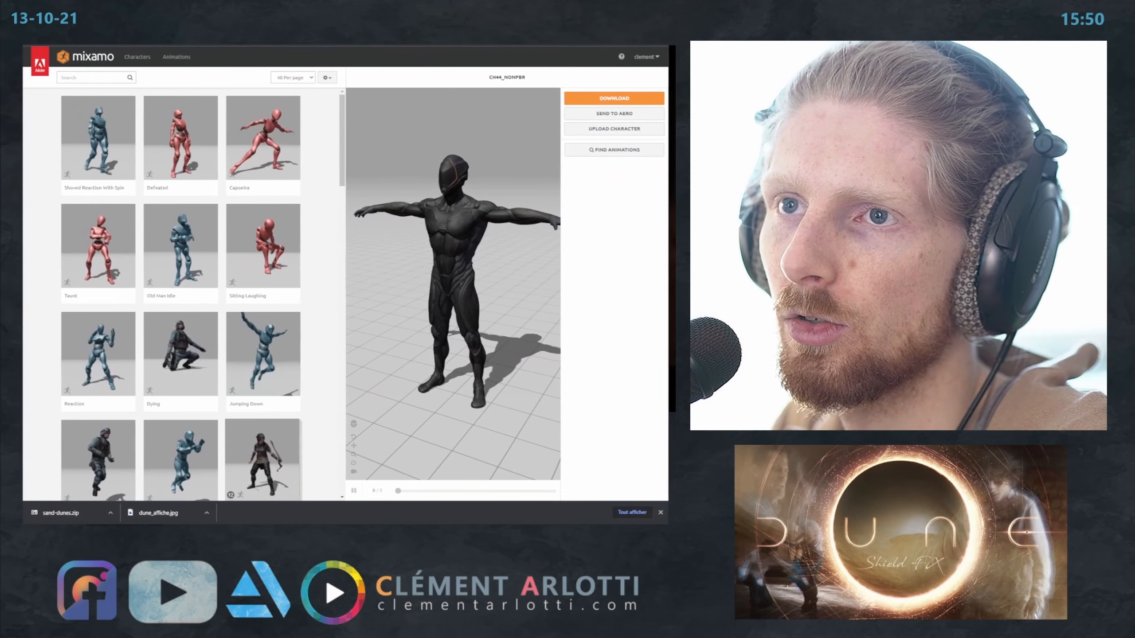
click(95, 78)
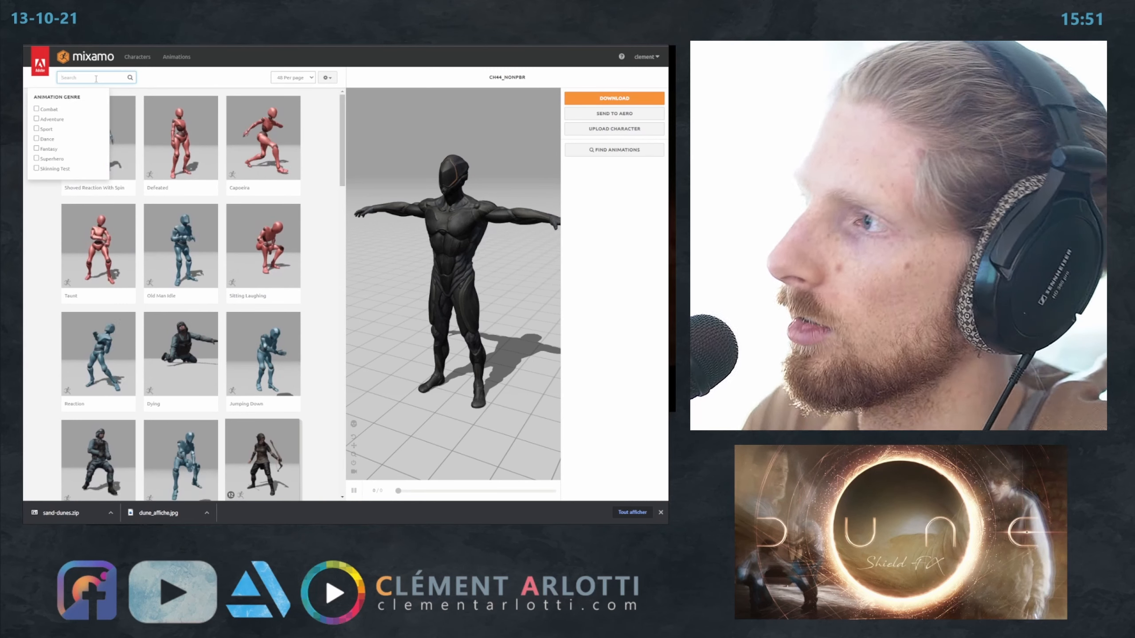
scroll(167, 149, down, 3)
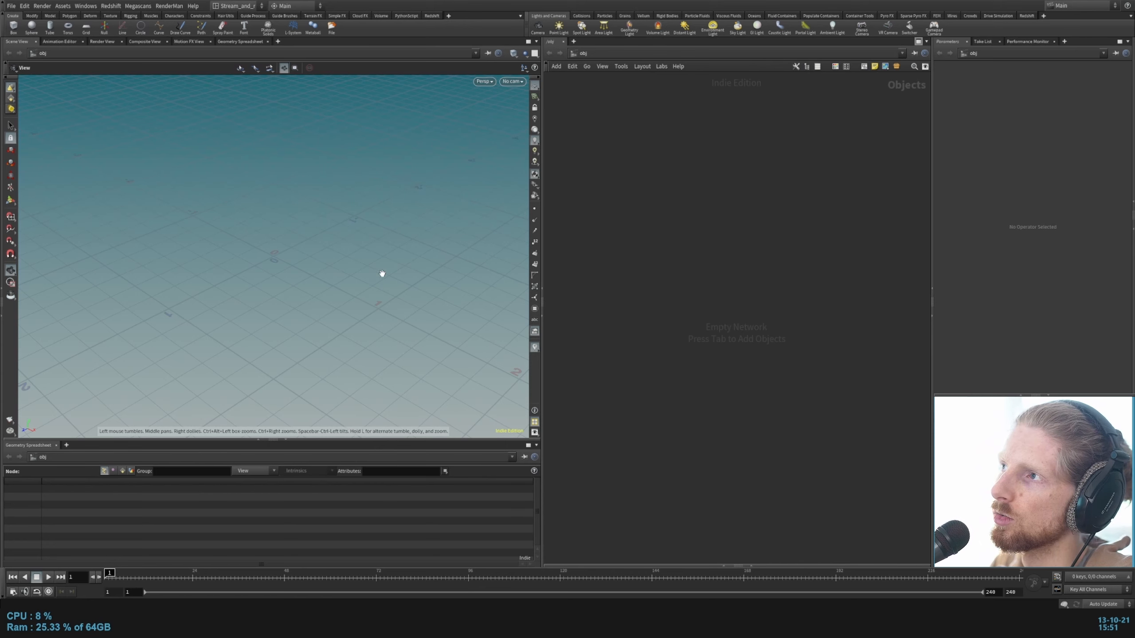
Step: Switch to Houdini and import the Filmbox FBX file Standing React Large From Front.fbx into the current scene
click(12, 6)
mouse_move(39, 149)
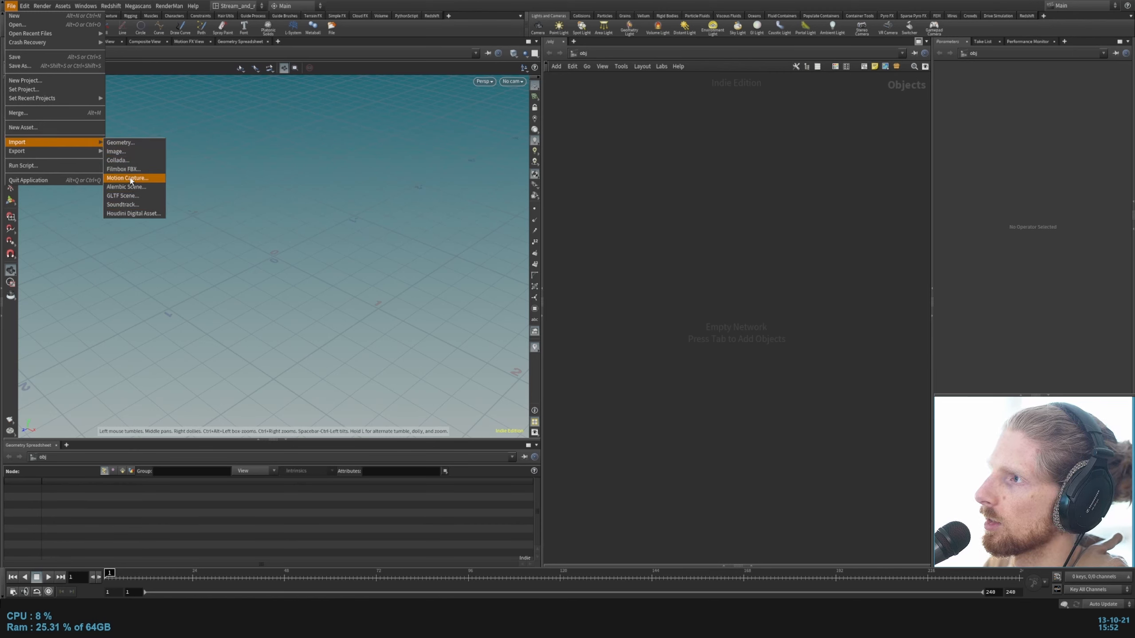
click(128, 169)
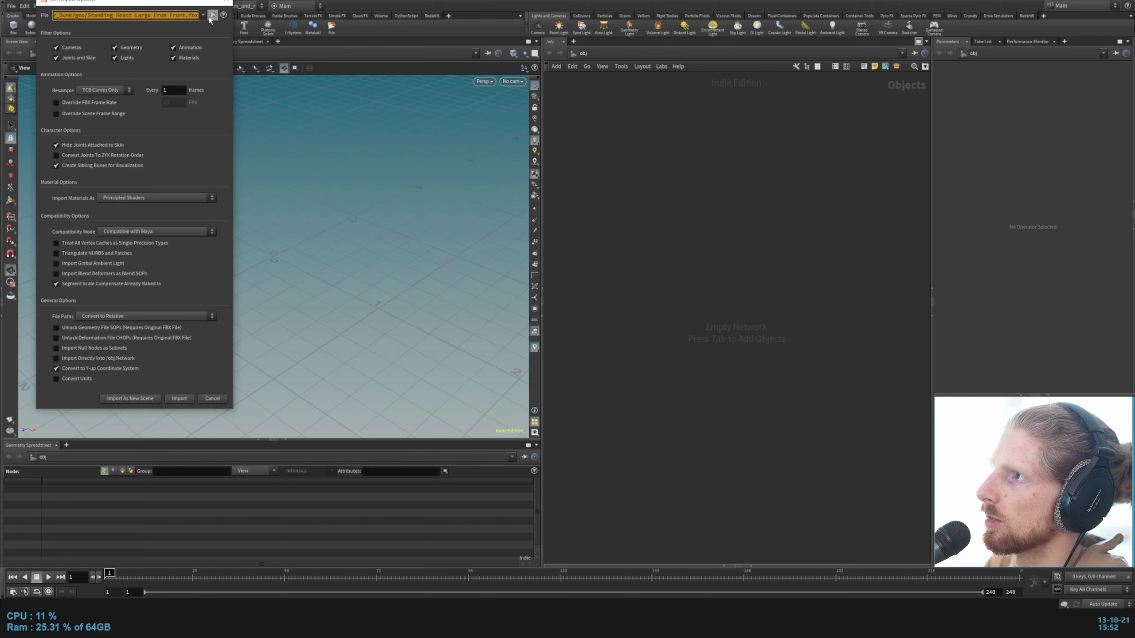
click(213, 15)
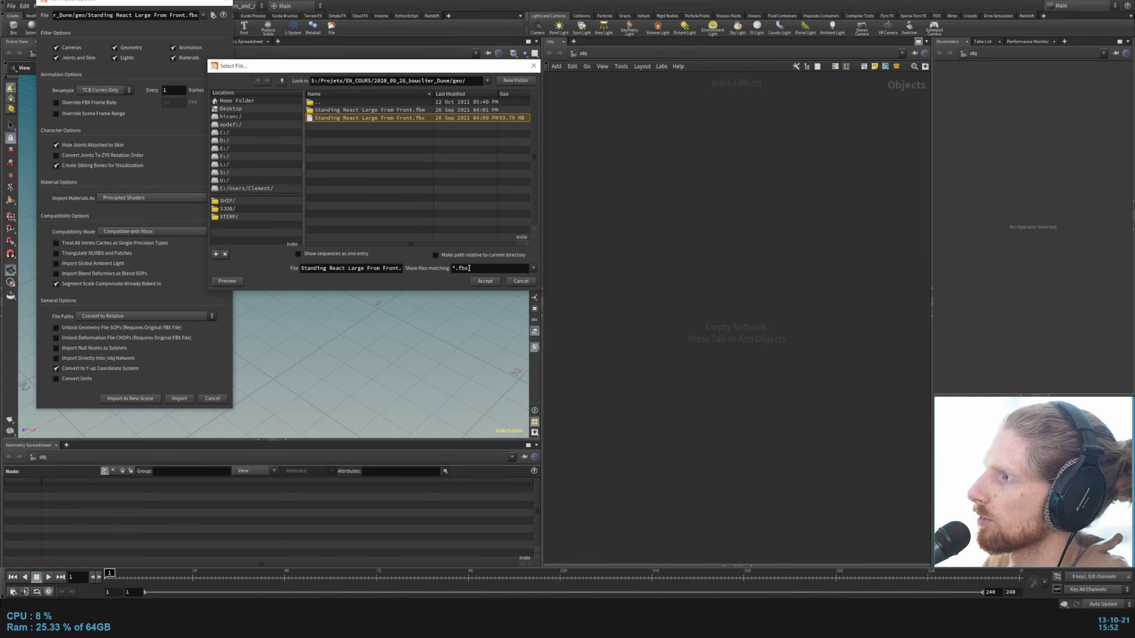
key(Return)
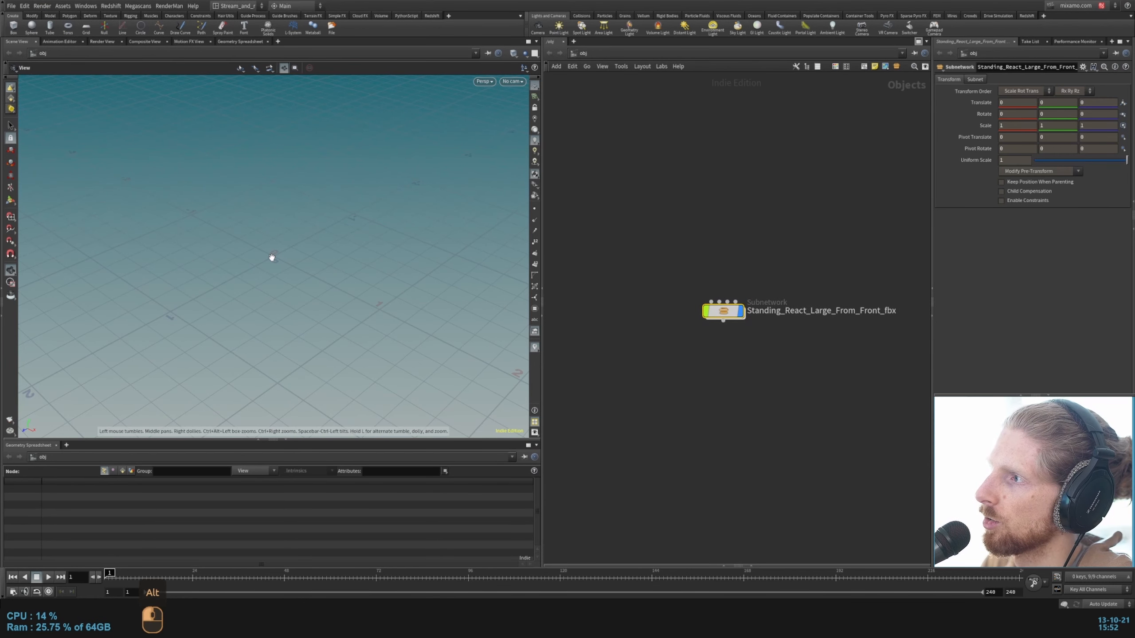
Step: Frame the imported character in the viewport and orbit to a clear full-body view
mouse_move(274, 254)
alt+mouse_down()
mouse_move(261, 259)
mouse_move(282, 250)
alt+mouse_up()
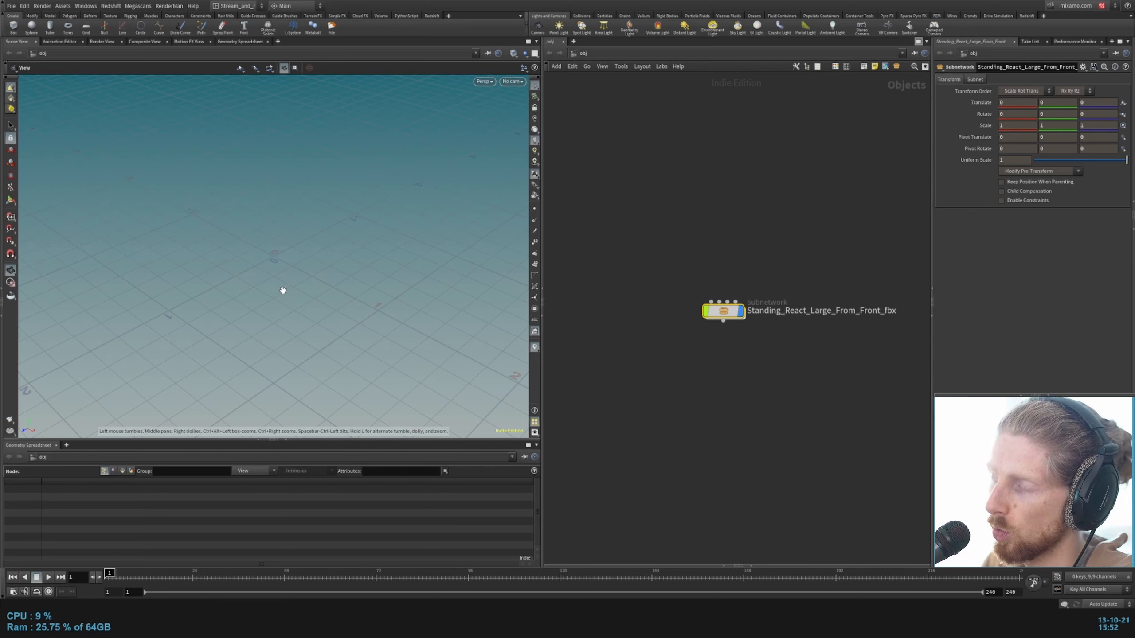
key(h)
mouse_move(327, 270)
alt+mouse_down()
mouse_move(363, 251)
mouse_move(387, 266)
mouse_move(344, 304)
mouse_move(324, 270)
mouse_move(289, 350)
mouse_move(228, 406)
mouse_move(324, 337)
mouse_move(300, 339)
alt+mouse_up()
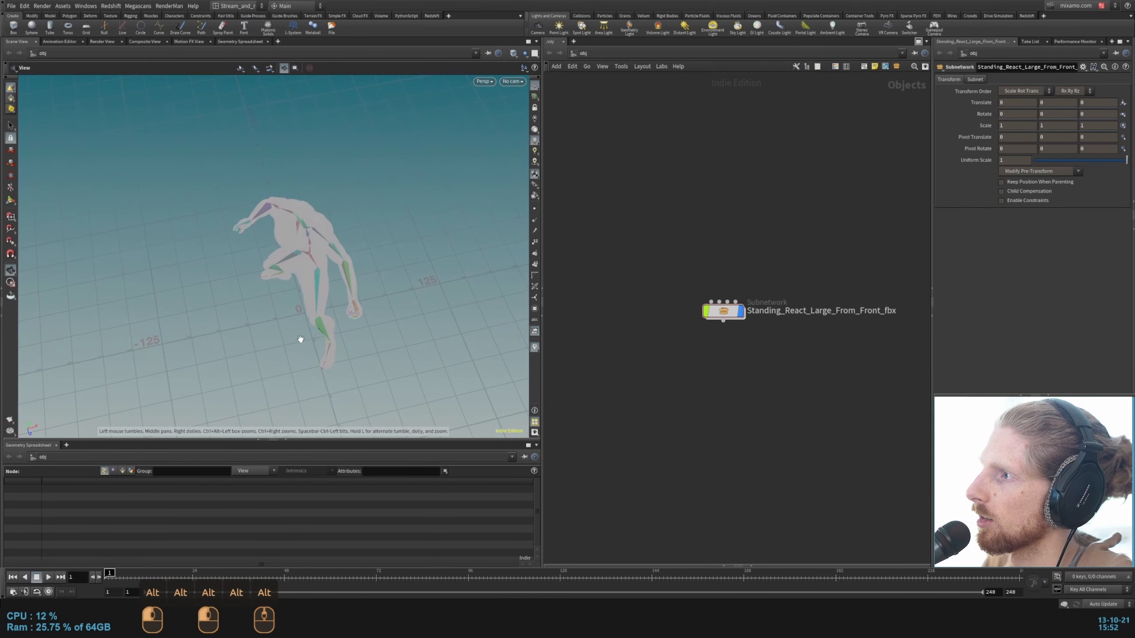
alt+drag(195, 336, 414, 288)
drag(724, 312, 735, 332)
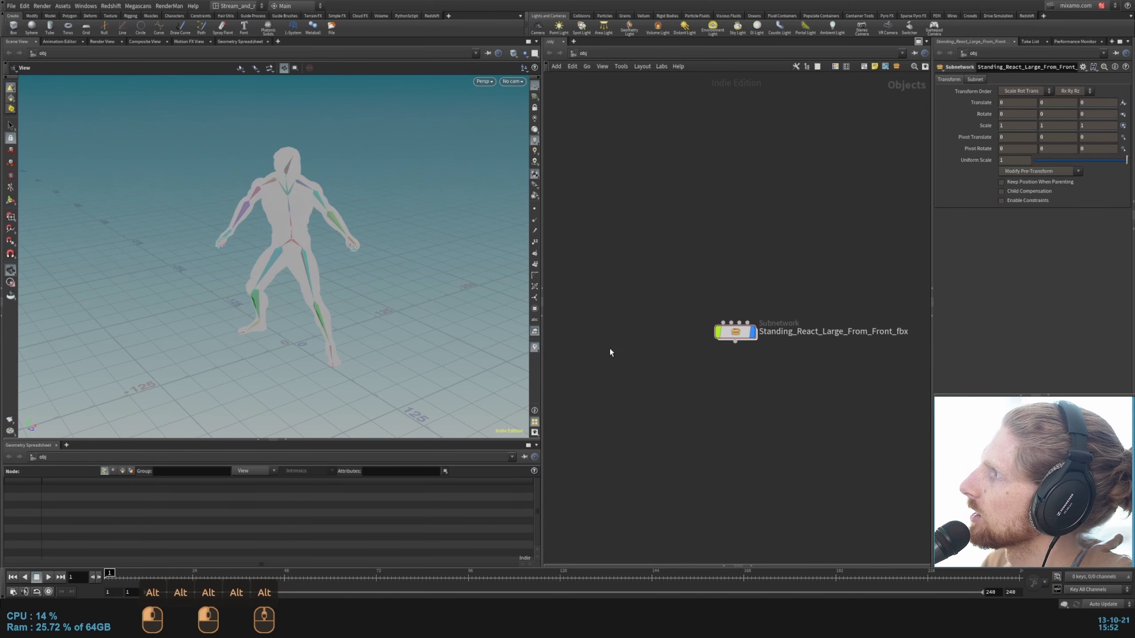
Step: Switch the active take between mixamo.com, Take 001 and Main to compare the character's pose
click(1077, 6)
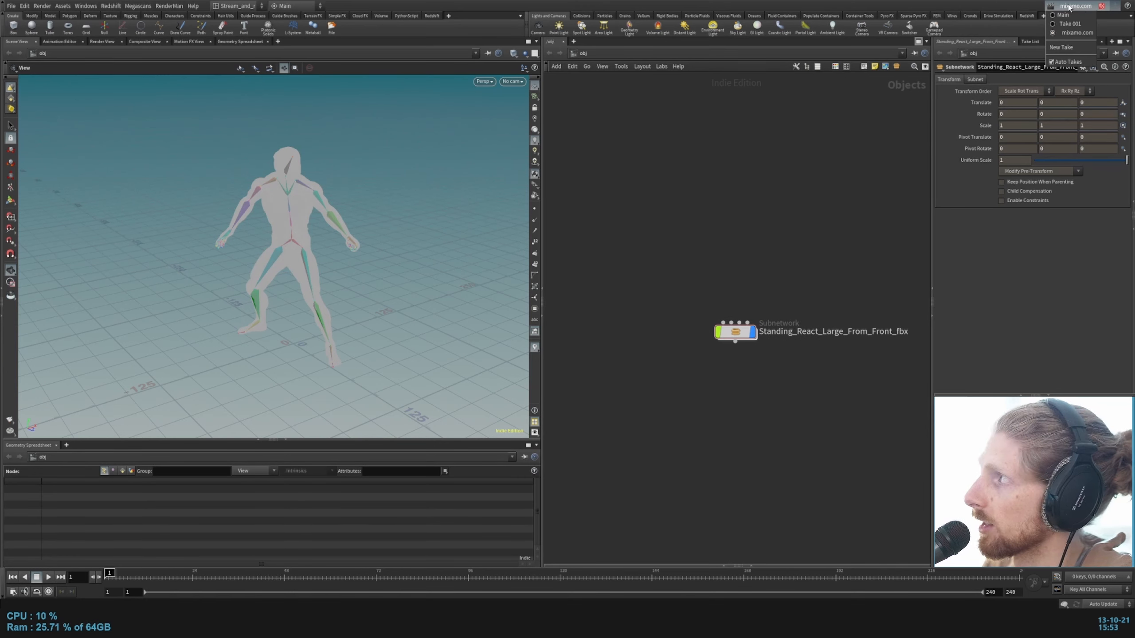
click(1068, 34)
key(ctrl+Up)
key(Up)
key(ctrl+Up)
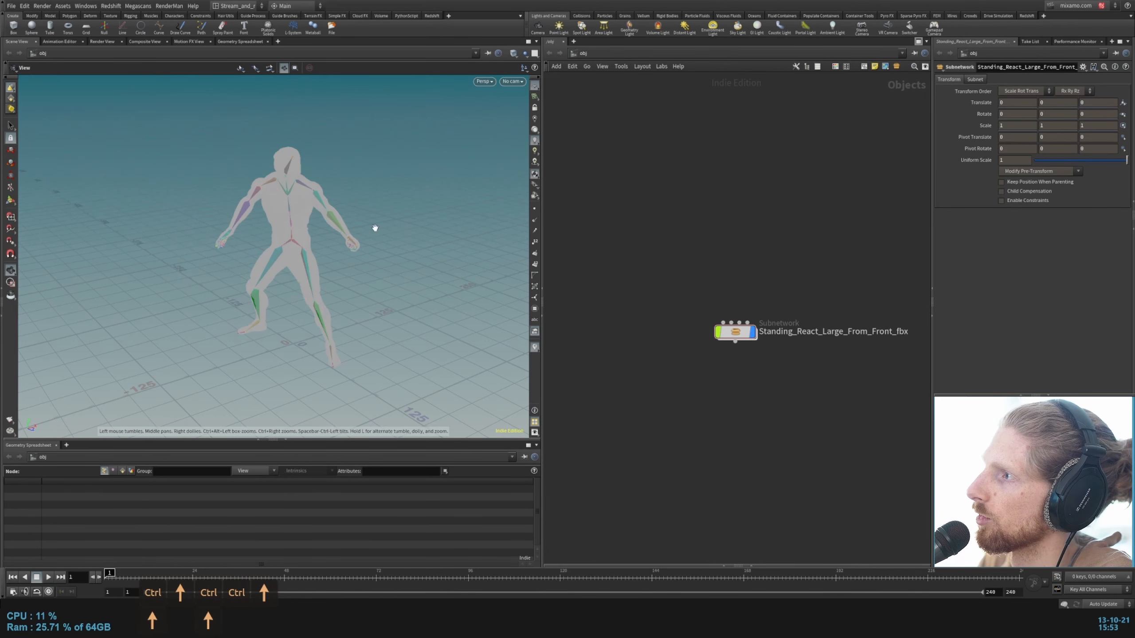
click(1074, 5)
click(1068, 16)
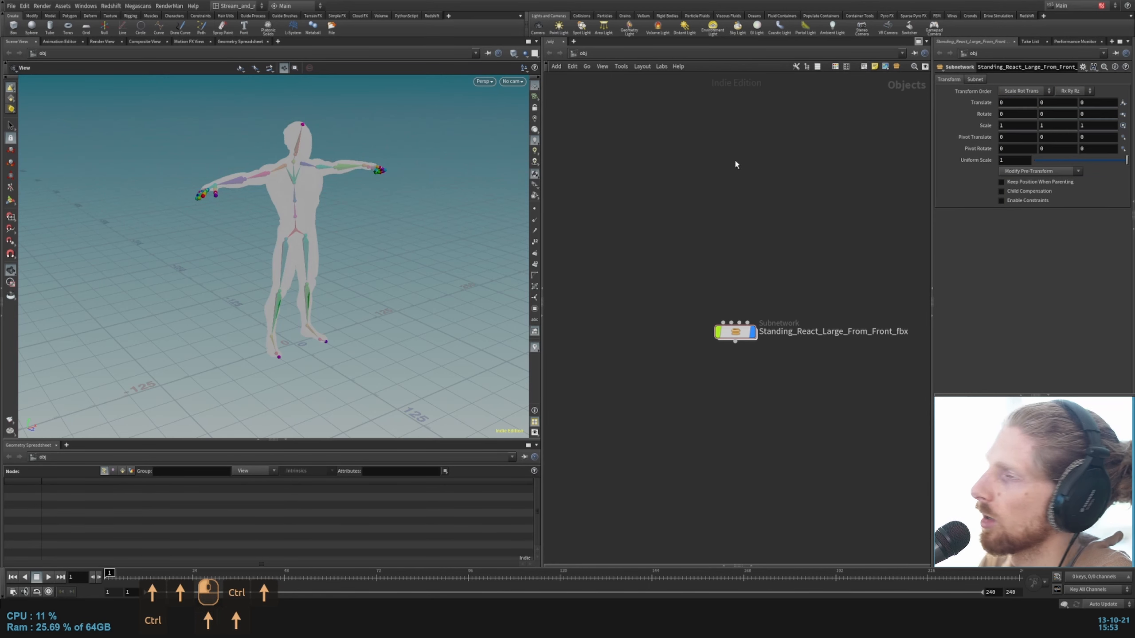
key(ctrl+Up)
key(Up)
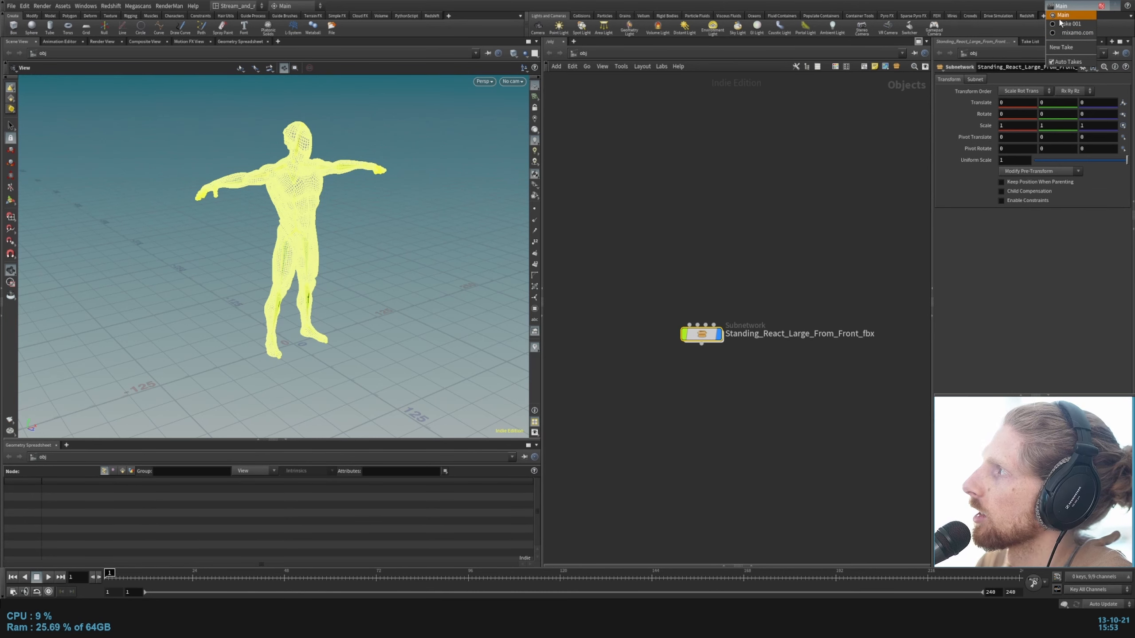
Step: Show the take list and merge the mixamo.com take into Take 001 with override
click(1032, 41)
click(1032, 41)
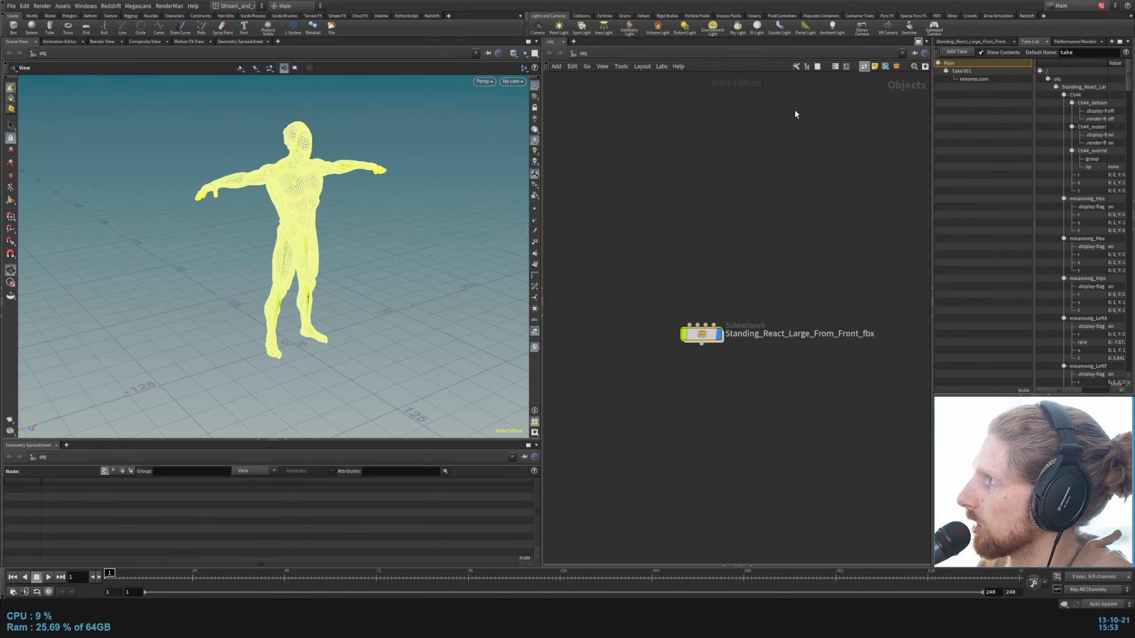
click(962, 71)
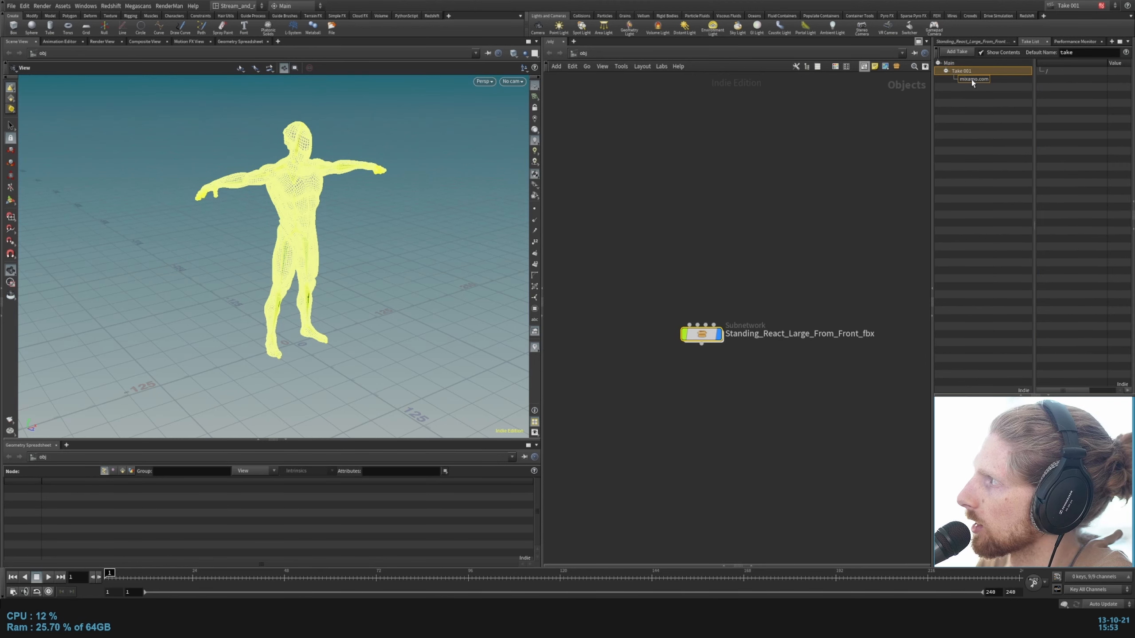
click(956, 65)
click(973, 72)
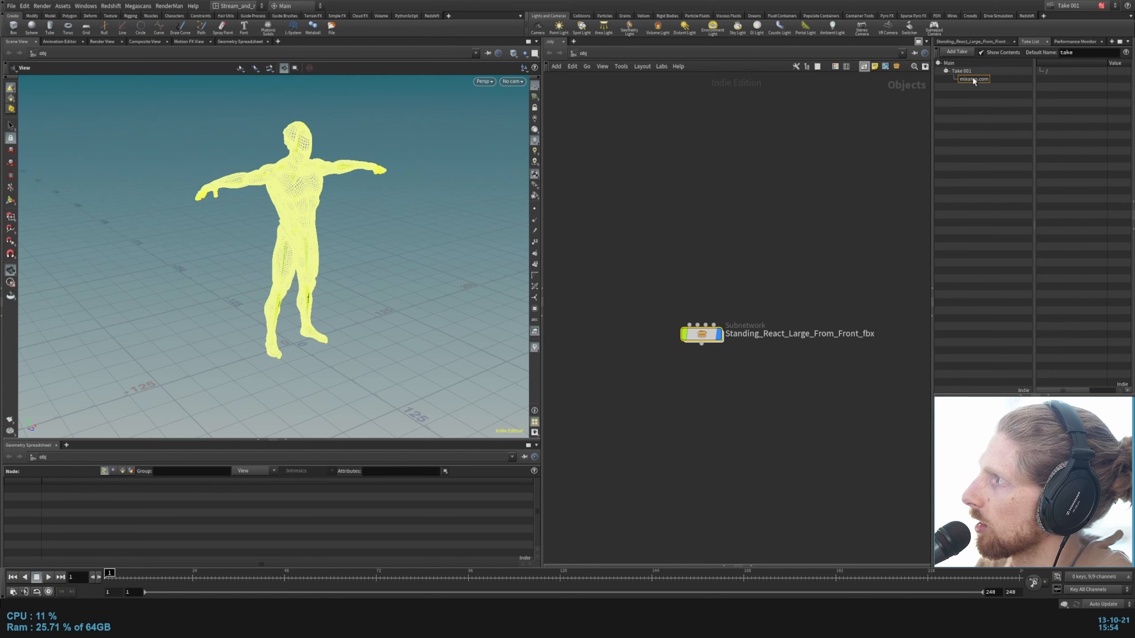
drag(974, 78, 962, 72)
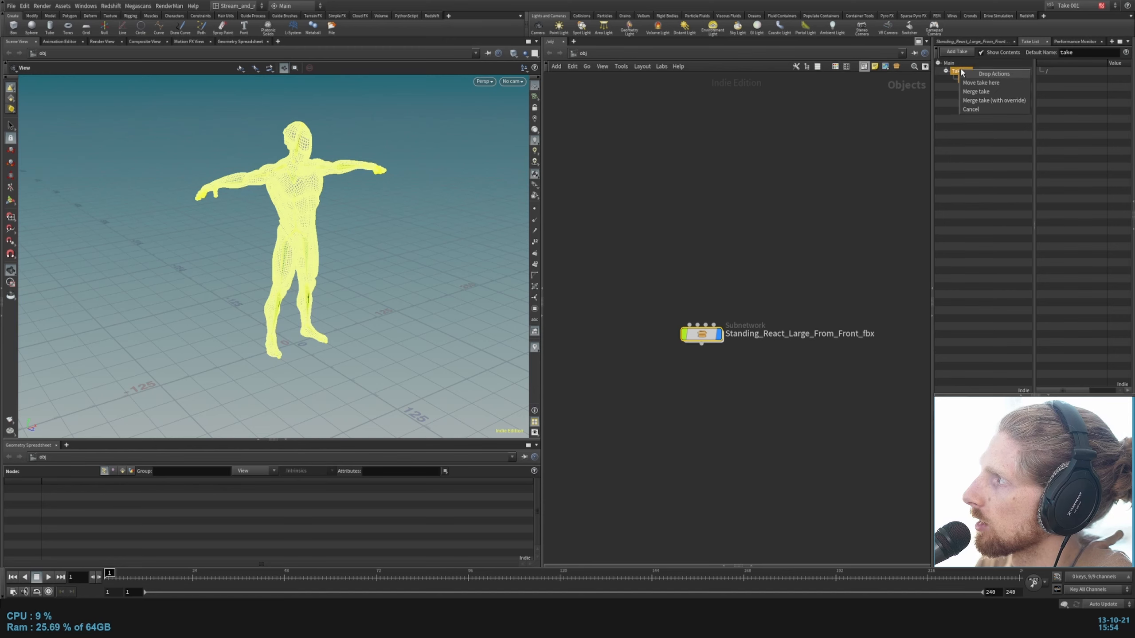
click(980, 102)
click(975, 79)
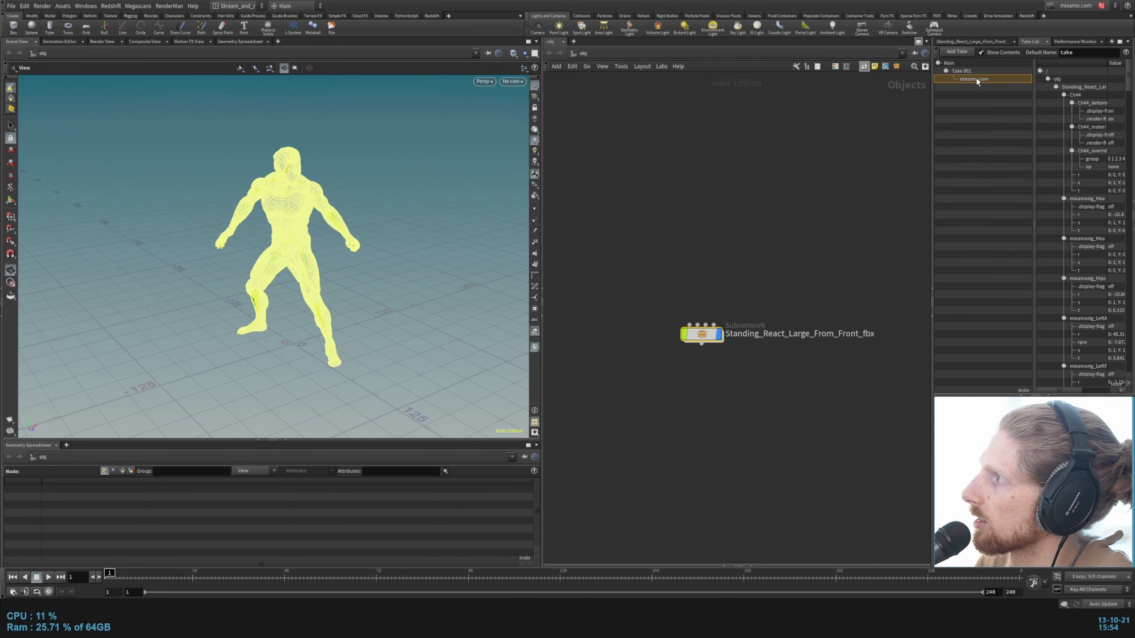
click(962, 72)
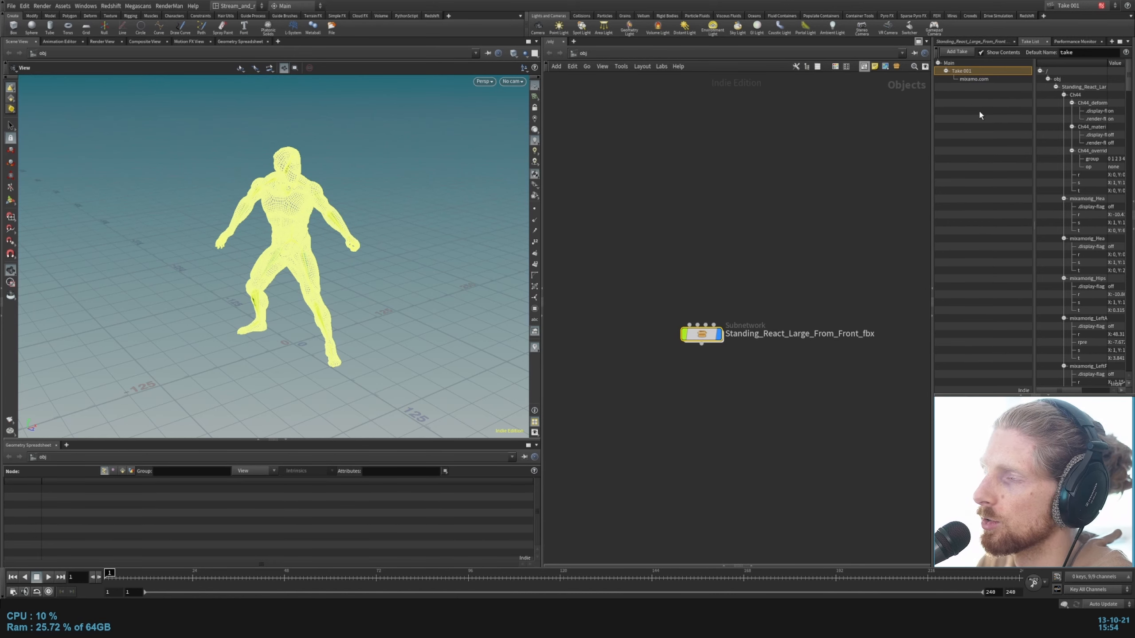
click(977, 81)
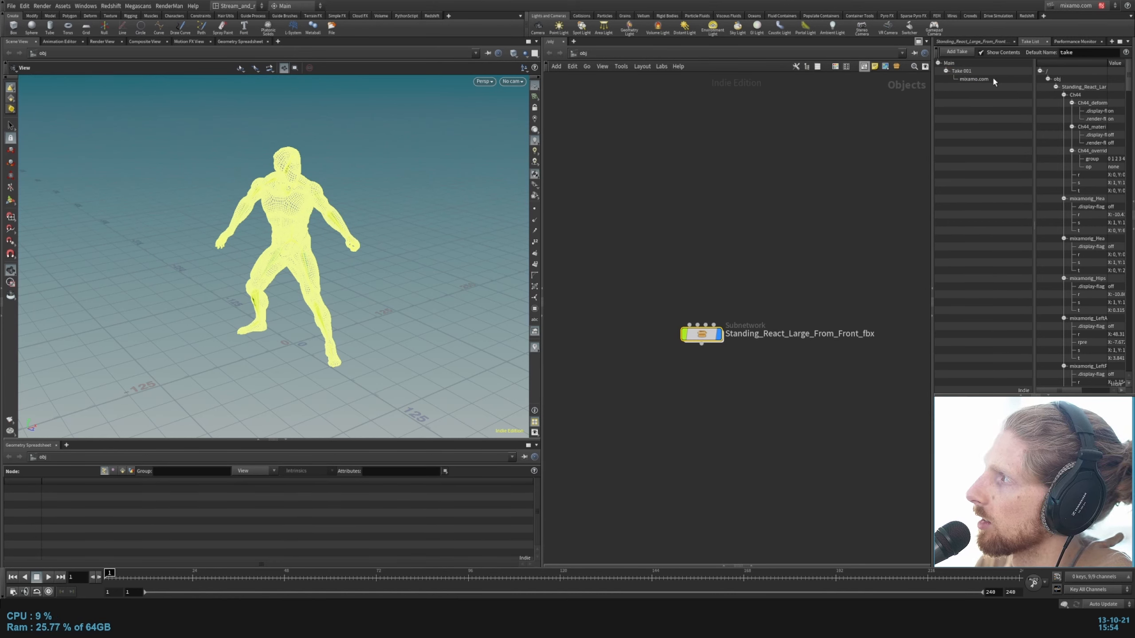
Step: Merge Take 001 into the Main take with override and make Main the active take
drag(963, 73, 952, 64)
click(956, 64)
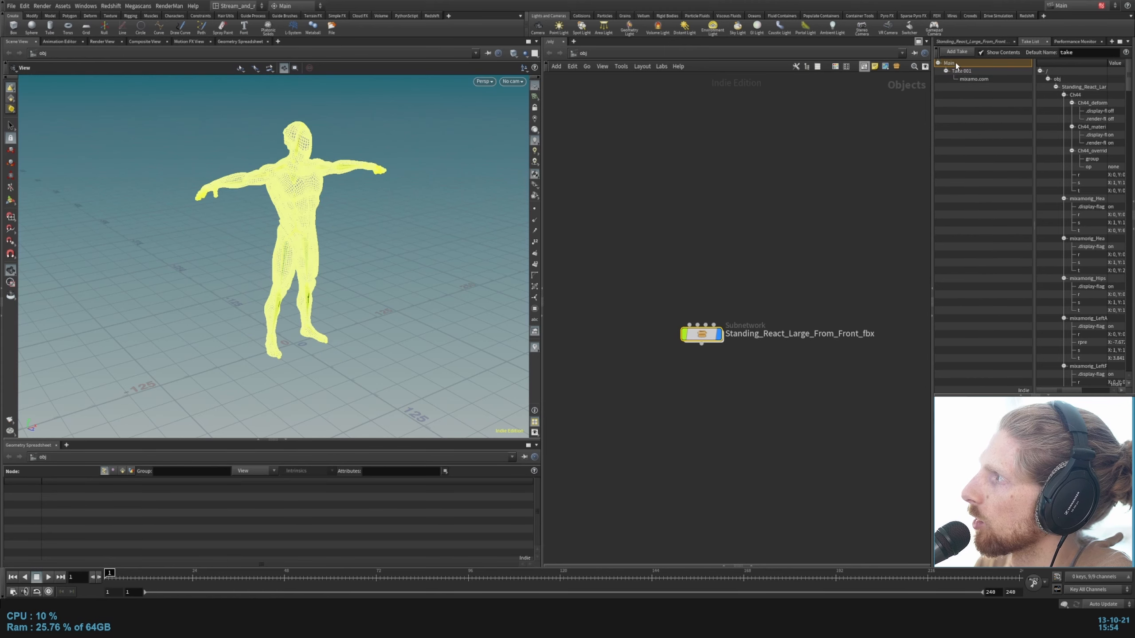
click(964, 71)
click(956, 64)
click(963, 72)
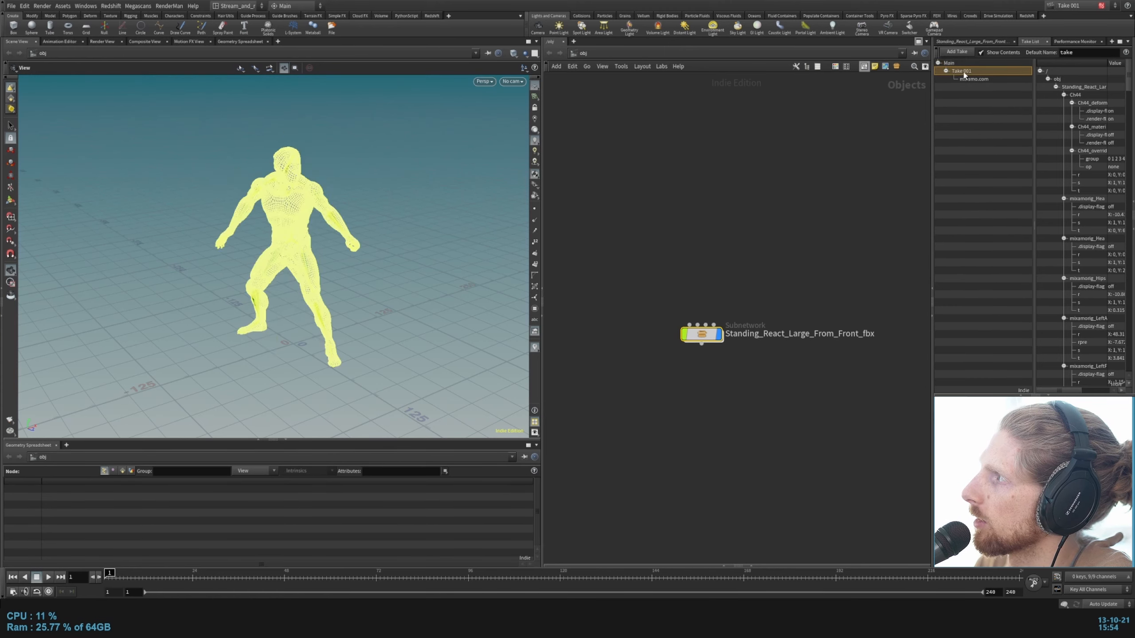
drag(964, 72, 949, 65)
click(974, 96)
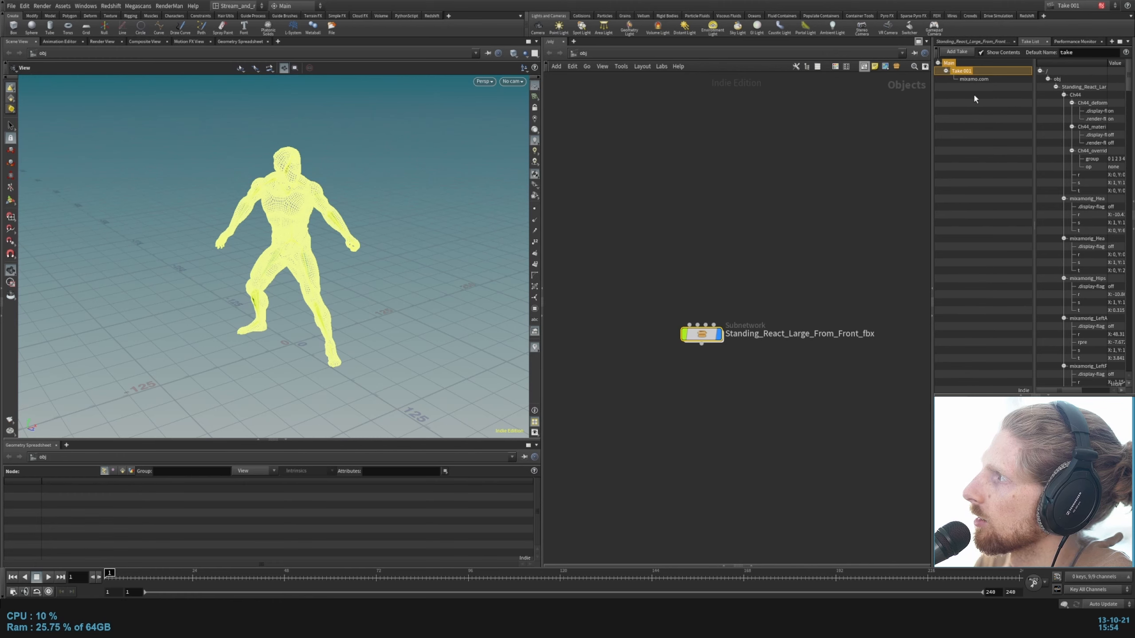
click(952, 64)
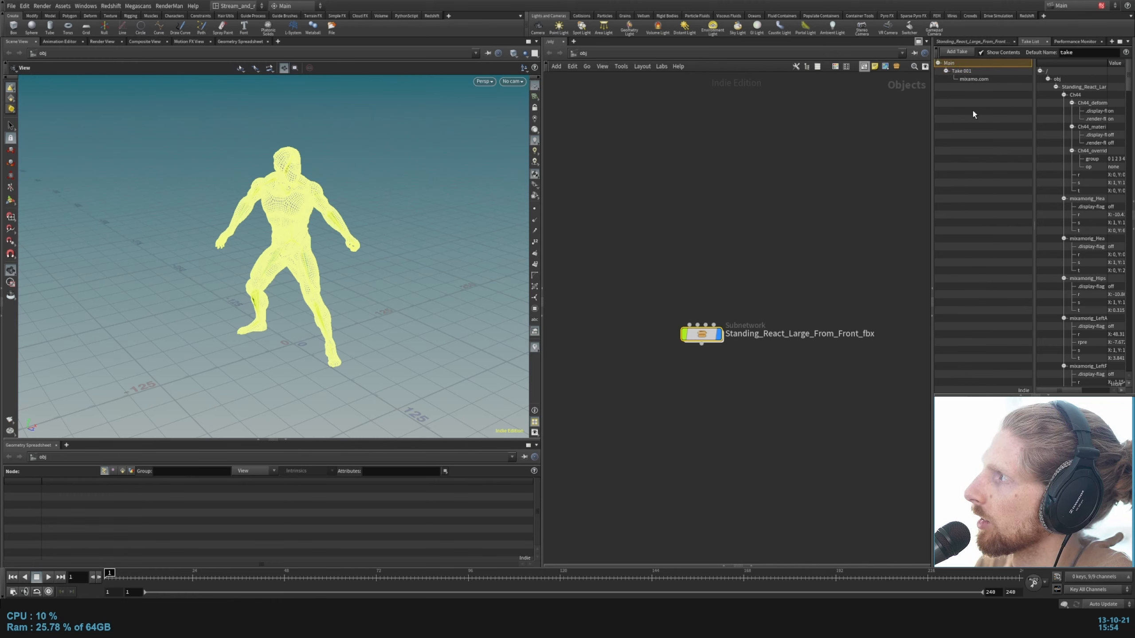
Step: Delete Take 001 together with its child take mixamo.com from the take list
right_click(965, 74)
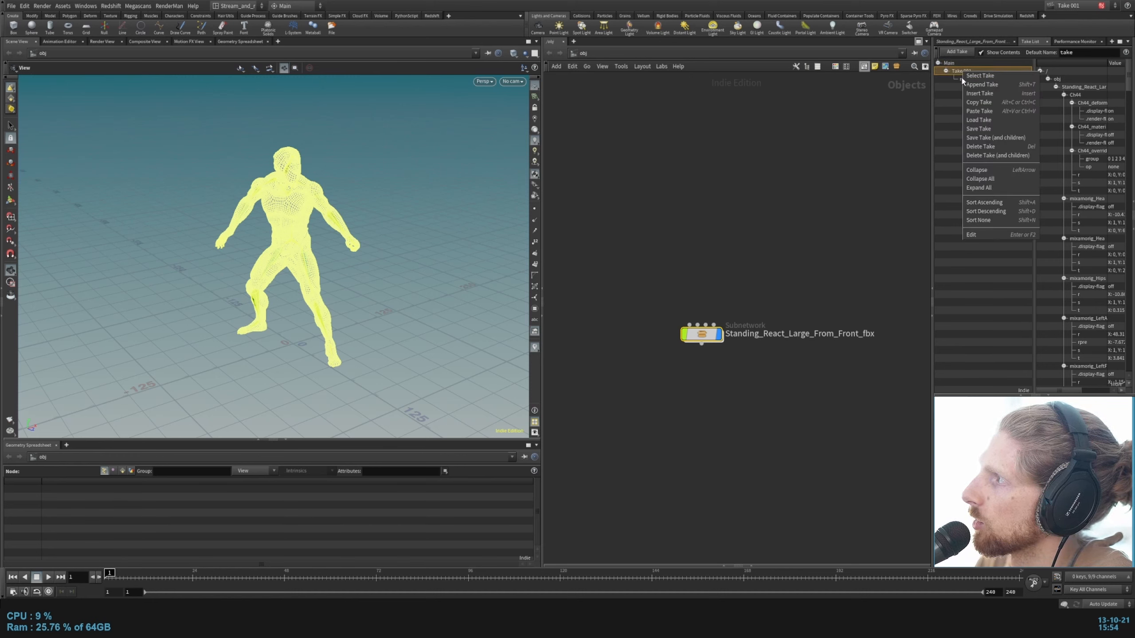
click(983, 234)
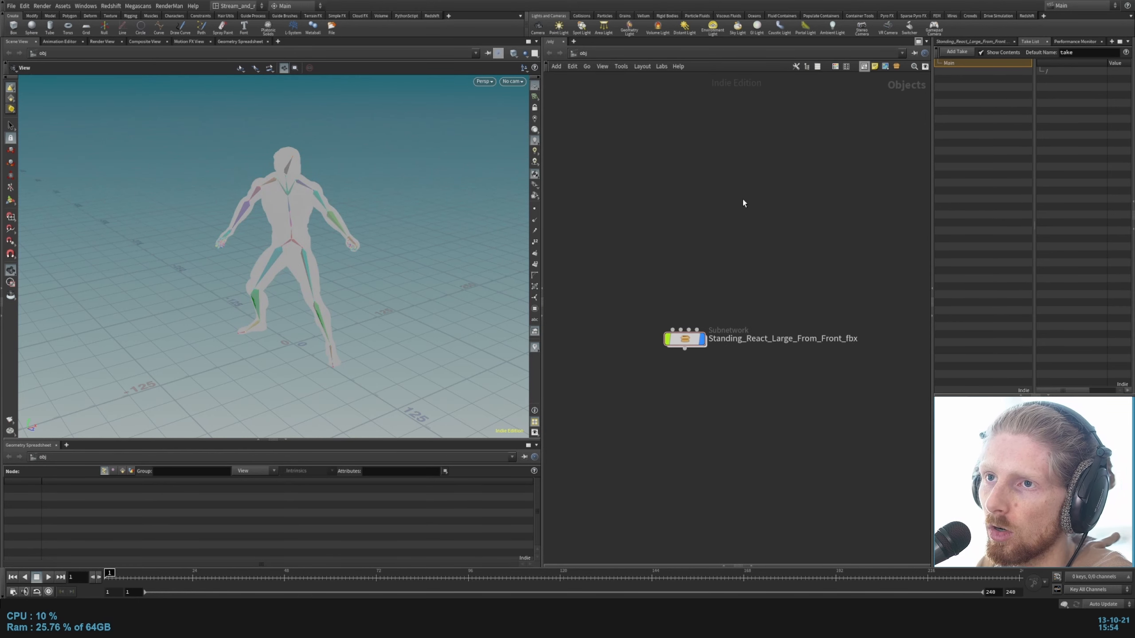
Step: Enter the Standing_React_Large_From_Front_fbx subnetwork and examine the joint hierarchy, selecting all its bone nodes
drag(743, 203, 675, 358)
double_click(685, 338)
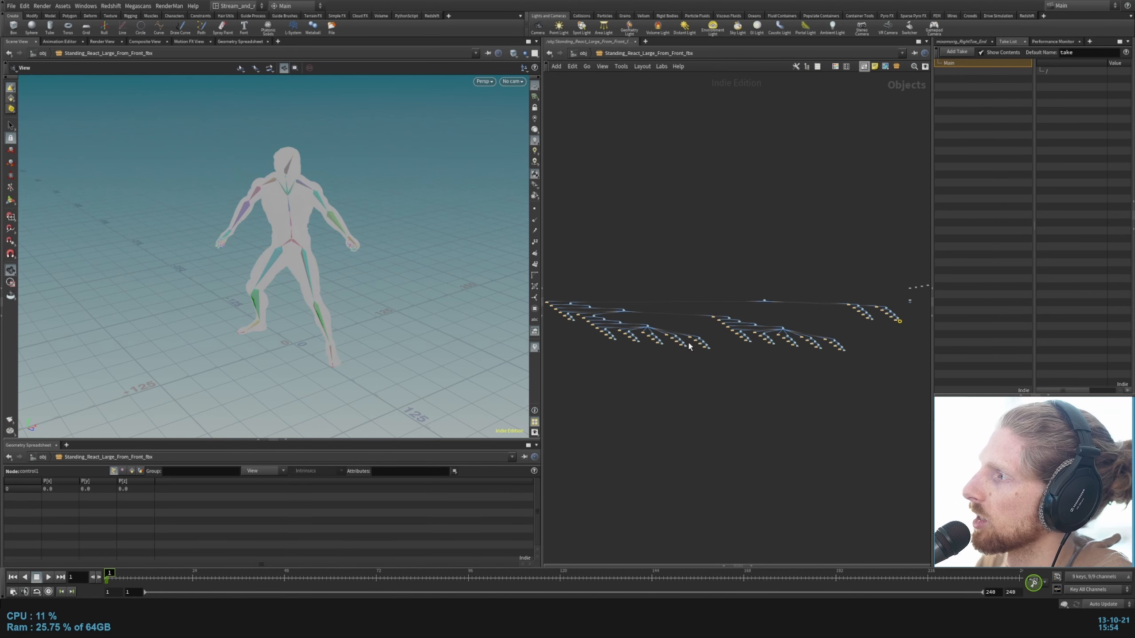
click(759, 247)
middle_drag(728, 263, 617, 302)
scroll(669, 323, up, 5)
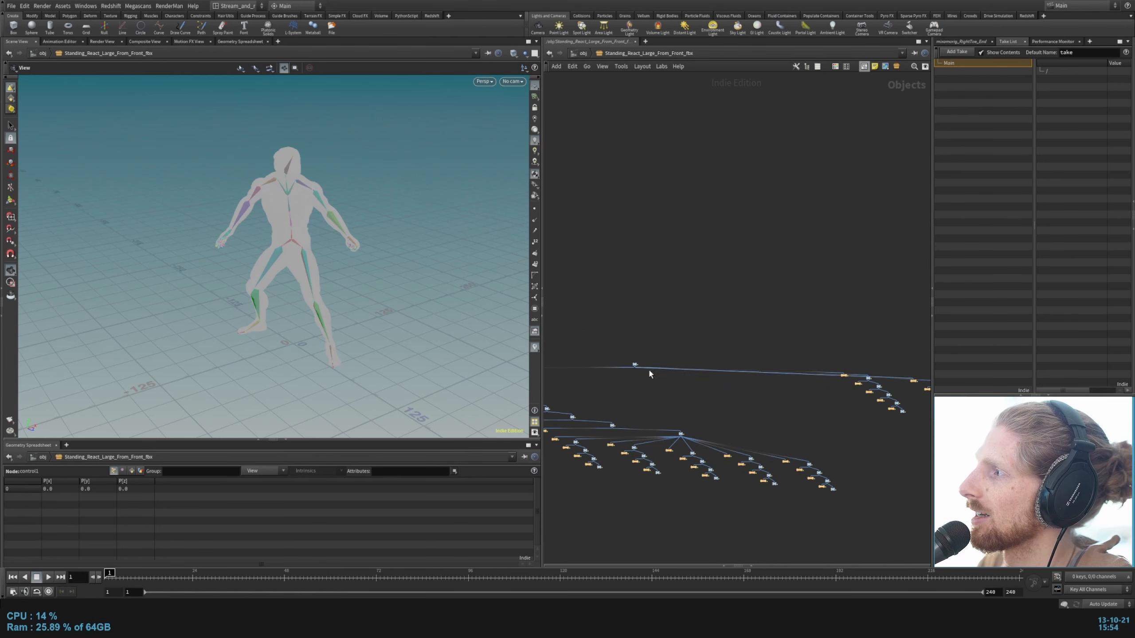
scroll(648, 368, up, 5)
scroll(794, 319, down, 15)
scroll(743, 348, up, 6)
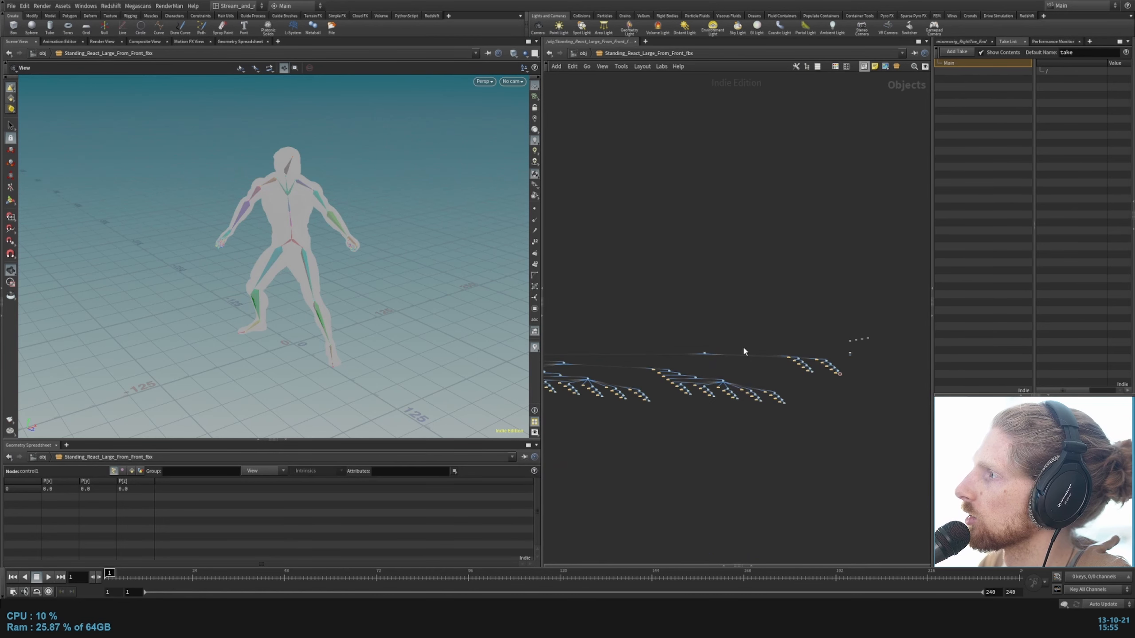
scroll(625, 316, down, 3)
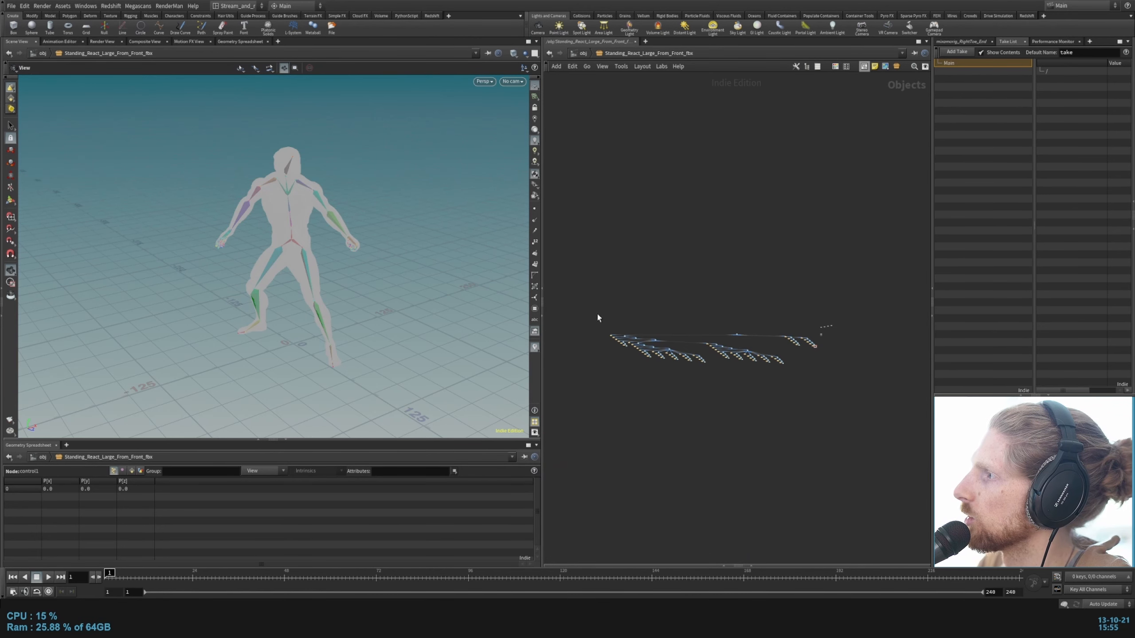
drag(598, 317, 819, 388)
scroll(804, 349, up, 5)
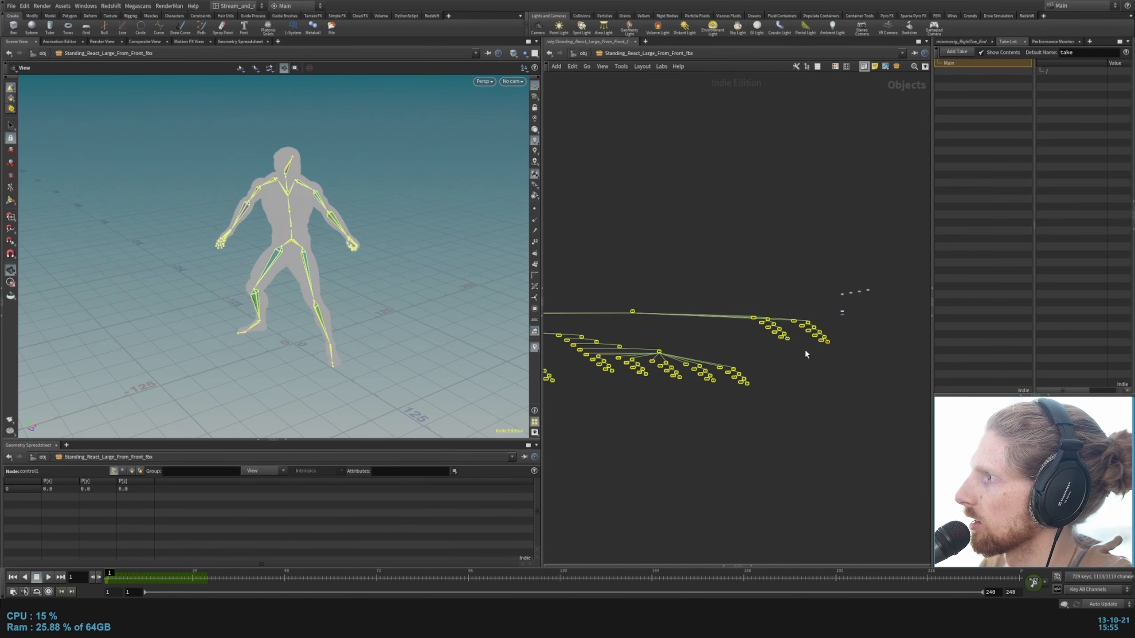
scroll(678, 280, up, 6)
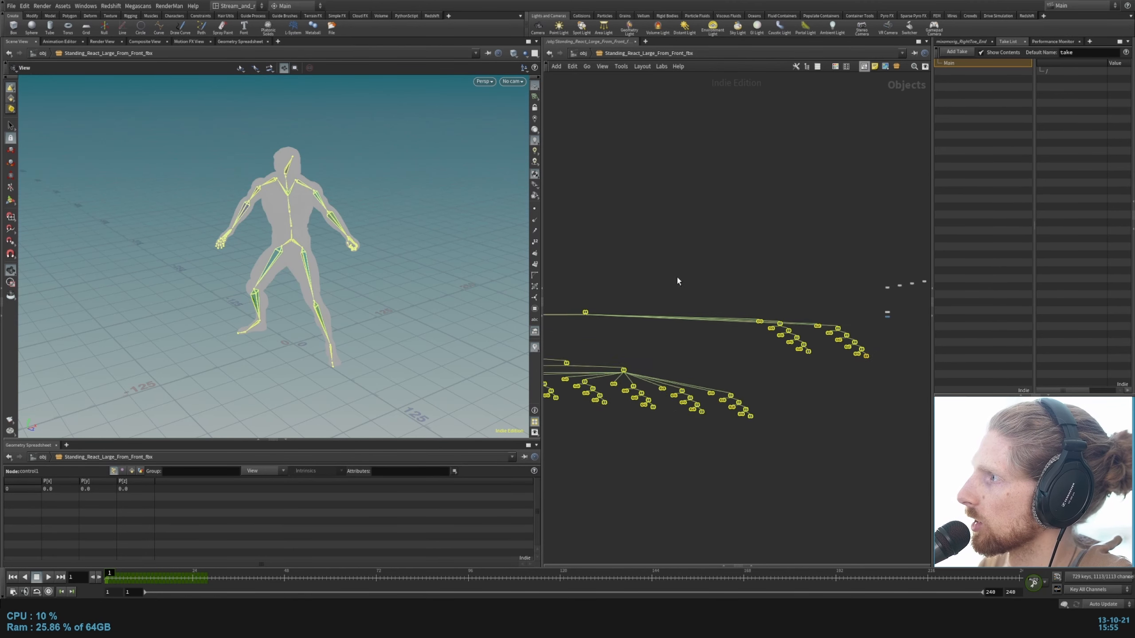
Step: Wire the Ch44 geometry node's input to Sub-Network Input #1 and return to the parent object network
click(606, 301)
middle_drag(628, 306, 467, 331)
click(648, 365)
scroll(639, 363, down, 4)
scroll(597, 374, up, 9)
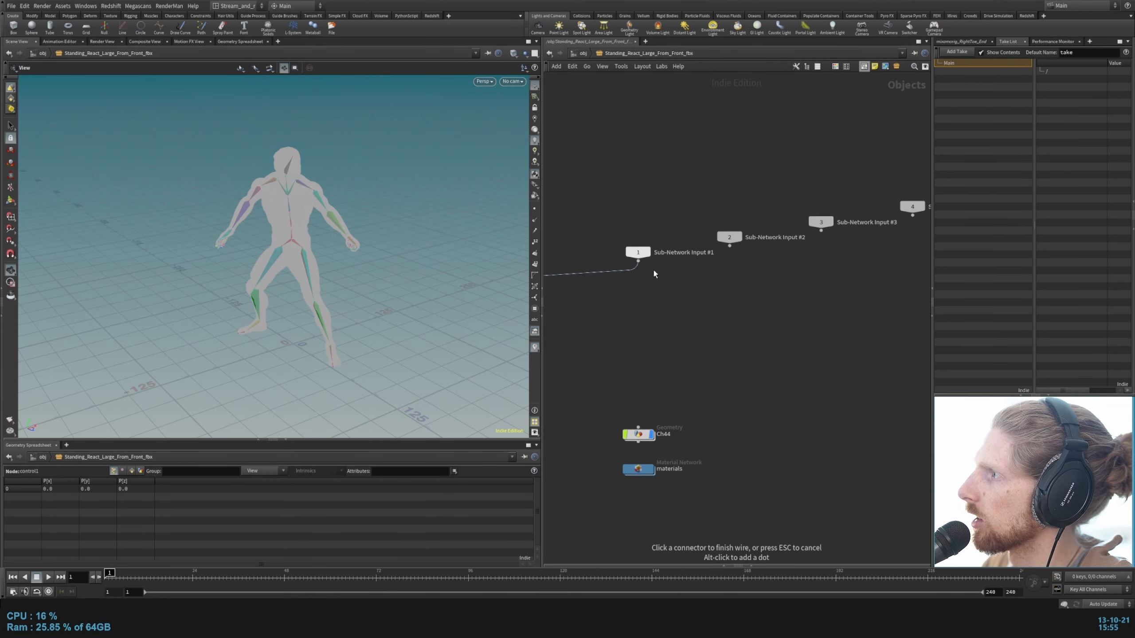
click(654, 271)
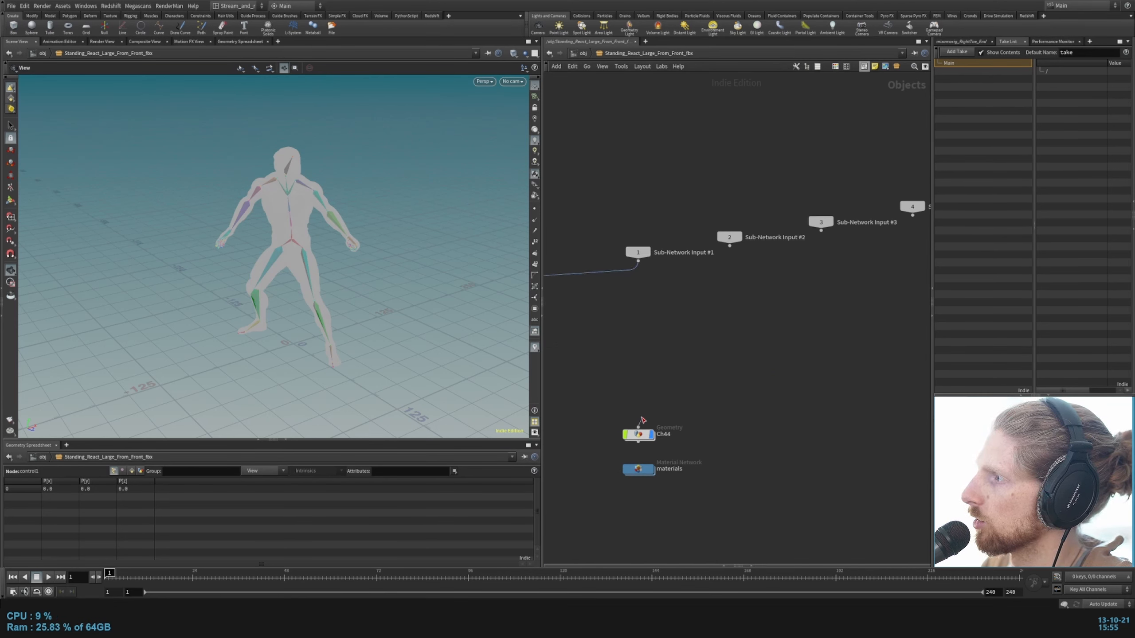
drag(638, 427, 638, 262)
key(u)
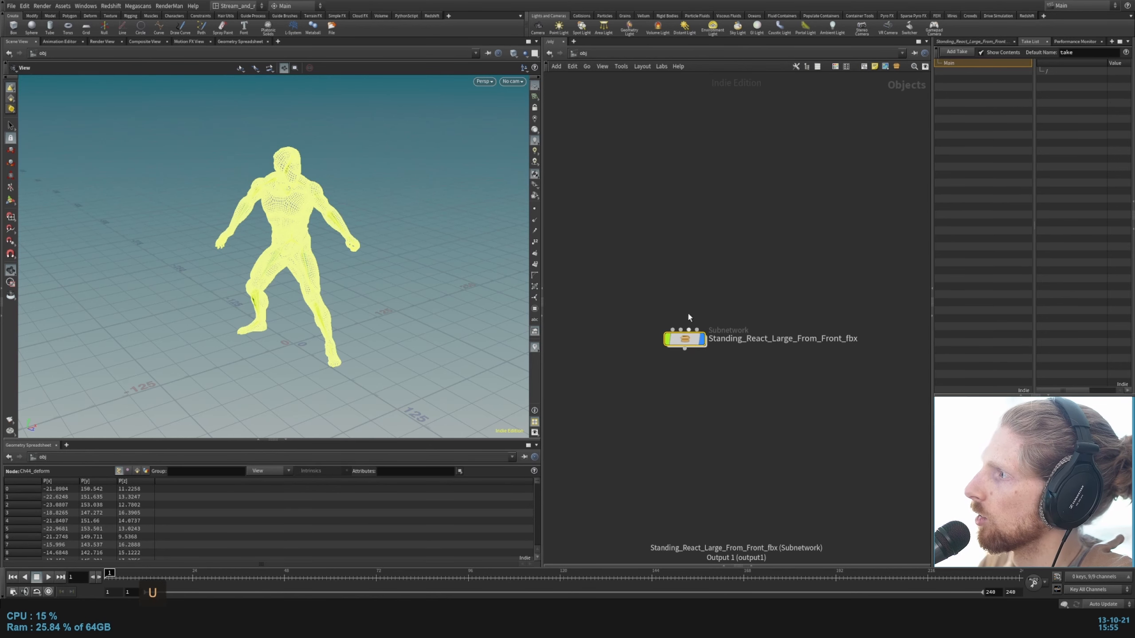
Step: Add a Null object above the Standing_React_Large_From_Front_fbx subnetwork and wire it into the subnetwork's first input as parent
key(Tab)
text(nul)
key(Return)
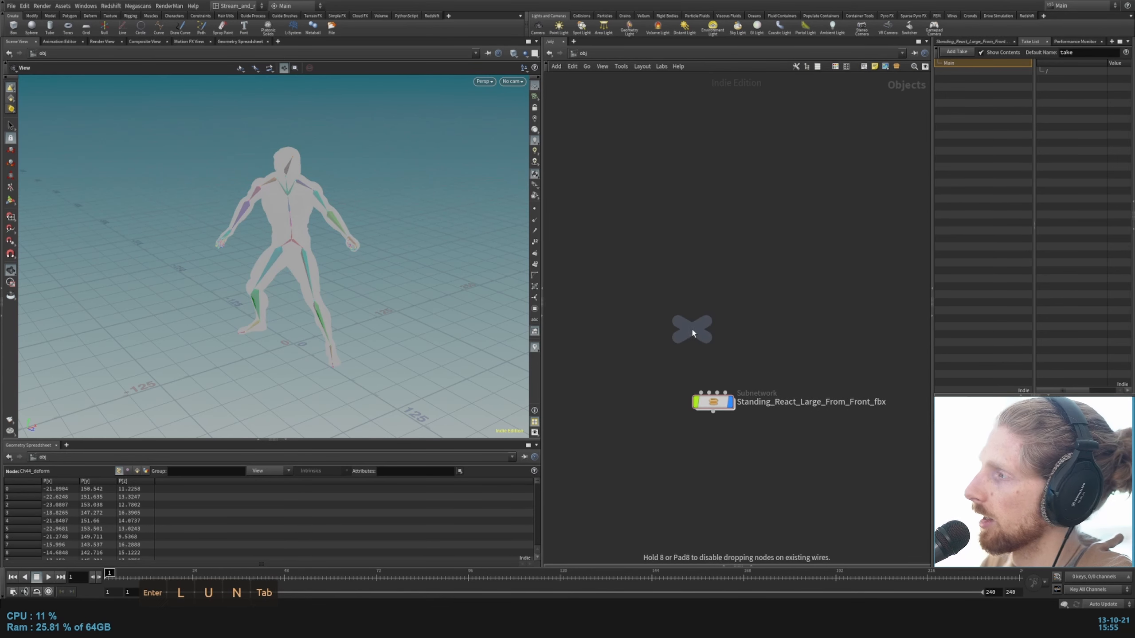
click(700, 332)
click(701, 392)
drag(702, 329, 717, 339)
click(656, 410)
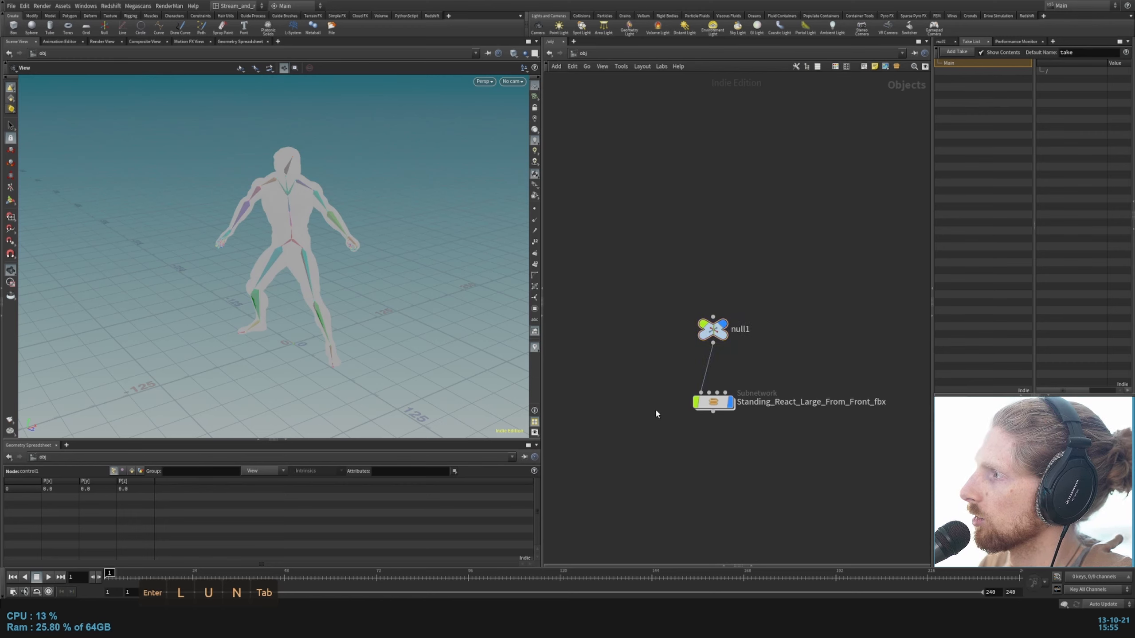
Step: Add a Test Geometry: Tommy object beside the null as a real-world size reference
middle_drag(672, 464, 702, 422)
key(Tab)
text(tommy)
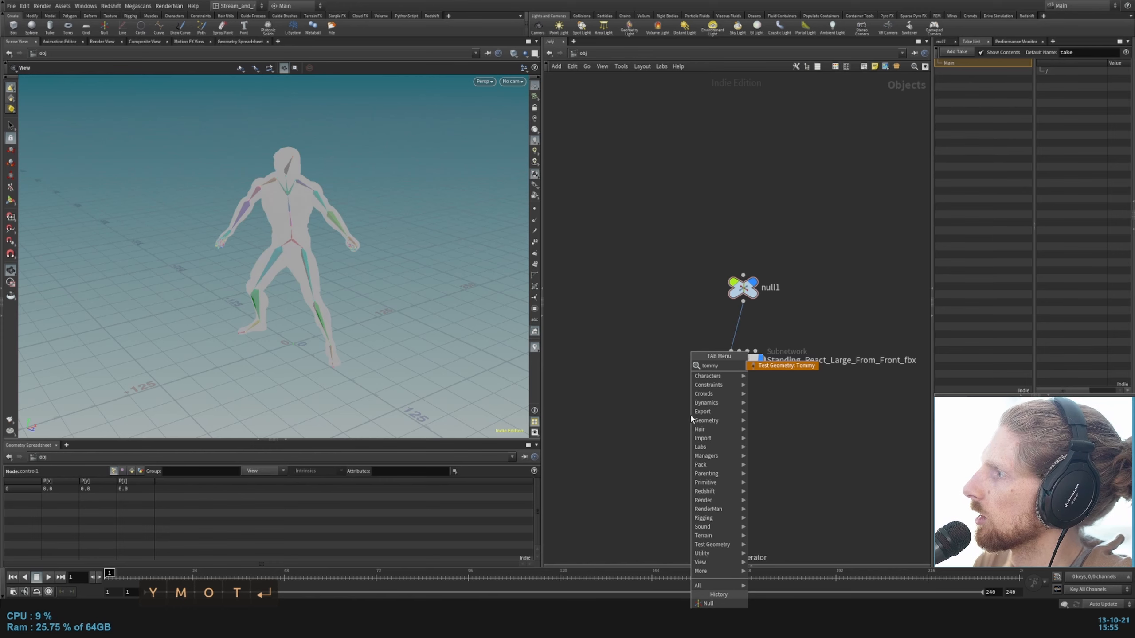
key(Return)
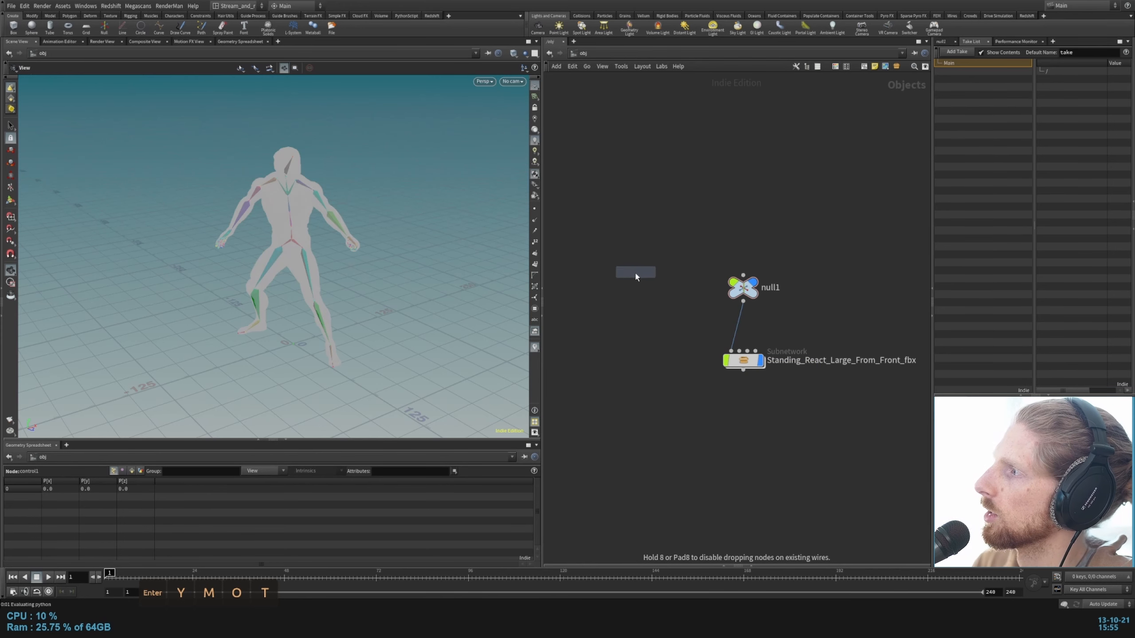
click(635, 271)
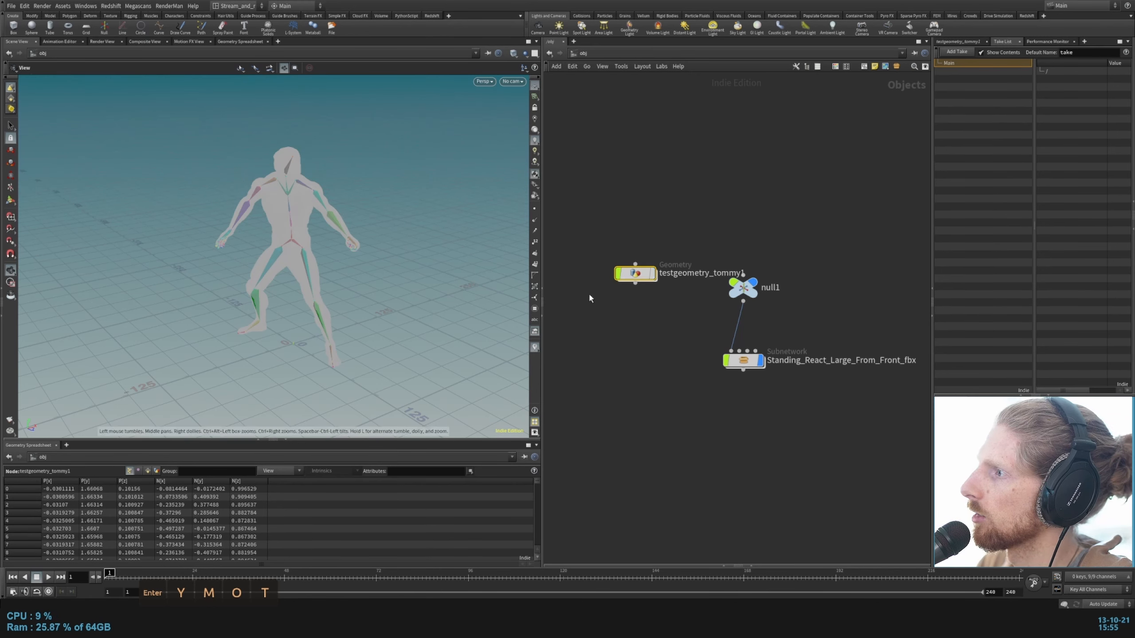
Step: Find the Tommy test character in the scene and examine its size relative to the imported character
click(652, 273)
alt+scroll(332, 357, up, 5)
alt+scroll(313, 344, up, 7)
alt+scroll(313, 313, up, 4)
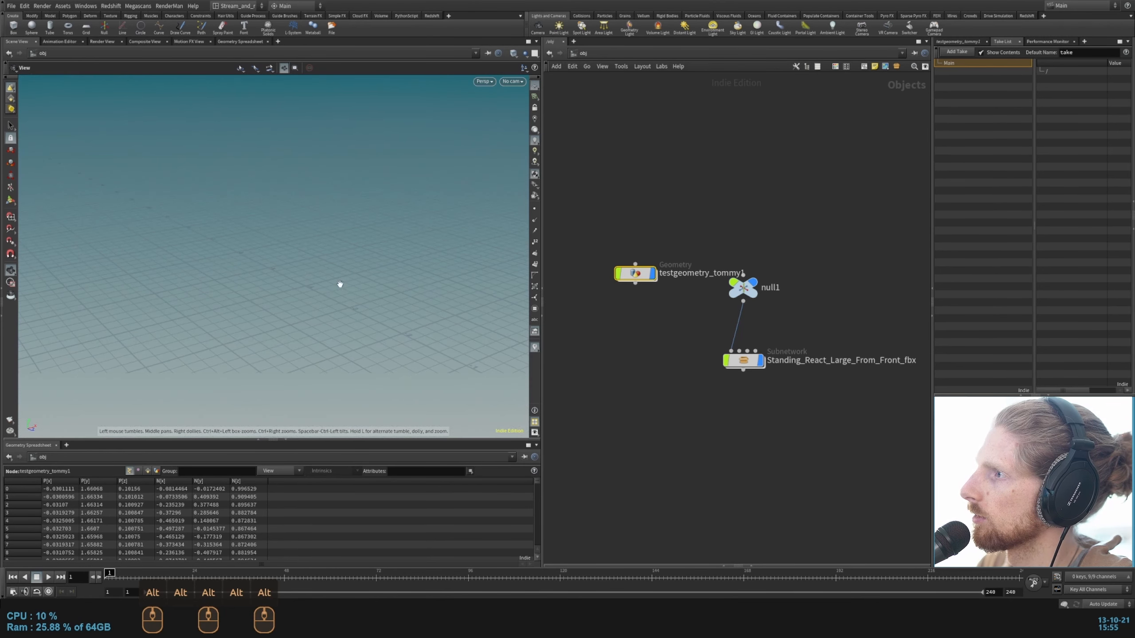
alt+scroll(333, 297, down, 4)
alt+scroll(348, 307, down, 2)
alt+middle_drag(455, 316, 352, 304)
alt+scroll(252, 305, up, 2)
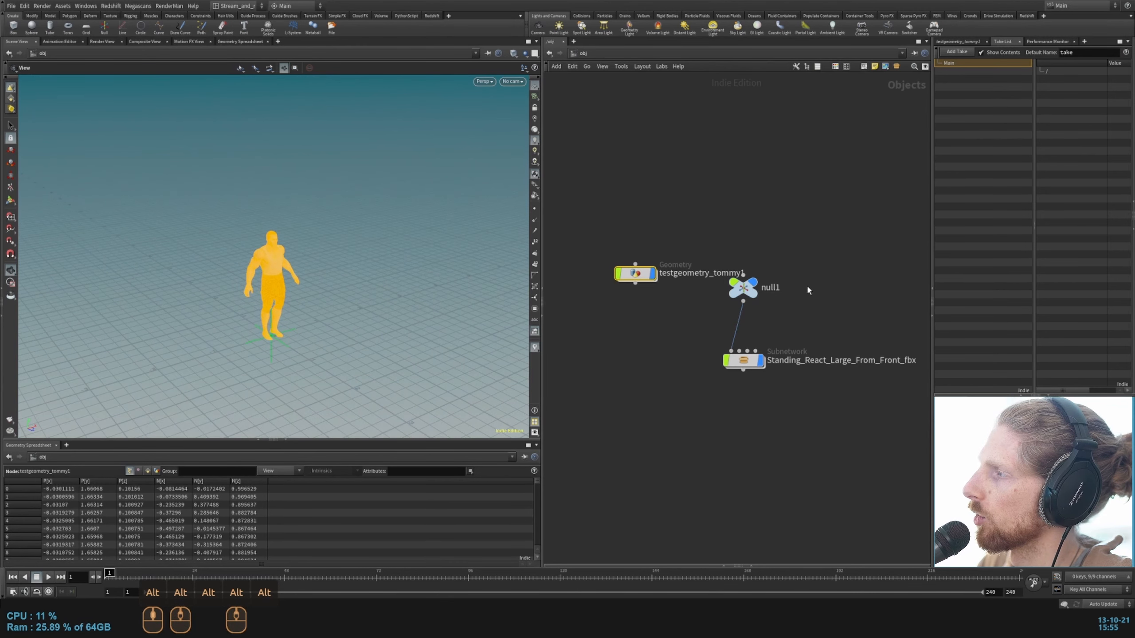
Step: Set the null's Uniform Scale to 0.01 and compare the imported character with Tommy in the viewport
click(743, 287)
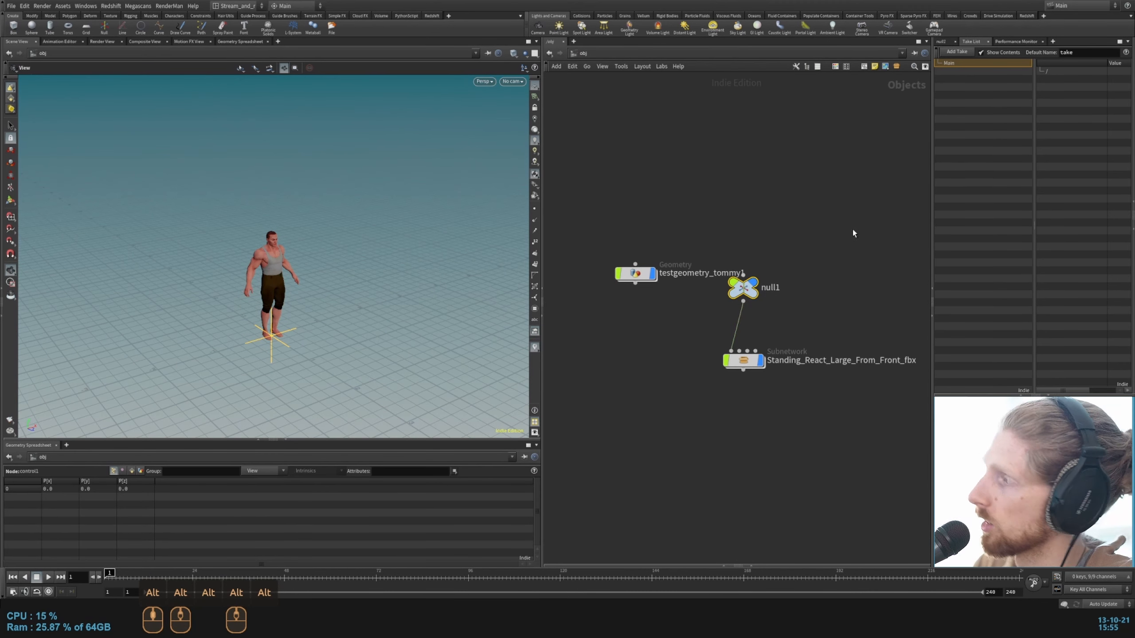
click(942, 42)
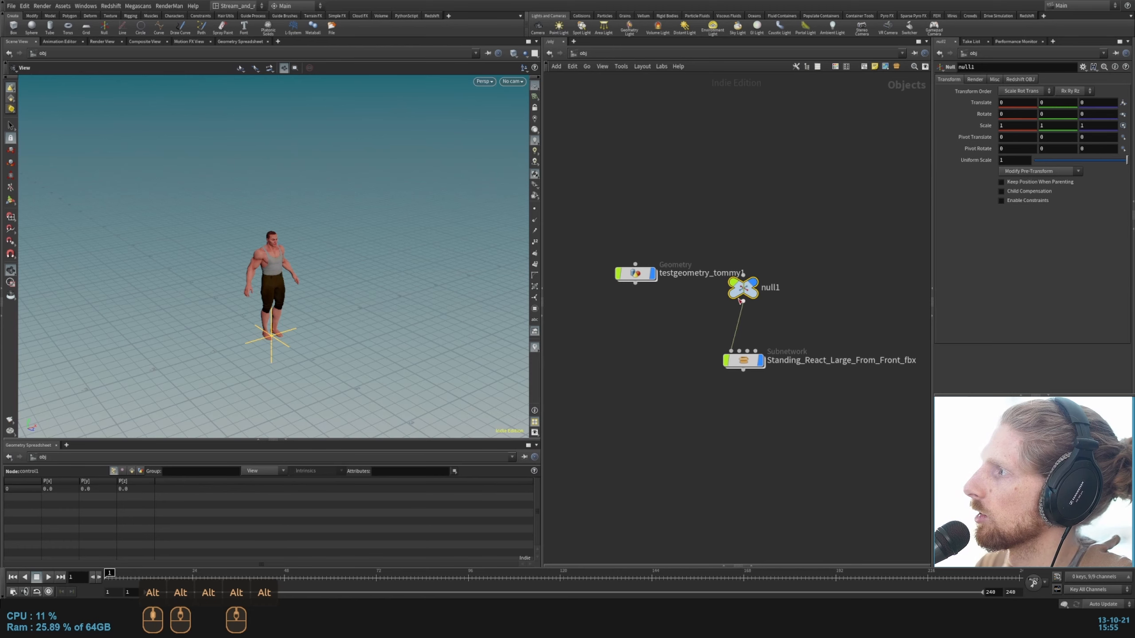
drag(741, 301, 741, 316)
drag(1125, 160, 1036, 167)
alt+drag(331, 257, 294, 284)
alt+middle_drag(357, 255, 353, 240)
key(Escape)
key(h)
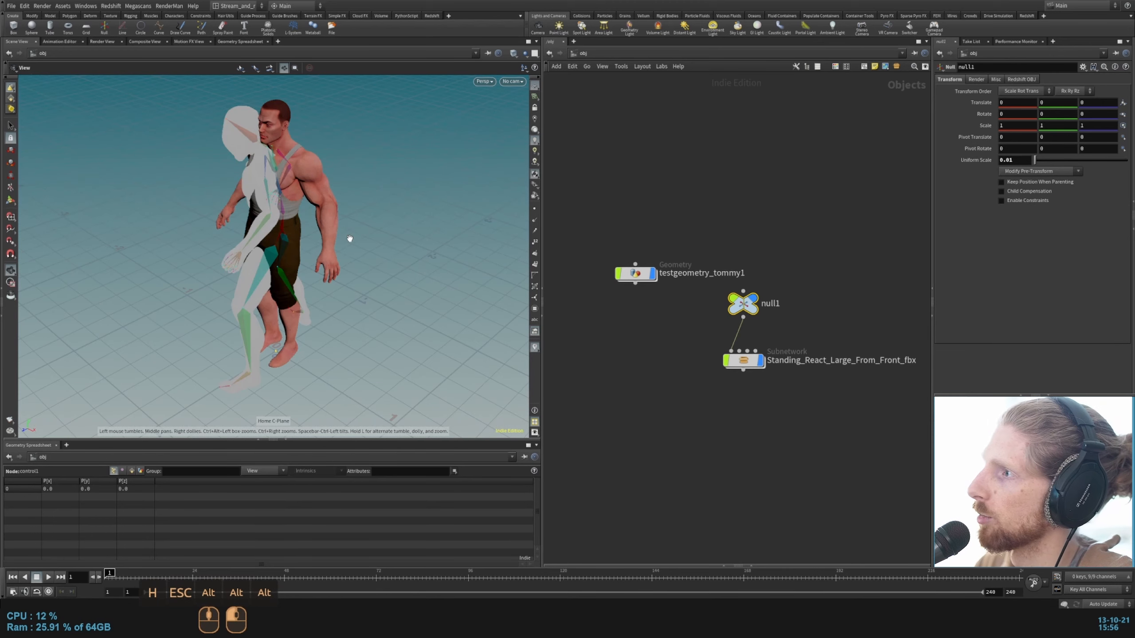
mouse_move(294, 251)
alt+mouse_down()
mouse_move(347, 216)
mouse_move(430, 200)
mouse_move(209, 218)
mouse_move(293, 241)
alt+mouse_up()
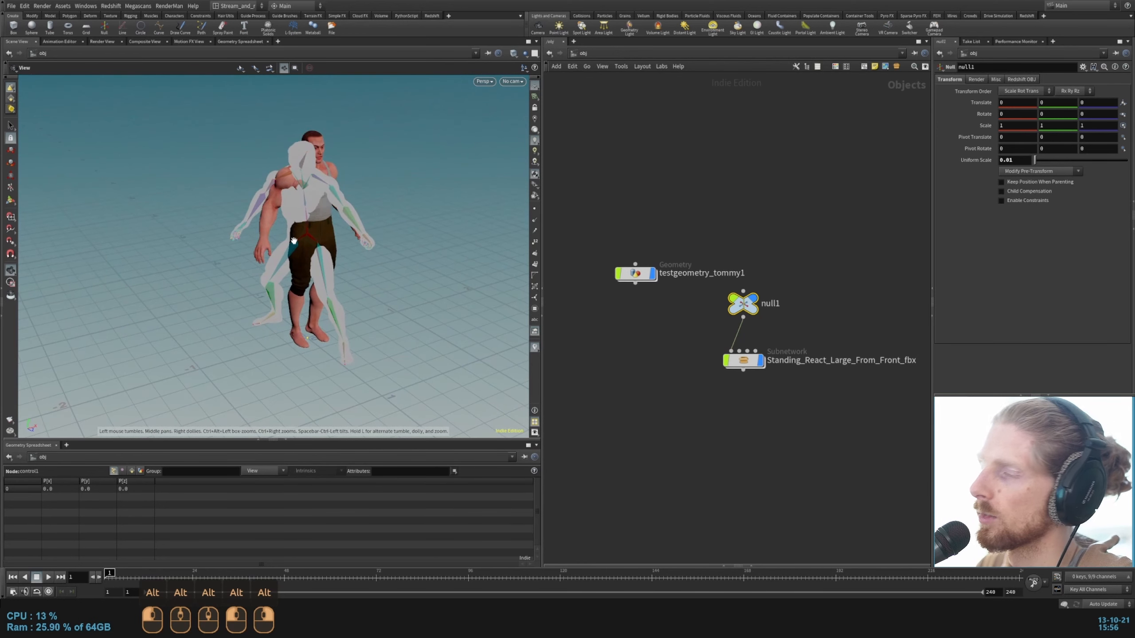
Step: Delete the testgeometry_tommy1 reference object
drag(595, 202, 678, 325)
key(Delete)
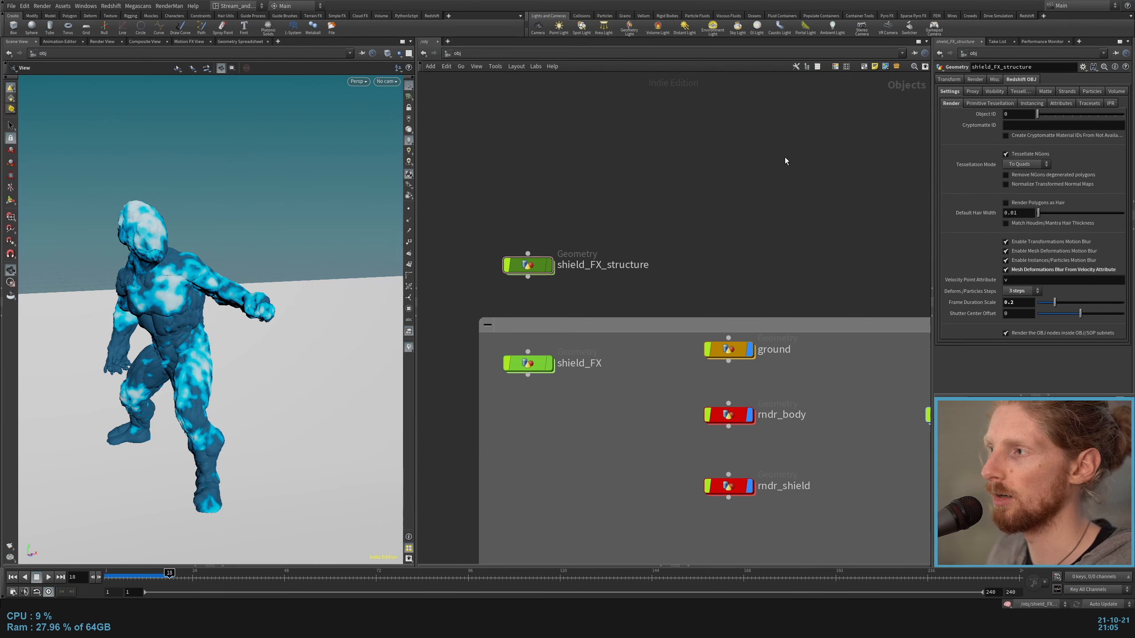
Step: Enter the shield_FX_structure geometry object and examine the overall layout of its node network
drag(651, 197, 460, 285)
double_click(525, 266)
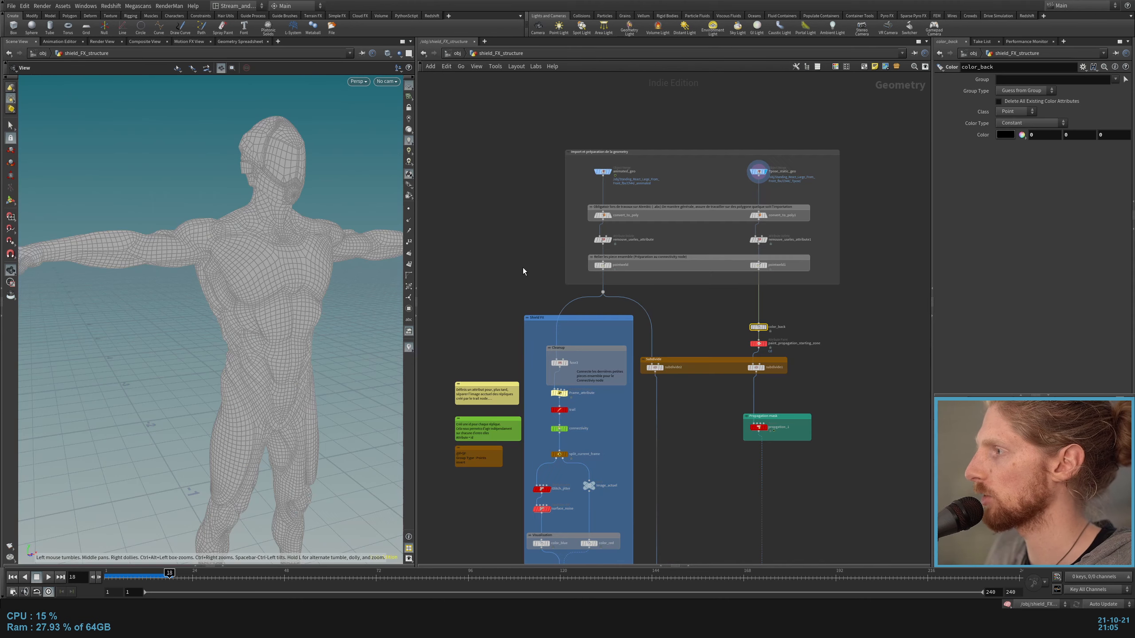
middle_drag(523, 268, 534, 209)
scroll(489, 183, down, 2)
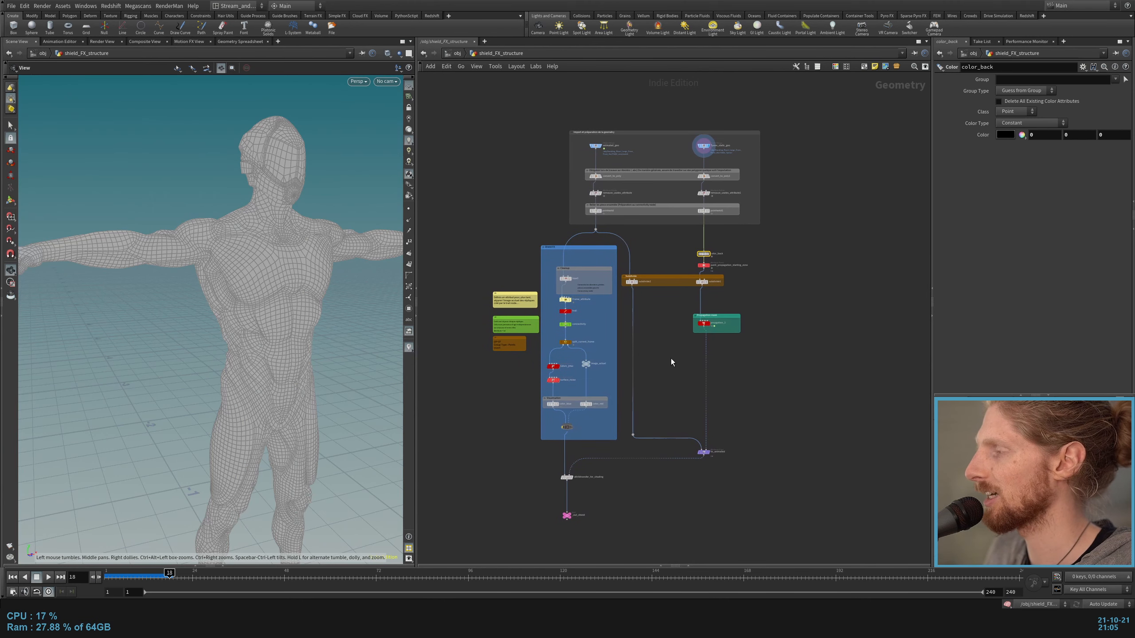
scroll(633, 333, up, 2)
scroll(666, 332, down, 2)
middle_drag(675, 329, 684, 338)
middle_drag(682, 254, 695, 224)
scroll(695, 224, up, 1)
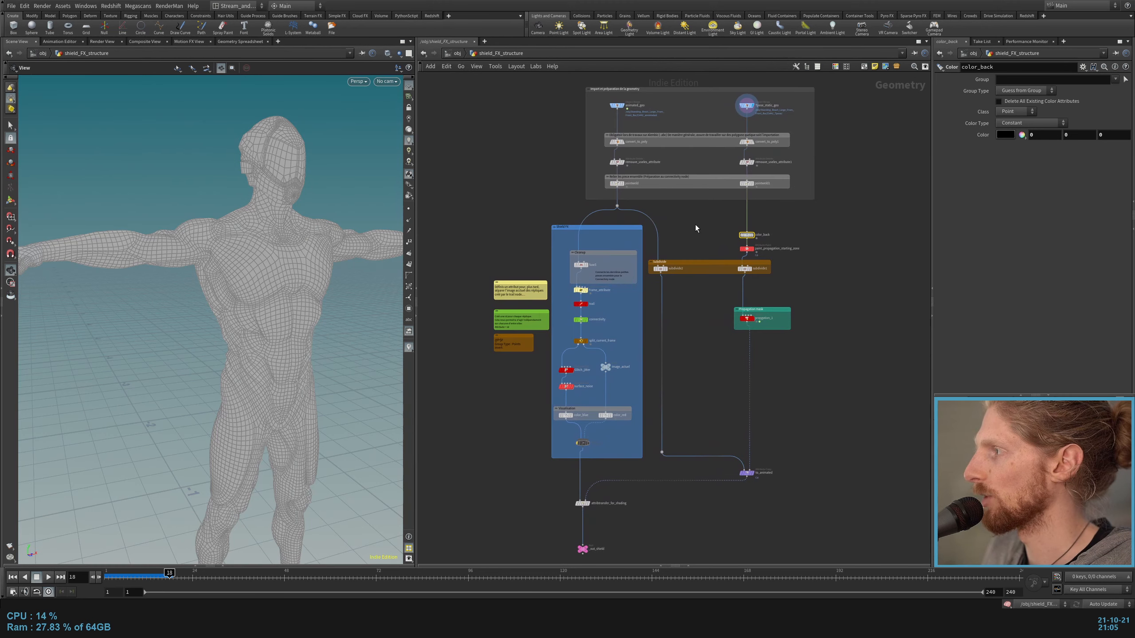
scroll(693, 227, down, 2)
scroll(641, 150, up, 3)
Step: Inspect the geometry import and preparation block, including the animated_geo and Tpose_static_geo object merges
middle_drag(641, 149, 649, 185)
mouse_move(553, 141)
mouse_down()
mouse_move(888, 262)
mouse_move(888, 282)
mouse_move(545, 124)
mouse_up()
scroll(683, 148, up, 5)
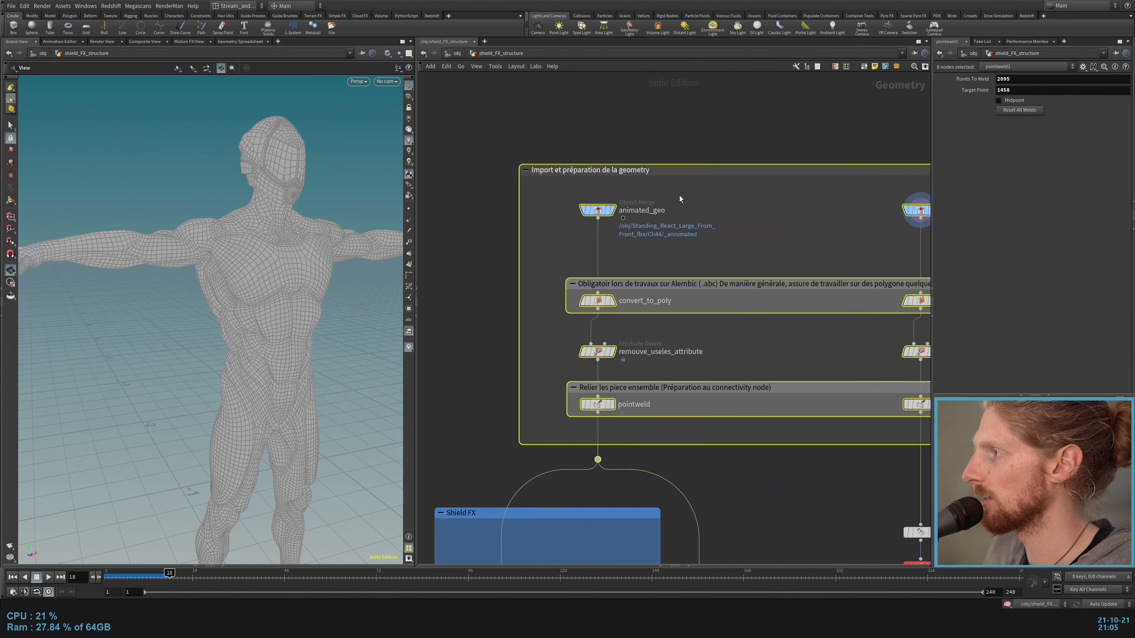
click(597, 210)
key(r)
drag(720, 231, 928, 204)
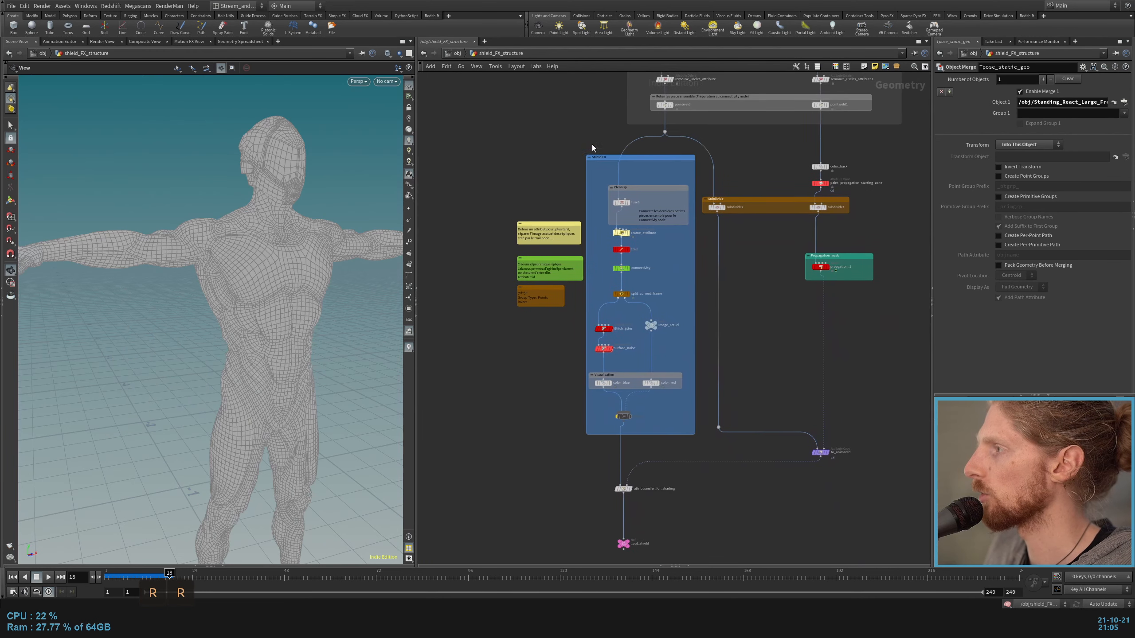
Step: Inspect the Shield FX block and display the output of the fuse3 node in its Cleanup box
scroll(591, 149, up, 2)
middle_drag(725, 195, 740, 156)
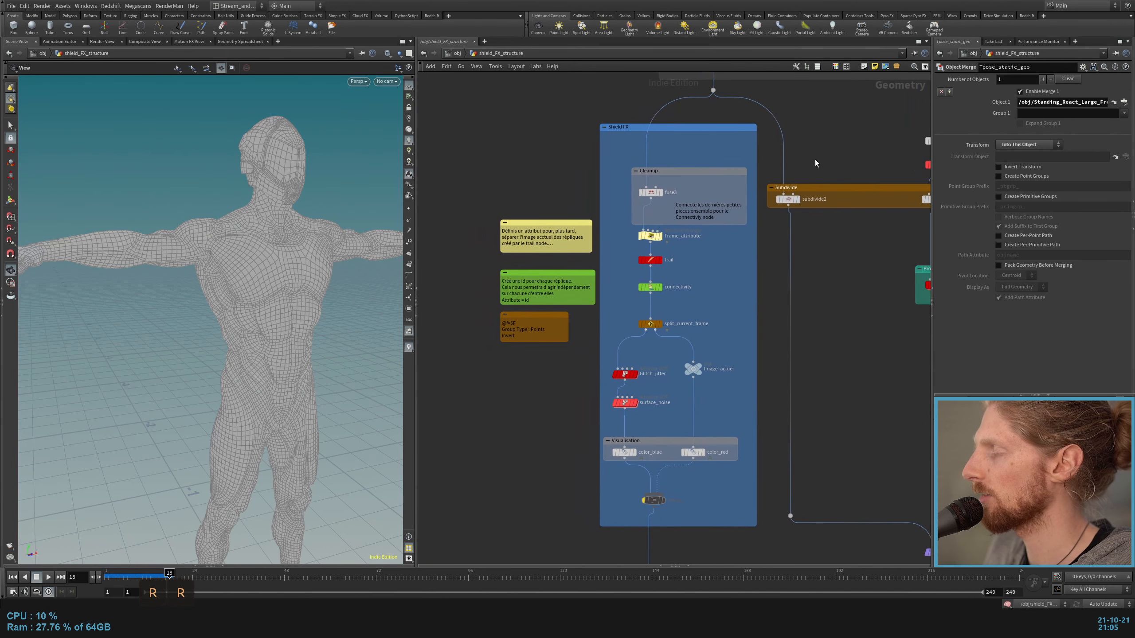
scroll(692, 156, up, 2)
middle_drag(629, 246, 647, 262)
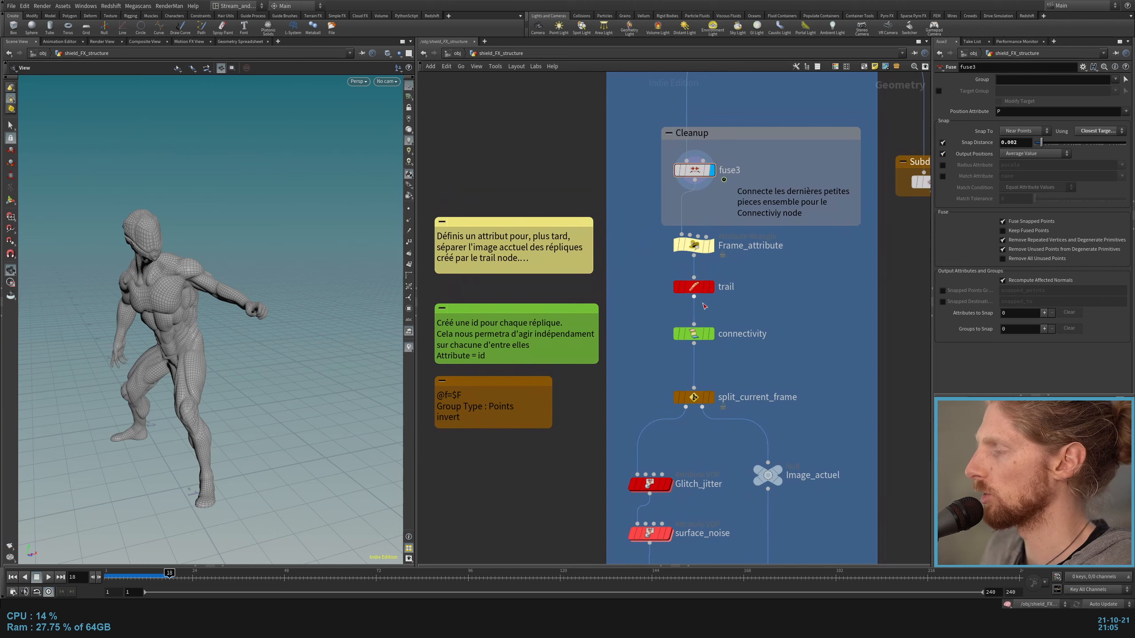
Step: Display the trail node and play the animation from the first frame, stopping at frame 10
click(712, 287)
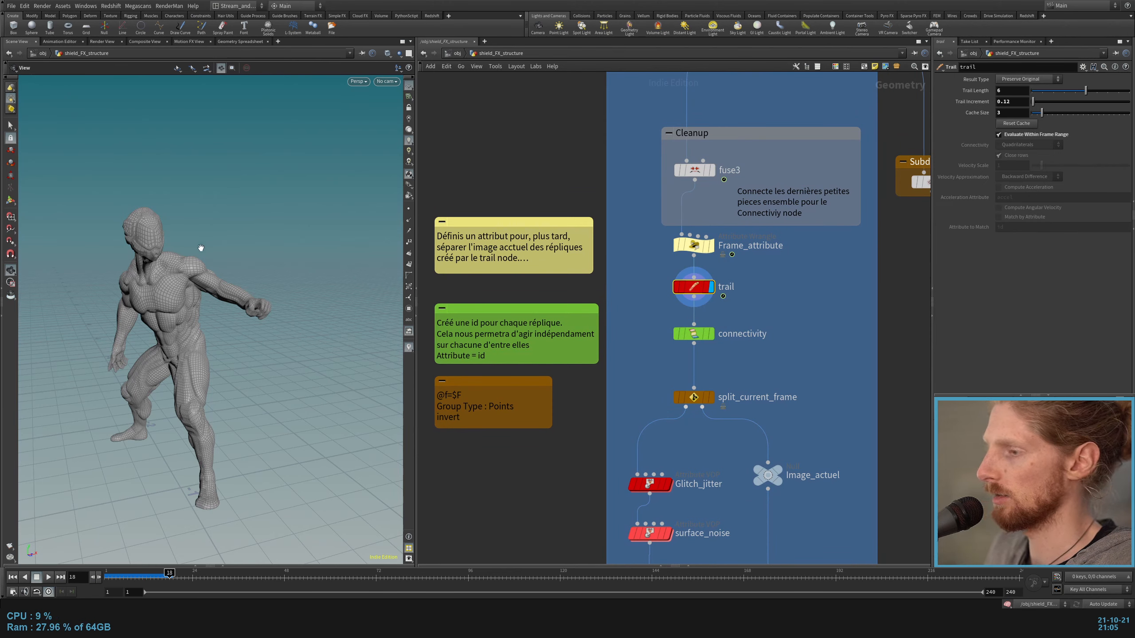
alt+drag(178, 279, 223, 281)
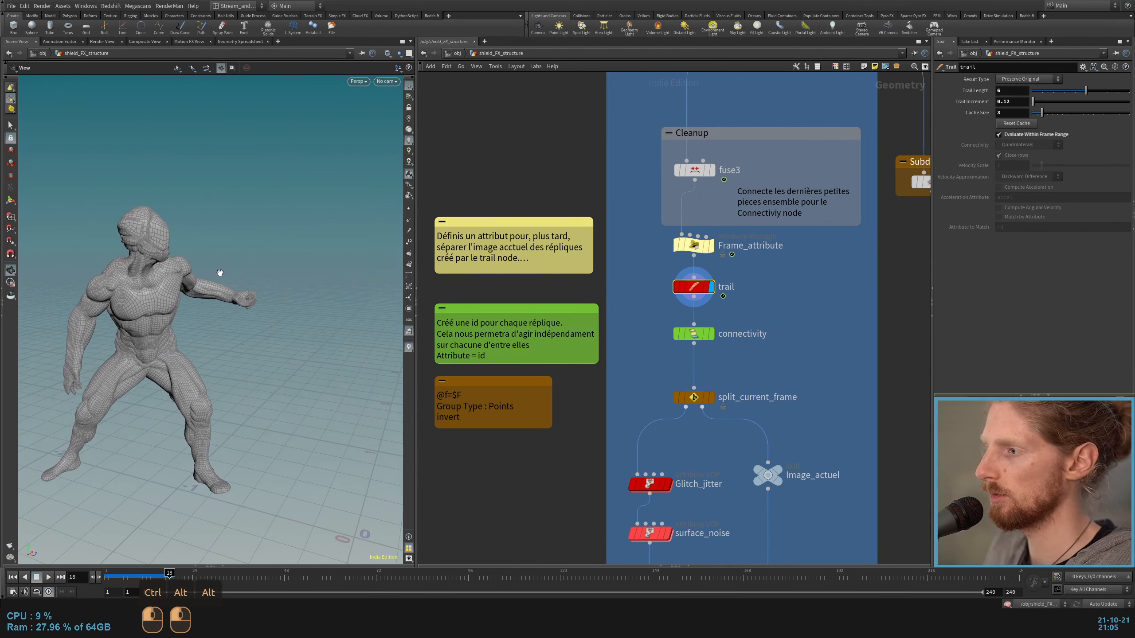
key(ctrl+Up)
key(Up)
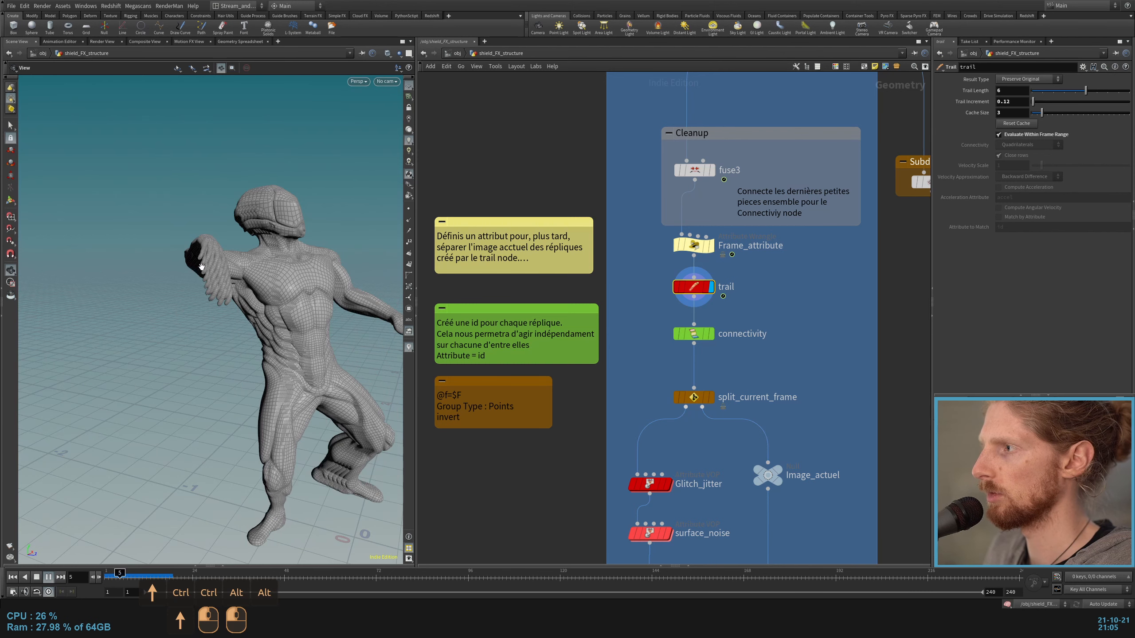
key(Up)
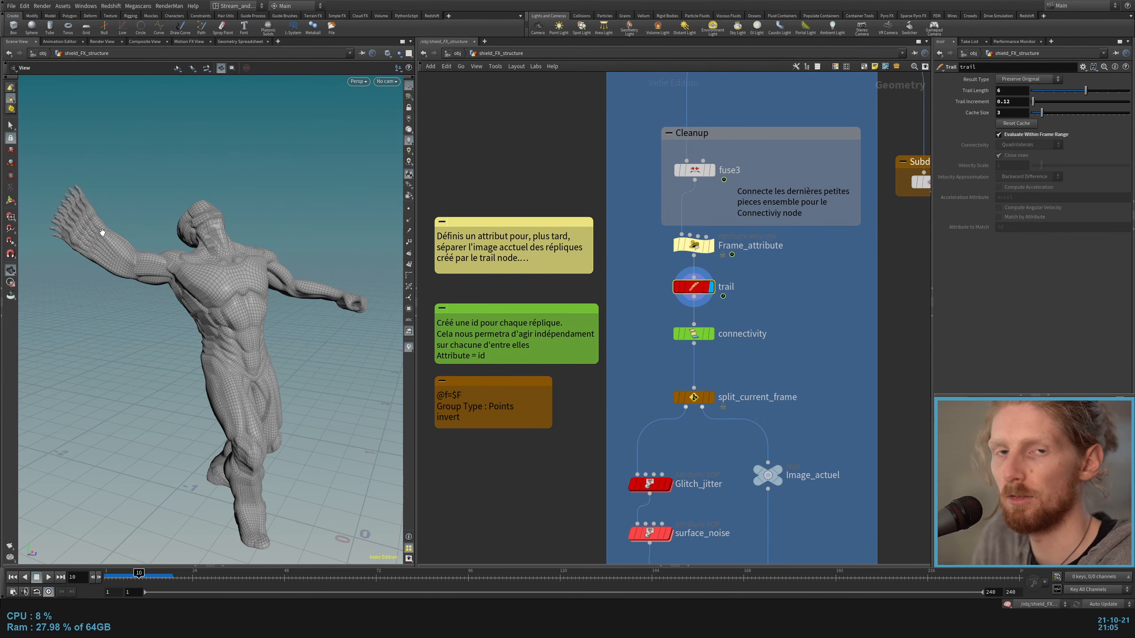
Step: Inspect the settings of the Frame_attribute wrangle and the connectivity node around the trail
drag(792, 306, 652, 286)
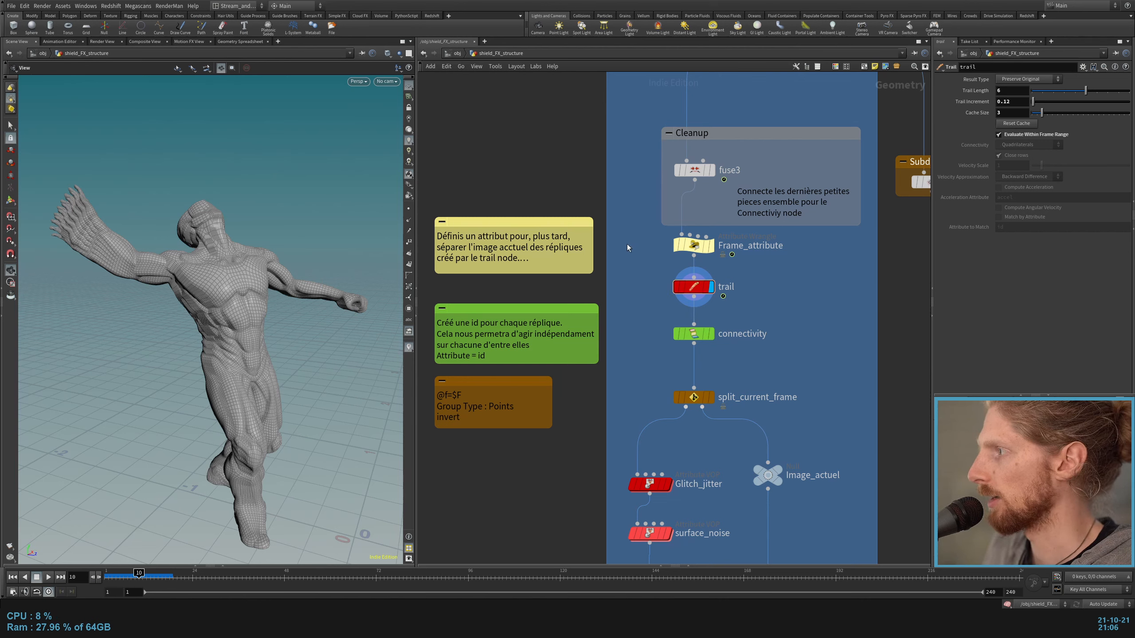
drag(628, 246, 691, 236)
drag(799, 313, 613, 375)
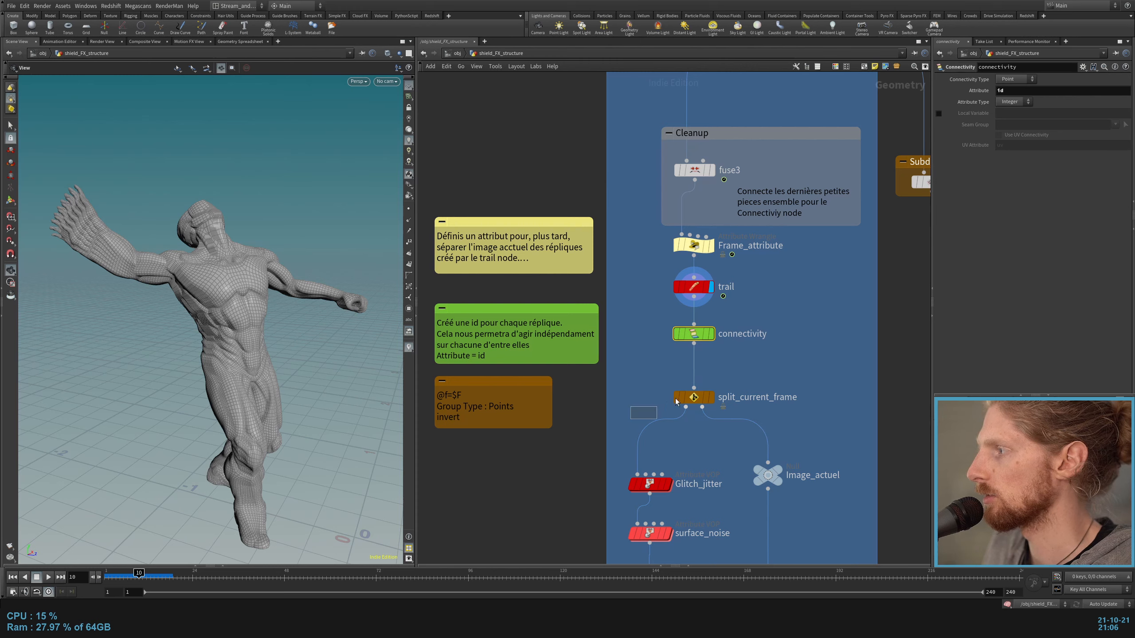
drag(647, 246, 746, 252)
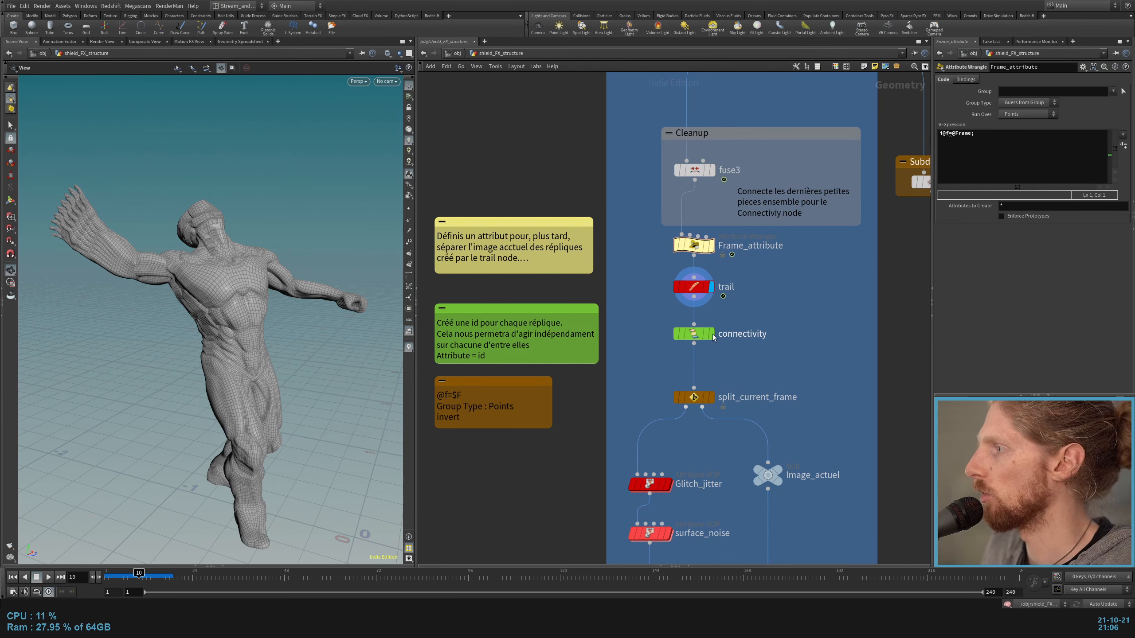
click(690, 336)
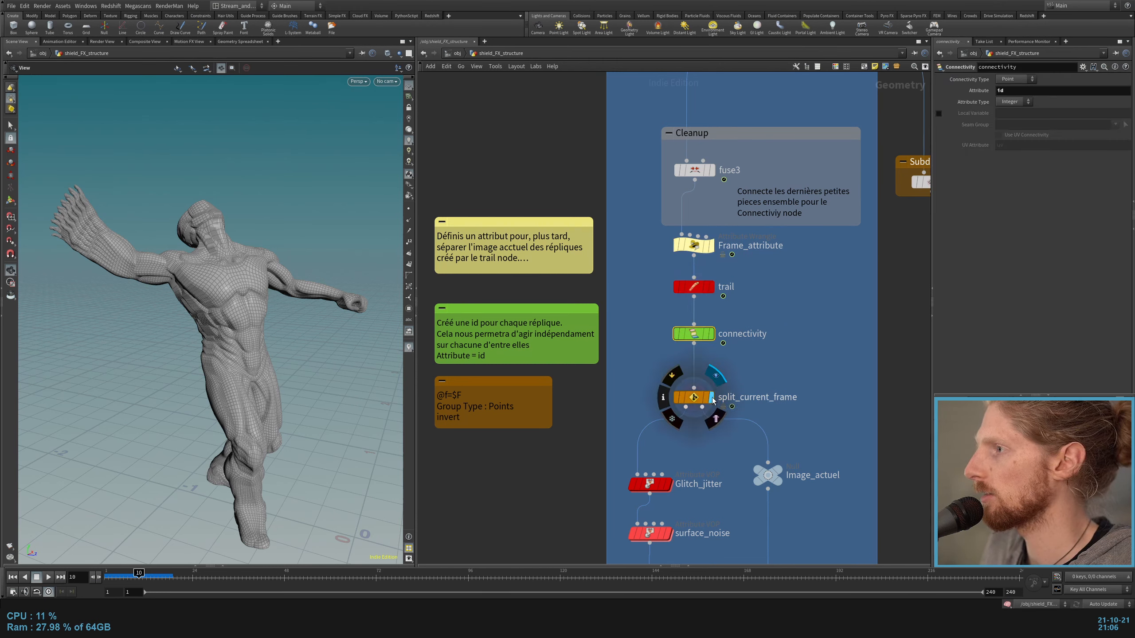
Step: Display the split_current_frame node and its Image_actuel branch to compare their outputs
click(693, 396)
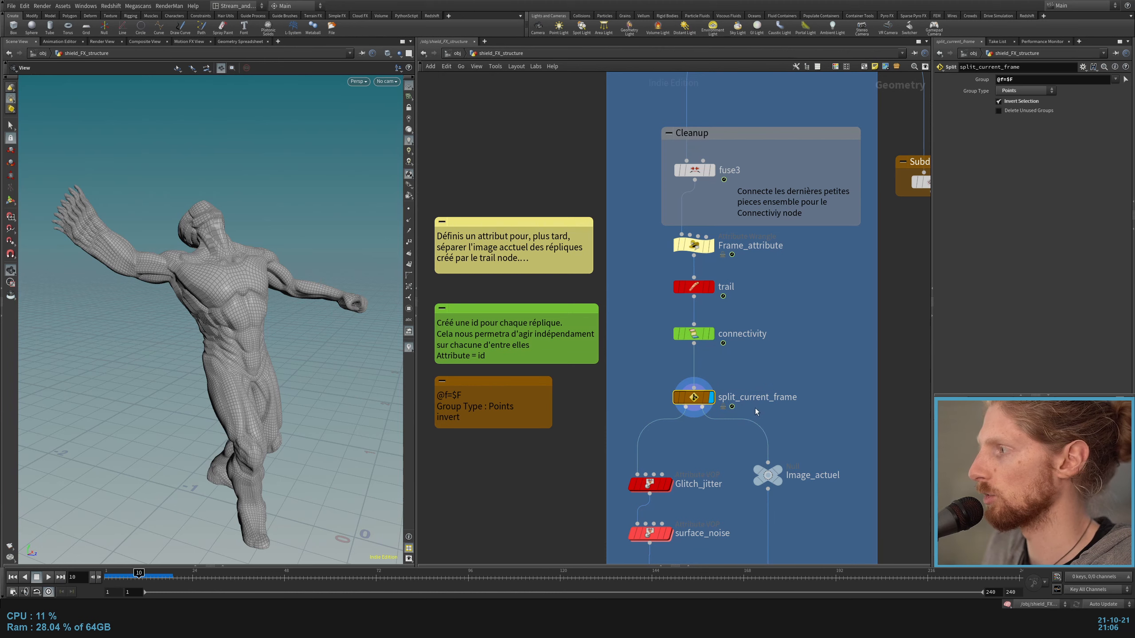
middle_drag(765, 403, 759, 327)
click(771, 394)
click(762, 403)
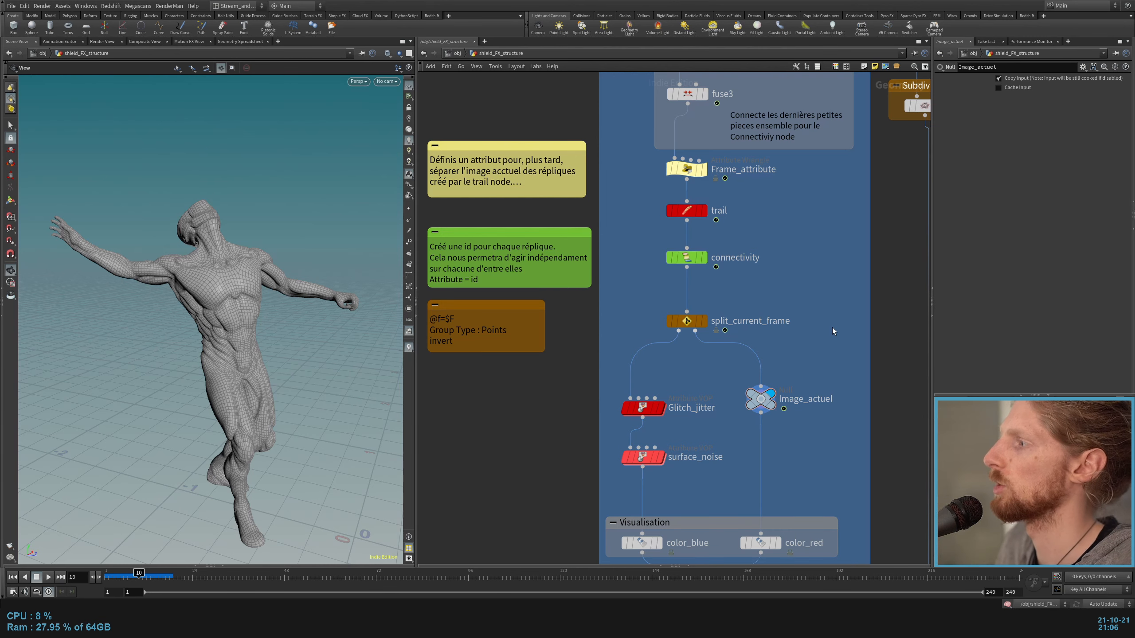
Step: Display the Frame_attribute, trail and split_current_frame nodes in turn to review how the replicas are separated
middle_drag(831, 327, 850, 359)
click(705, 202)
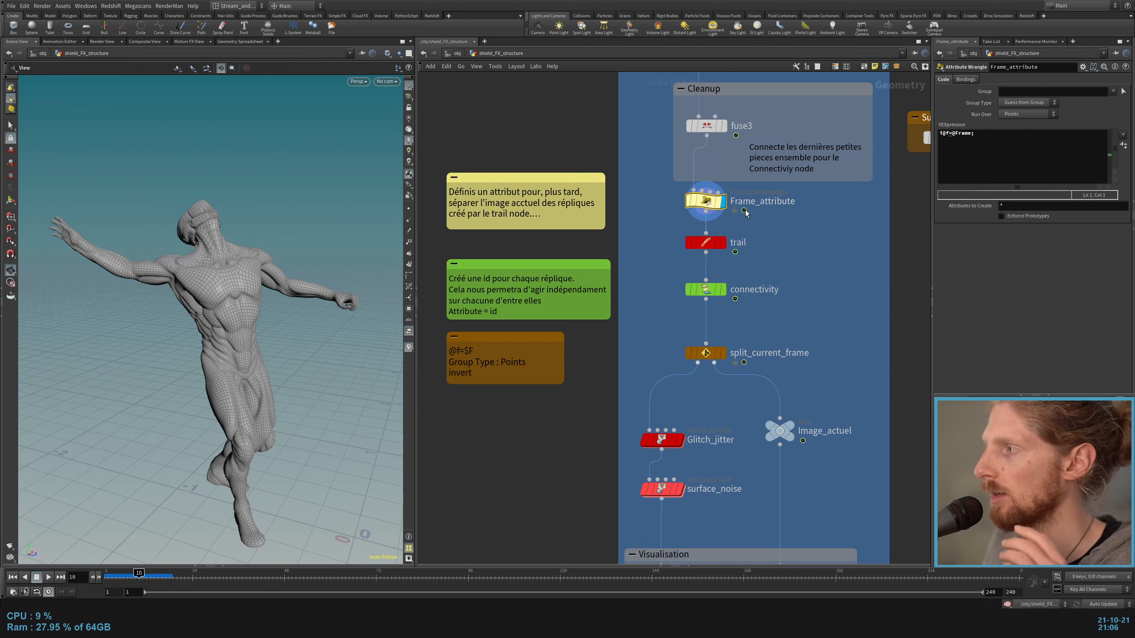
click(723, 243)
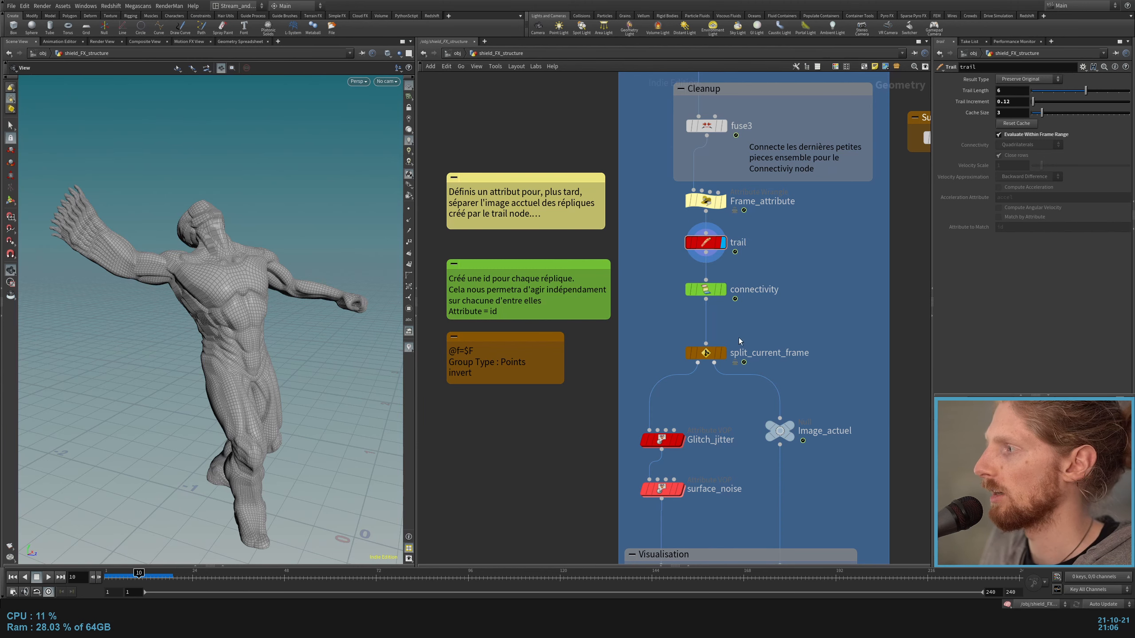
click(723, 353)
click(704, 357)
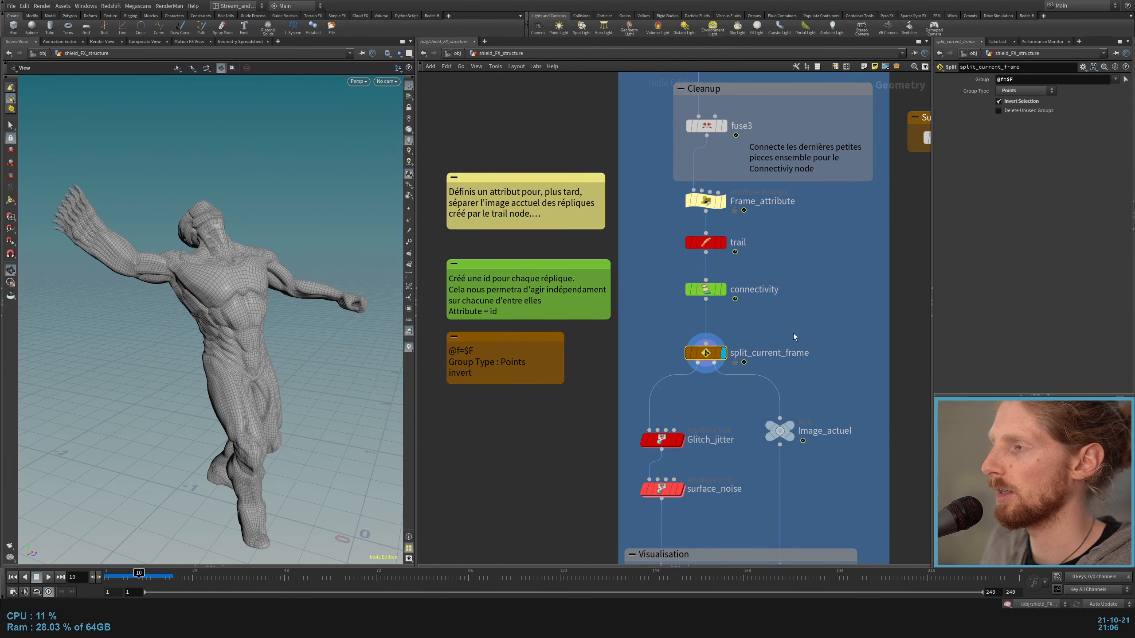
Step: Display the Image_actuel null and the Glitch_jitter node to compare the two branches of the split
middle_drag(793, 335, 771, 278)
click(768, 380)
click(759, 375)
click(656, 382)
click(643, 386)
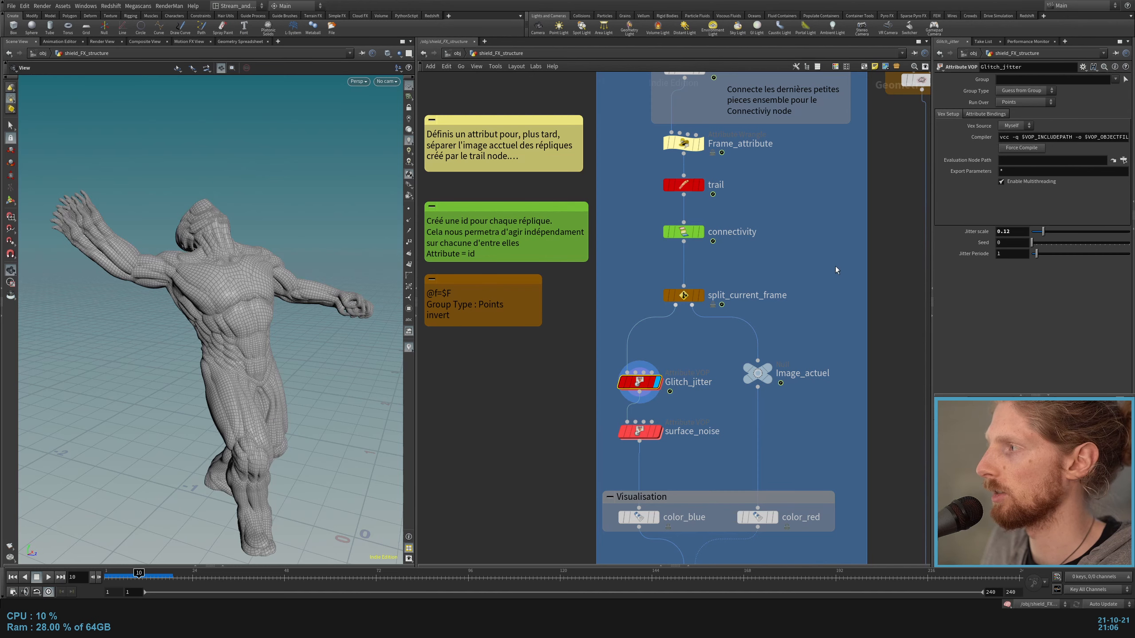
Step: Display the connectivity node again and review the trail node's settings above it
middle_drag(644, 386, 665, 444)
click(723, 289)
click(705, 243)
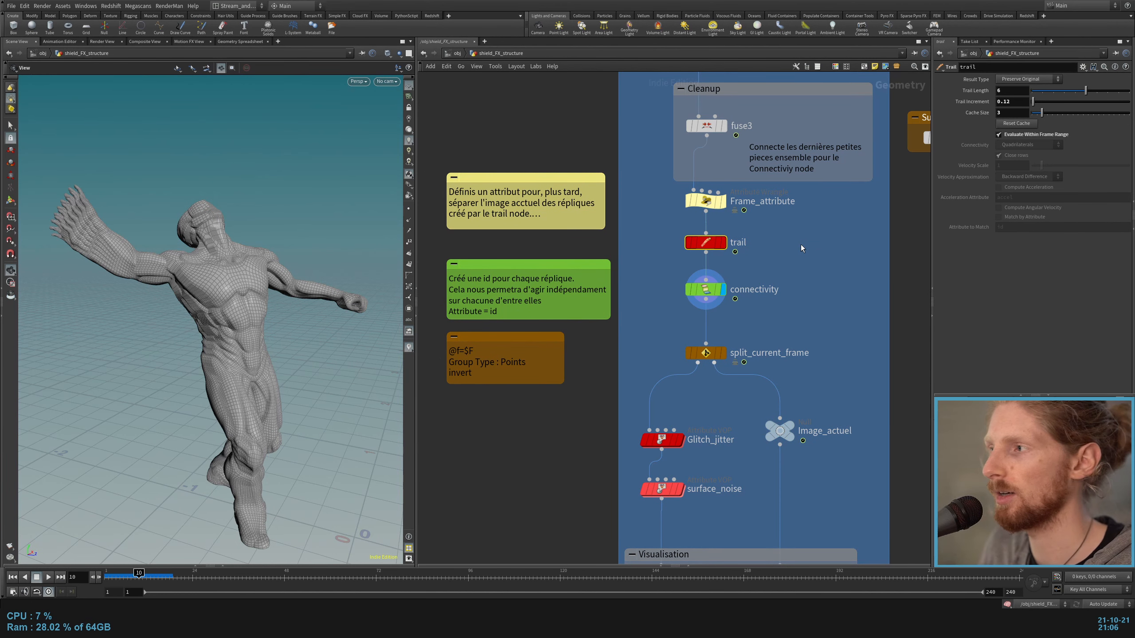
middle_drag(801, 248, 769, 307)
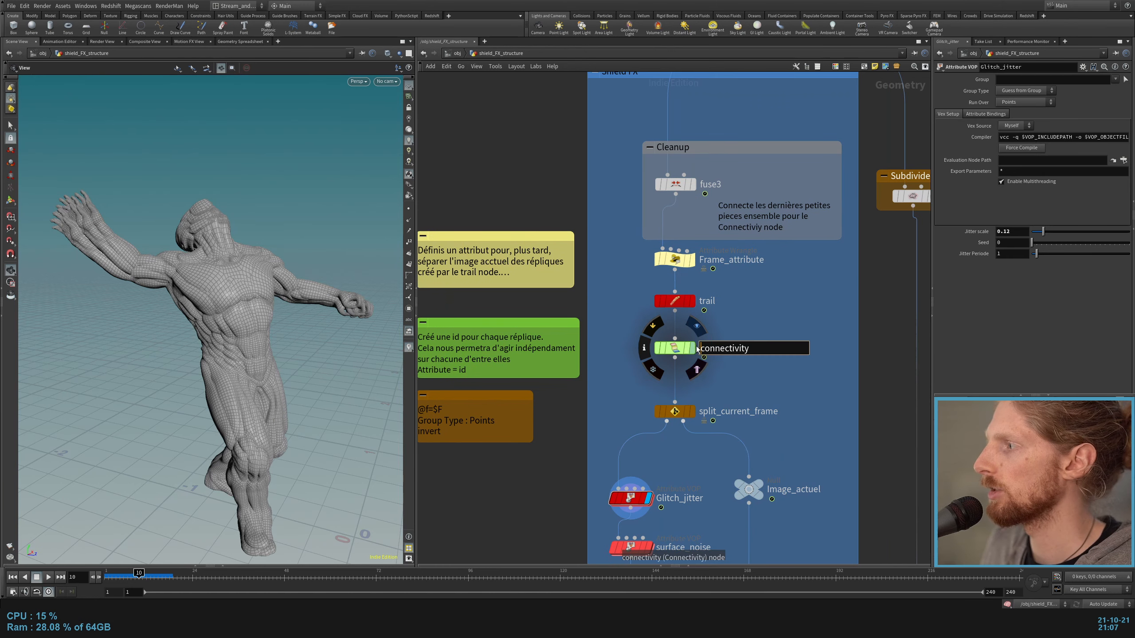
Step: Review the connectivity node's settings and select the Glitch_jitter node below the split
click(674, 347)
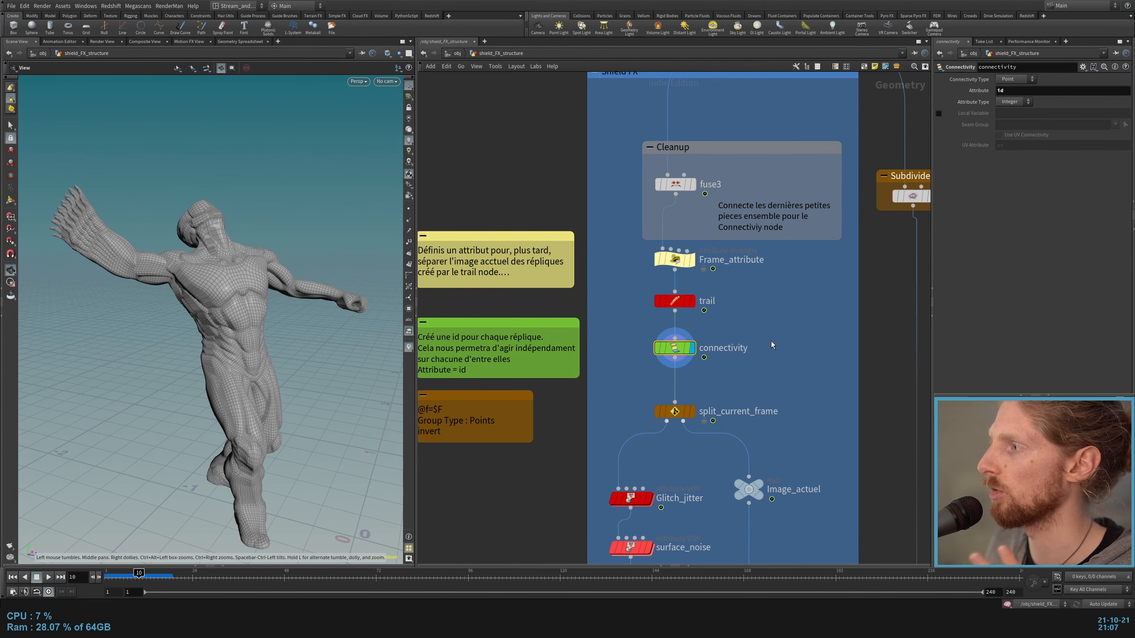
middle_drag(765, 342, 774, 253)
middle_drag(785, 306, 784, 264)
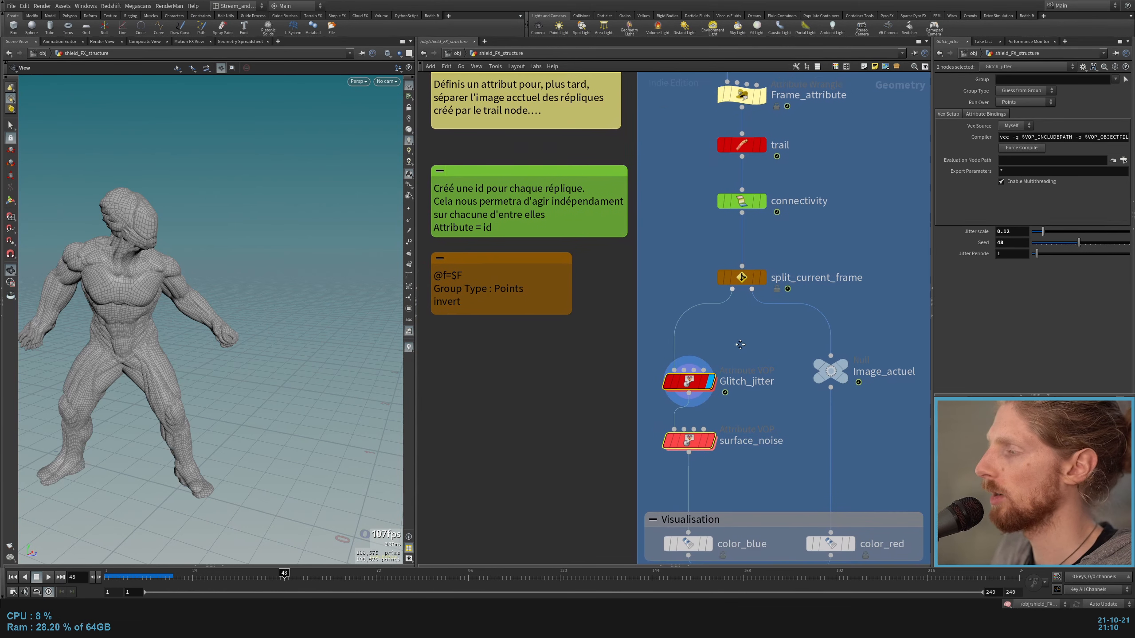
click(703, 378)
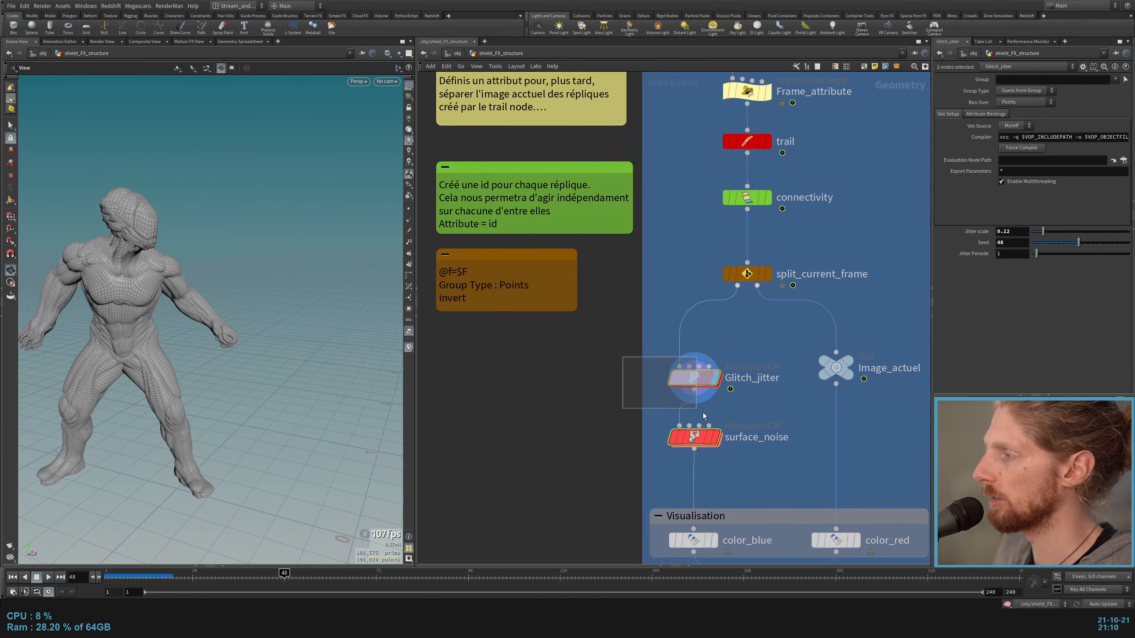
click(716, 378)
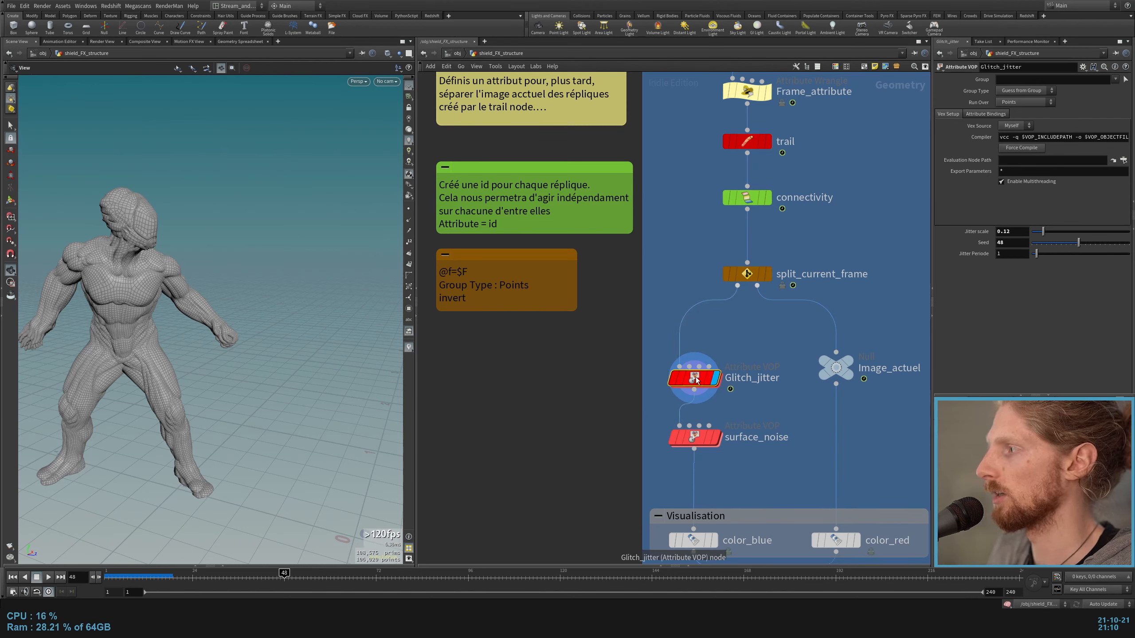
Step: Try Glitch_jitter with a Jitter scale of 0.25 and a Seed of 40, and undo the Jitter Periode change
drag(1043, 231, 1125, 229)
drag(1121, 164, 994, 189)
key(ctrl+z)
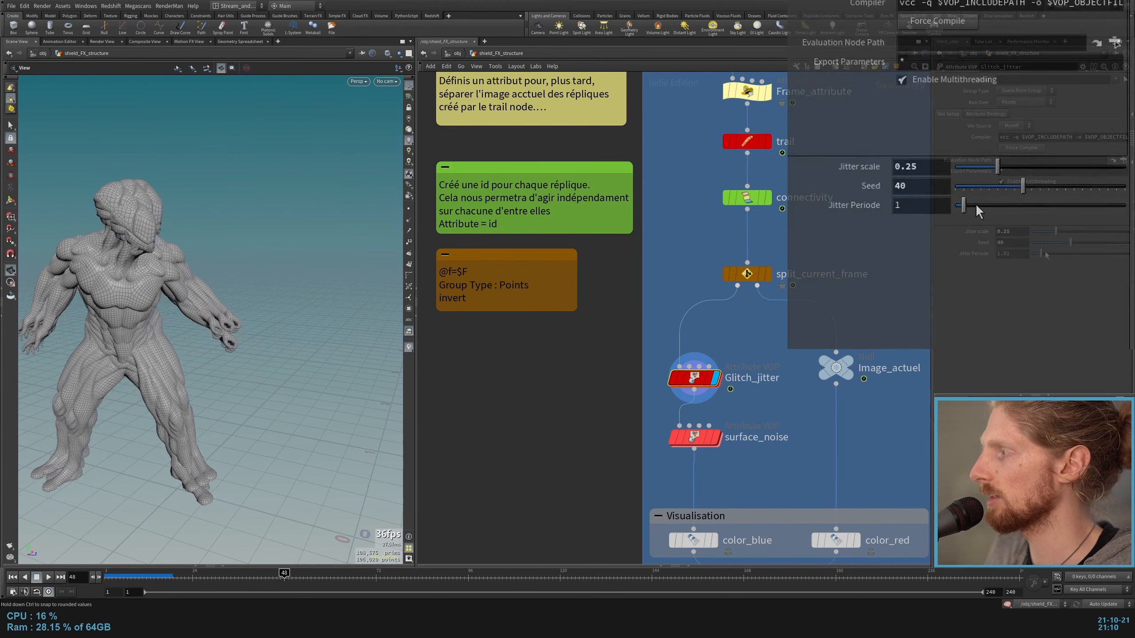
Step: Open the Glitch_jitter VOP network and examine how id, Frame and seed feed add2, random1 and fit1
double_click(693, 378)
middle_drag(618, 483, 709, 500)
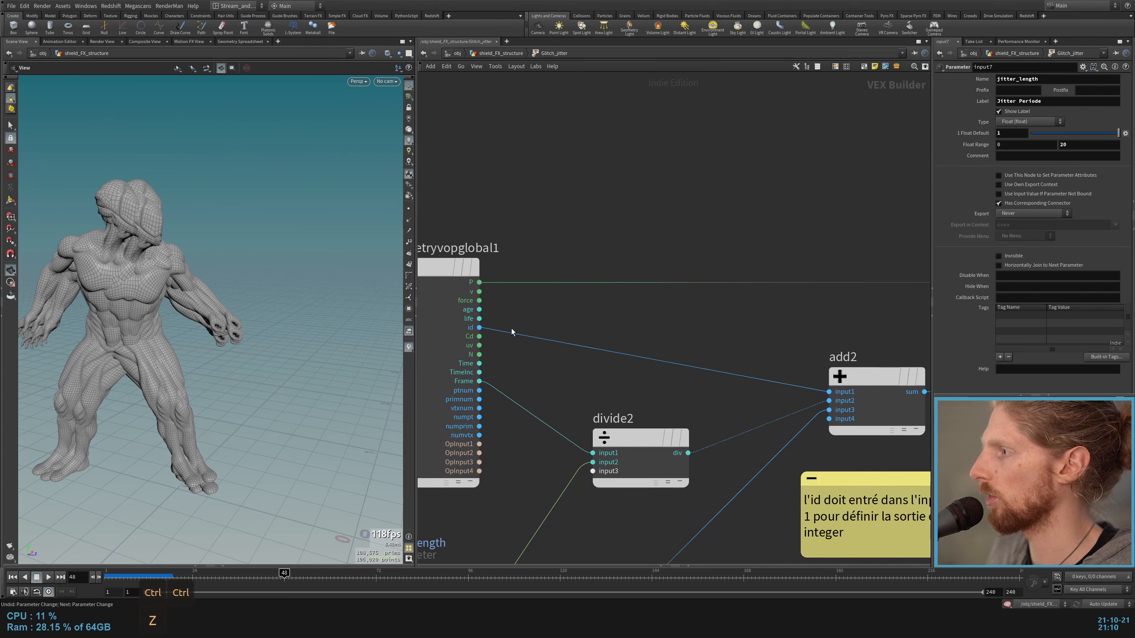
middle_drag(733, 323, 559, 326)
drag(533, 331, 530, 406)
scroll(697, 367, up, 2)
drag(643, 333, 638, 424)
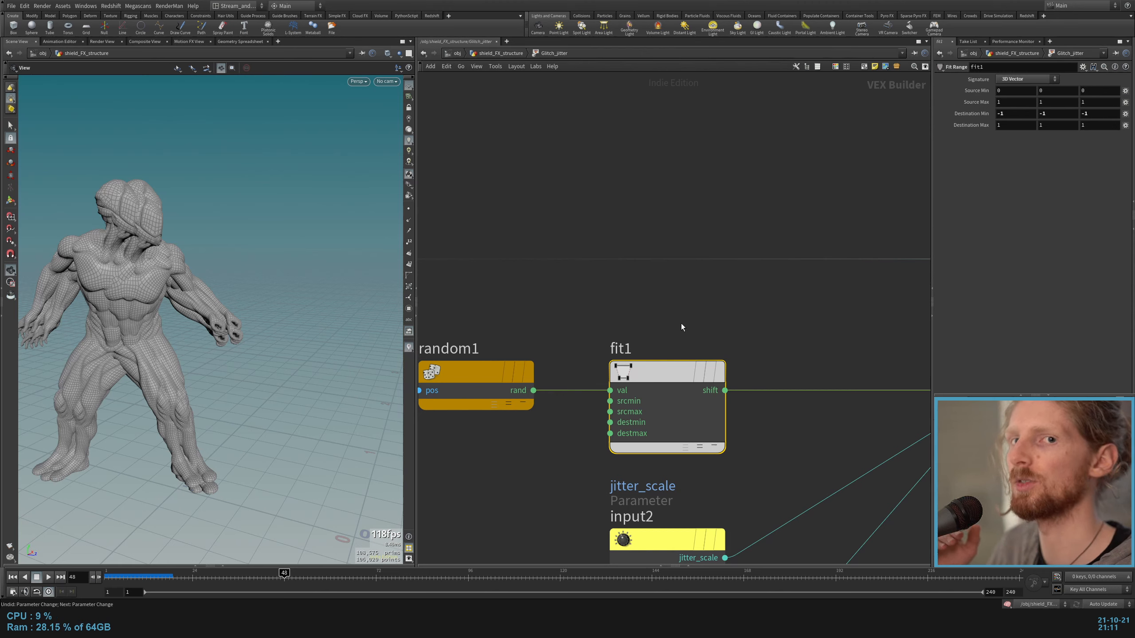
Step: Inspect multiply1 and its jitter_scale parameter, and return to the shield_FX_structure network
scroll(723, 312, down, 5)
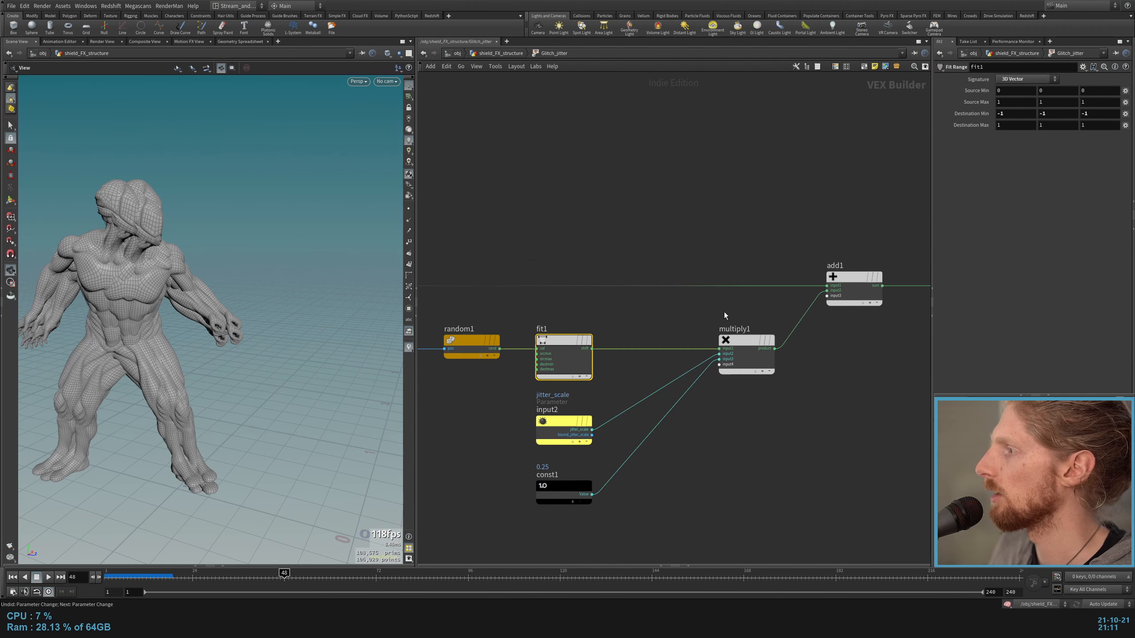
scroll(571, 451, up, 3)
drag(835, 243, 811, 313)
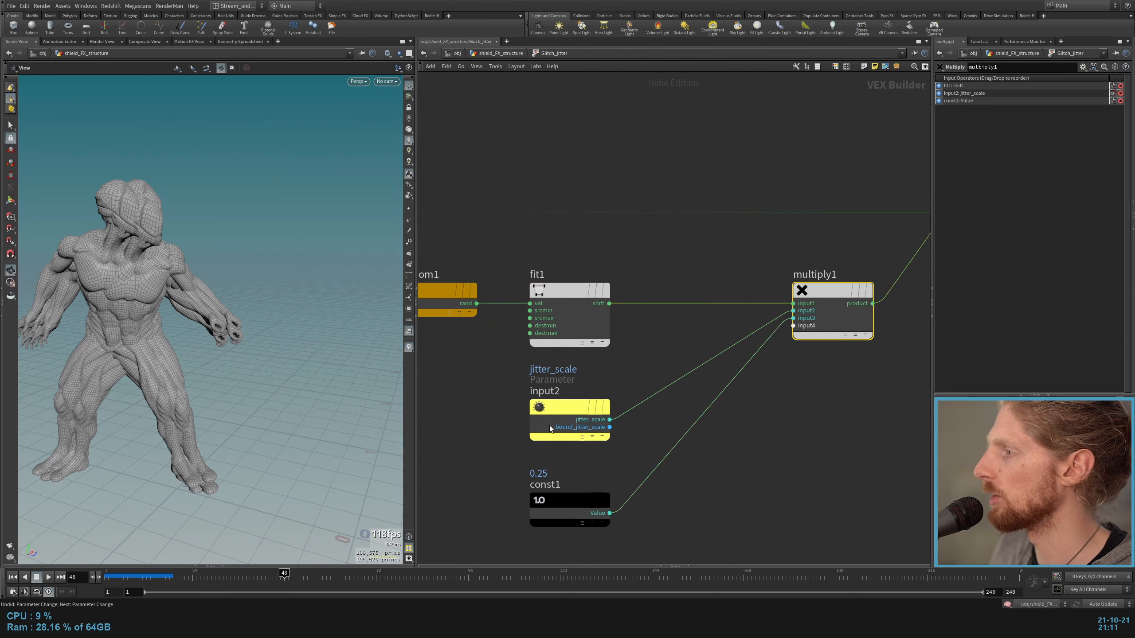
drag(481, 392, 643, 463)
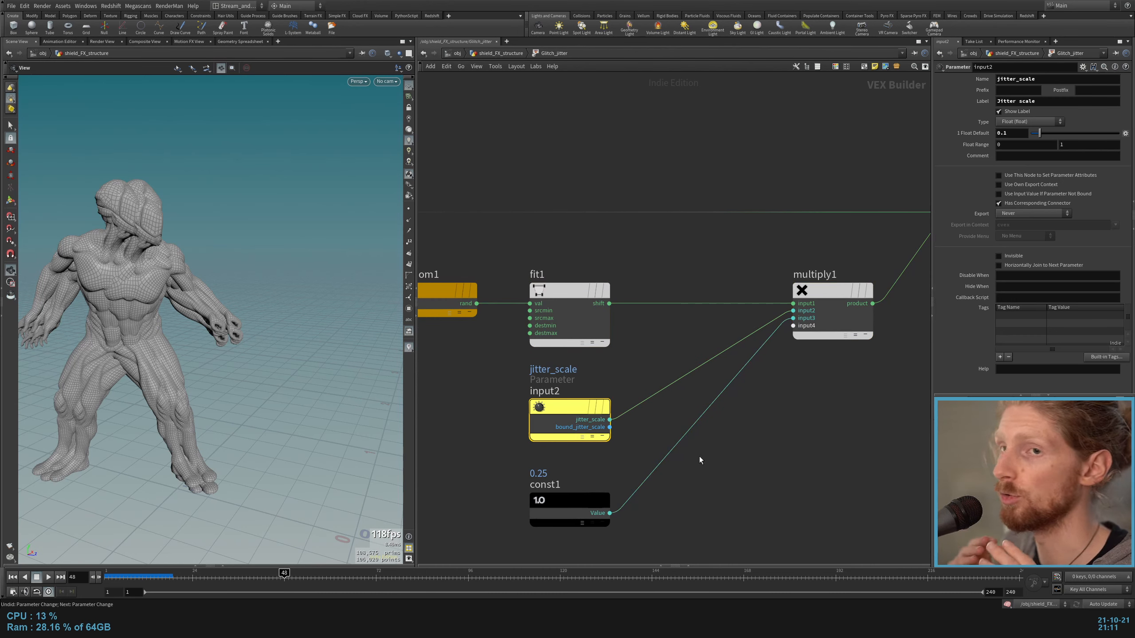
key(u)
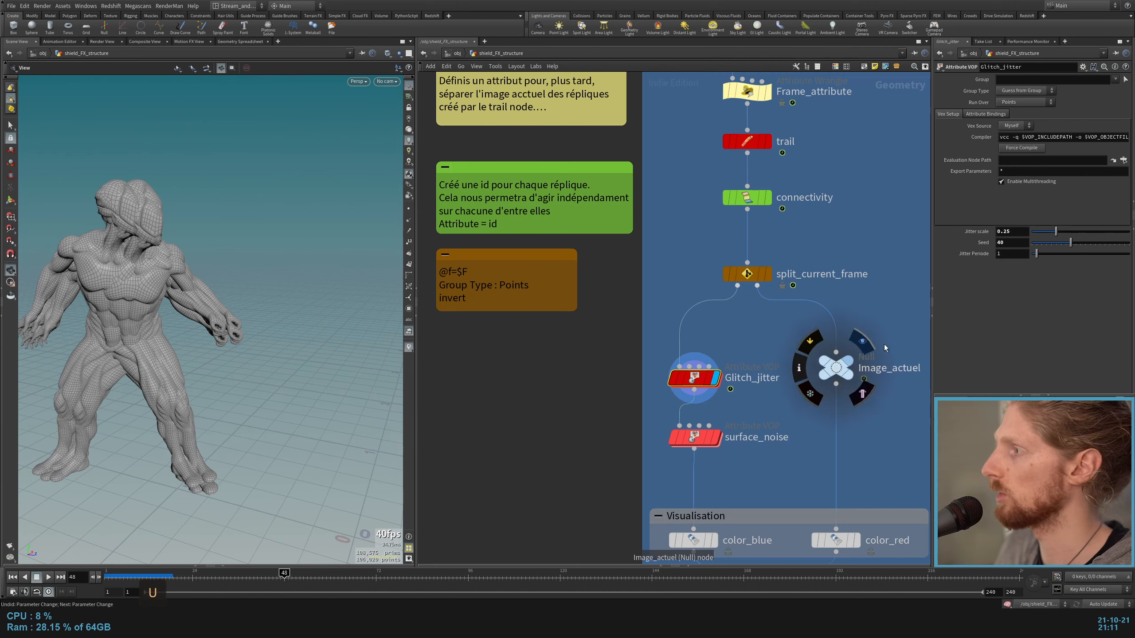
Step: Reopen the Glitch_jitter network and trace P and the multiply1 product through add1 to geometryvopoutput1
double_click(692, 378)
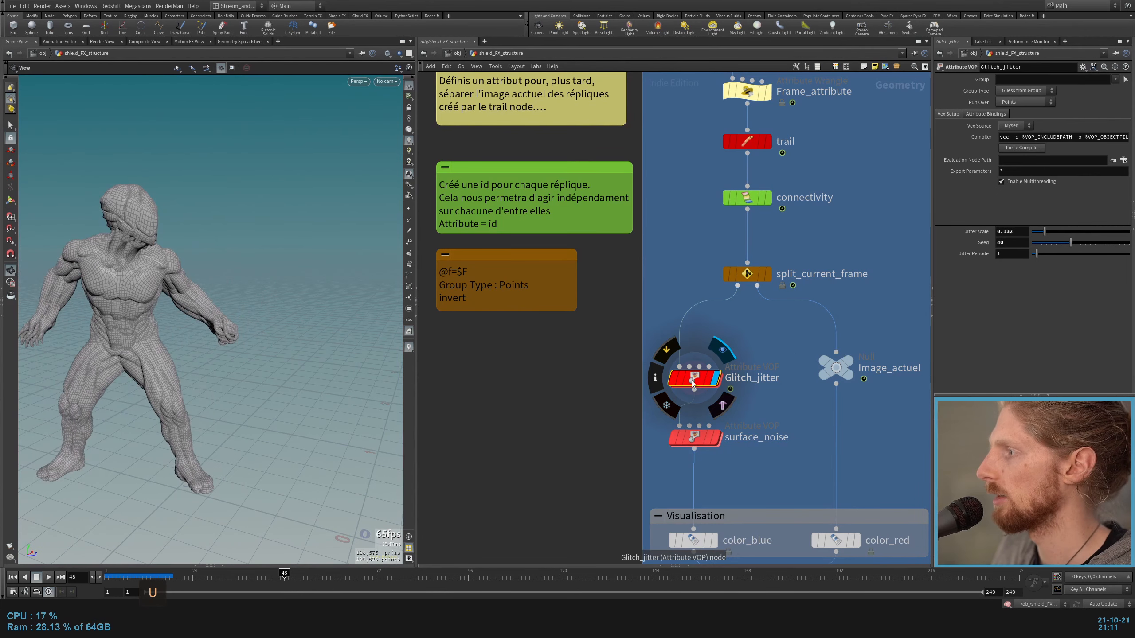
middle_drag(766, 318, 670, 330)
click(647, 338)
middle_drag(574, 318, 847, 305)
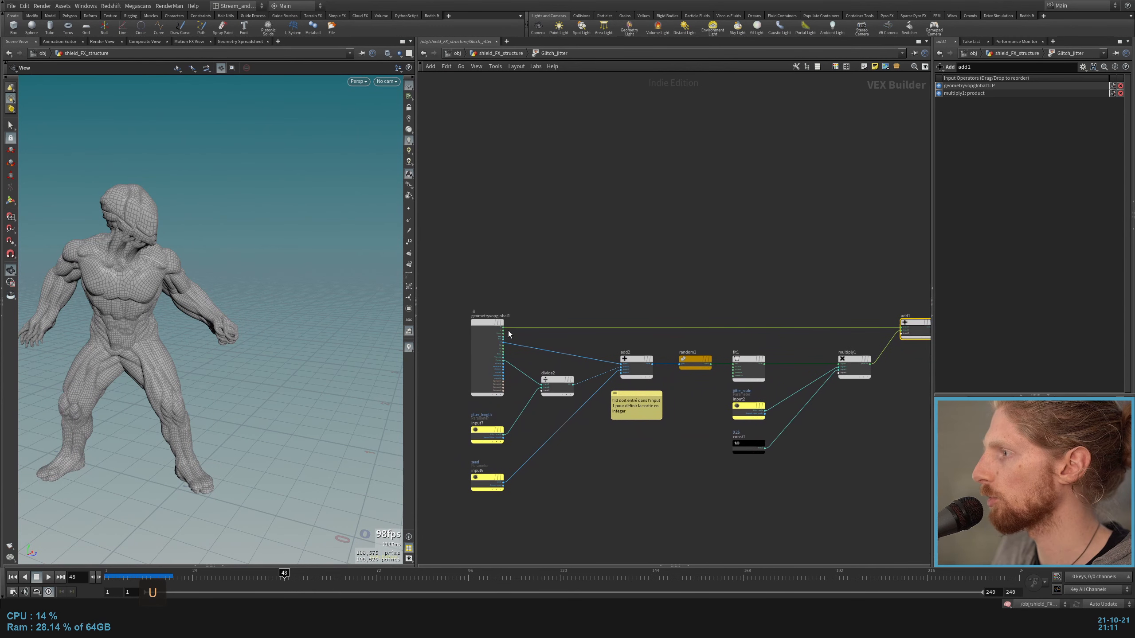
scroll(486, 337, up, 5)
middle_drag(898, 251, 309, 268)
middle_drag(490, 288, 732, 249)
middle_drag(432, 389, 647, 353)
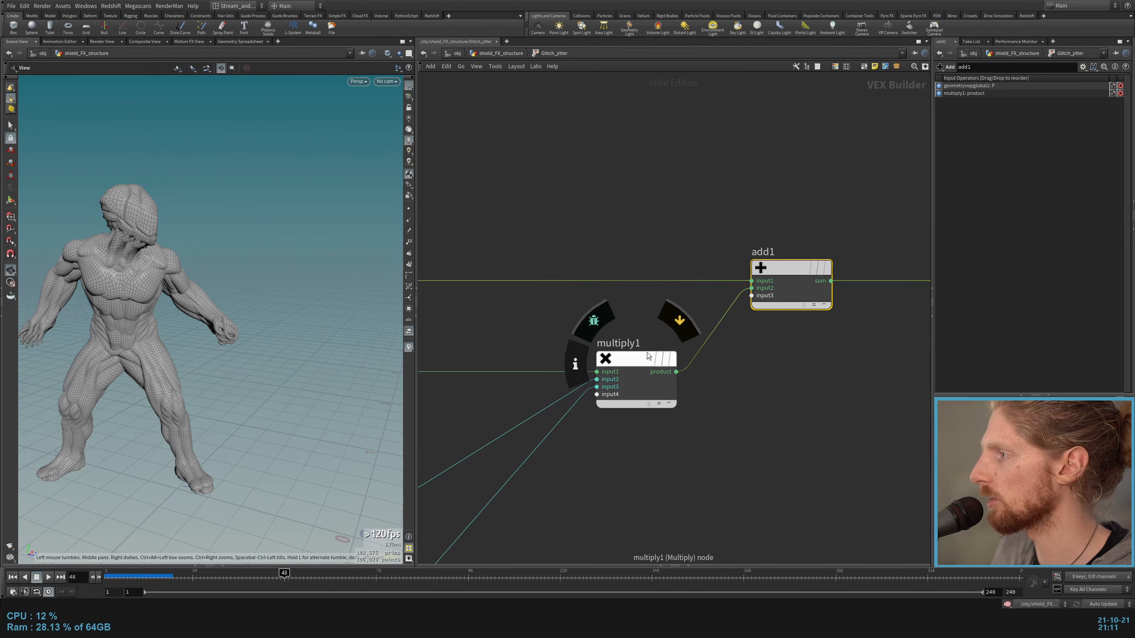
click(639, 382)
middle_drag(773, 357, 622, 382)
drag(900, 340, 797, 340)
middle_drag(619, 256, 643, 270)
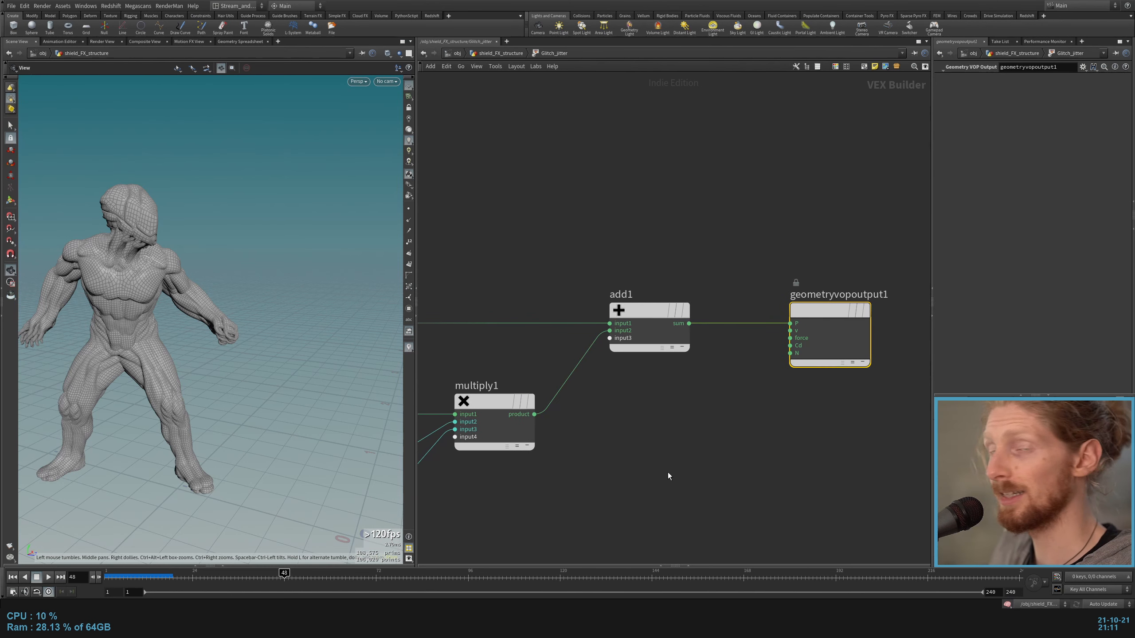
Step: Try wiring Frame directly into add2's second input, and reconnect divide2's output to that input
middle_drag(633, 472, 816, 399)
middle_drag(744, 352, 715, 351)
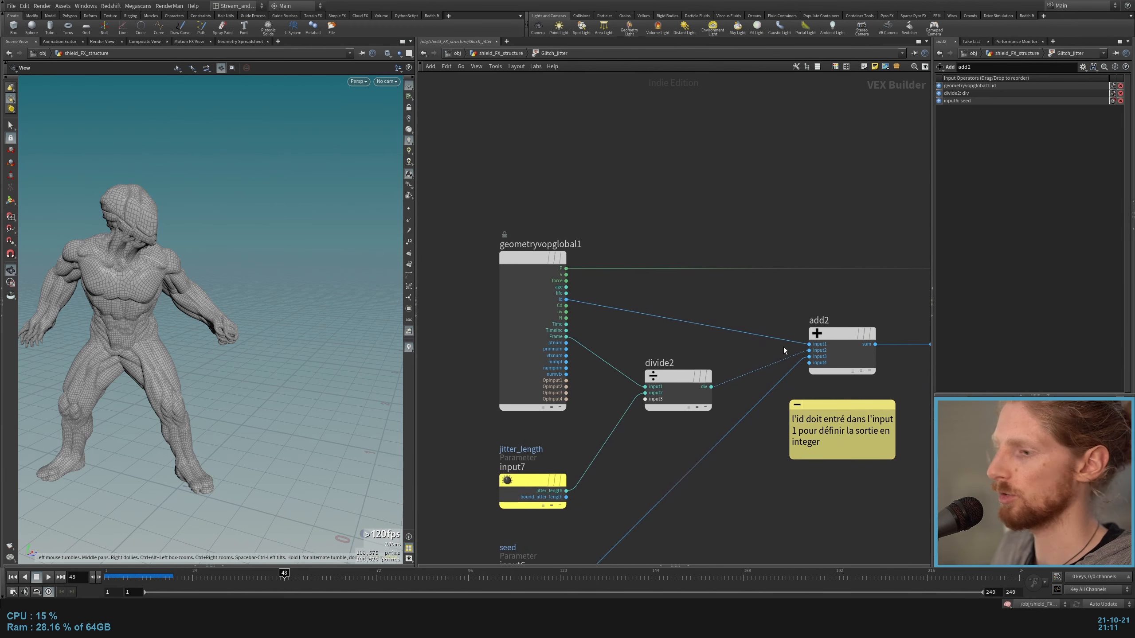
key(b)
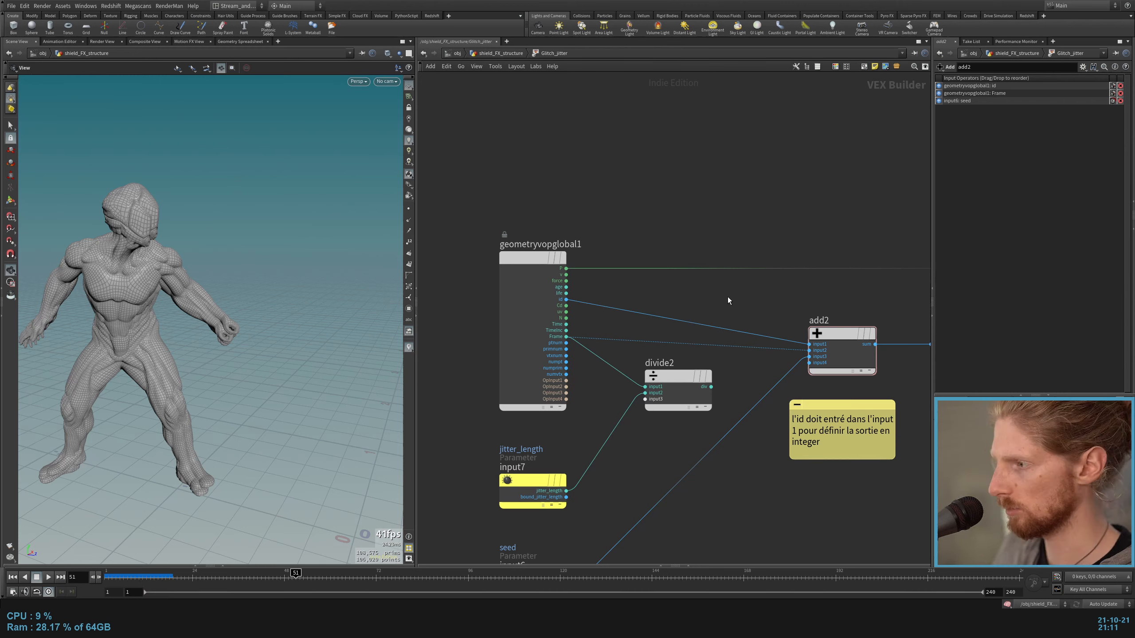
scroll(645, 336, up, 2)
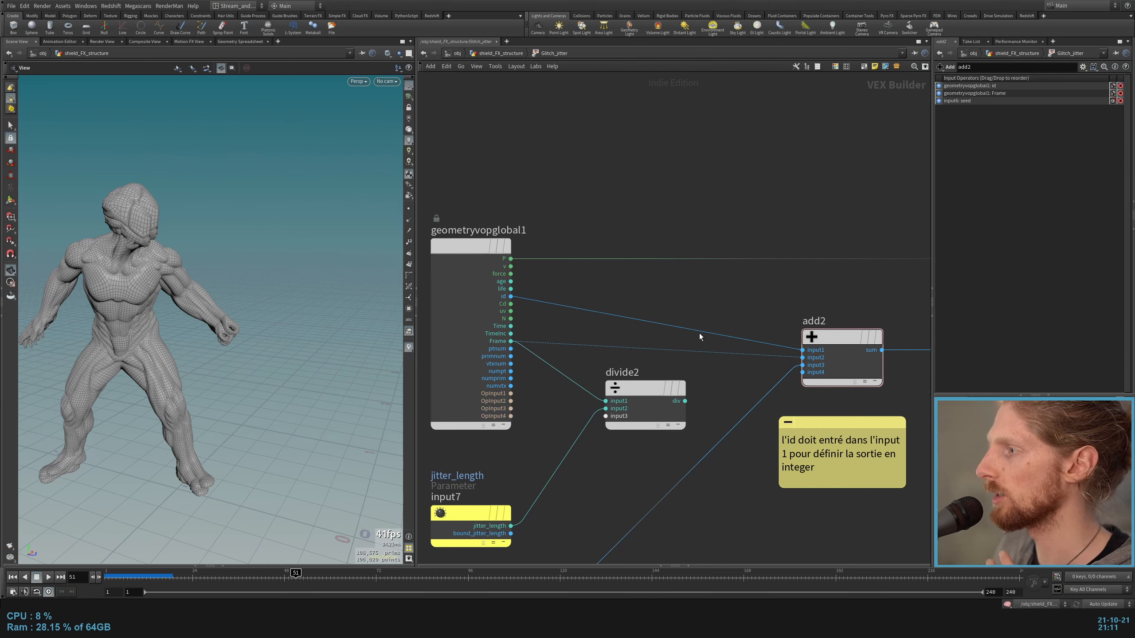
drag(692, 352, 685, 401)
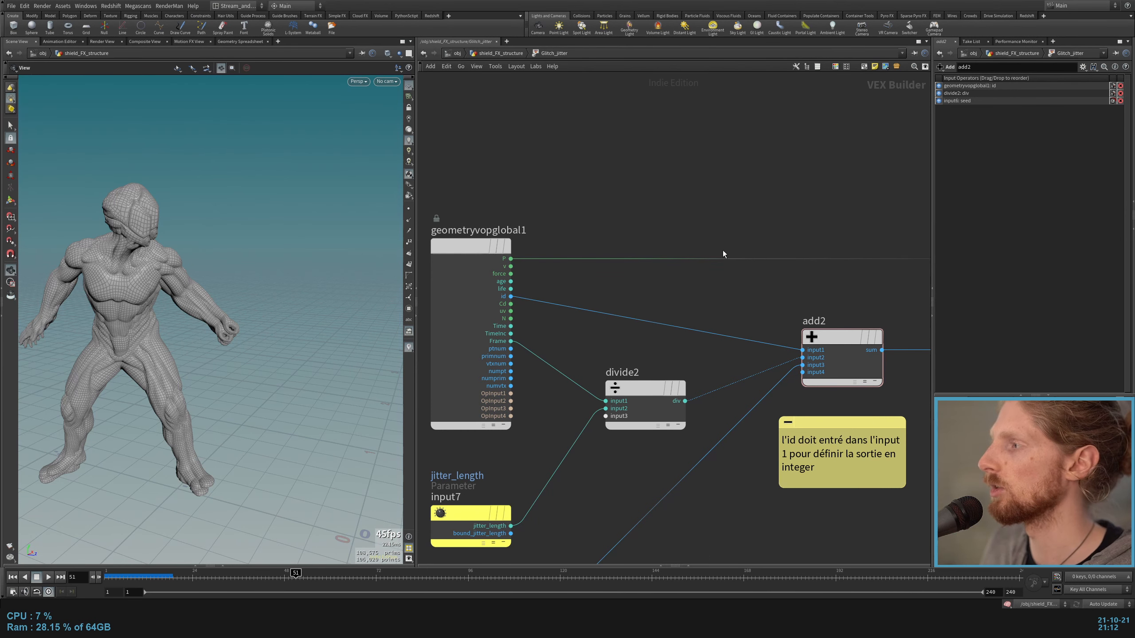
Step: Inspect random1's settings and the division of Frame by jitter_length, and return to the shield_FX_structure network
middle_drag(853, 289, 595, 294)
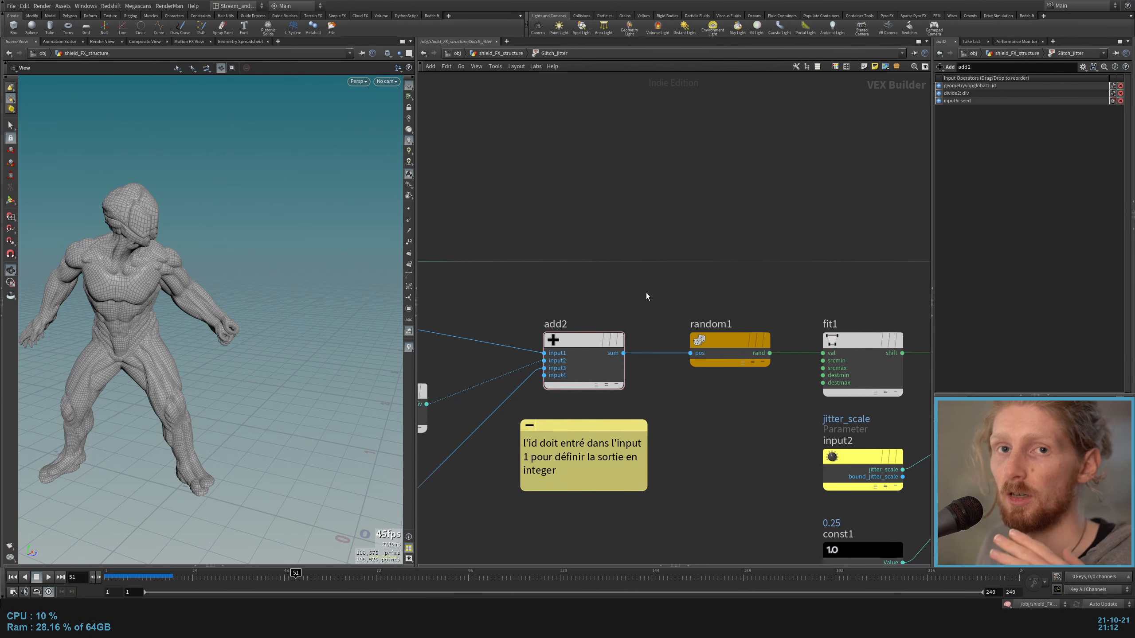
click(722, 341)
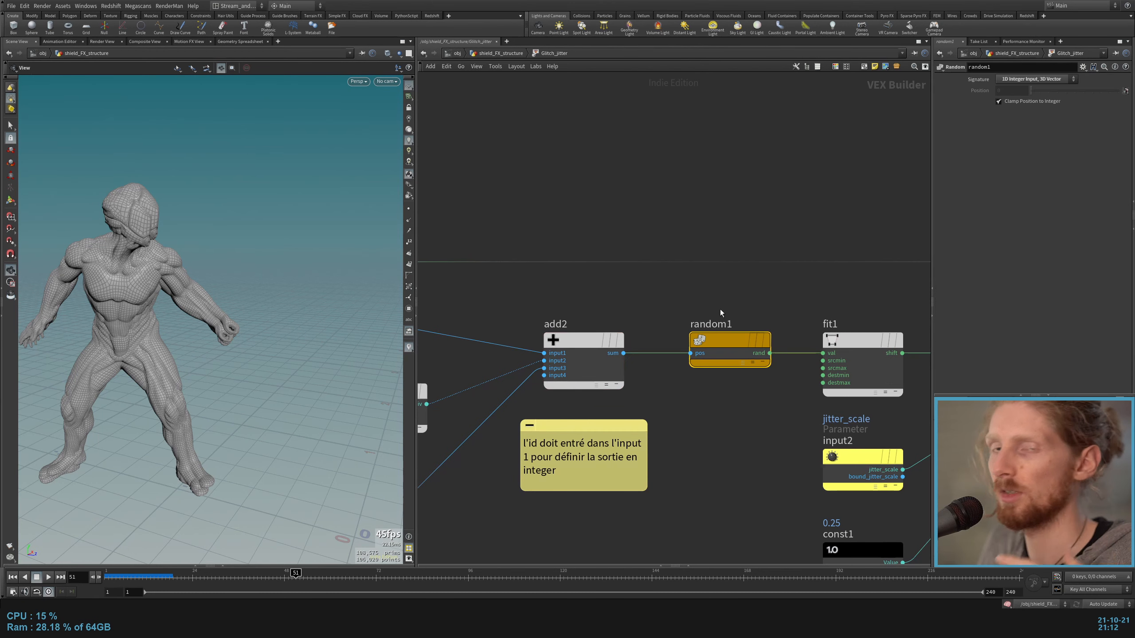
middle_drag(508, 313, 790, 256)
key(u)
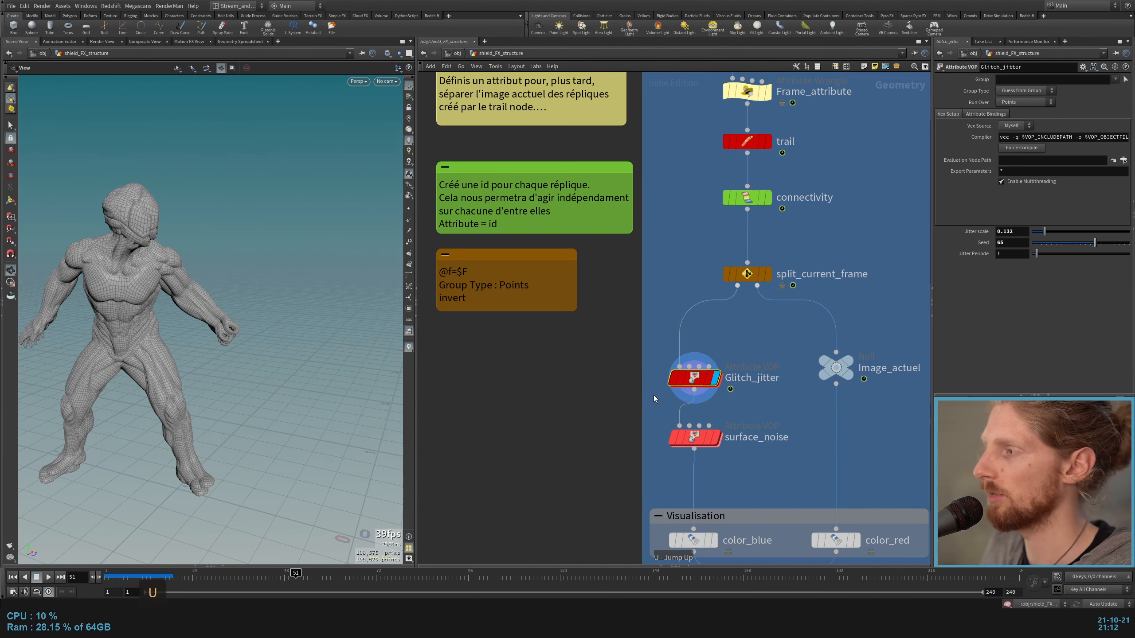
key(i)
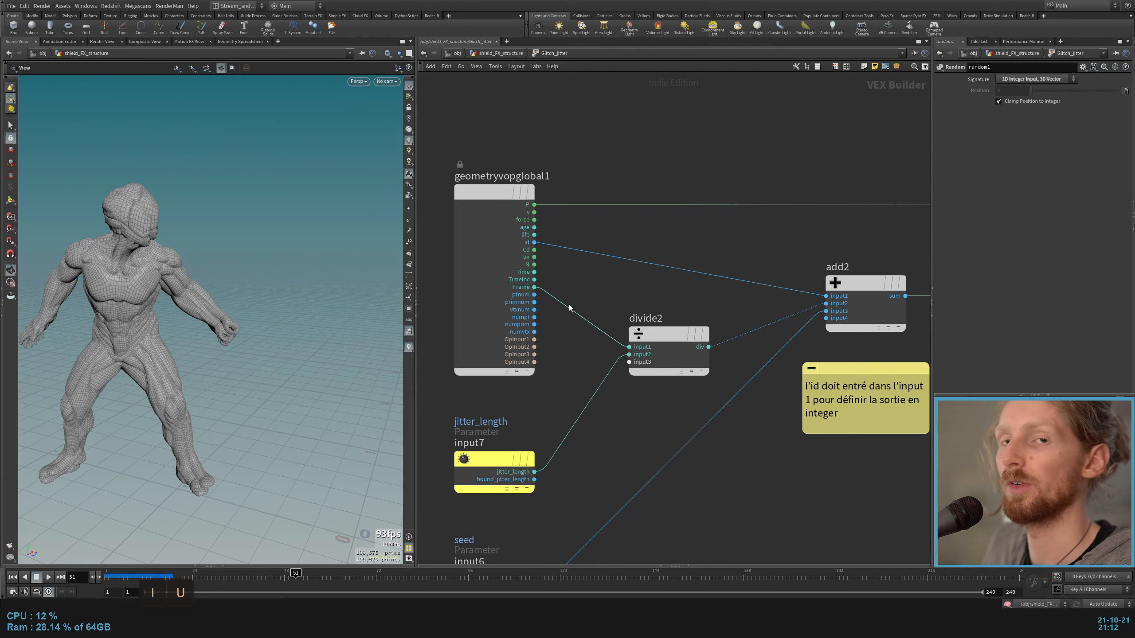
click(598, 433)
key(u)
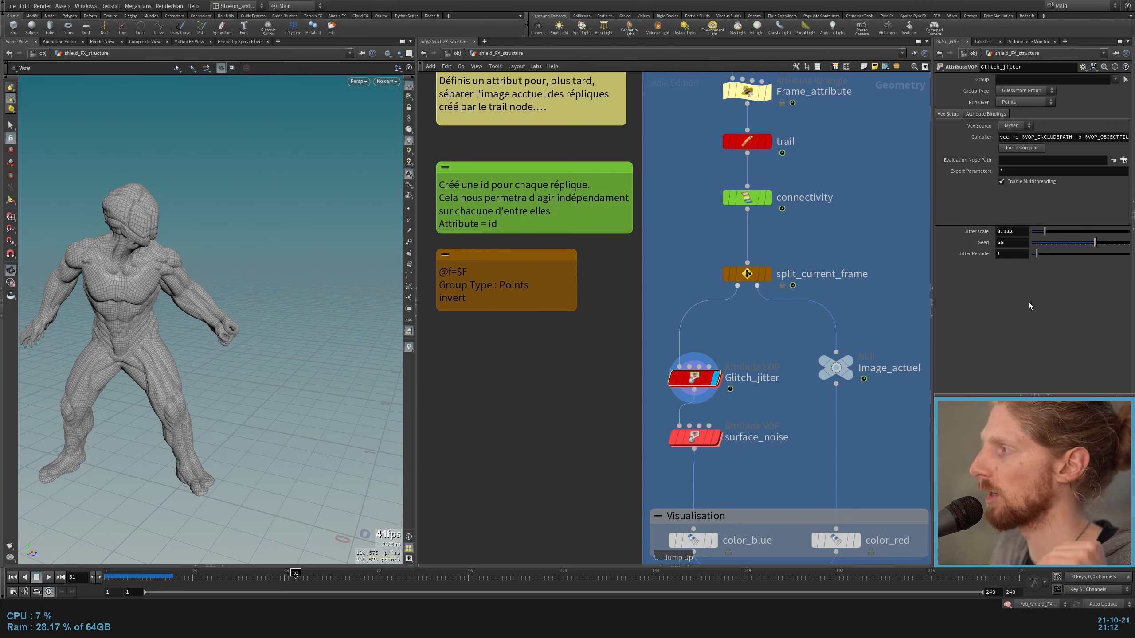
Step: Set Glitch_jitter's Jitter Periode to 2 and step back and forth between frames to check the jitter
drag(1009, 254, 942, 264)
text(2)
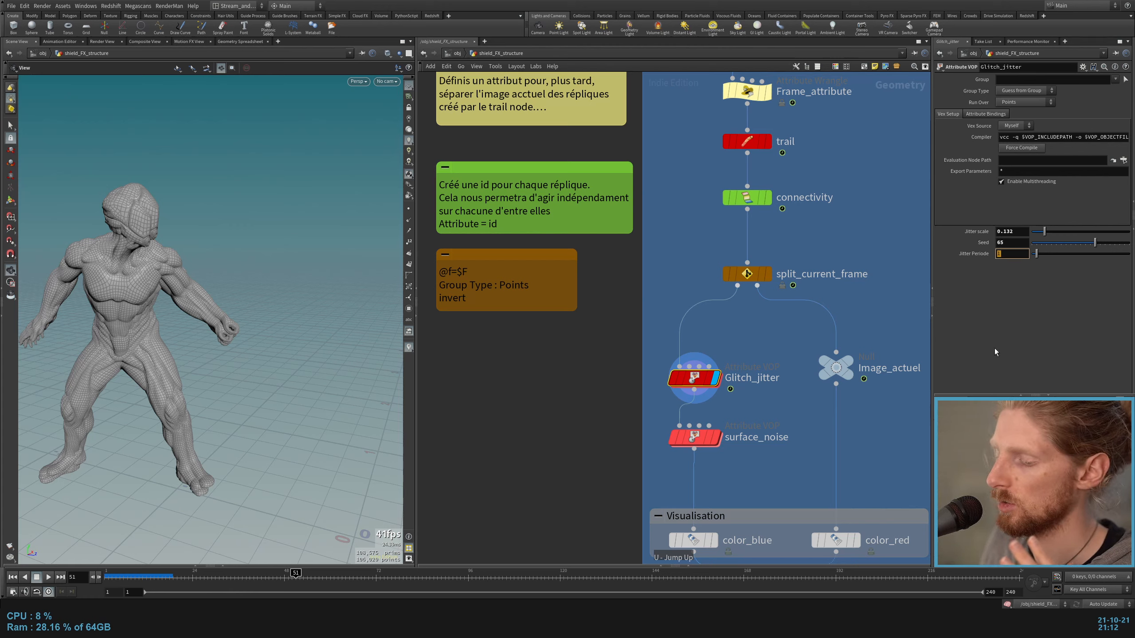
key(Return)
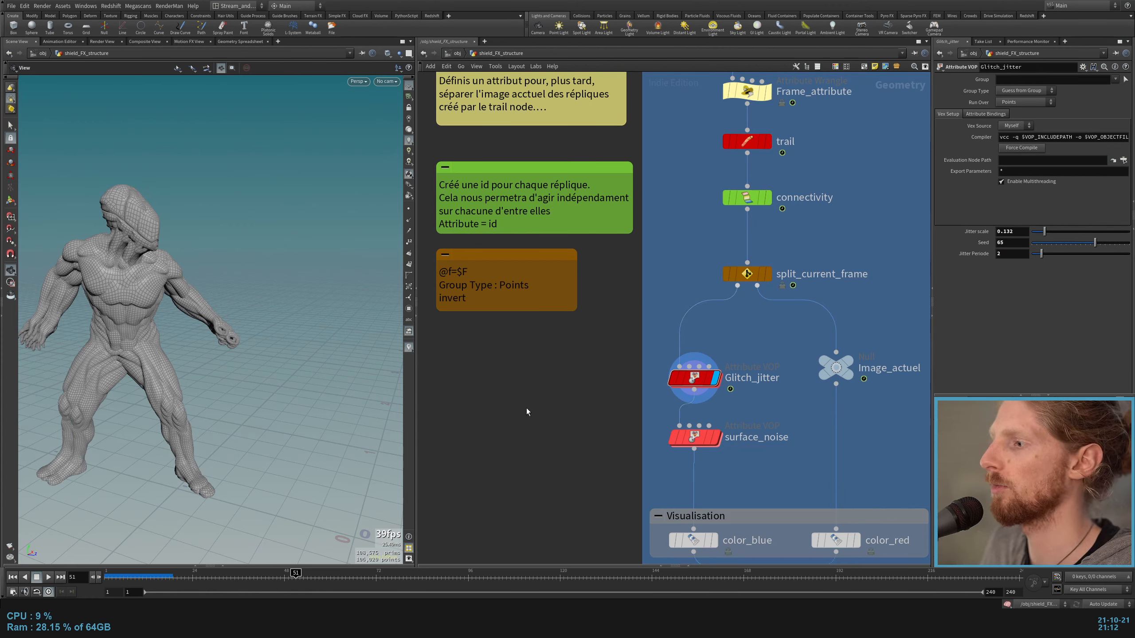
key(Right)
key(Left)
key(Right)
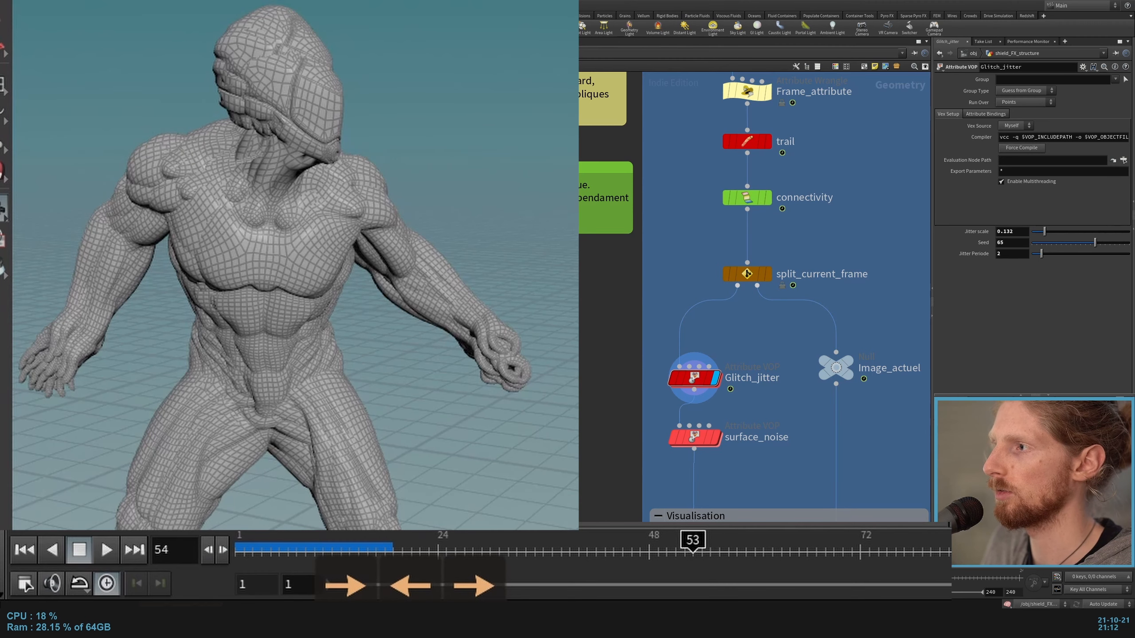
Step: Display the surface_noise node and bypass Glitch_jitter to isolate the noise deformation
mouse_move(688, 383)
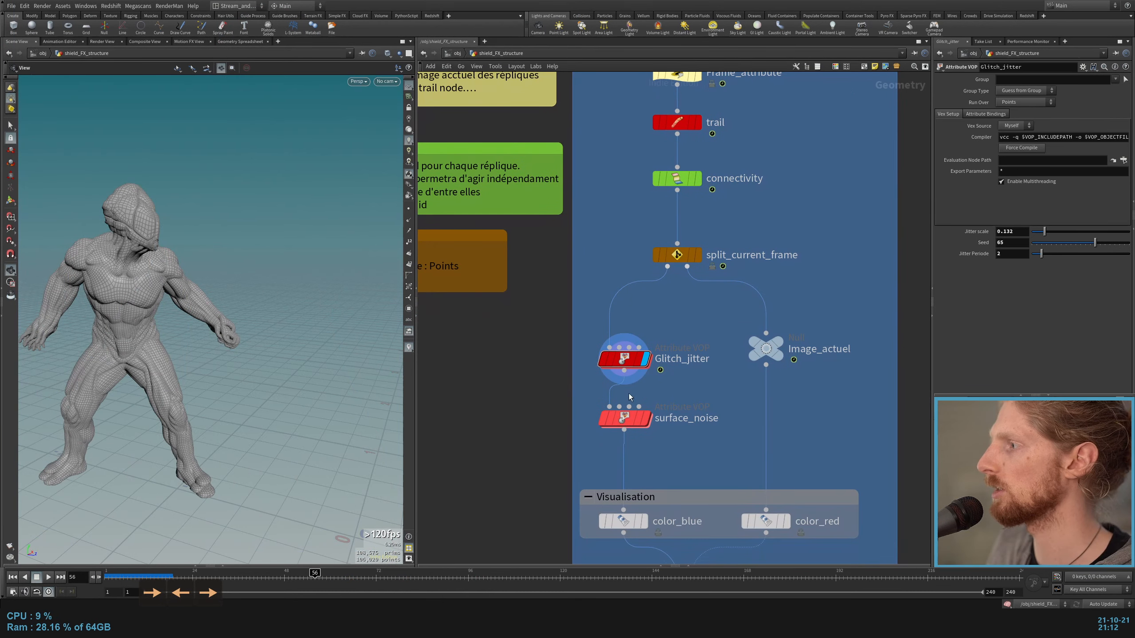
mouse_move(718, 437)
click(643, 419)
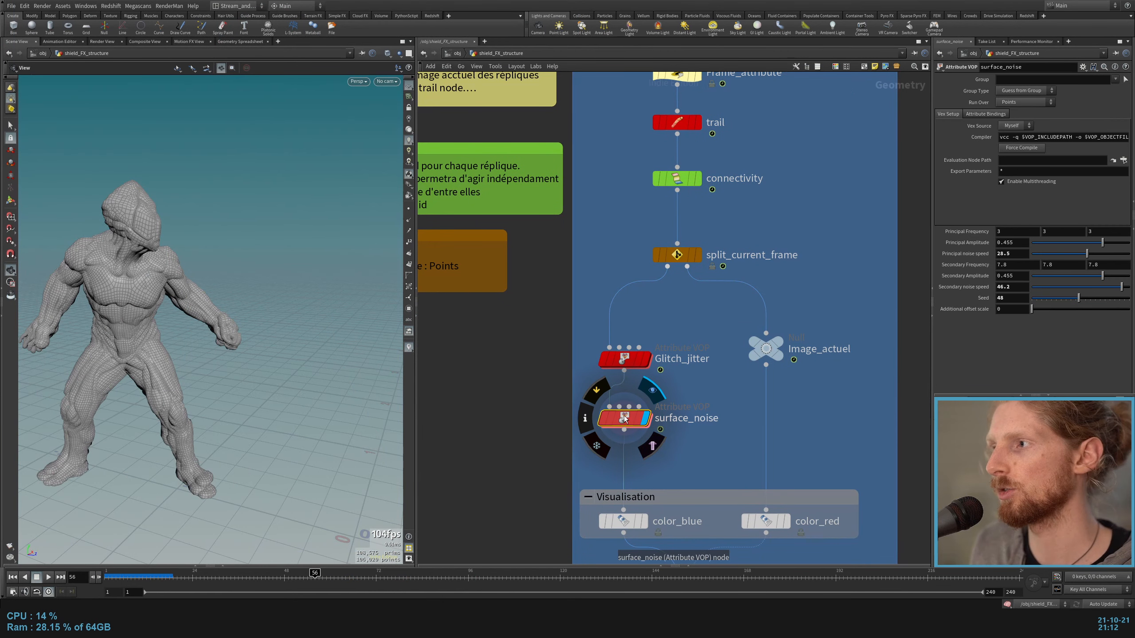
click(603, 359)
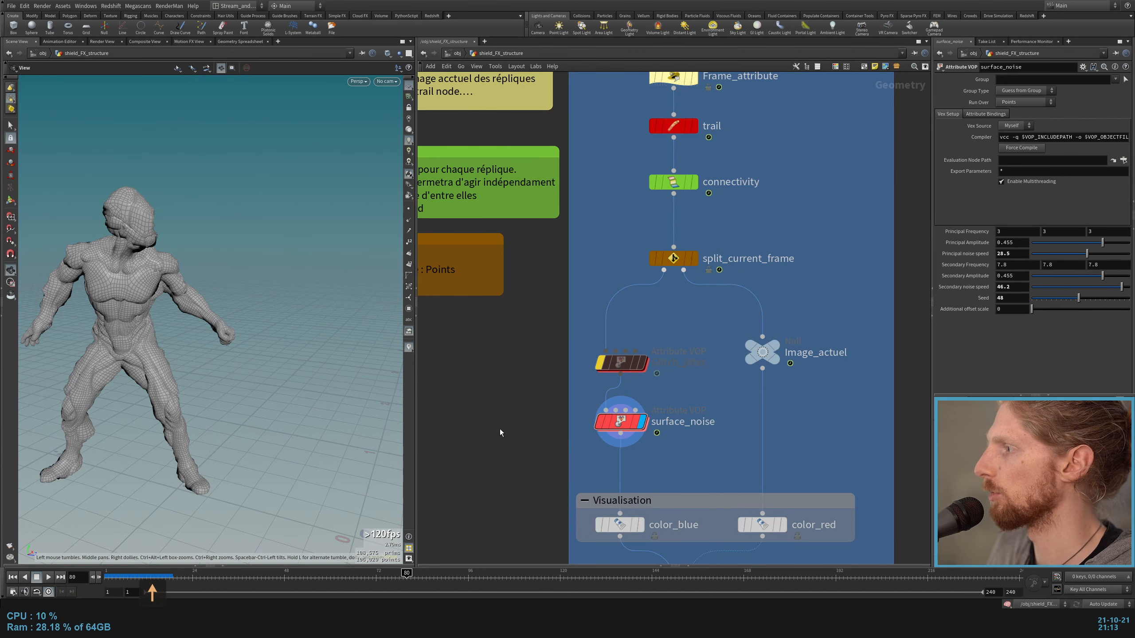
Step: Open the surface_noise VOP network and examine how id and the seeds feed add1 and random1
scroll(499, 431, up, 2)
double_click(635, 422)
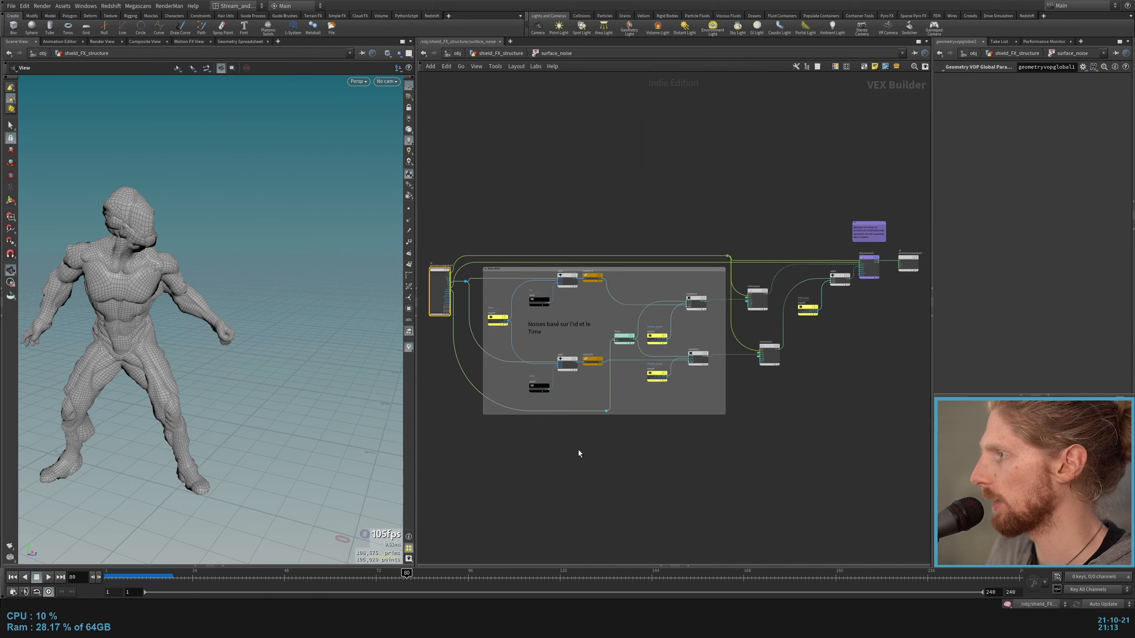
middle_drag(578, 451, 649, 479)
scroll(551, 292, up, 5)
scroll(461, 382, up, 4)
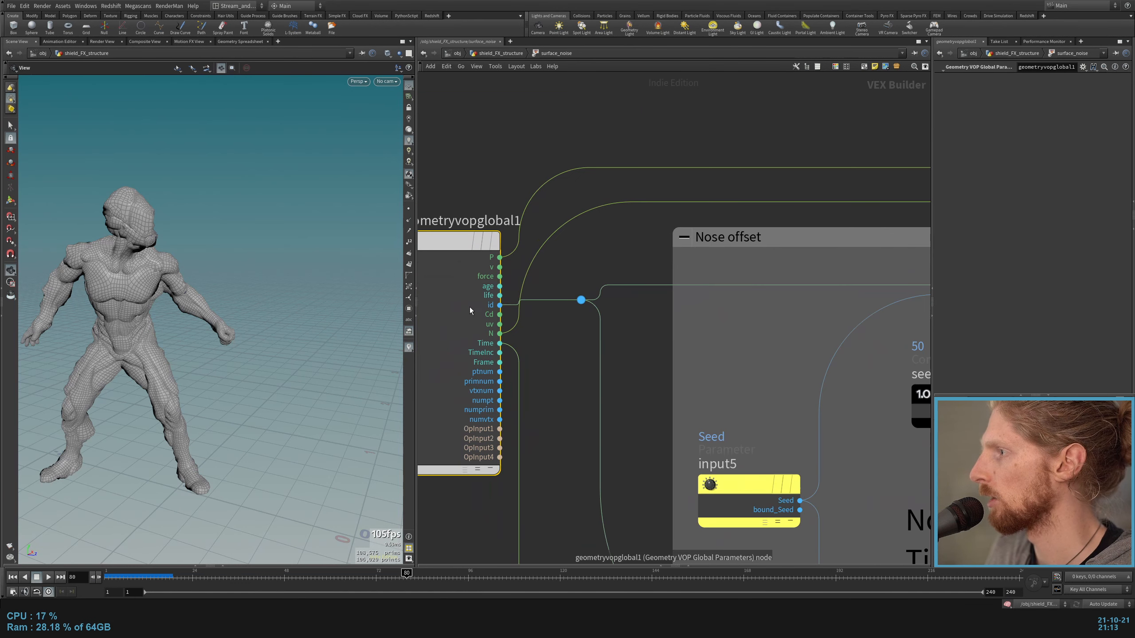
middle_drag(691, 305, 345, 295)
middle_drag(753, 373, 683, 360)
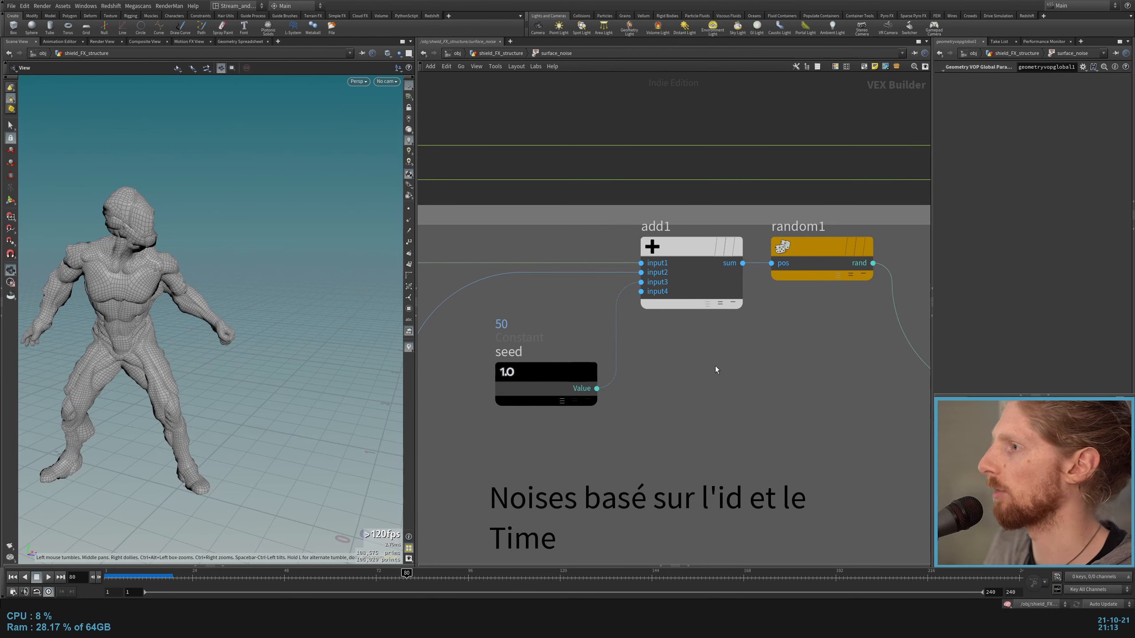
Step: Review how Time, the random values and the noise speed parameters are multiplied into the turbnoise1 and turbnoise2 offsets
scroll(697, 364, down, 4)
middle_drag(569, 426, 450, 344)
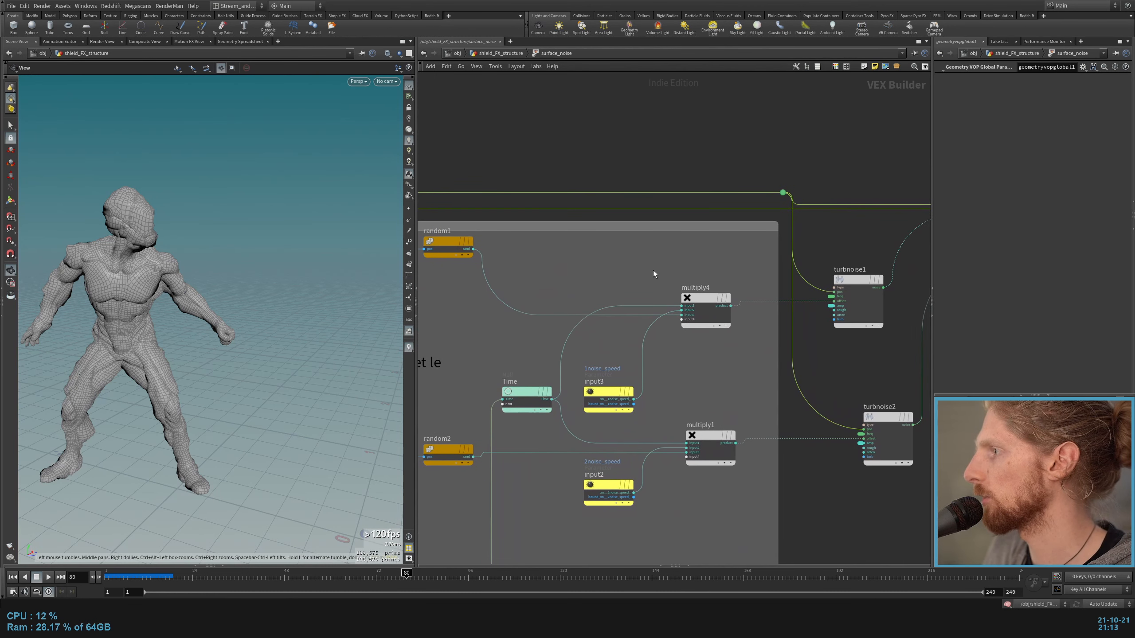
drag(679, 270, 719, 361)
middle_drag(697, 378, 734, 325)
drag(734, 325, 692, 416)
drag(661, 520, 641, 313)
scroll(647, 245, up, 3)
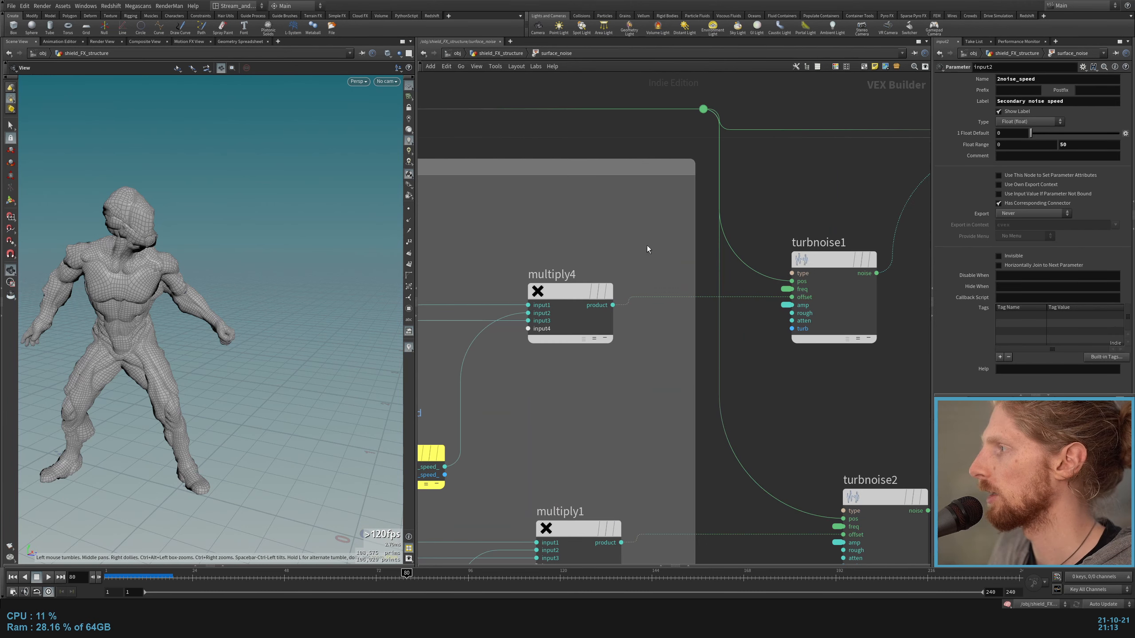
Step: Examine the turbnoise2 settings and review how turbnoise1 and turbnoise2 connect to the displacement and the noise offset section
middle_drag(647, 246, 603, 282)
middle_drag(765, 247, 714, 202)
drag(717, 180, 726, 392)
middle_drag(744, 392, 646, 324)
drag(646, 324, 668, 503)
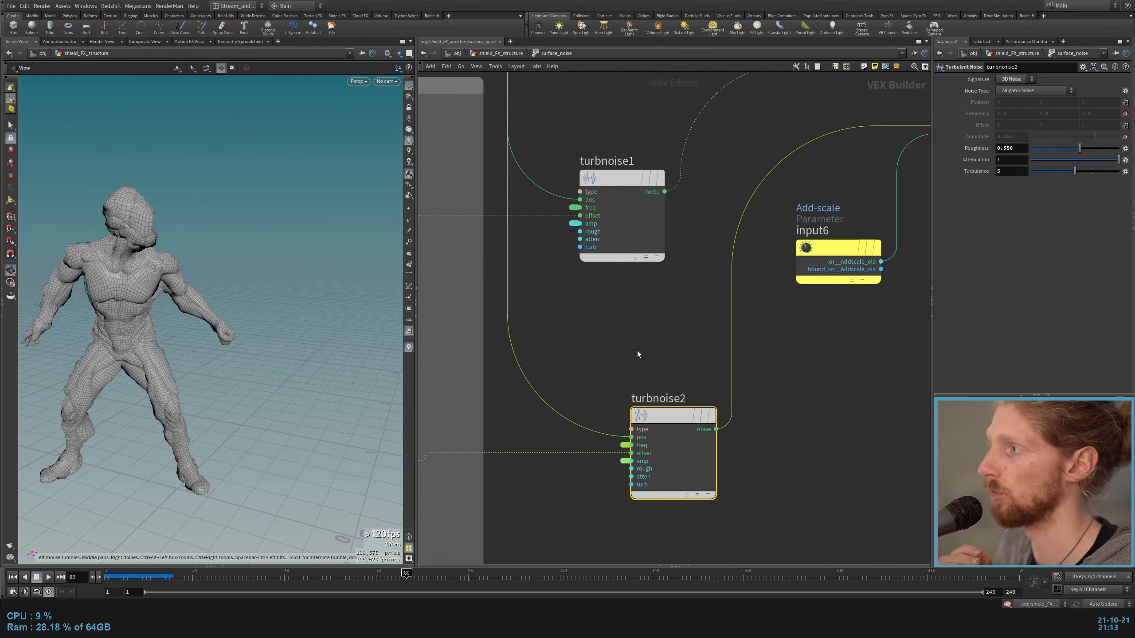
scroll(637, 352, down, 5)
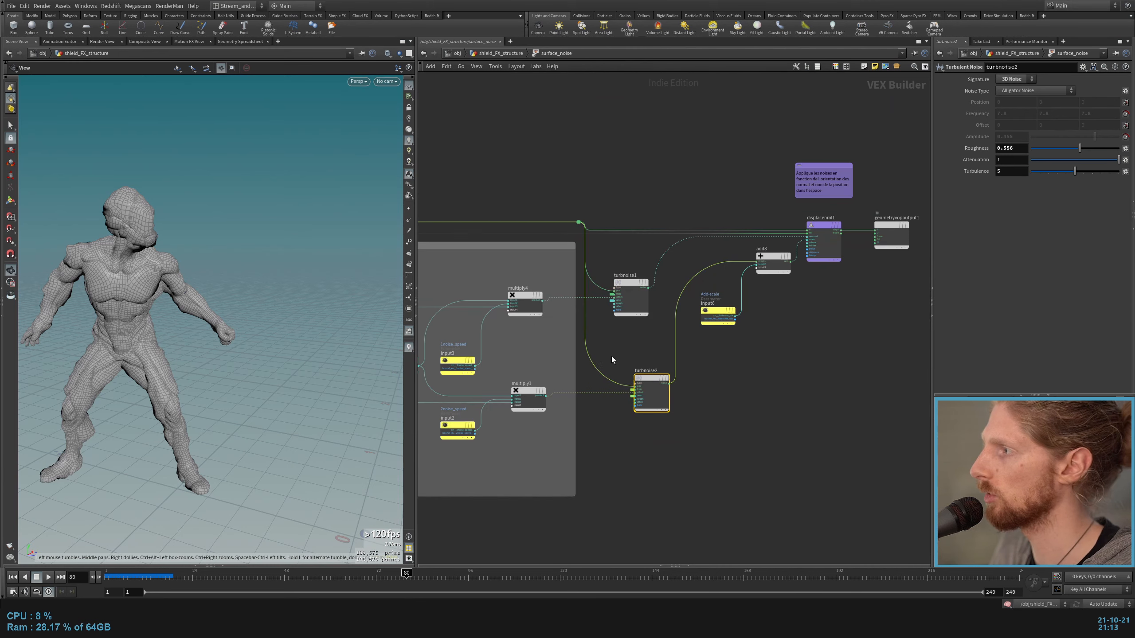
middle_drag(483, 360, 925, 337)
middle_drag(551, 261, 617, 277)
scroll(617, 277, up, 5)
scroll(573, 268, down, 4)
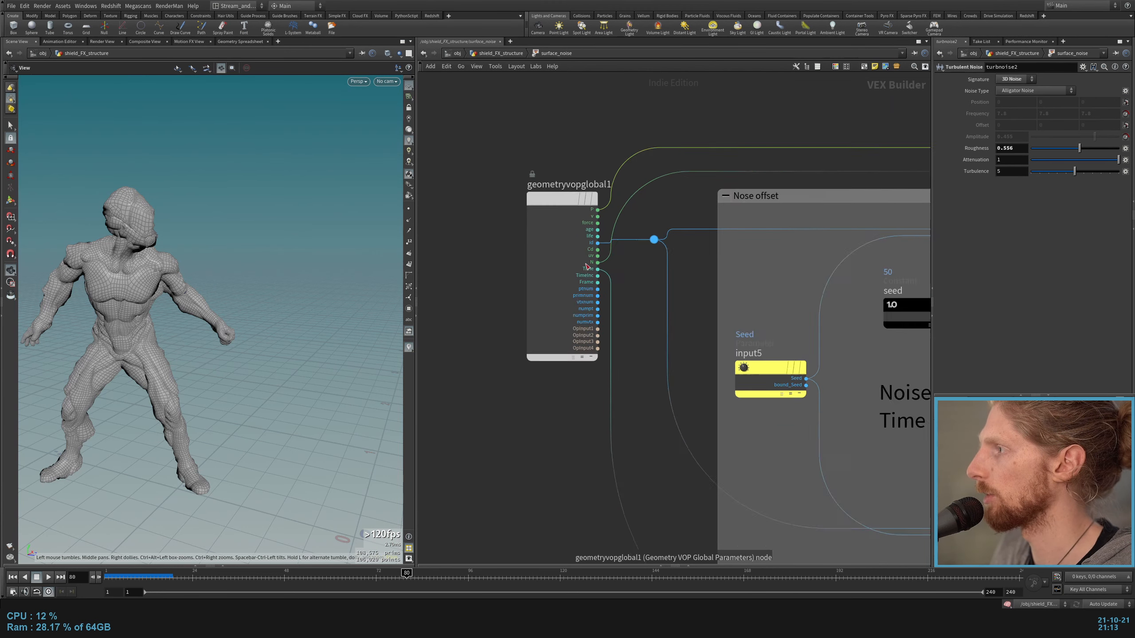
Step: Trace geometryvopglobal1's Time output through the Time null into the noise offset multiplications
scroll(717, 266, up, 6)
middle_drag(716, 293, 481, 294)
drag(483, 274, 536, 456)
middle_drag(547, 419, 789, 400)
scroll(789, 400, down, 4)
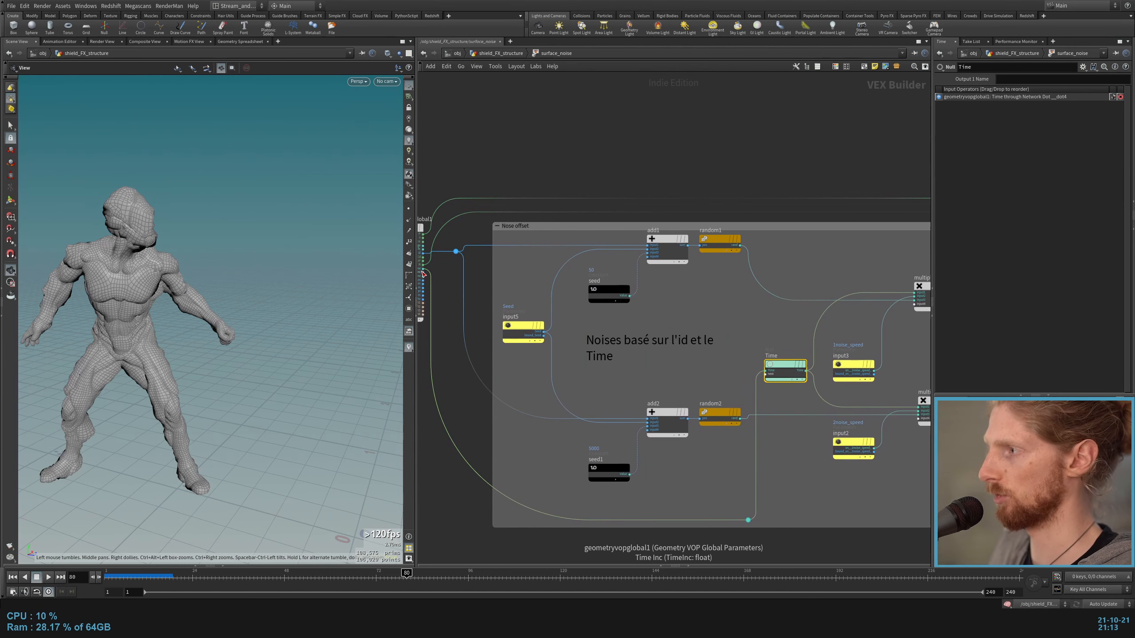
middle_drag(824, 342, 793, 339)
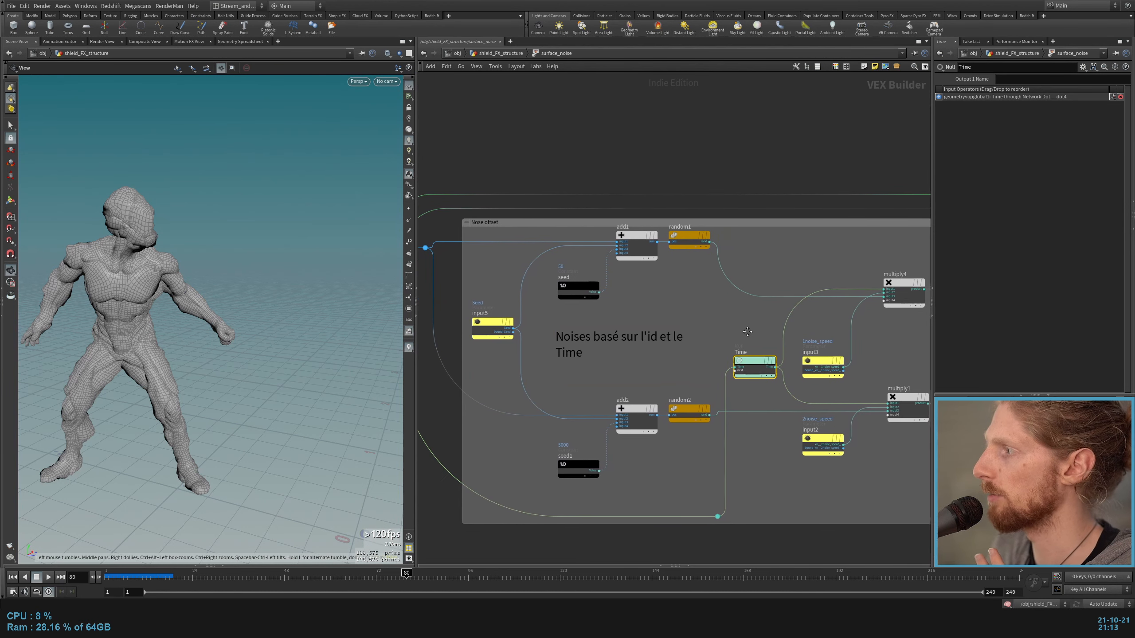
click(748, 330)
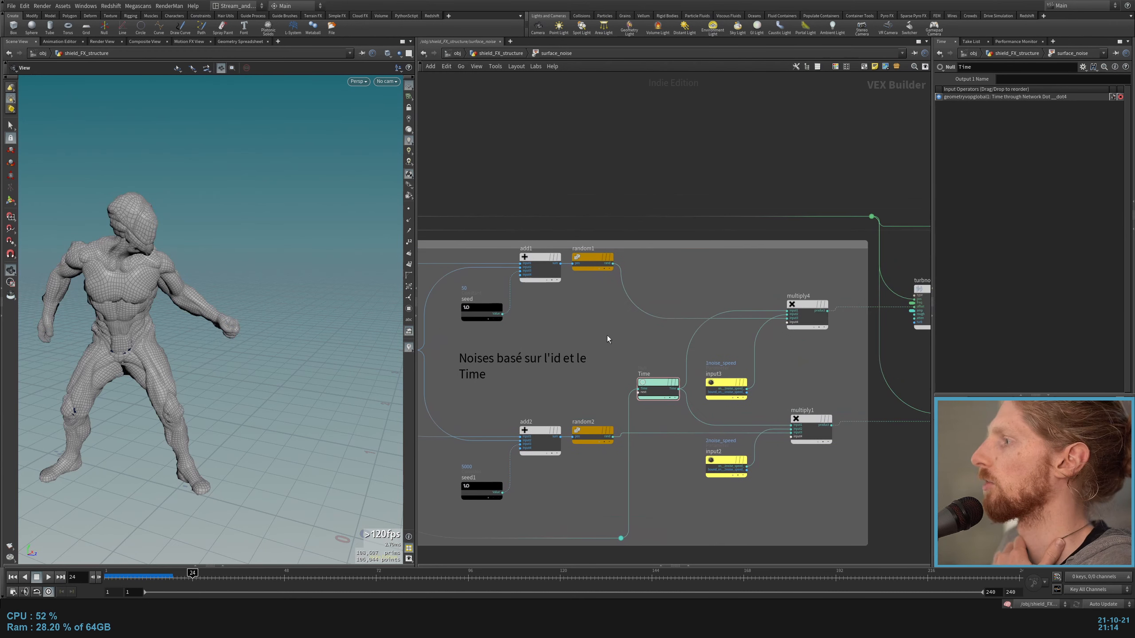
Step: Review the Seed parameter and both noise speed parameters, following their multiplied results into the two turbulent noises
middle_drag(607, 335, 684, 308)
drag(462, 281, 453, 329)
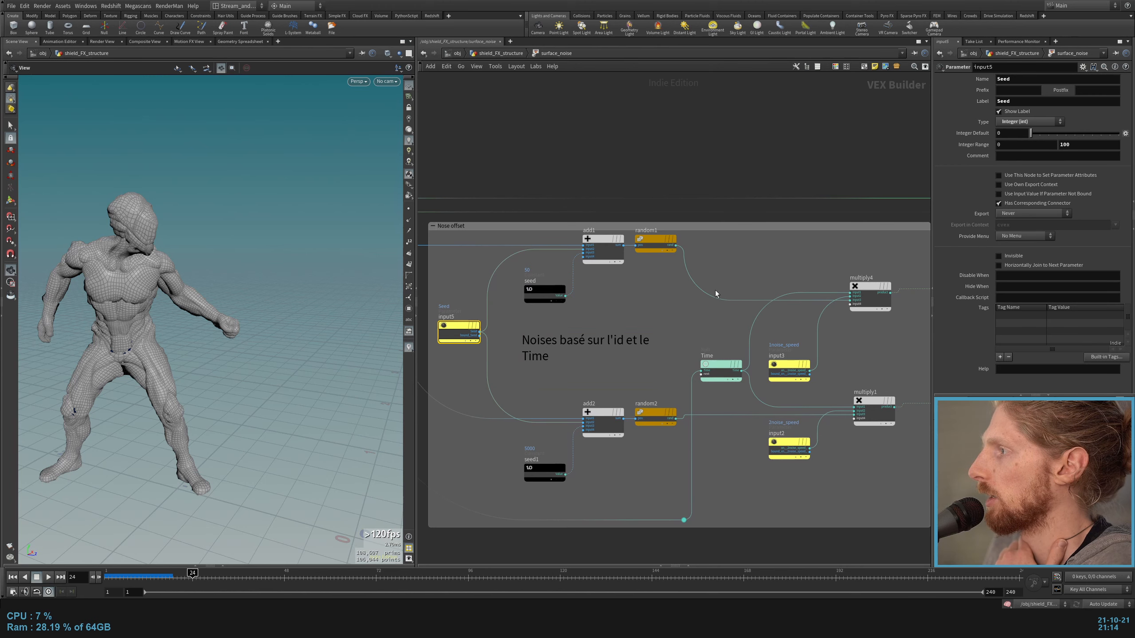
middle_drag(716, 292, 580, 293)
drag(658, 325, 666, 465)
middle_drag(732, 440, 658, 446)
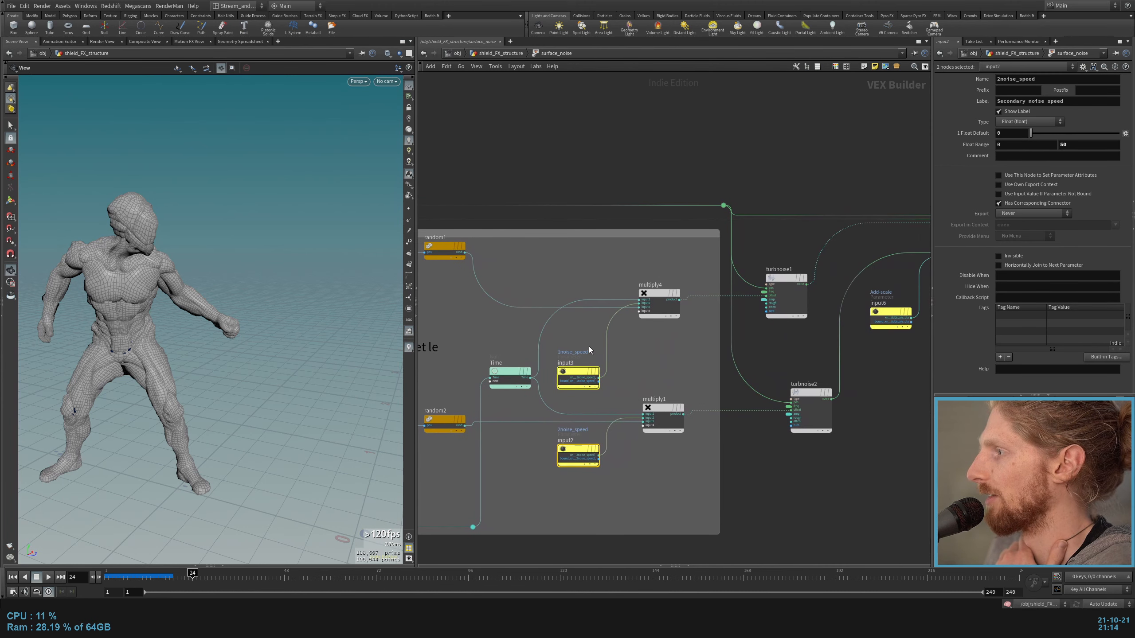
scroll(589, 352, up, 2)
scroll(703, 342, down, 3)
scroll(867, 316, up, 2)
middle_drag(866, 316, 651, 311)
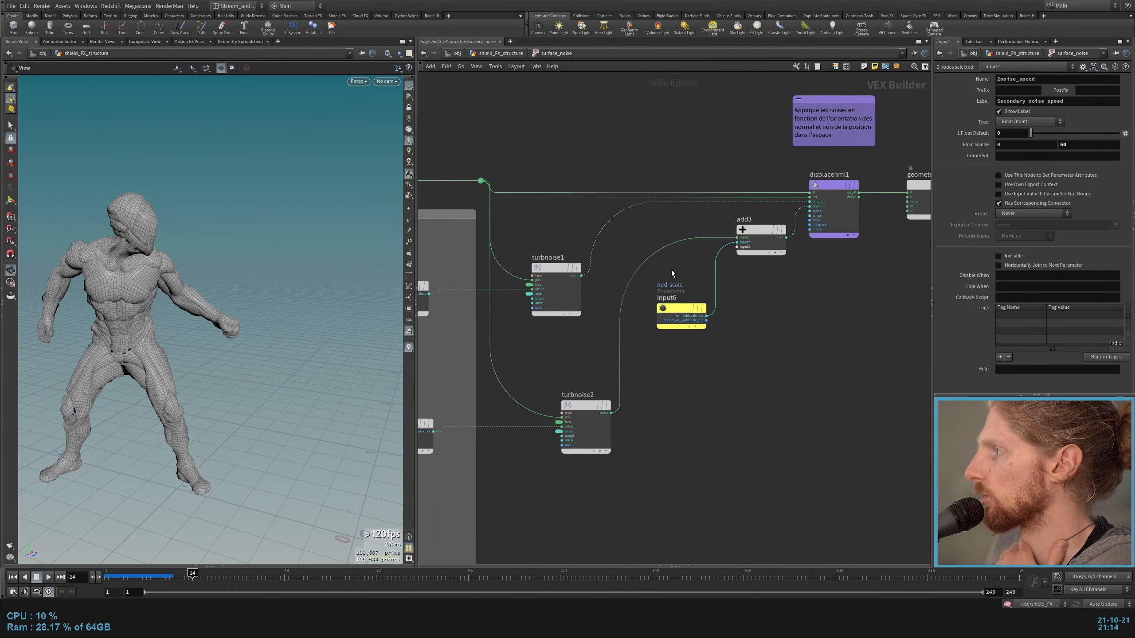
Step: Examine displacenml1 and its Add scale input, and return to the shield_FX_structure network
middle_drag(671, 269, 561, 374)
click(716, 311)
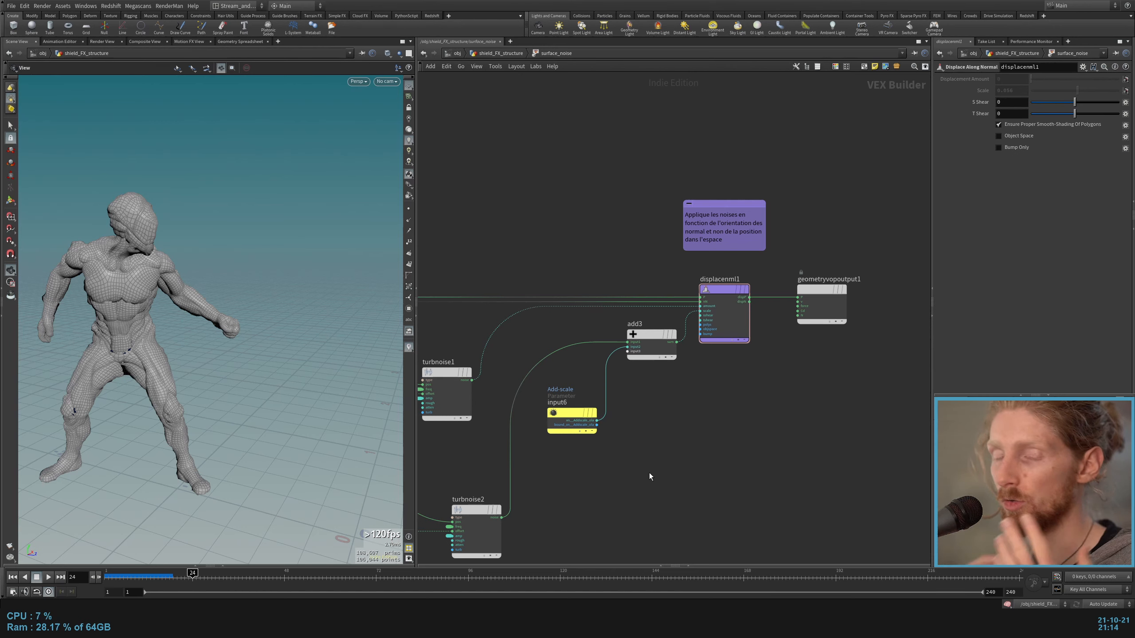
middle_drag(725, 450, 750, 433)
key(u)
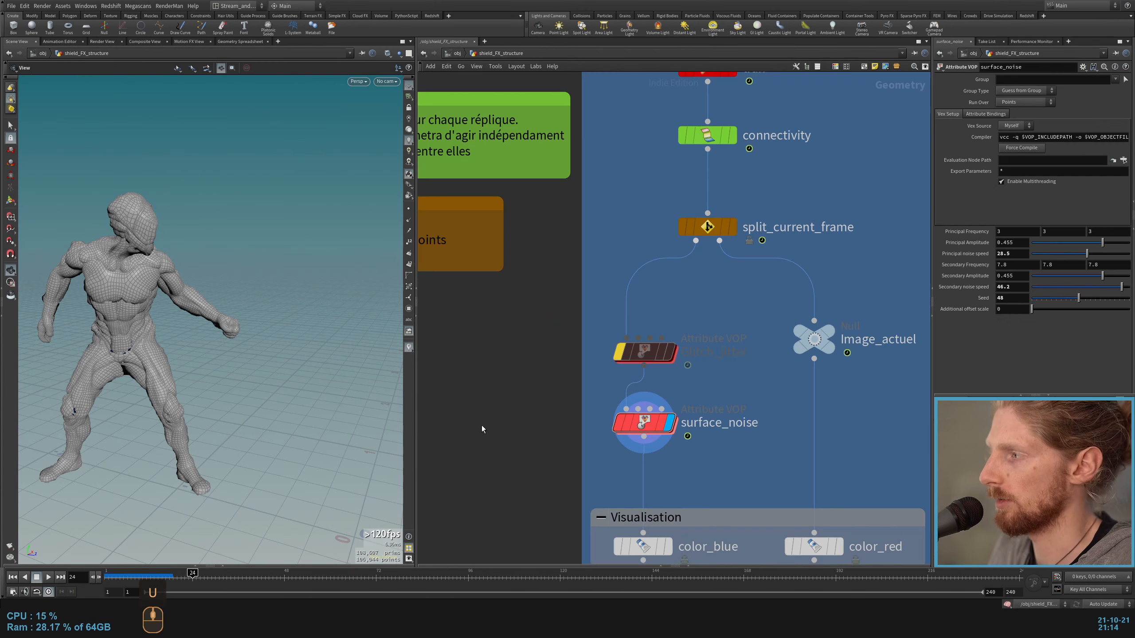
Step: Add a Peak node fed by Glitch_jitter's output and display its result
key(Tab)
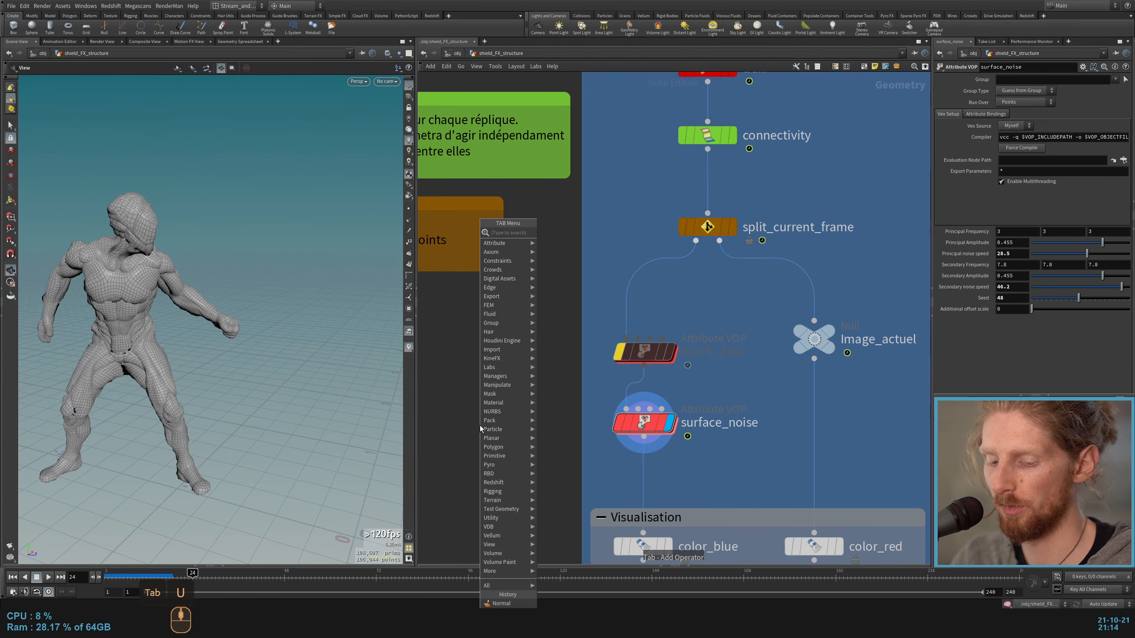
text(peak)
key(Return)
key(Return)
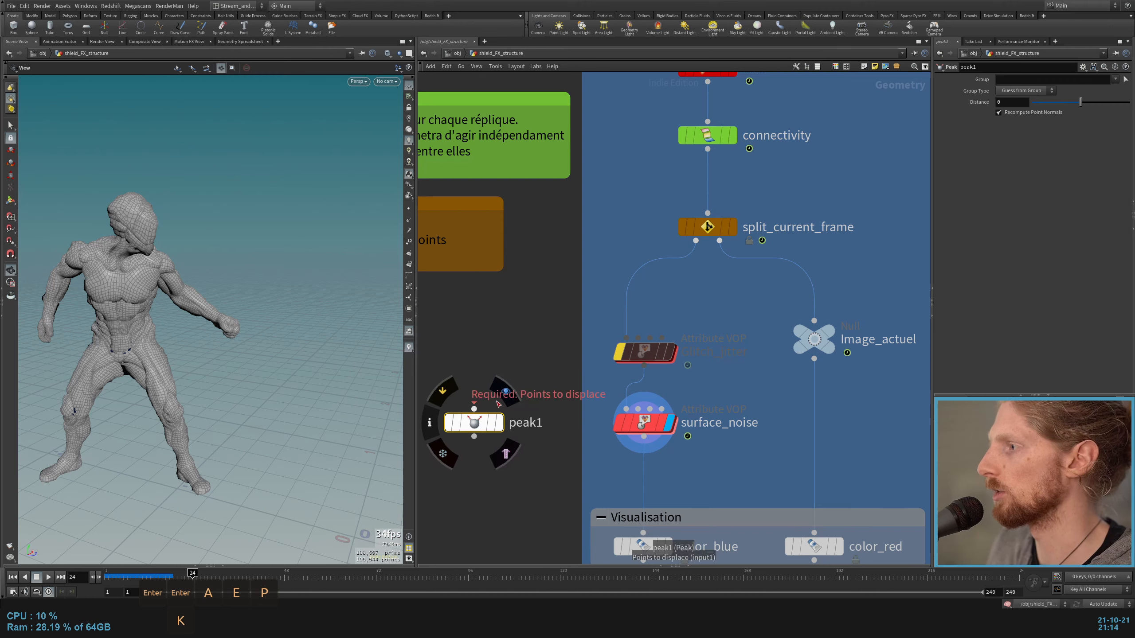
click(474, 409)
click(644, 366)
click(500, 423)
Step: Try displacing the character along its normals by varying the Peak distance in the viewport, and delete the Peak node
key(Return)
drag(121, 247, 114, 251)
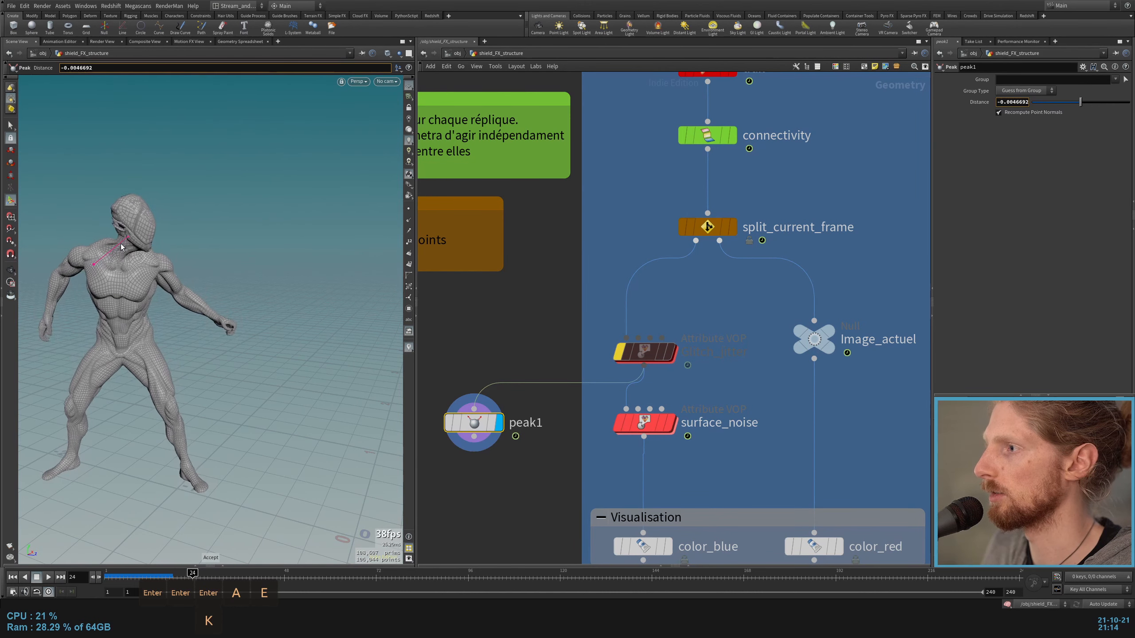
key(Delete)
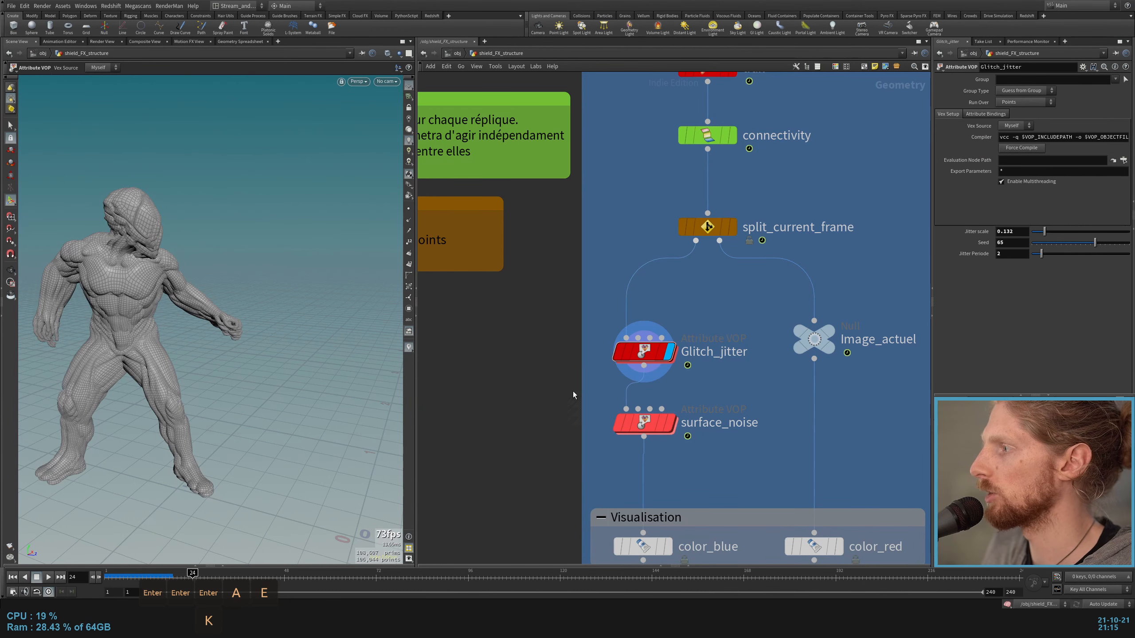
Step: Display merge1 at the end of the Shield FX chain to view the colored result
scroll(573, 391, down, 3)
middle_drag(681, 456, 622, 274)
click(611, 370)
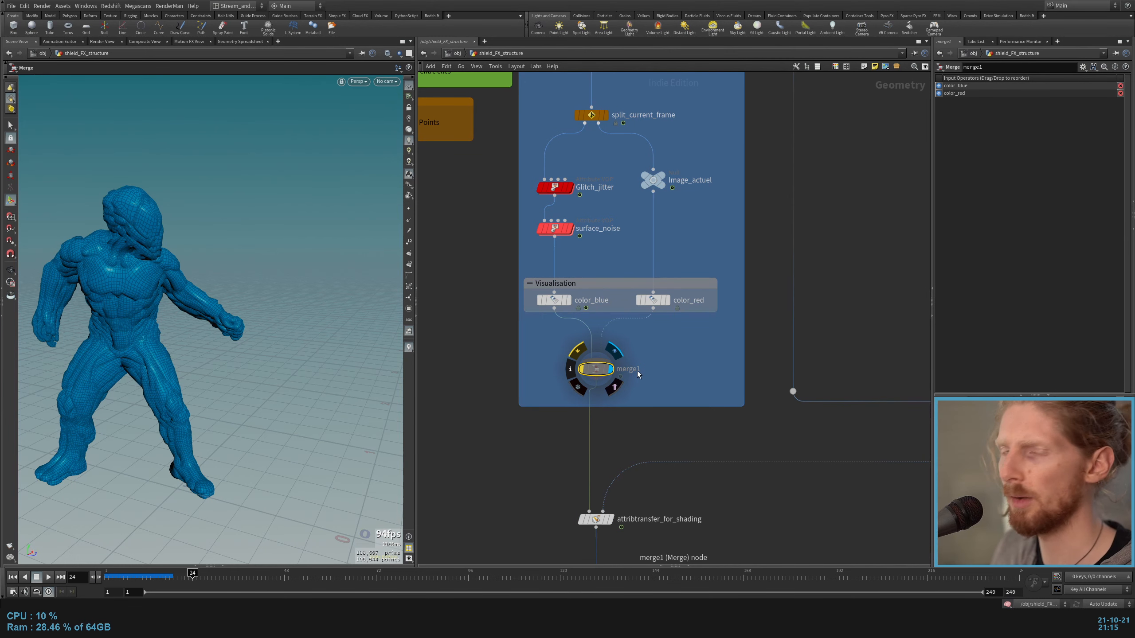
scroll(658, 364, down, 3)
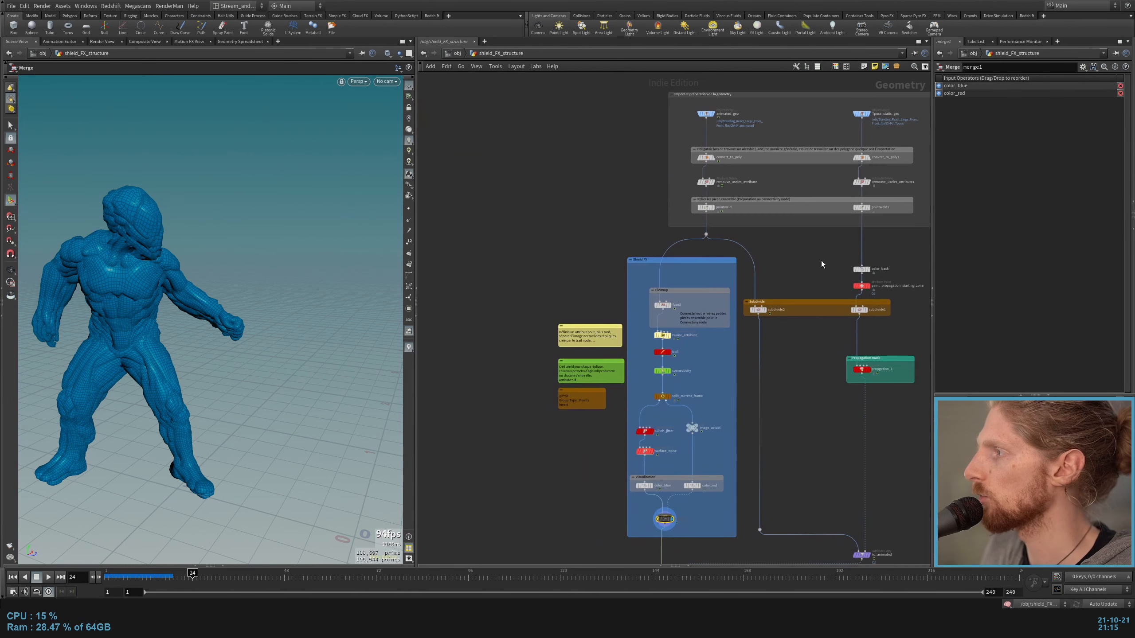
Step: Display the Tpose_static_geo import and review the geometry import and preparation section
middle_drag(821, 261, 561, 387)
scroll(553, 282, up, 3)
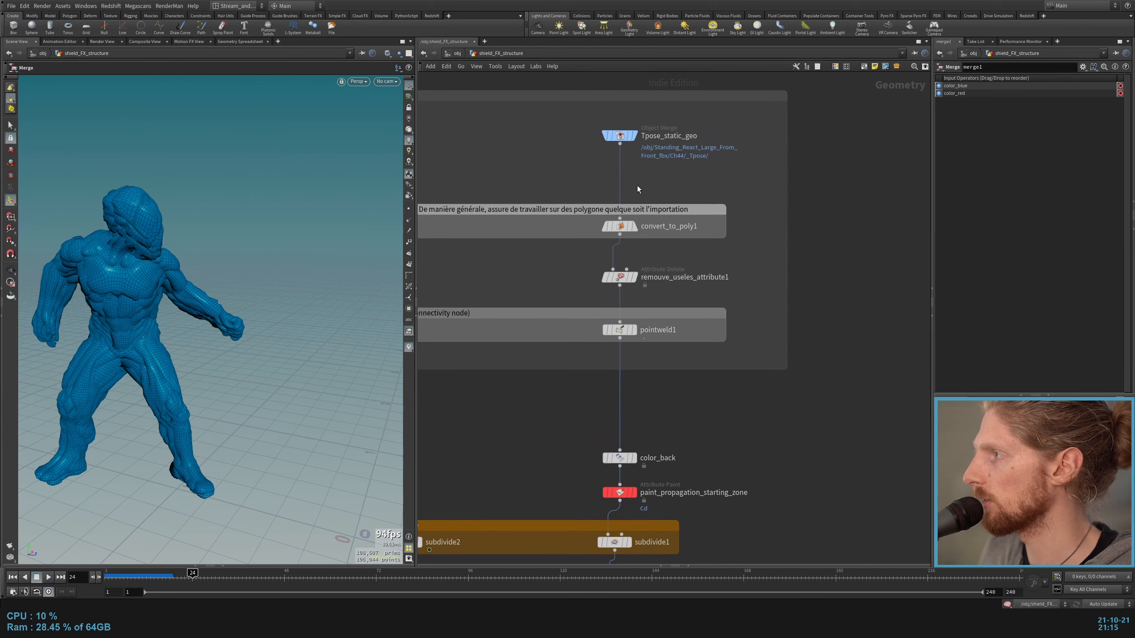
click(624, 138)
scroll(624, 138, down, 3)
middle_drag(773, 183, 681, 237)
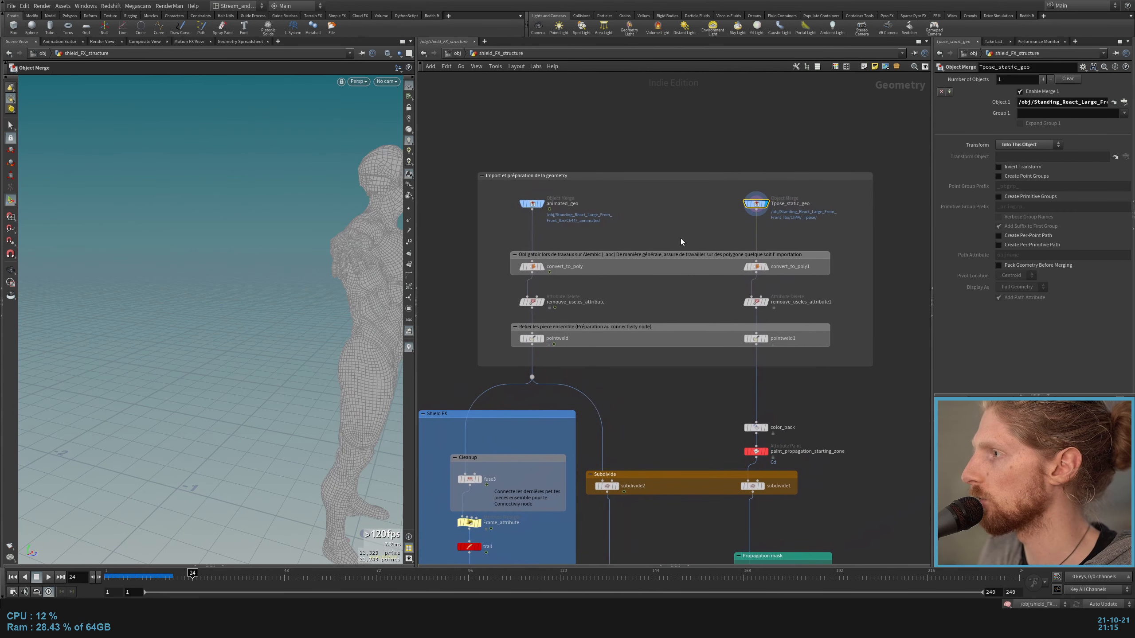
Step: Display the pointweld node on the animated geometry branch and inspect the character's neck up close
drag(615, 184, 487, 368)
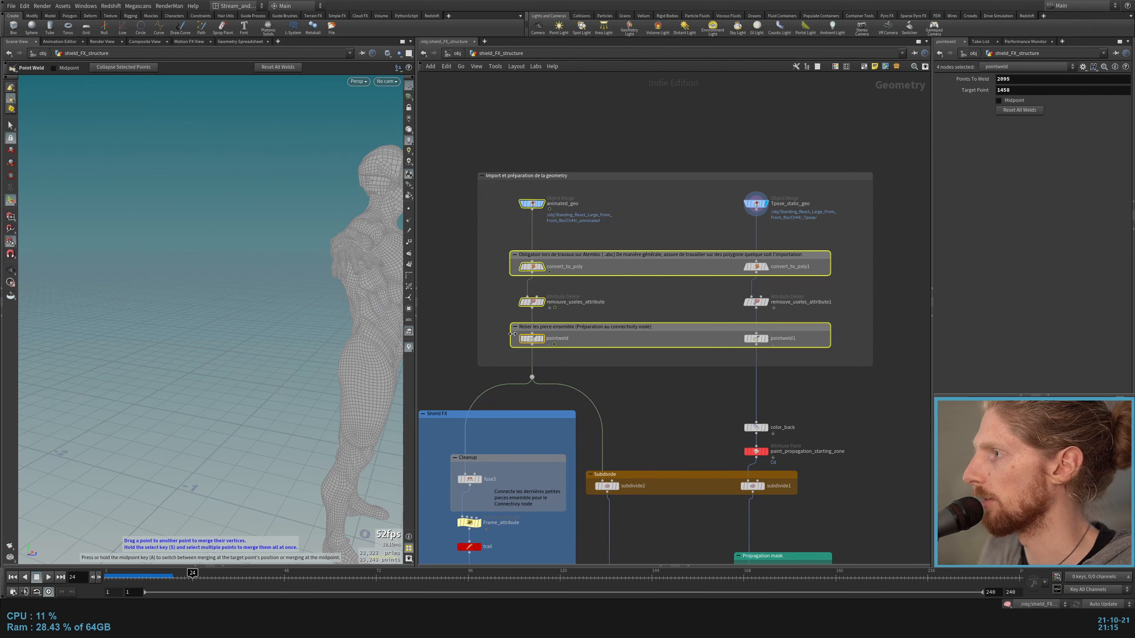
click(542, 338)
click(533, 339)
scroll(492, 353, up, 4)
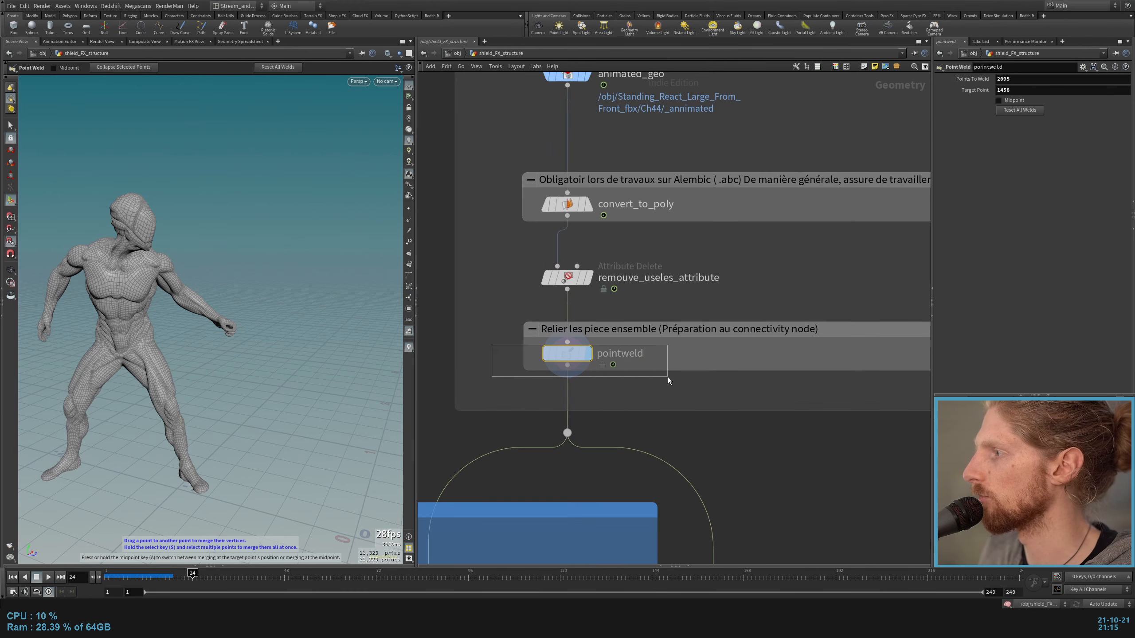
scroll(119, 233, up, 8)
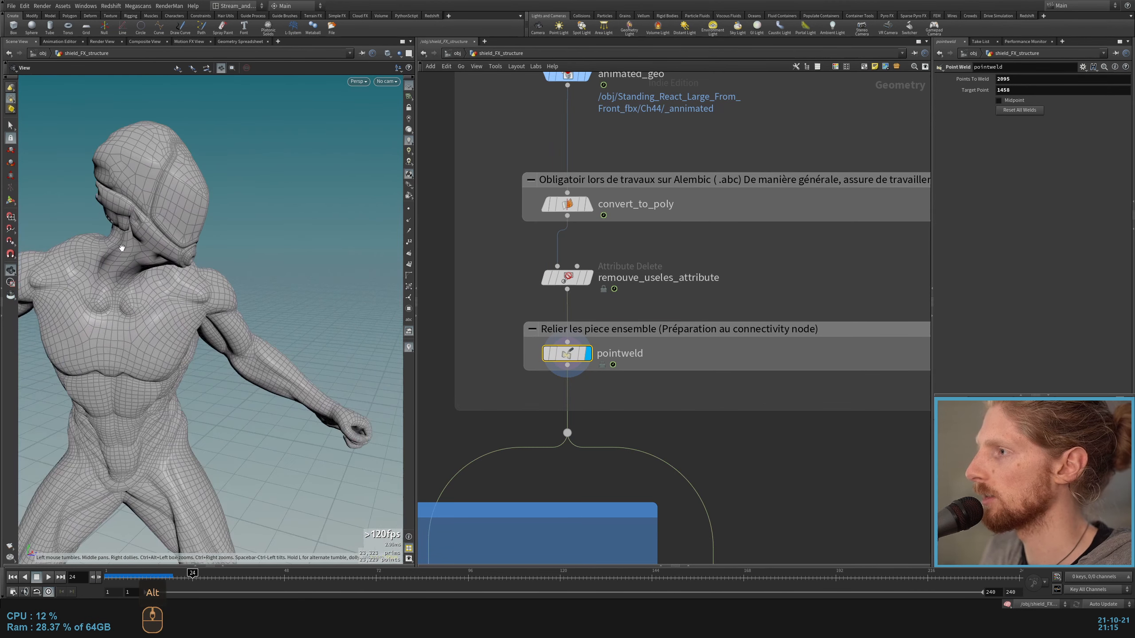
alt+drag(120, 245, 187, 215)
alt+middle_drag(187, 214, 193, 222)
alt+drag(193, 222, 166, 195)
Step: Toggle the bypass of pointweld off and on to compare the neck with and without the weld
click(545, 357)
click(544, 357)
click(544, 357)
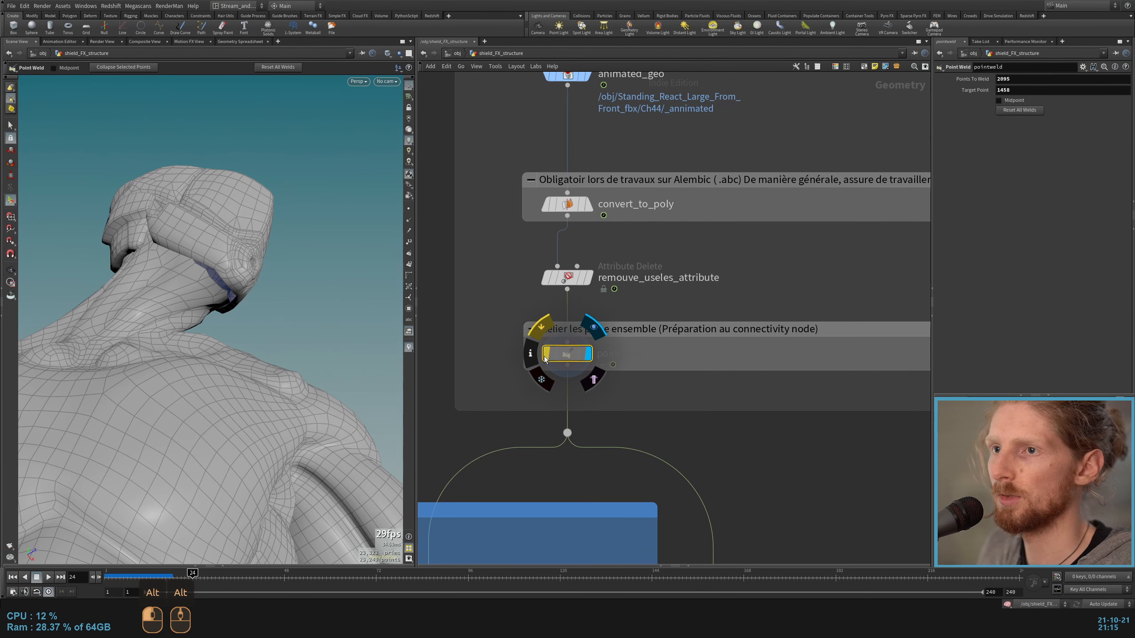
click(545, 357)
click(544, 357)
click(545, 357)
scroll(618, 340, down, 3)
scroll(541, 364, up, 3)
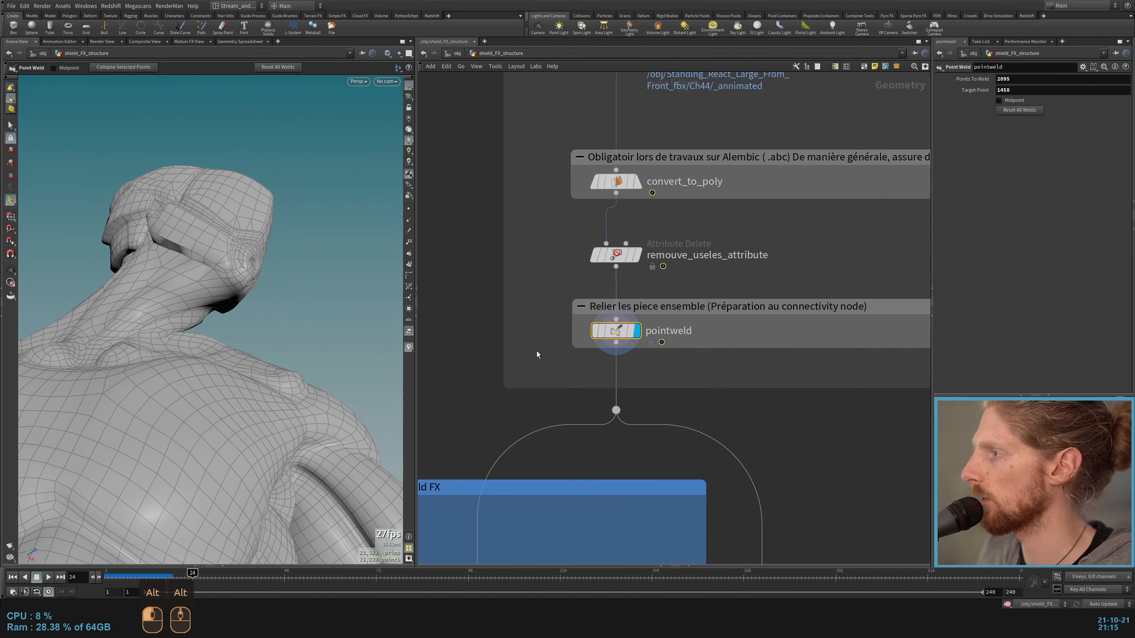
Step: Display the fuse3 node in the Cleanup section to inspect its fused geometry and settings
scroll(634, 329, down, 4)
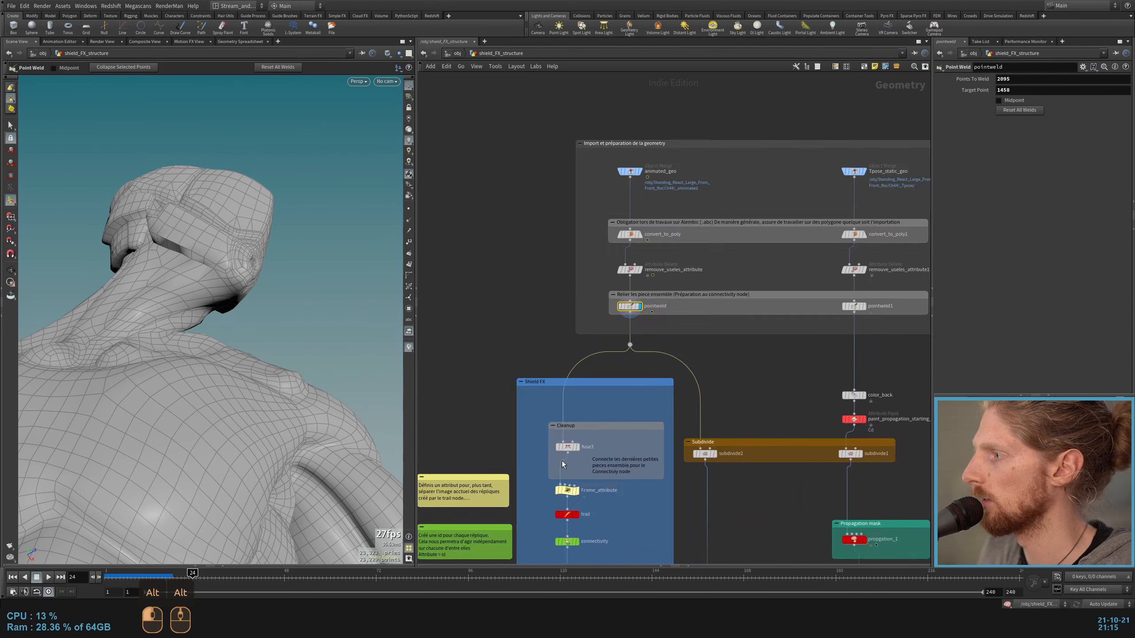
scroll(594, 432, up, 4)
click(594, 432)
scroll(597, 430, down, 4)
scroll(612, 423, up, 4)
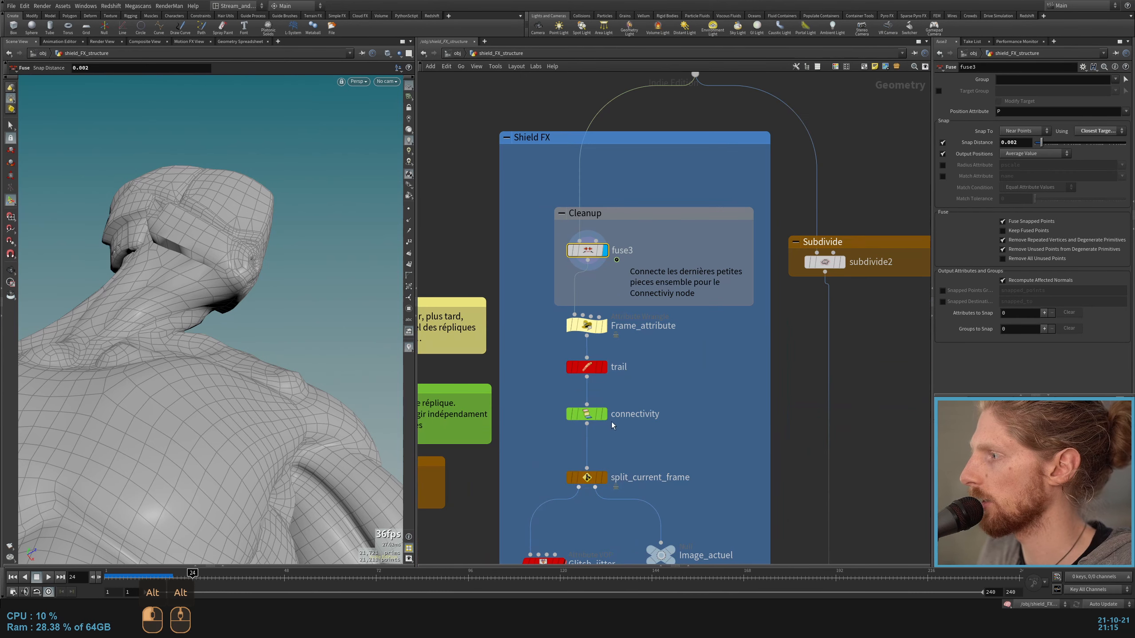
Step: Add a Color node fed by connectivity, display it and bypass the trail node
click(606, 416)
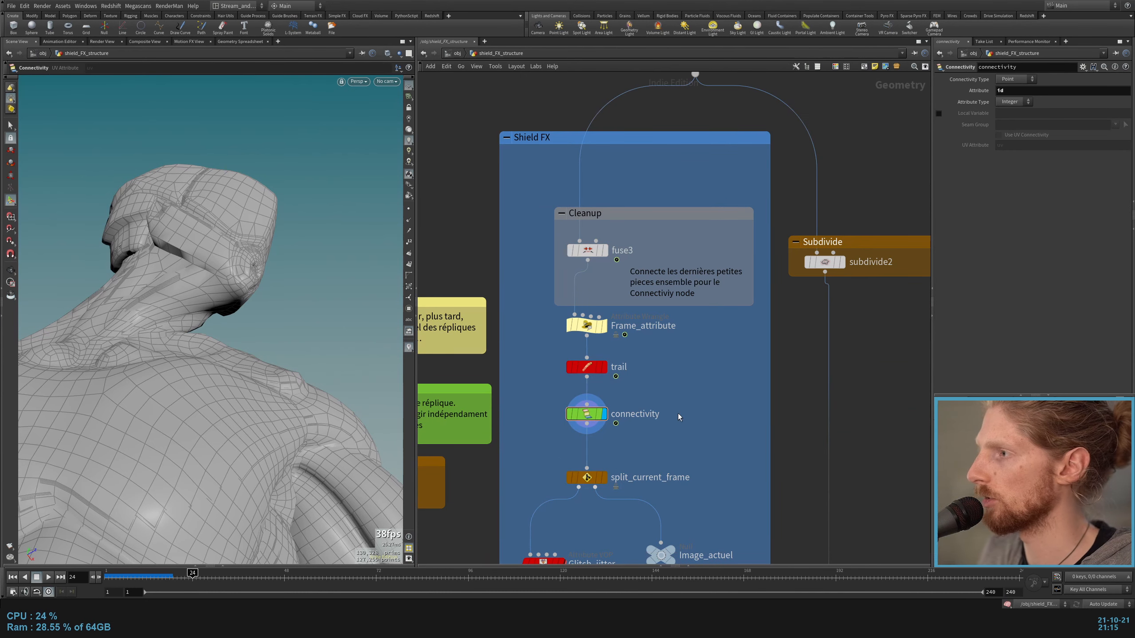
key(Tab)
text(color)
key(Return)
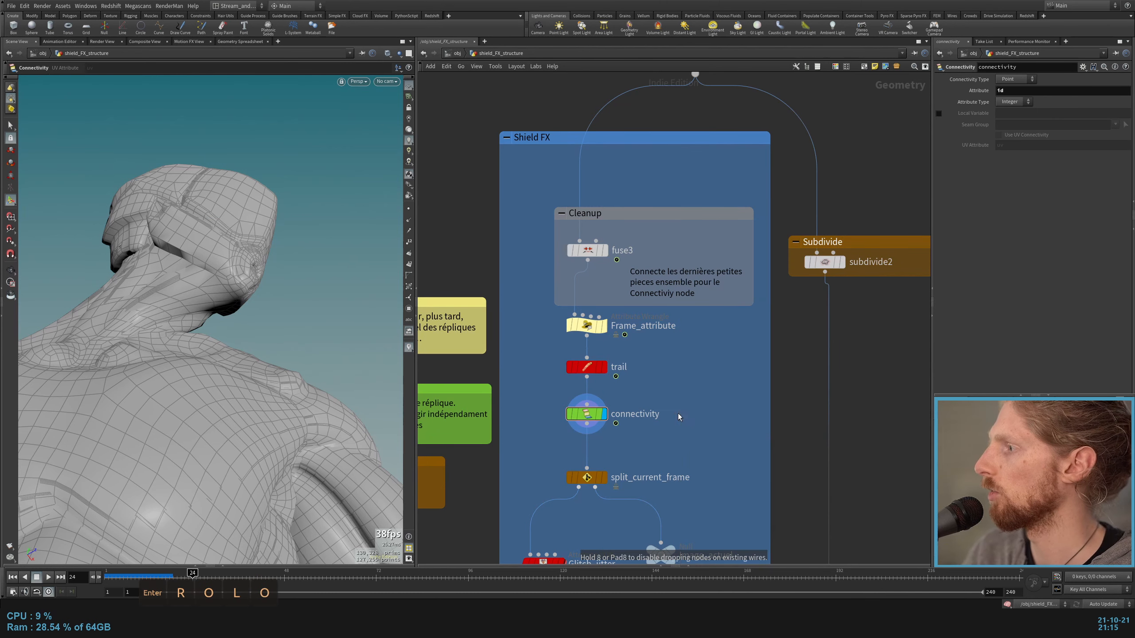
click(677, 413)
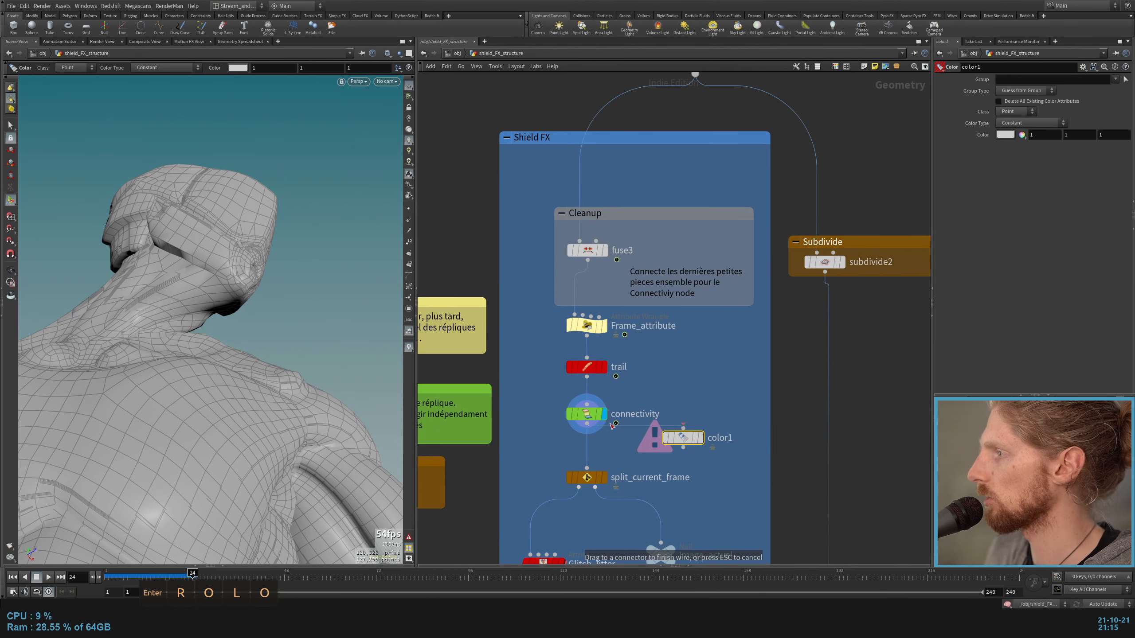
click(569, 367)
click(701, 437)
drag(686, 438, 688, 450)
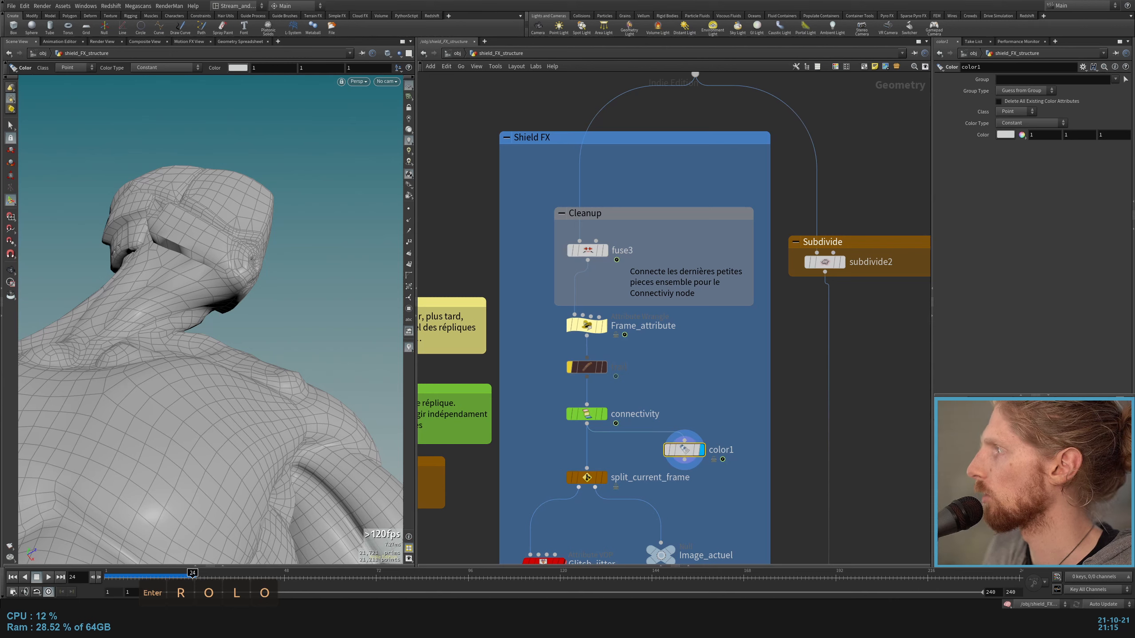
Step: Set the Color node's Color Type to Random from Attribute and use the id attribute
click(1030, 121)
click(1025, 169)
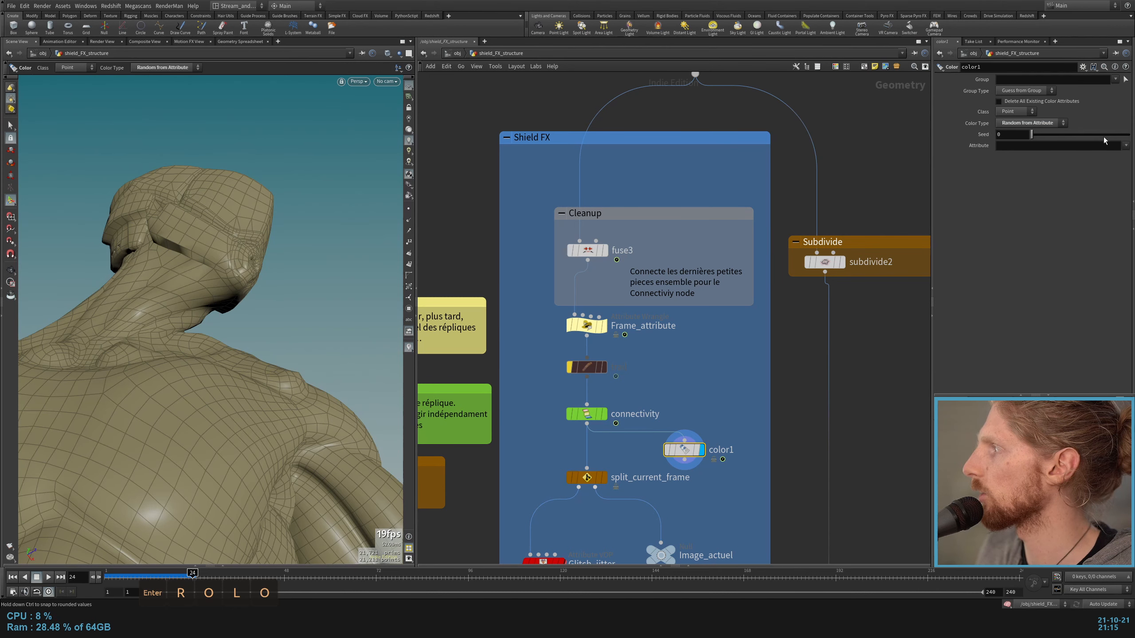
click(1127, 149)
click(1108, 157)
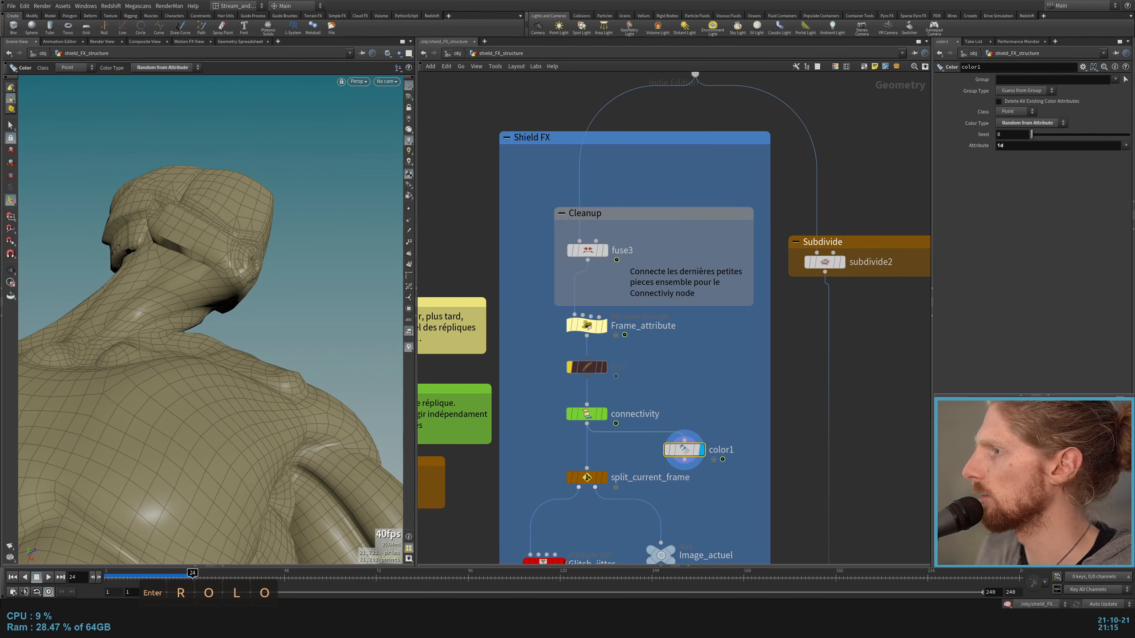
Step: View the whole colored character and check the points' id values in the Geometry Spreadsheet
alt+drag(229, 266, 232, 455)
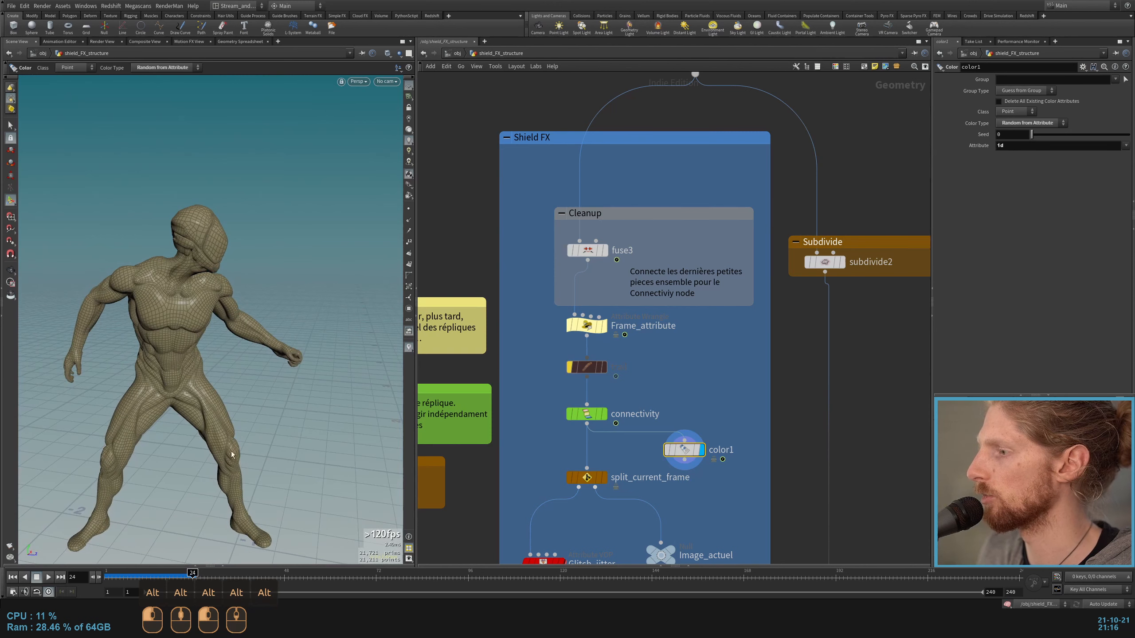
click(194, 566)
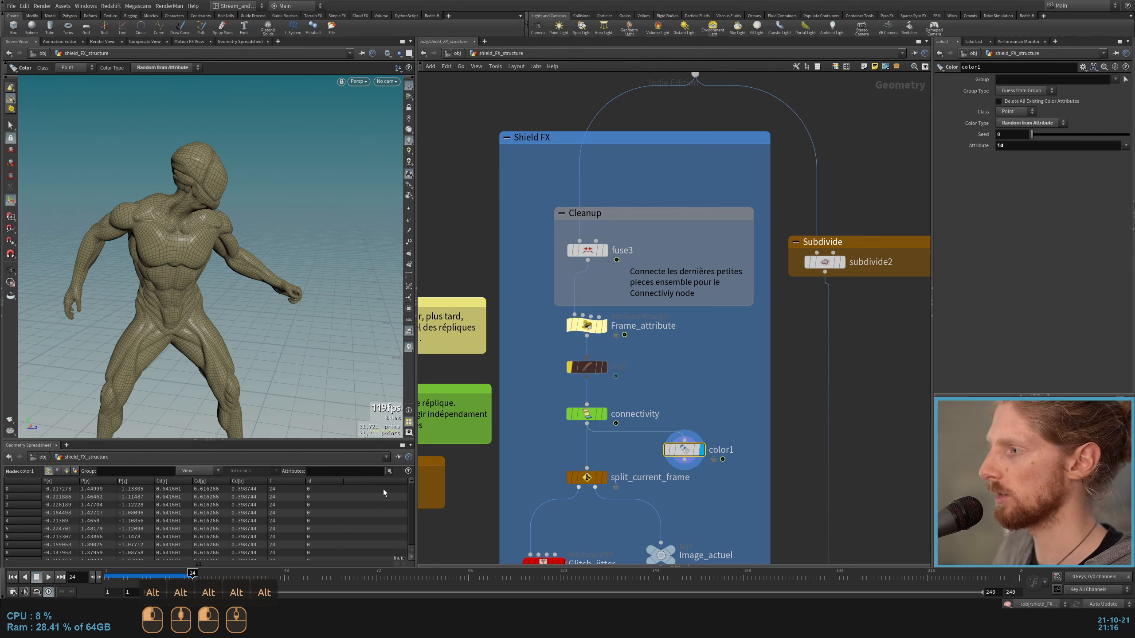
click(326, 481)
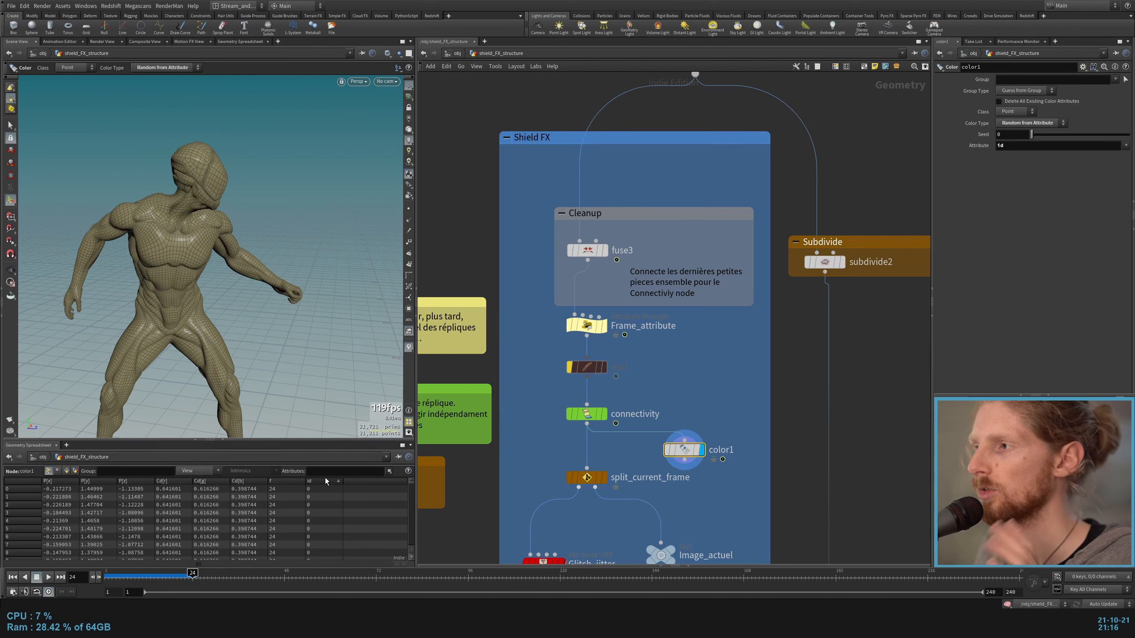
Step: Bypass the fuse3 and pointweld nodes so the connectivity coloring shows the unwelded geometry
middle_drag(545, 263, 498, 459)
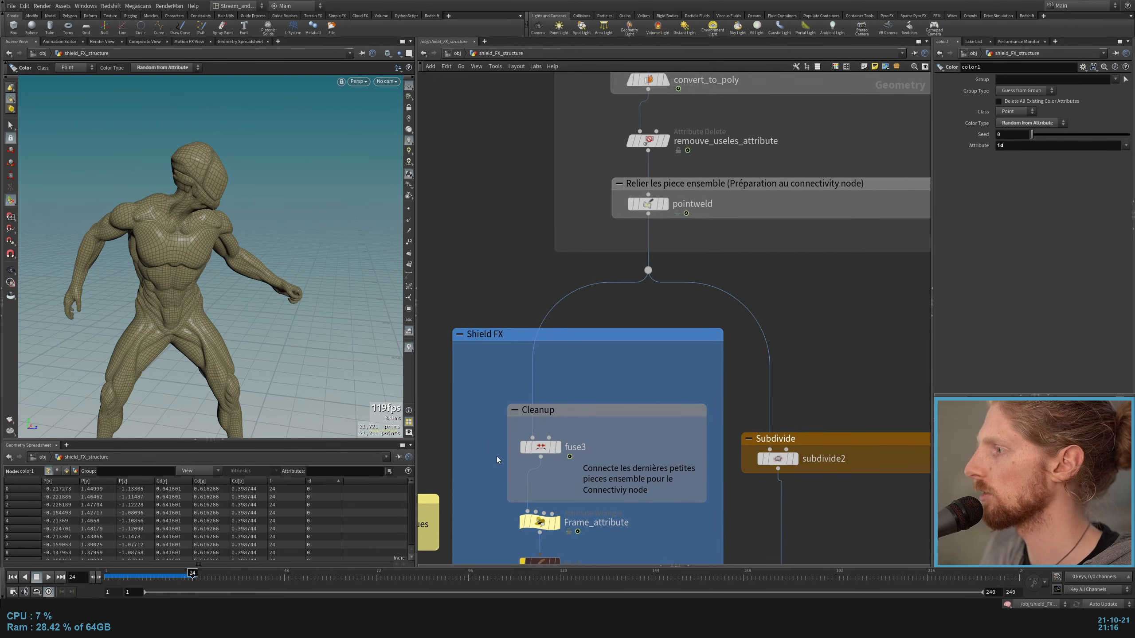
click(523, 453)
click(630, 207)
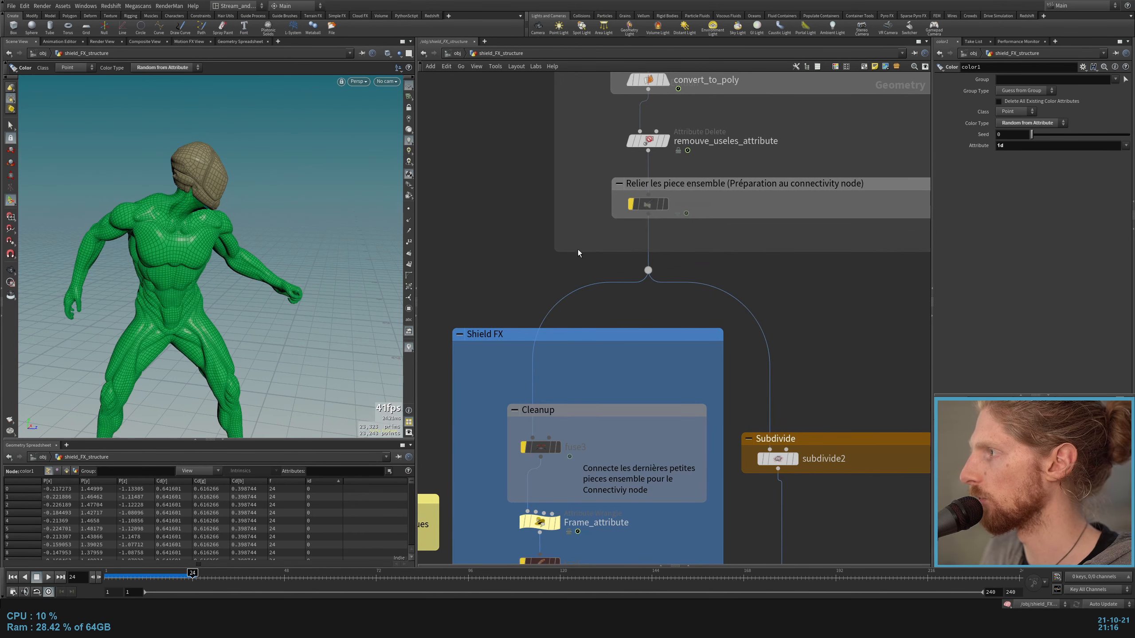
middle_drag(501, 279, 550, 91)
click(579, 377)
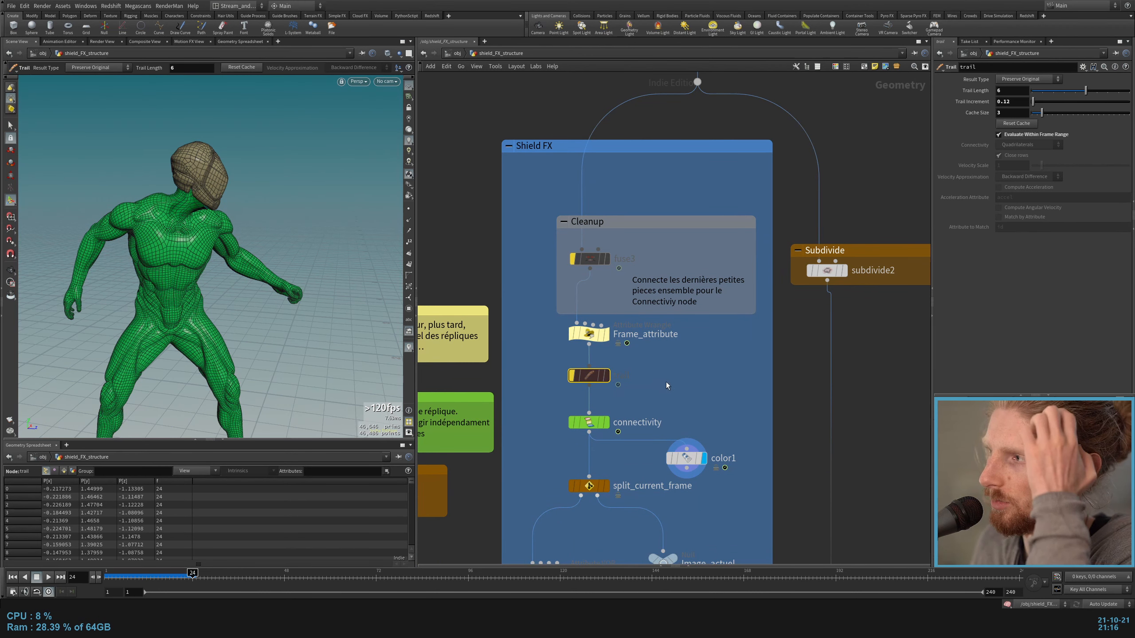
Step: Examine the separately colored pieces on the character's head from behind and close up
alt+drag(54, 235, 331, 185)
alt+middle_drag(178, 161, 227, 191)
alt+scroll(227, 191, up, 3)
alt+scroll(226, 192, up, 4)
alt+drag(226, 191, 121, 179)
alt+scroll(254, 204, up, 4)
alt+scroll(250, 204, down, 2)
alt+scroll(280, 199, down, 8)
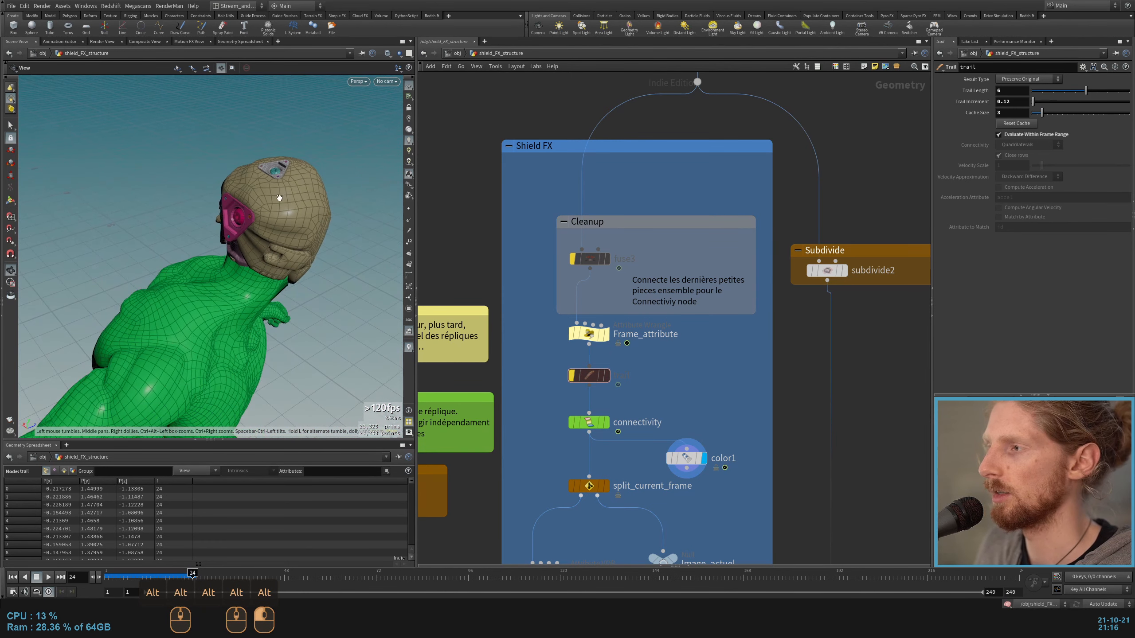
Step: Re-enable the fuse3, pointweld and trail nodes
middle_drag(678, 378, 763, 232)
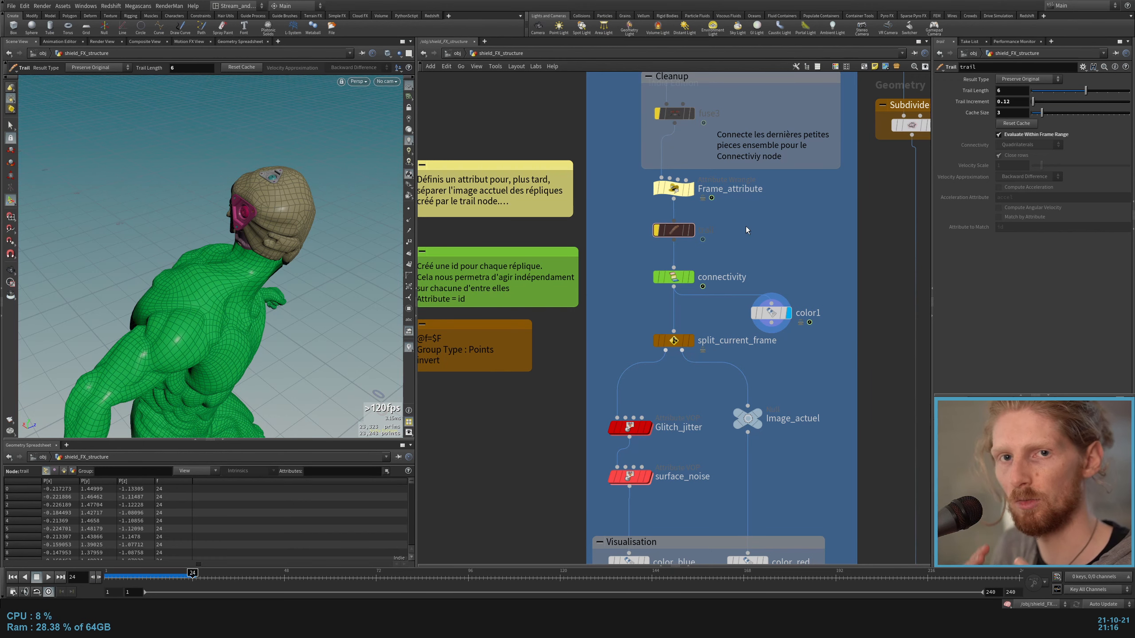
middle_drag(745, 226, 685, 411)
click(598, 297)
middle_drag(747, 188, 729, 287)
click(686, 154)
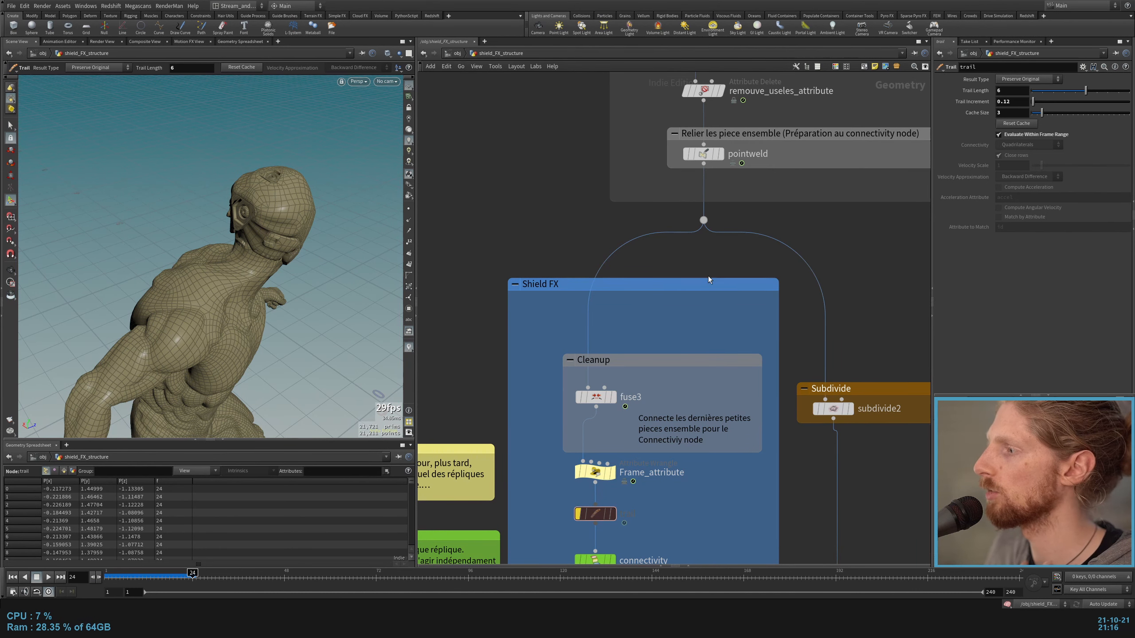
middle_drag(707, 275, 747, 108)
click(616, 348)
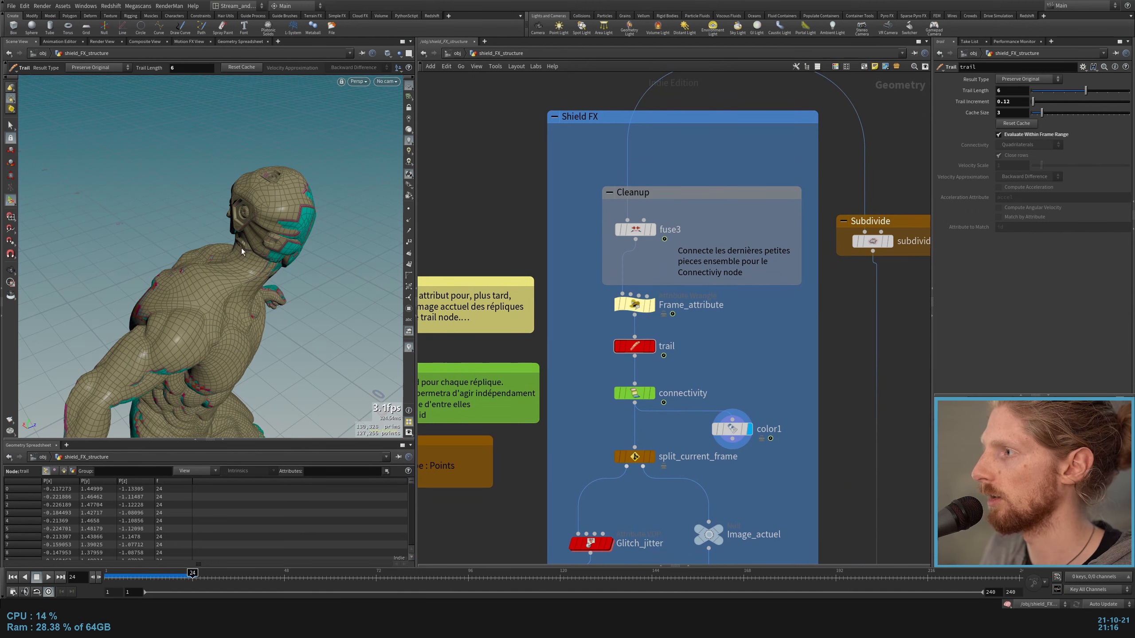
Step: Go to frame 9 and examine the trail copies' id colors around the hands and head
alt+drag(215, 296, 308, 273)
click(135, 578)
alt+middle_drag(313, 272, 165, 277)
alt+drag(179, 268, 214, 286)
Step: Temporarily bypass fuse3 and pointweld to compare the trail copies' colors around the head, re-enabling both
middle_drag(789, 290, 714, 456)
mouse_move(558, 393)
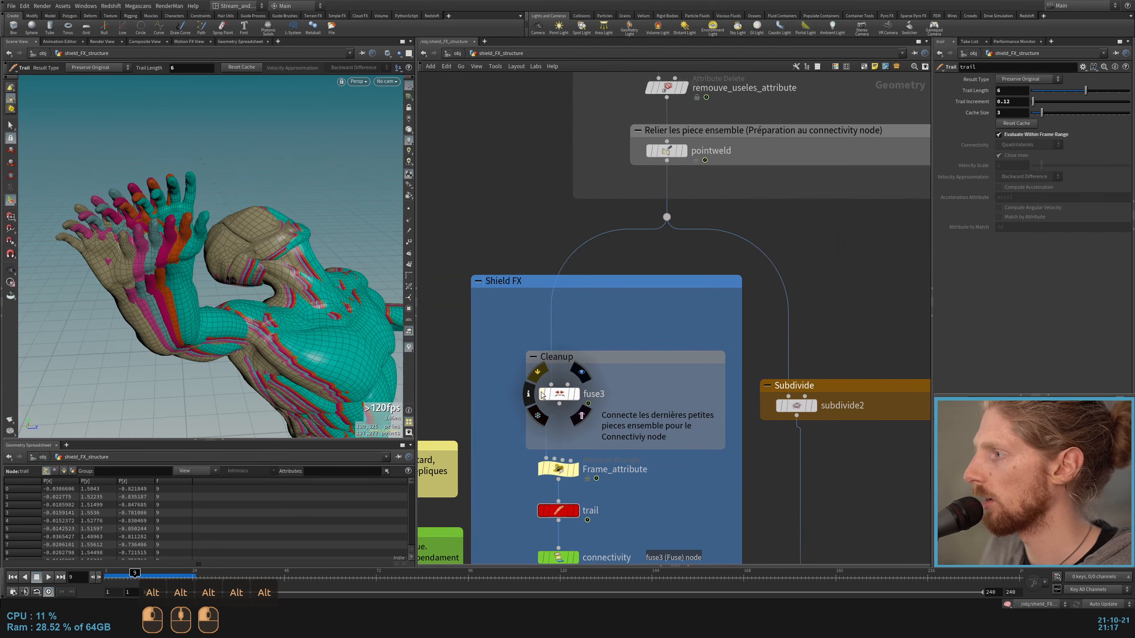
click(536, 374)
click(649, 151)
alt+drag(231, 309, 286, 250)
click(649, 150)
click(540, 395)
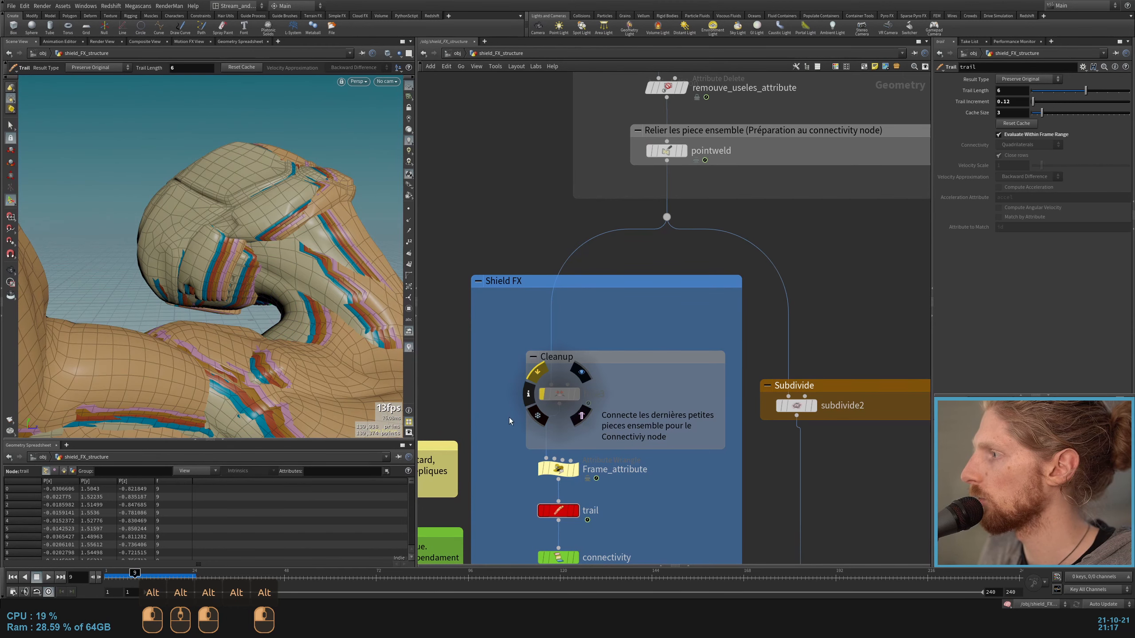
Step: Display the pointweld1 node of the T-pose branch and frame the static character in the viewport
scroll(506, 432, down, 5)
middle_drag(681, 358, 641, 365)
scroll(691, 317, up, 1)
scroll(692, 316, up, 4)
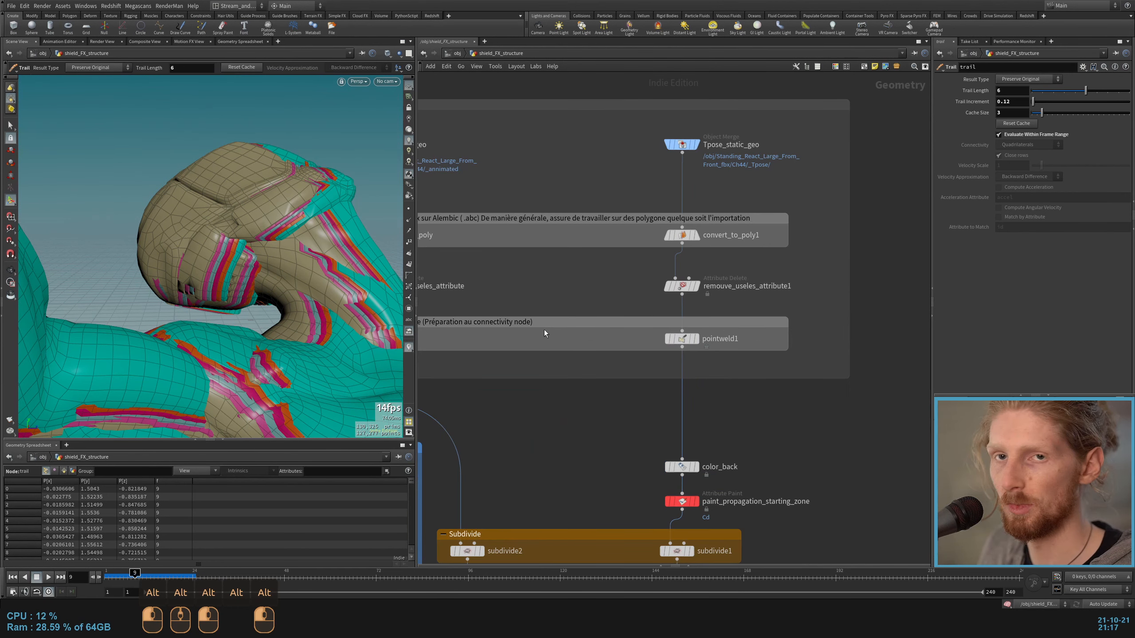
click(652, 216)
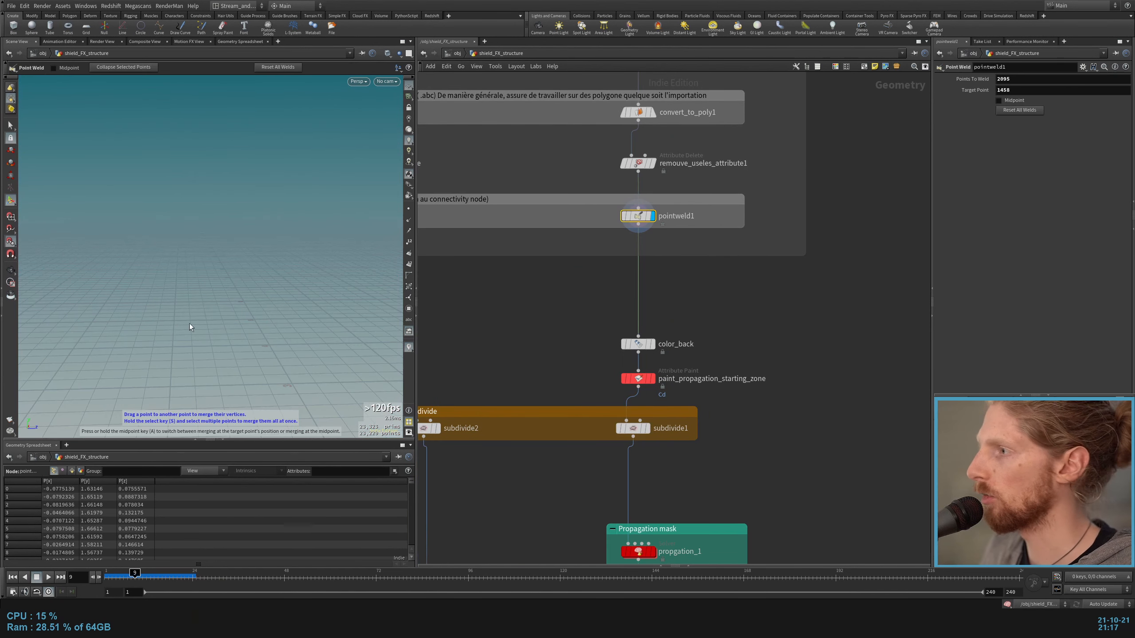
key(space)
key(h)
key(Escape)
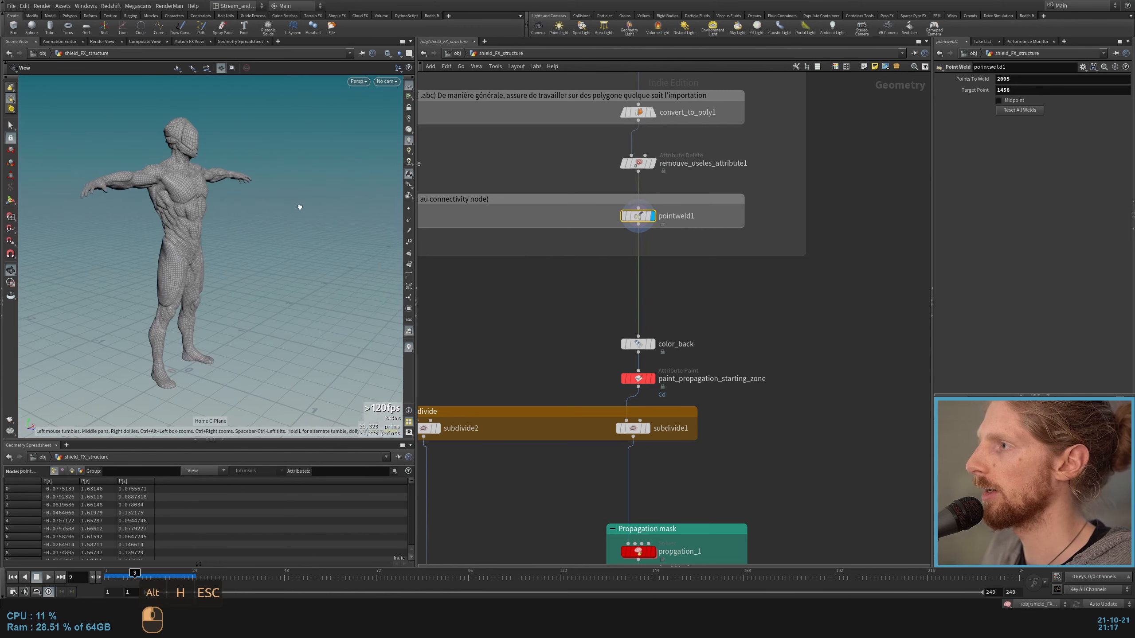
drag(298, 206, 324, 207)
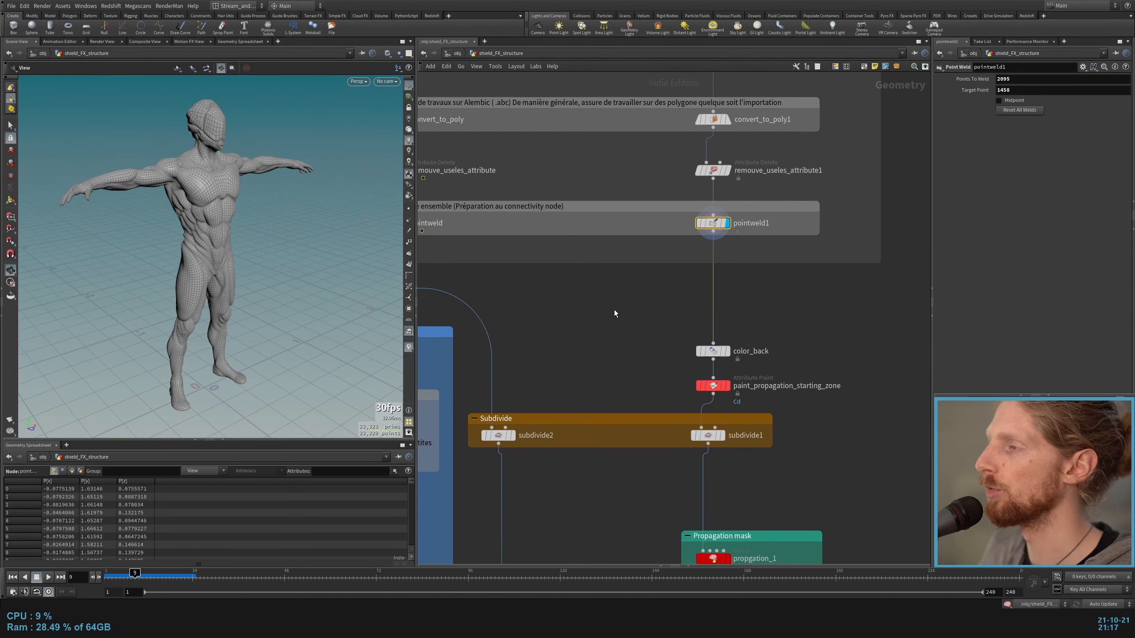
middle_drag(623, 327, 600, 309)
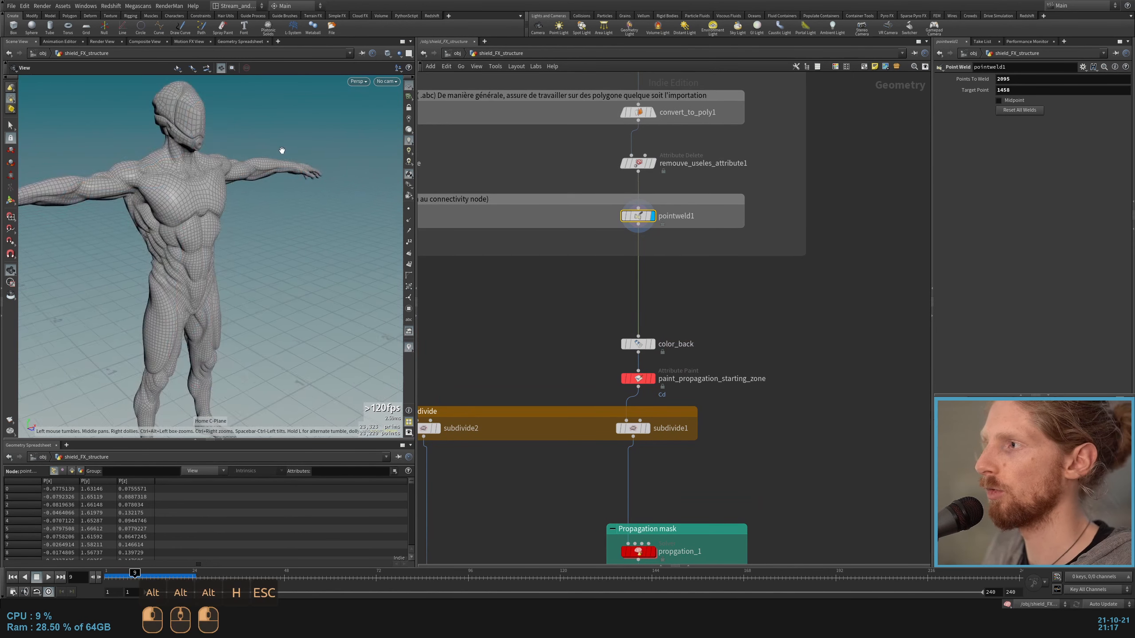
key(h)
Step: Display color_back and the paint_propagation_starting_zone node after it, and examine the painted area on the chest
click(688, 280)
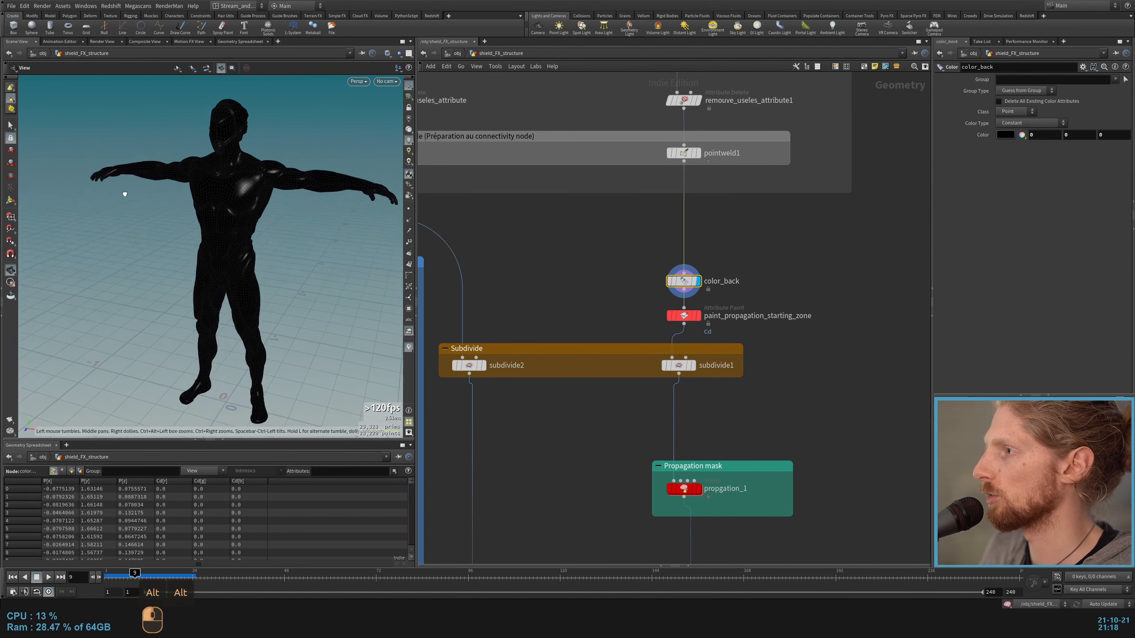
click(698, 317)
click(686, 316)
scroll(242, 167, up, 5)
alt+drag(241, 167, 176, 182)
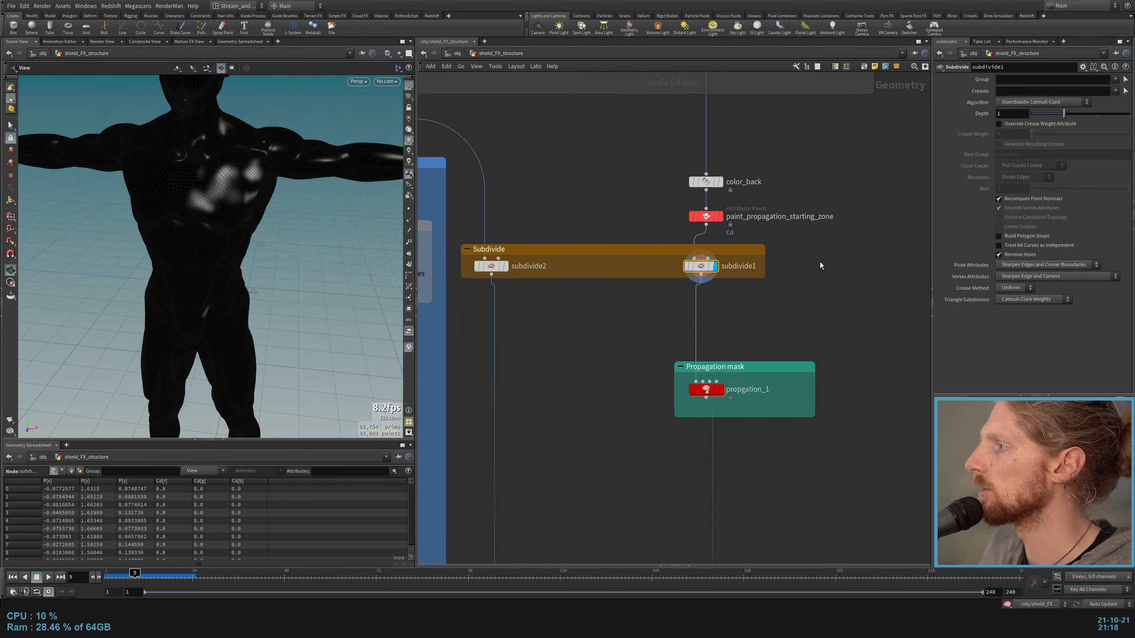
Step: Display the subdivide1 node to inspect the subdivided mesh with the painted starting zone
drag(841, 275, 476, 265)
click(609, 339)
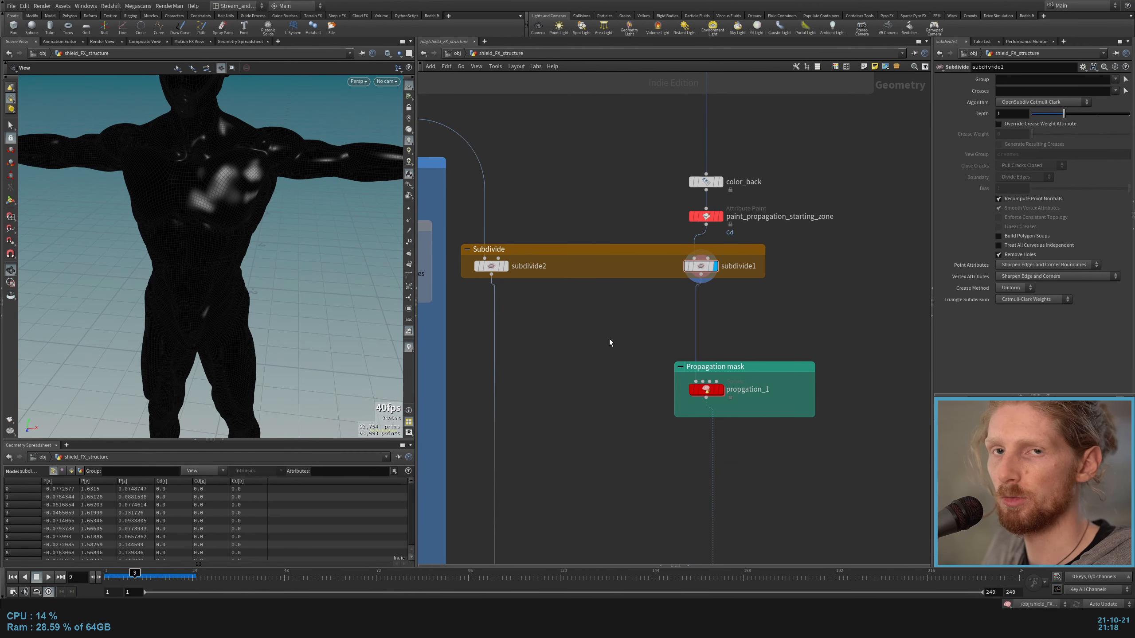
middle_drag(658, 321, 663, 279)
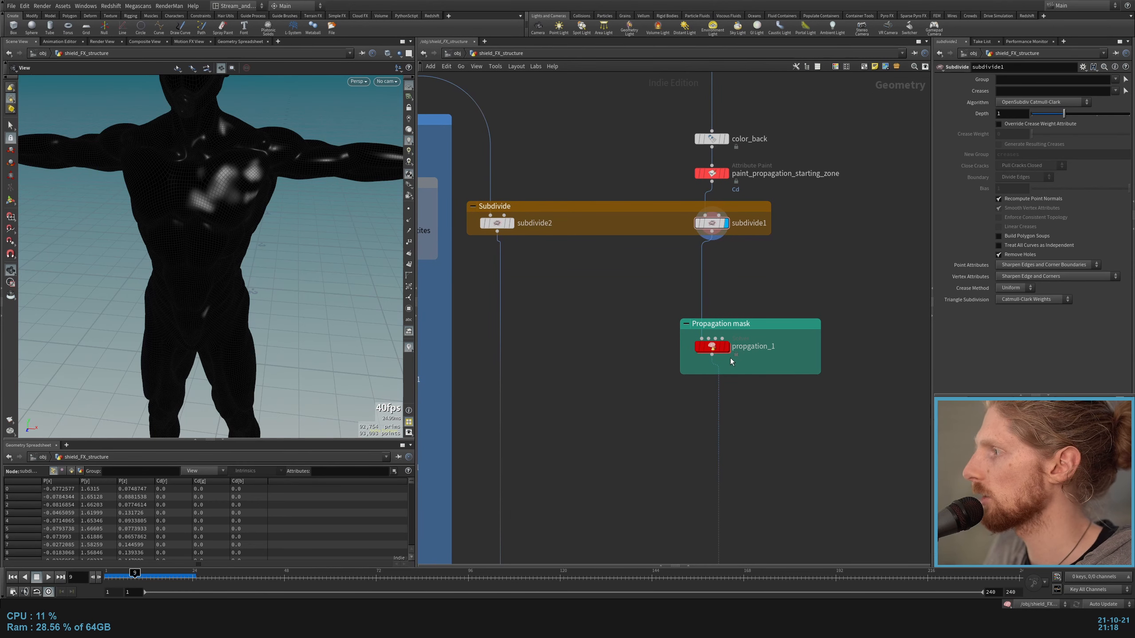
Step: Display the propgation_1 solver, play its propagation over the body and return to the first frame
scroll(597, 308, up, 2)
drag(597, 306, 845, 416)
middle_drag(846, 416, 773, 423)
click(791, 438)
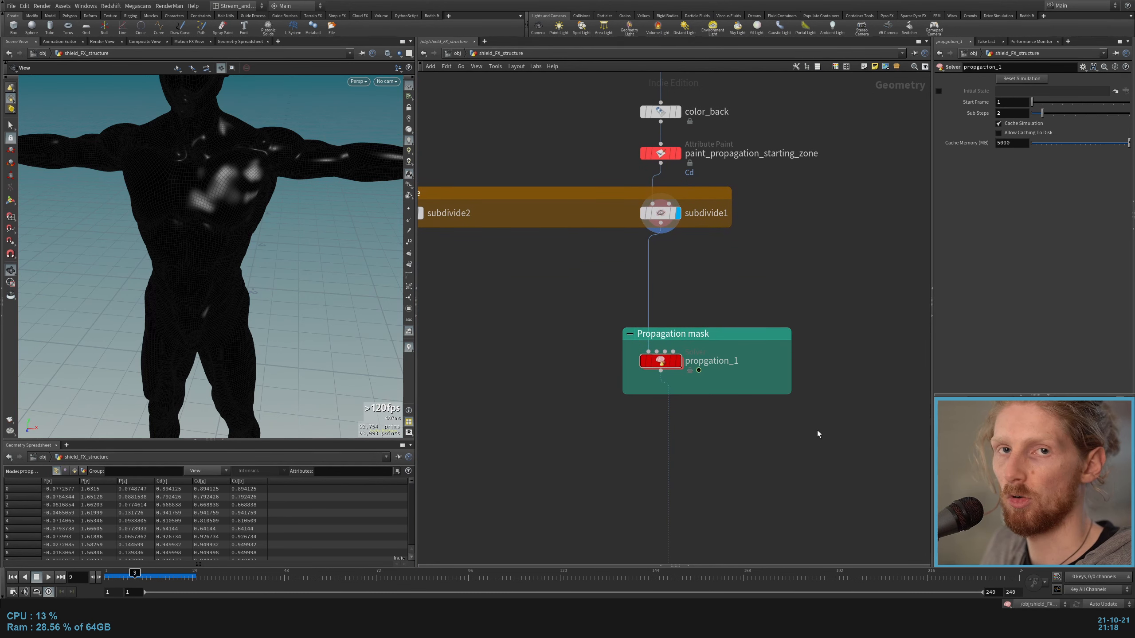
click(677, 361)
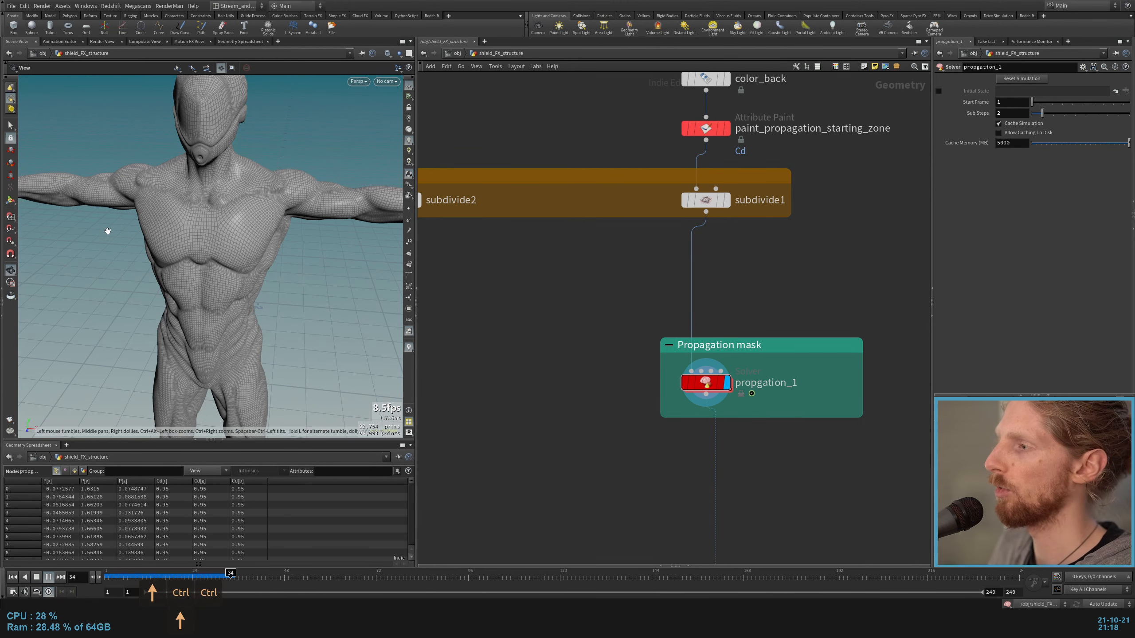
key(ctrl+Up)
Step: Add a new Solver node below the Propagation mask section
key(Tab)
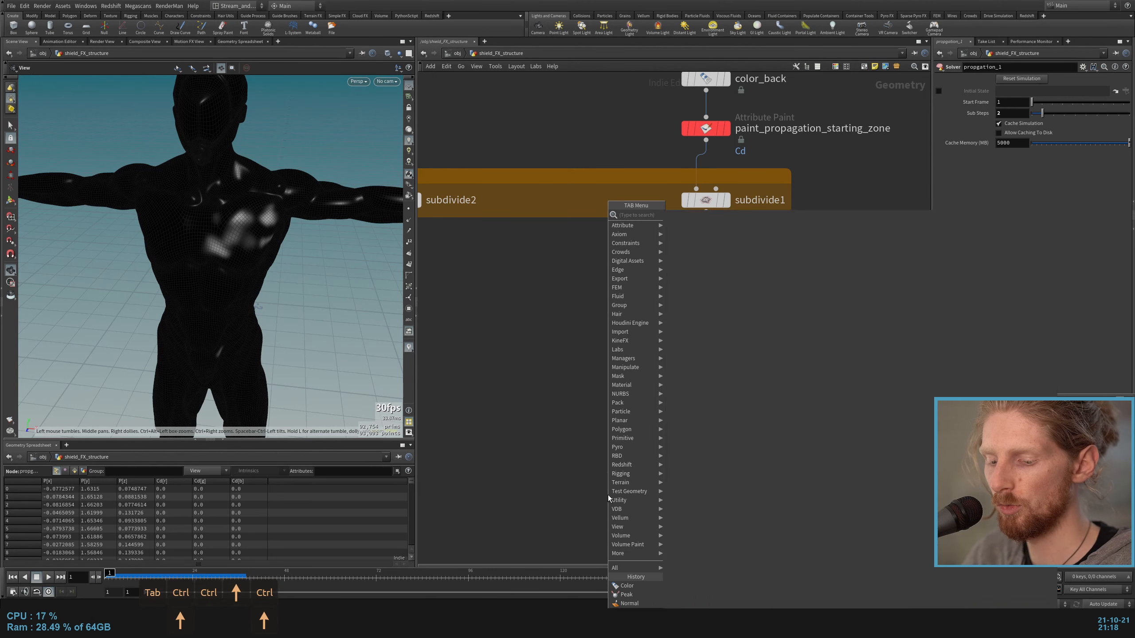
text(solv)
key(Return)
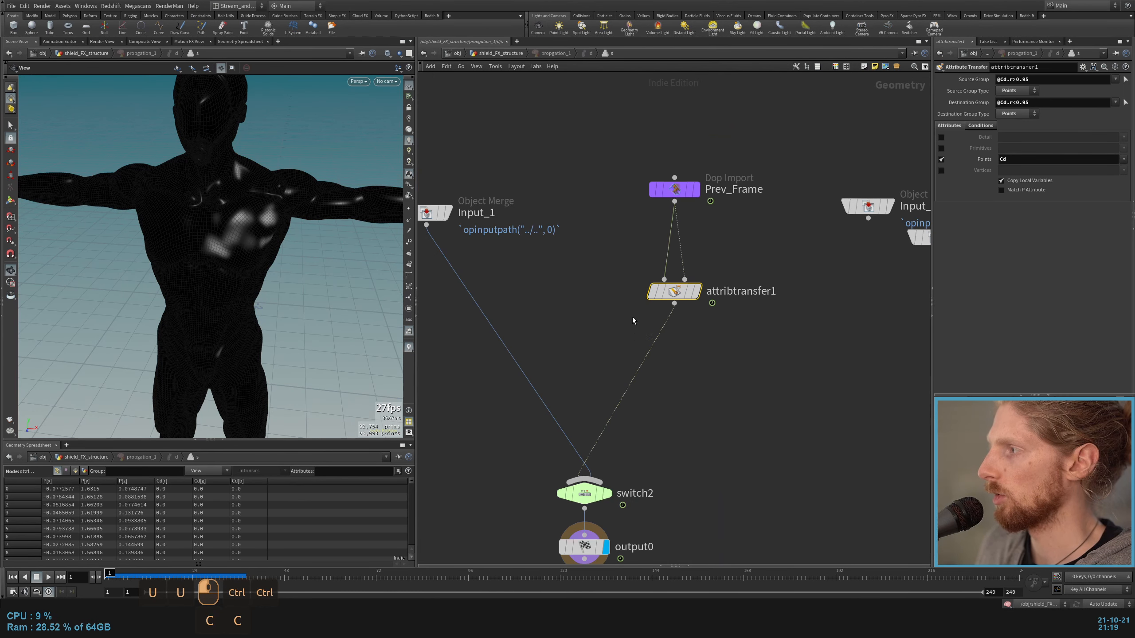
Step: Enter the propgation_1 solver network and display its attribtransfer1 node
scroll(629, 278, up, 2)
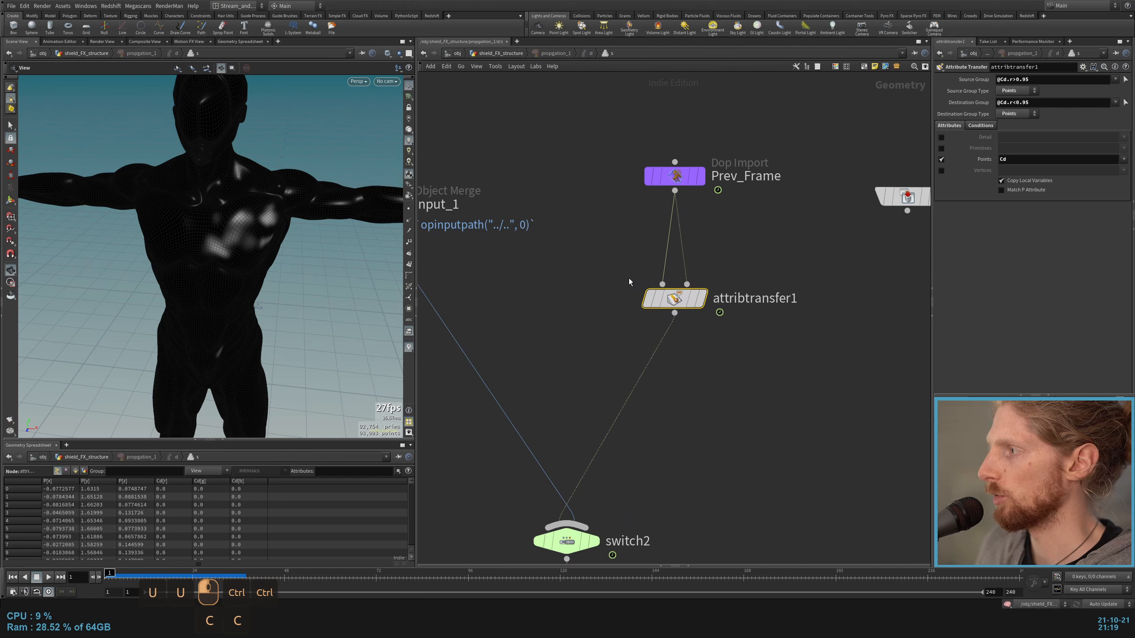
click(703, 299)
scroll(669, 331, down, 3)
drag(476, 190, 527, 442)
key(Escape)
Step: Disconnect output0 from switch2 and wire attribtransfer1 directly into output0
click(625, 478)
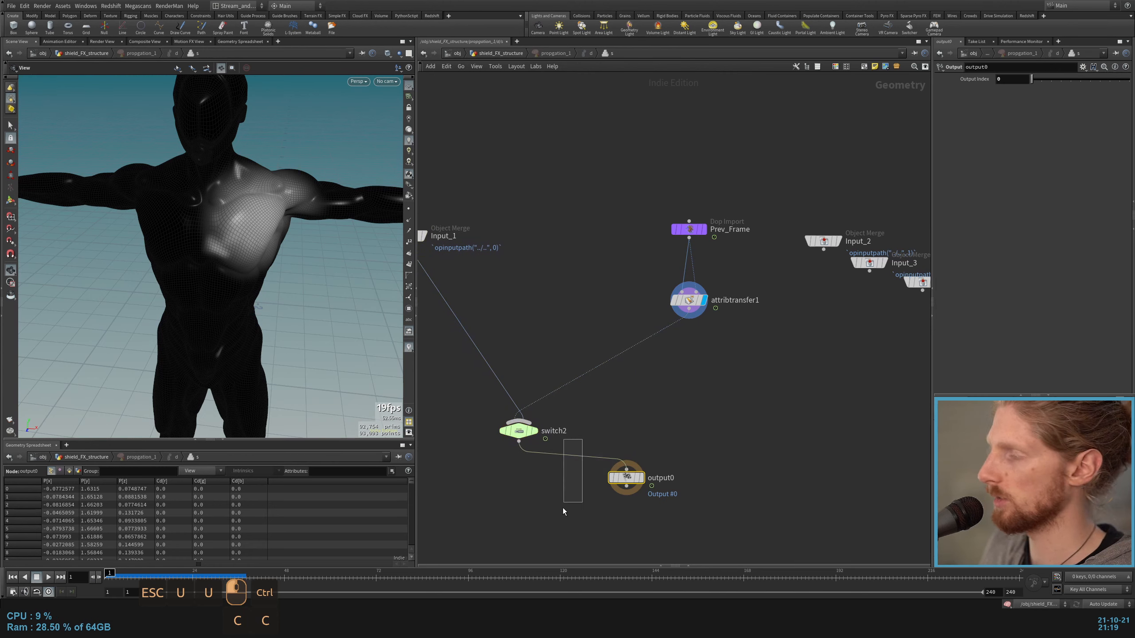
drag(563, 509, 563, 511)
key(Delete)
drag(652, 424, 688, 309)
middle_drag(700, 295, 644, 380)
Step: Inspect the Prev_Frame Dop Import node that feeds both inputs of attribtransfer1
scroll(656, 315, up, 3)
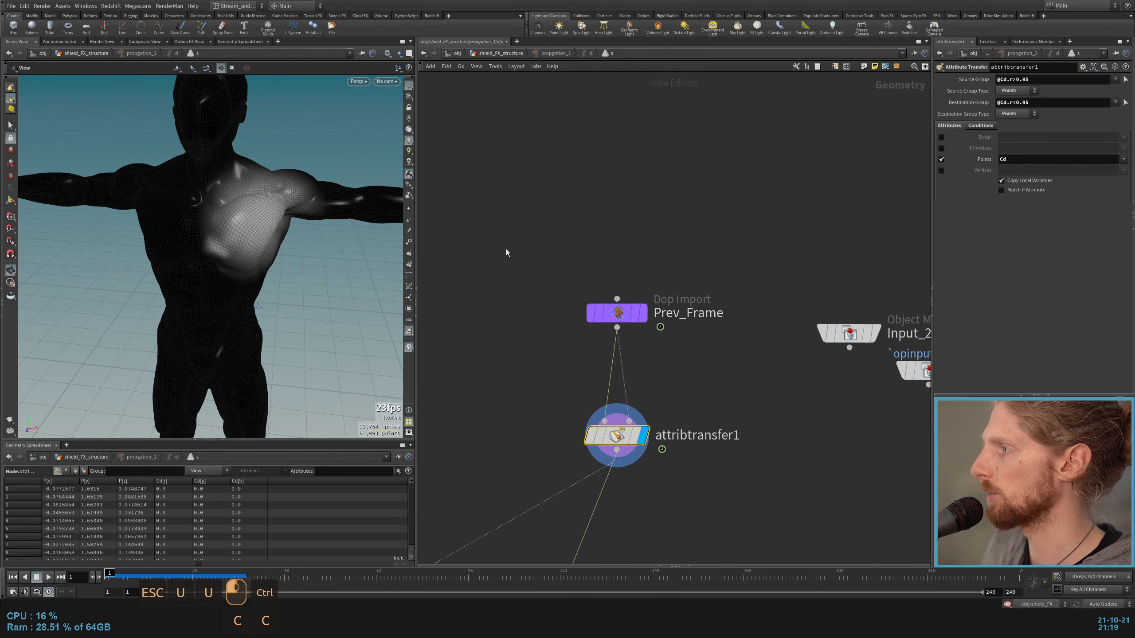
drag(505, 249, 708, 343)
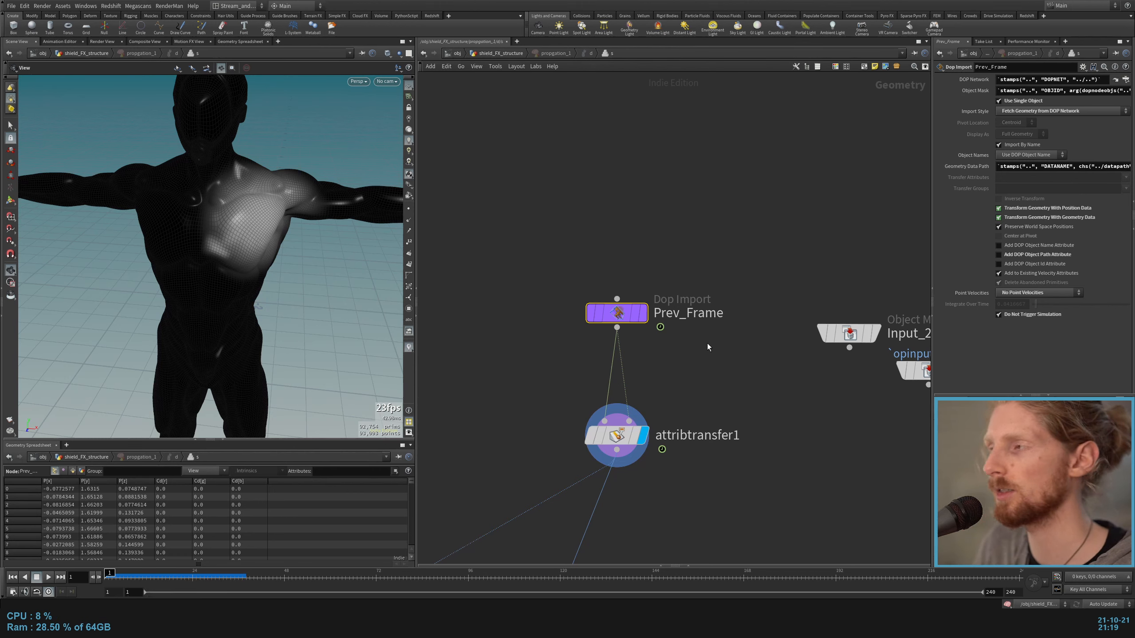
drag(541, 262, 740, 355)
Step: Examine the source and destination group expressions of attribtransfer1
click(618, 436)
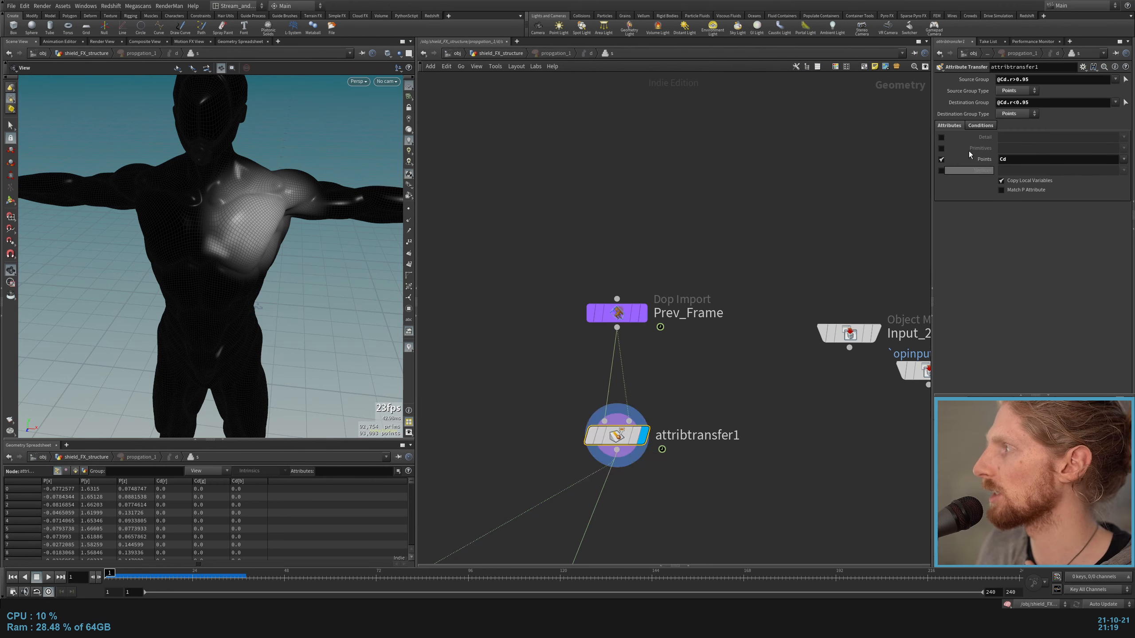
drag(1048, 79, 966, 86)
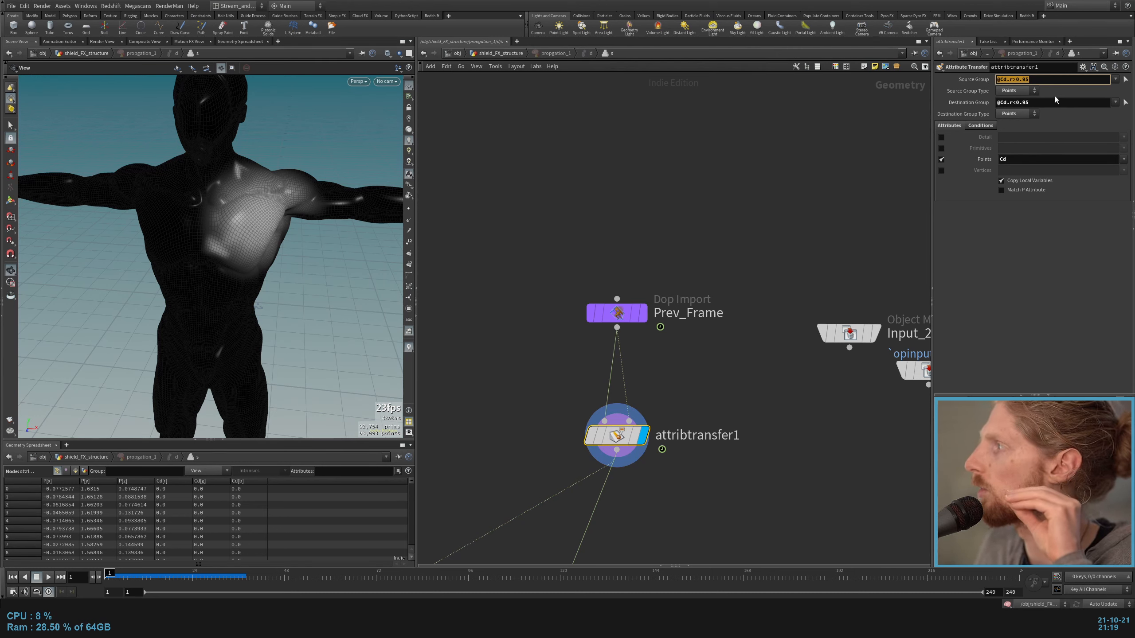
drag(1053, 104, 982, 125)
click(1053, 248)
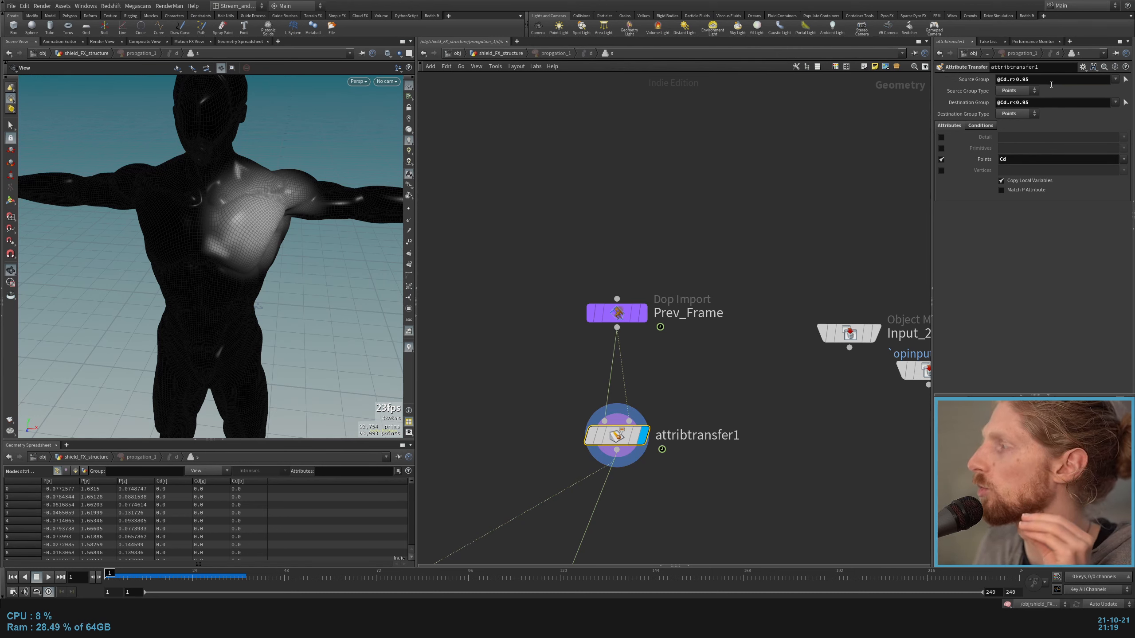
double_click(1043, 80)
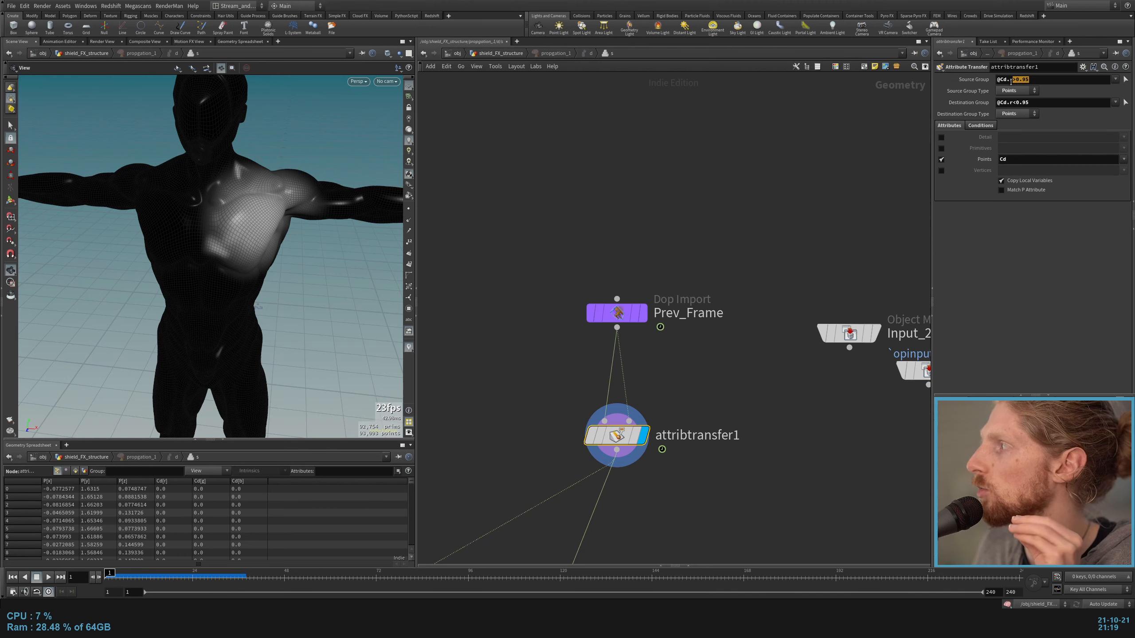
click(1050, 87)
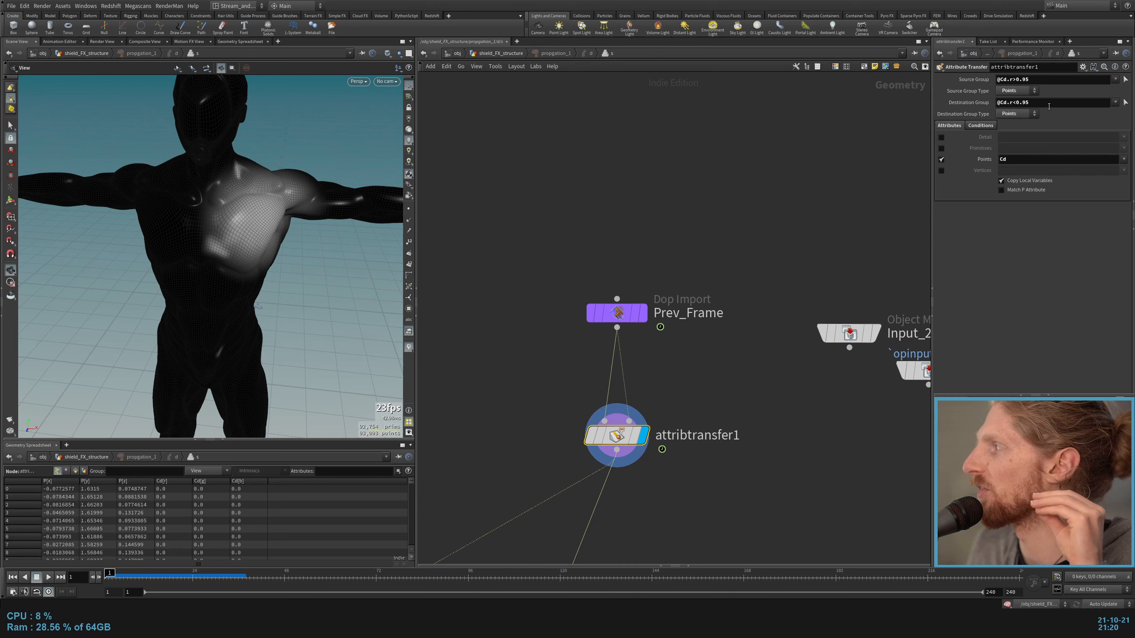
triple_click(1038, 79)
click(1043, 263)
Step: Check the distance threshold and blend width conditions of attribtransfer1
click(981, 126)
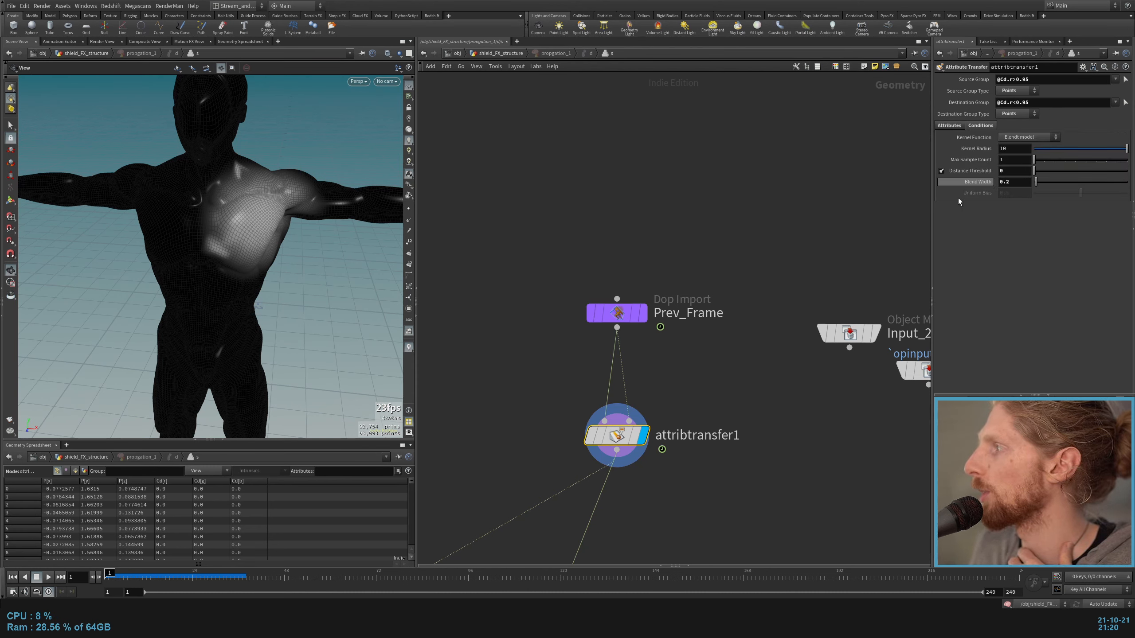
double_click(1008, 182)
click(1043, 262)
Step: Play the color propagation from inside the solver network and return to the first frame
click(717, 199)
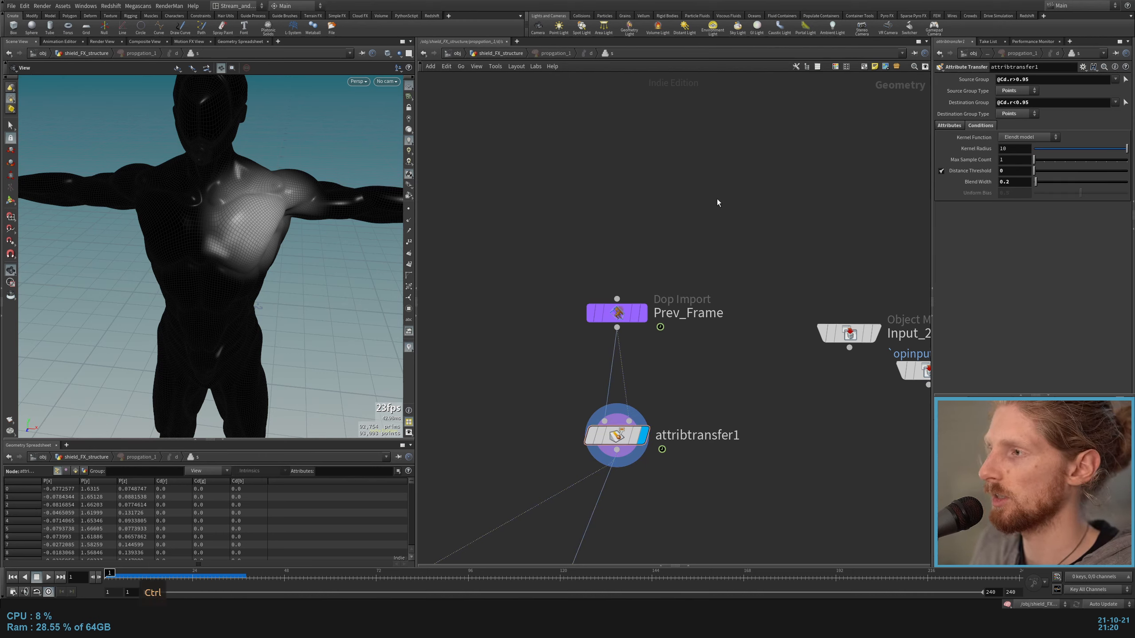
key(ctrl+Up)
key(Up)
key(ctrl+Up)
scroll(717, 199, down, 1)
middle_drag(716, 198, 716, 160)
Step: Check output0, go back up to the shield_FX_structure network, replay the propagation and return to the first frame
drag(535, 309, 707, 386)
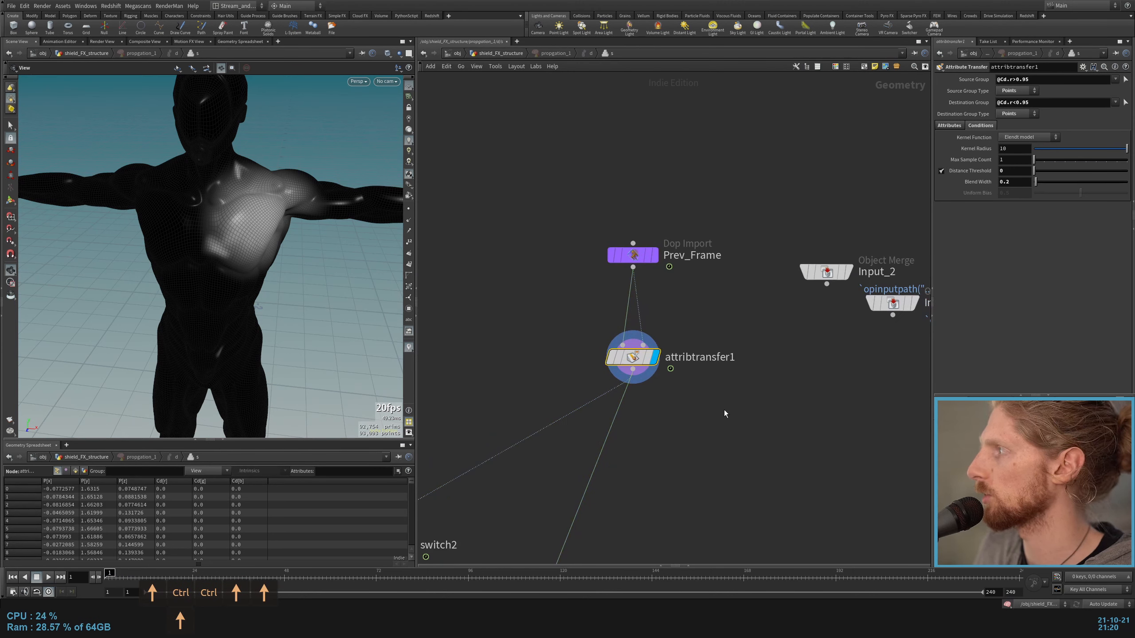
middle_drag(719, 448, 768, 339)
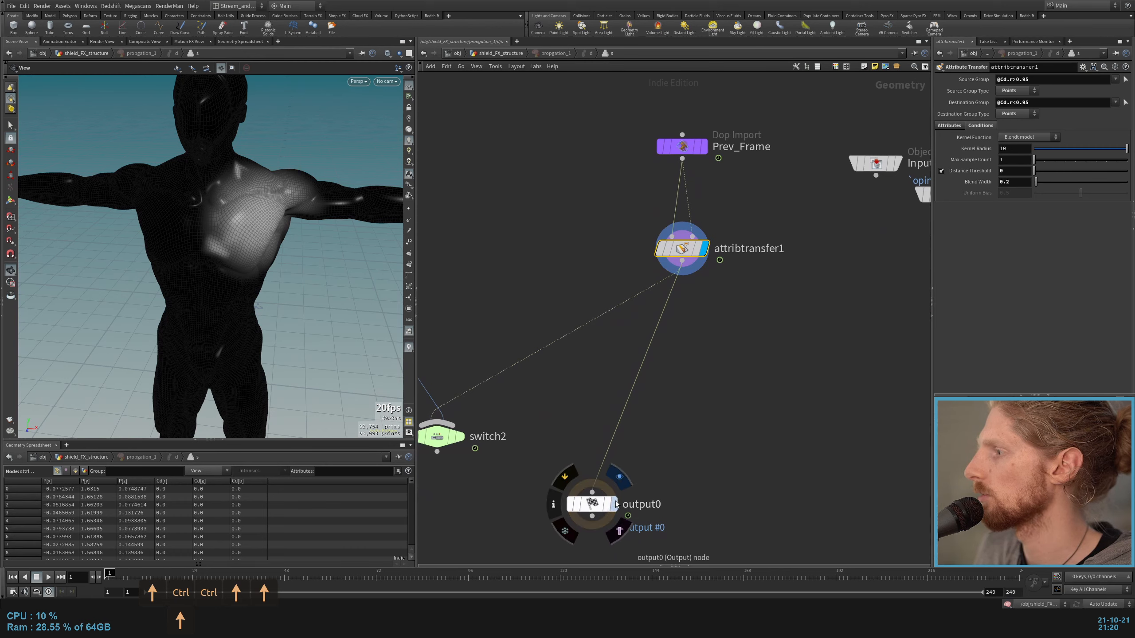
click(591, 503)
key(u)
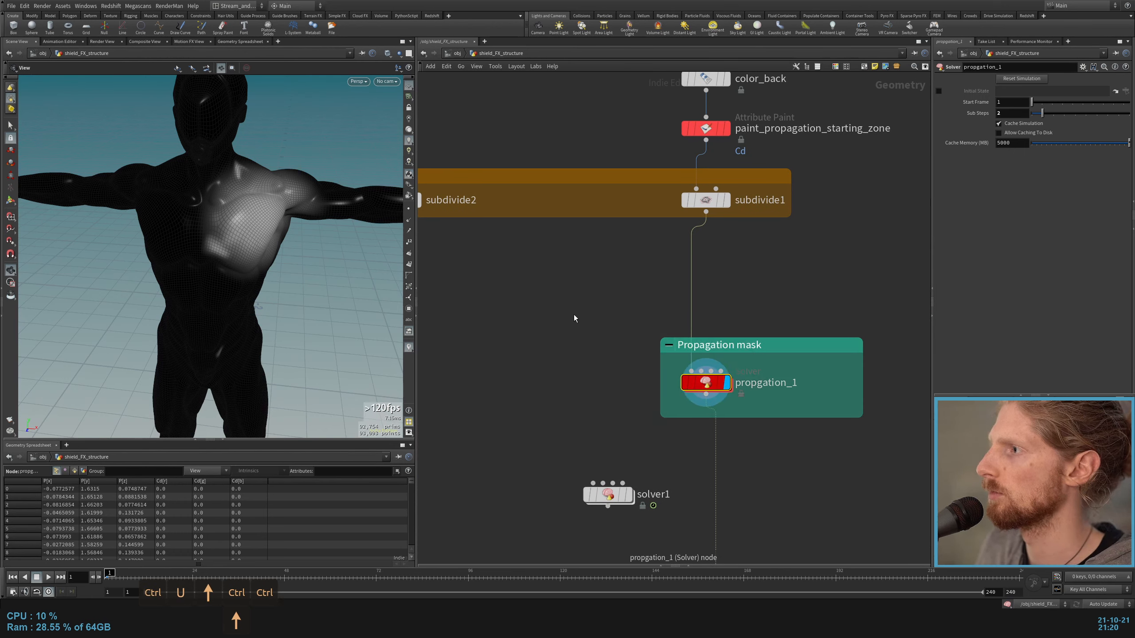
key(Up)
key(ctrl+Up)
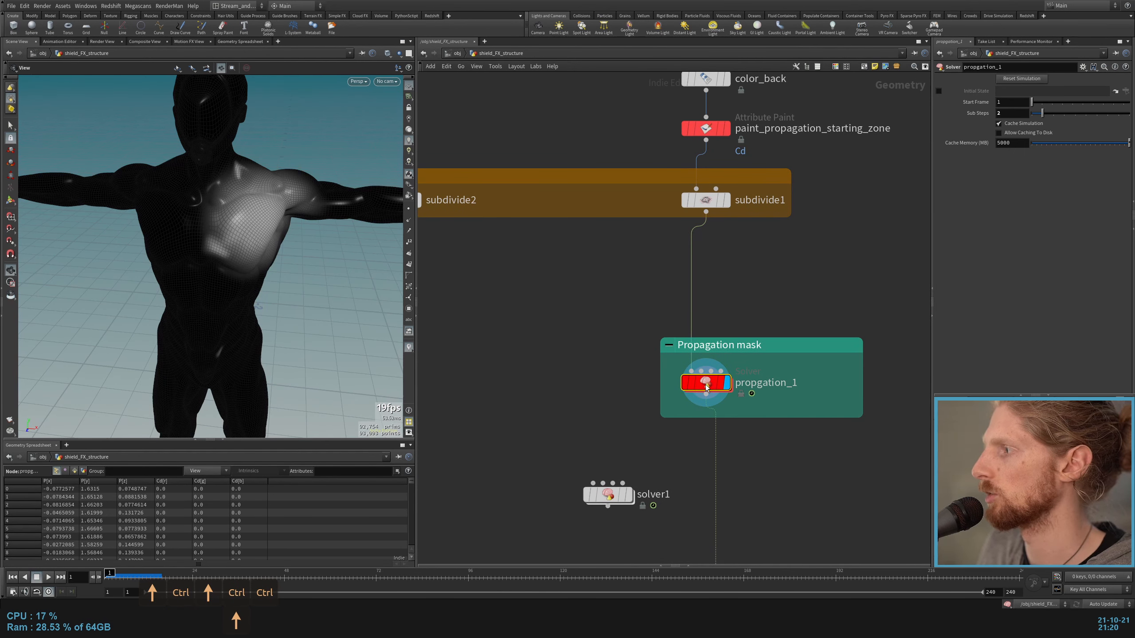
Step: Play the propagation, return to the first frame and inspect the source and destination groups of attribtransfer1 inside the propgation_1 solver
key(ctrl+Up)
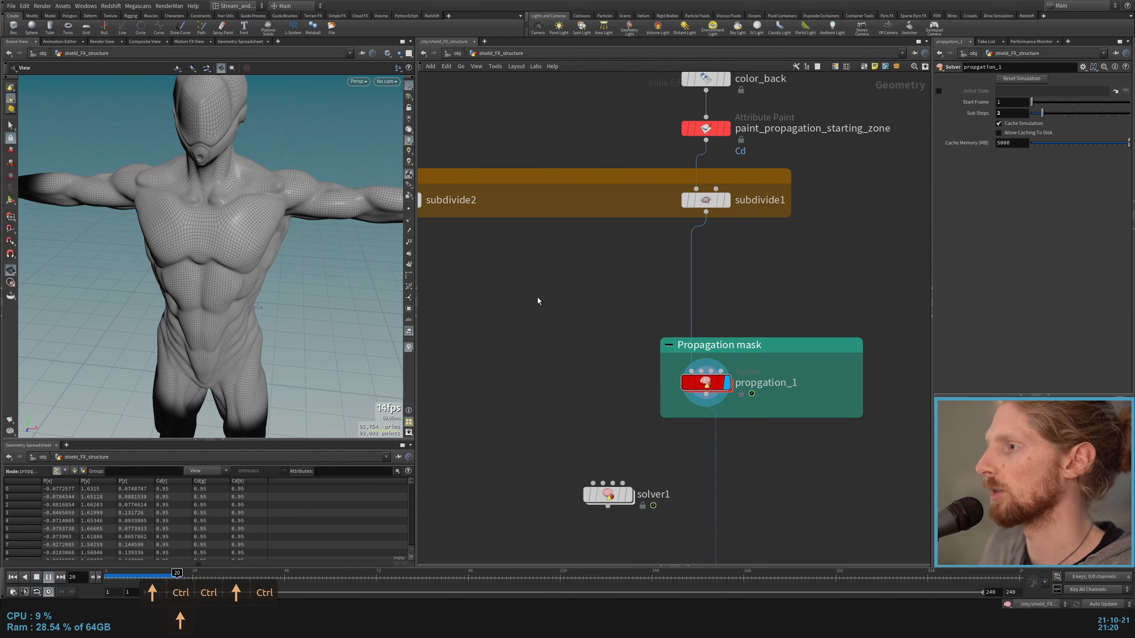
double_click(704, 383)
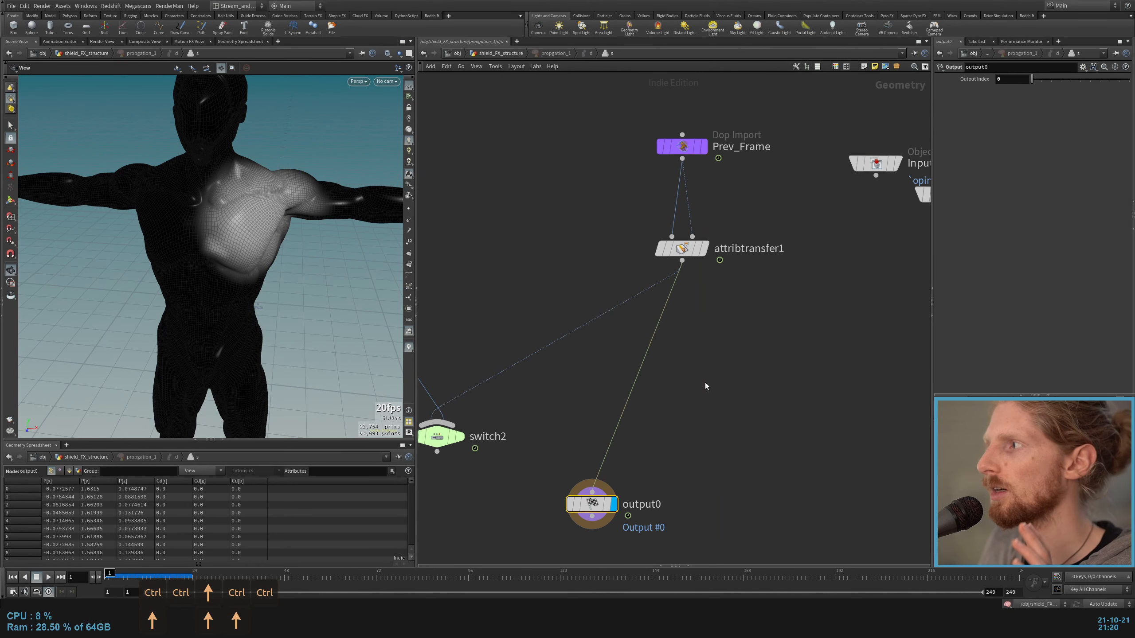
drag(597, 180, 715, 263)
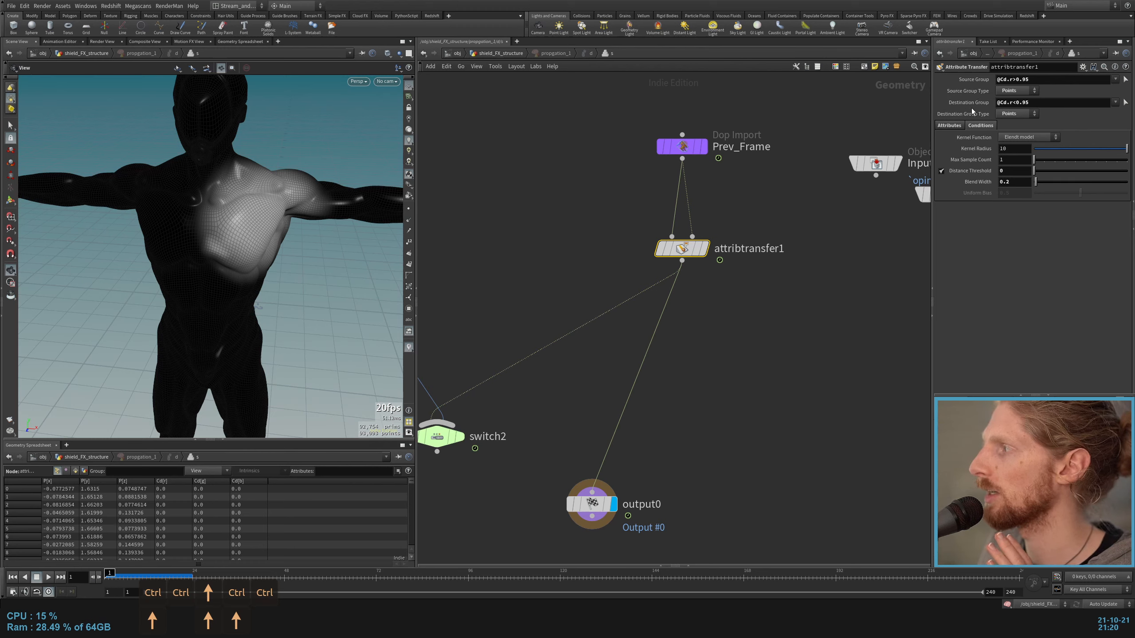
click(1020, 91)
click(1011, 108)
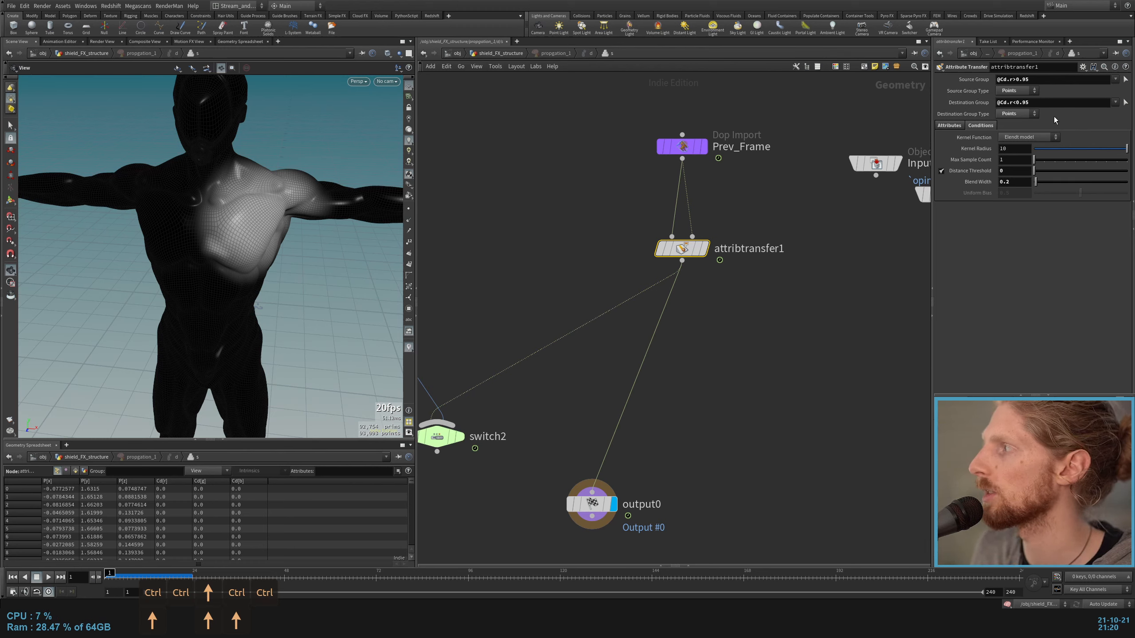
Step: Try attribtransfer1 with empty source and destination groups, and undo the change
drag(997, 79, 1035, 82)
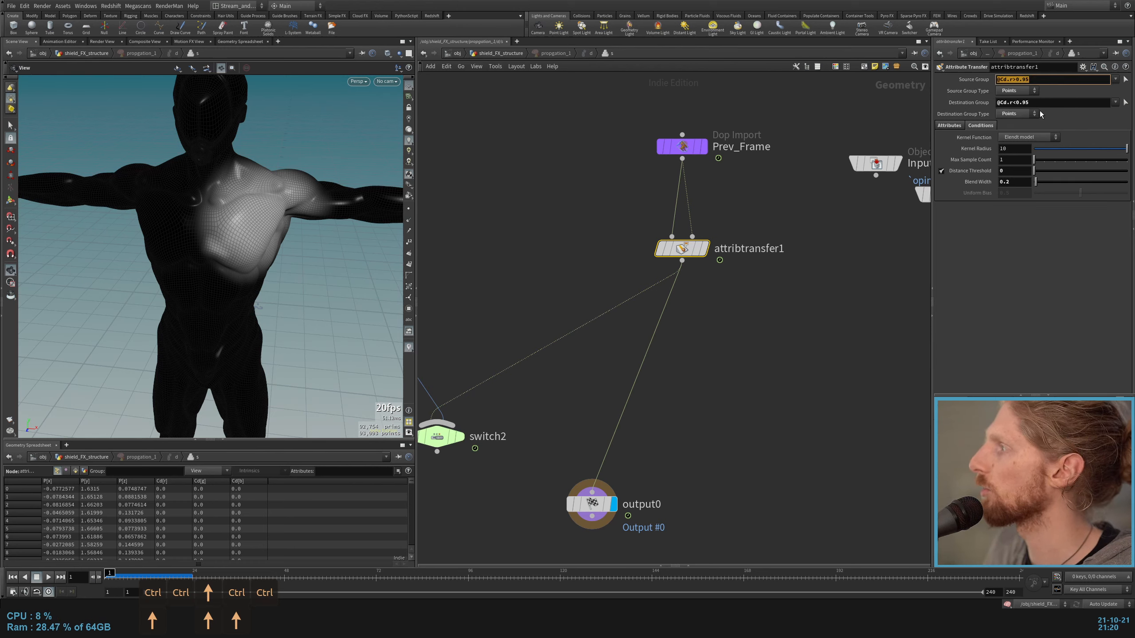
key(u)
key(Return)
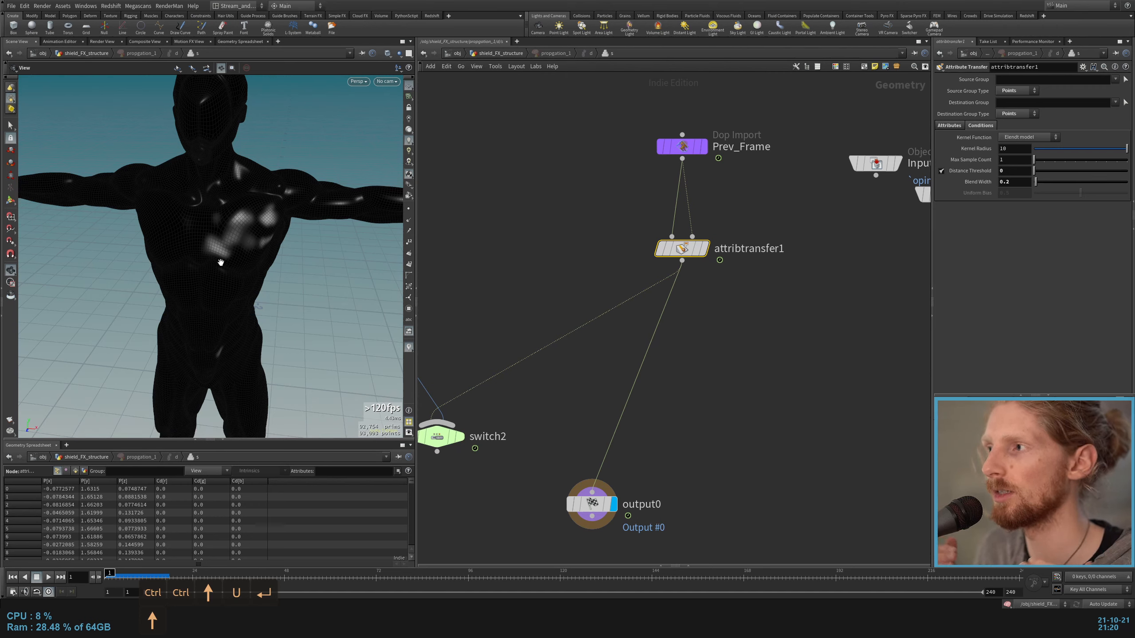
key(ctrl+z)
key(ctrl+z)
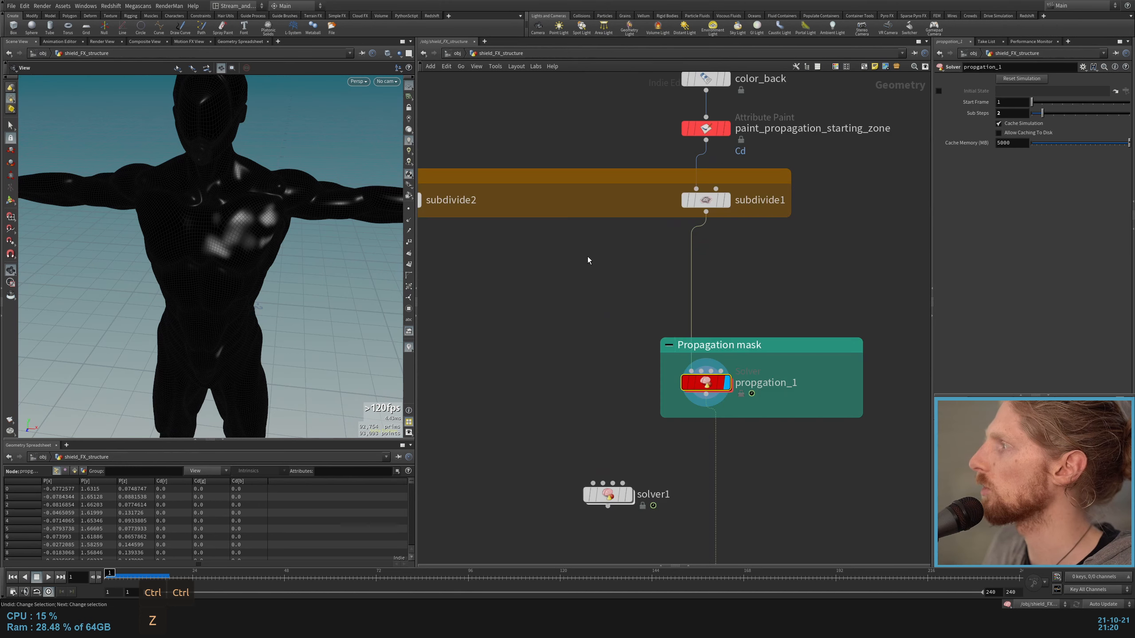
Step: Copy attribtransfer1's source group expression, add a Blast node fed by Prev_Frame and display it
click(1057, 81)
key(ctrl+c)
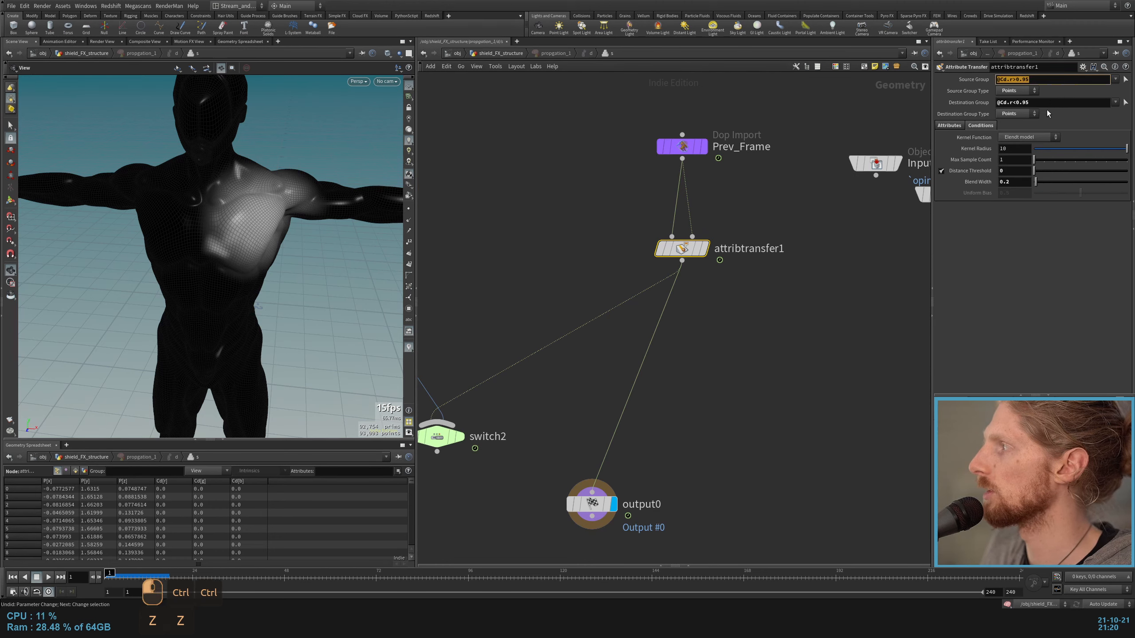
key(Tab)
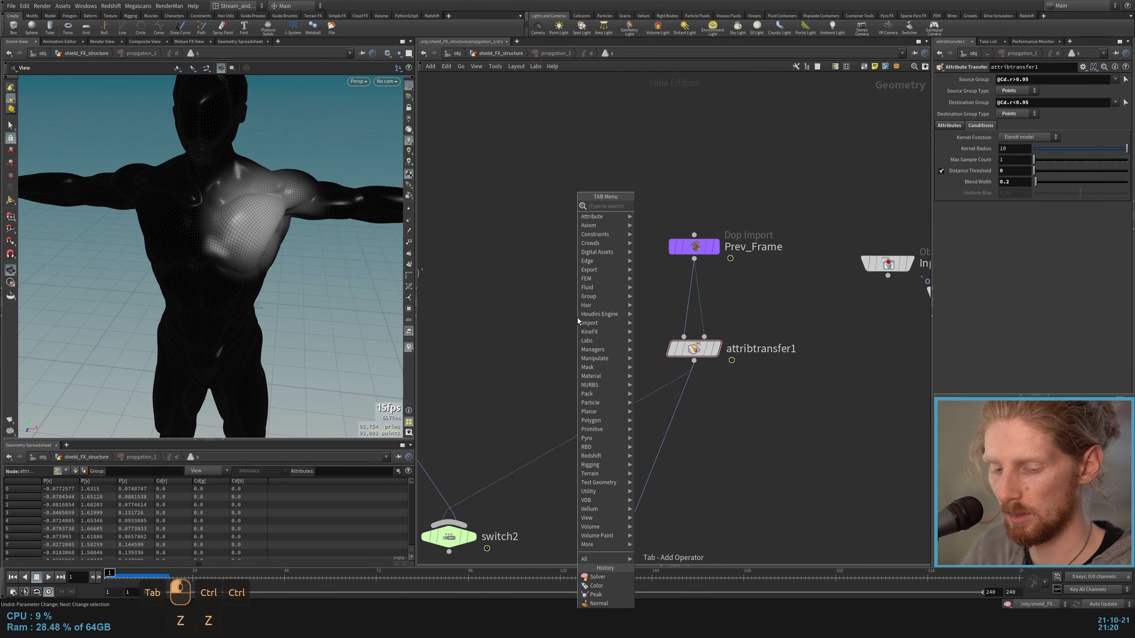
text(blast)
key(Return)
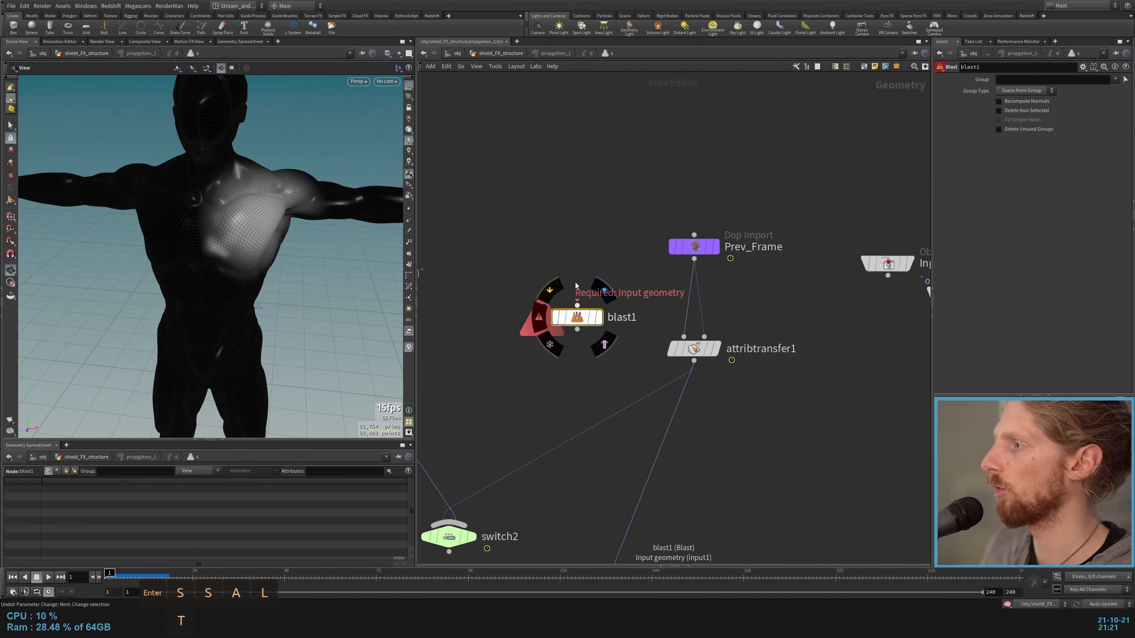
drag(576, 305, 694, 260)
click(599, 317)
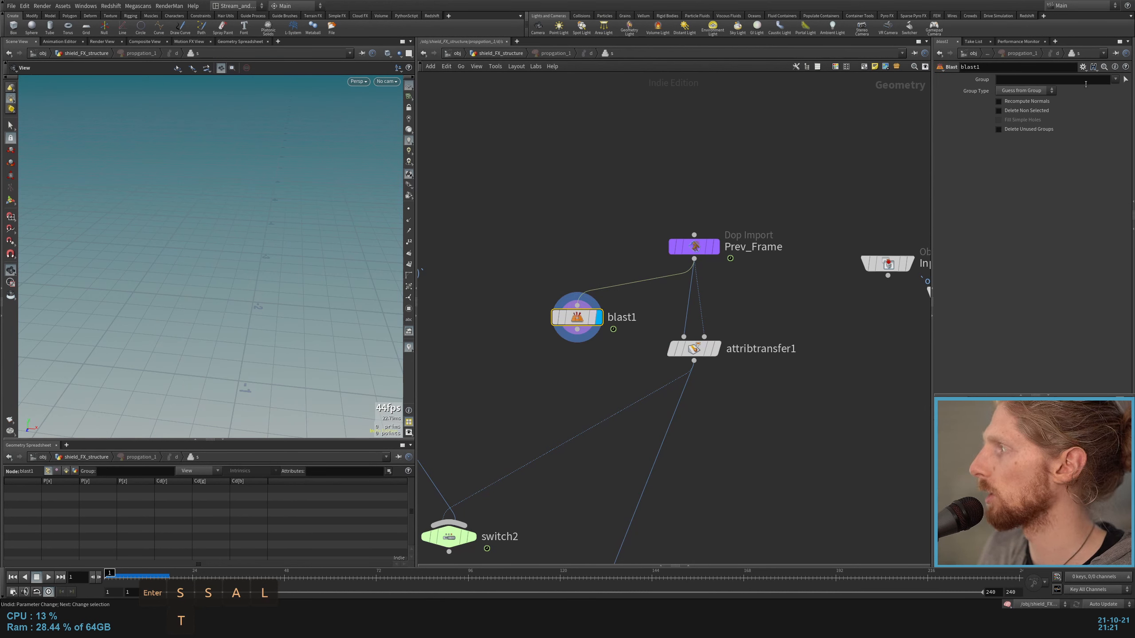
key(ctrl+v)
click(1023, 90)
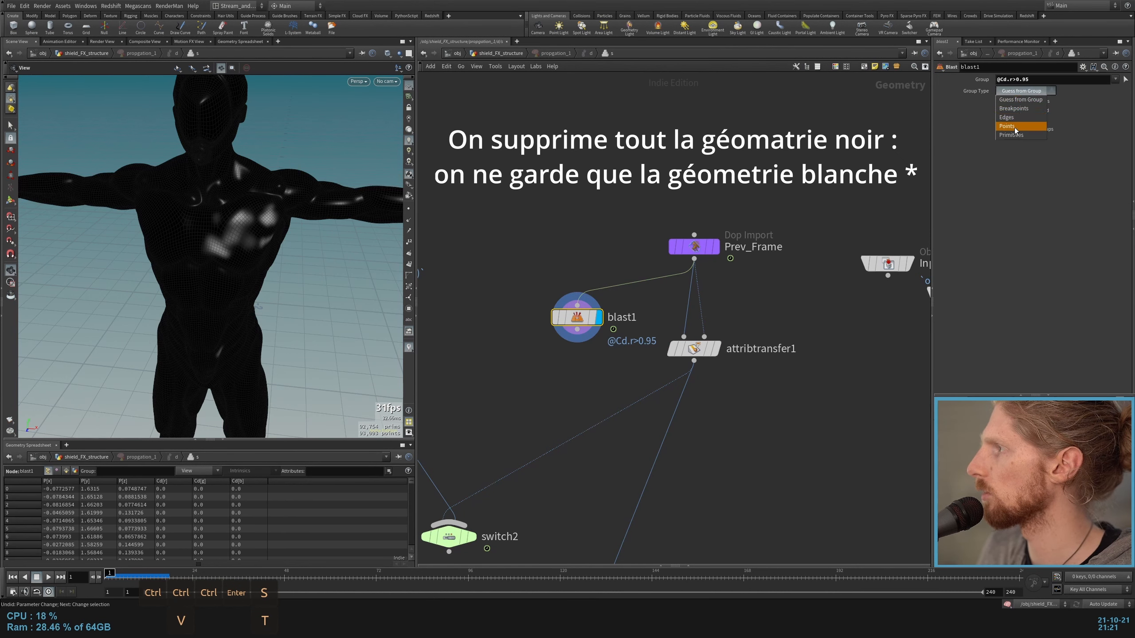
click(1014, 126)
Step: Duplicate blast1, turn off Delete Non Selected on the copy, and compare the copy with blast1
alt+drag(577, 318, 491, 317)
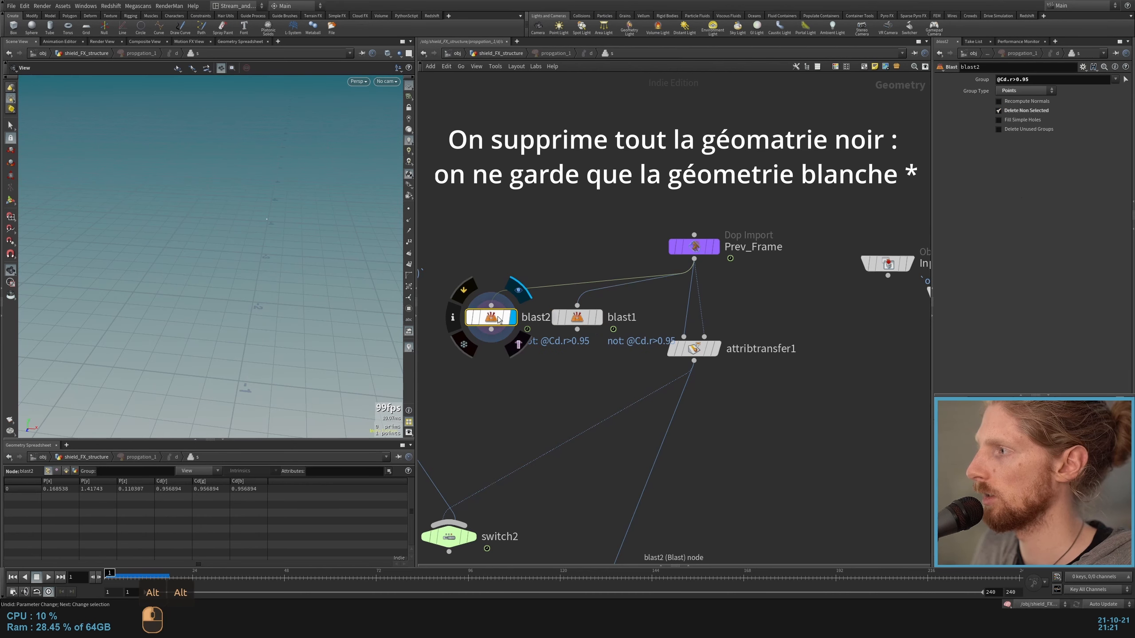
click(1040, 110)
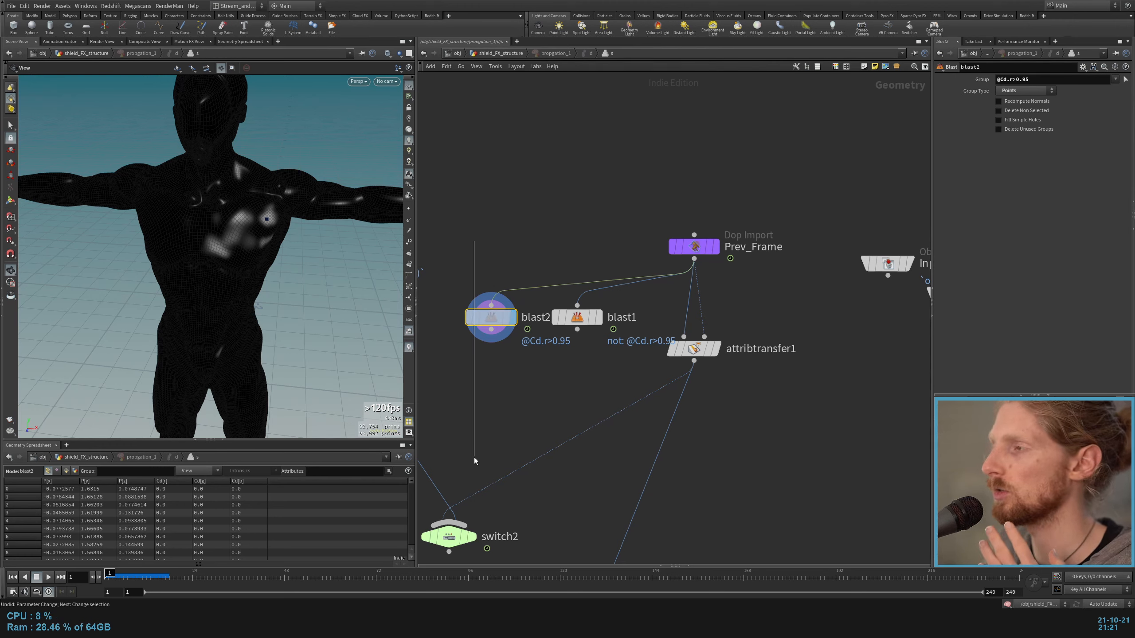
click(601, 323)
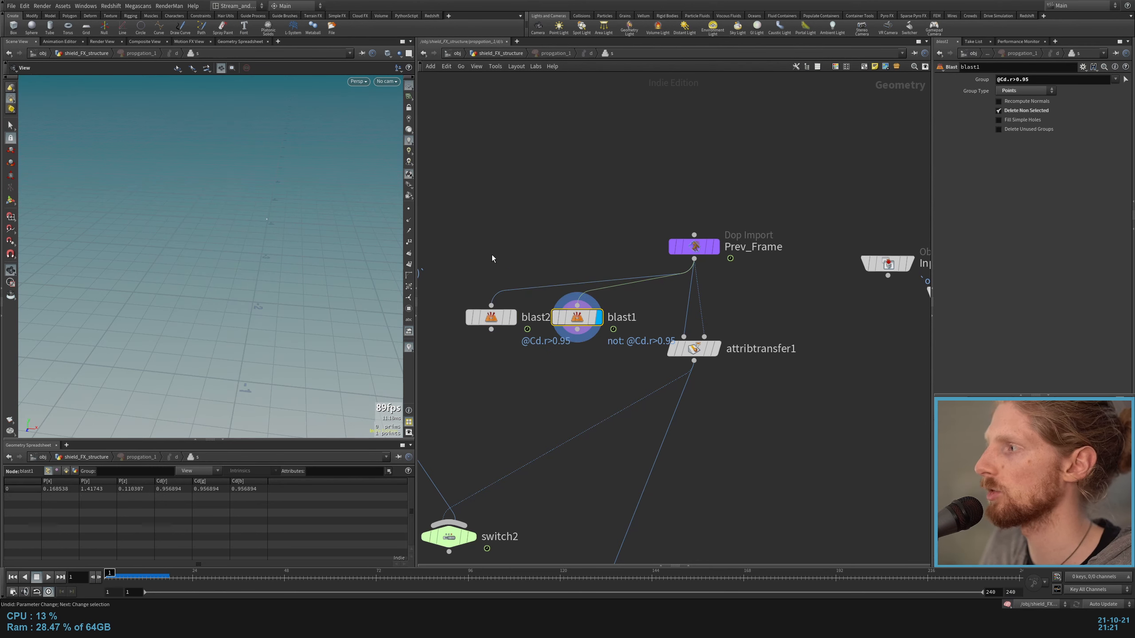
Step: Display attribtransfer1 and connect switch2 to output0 in place of its direct connection
click(714, 349)
click(701, 350)
middle_drag(537, 562, 654, 368)
drag(721, 409, 575, 472)
middle_drag(559, 387, 606, 451)
drag(614, 421, 624, 525)
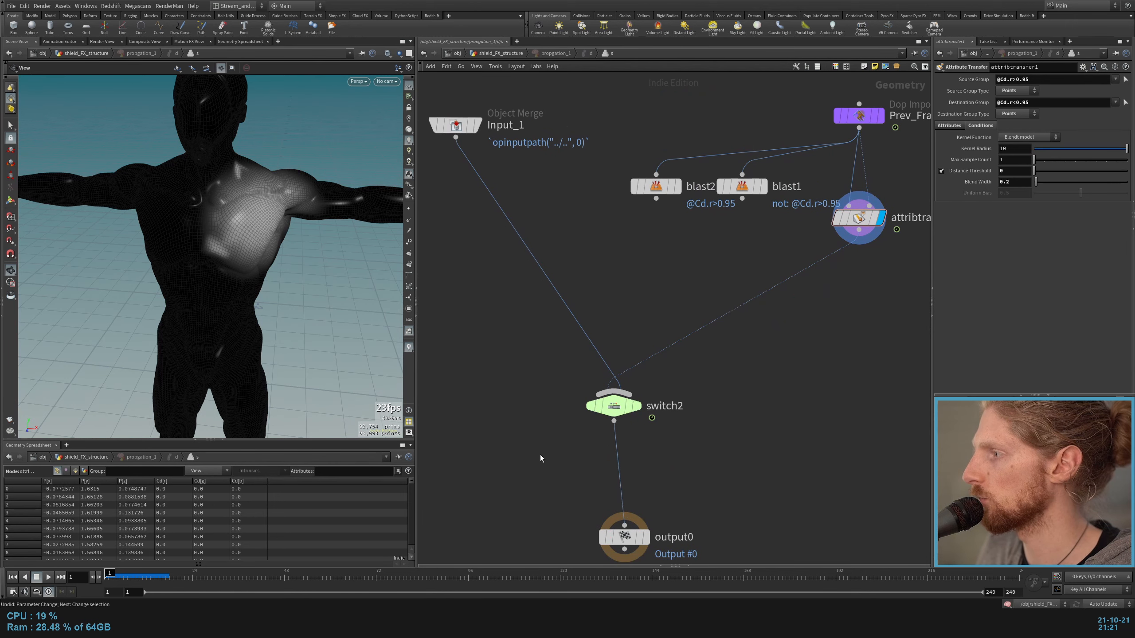
Step: Check the Select Input expression of switch2, and compare Input_1 with the subdivide1 geometry outside the solver
drag(540, 455, 625, 400)
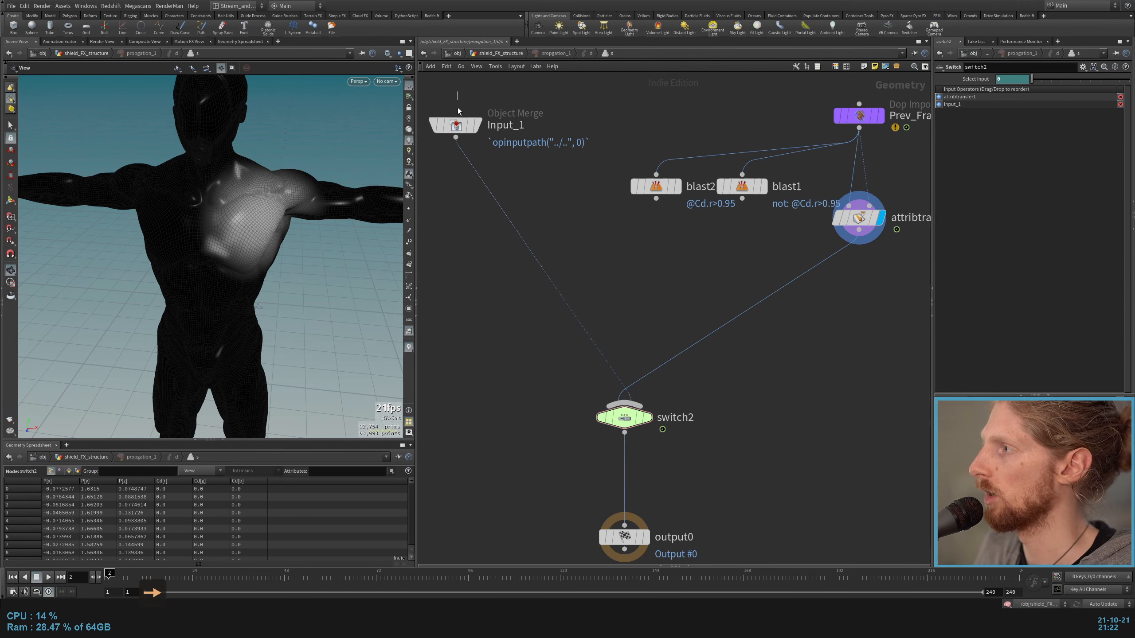
click(456, 120)
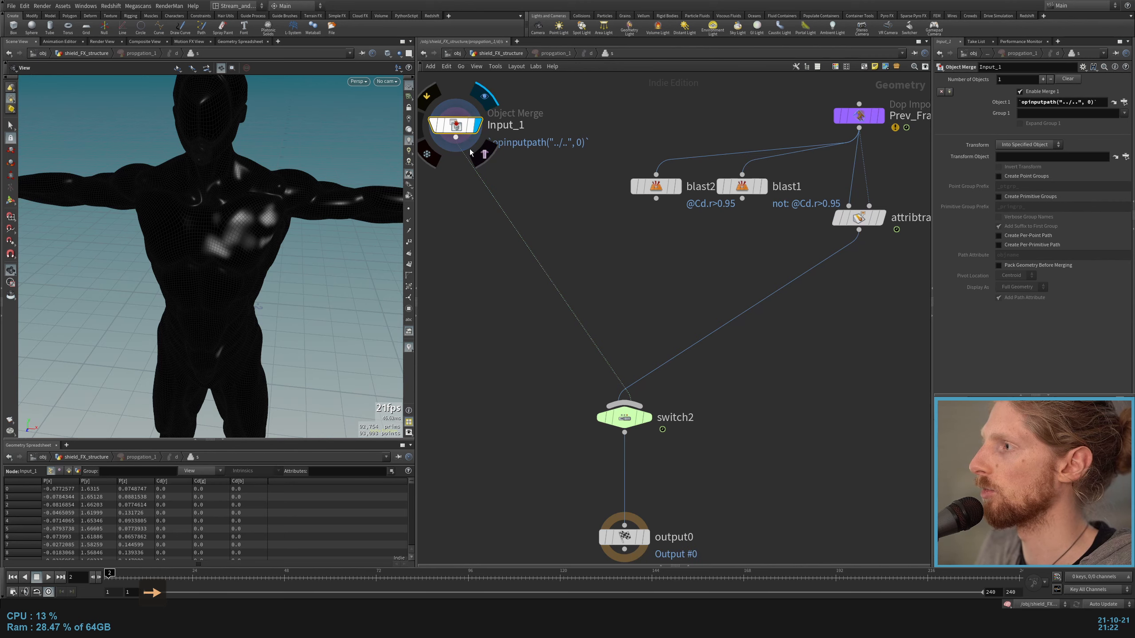
key(u)
click(726, 200)
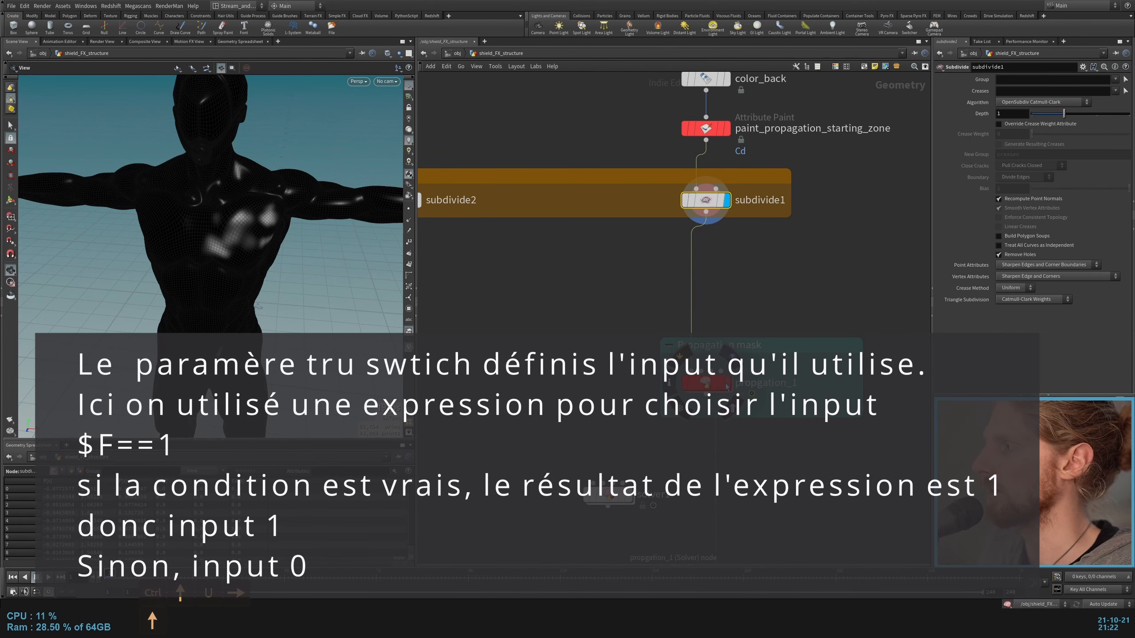
Step: Go in and out of the propgation_1 solver to compare Input_1 with the solver's result
double_click(704, 382)
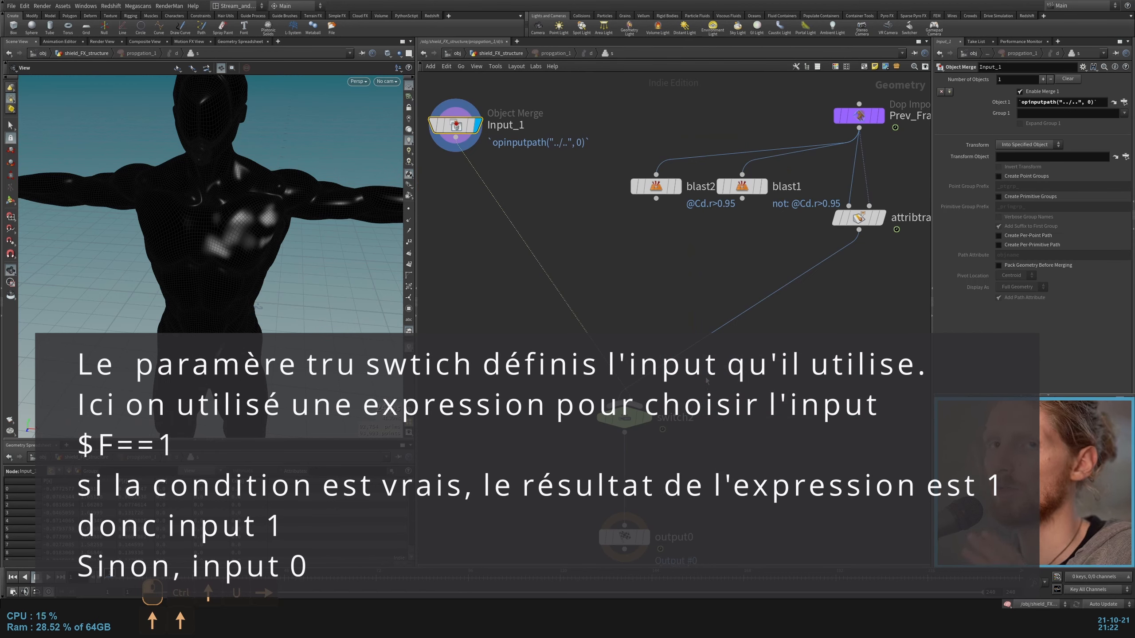
key(u)
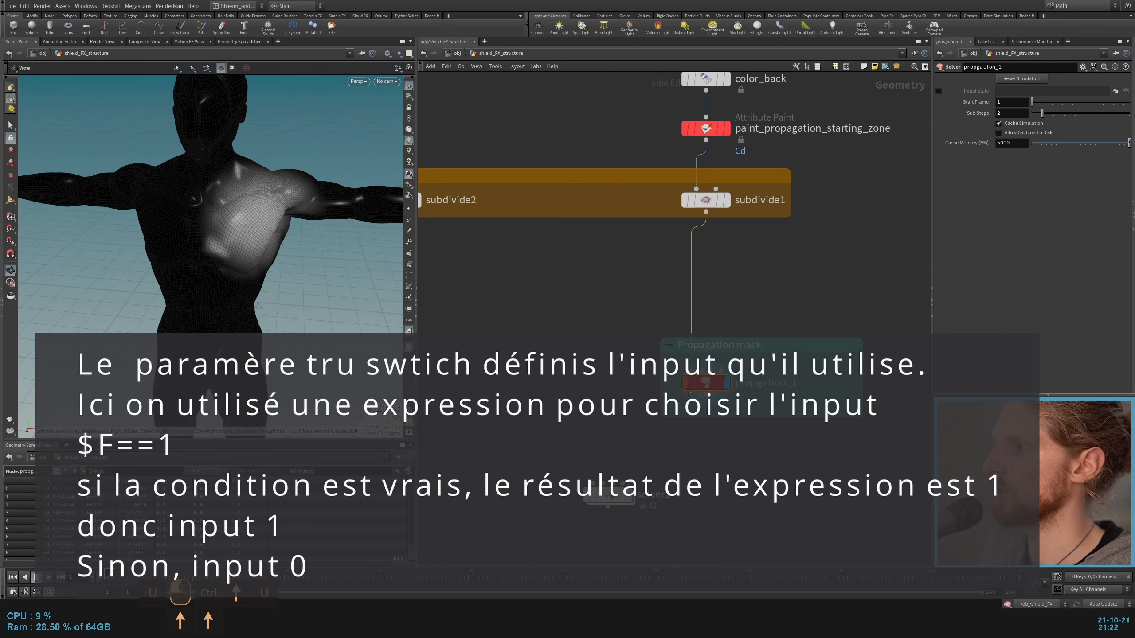
double_click(703, 382)
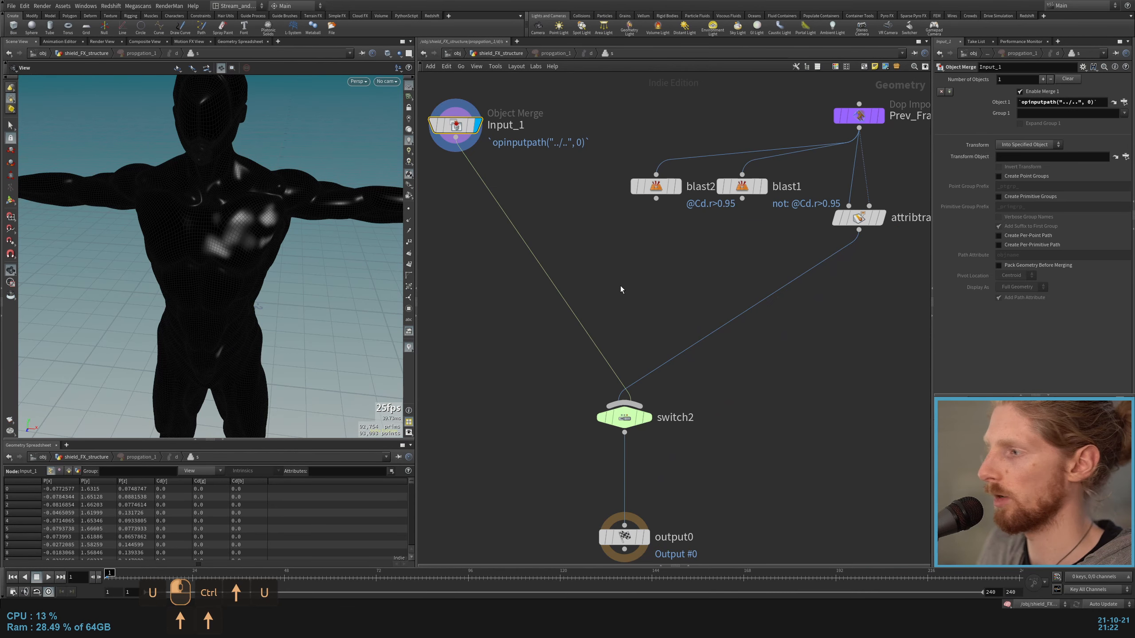
key(u)
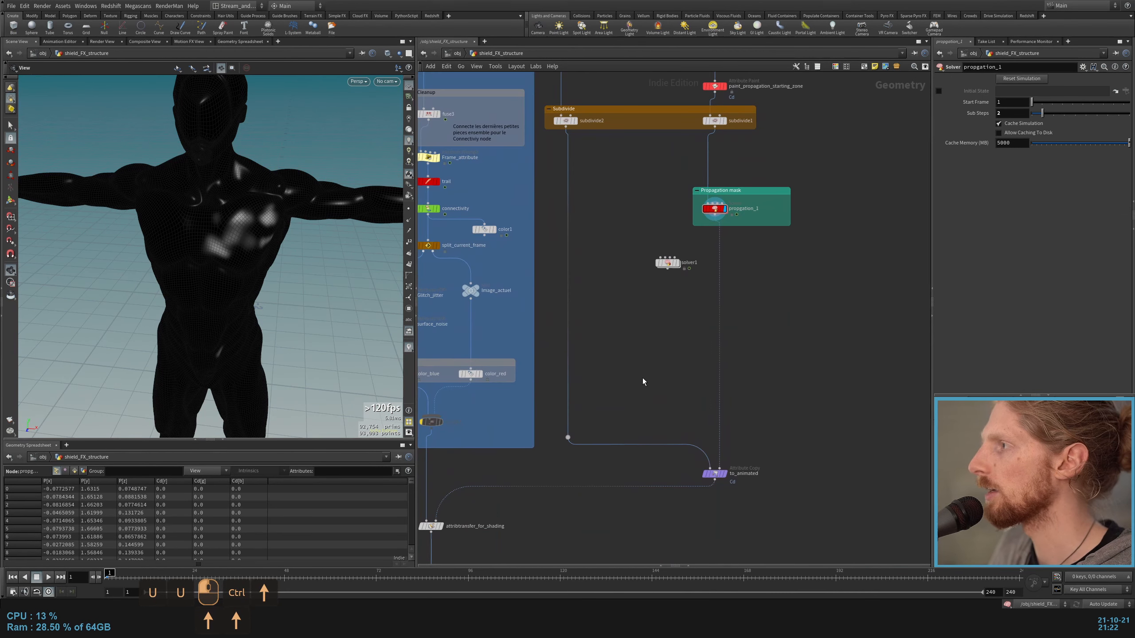
Step: Display the to_animated Attribute Copy node and trace the two branches feeding it in the shield_FX_structure network
scroll(642, 378, down, 2)
middle_drag(682, 210, 663, 279)
drag(623, 295, 751, 325)
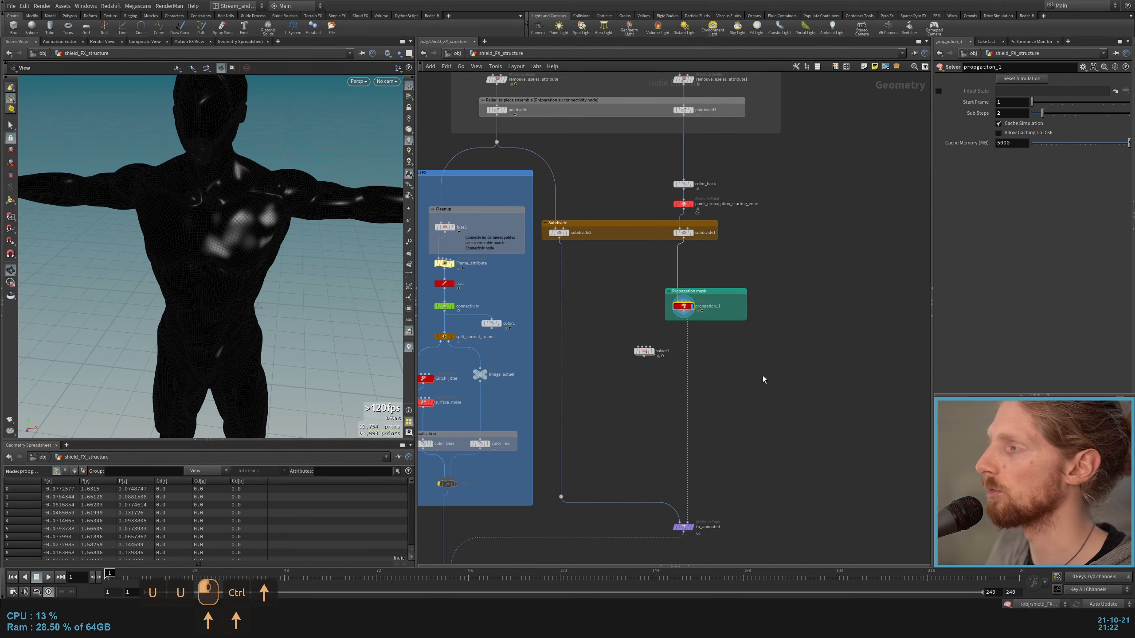
middle_drag(763, 379, 788, 304)
click(709, 451)
drag(147, 268, 248, 242)
middle_drag(616, 108, 668, 285)
scroll(667, 284, up, 1)
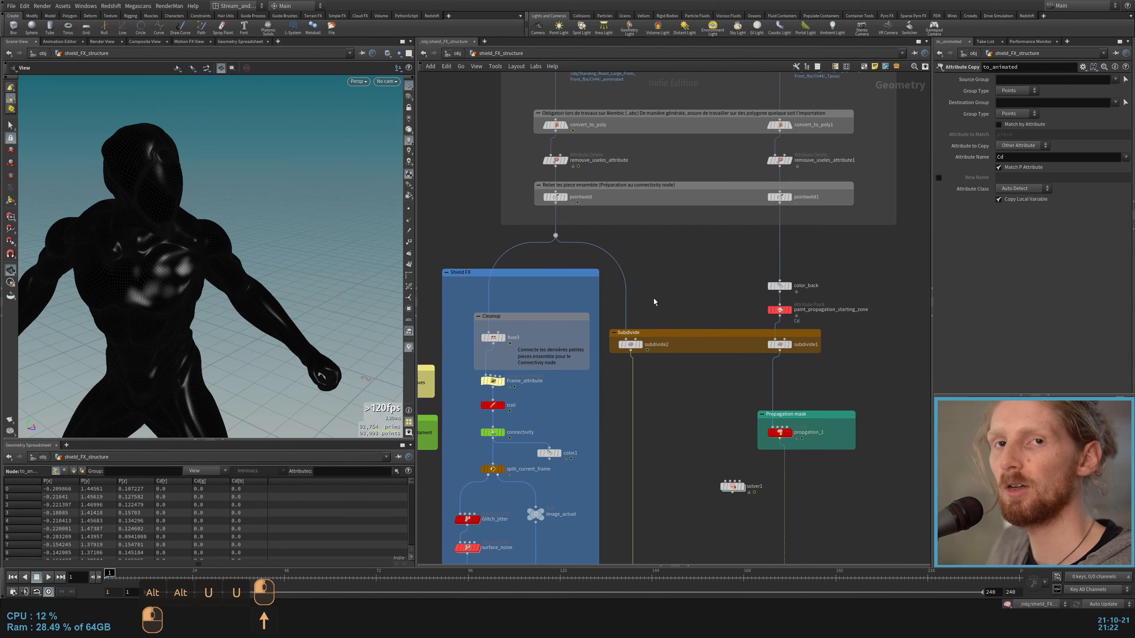
scroll(658, 313, up, 2)
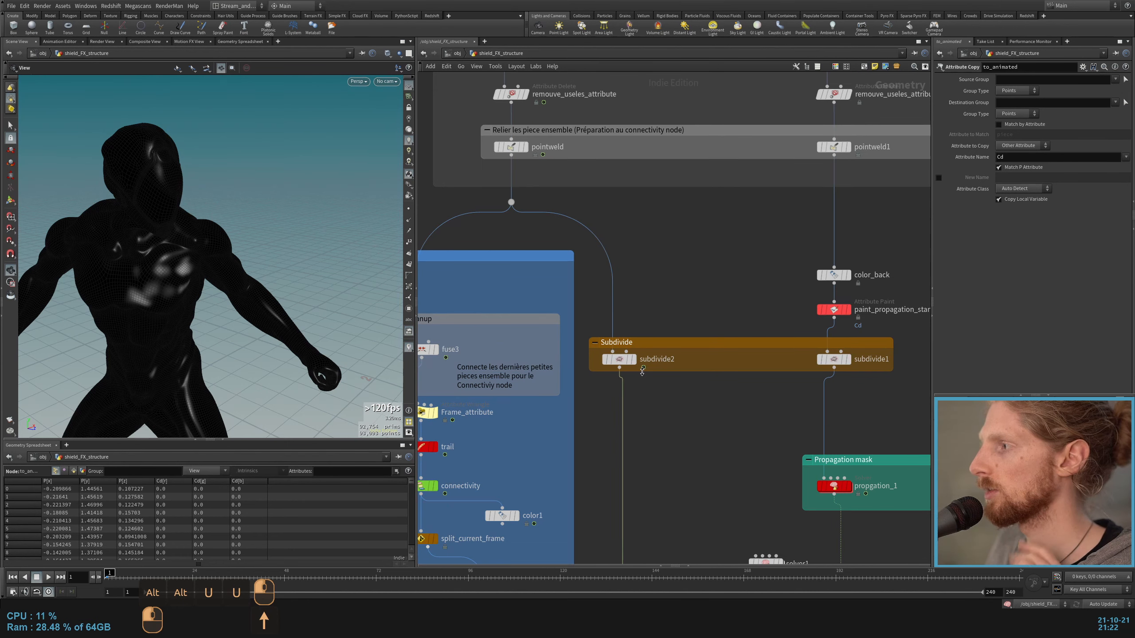
Step: Display subdivide1 and subdivide2 in turn to compare the static and animated bodies
click(845, 360)
click(841, 360)
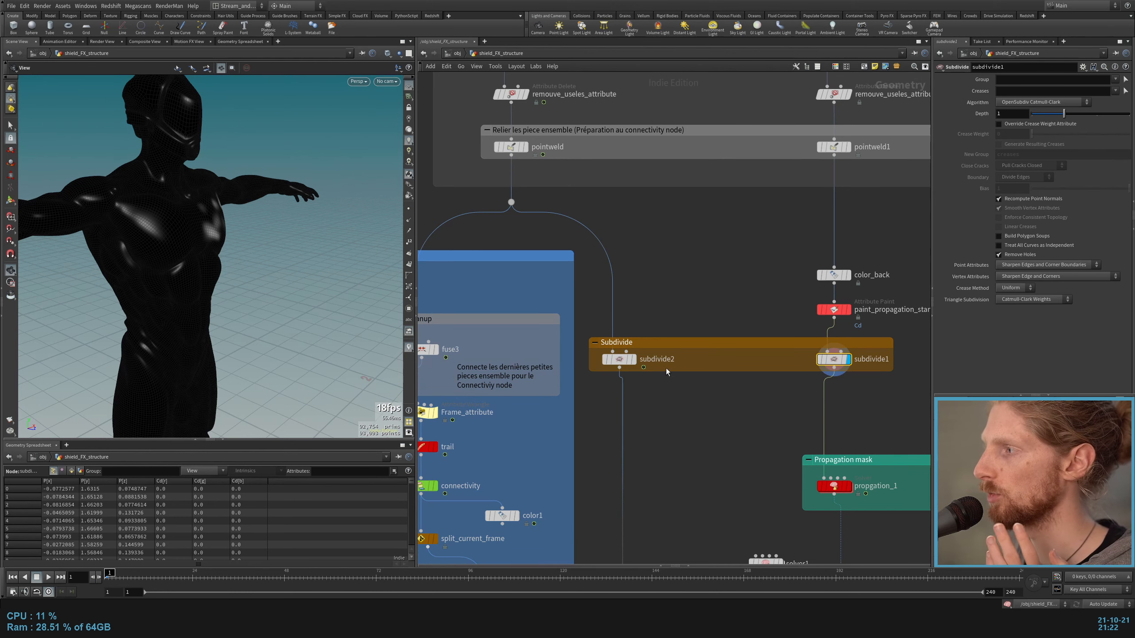
click(633, 359)
click(618, 359)
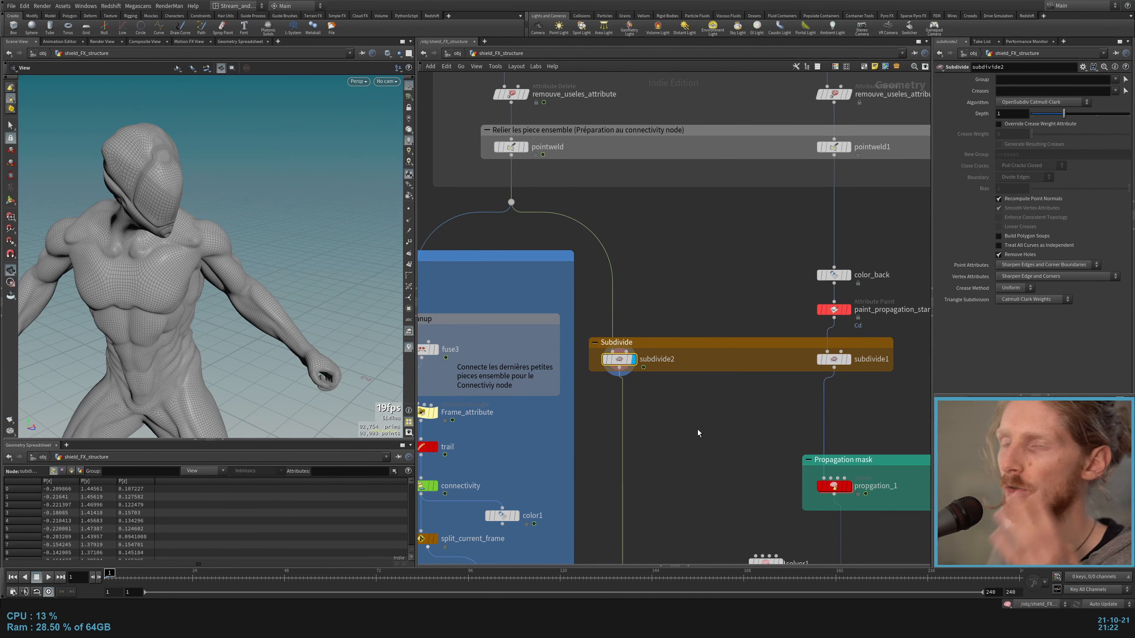
Step: Display to_animated and play the color propagation on the animated body
middle_drag(718, 426, 659, 184)
scroll(659, 184, down, 5)
click(729, 416)
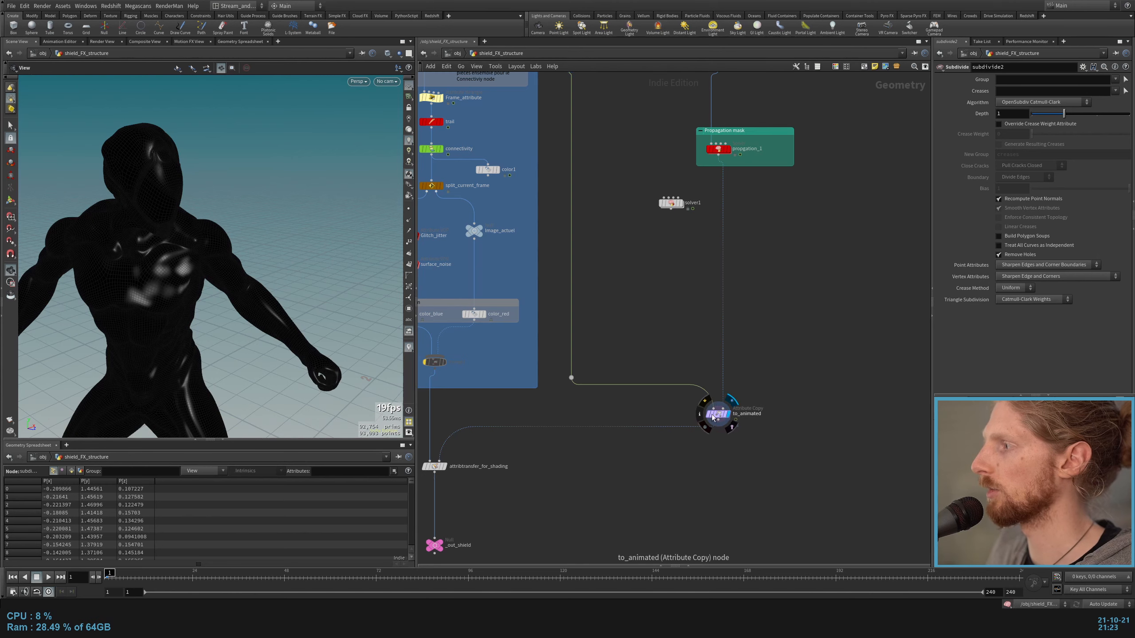
scroll(702, 414, up, 4)
drag(897, 355, 597, 484)
scroll(638, 449, down, 6)
alt+drag(158, 225, 200, 222)
key(Up)
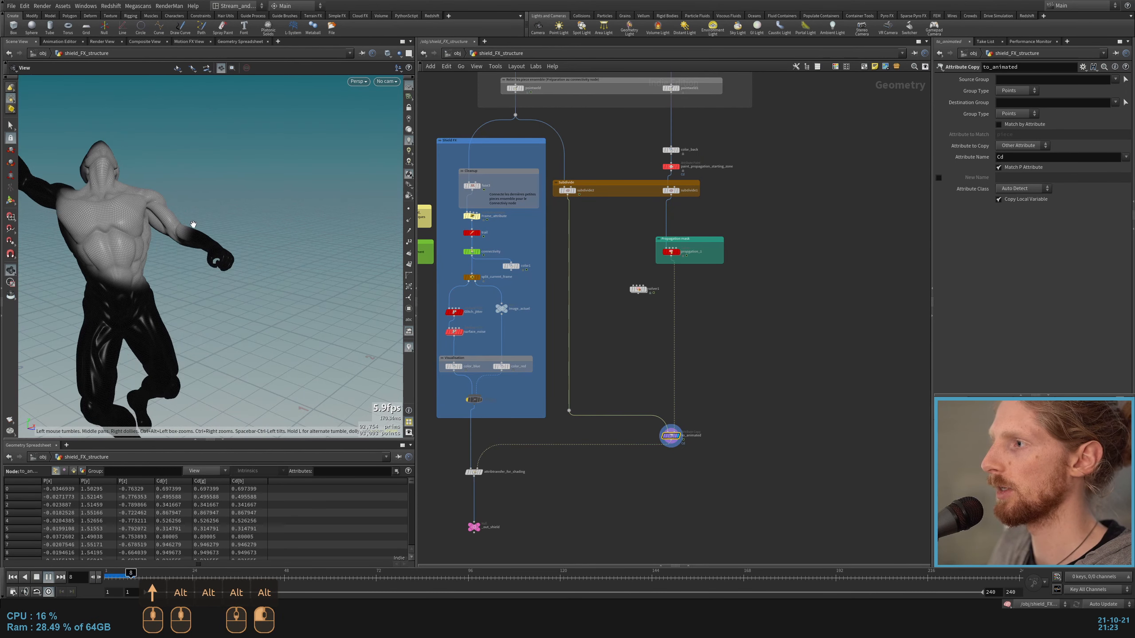
key(Up)
Step: Display the node joining the color_blue and color_red branches at the end of the Shield FX section
scroll(618, 459, up, 4)
scroll(619, 460, down, 4)
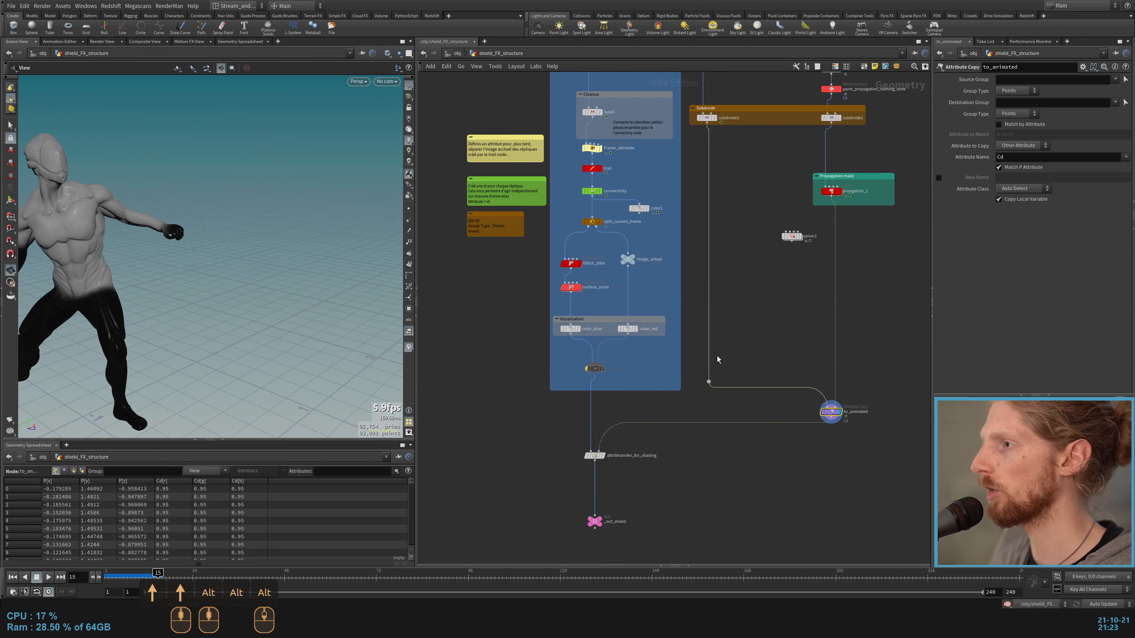
middle_drag(716, 360, 691, 554)
middle_drag(578, 551, 575, 307)
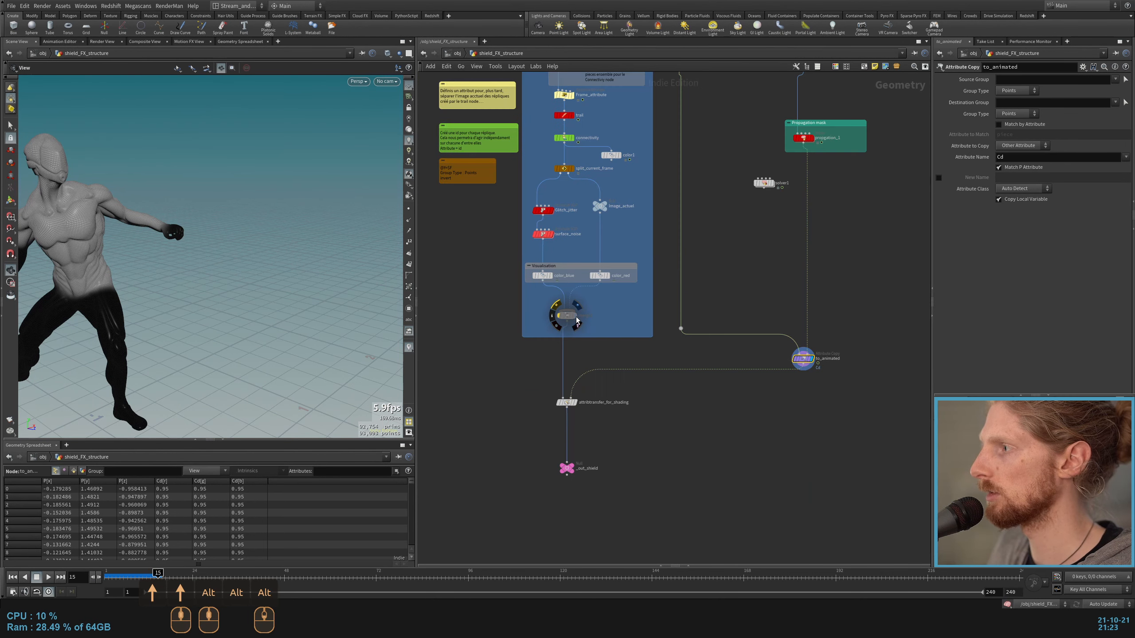
click(577, 305)
Step: Bypass to_animated and display attribtransfer_for_shading
click(814, 348)
click(792, 349)
click(567, 402)
click(577, 403)
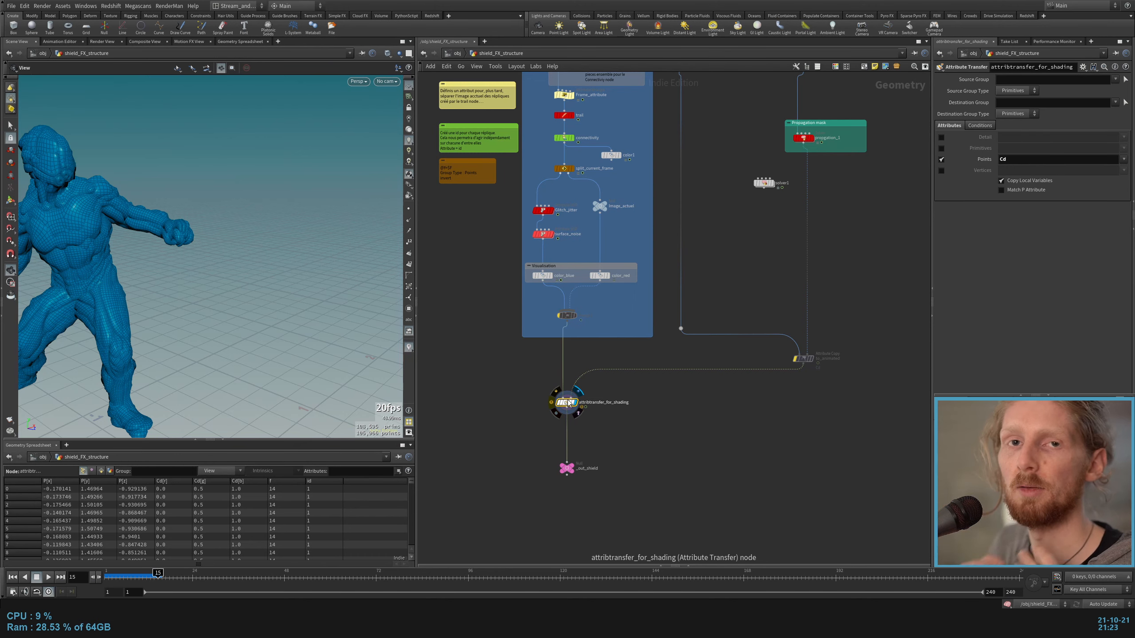
Step: Return to the first frame and play the color transfer of attribtransfer_for_shading with to_animated active
scroll(562, 376, up, 3)
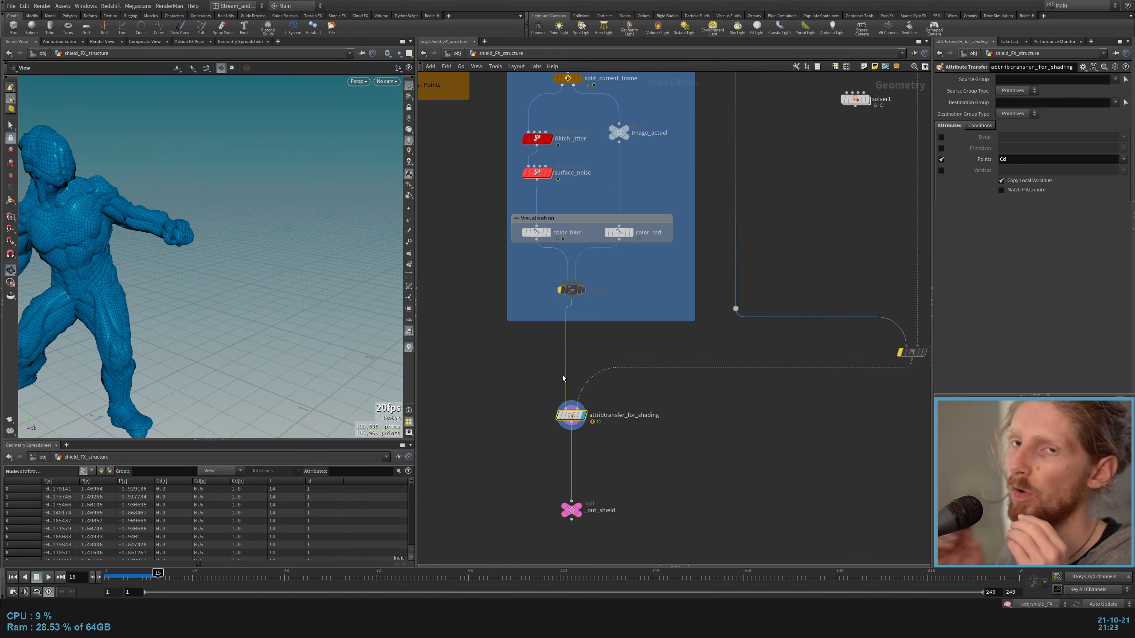
key(ctrl+Up)
key(Up)
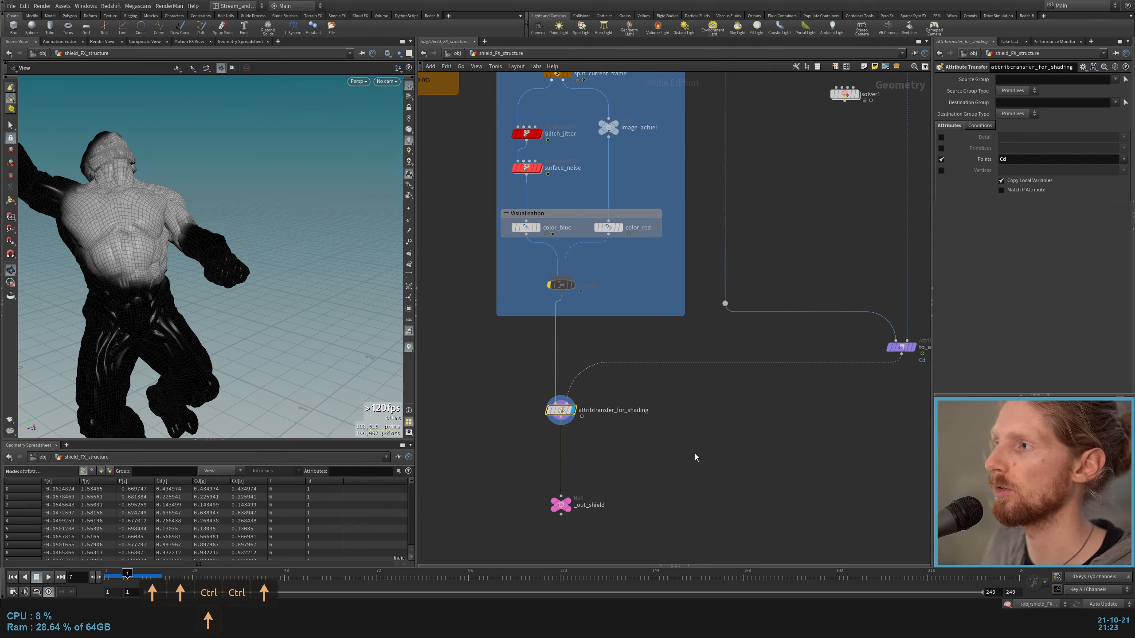
Step: Display the _out_shield null at the end of the branch and frame the whole shield_FX_structure network
key(Down)
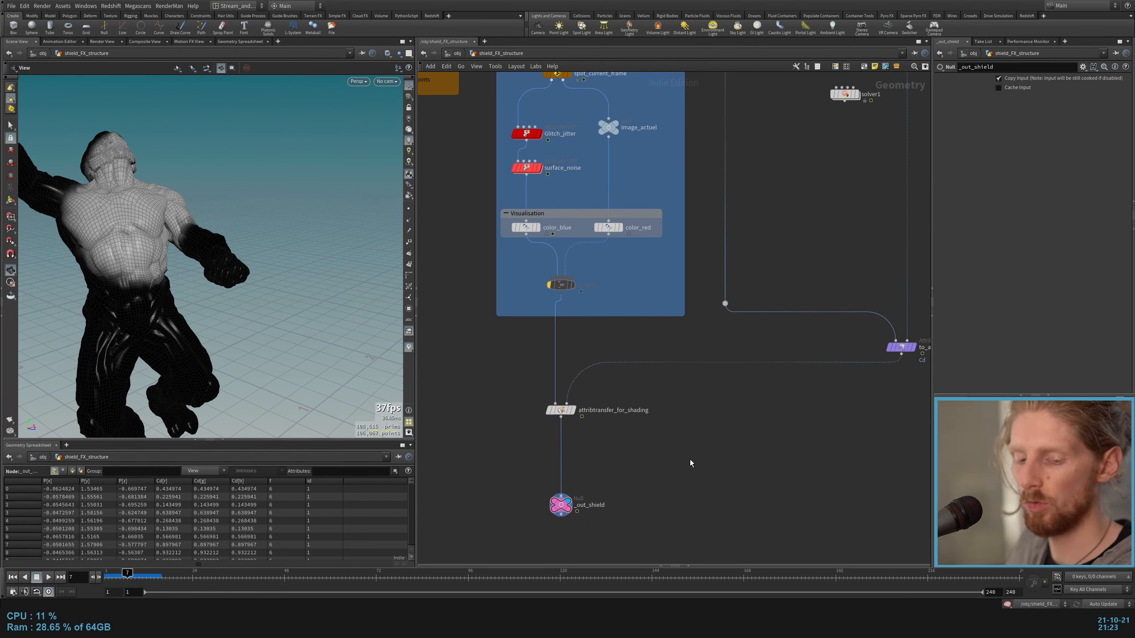
scroll(732, 421, down, 7)
alt+middle_drag(737, 366, 710, 385)
scroll(709, 384, up, 3)
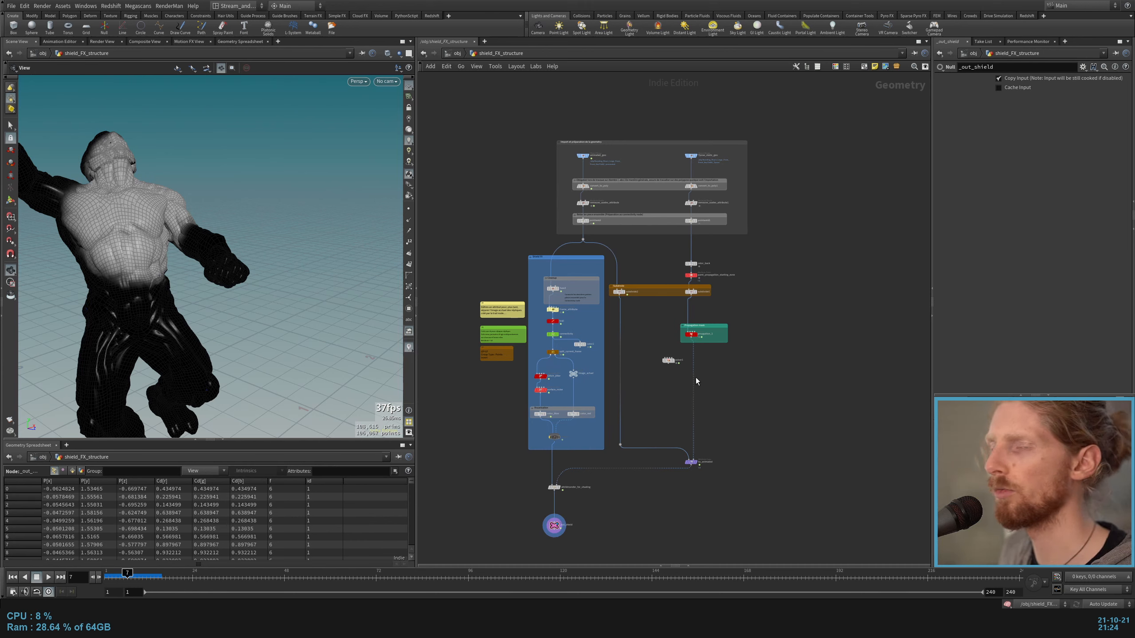
middle_drag(686, 421, 700, 398)
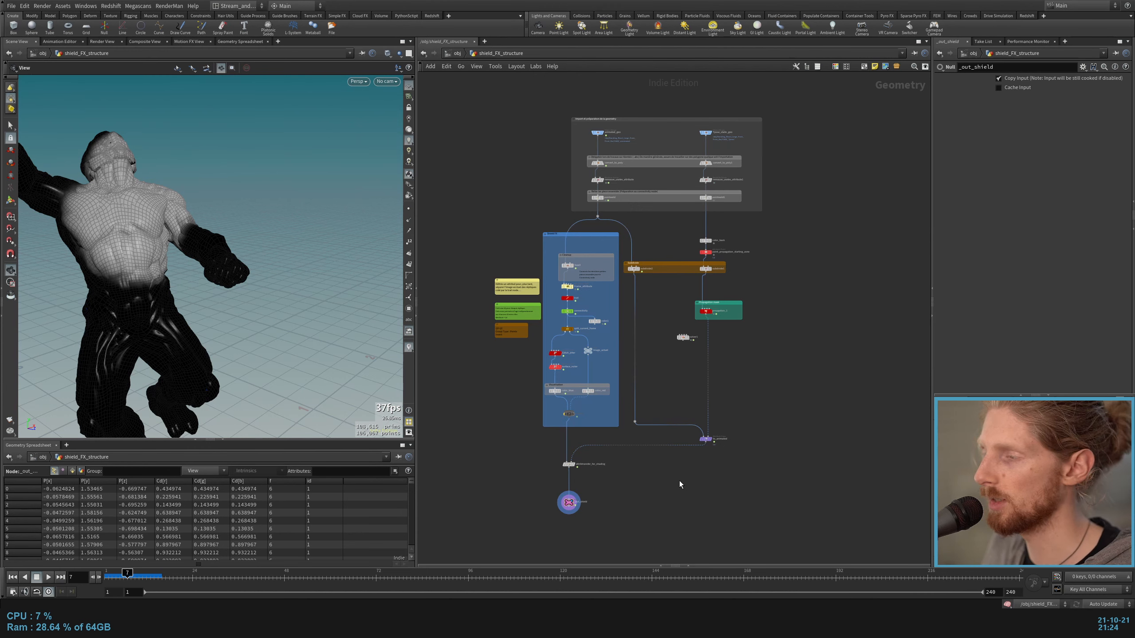
Step: Go up to the object level, enter the full shield_FX network and bring its Shield FX section into view
key(u)
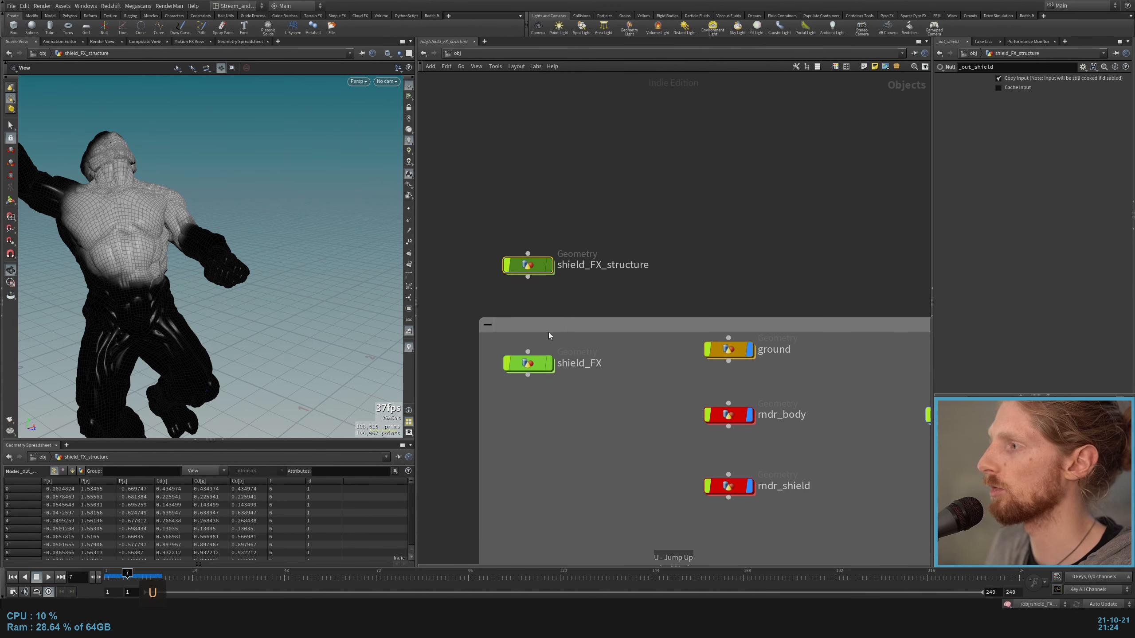
click(527, 363)
key(i)
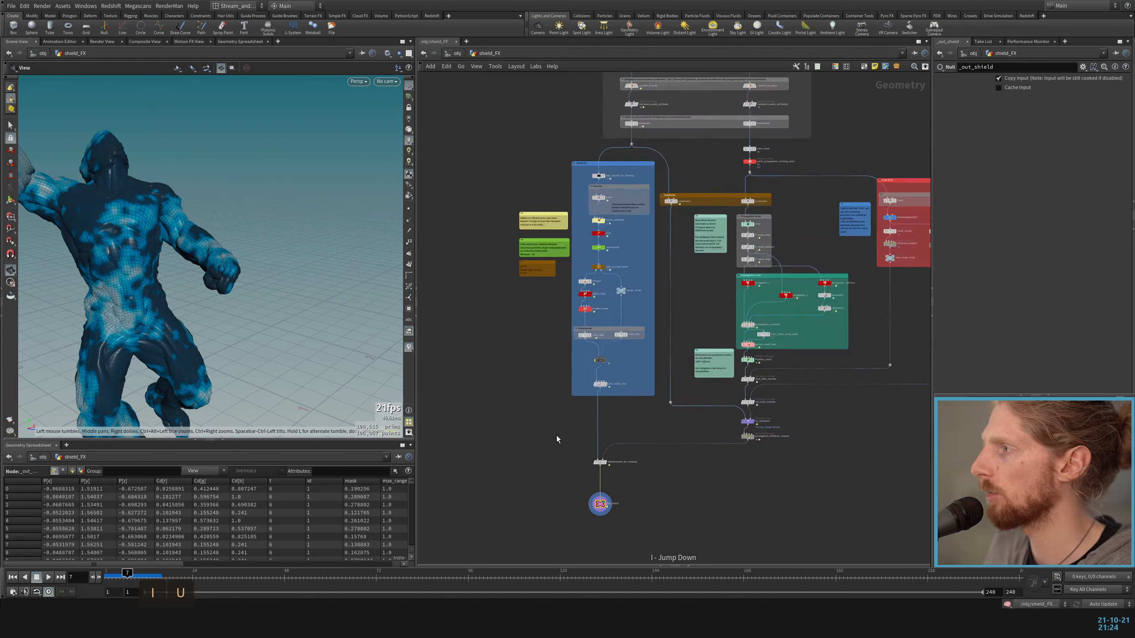
scroll(556, 435, down, 2)
scroll(661, 339, up, 1)
middle_drag(661, 338, 644, 369)
scroll(514, 280, up, 3)
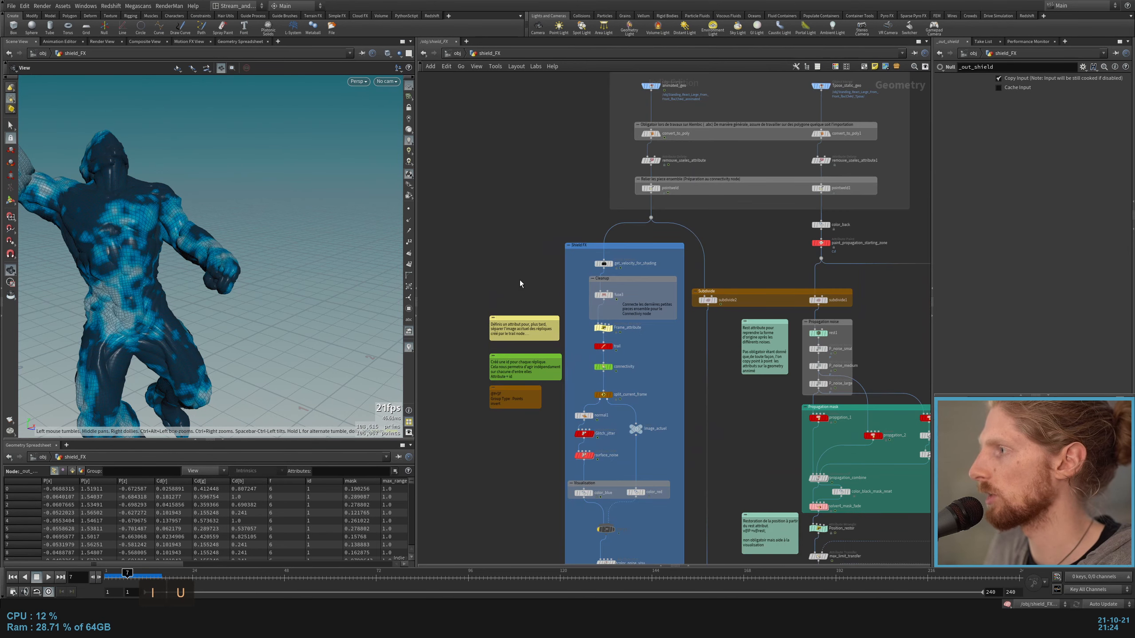
scroll(520, 281, up, 3)
middle_drag(647, 429, 599, 305)
scroll(599, 306, down, 3)
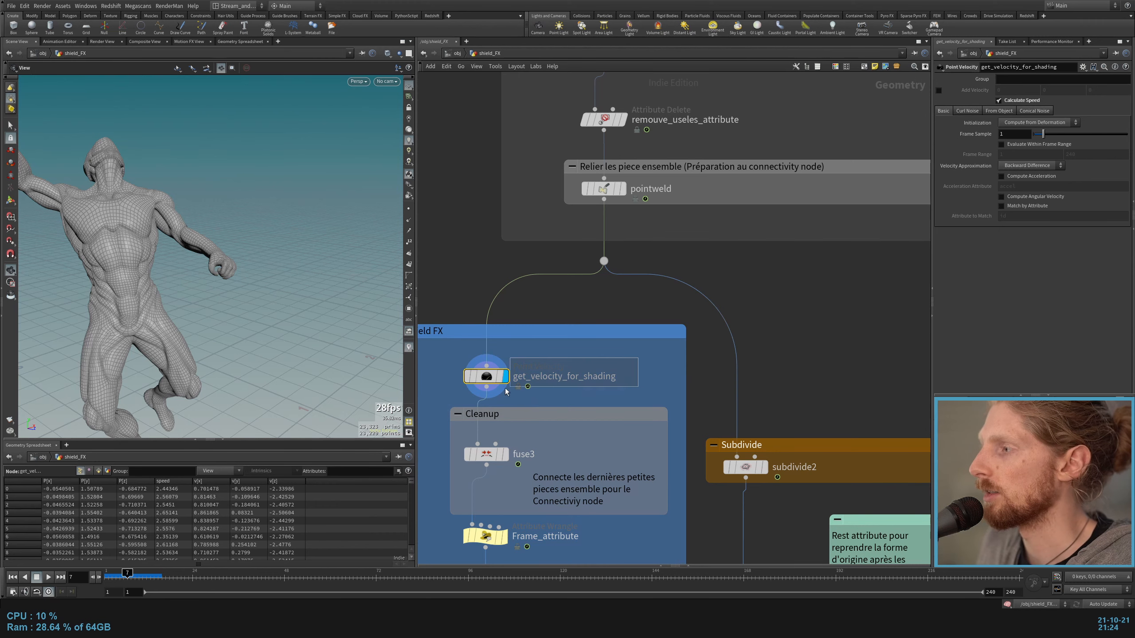
Step: Display get_velocity_for_shading above the Cleanup group in the Shield FX section
mouse_move(483, 383)
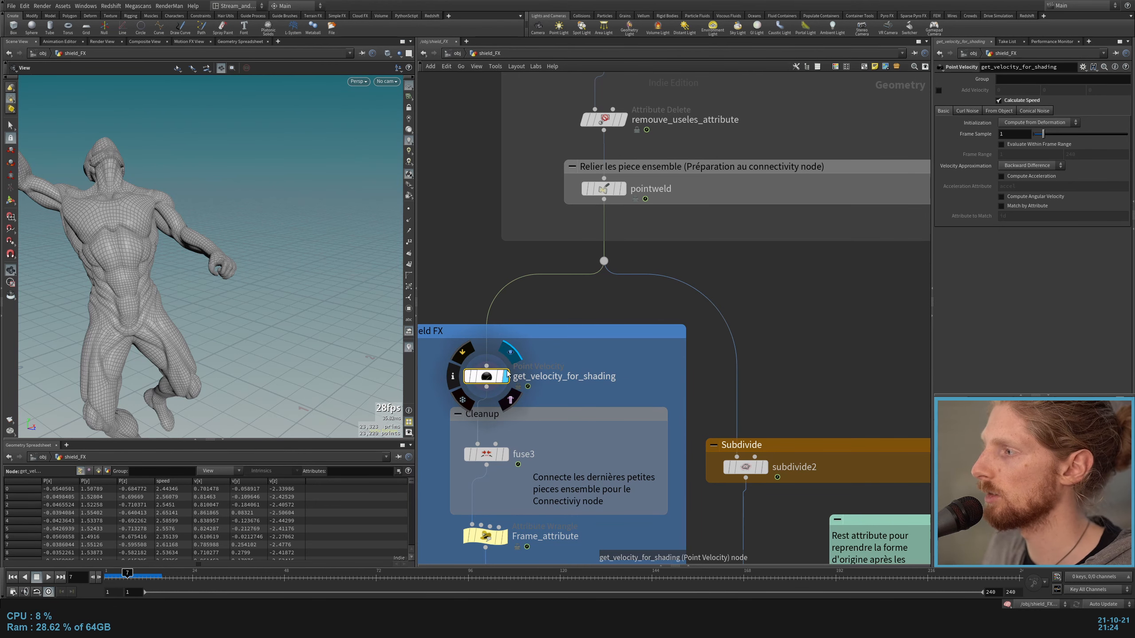
middle_drag(601, 310, 709, 229)
scroll(709, 228, down, 1)
scroll(707, 229, up, 1)
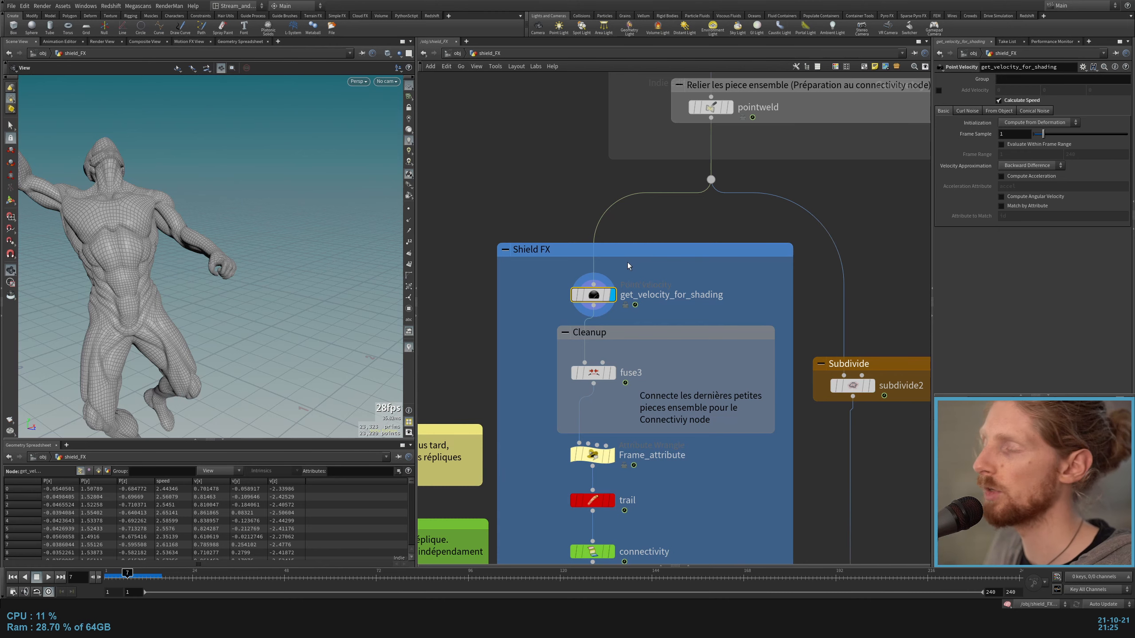
Step: Display color_noise_visu at the end of the Shield FX section and compare it with get_velocity_for_shading
middle_drag(535, 494, 543, 134)
middle_drag(578, 443, 567, 193)
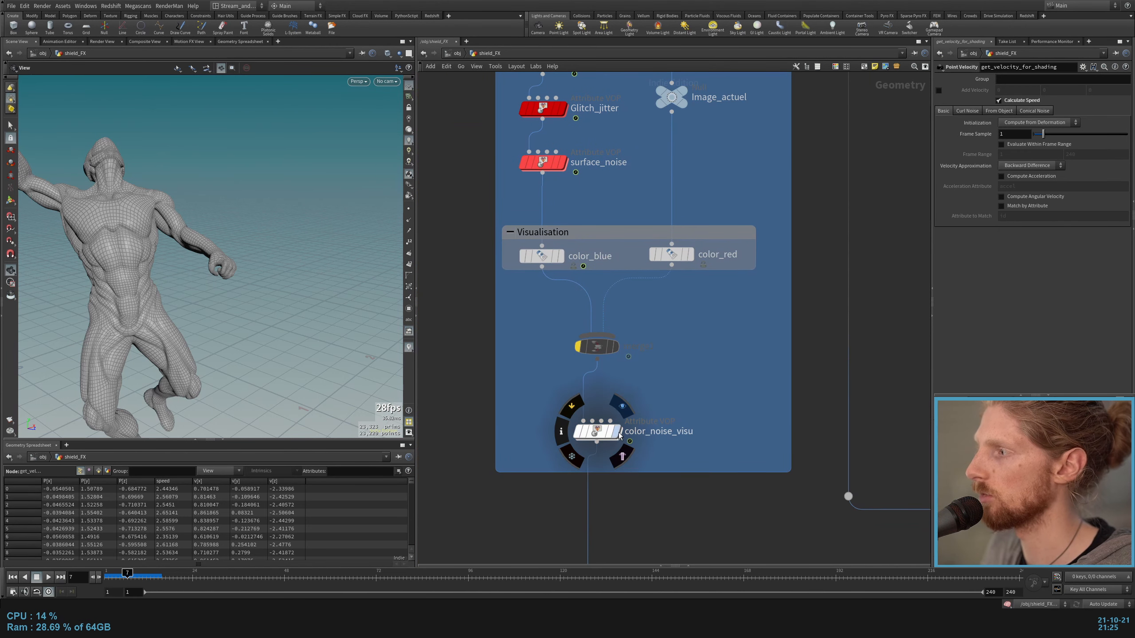
click(616, 432)
click(595, 433)
middle_drag(692, 376, 680, 384)
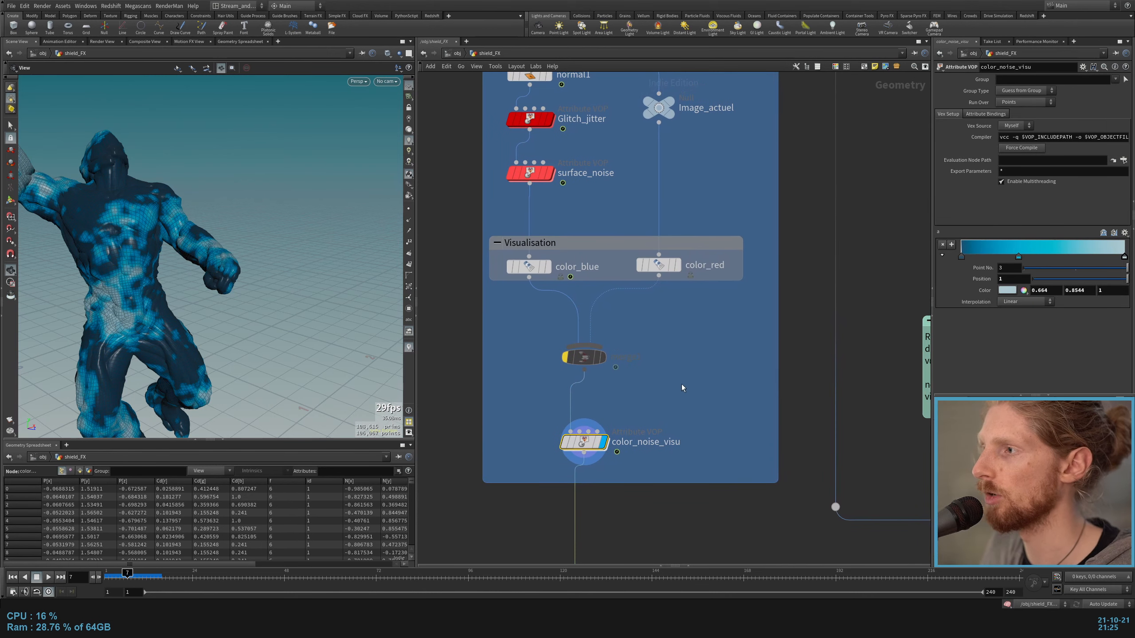
scroll(659, 372, down, 2)
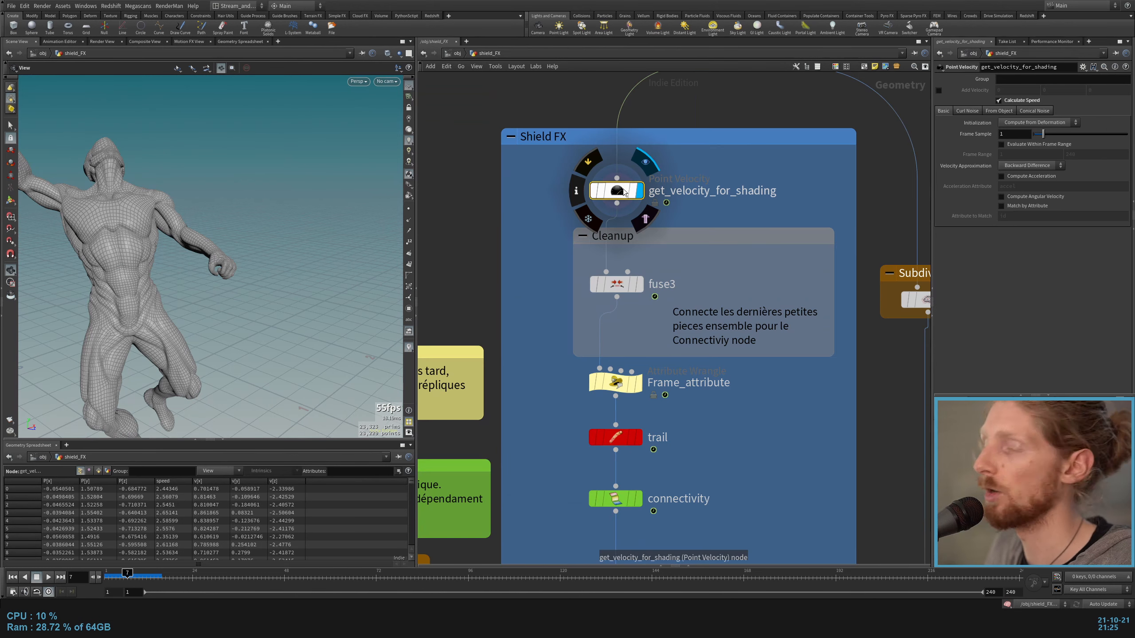
scroll(623, 189, down, 4)
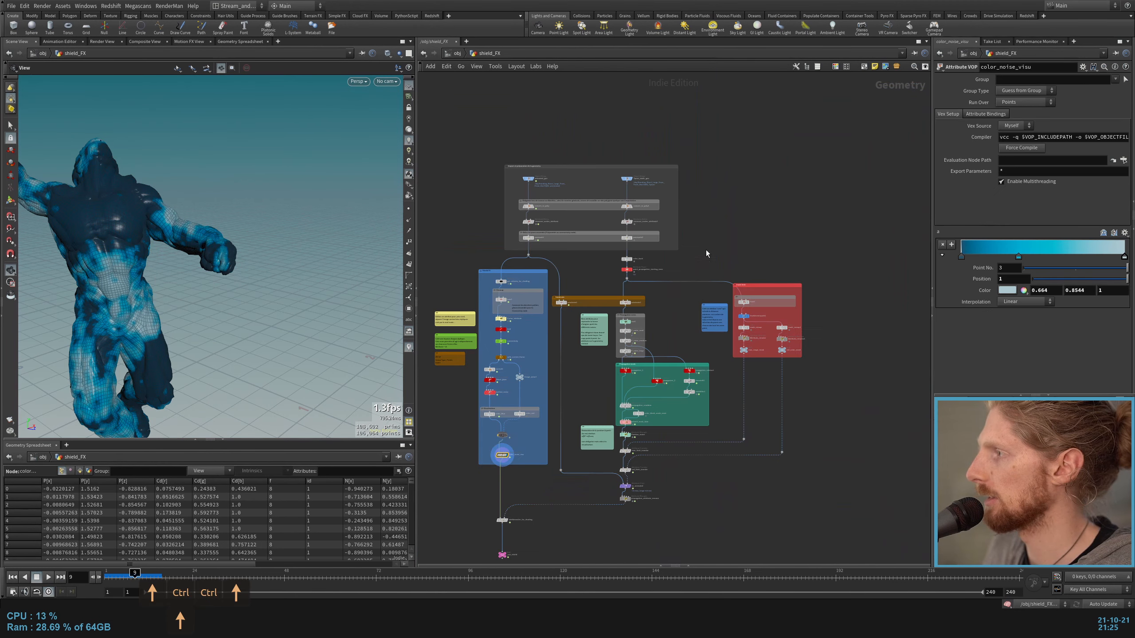
Step: Display propgation_1 in the Propagation mask group and bypass all nodes of the Propagation noise group
scroll(705, 251, up, 4)
middle_drag(647, 338, 692, 245)
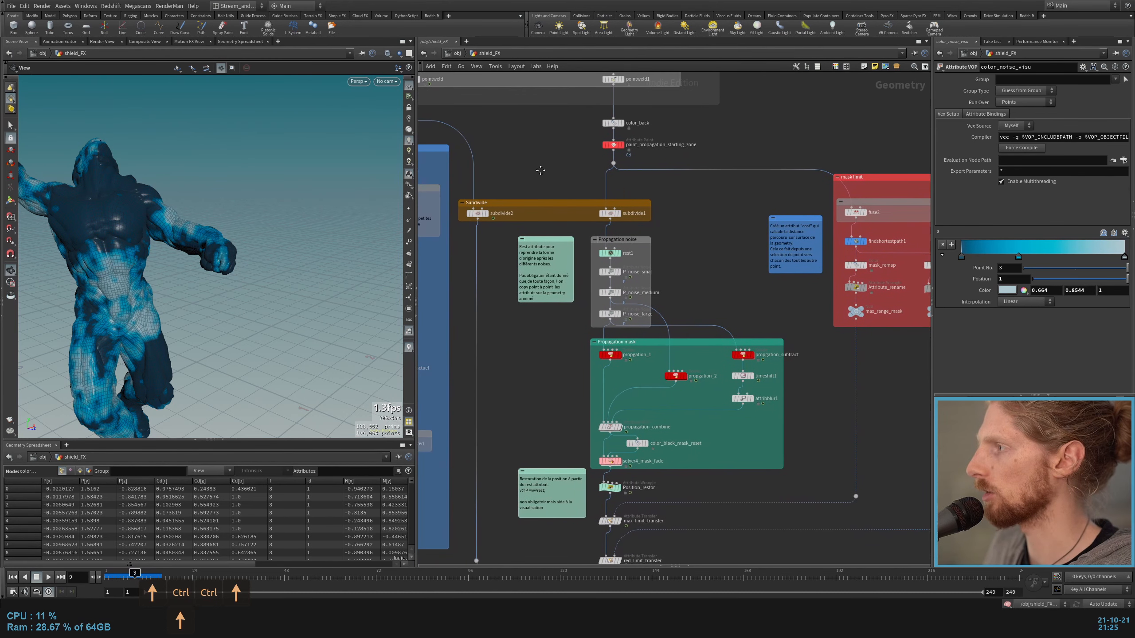
scroll(576, 339, up, 3)
click(584, 371)
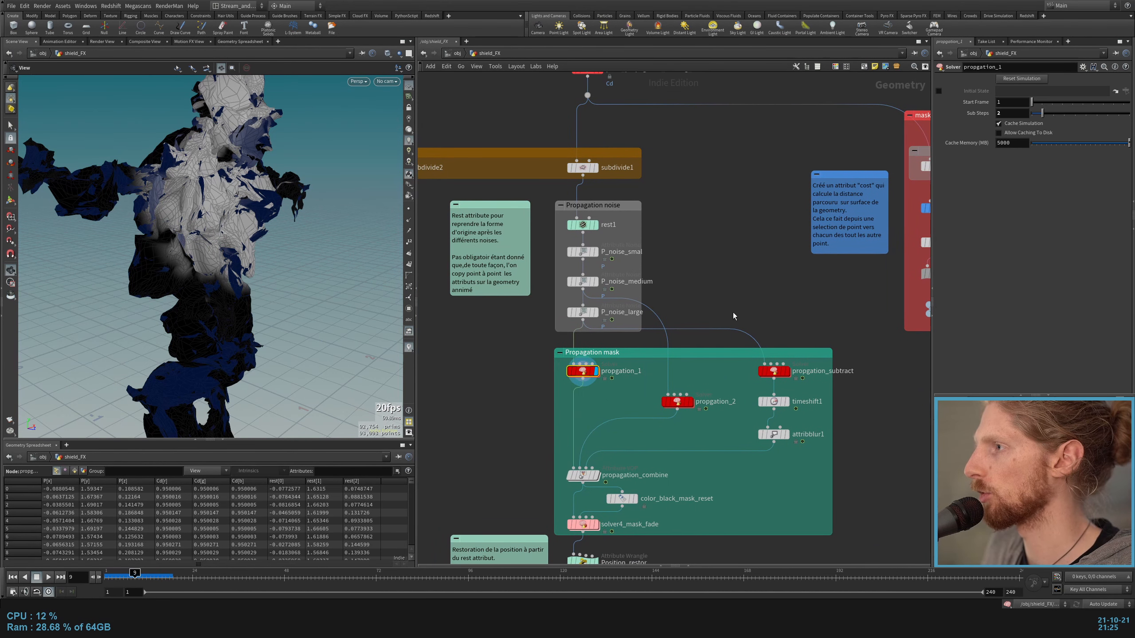
click(594, 205)
key(b)
click(706, 198)
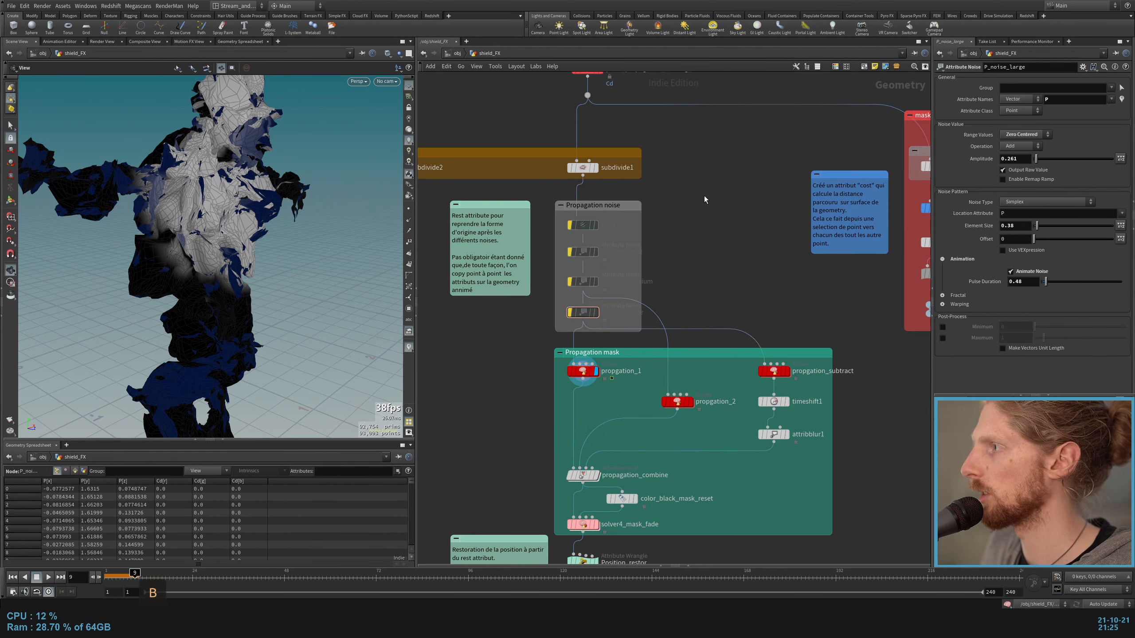
Step: Play the color propagation of propgation_1 from the first frame
key(ctrl+Up)
key(Up)
middle_drag(719, 228, 730, 195)
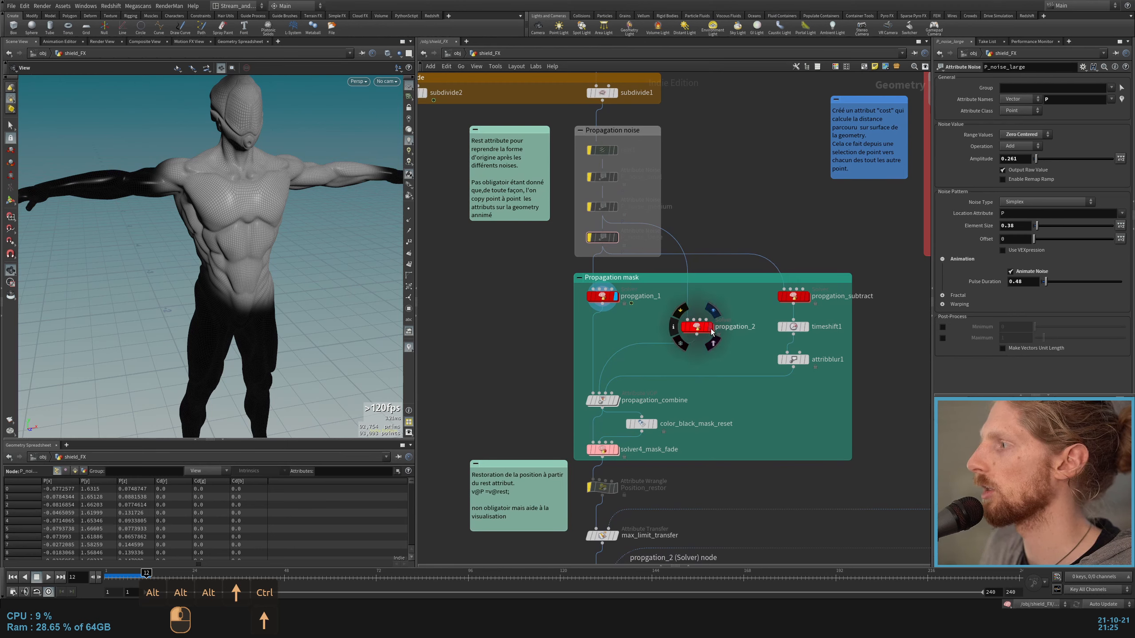
Step: Display propgation_2 and play its color propagation from the first frame
key(r)
click(700, 330)
click(697, 328)
key(ctrl+Up)
key(Up)
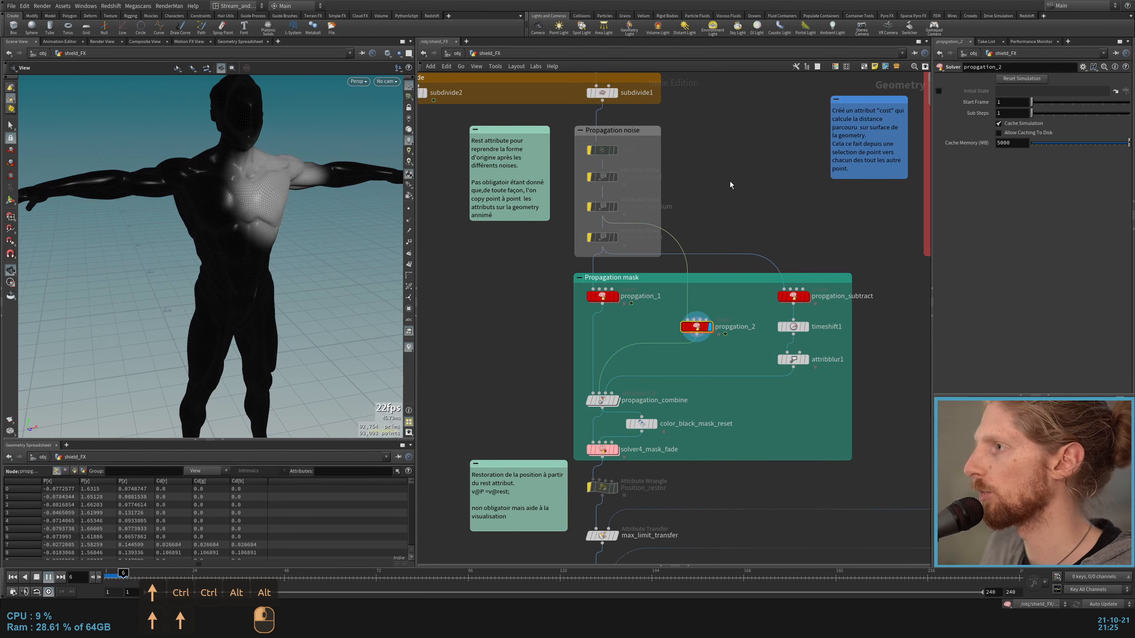
key(ctrl+Up)
Step: Compare the propagation speeds by replaying propgation_1 and propgation_2 in turn from the first frame
click(616, 296)
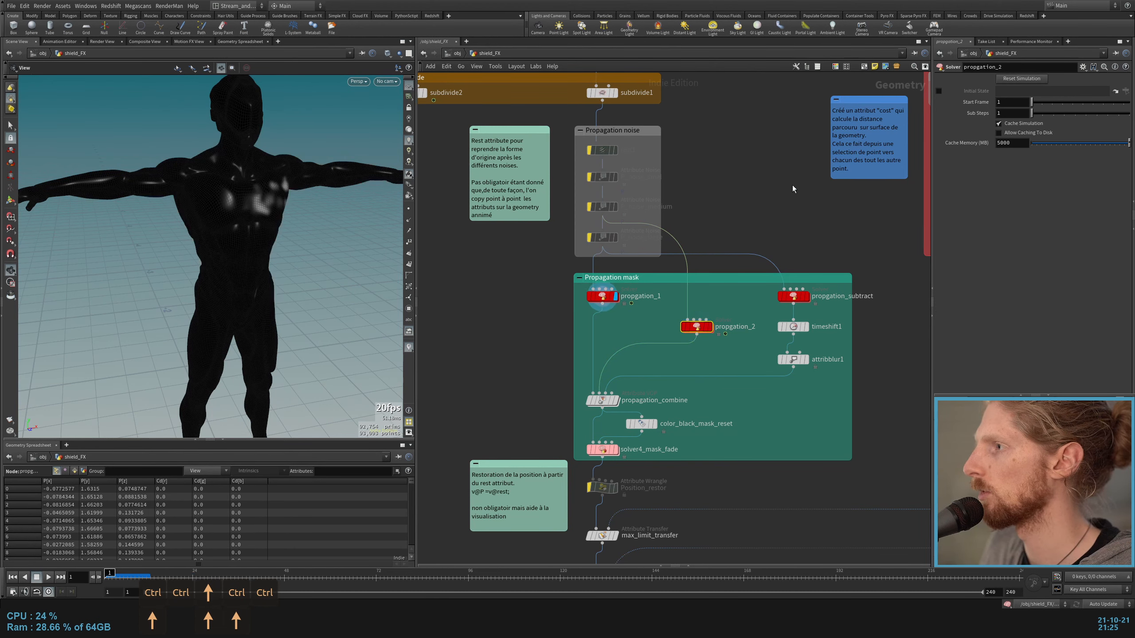
key(Up)
key(ctrl+Up)
click(708, 327)
key(Up)
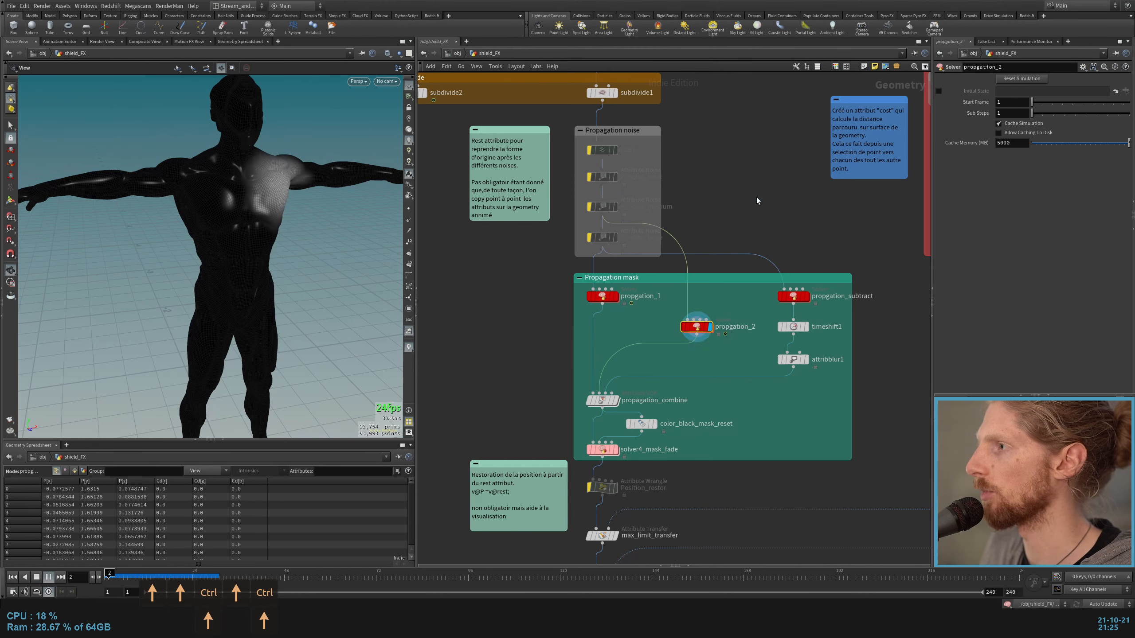
key(ctrl+Up)
key(Up)
Step: Display propgation_subtract and its blurred output attribblur1, play the propagation, and return to the first frame
click(806, 297)
click(794, 297)
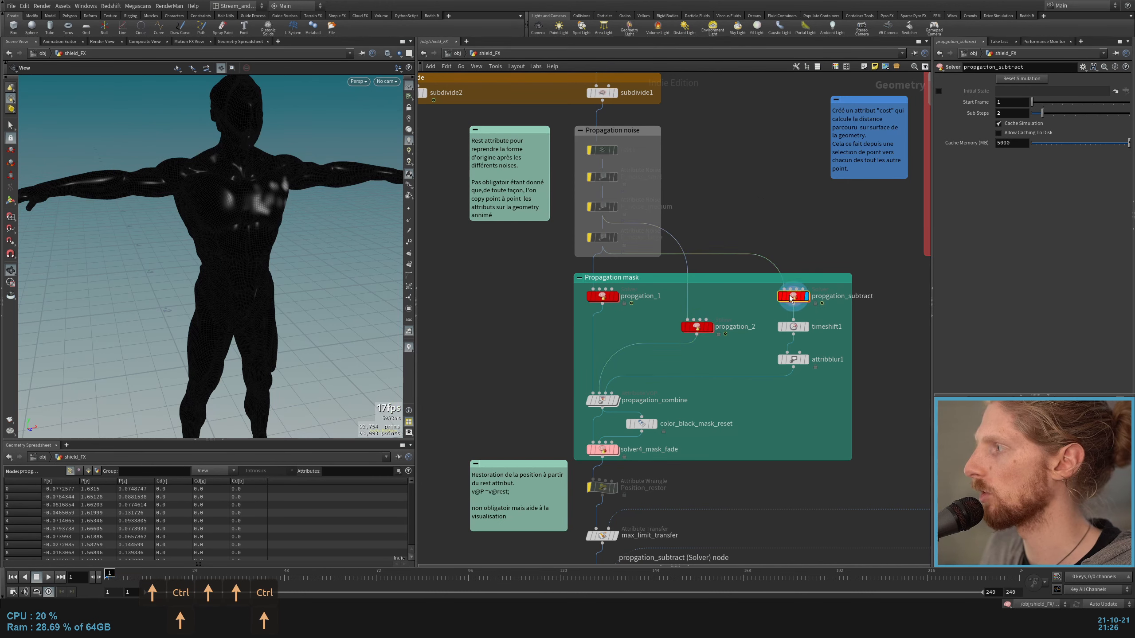
click(805, 359)
key(Up)
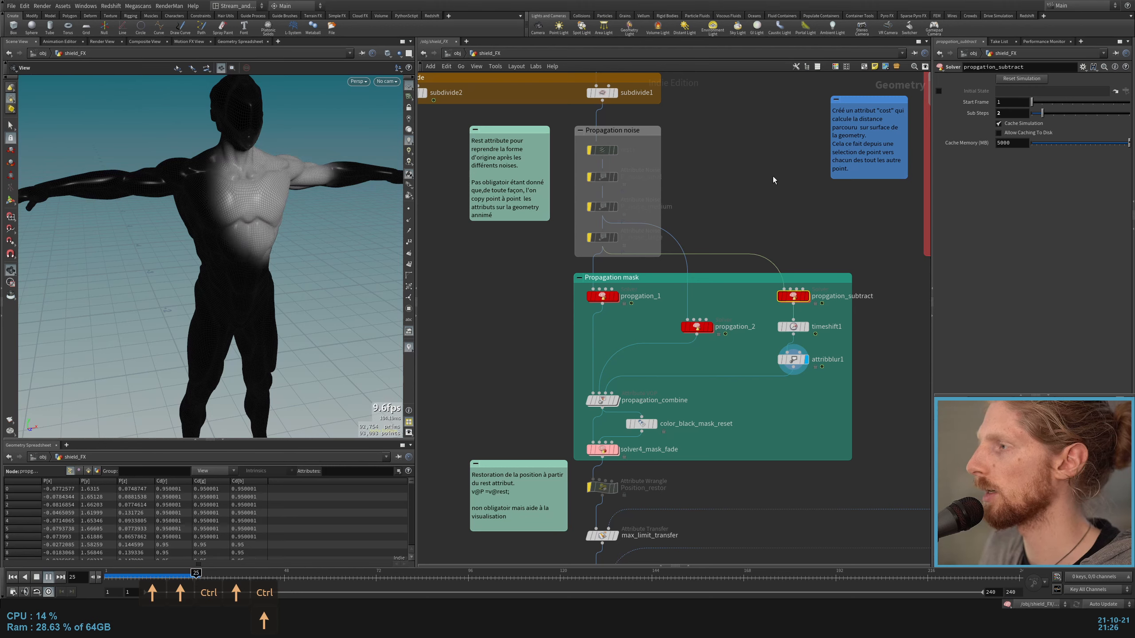
key(ctrl+Up)
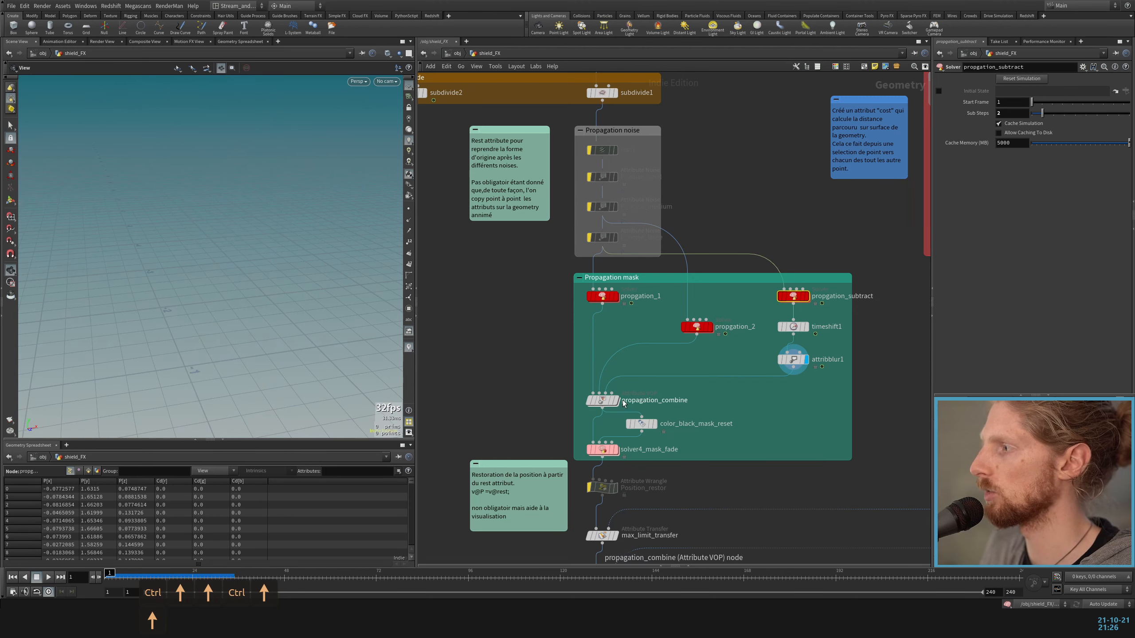
Step: Display propagation_combine and play the combined propagation mask
click(618, 401)
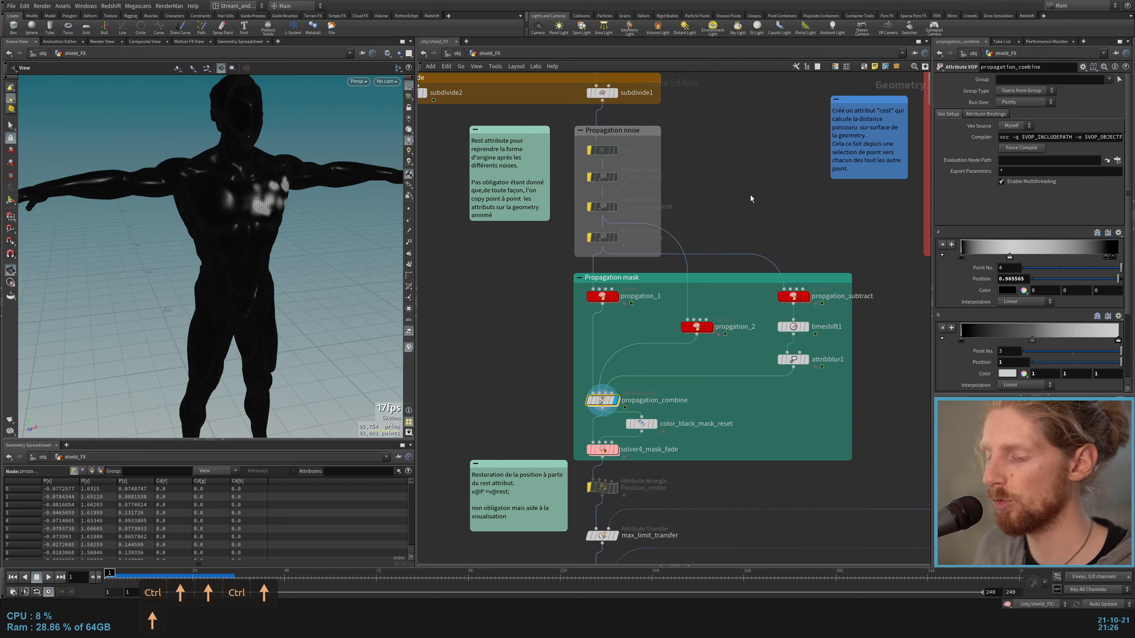
key(Up)
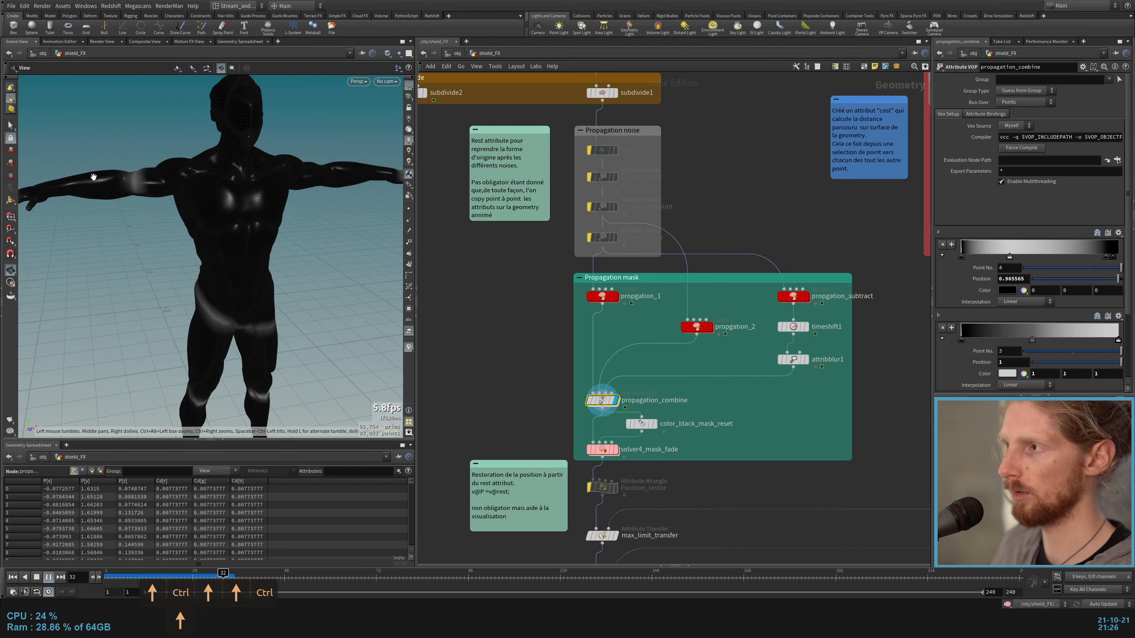
key(Up)
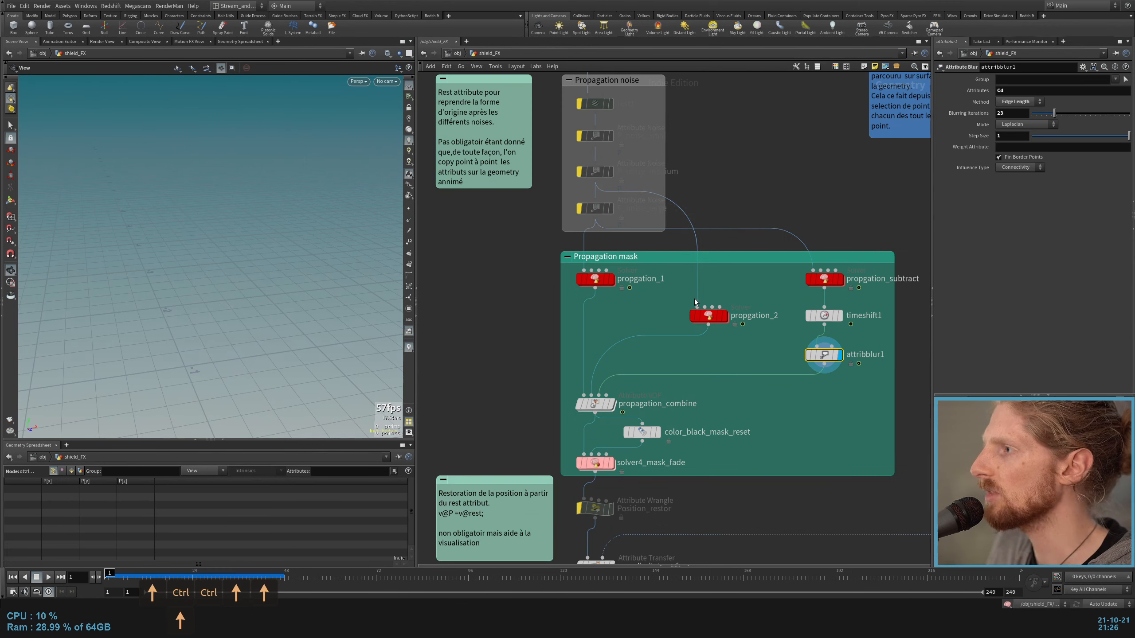
Step: Highlight the propagation branches feeding propagation_combine and inspect inside it how importpoint1 reads Cd from the second input
drag(471, 364, 913, 273)
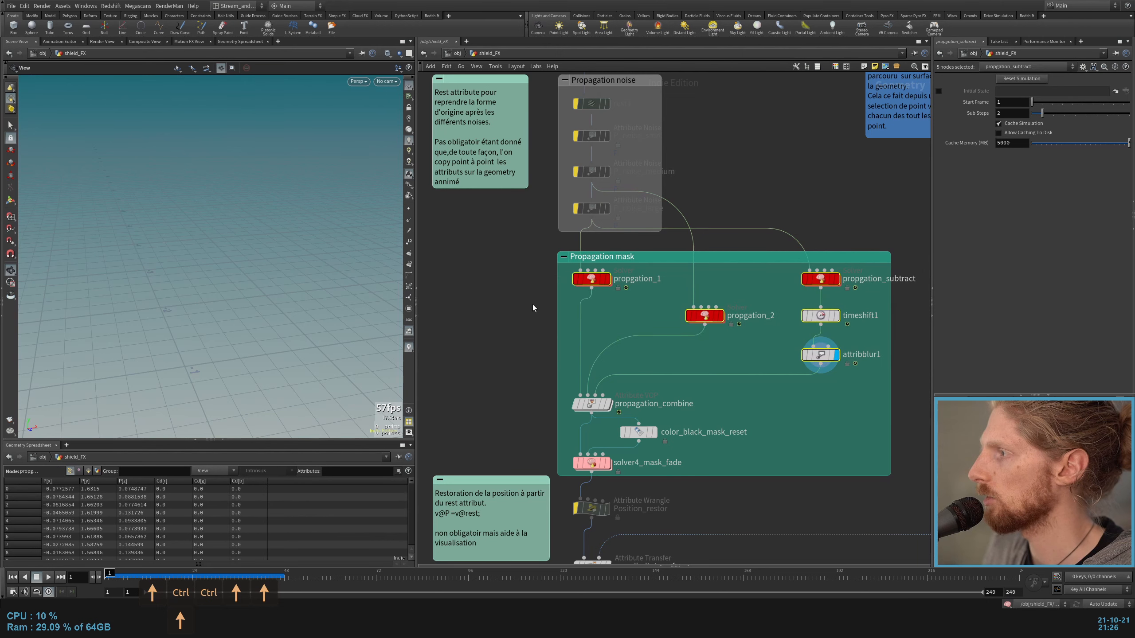
click(533, 308)
double_click(590, 407)
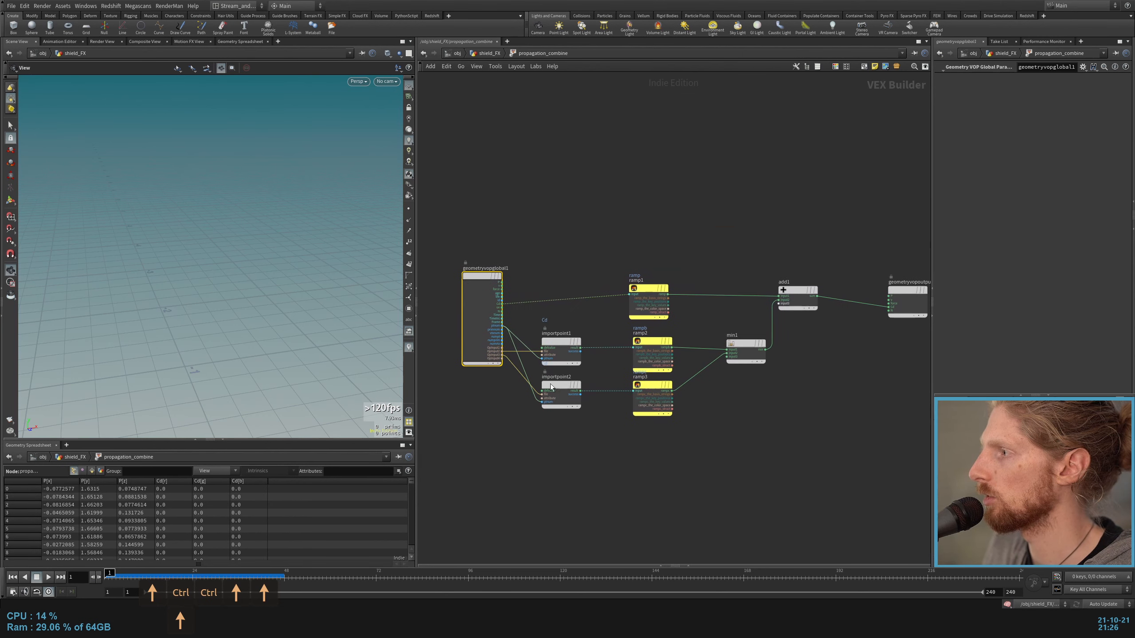
scroll(640, 302, up, 3)
drag(637, 278, 717, 416)
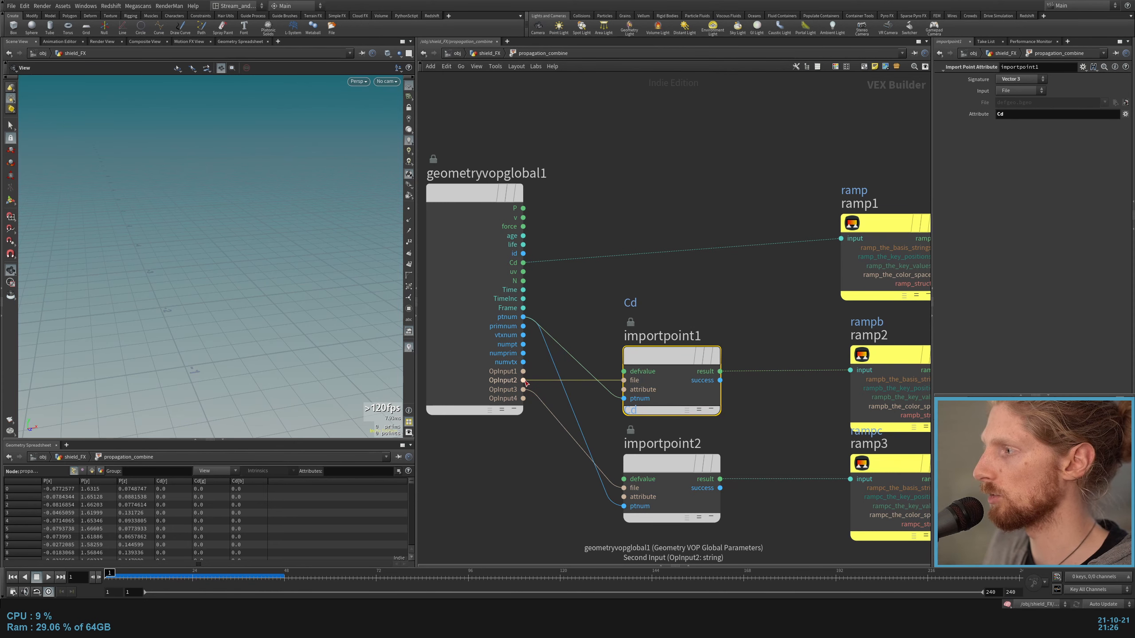
key(u)
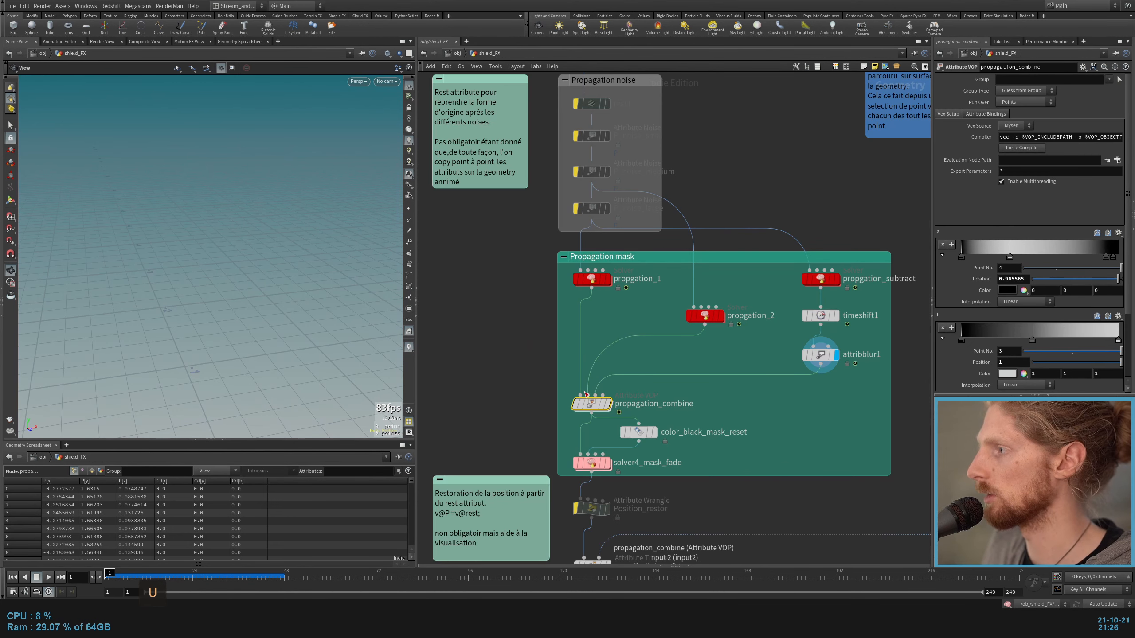
Step: Reopen propagation_combine and select the ramp1 and ramp2 nodes ahead of add1 and min1
double_click(589, 405)
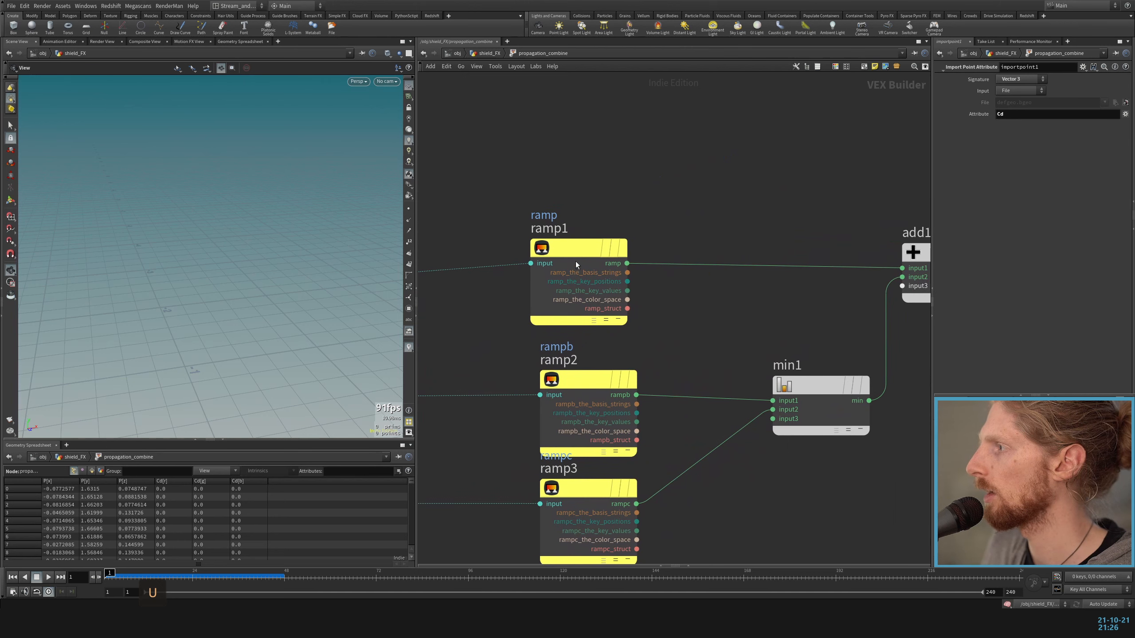
middle_drag(699, 199, 697, 201)
drag(602, 187, 577, 385)
middle_drag(701, 210, 697, 199)
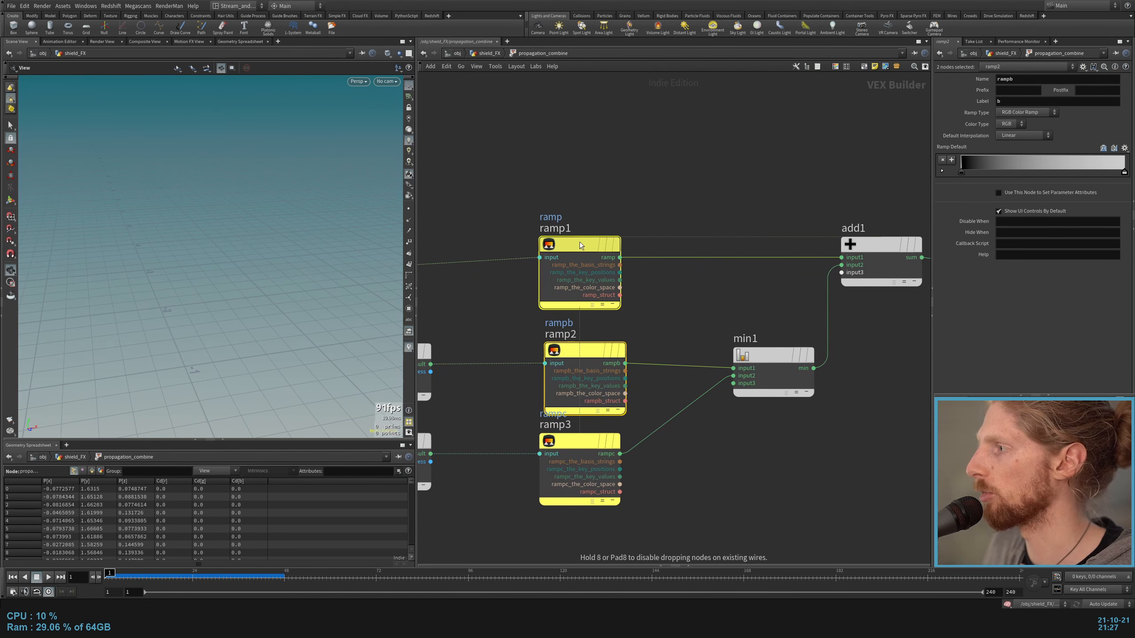
Step: On propagation_combine, set point 2 of the first ramp to position 0.225989 and of the second to 0.567797, and play the mask
key(u)
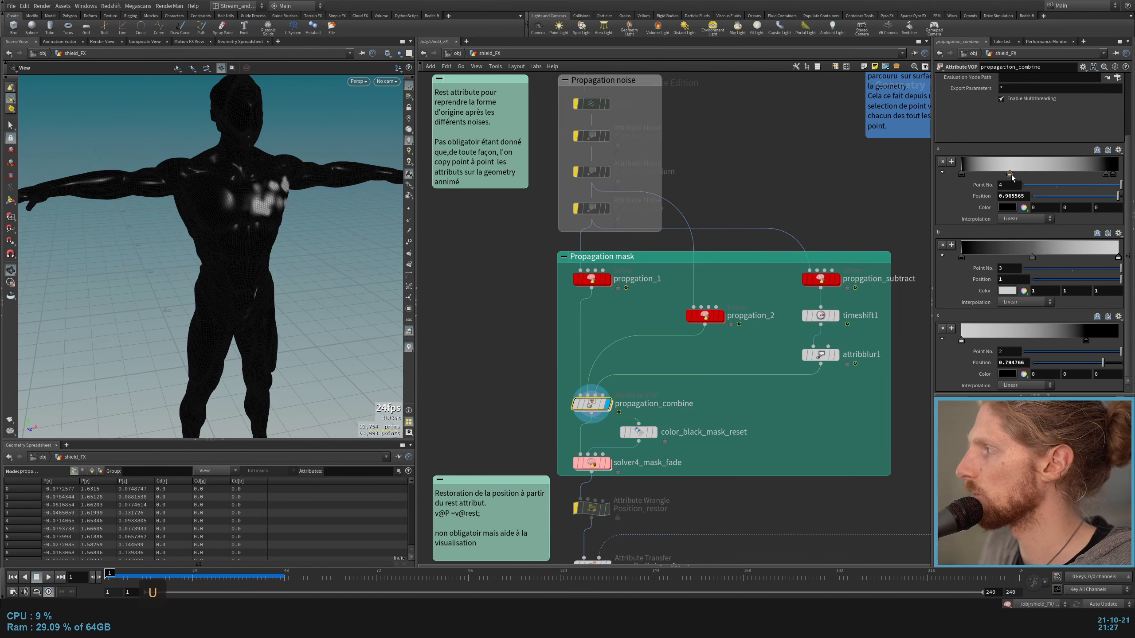
key(Up)
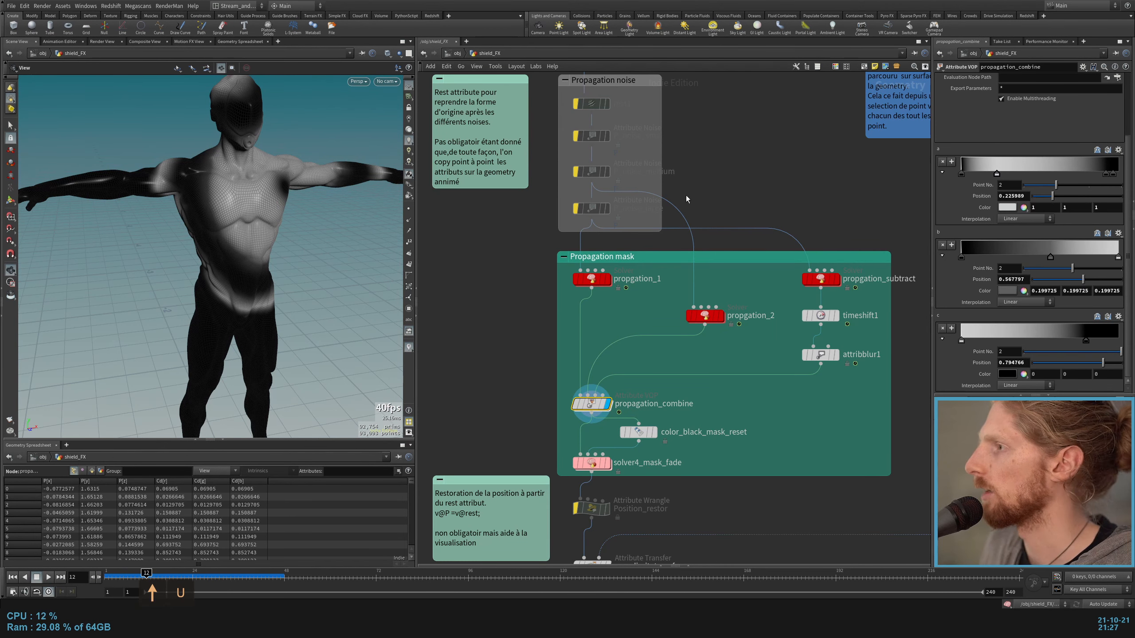
key(Up)
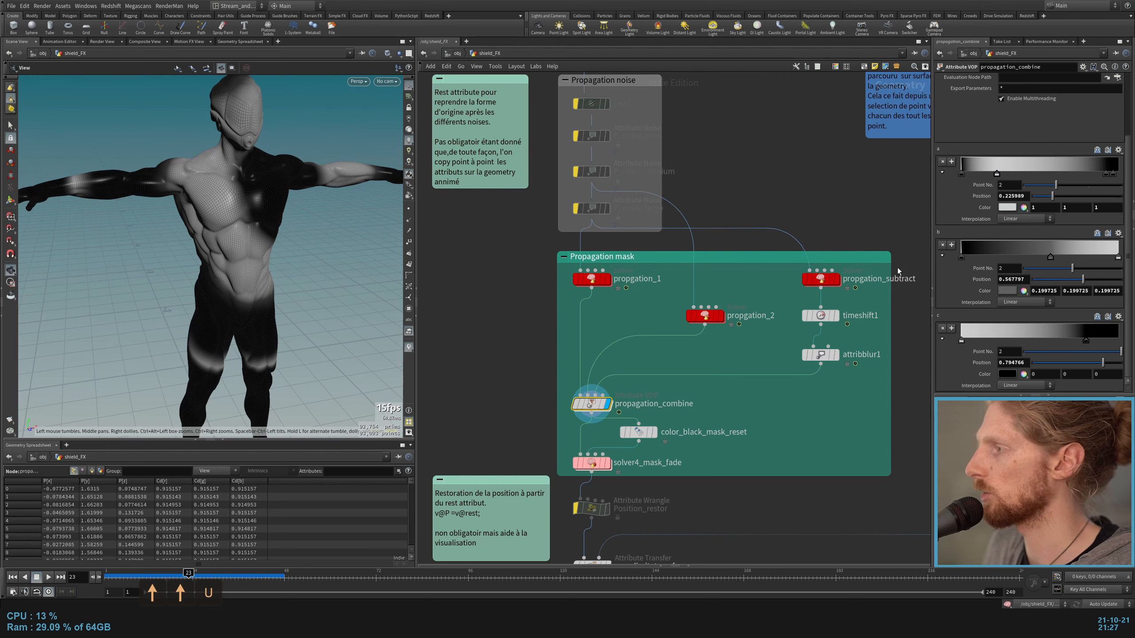
Step: Open the propagation_combine network and select both importpoint nodes together with ramp2 and ramp3
double_click(590, 404)
drag(648, 336, 654, 355)
middle_drag(562, 298, 725, 287)
drag(726, 293, 554, 380)
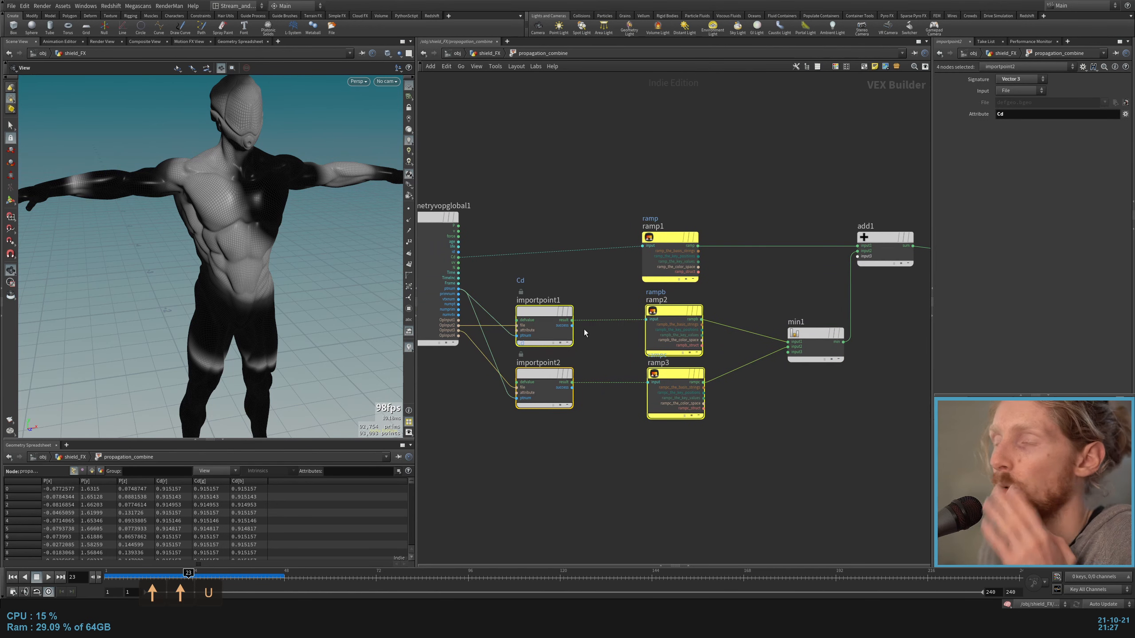
Step: Select min1 and follow its result through add1 to the geometryvopoutput1 node
middle_drag(819, 348, 768, 385)
click(768, 386)
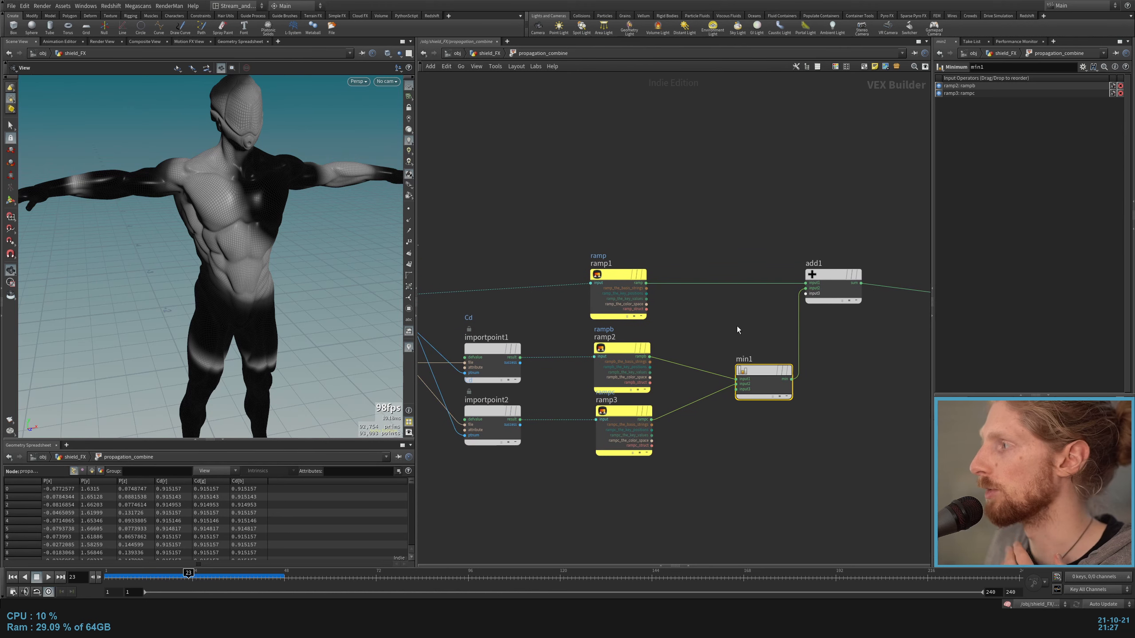
middle_drag(816, 310, 718, 385)
click(735, 362)
click(857, 361)
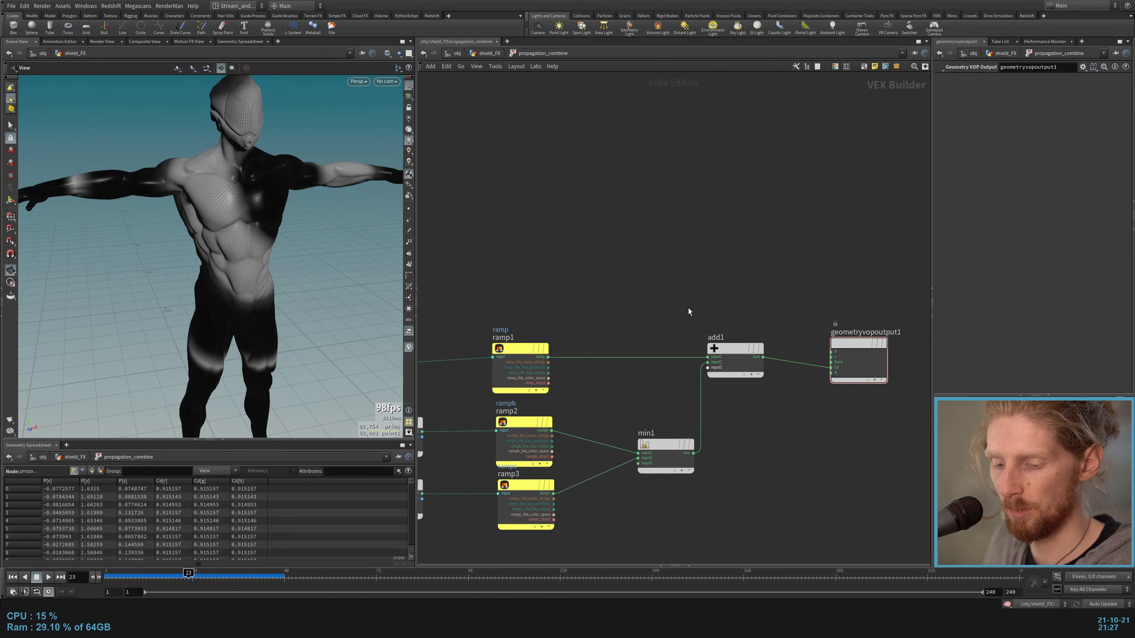
Step: Reopen propagation_combine, wire min1 directly into the Cd input of geometryvopoutput1, and play the mask from frame 1
key(u)
double_click(591, 405)
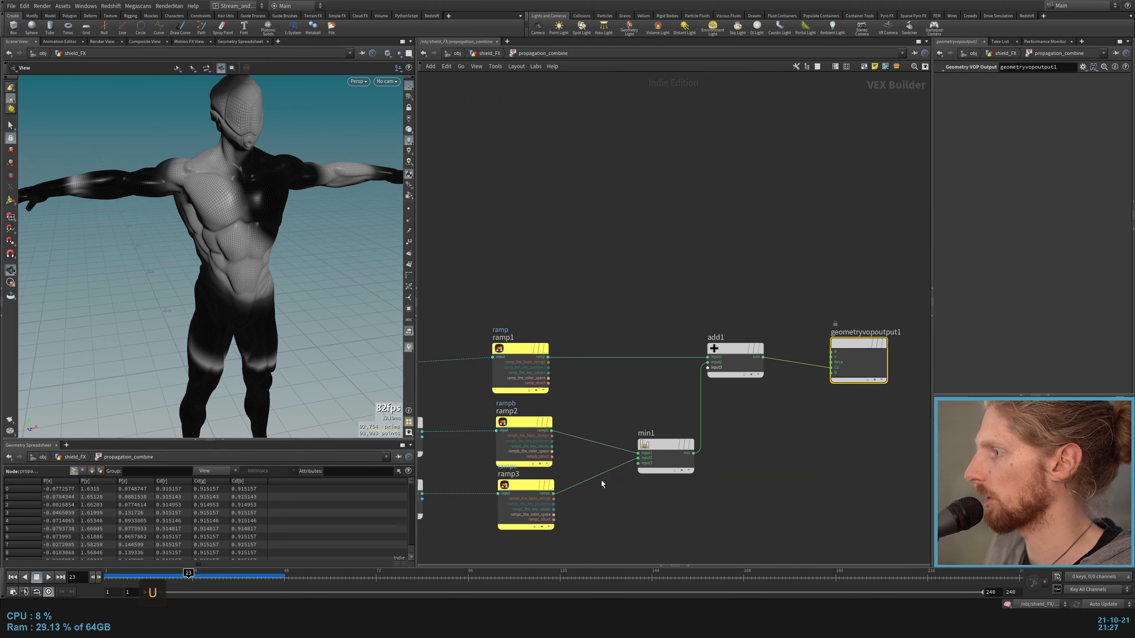
drag(553, 494, 831, 369)
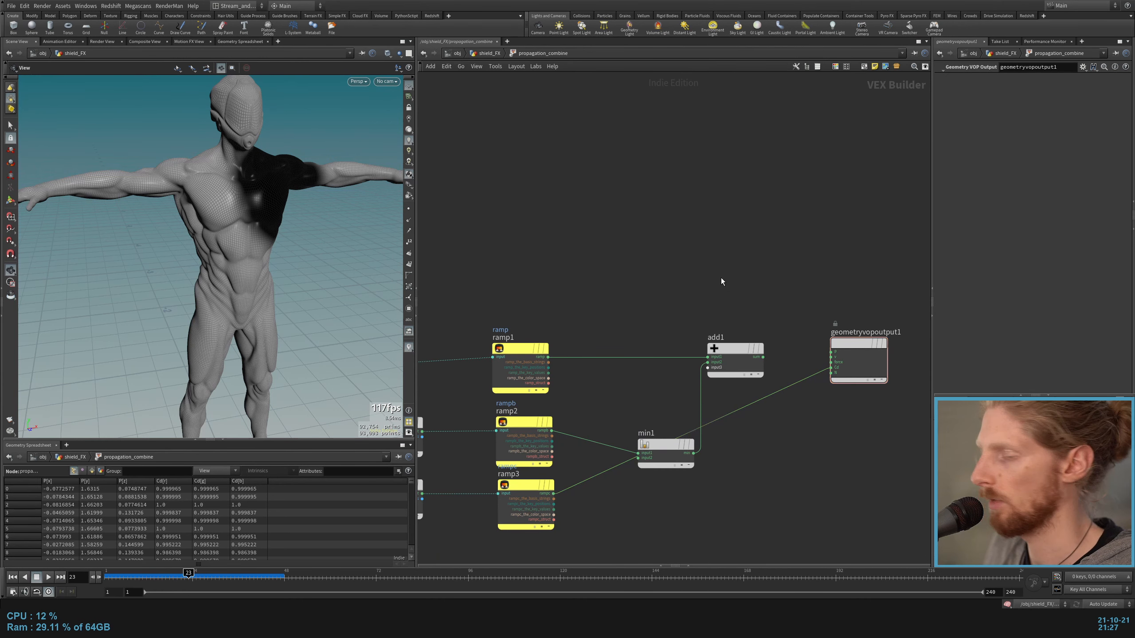
key(u)
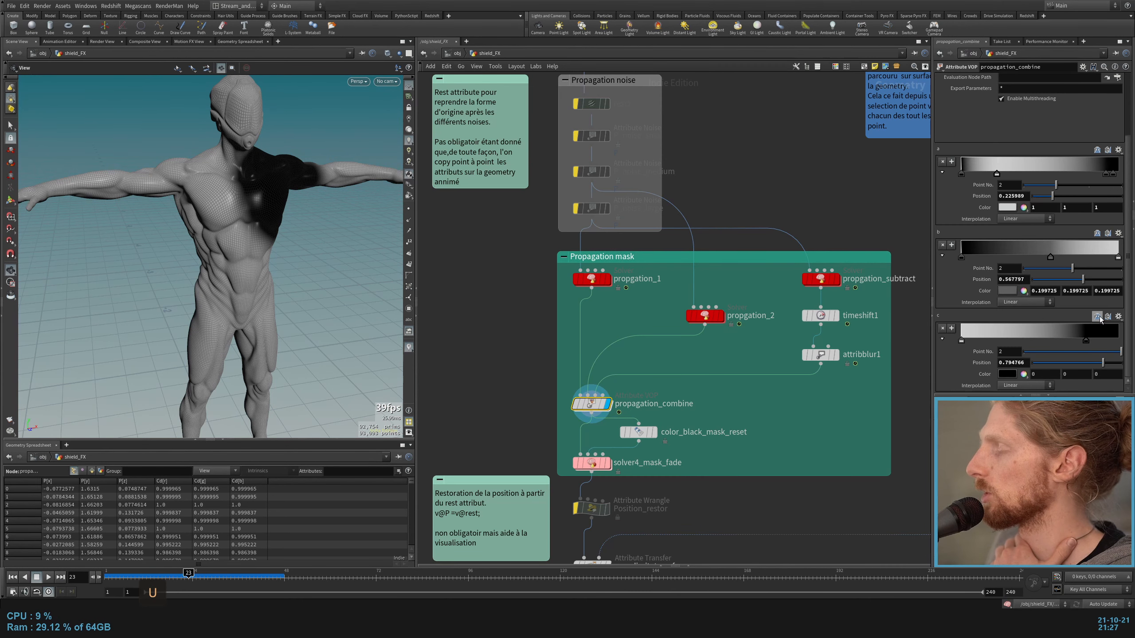
key(ctrl+Up)
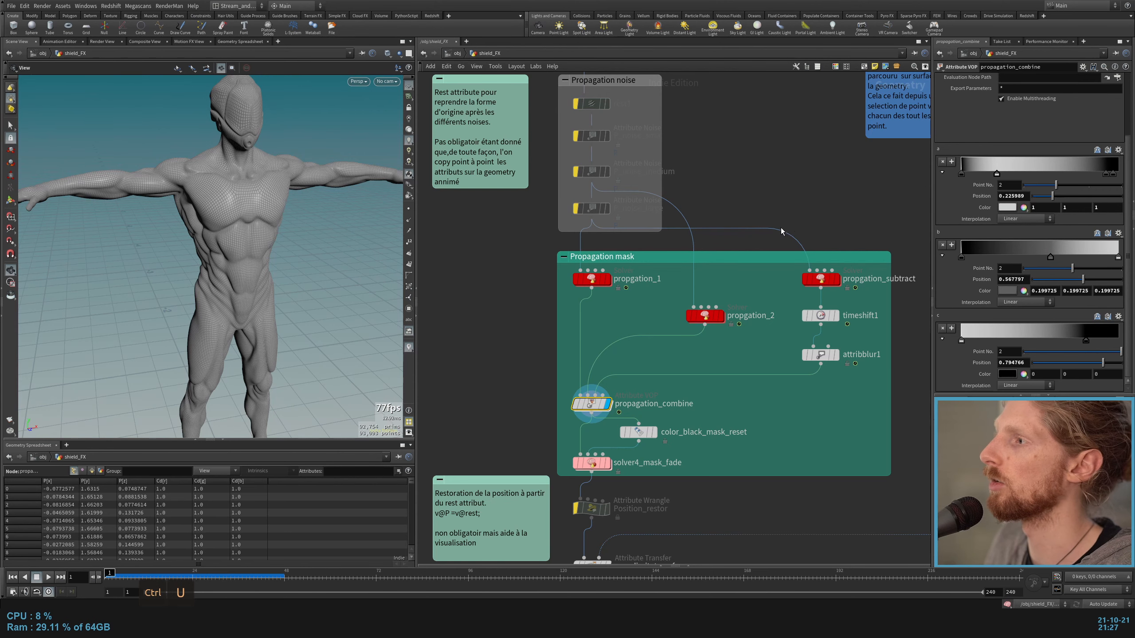
key(Up)
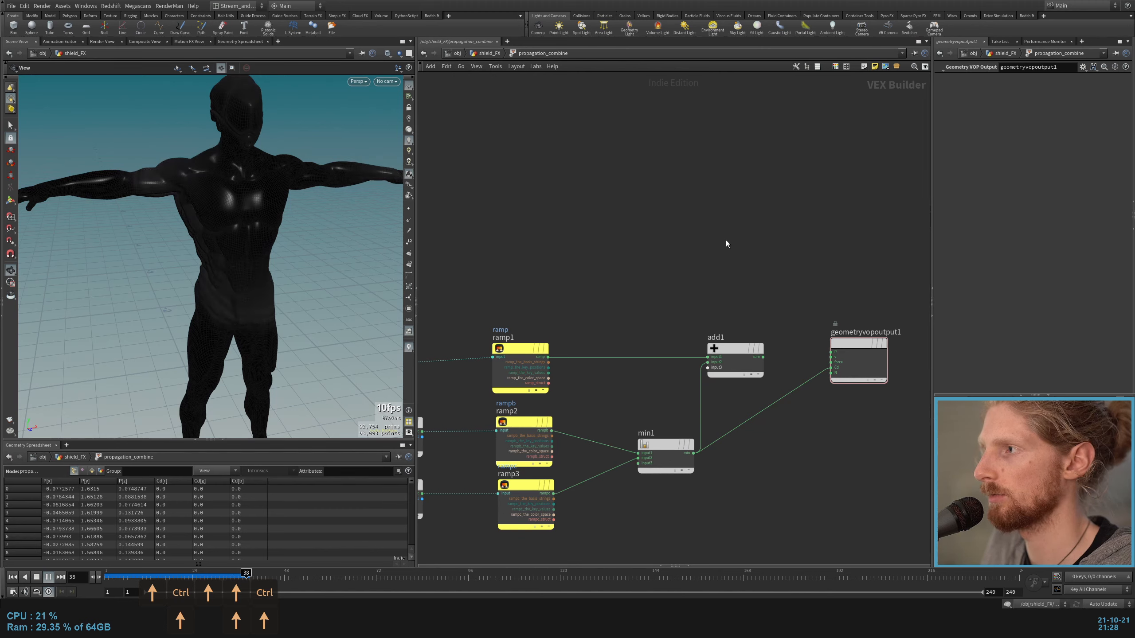
Step: Reconnect add1 to the Cd input of geometryvopoutput1 and replay the combined mask from frame 1
drag(763, 357, 830, 367)
key(ctrl+Up)
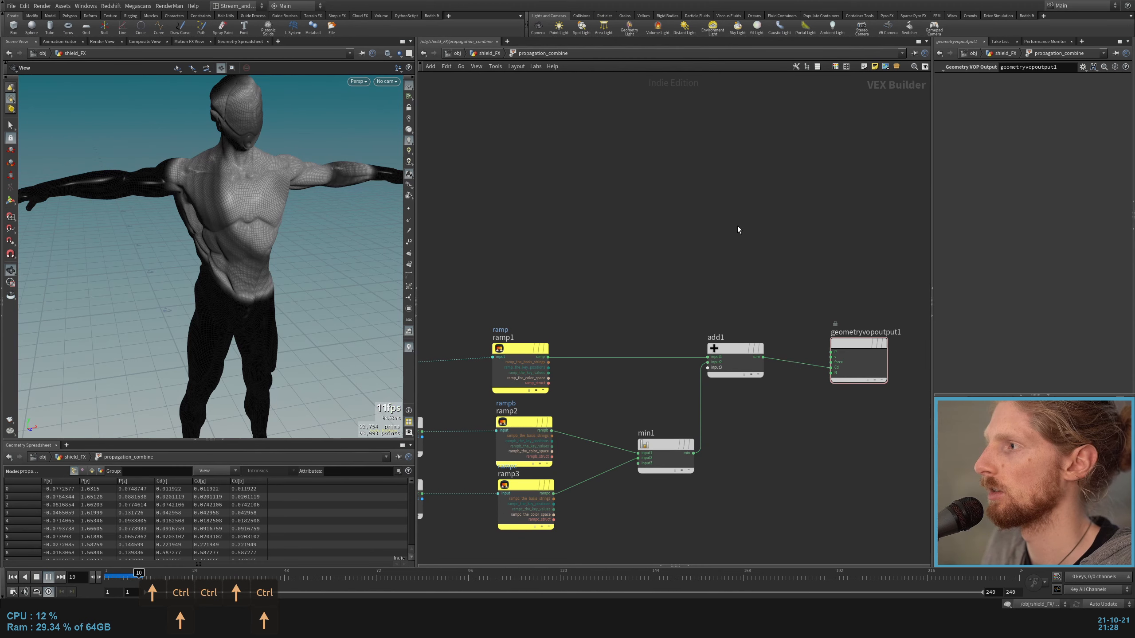
key(ctrl+Up)
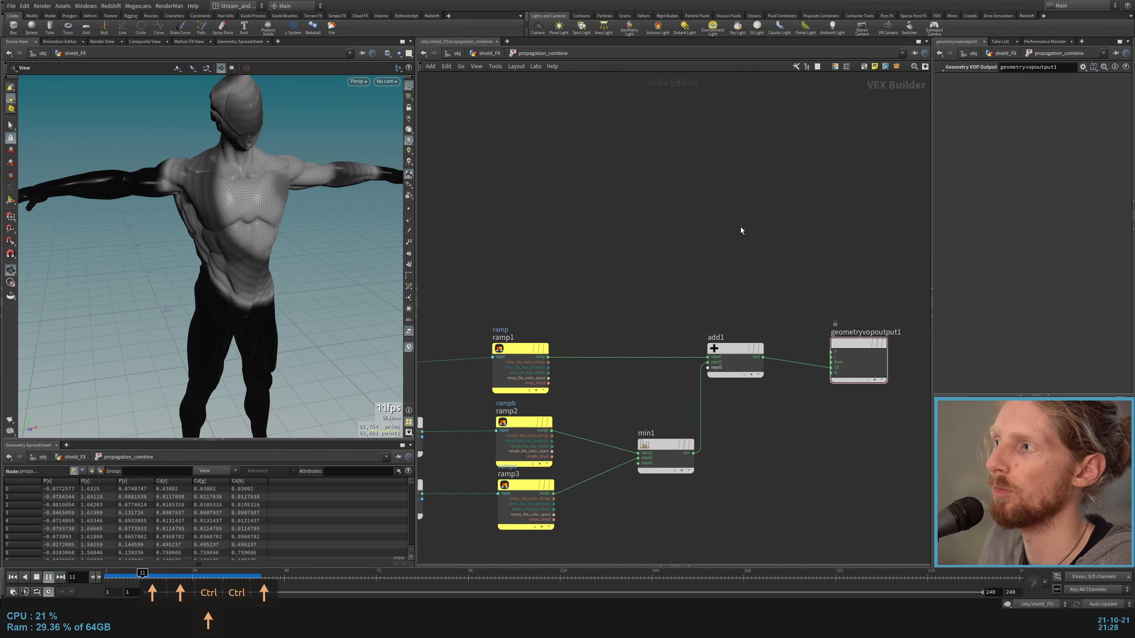
key(Up)
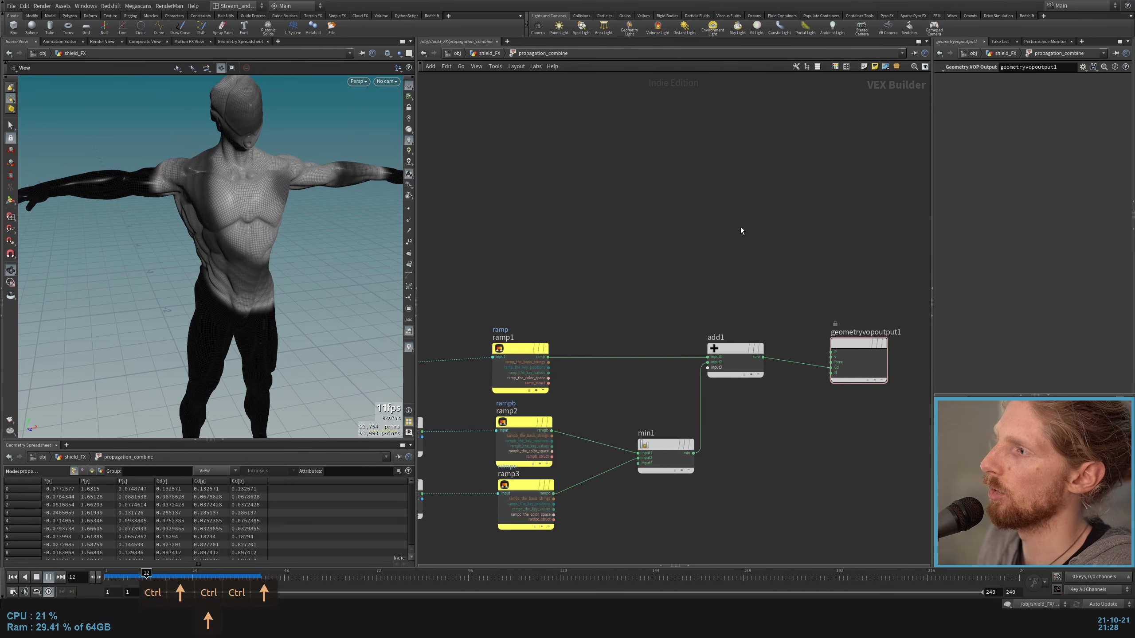
key(Up)
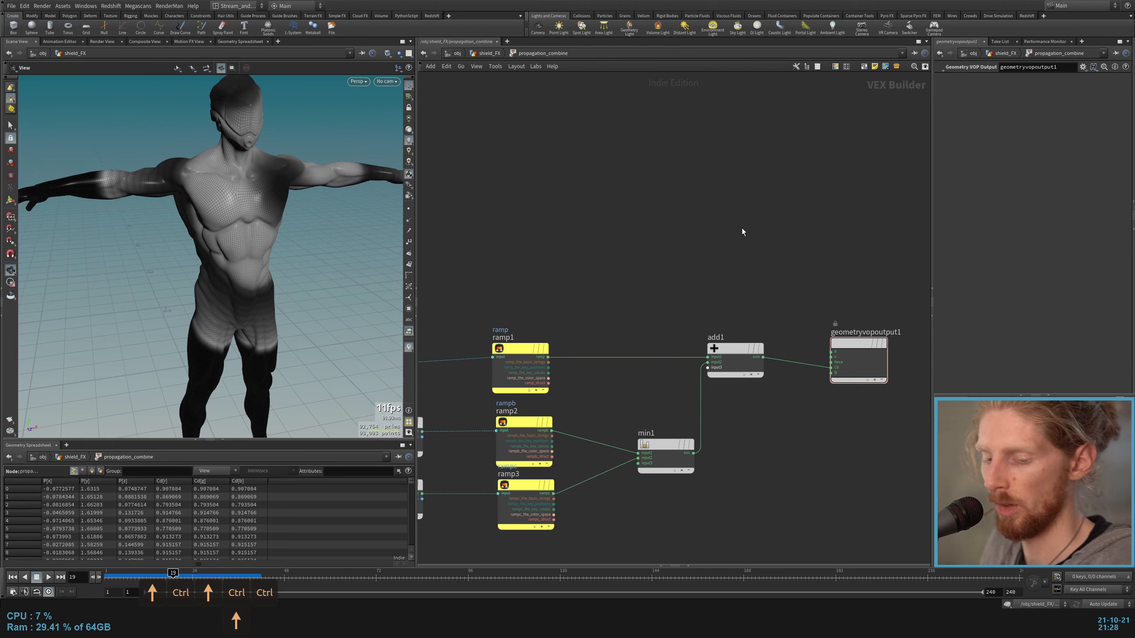
Step: Return to shield_FX, display solver4_mask_fade, and play its mask from frame 1
key(u)
click(593, 463)
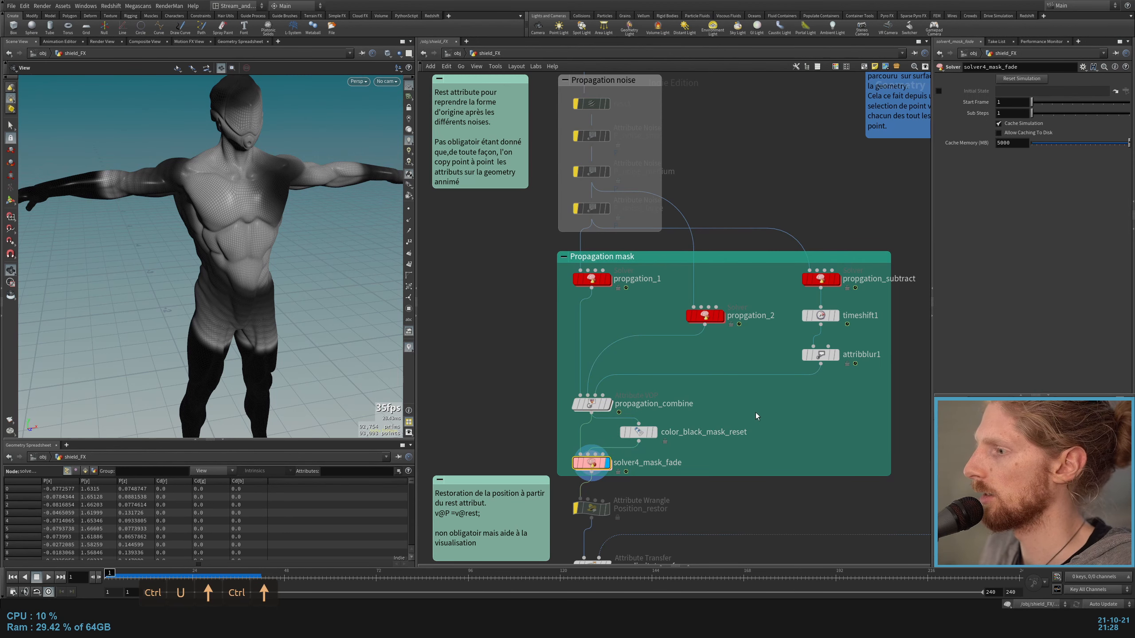
key(ctrl+Up)
key(Up)
key(ctrl+Up)
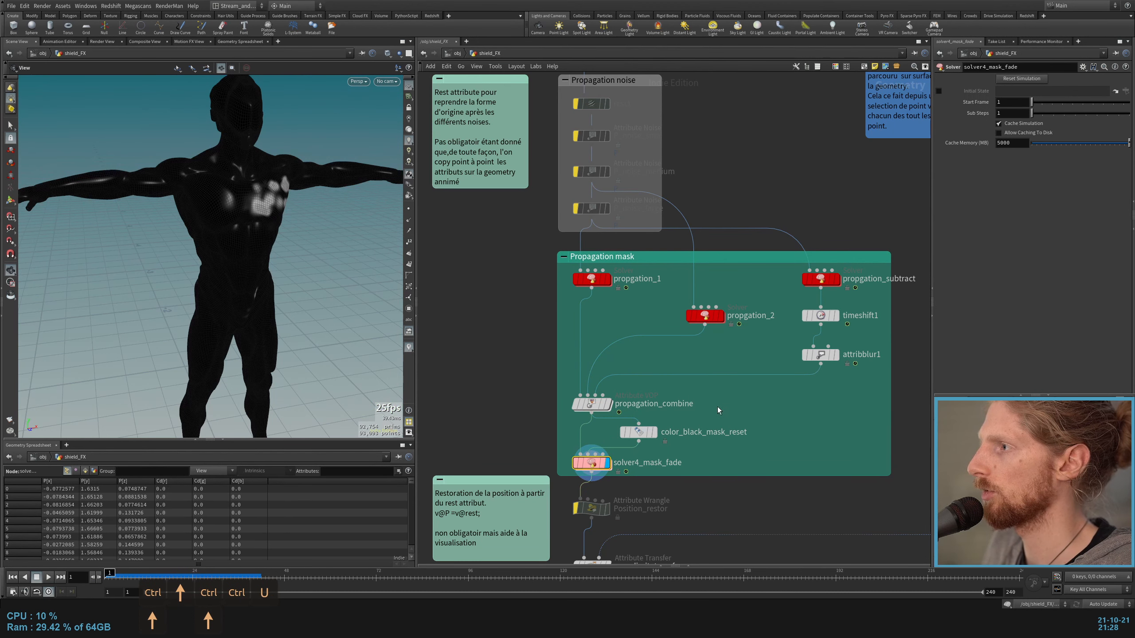
Step: Open the solver4_mask_fade network and examine the VEX expressions of attribwrangle1 and attribwrangle2
double_click(592, 463)
scroll(574, 298, up, 2)
drag(561, 366, 550, 366)
click(572, 365)
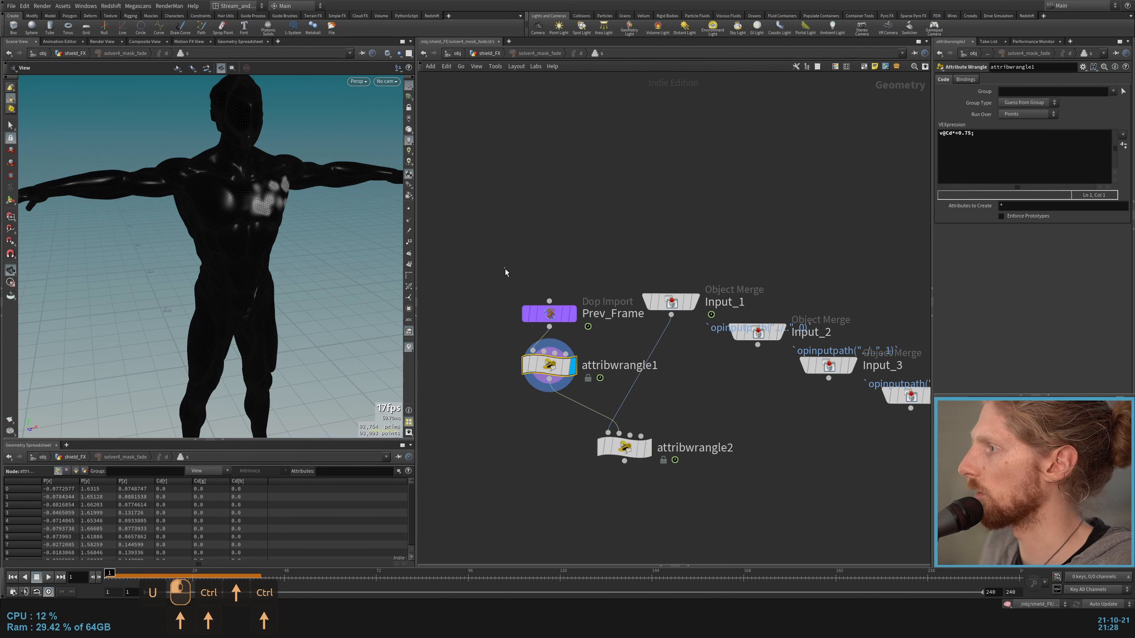
drag(504, 267, 554, 303)
drag(692, 168, 660, 341)
click(648, 447)
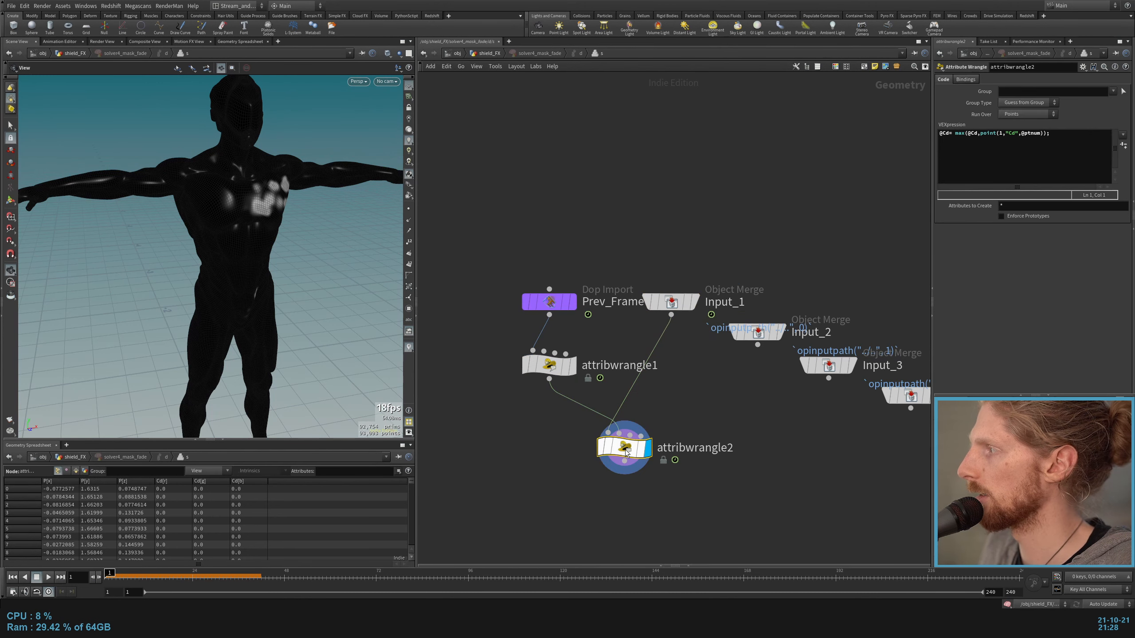
Step: Move attribwrangle2 directly below Input_1 and raise Prev_Frame further above attribwrangle1, displaying the nodes to explain the feedback
drag(625, 448, 672, 456)
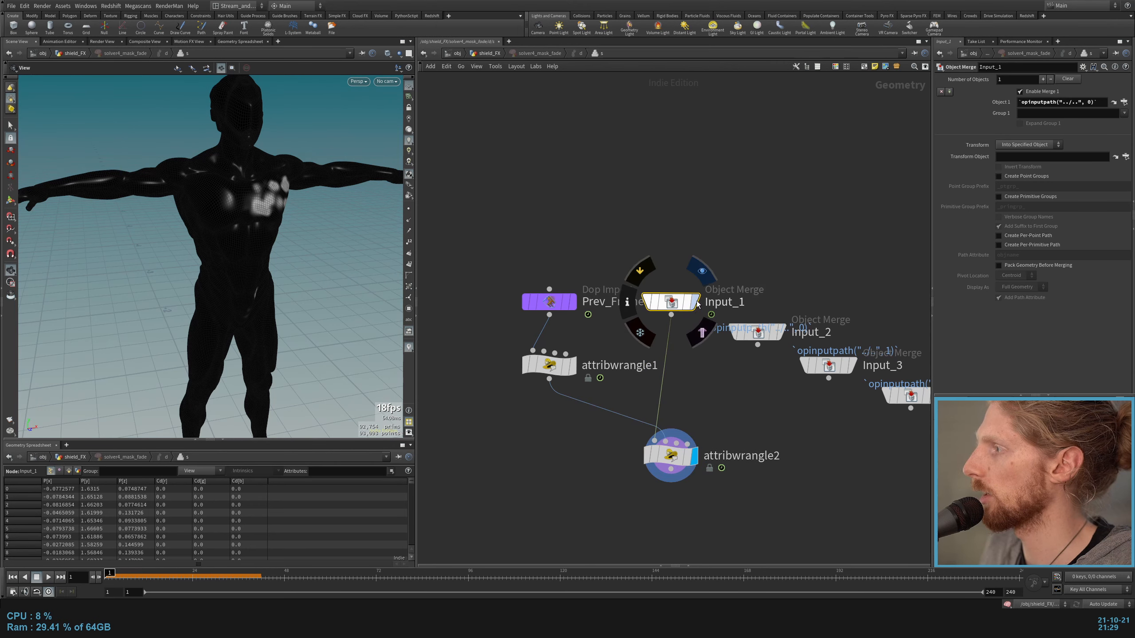
click(579, 273)
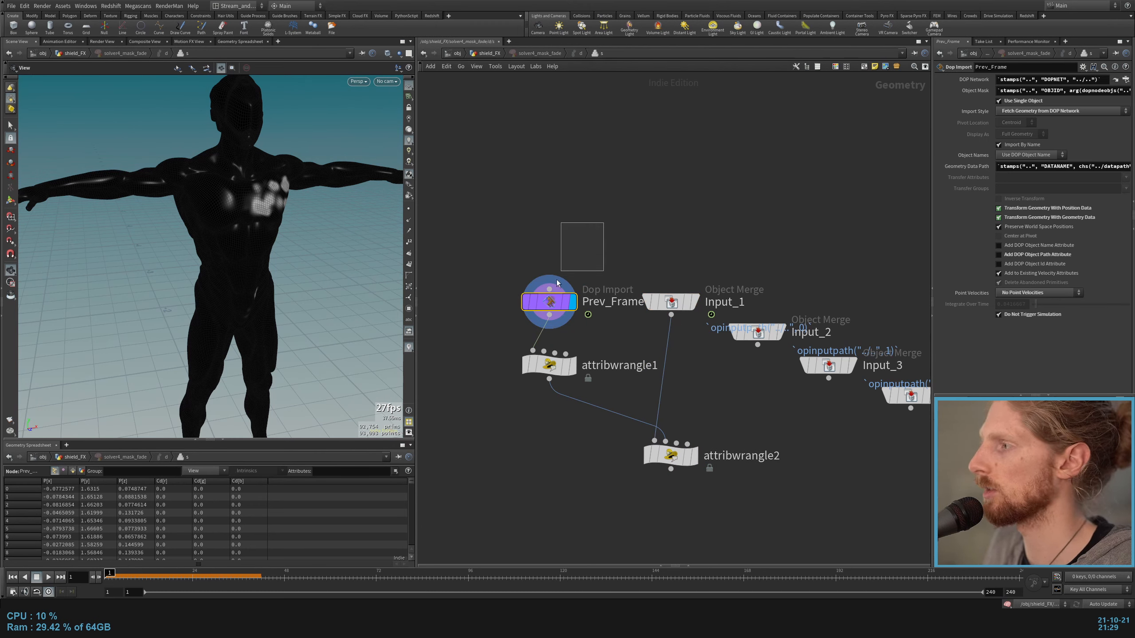
drag(541, 300, 543, 269)
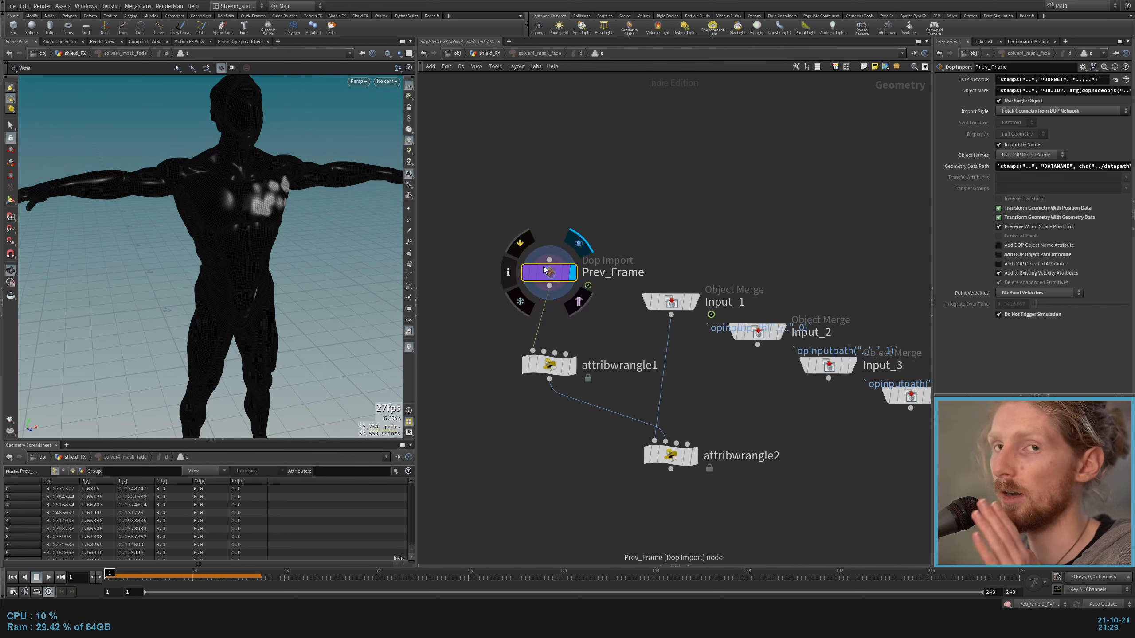
click(571, 366)
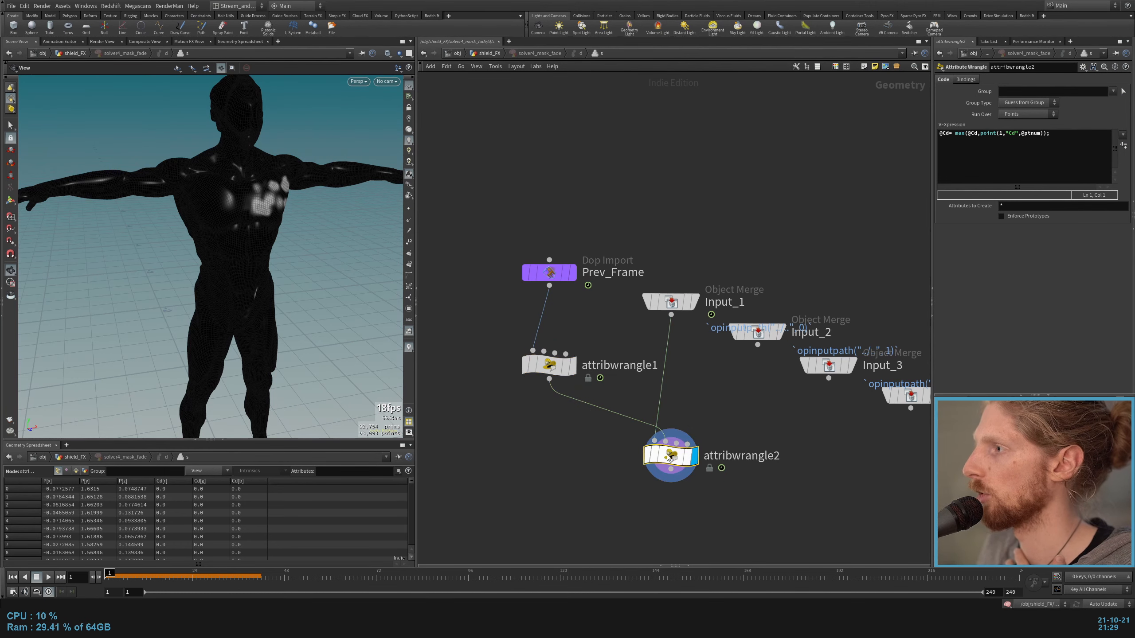
Step: Return to shield_FX and play the mask, comparing the display of solver4_mask_fade with propagation_combine
key(u)
key(u)
key(u)
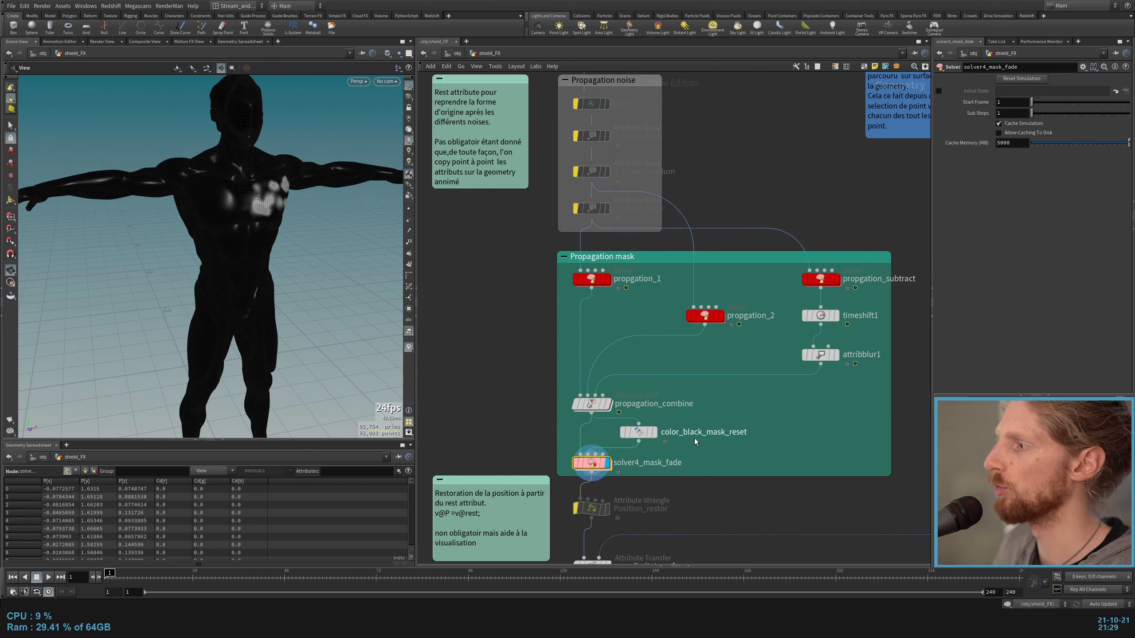
key(Up)
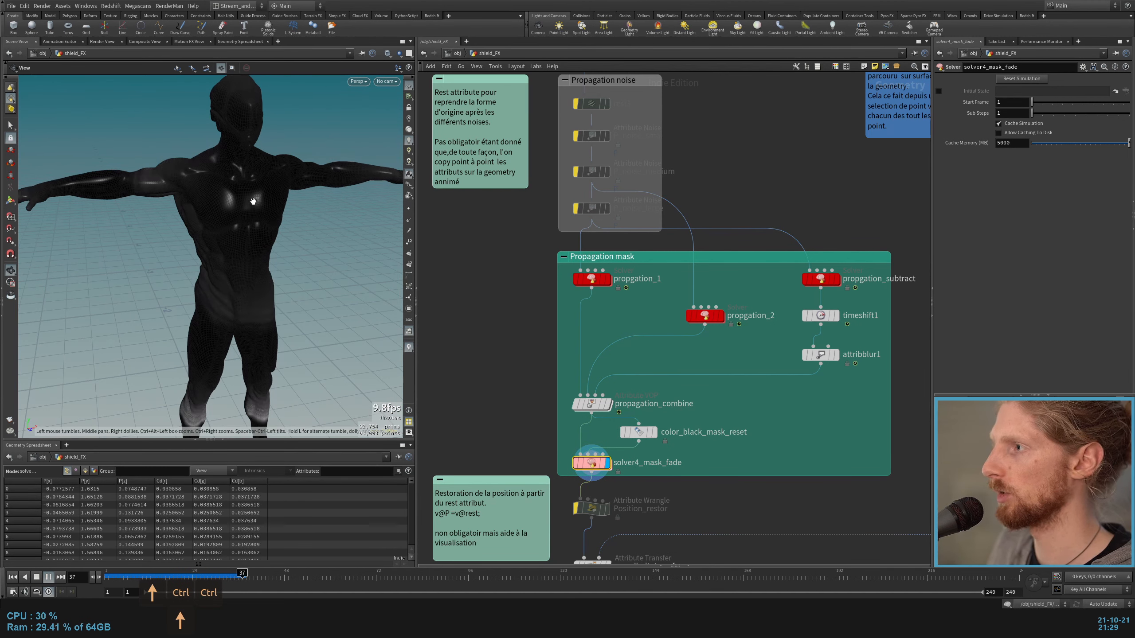
click(592, 404)
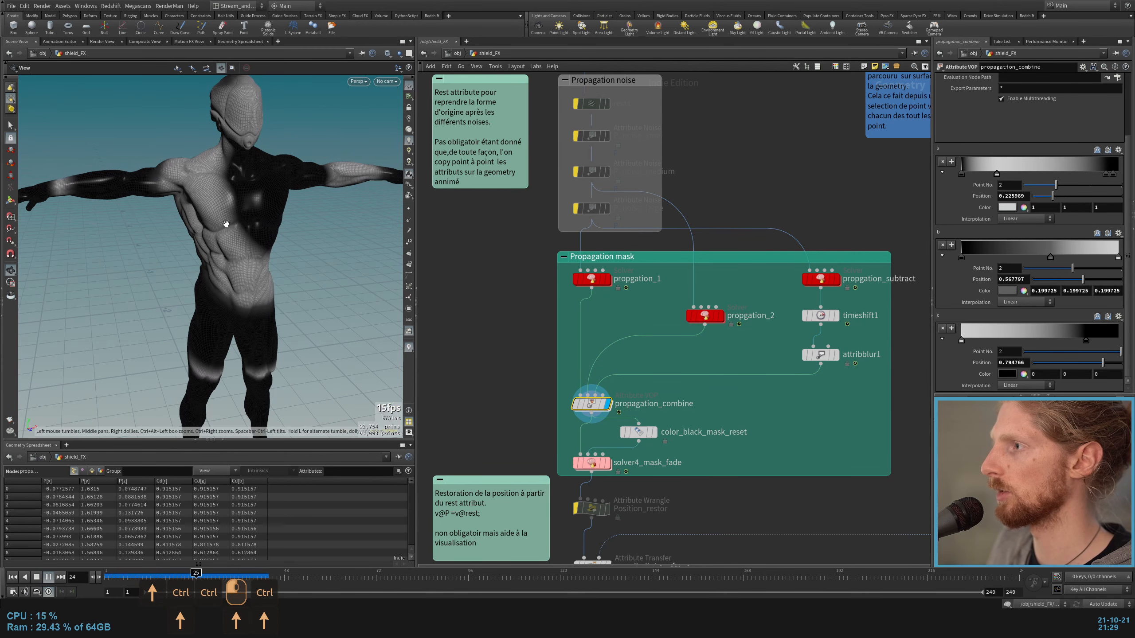
key(Up)
click(607, 463)
click(609, 404)
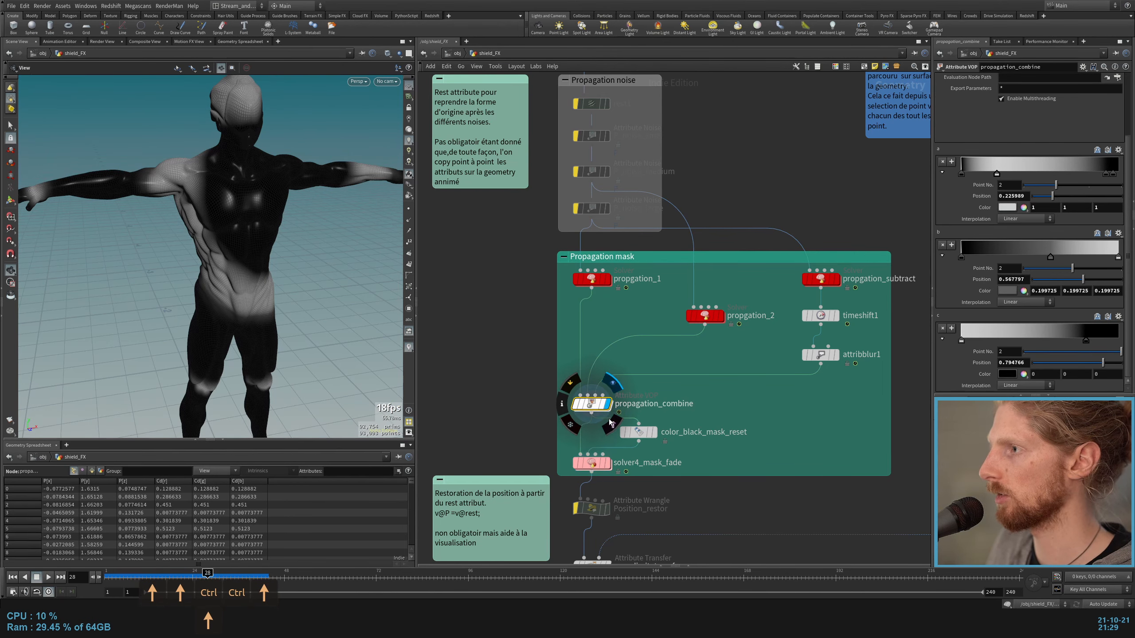
Step: Display solver4_mask_fade again and replay its fading mask from frame 1
scroll(636, 442, down, 2)
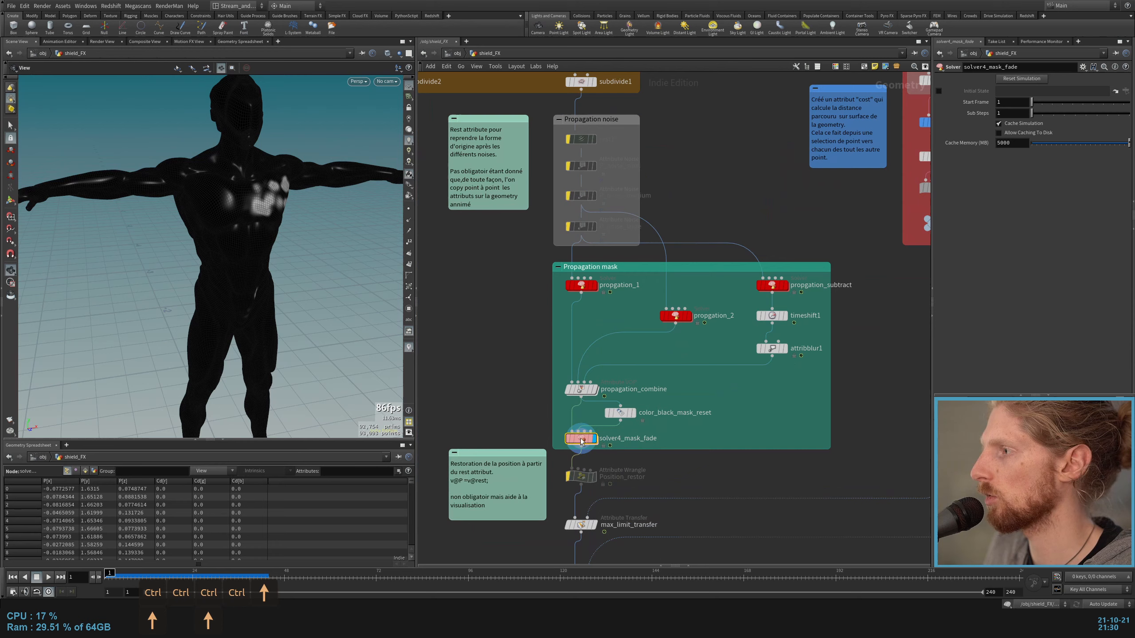
key(ctrl+Up)
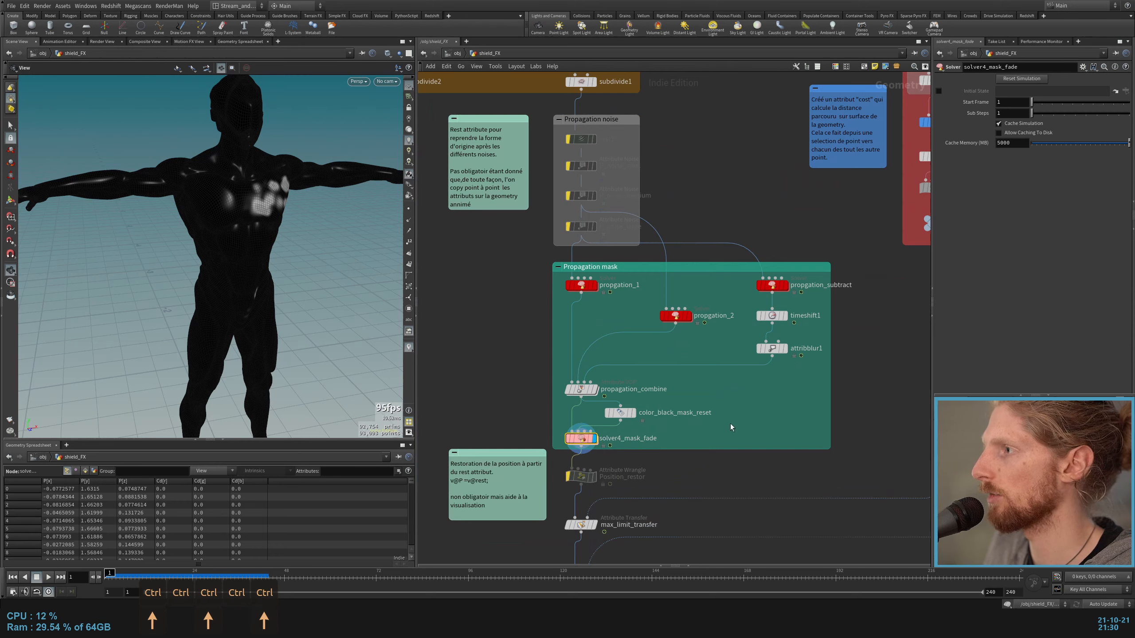
key(Up)
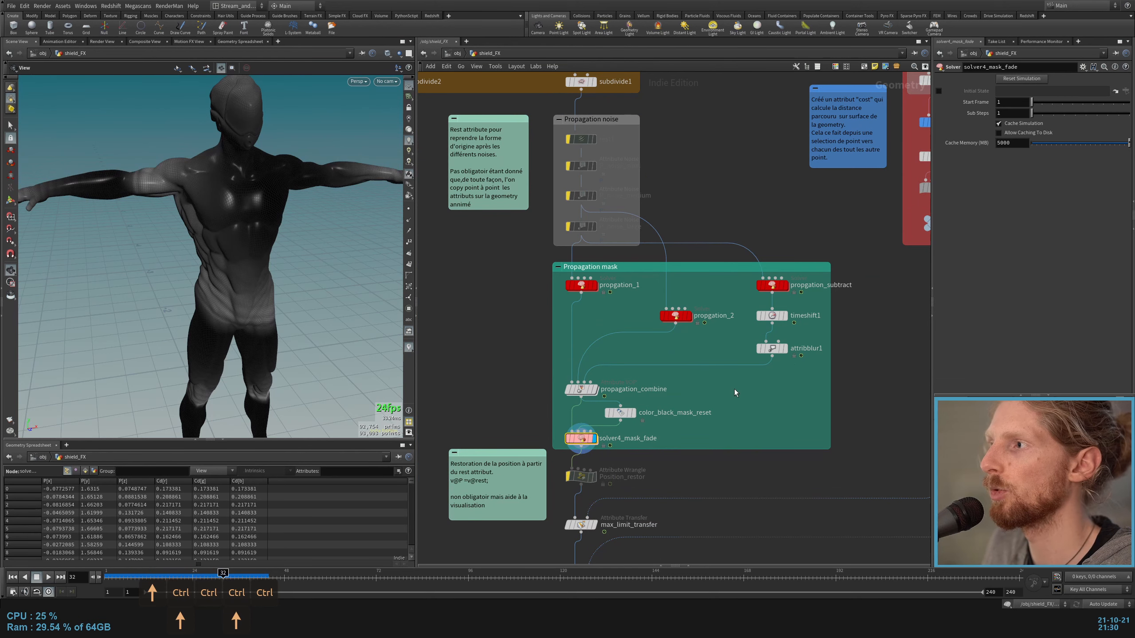
key(ctrl+Up)
key(Up)
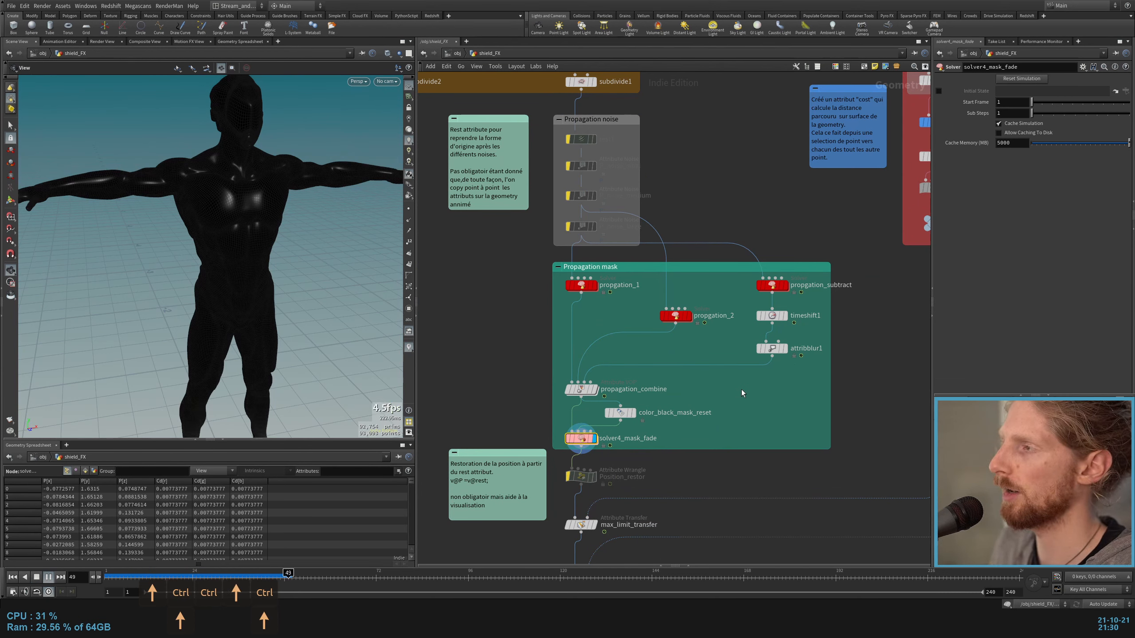
key(Up)
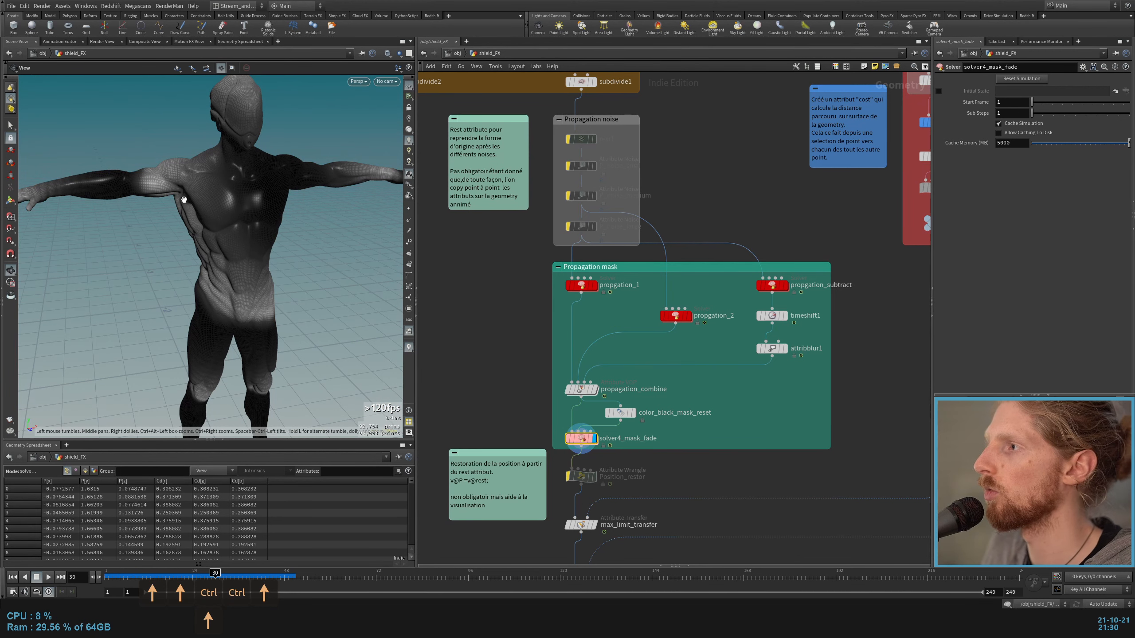
Step: Disable bypass on the four Propagation noise nodes and display rest1
scroll(510, 201, up, 3)
middle_drag(541, 163, 608, 316)
drag(622, 257, 732, 412)
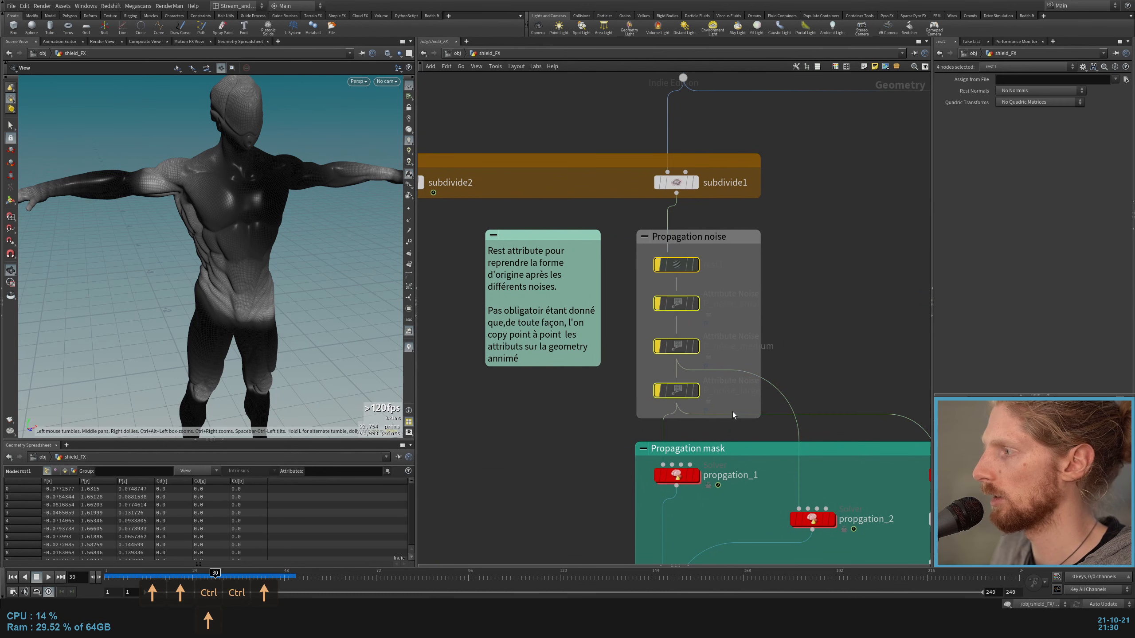
key(b)
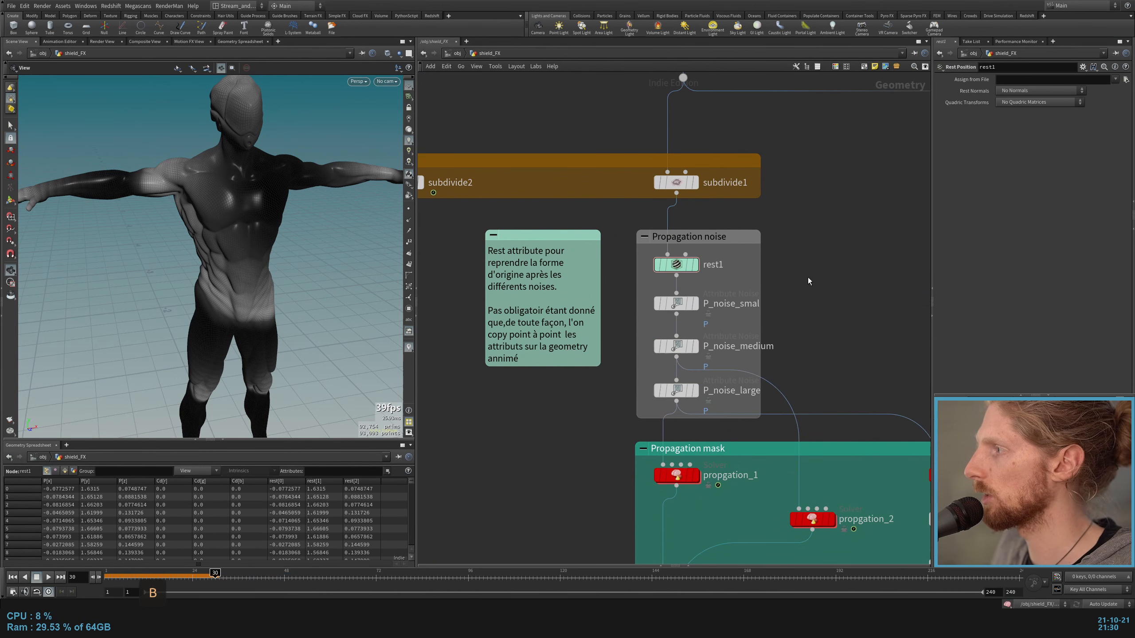
click(695, 264)
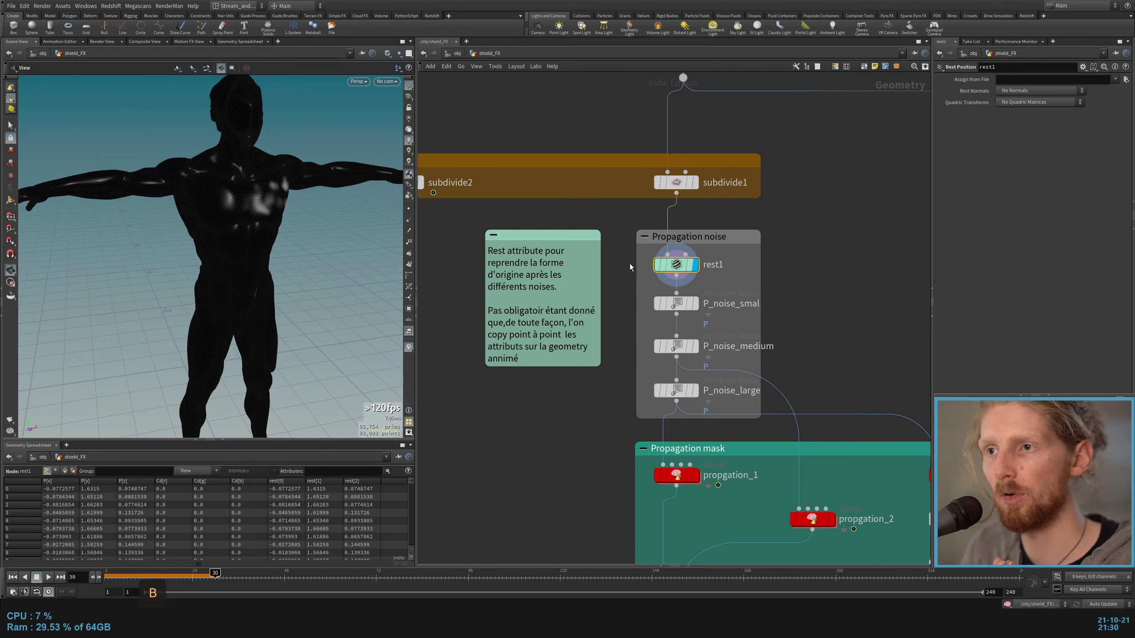
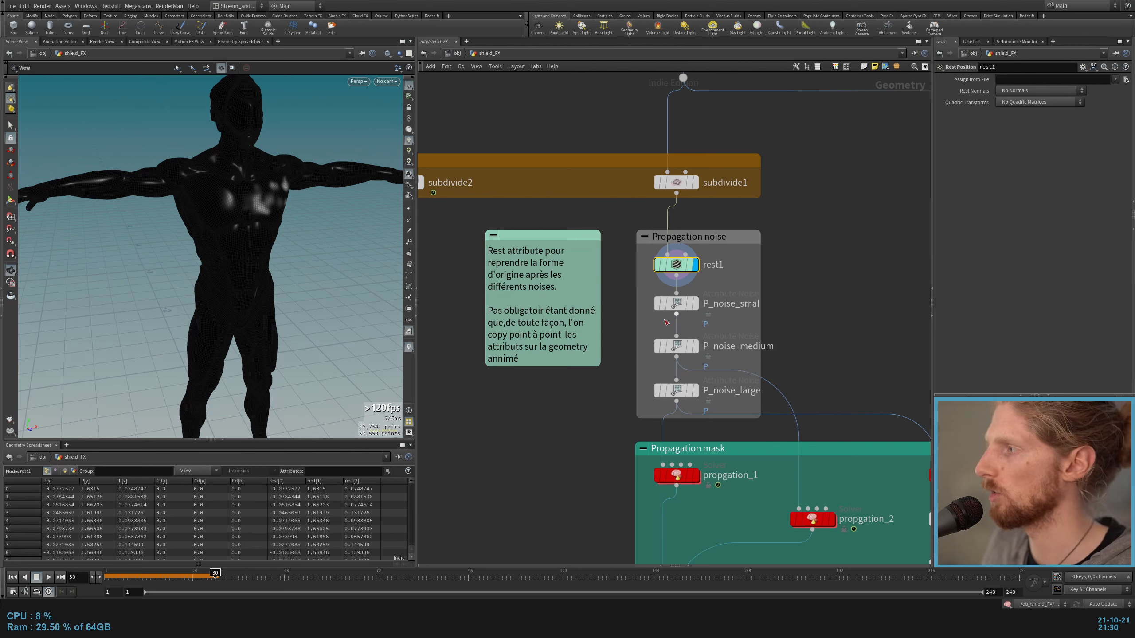
Step: Display P_noise_smal, P_noise_medium and P_noise_large in turn to examine how each one deforms the body
click(694, 304)
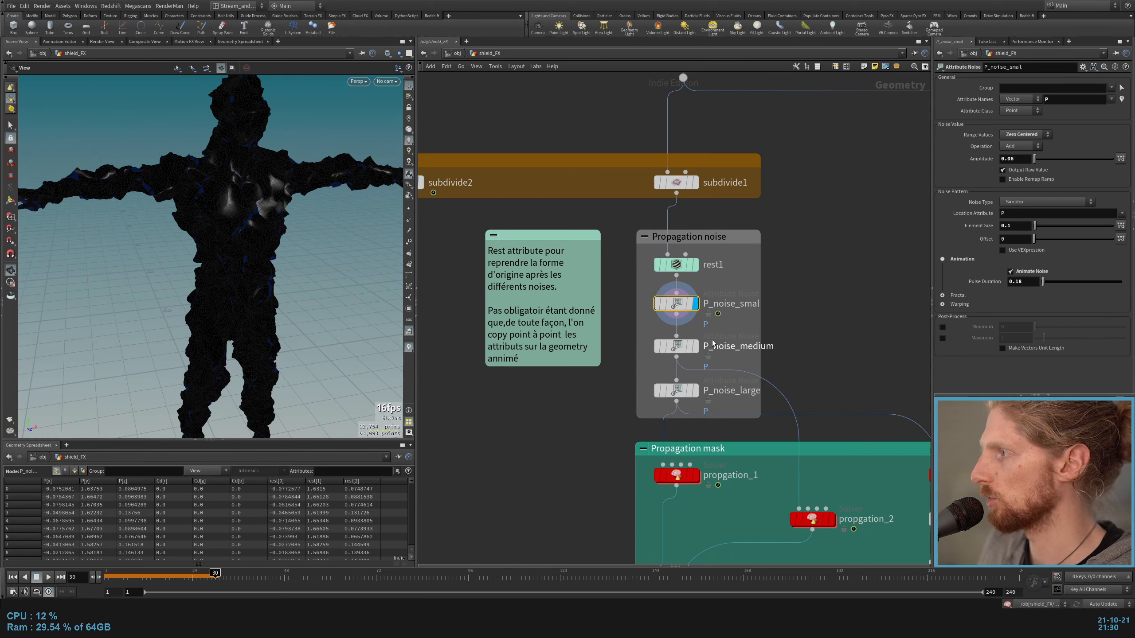
click(694, 347)
click(677, 348)
click(695, 391)
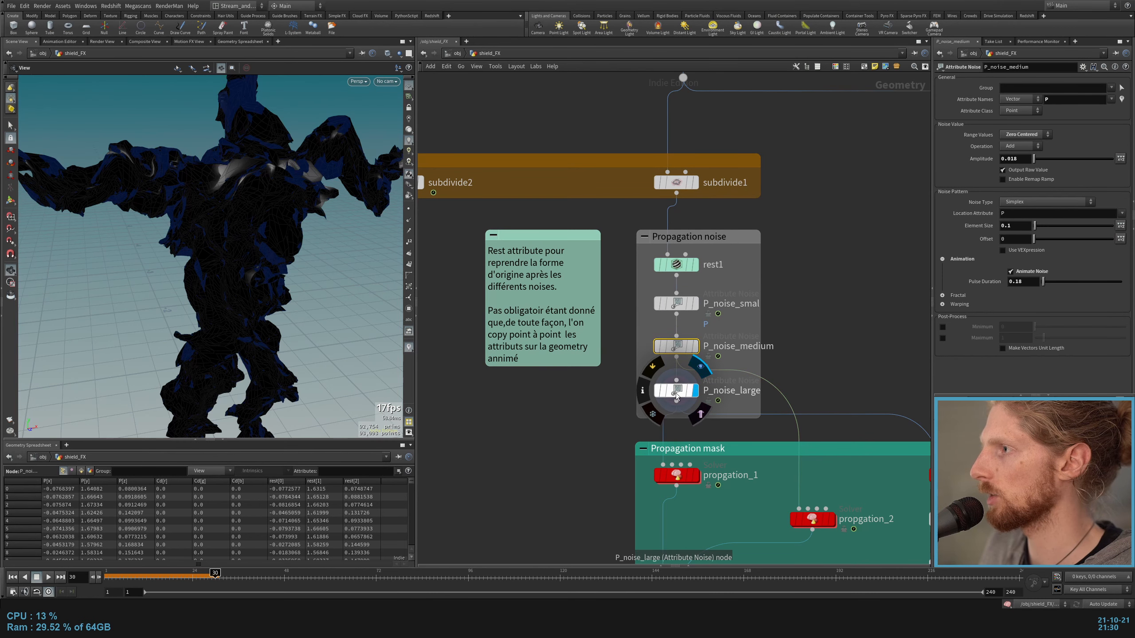
click(677, 396)
alt+drag(331, 197, 162, 190)
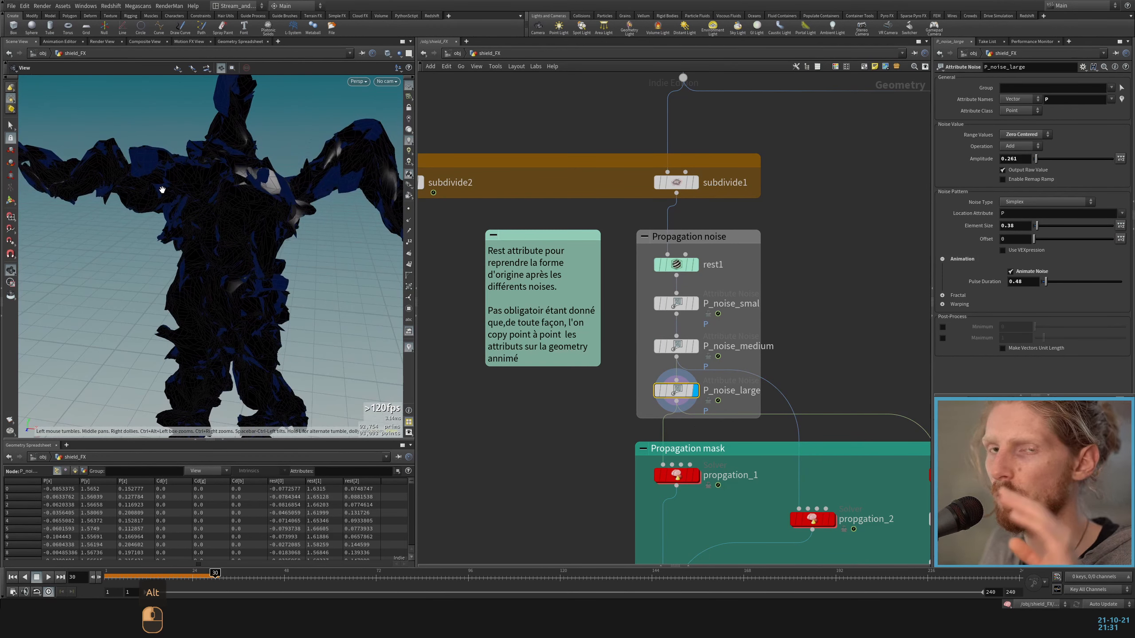
Step: Return to frame 1, display propagation_combine and play the mask over the noise-deformed body
scroll(676, 475, down, 2)
middle_drag(676, 475, 603, 271)
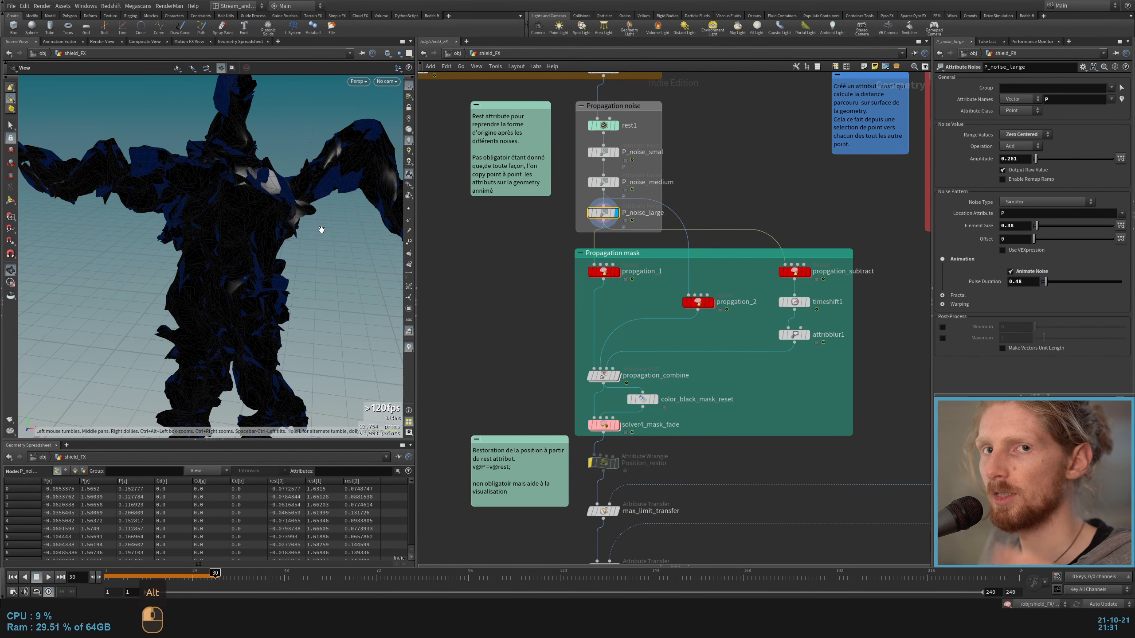
key(ctrl+Up)
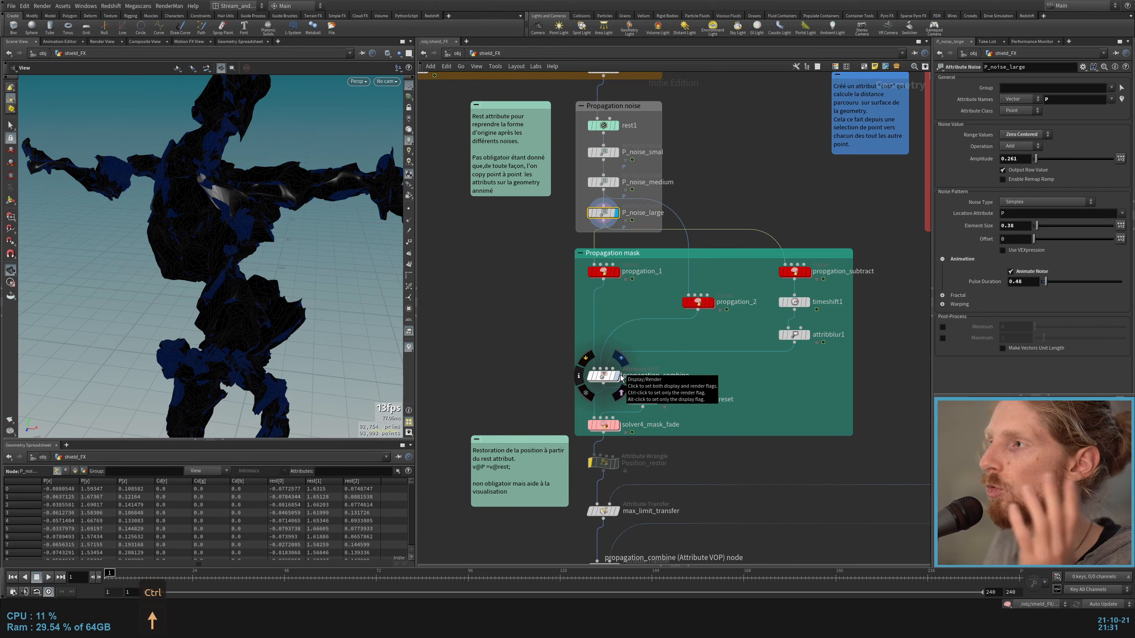
click(621, 378)
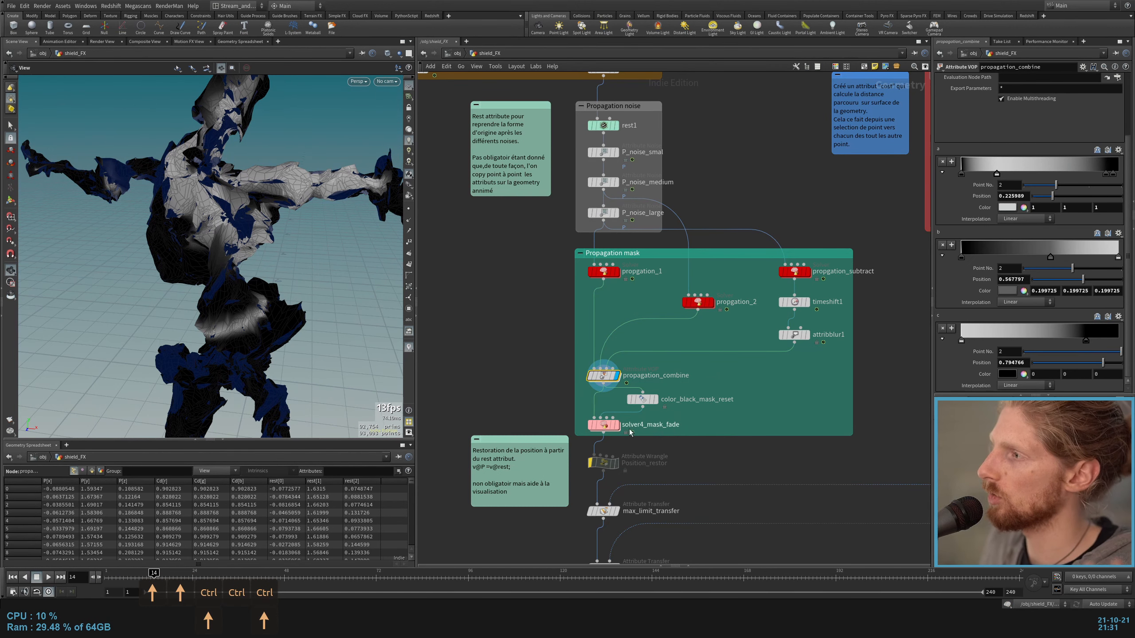
Step: Display Position_restor, disable its bypass and highlight its v@P=v@rest; expression
key(ctrl+z)
click(618, 465)
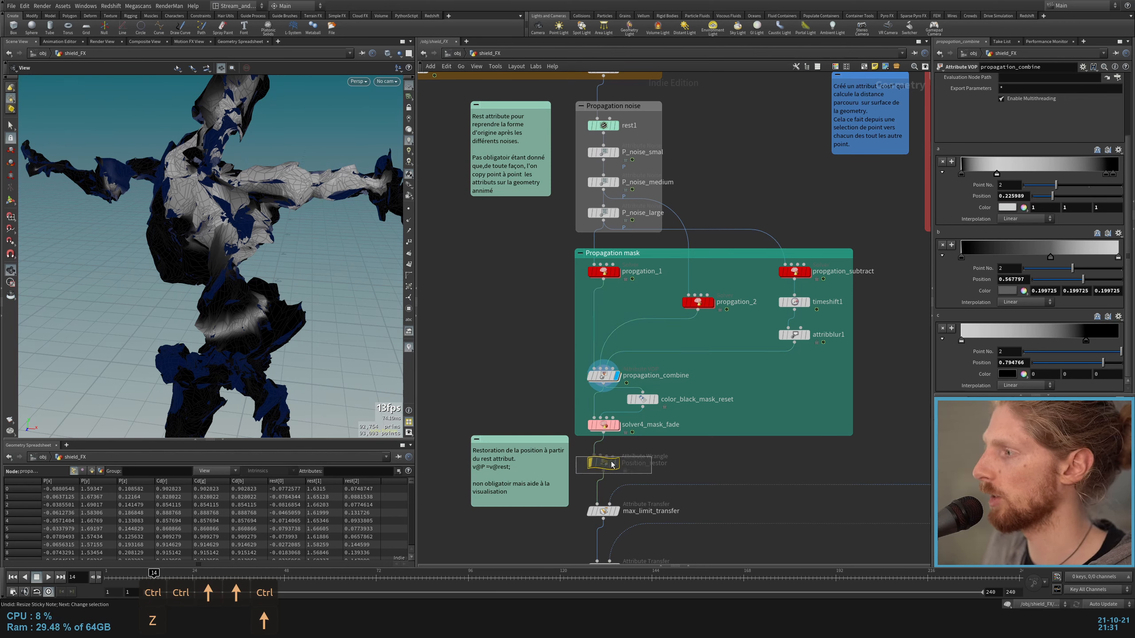
click(618, 464)
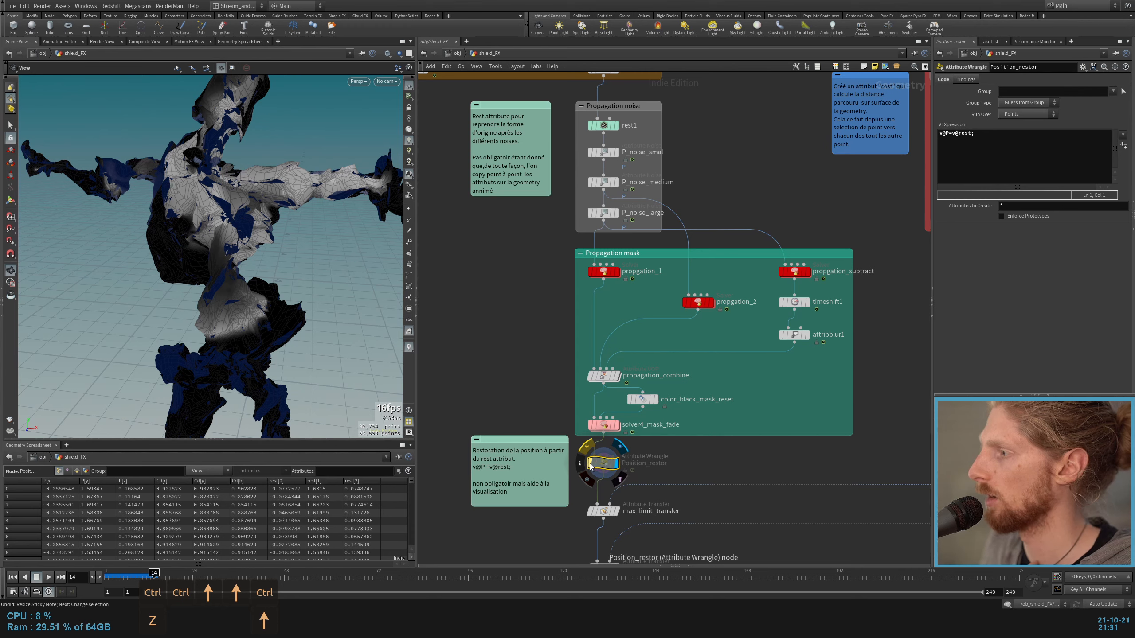
click(590, 465)
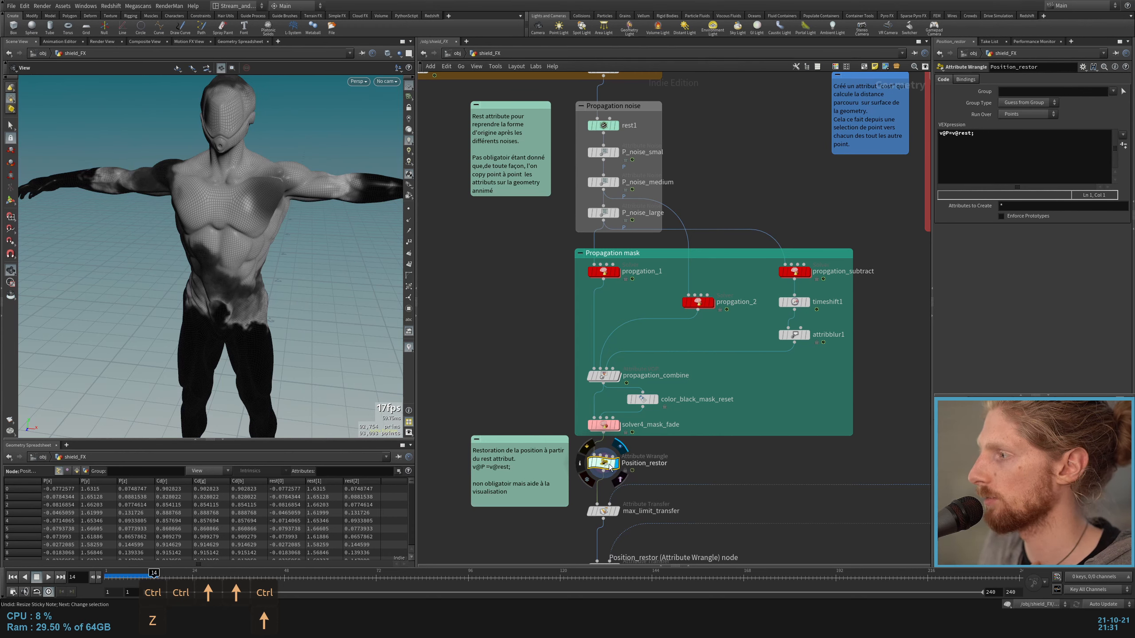
drag(984, 135, 938, 134)
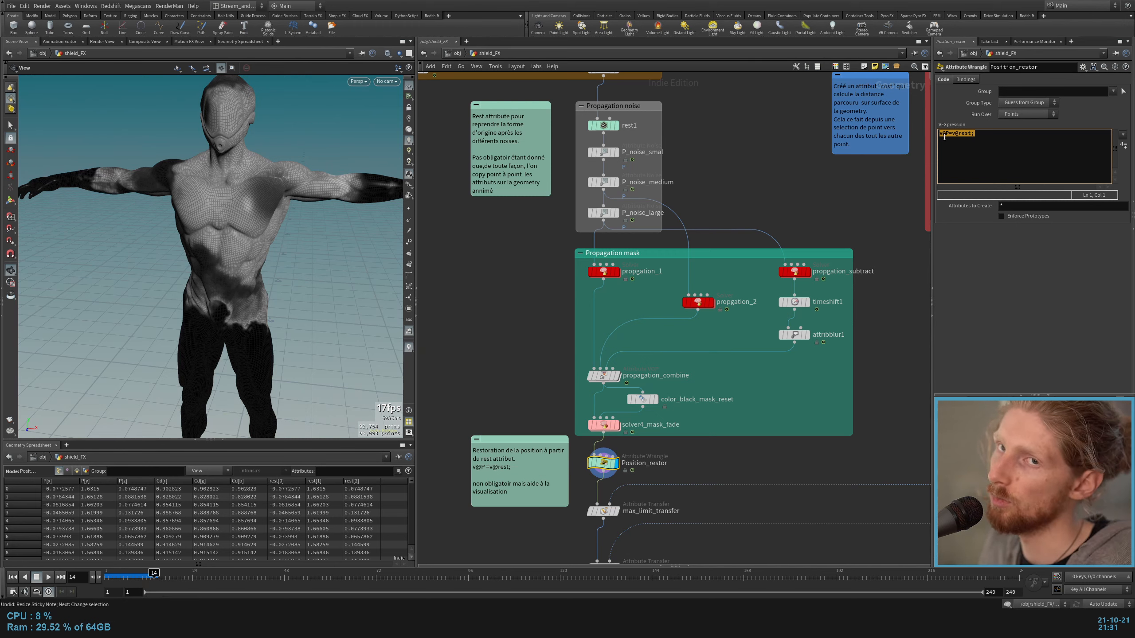
Step: Play the propagation on the restored body from frame 1 and examine the mask around the torso and arms
click(733, 449)
key(ctrl+Up)
key(Up)
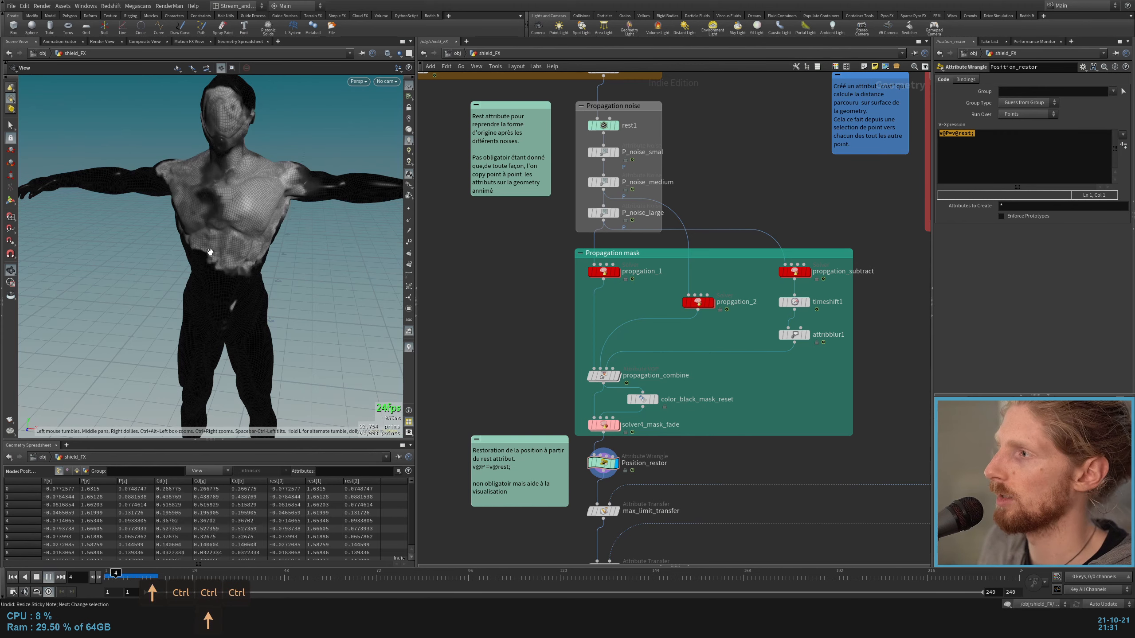
alt+drag(248, 341, 302, 369)
alt+scroll(199, 330, up, 5)
alt+scroll(302, 369, down, 5)
alt+drag(284, 190, 333, 200)
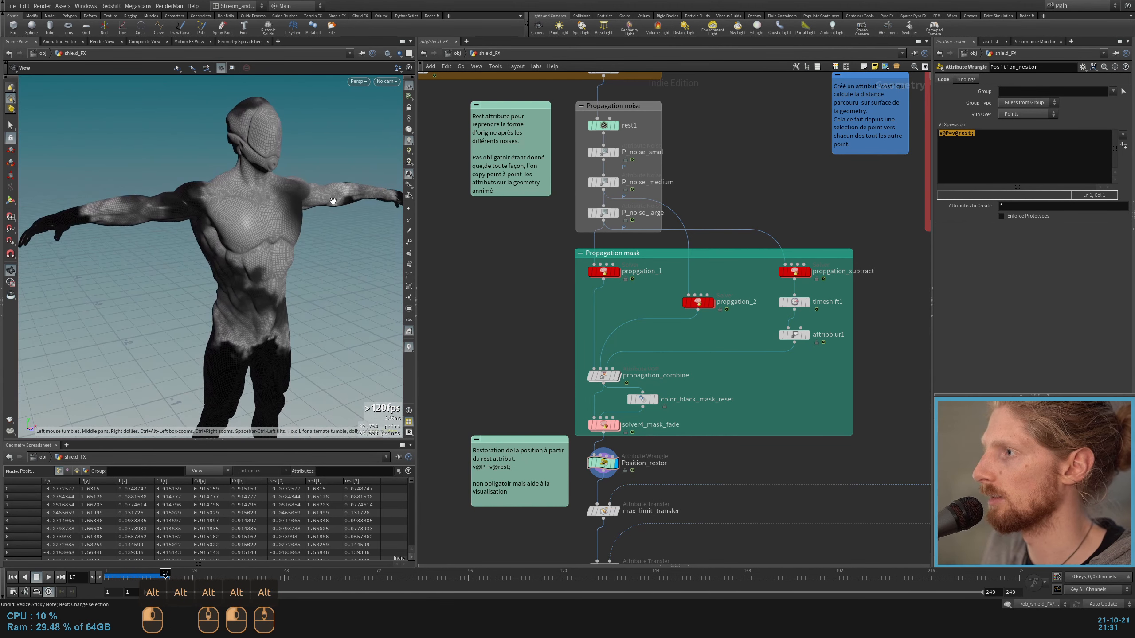
alt+drag(186, 197, 209, 158)
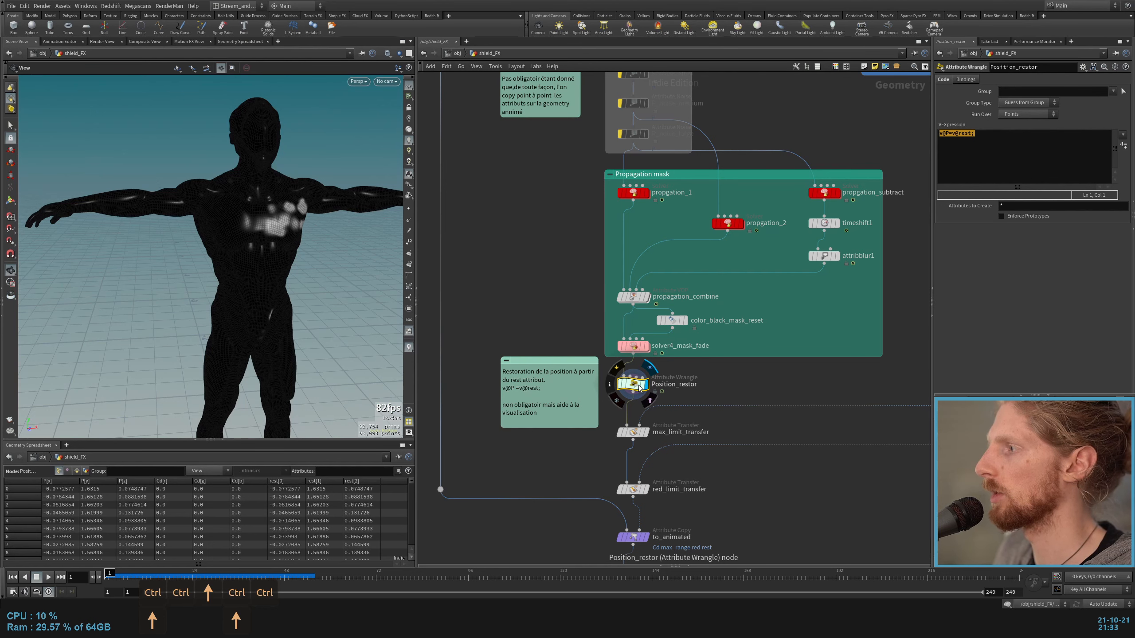
Step: Disable bypass on the three P_noise nodes in the Propagation noise group
middle_drag(560, 272, 565, 357)
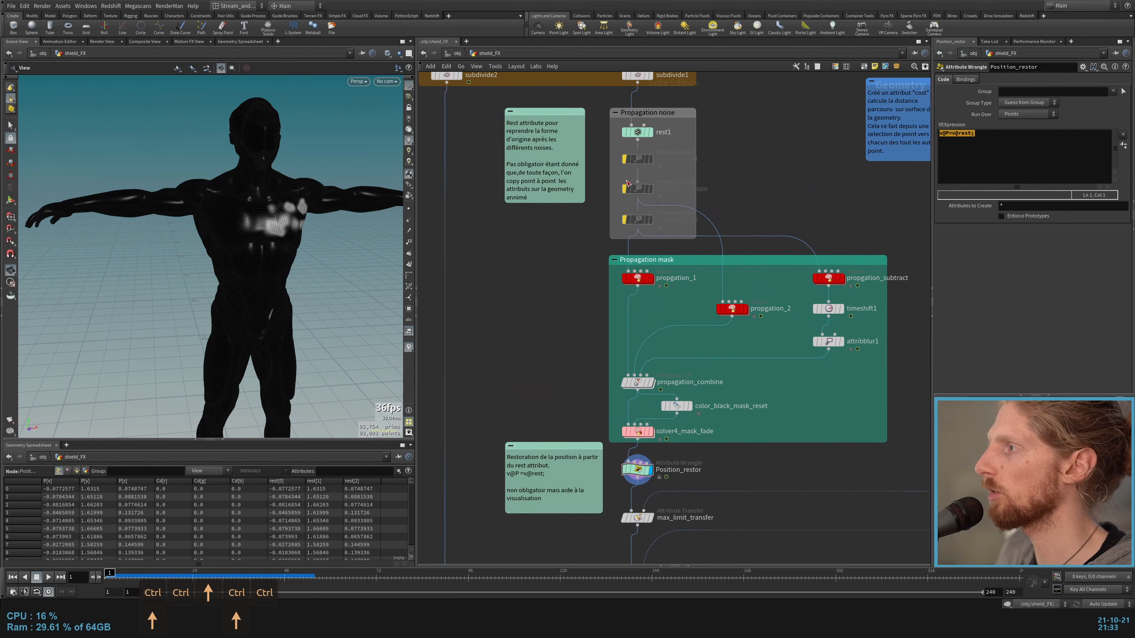
drag(596, 244, 698, 154)
key(b)
key(b)
Step: Display to_animated to examine the Cd, max_range, red and rest attributes copied onto the animated body
middle_drag(698, 436, 696, 358)
click(635, 545)
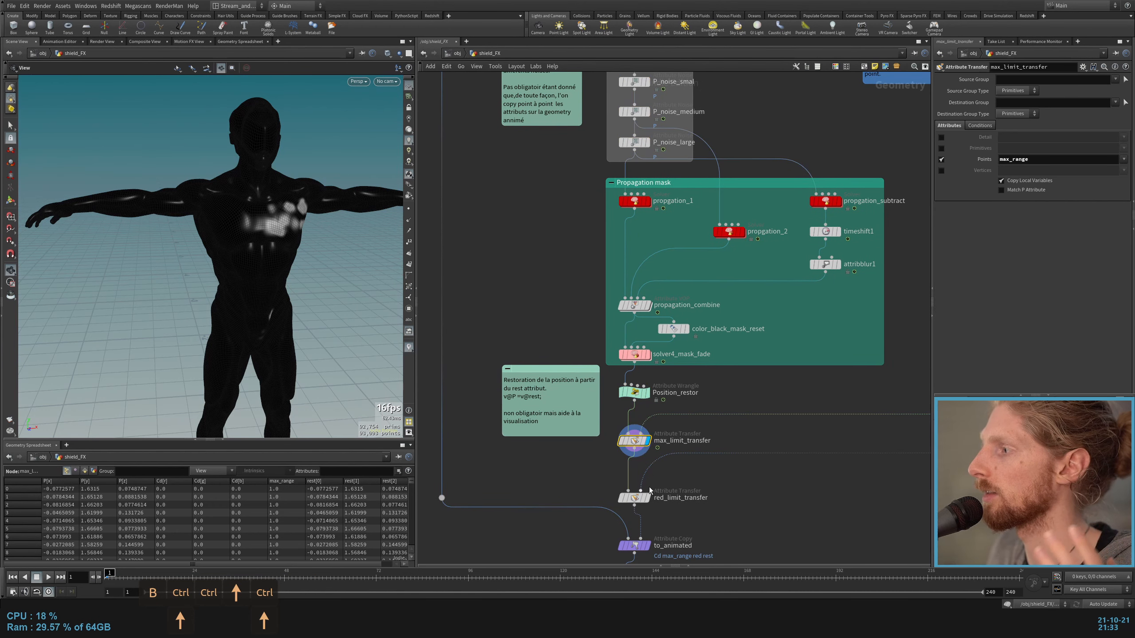
middle_drag(492, 466, 487, 422)
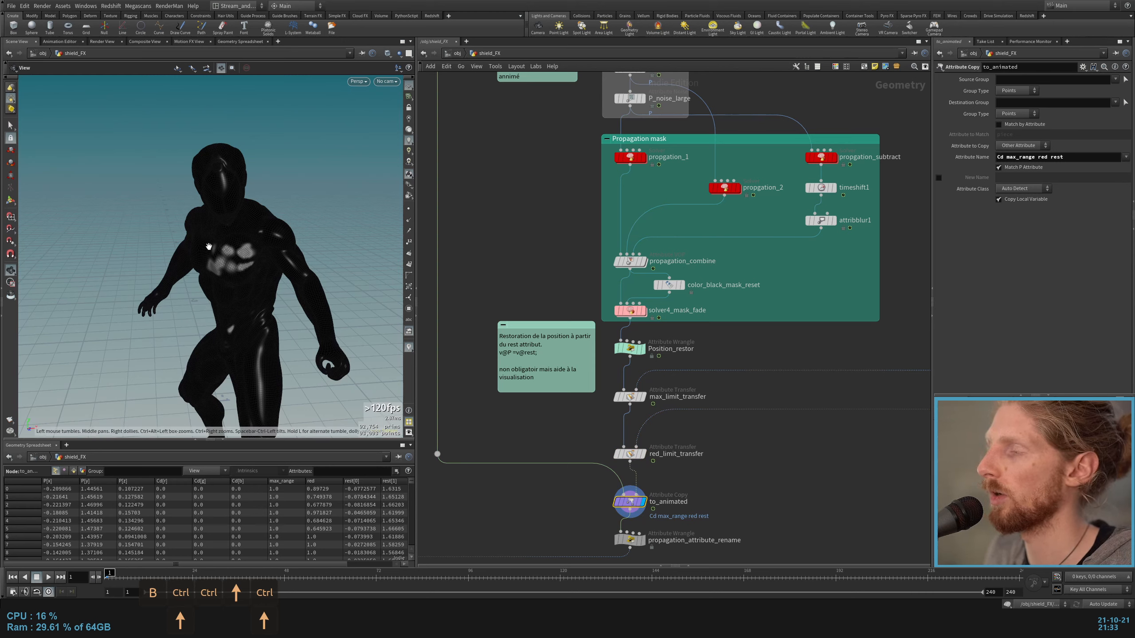
middle_click(617, 351)
click(616, 351)
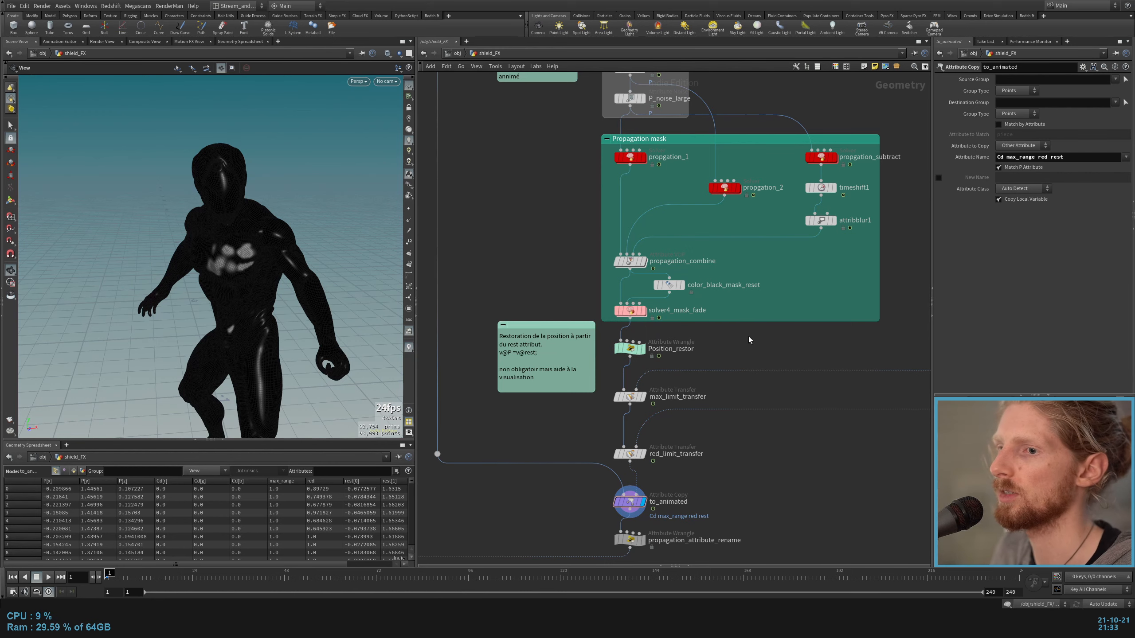
Step: Look over the mask limit group, display Position_restor and play its propagation, ending back on frame 1
middle_drag(755, 336, 729, 349)
middle_drag(857, 328, 562, 507)
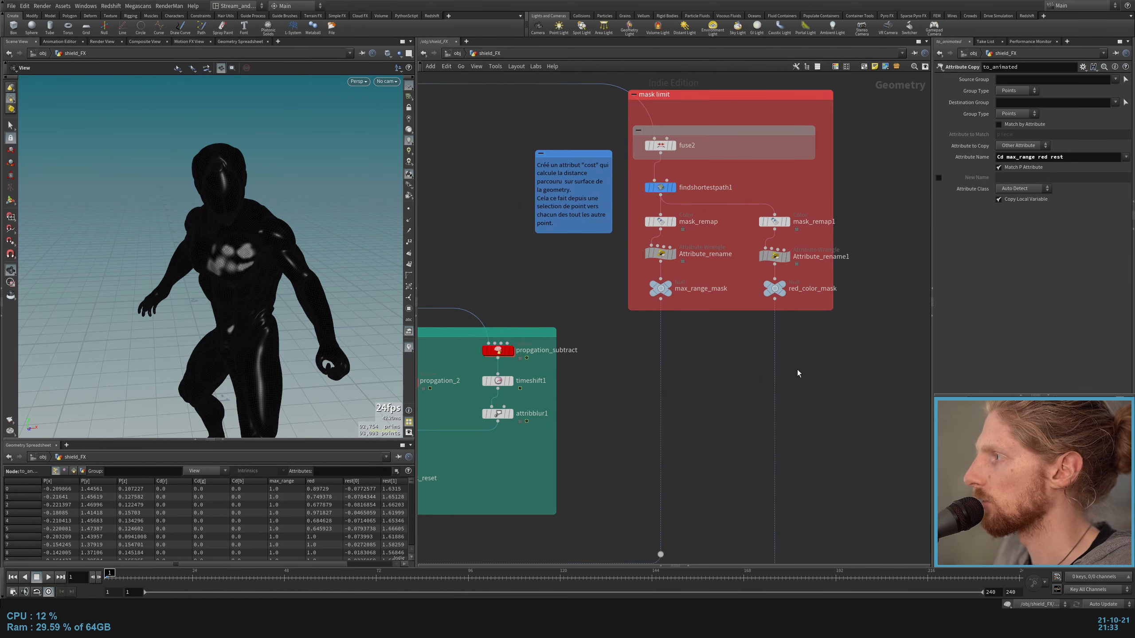
middle_drag(720, 353, 740, 431)
scroll(479, 337, down, 1)
middle_drag(480, 337, 701, 209)
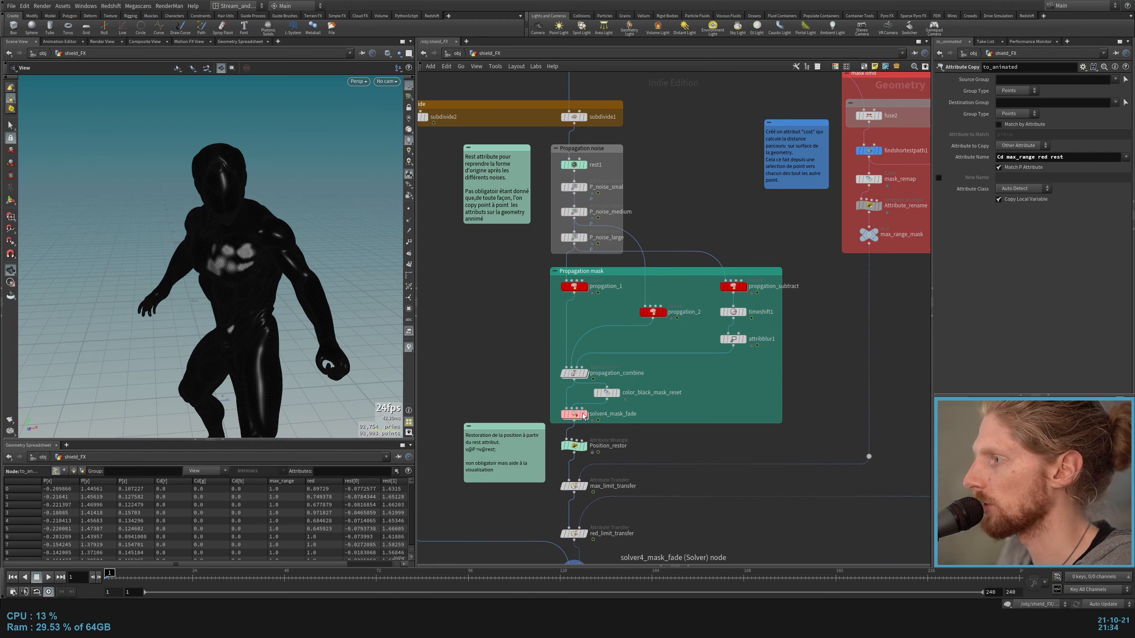
click(584, 415)
click(584, 446)
key(Up)
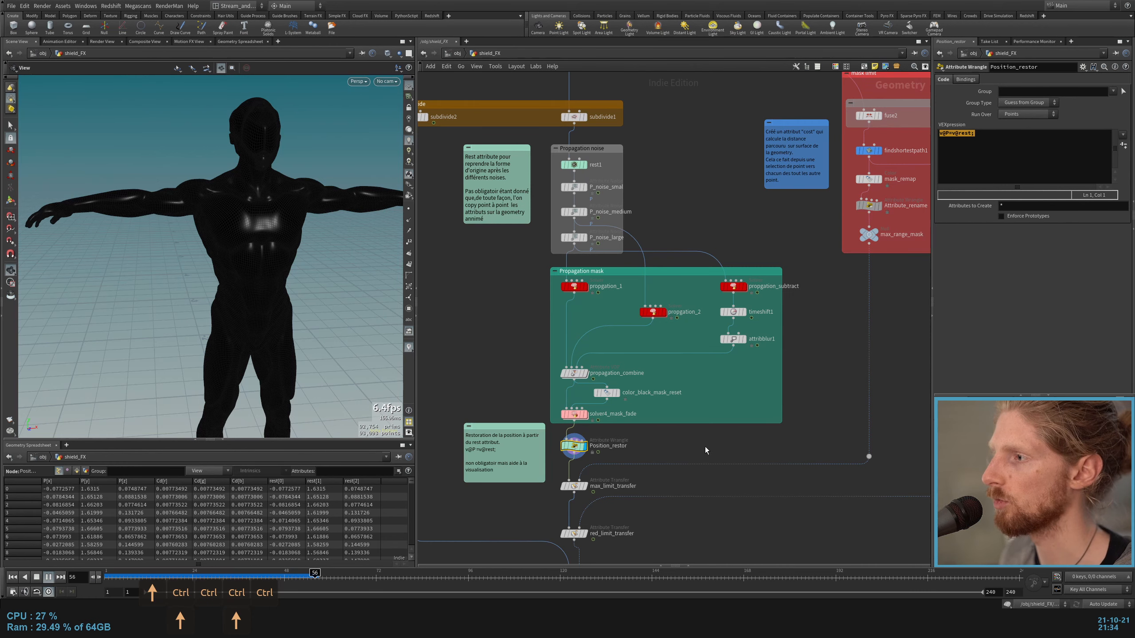
key(ctrl+Up)
Step: Display mask_remap in the mask limit group after inspecting the findshortestpath1 parameters
middle_drag(829, 209, 601, 446)
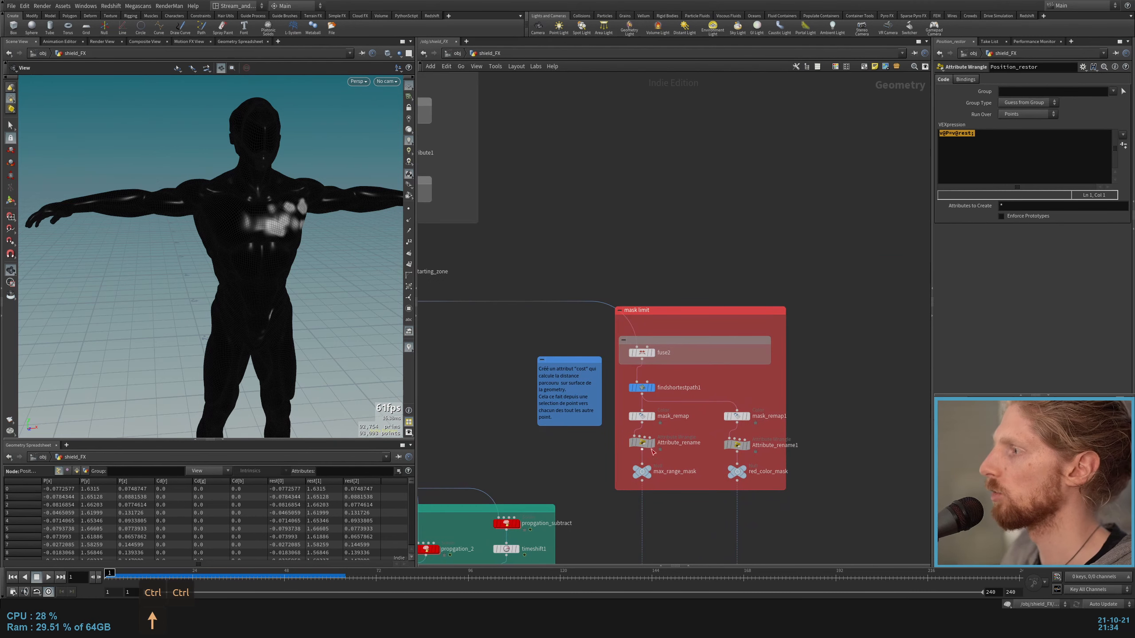
scroll(602, 446, up, 2)
click(675, 361)
click(663, 362)
click(675, 402)
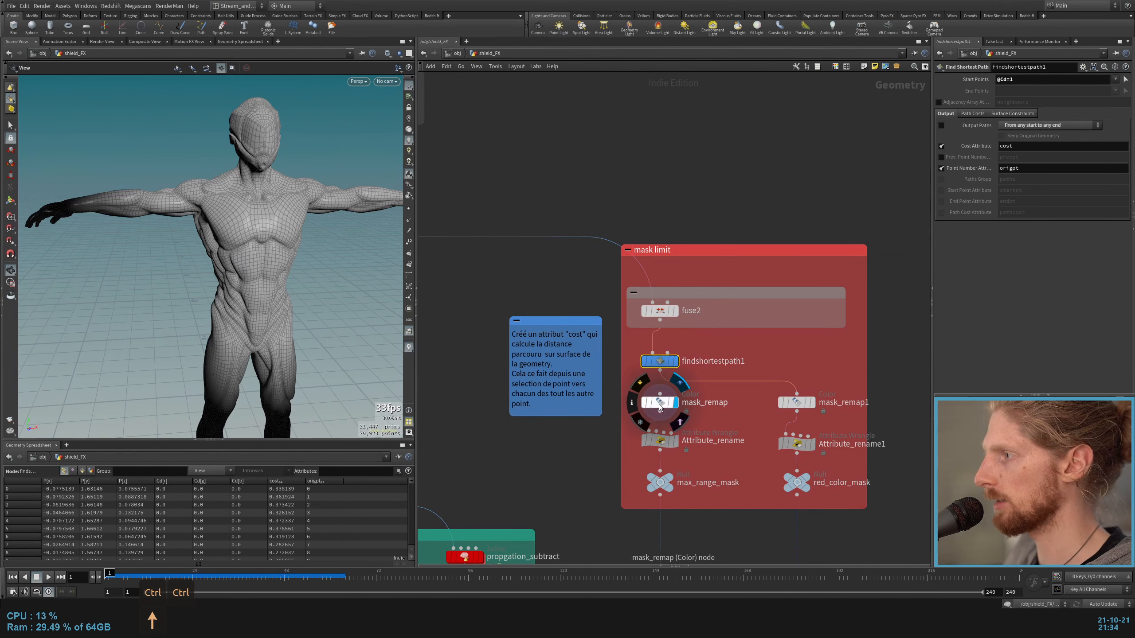
click(667, 402)
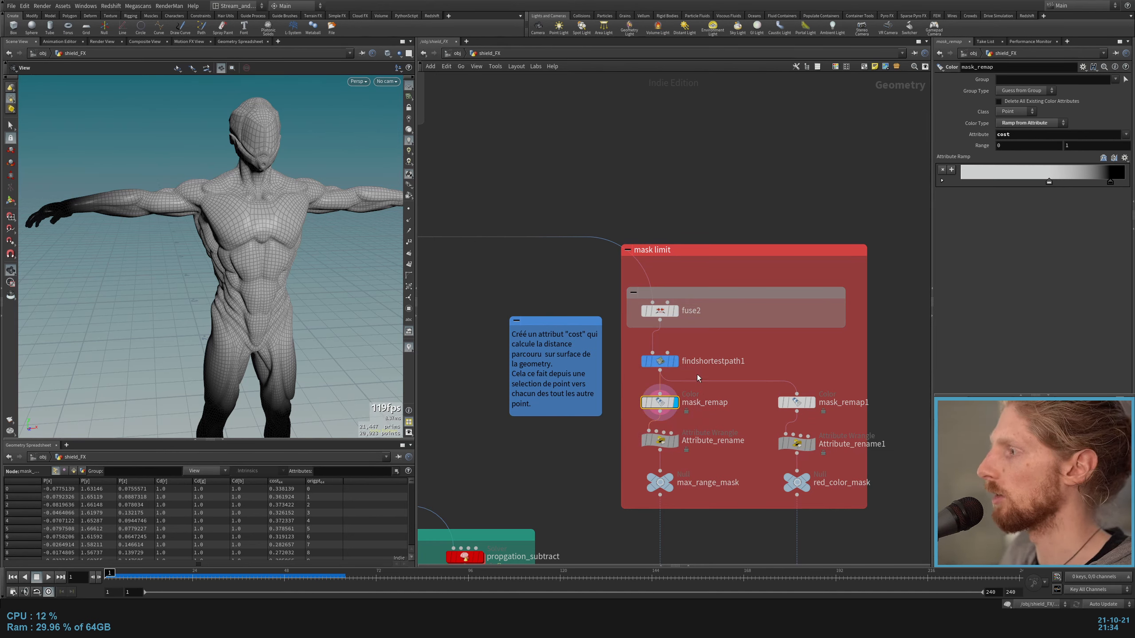
Step: Trace the mask limit input by displaying findshortestpath1, fuse2 and paint_propagation_starting_zone in turn
click(675, 361)
click(666, 361)
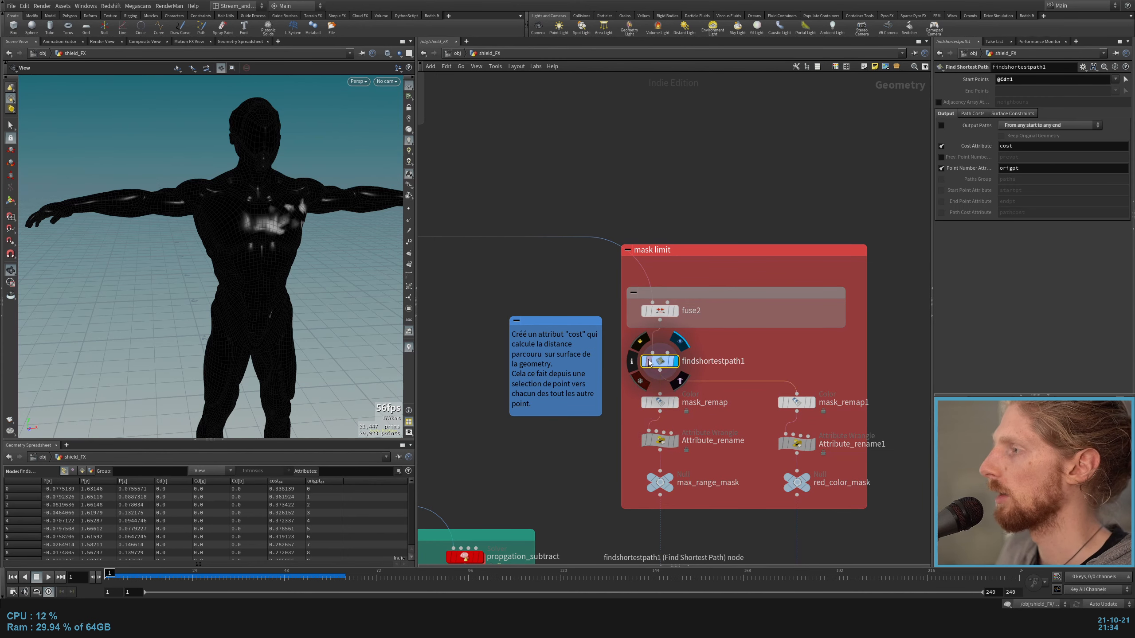
click(676, 311)
click(663, 312)
middle_drag(500, 281, 909, 362)
click(665, 276)
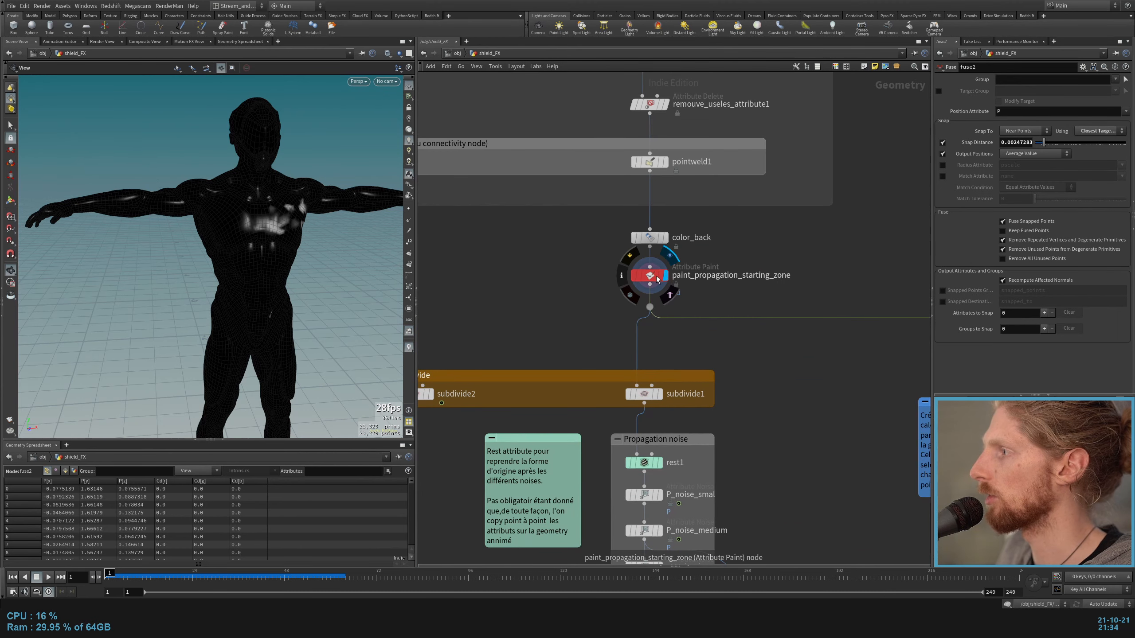
click(657, 279)
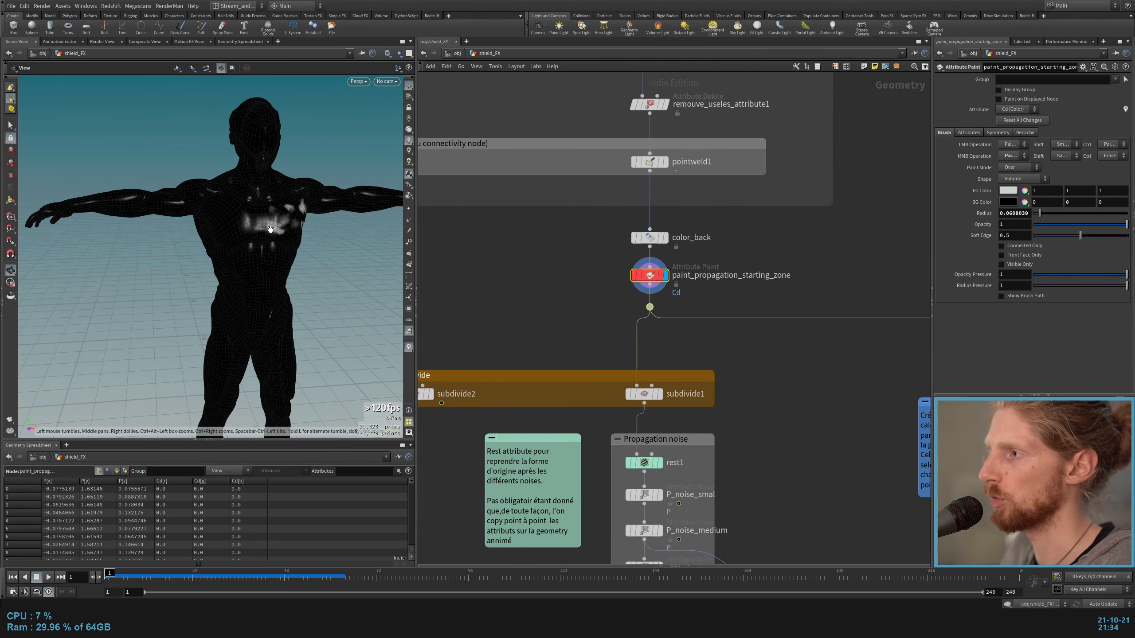
Step: Display findshortestpath1 again and examine its Start Points expression and the cost attribute it outputs
middle_drag(775, 254, 442, 244)
click(751, 431)
click(744, 433)
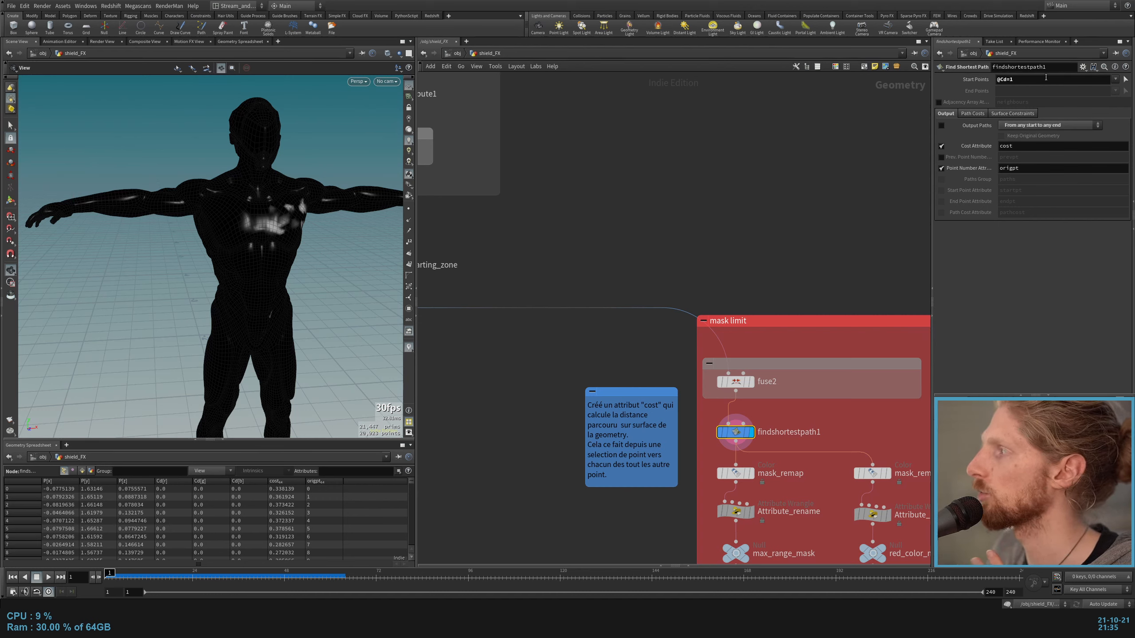
key(Return)
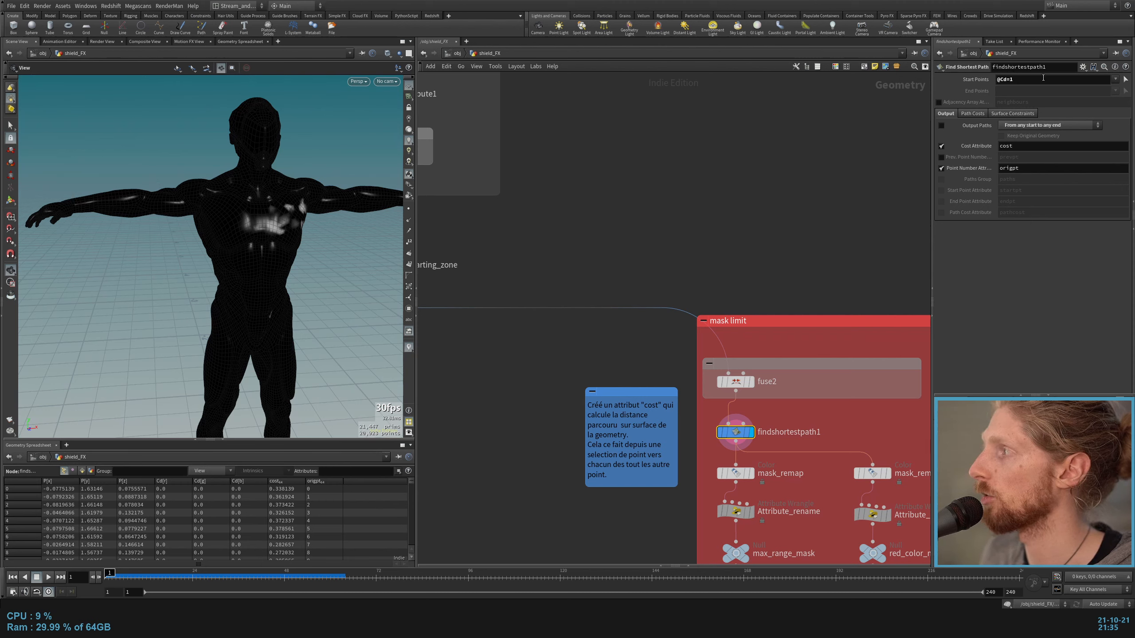
drag(1043, 78, 983, 91)
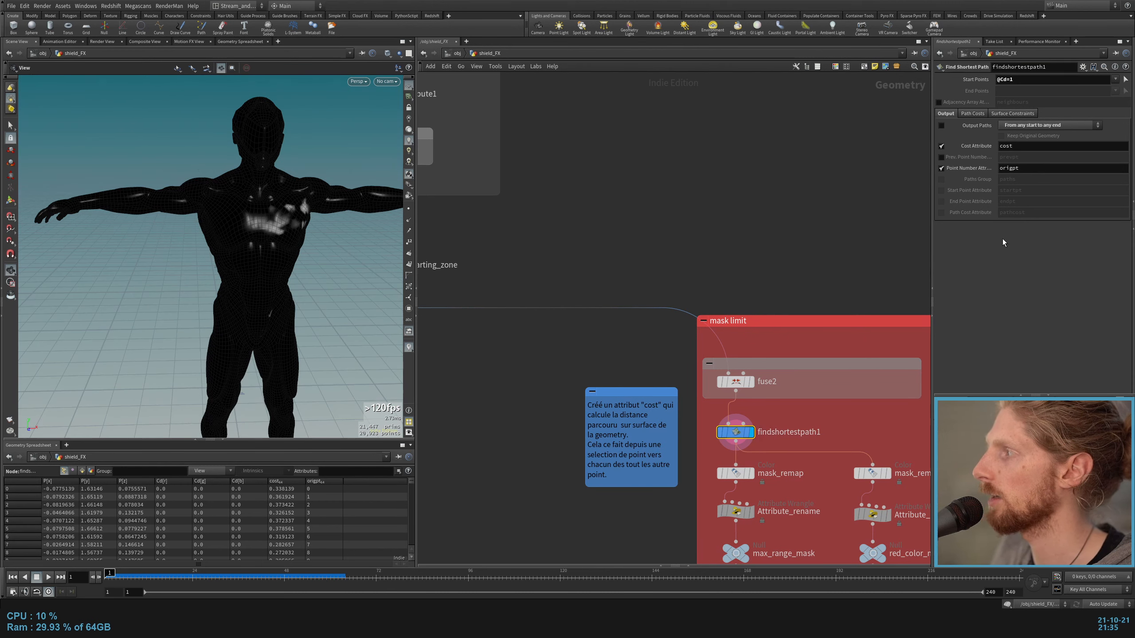
drag(1023, 146, 989, 154)
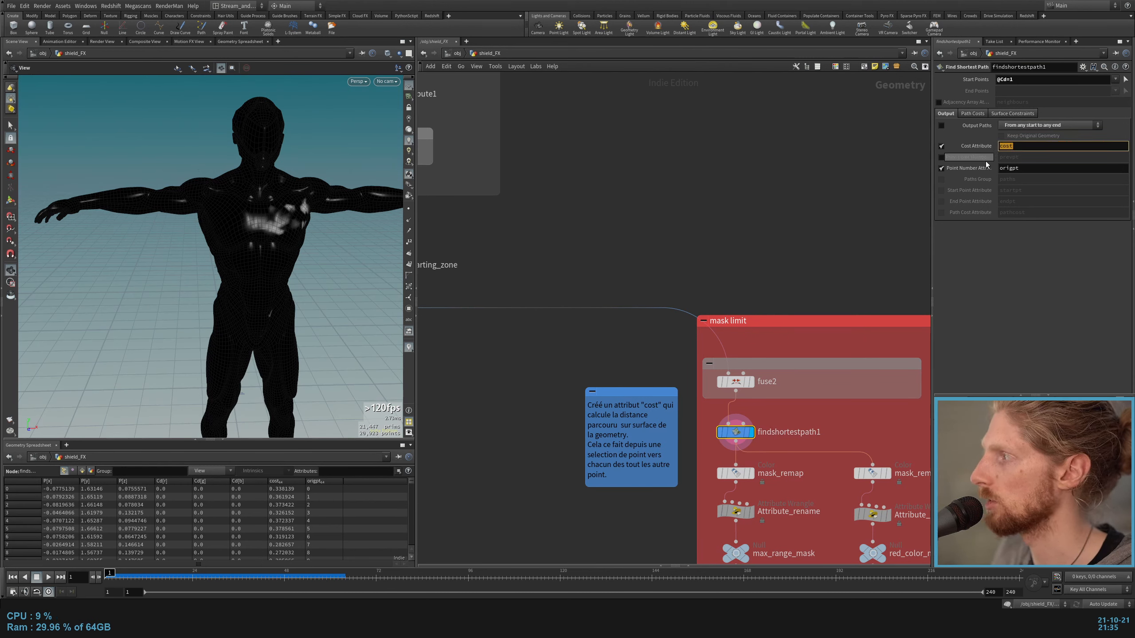
Step: Display mask_remap and shift its ramp's white and black points toward the start to shrink the white area on the limbs
middle_drag(851, 308, 829, 174)
click(727, 339)
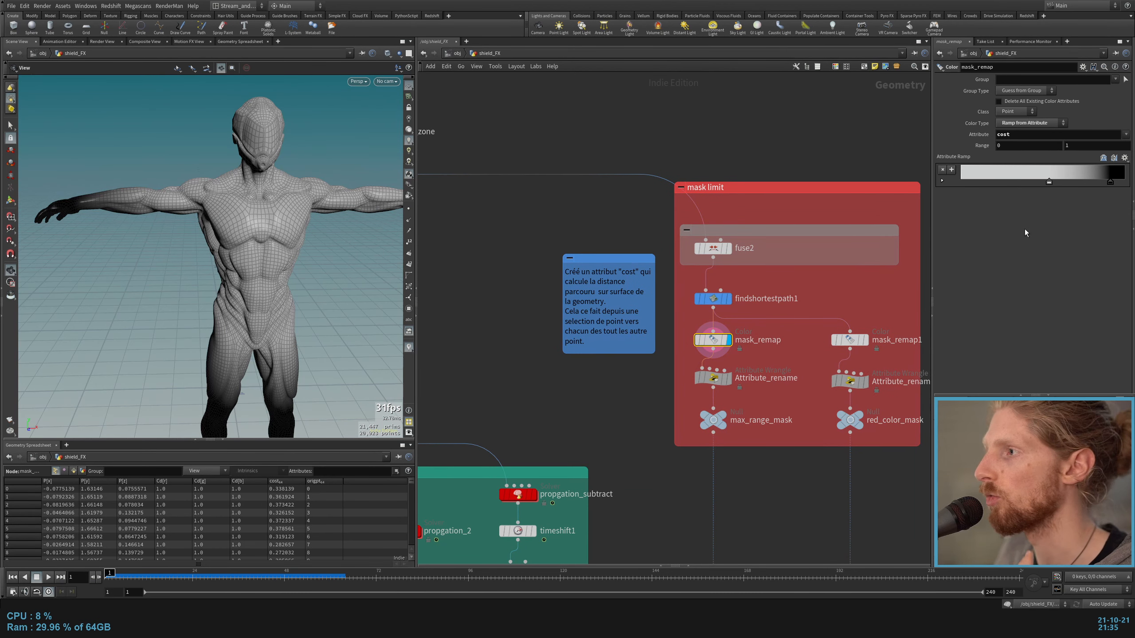
mouse_move(1047, 180)
mouse_down()
mouse_move(941, 183)
mouse_move(1046, 184)
mouse_move(1030, 189)
mouse_up()
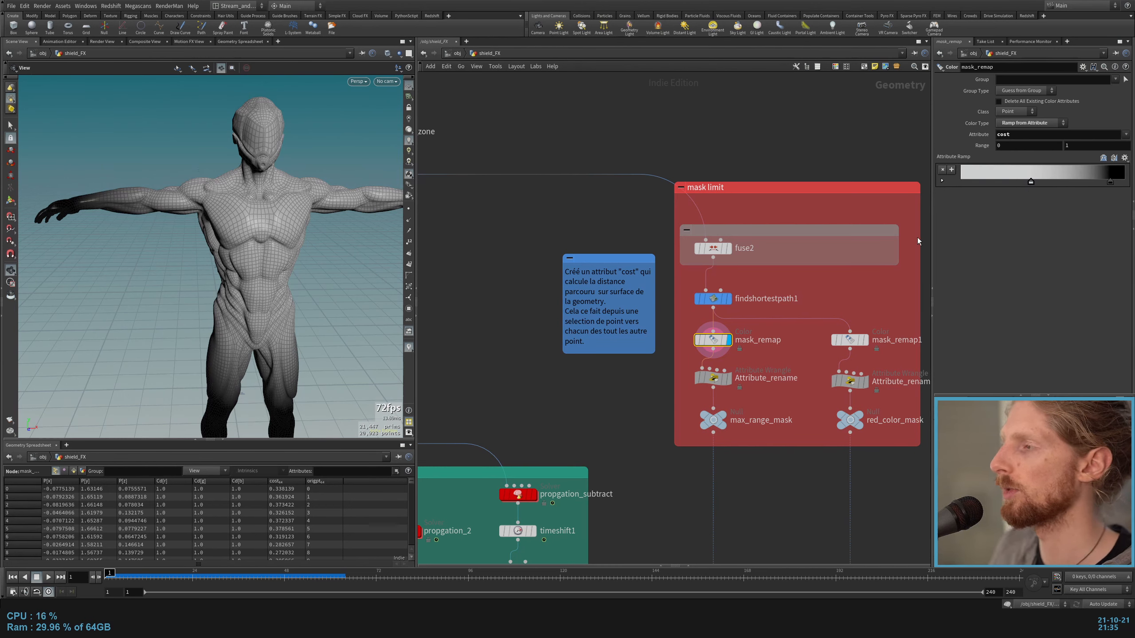
drag(226, 319, 240, 319)
drag(1112, 185, 1097, 183)
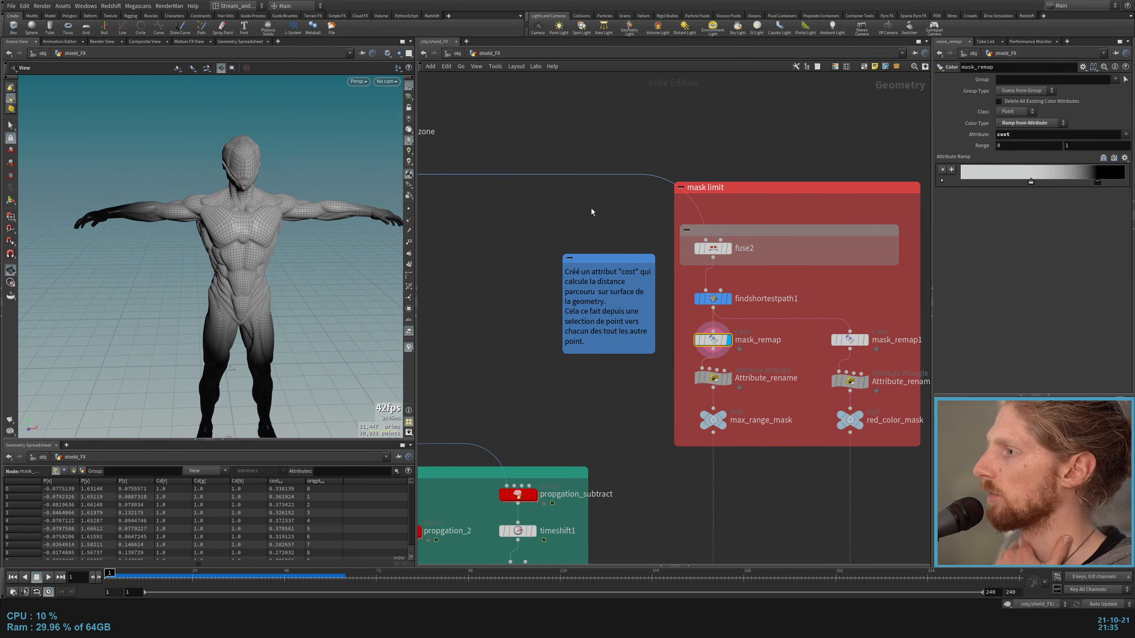
scroll(231, 238, up, 3)
scroll(249, 238, up, 1)
middle_drag(251, 245, 250, 189)
drag(218, 326, 238, 181)
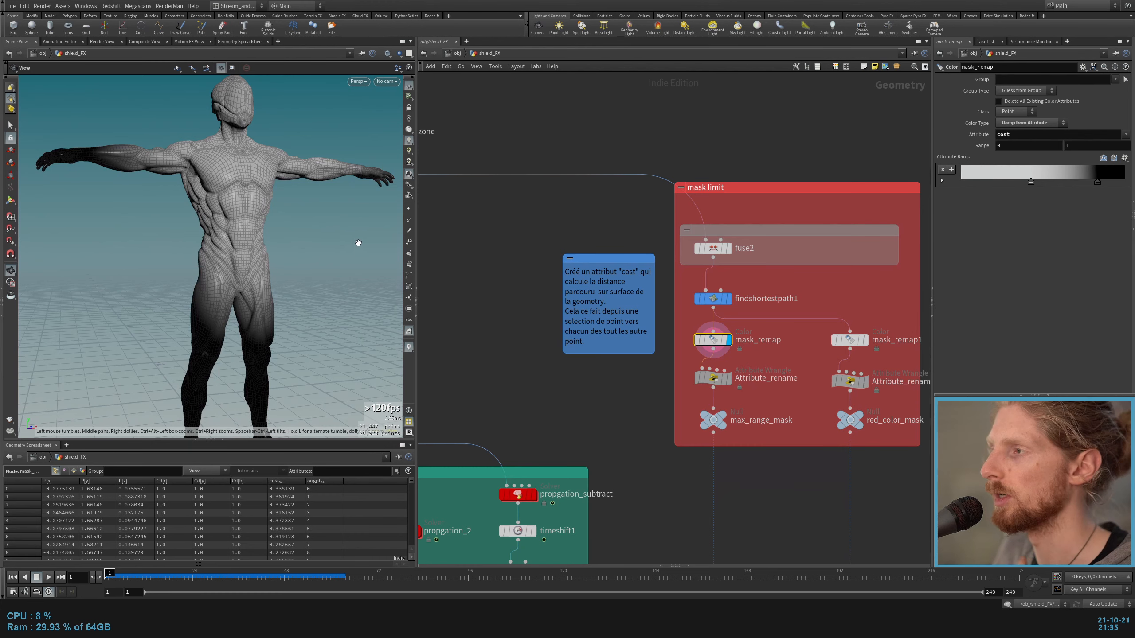
middle_drag(778, 343, 664, 284)
click(615, 322)
click(738, 325)
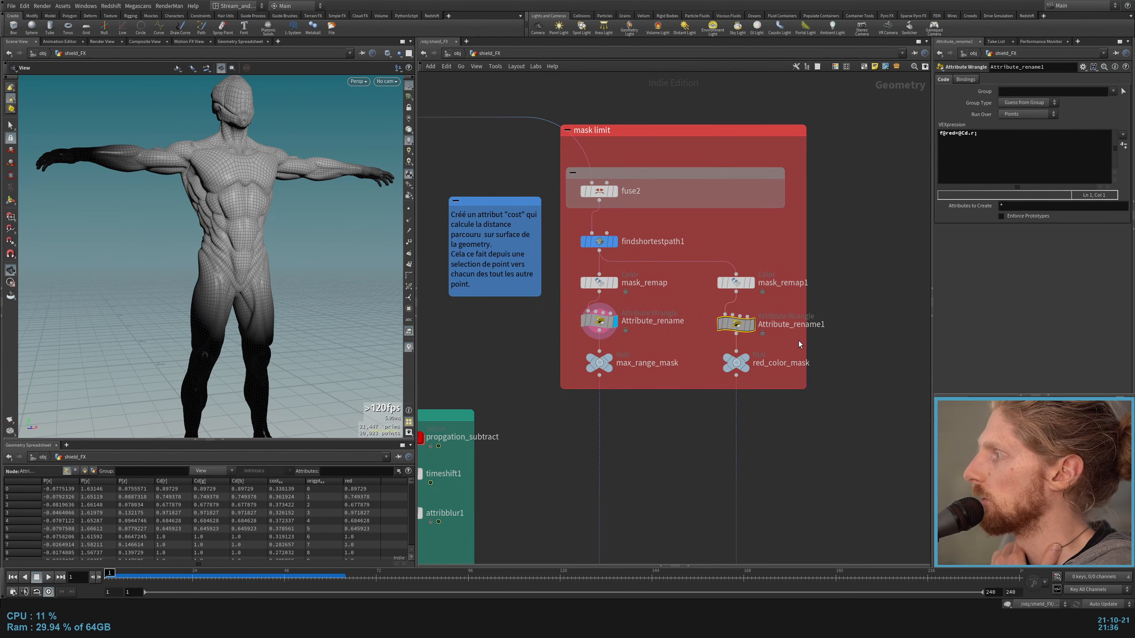
Step: Display Attribute_rename1 and Attribute_rename in turn to compare the red and max_range masks on the body
click(749, 324)
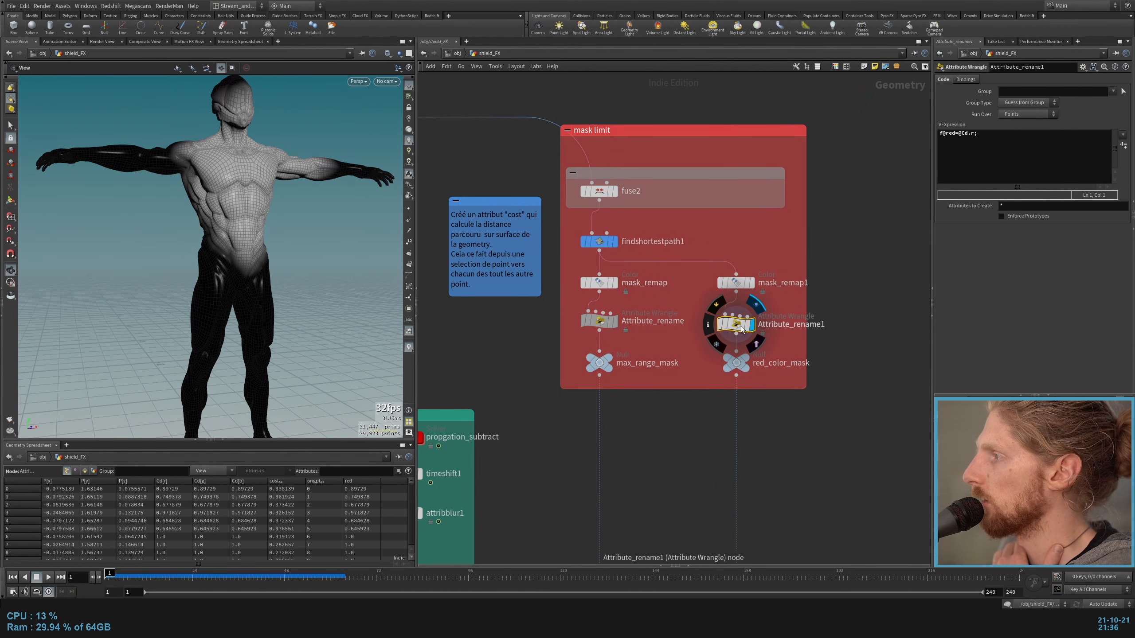
click(615, 321)
scroll(758, 360, down, 4)
middle_drag(703, 422, 760, 342)
scroll(548, 476, up, 4)
middle_drag(548, 475, 488, 448)
key(grave)
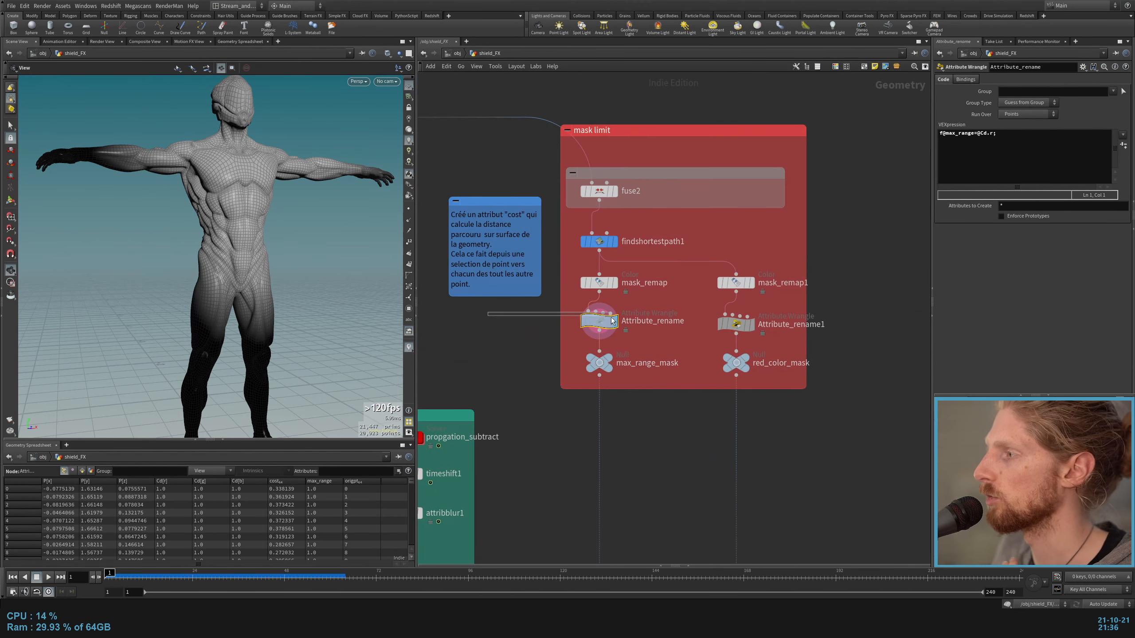
Step: Display mask_remap1 and Attribute_rename1 in turn and examine the ramp that mask_remap1 applies to the cost attribute
click(750, 325)
click(753, 285)
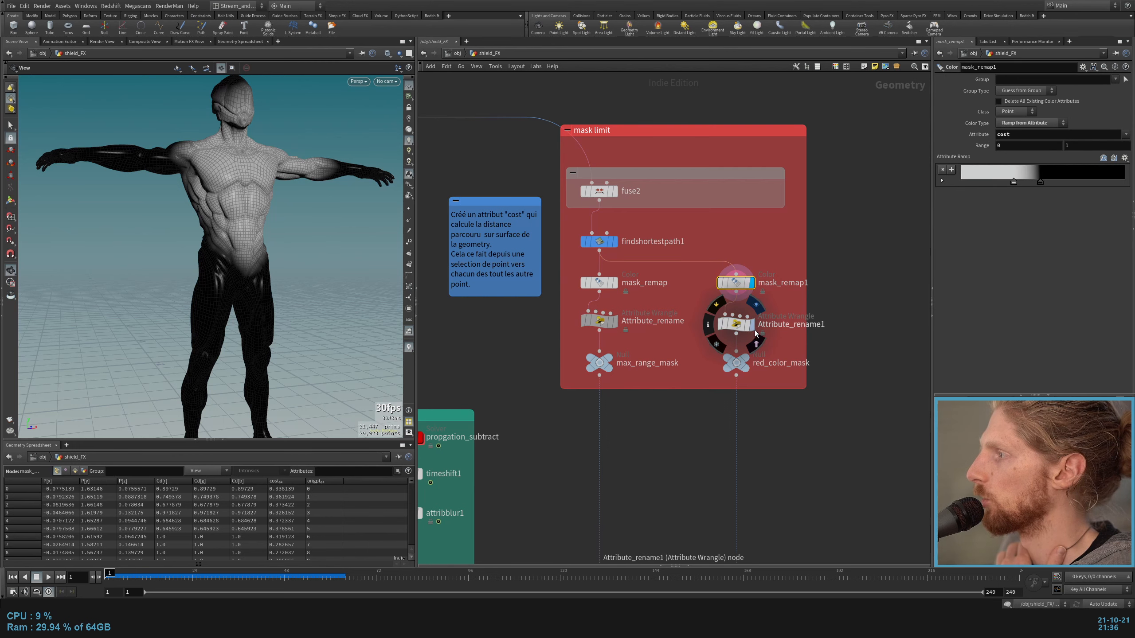
click(753, 327)
click(736, 283)
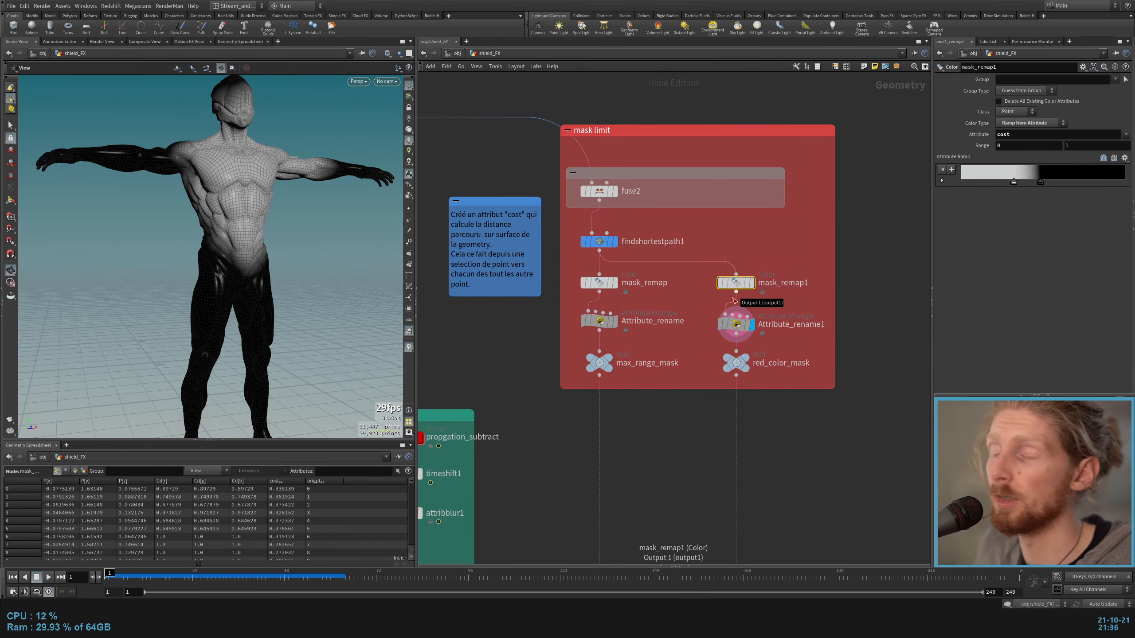
key(Down)
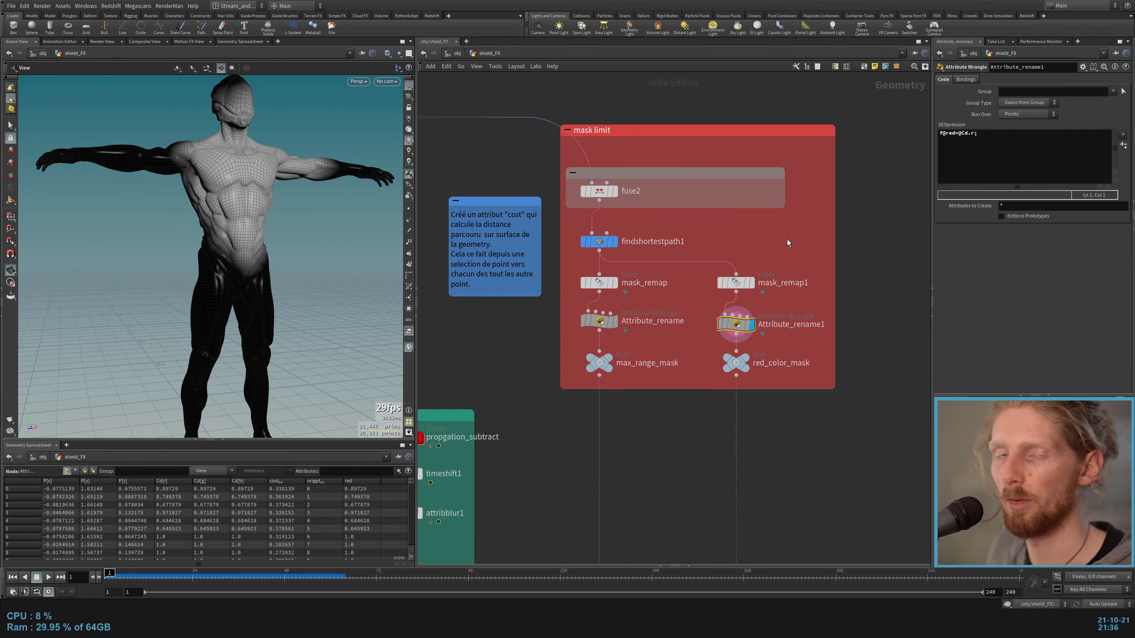
drag(776, 254, 708, 300)
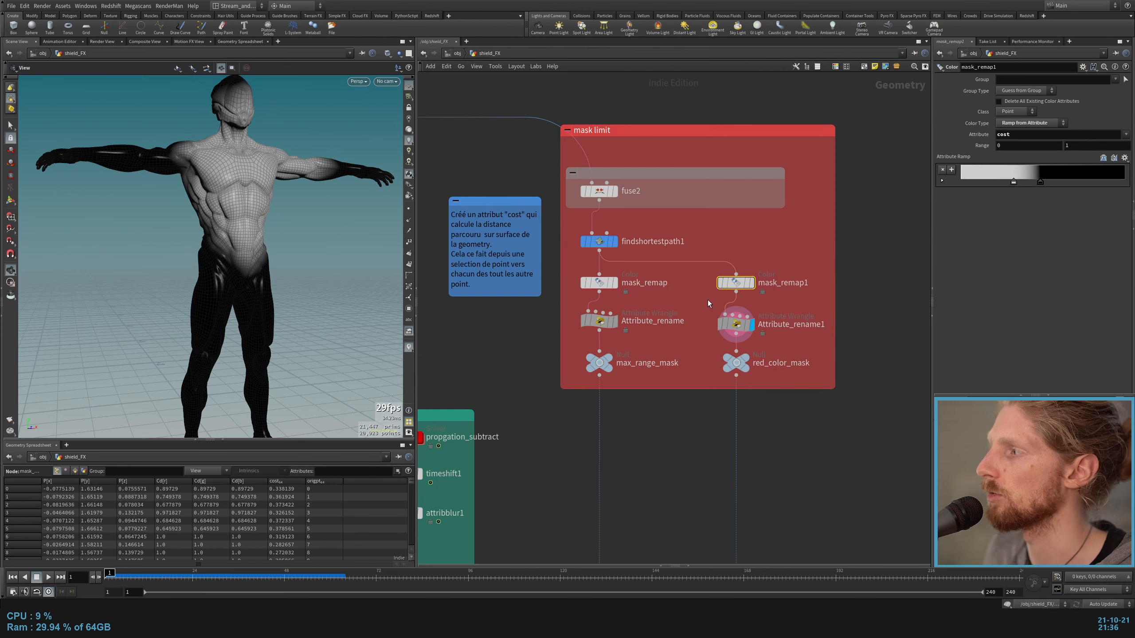
Step: Display max_limit_transfer and red_limit_transfer below Position_restor and examine the max_range point attribute transfer
scroll(559, 403, down, 3)
middle_drag(559, 402, 607, 266)
middle_drag(481, 484, 677, 438)
drag(796, 214, 860, 175)
scroll(545, 444, up, 4)
middle_drag(545, 445, 710, 354)
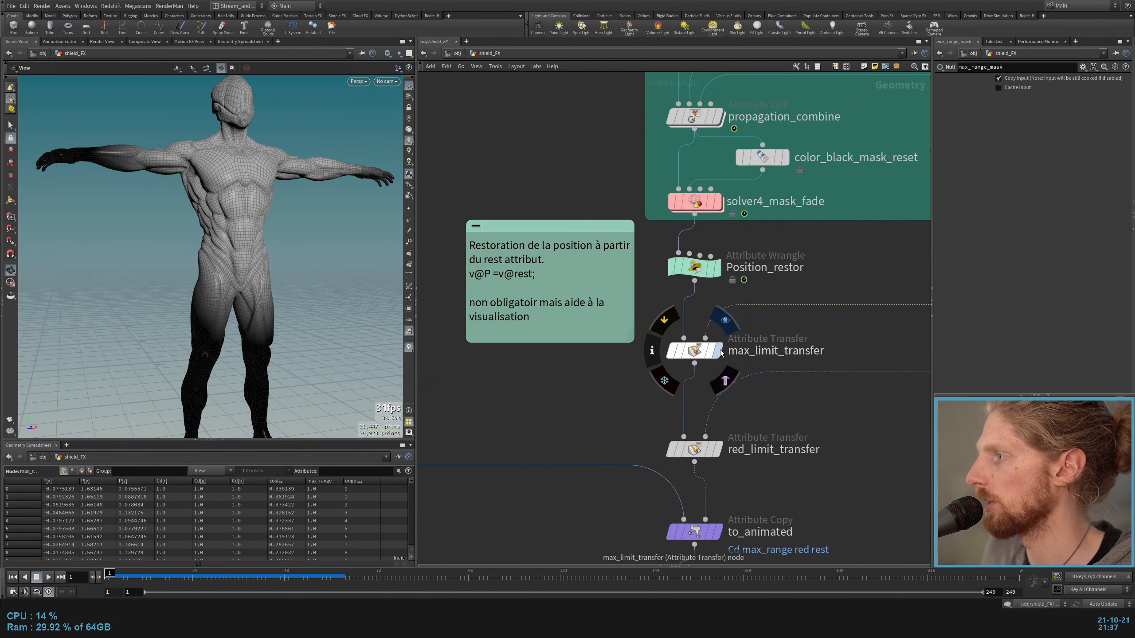
click(718, 351)
click(699, 351)
click(718, 448)
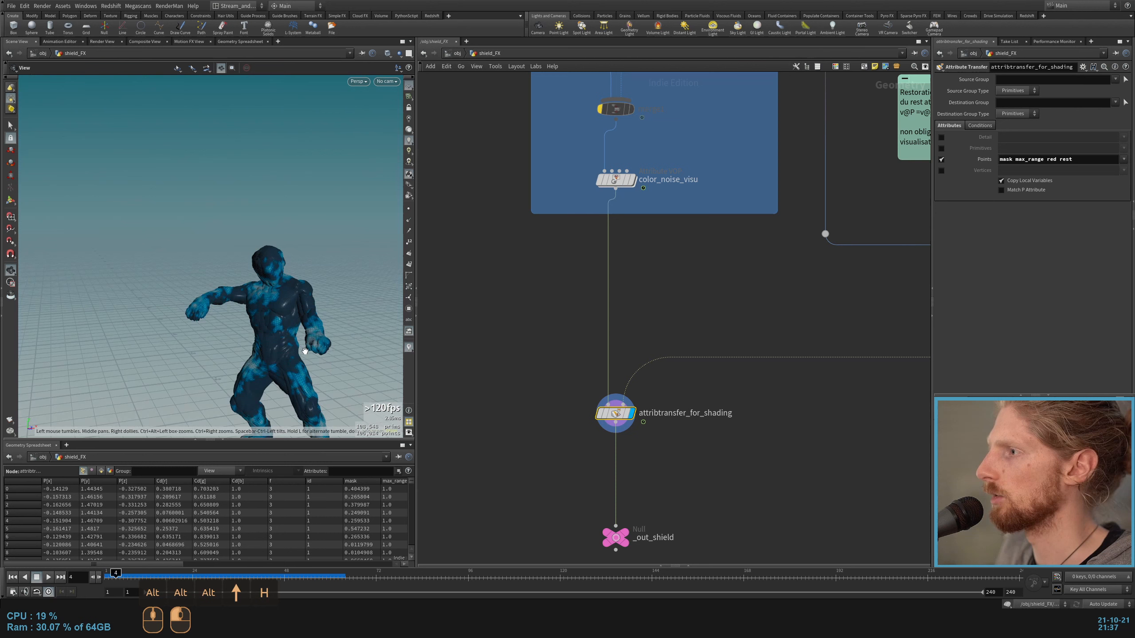
alt+drag(250, 269, 255, 291)
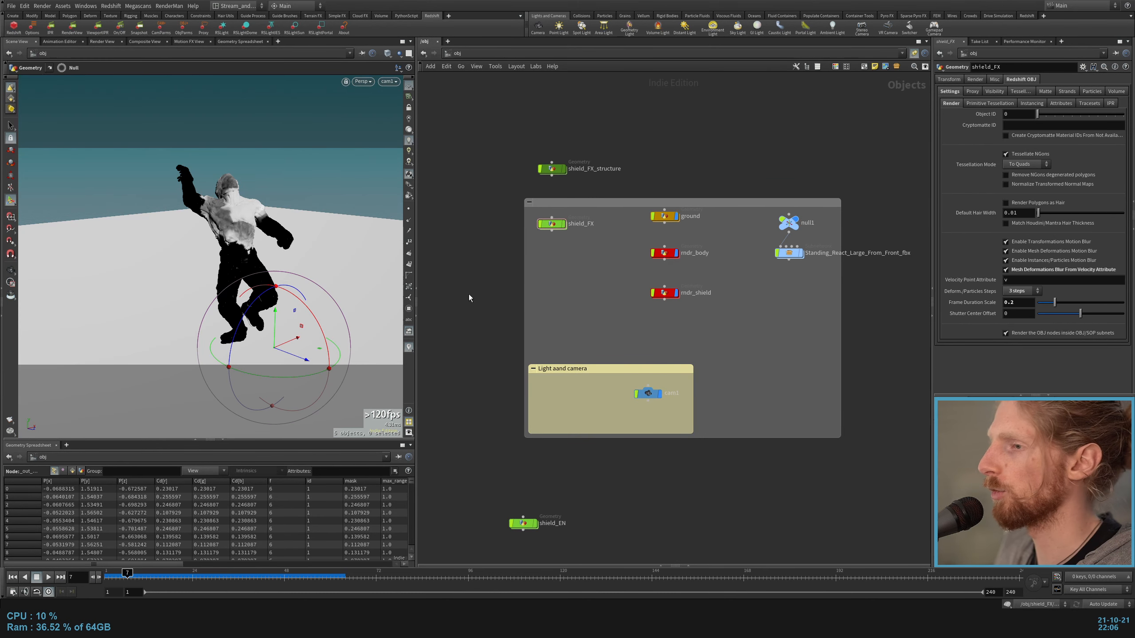
Step: Enter the shield_FX network, inspect its _out_shield output null, and return to the object level
double_click(545, 225)
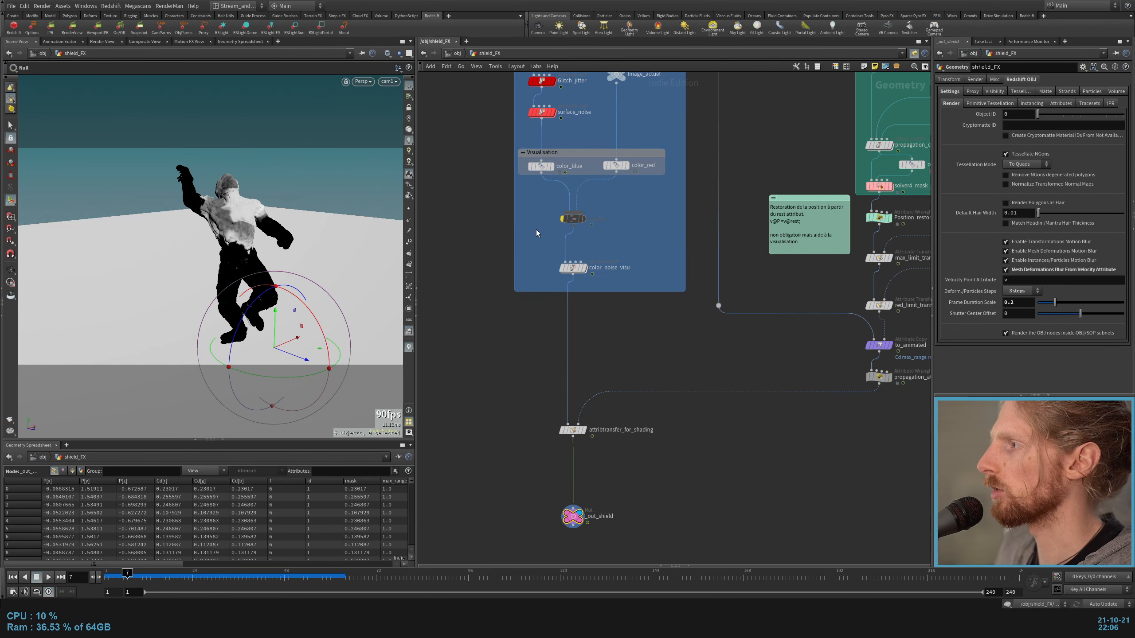
click(657, 531)
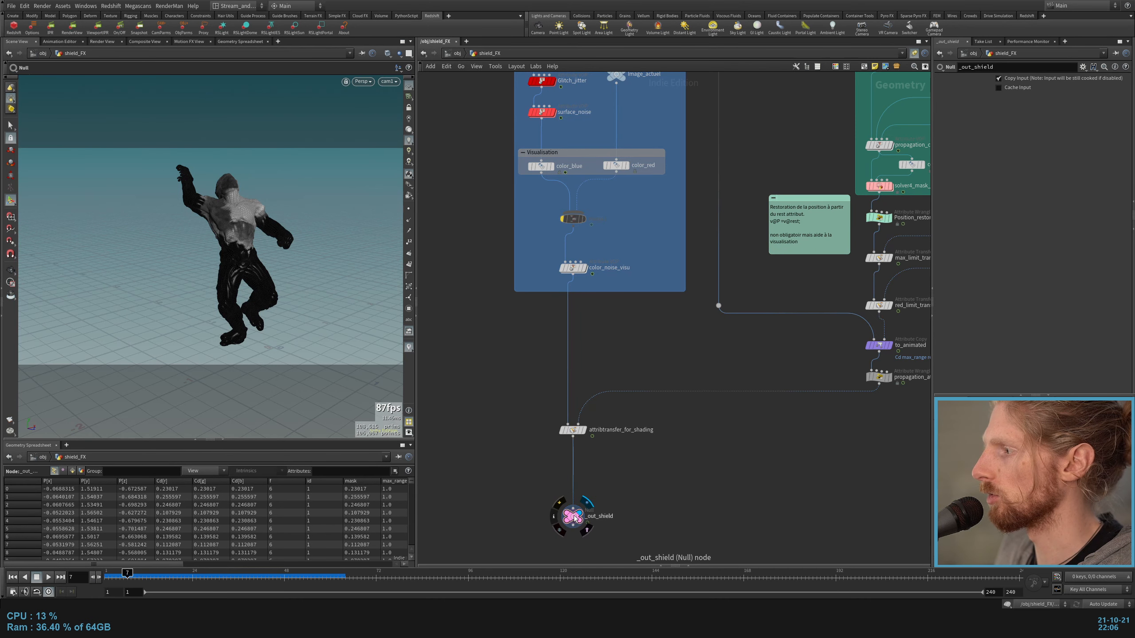
click(575, 519)
key(u)
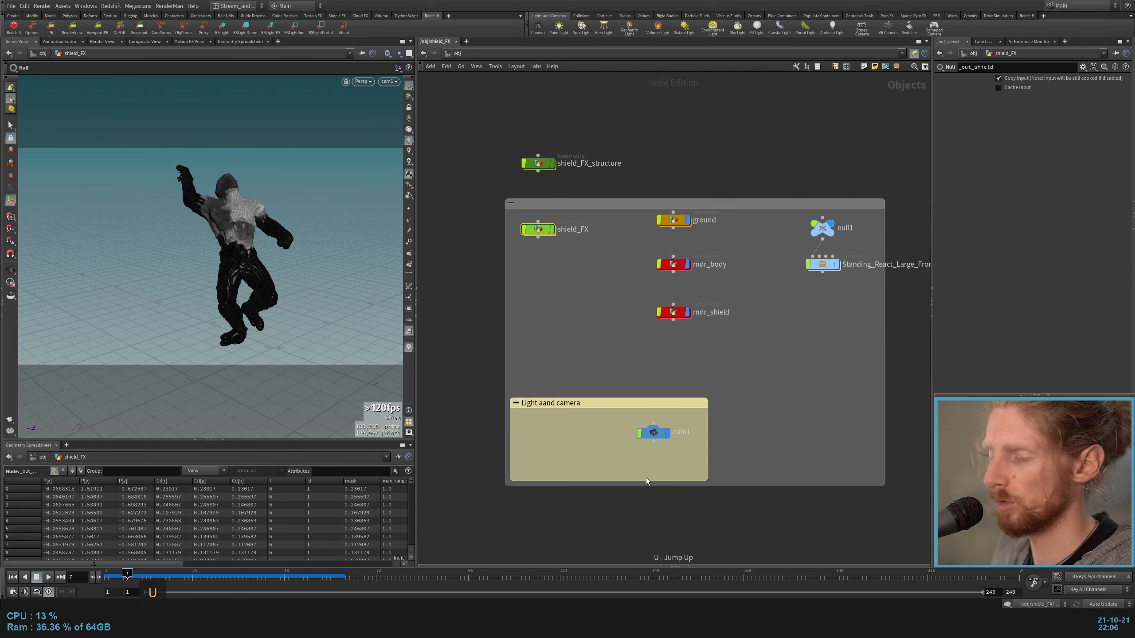
Step: Select the rndr_shield and rndr_body render objects to point them out, and enter rndr_shield
click(673, 312)
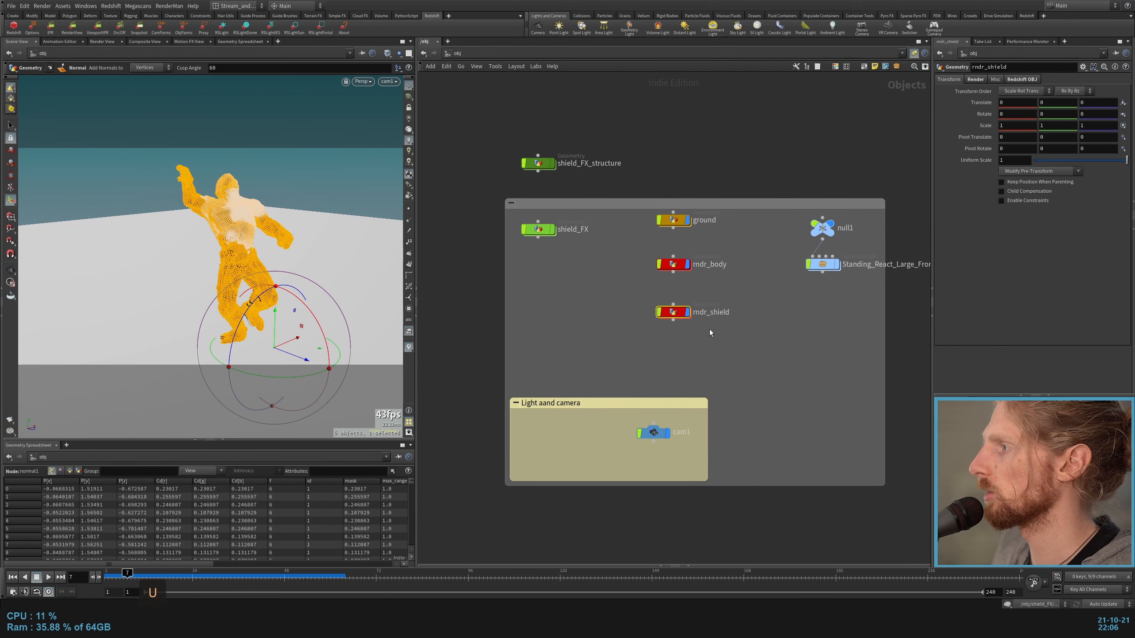
middle_drag(744, 329, 713, 413)
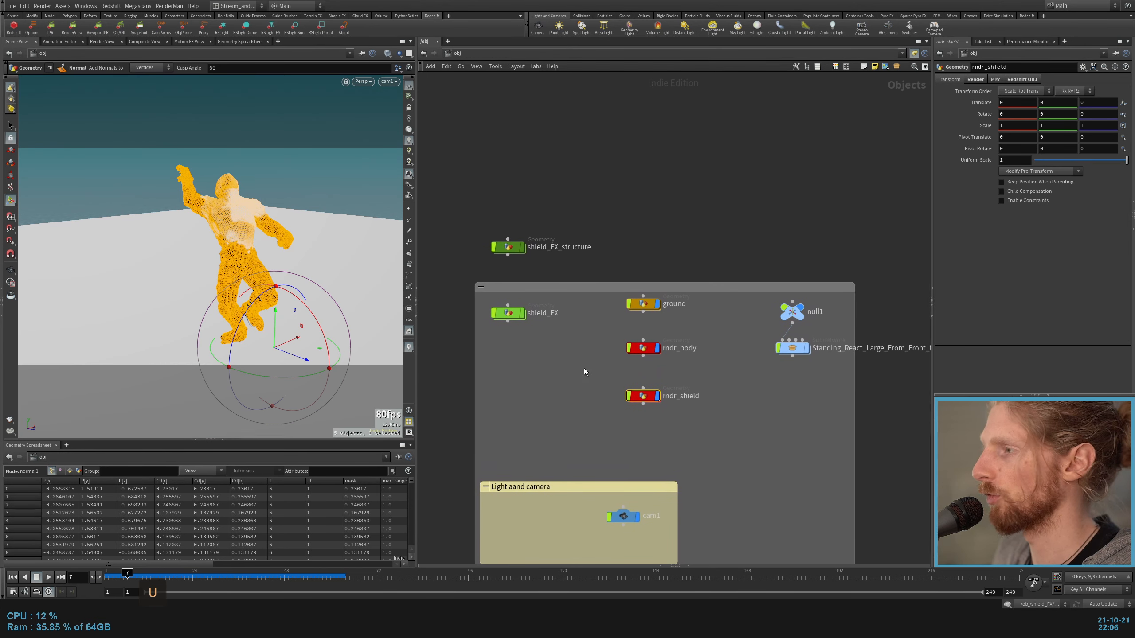
drag(716, 414, 607, 314)
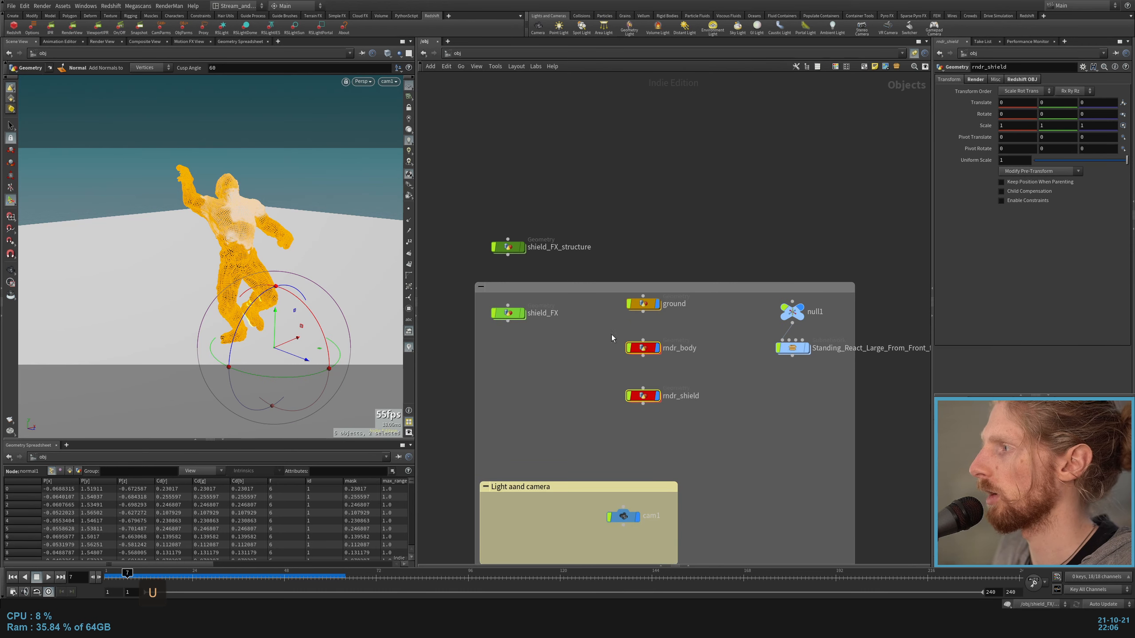
click(761, 419)
drag(670, 460, 607, 390)
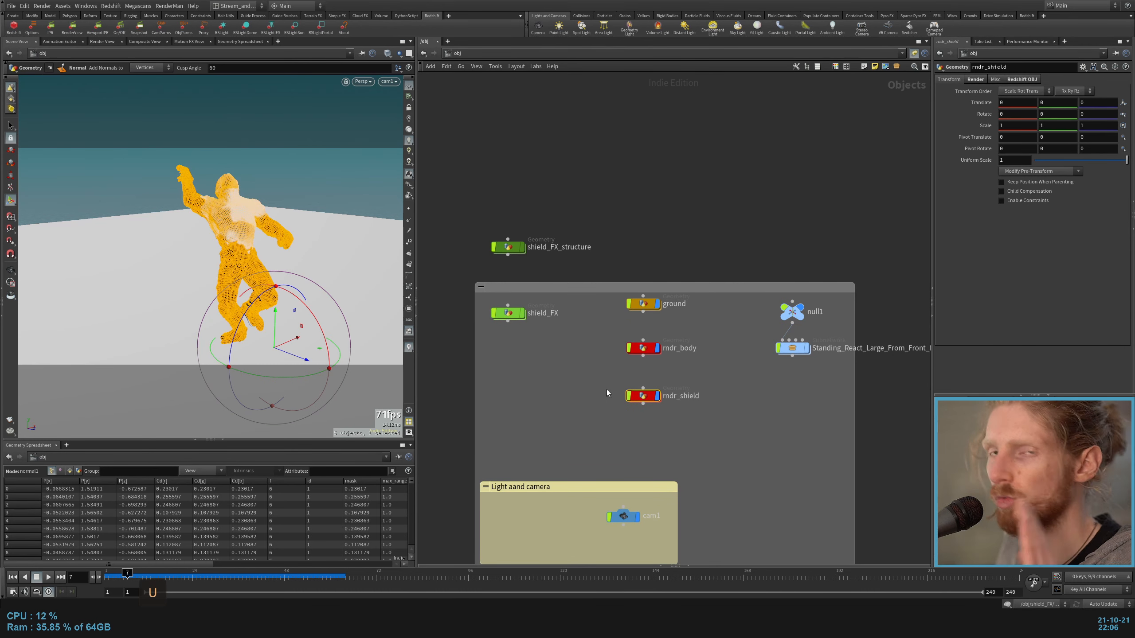
double_click(644, 397)
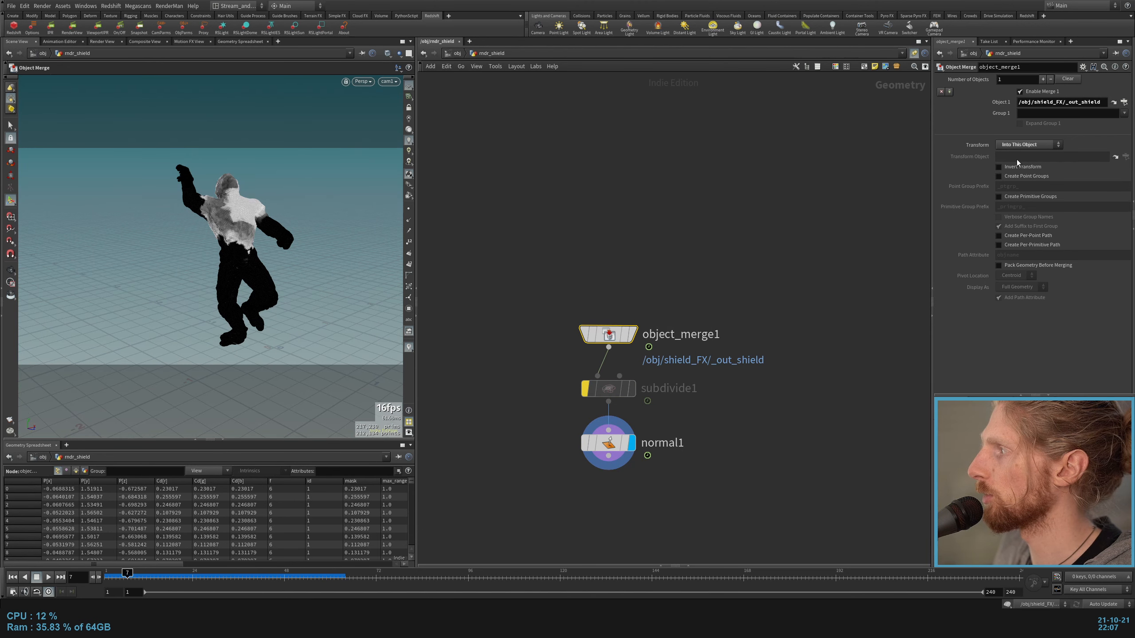
Step: Try to paste a path into Object 1 of object_merge1, and undo the edit
double_click(1035, 103)
text(/obj/shield_FX/_out_shield)
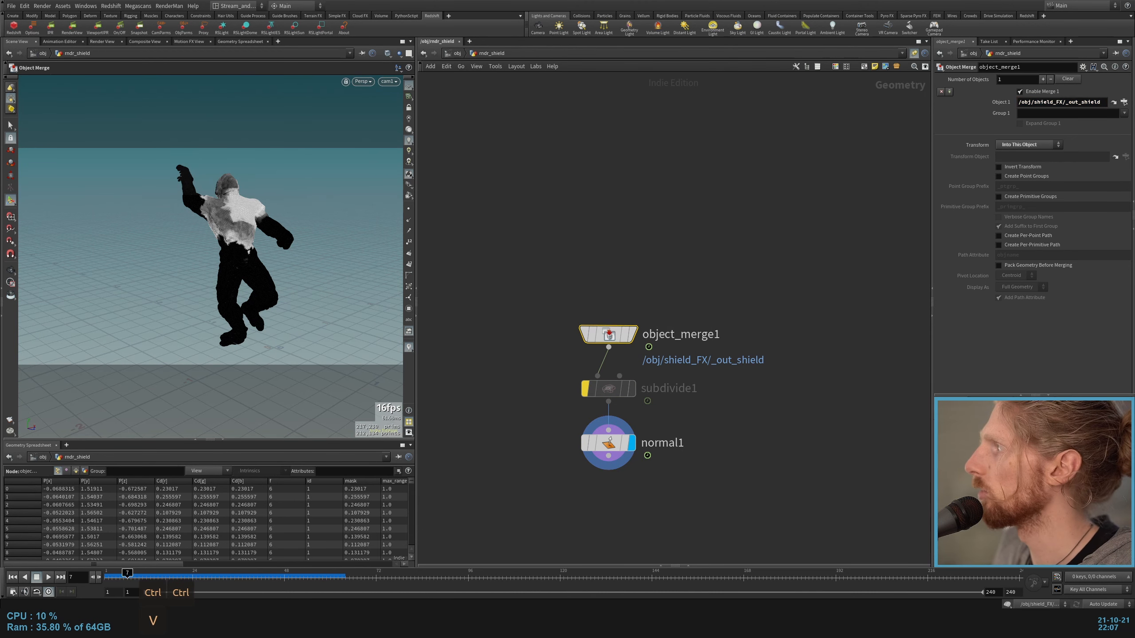
key(ctrl+z)
key(ctrl+z)
Step: Select normal1, return to the object level, and examine the materials assigned to rndr_shield and ground
click(613, 443)
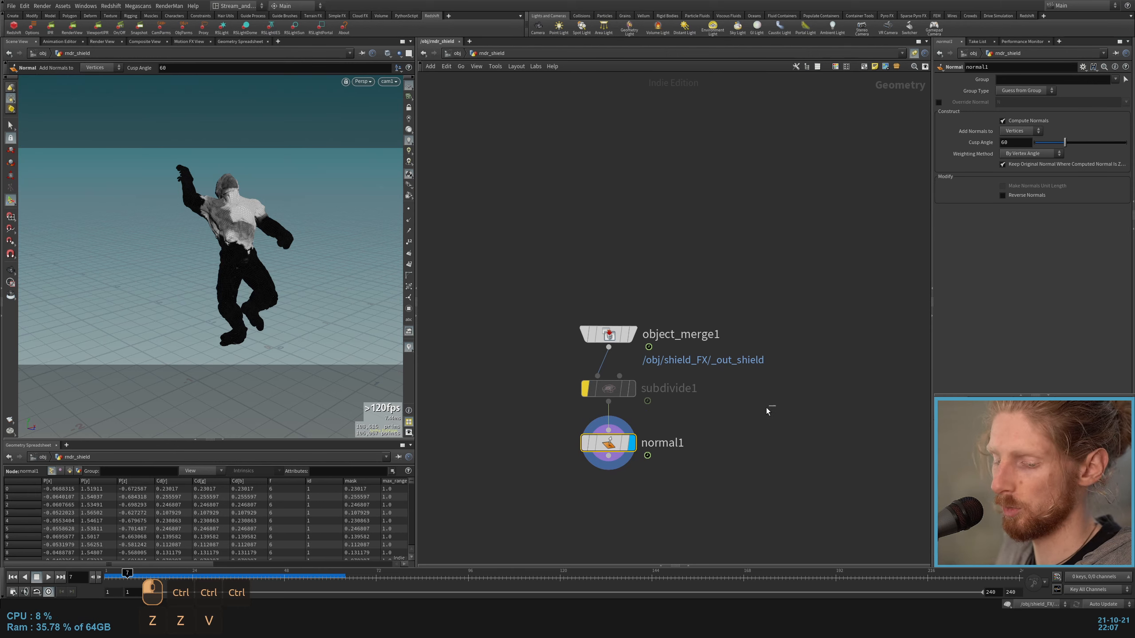
key(u)
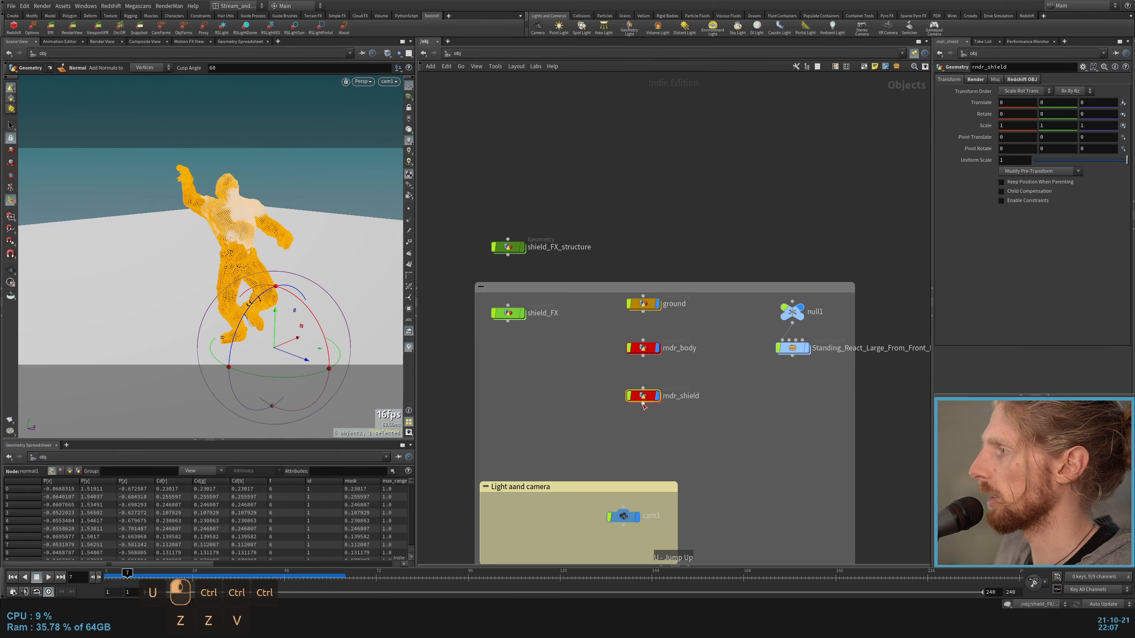
click(969, 81)
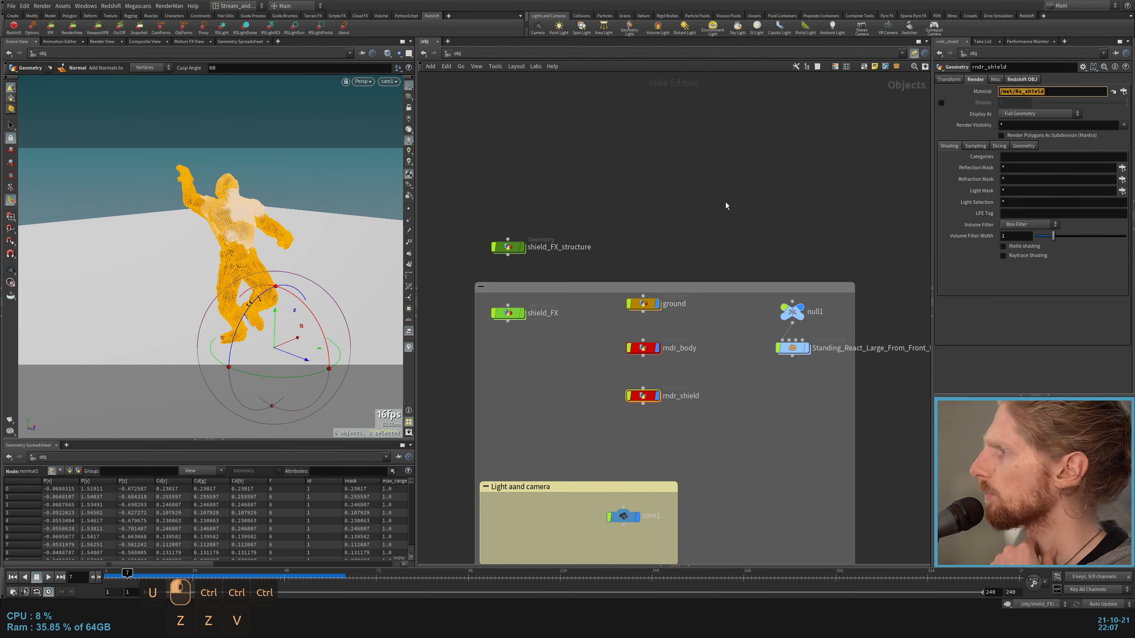
click(648, 304)
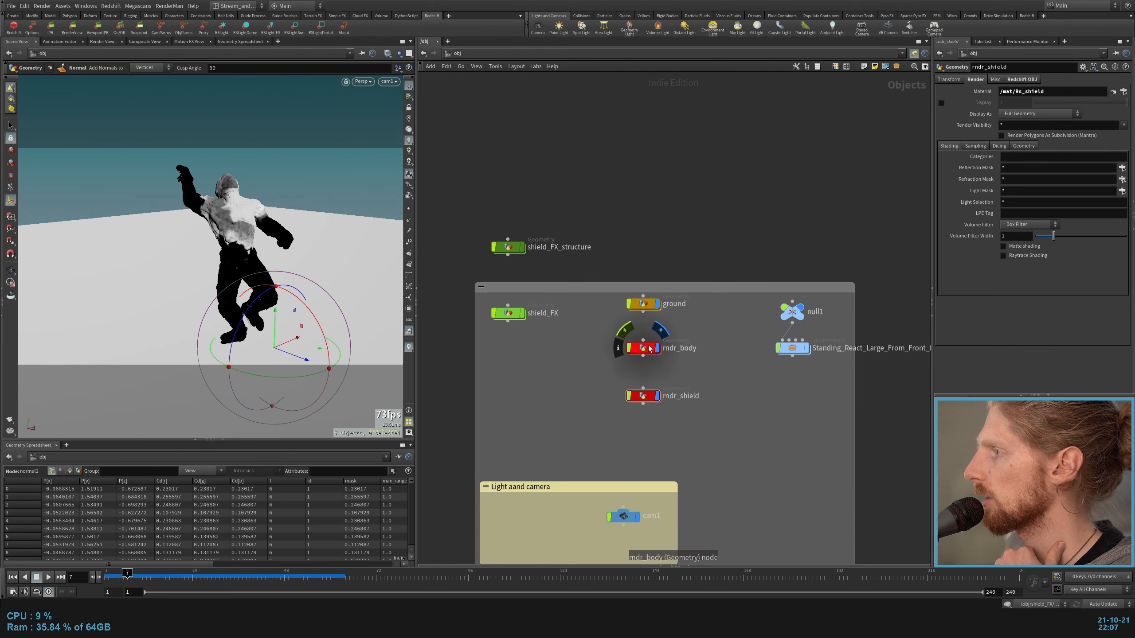
click(658, 306)
click(657, 305)
click(716, 342)
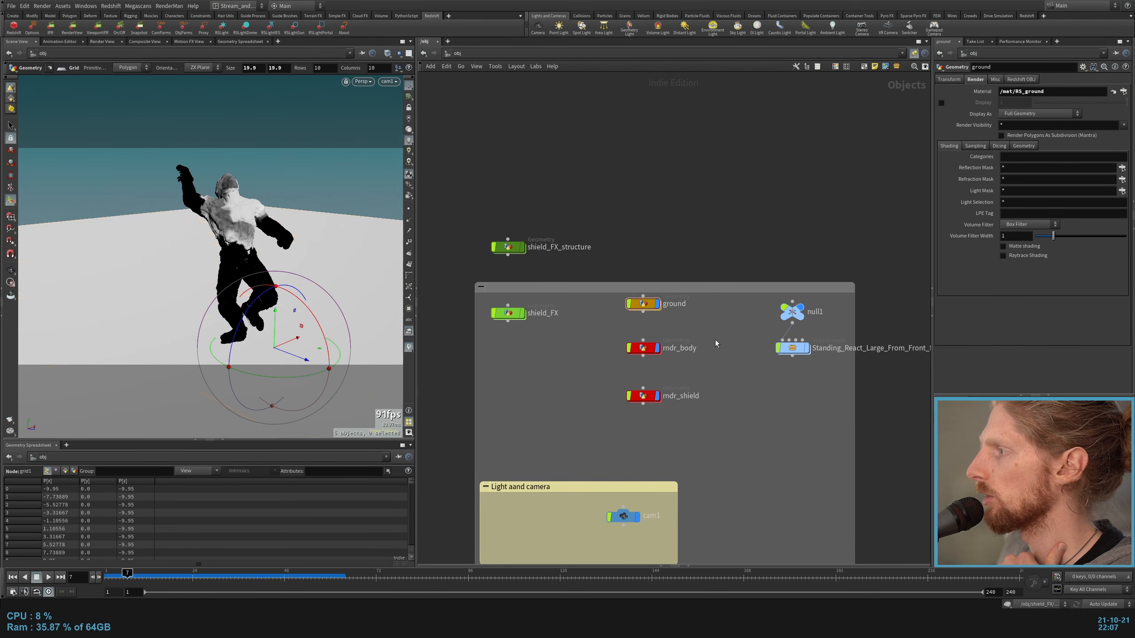
Step: Select rndr_body, examine its Redshift OBJ matte settings, and toggle its display to check the body geometry
click(653, 349)
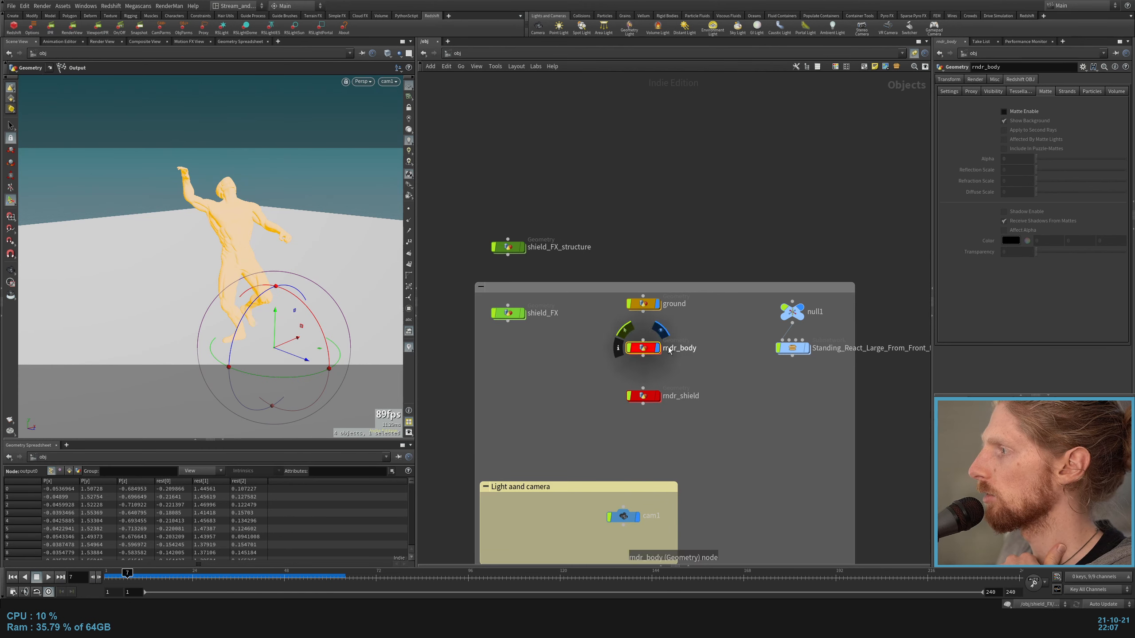
click(660, 330)
click(660, 330)
click(708, 336)
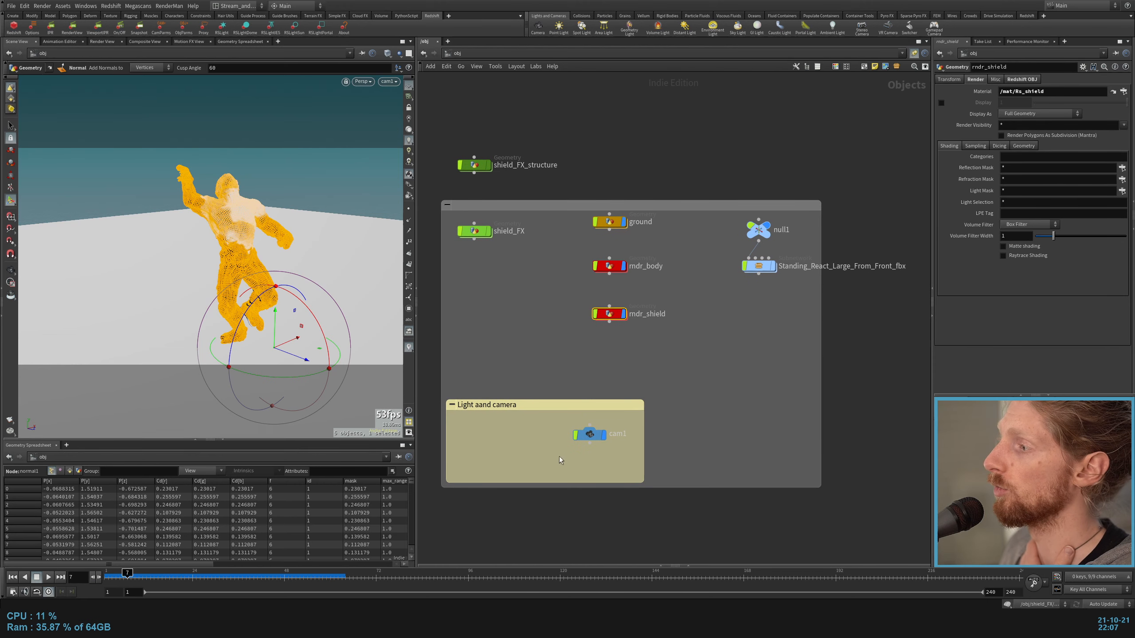
Step: Replace cam1 with a new camera created from the current view and place it in the Light aand camera box
click(591, 435)
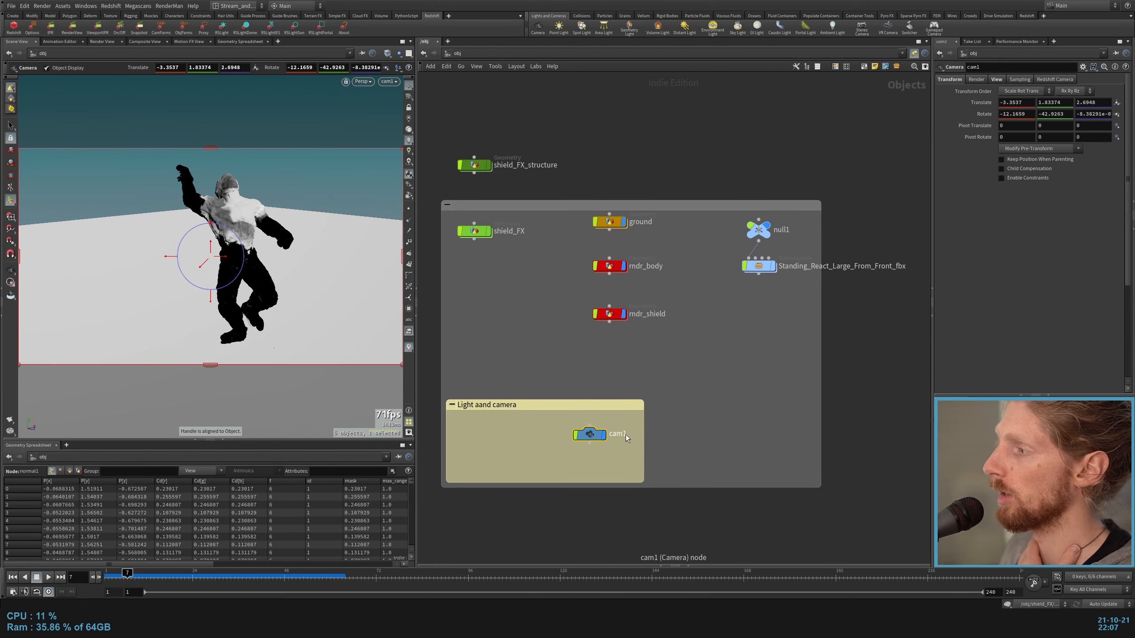
key(Delete)
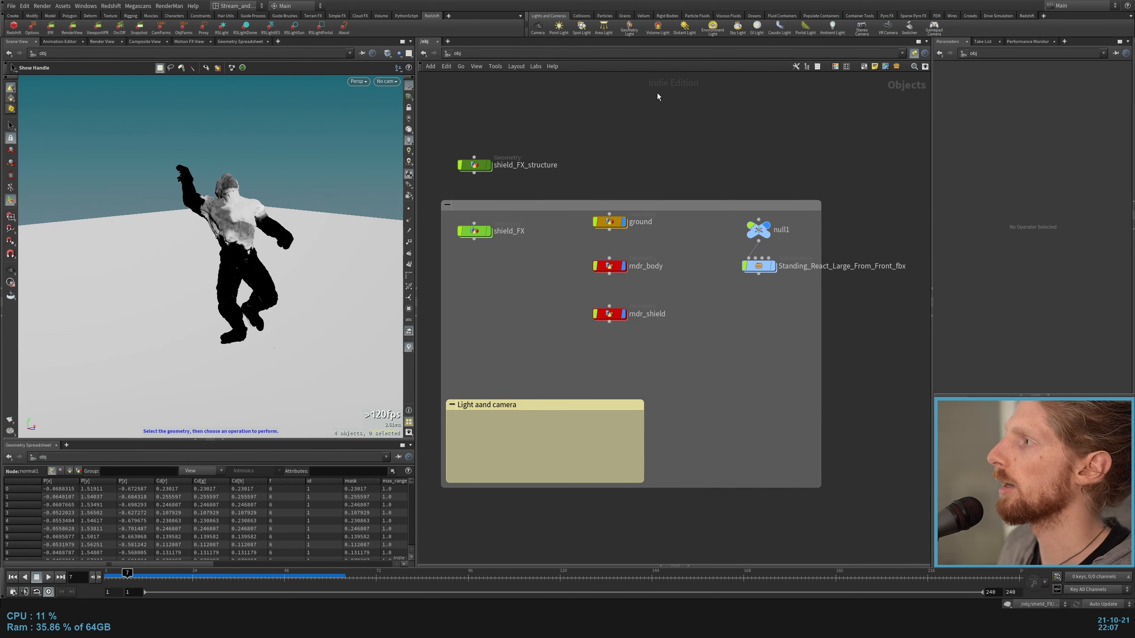
ctrl+click(539, 28)
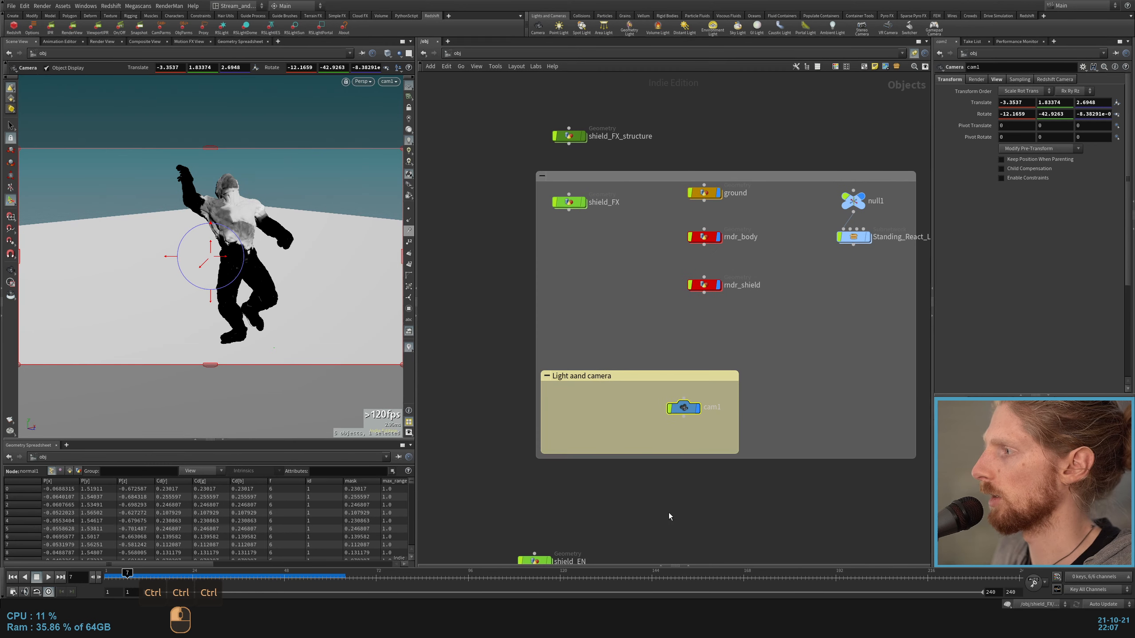
click(671, 518)
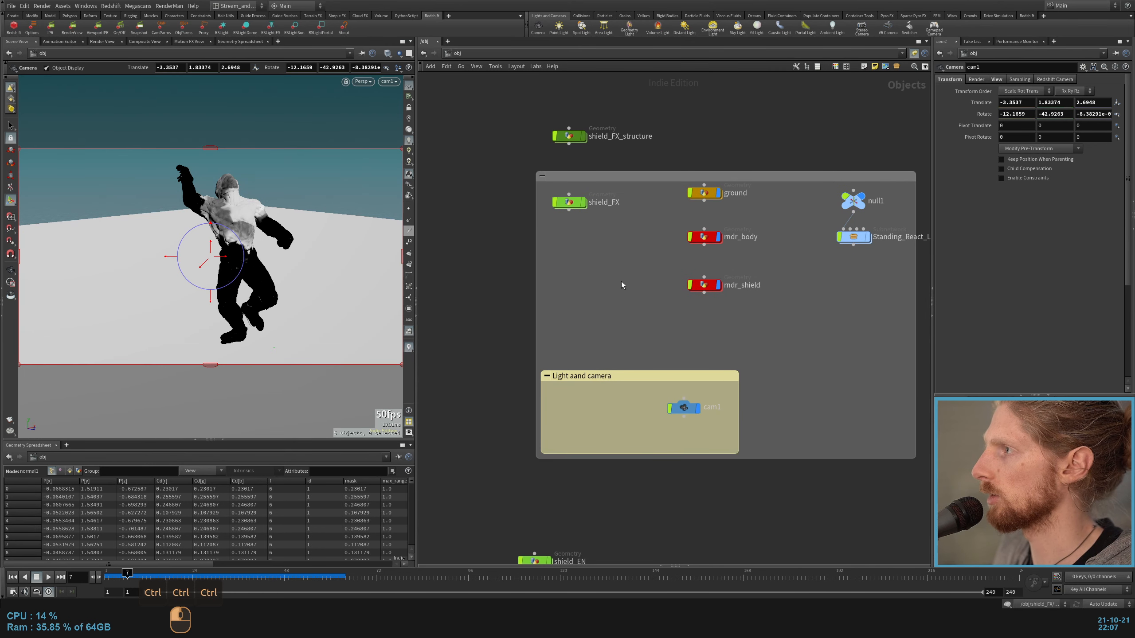
middle_drag(620, 281, 589, 301)
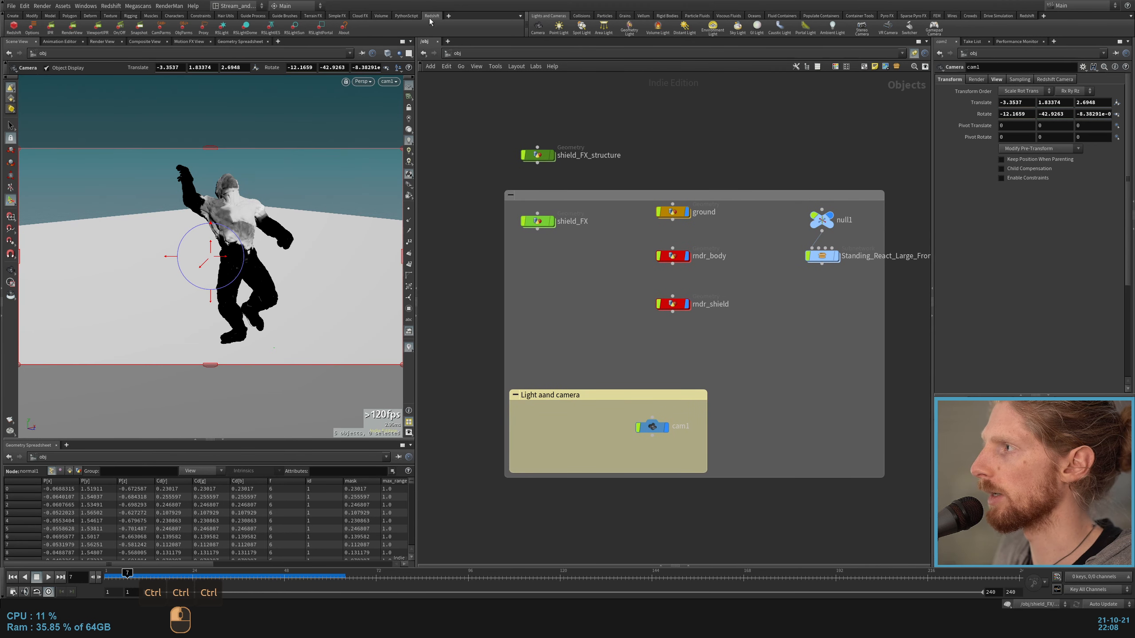
Step: Add the Redshift render nodes and an RSLightDome, placing the dome in the Light aand camera box with its light settings open
click(13, 28)
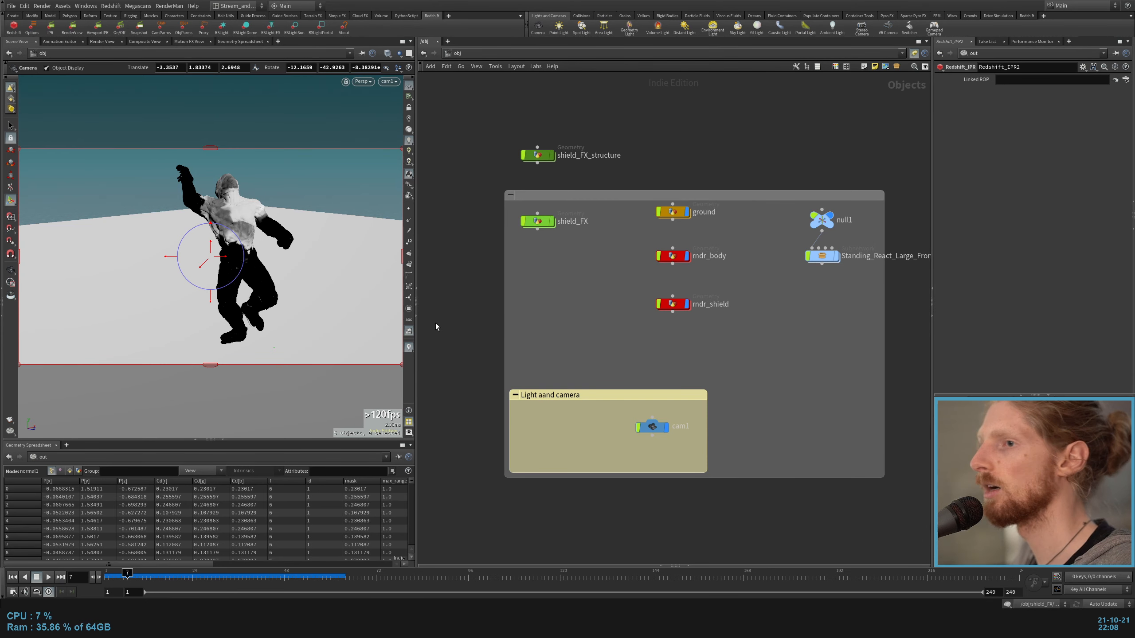
click(245, 26)
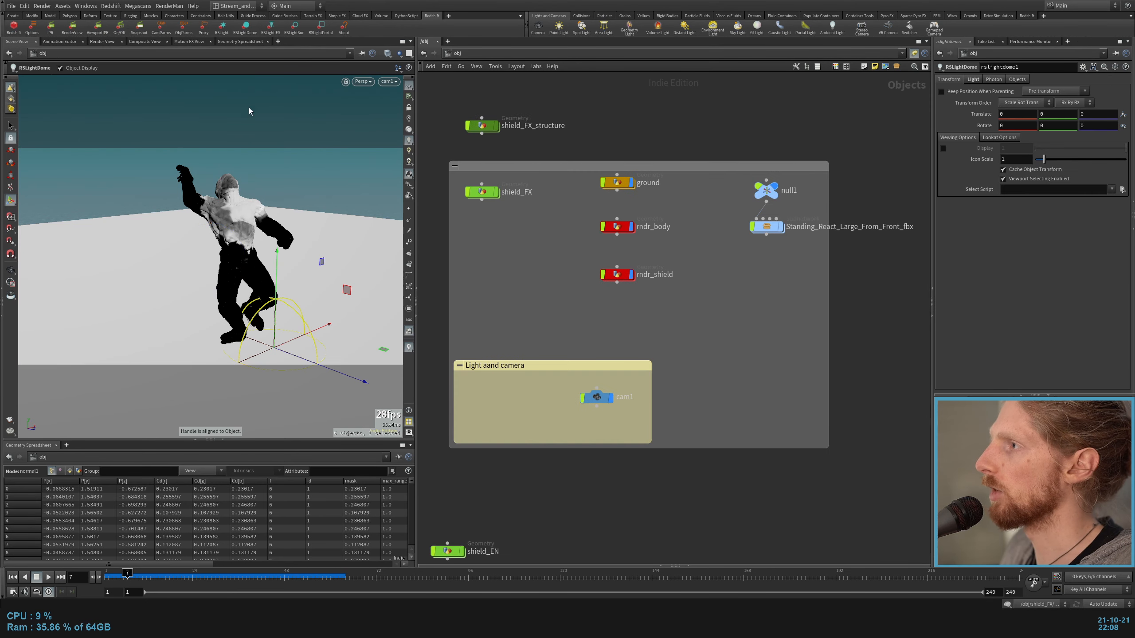
scroll(639, 411, down, 4)
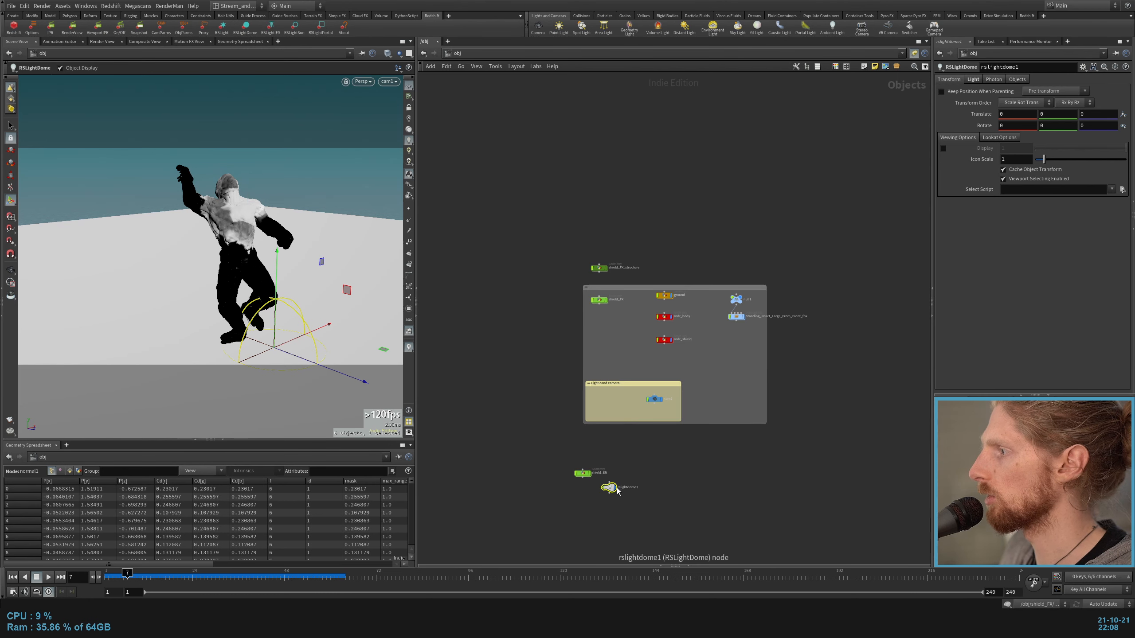
drag(617, 491, 616, 403)
scroll(619, 395, up, 5)
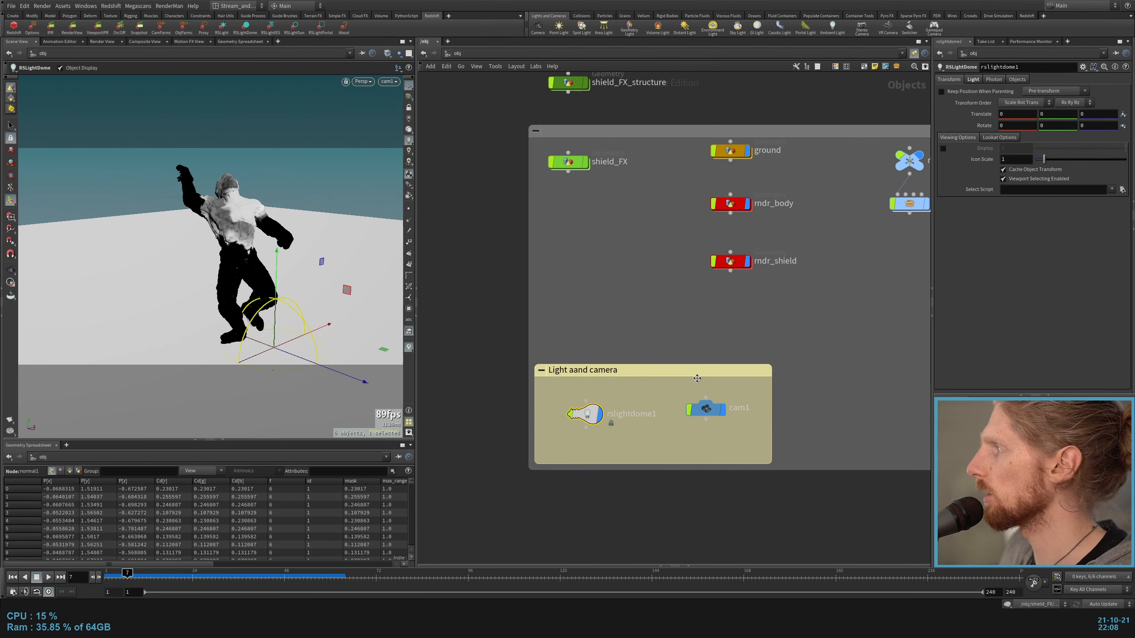
click(977, 81)
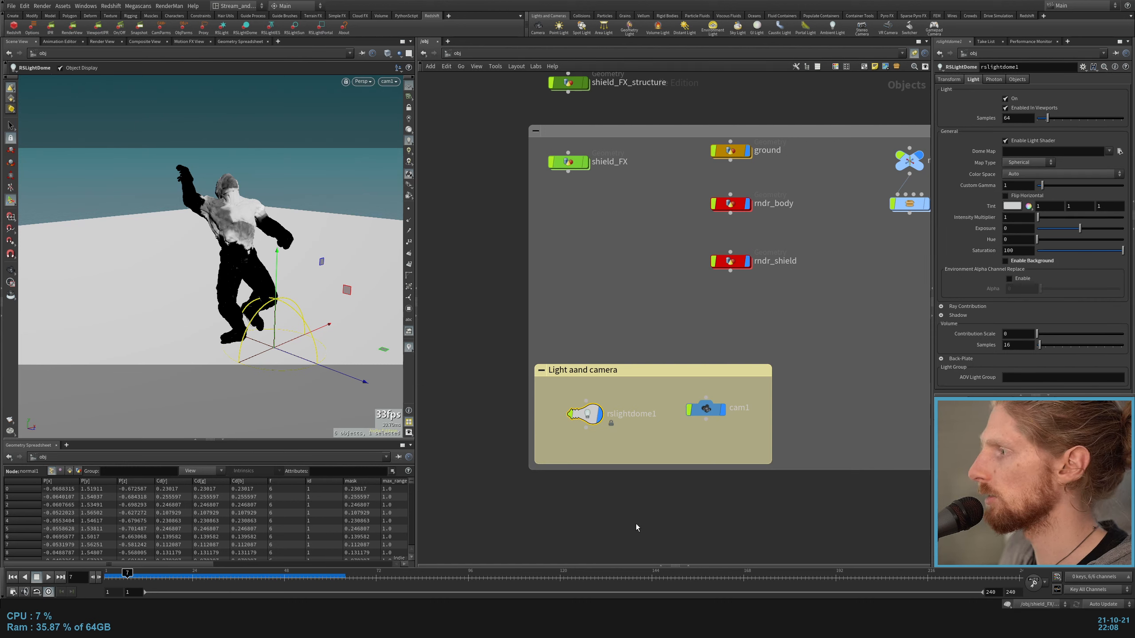
Step: In the out network, arrange Redshift_IPR2 and Redshift_ROP2 in free space and link the IPR node to Redshift_ROP2
click(457, 54)
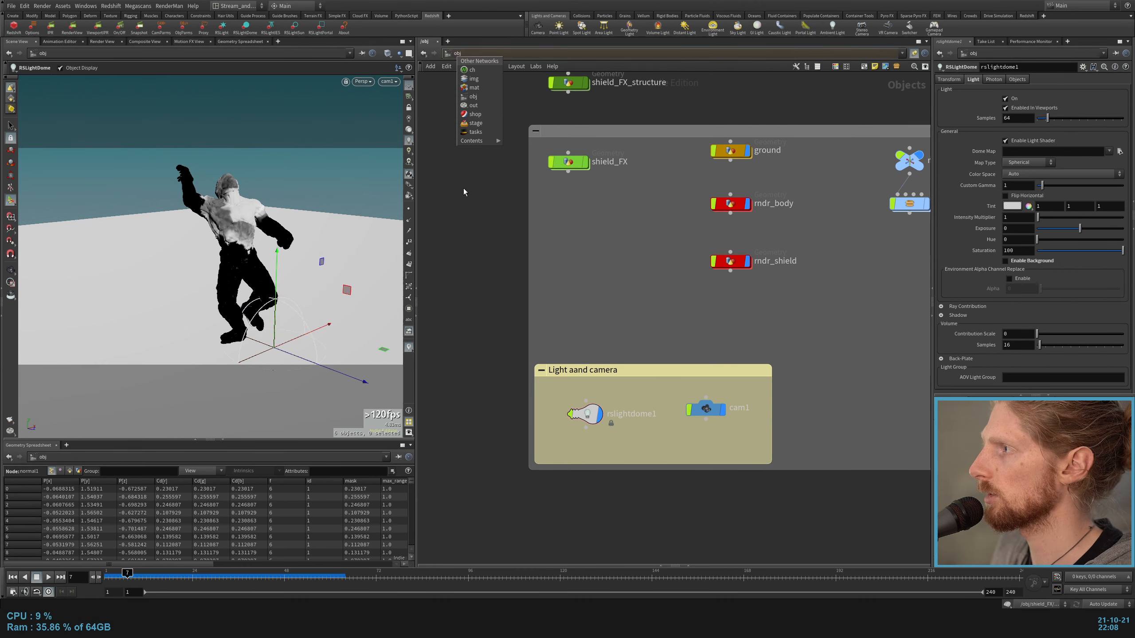
click(482, 107)
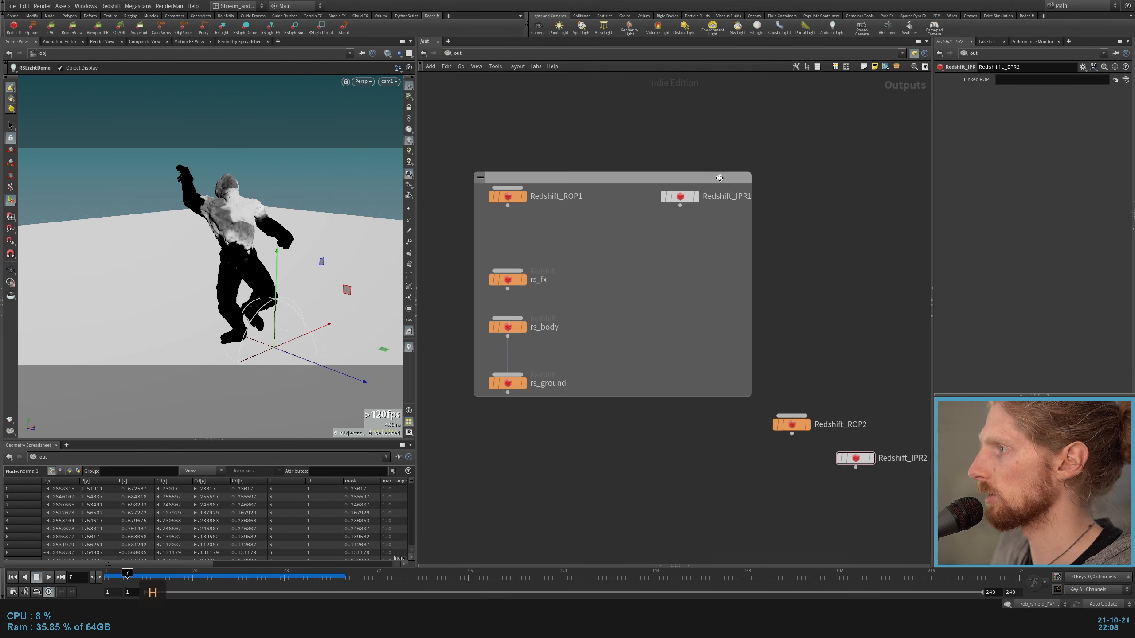
key(h)
middle_drag(745, 282, 458, 283)
middle_drag(551, 340, 661, 278)
drag(507, 312, 623, 442)
click(677, 399)
drag(678, 399, 678, 304)
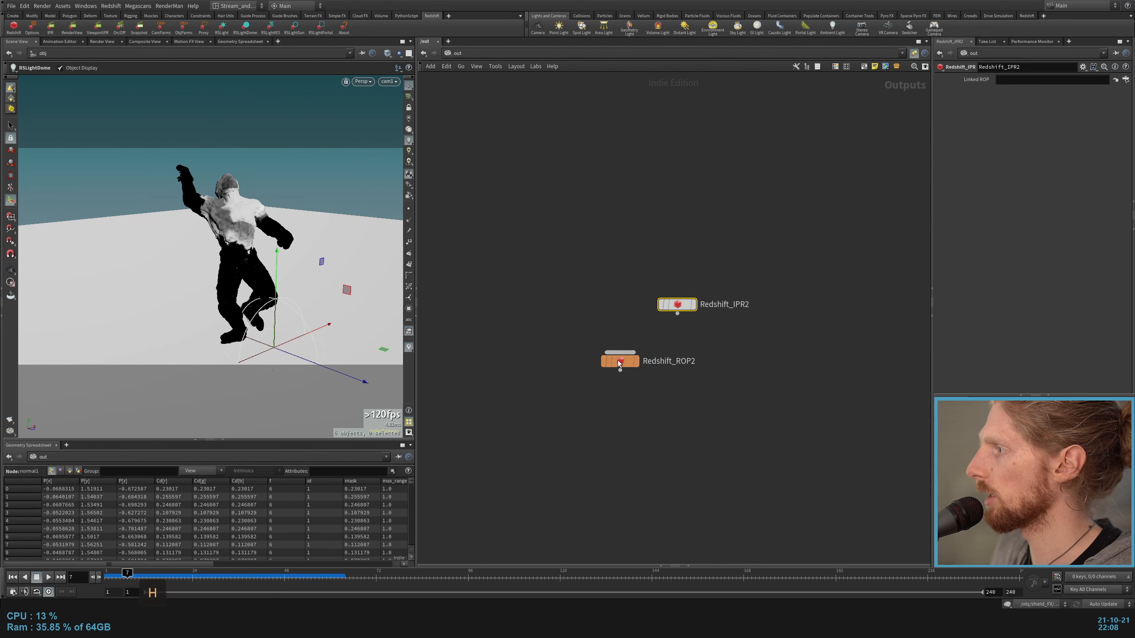
drag(1028, 85, 1022, 88)
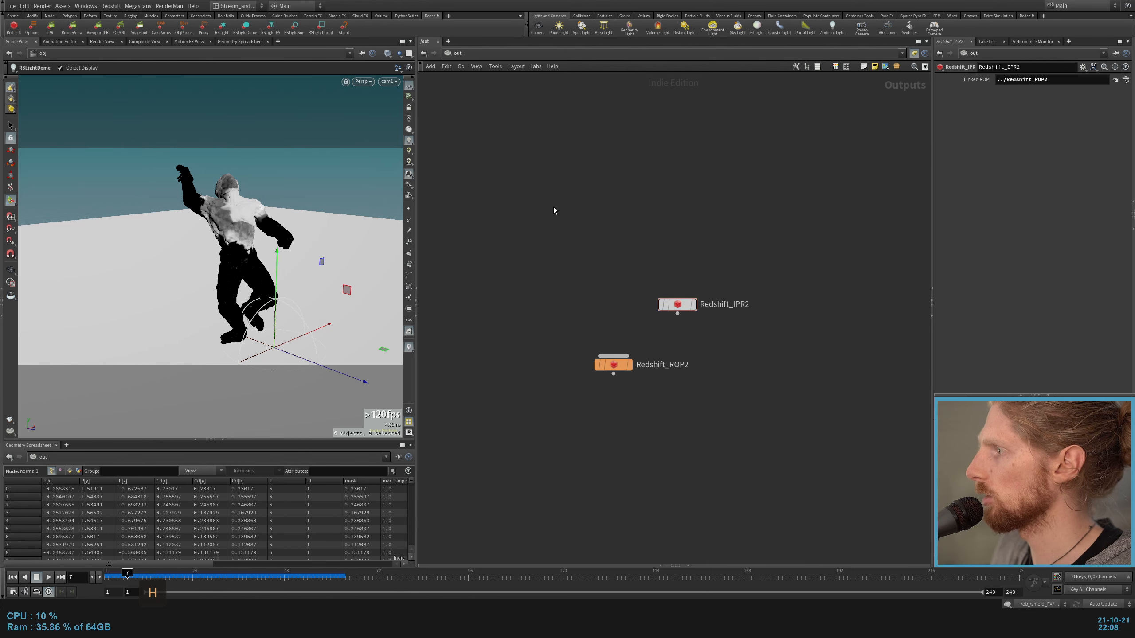
drag(614, 364, 586, 362)
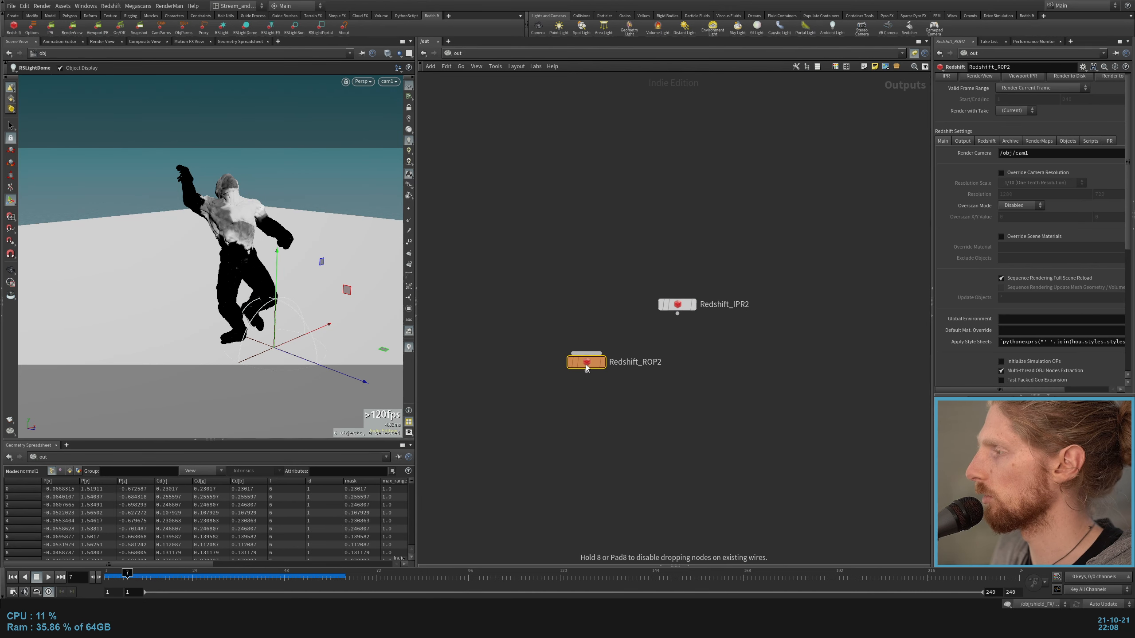
Step: Open the Redshift Render View and choose Redshift_ROP2 as its render node
click(71, 27)
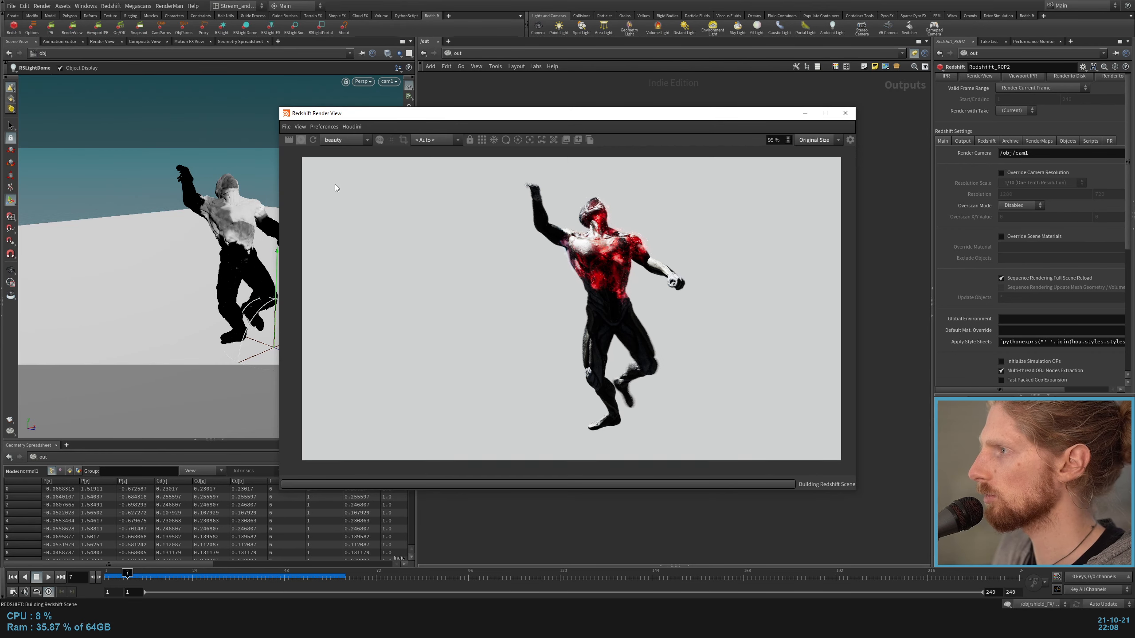
click(351, 127)
mouse_move(400, 138)
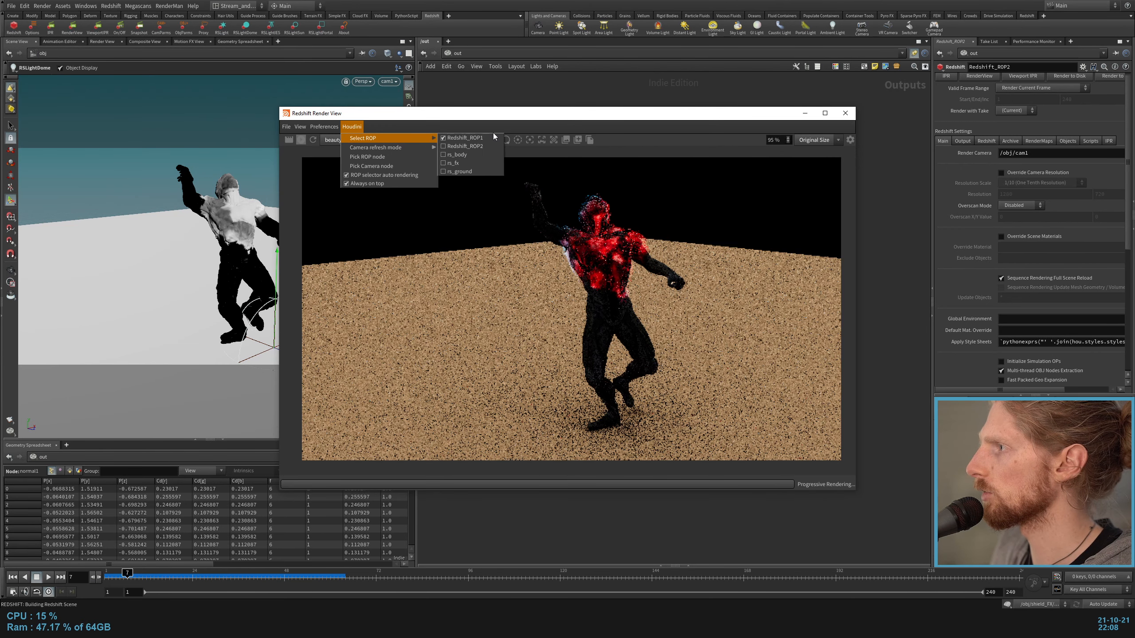
click(473, 146)
drag(535, 113, 358, 104)
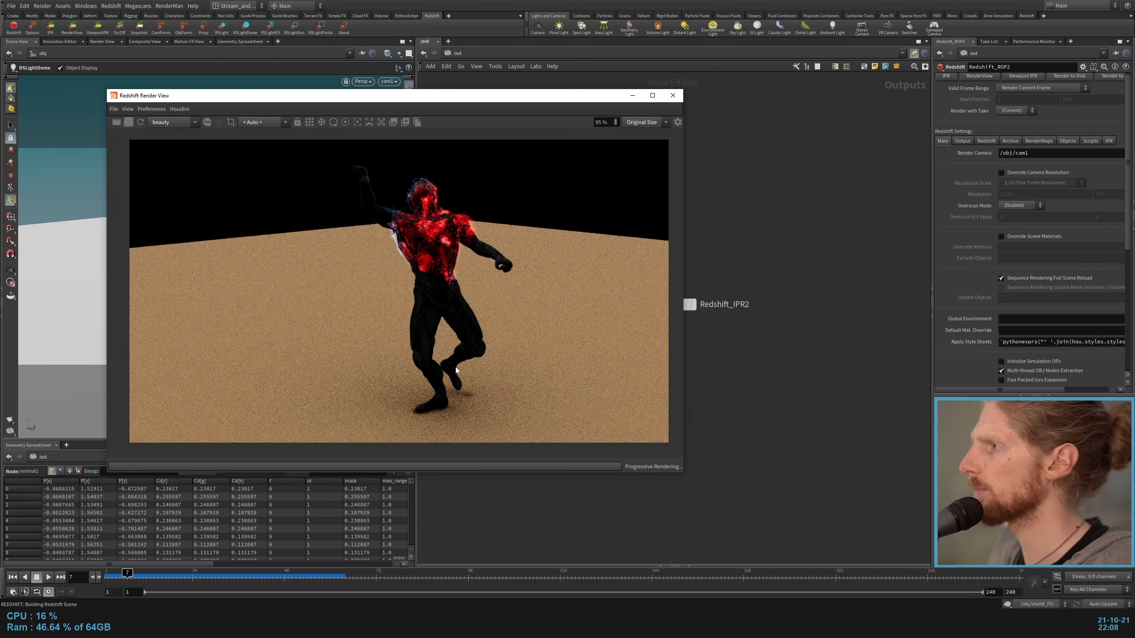
Step: Return to the object level and add an RSLight inside the Light aand camera box
click(457, 54)
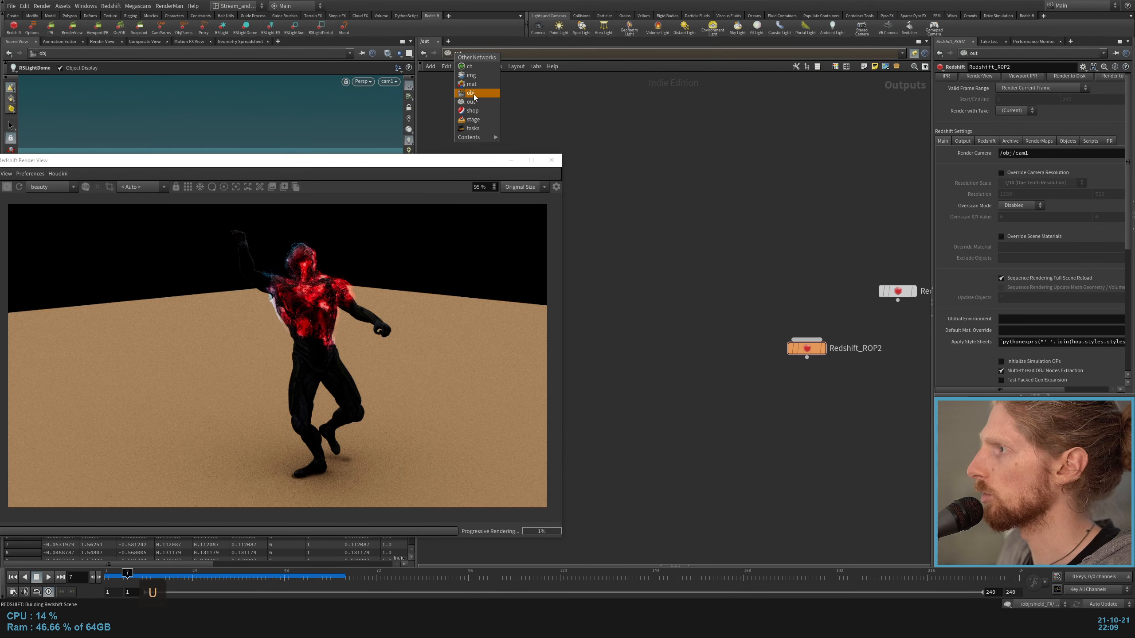
click(472, 93)
middle_drag(644, 318, 691, 290)
key(u)
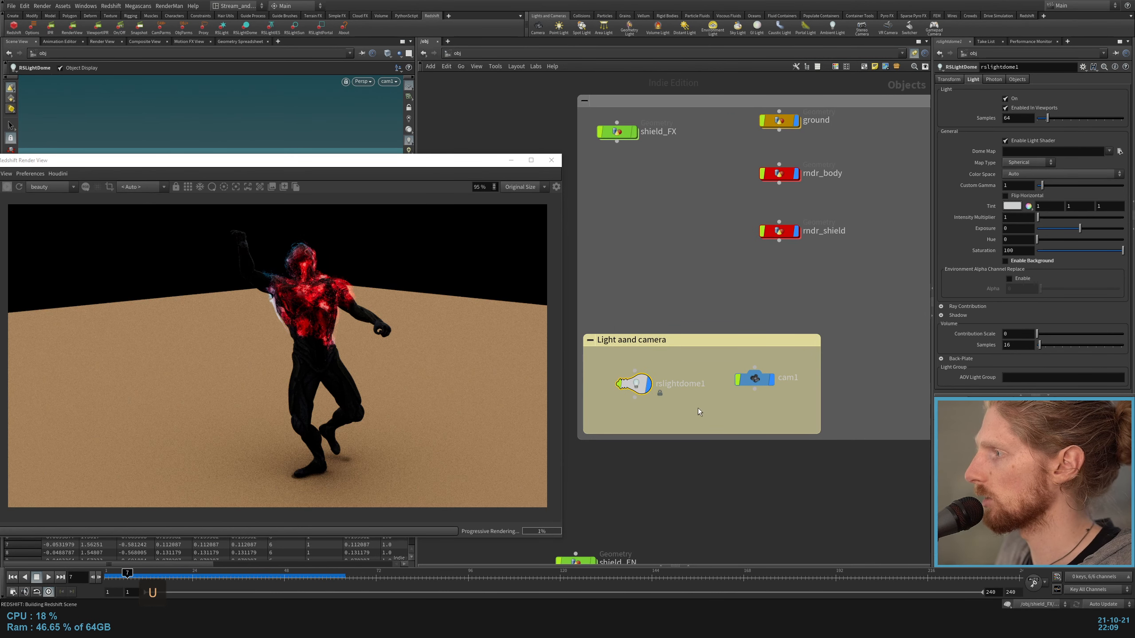
key(Tab)
text(rs l)
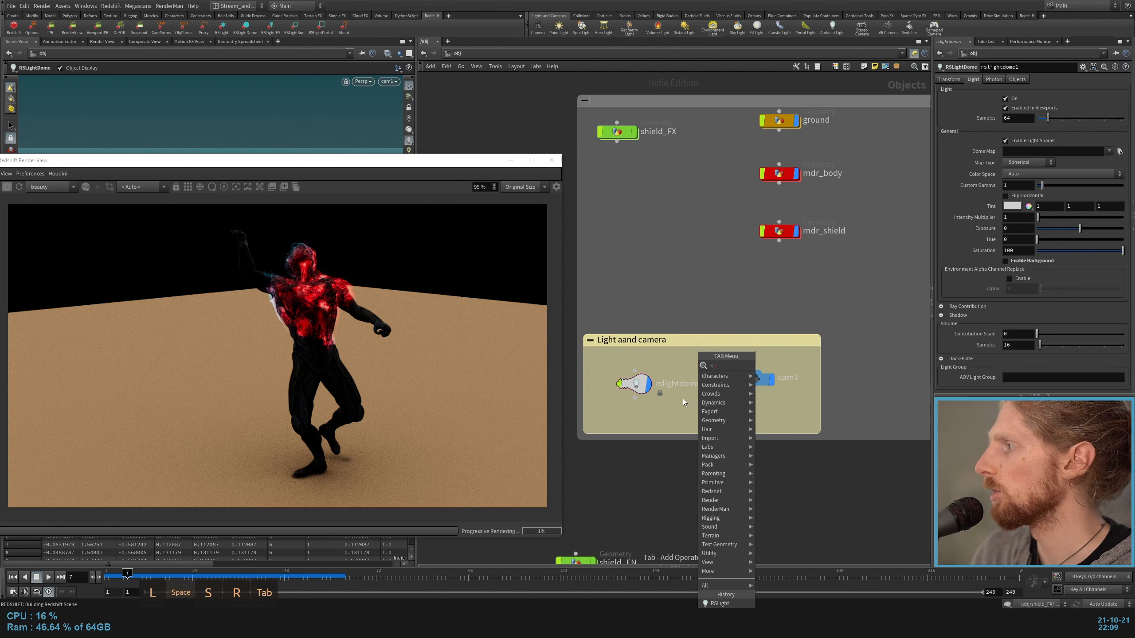
key(Return)
click(683, 398)
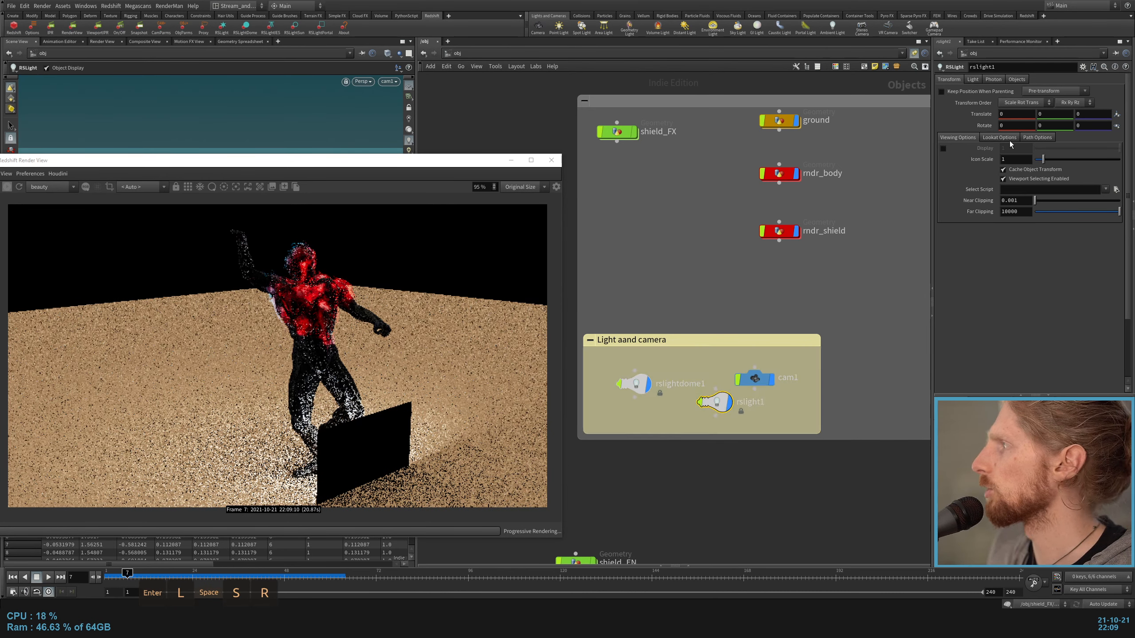
Step: Change rslight1's light type to Distant and rotate it in the viewport to set the sun direction on the character
click(974, 80)
click(1015, 119)
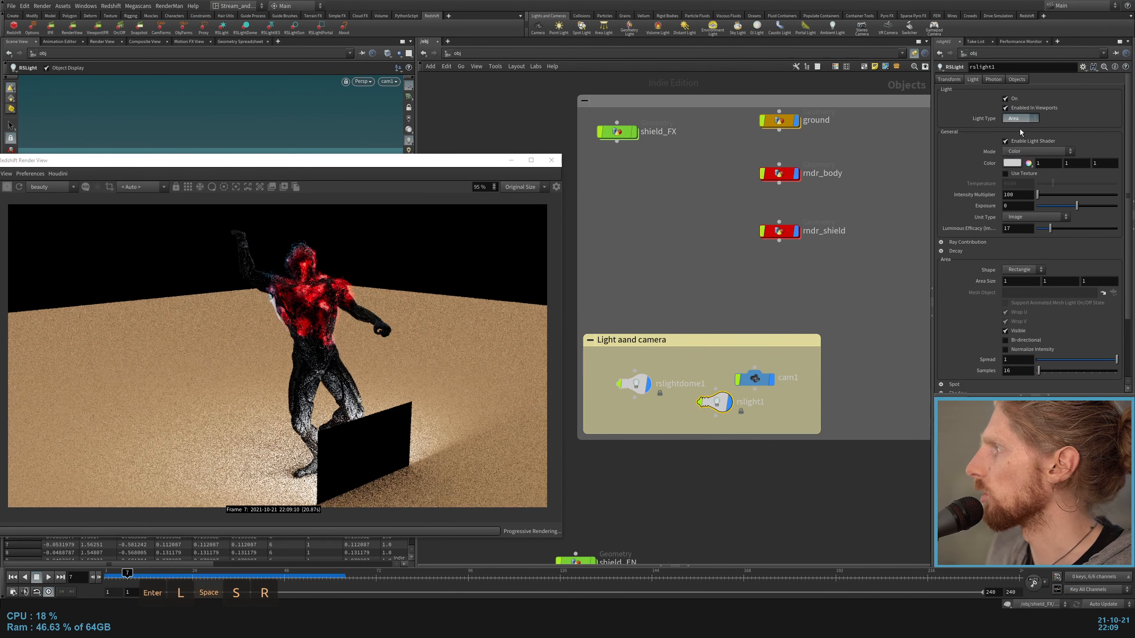
click(1020, 128)
drag(259, 164, 669, 72)
mouse_move(268, 262)
mouse_down()
mouse_move(236, 280)
mouse_move(268, 268)
mouse_up()
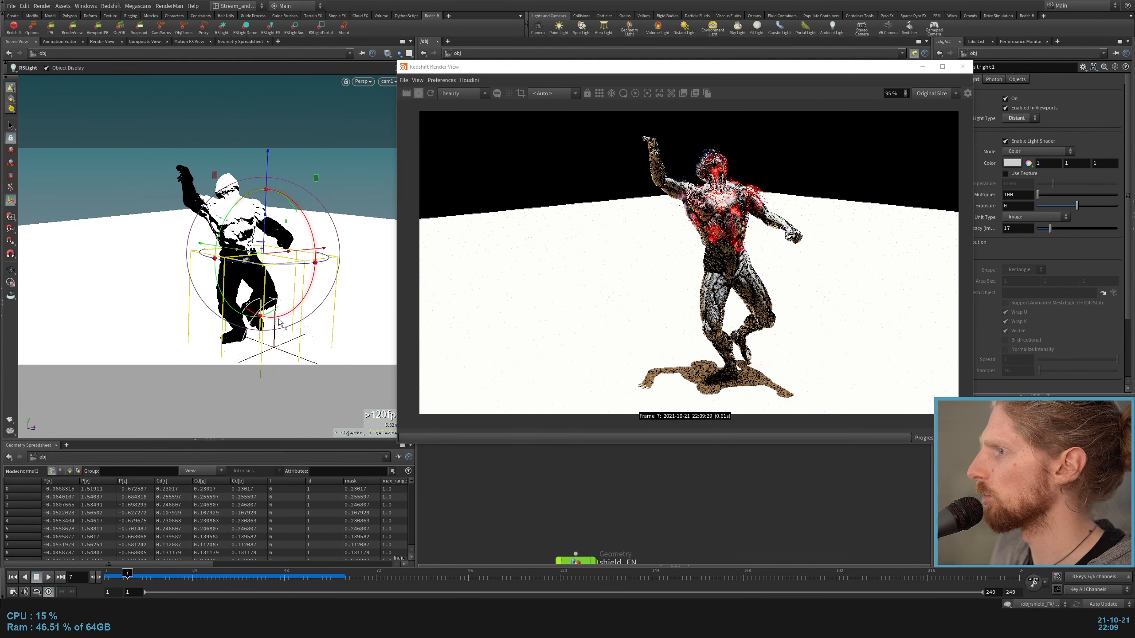
drag(280, 317, 285, 312)
Step: Clear the material assignment of rndr_shield to preview the bare shield geometry in the render
drag(671, 66, 557, 76)
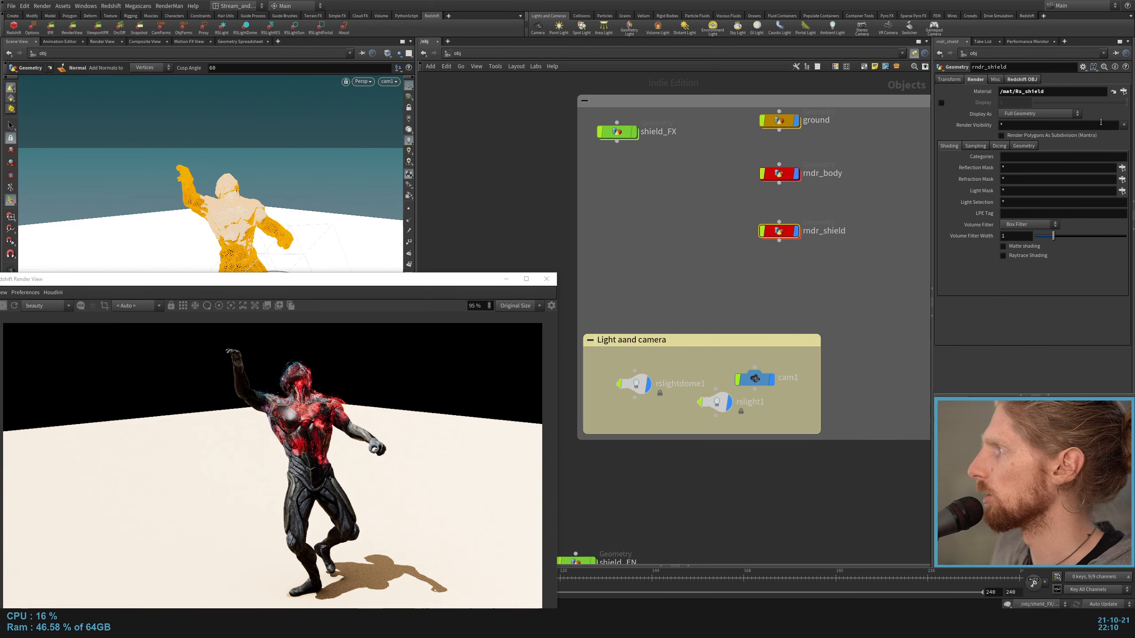
key(Return)
drag(376, 267, 450, 158)
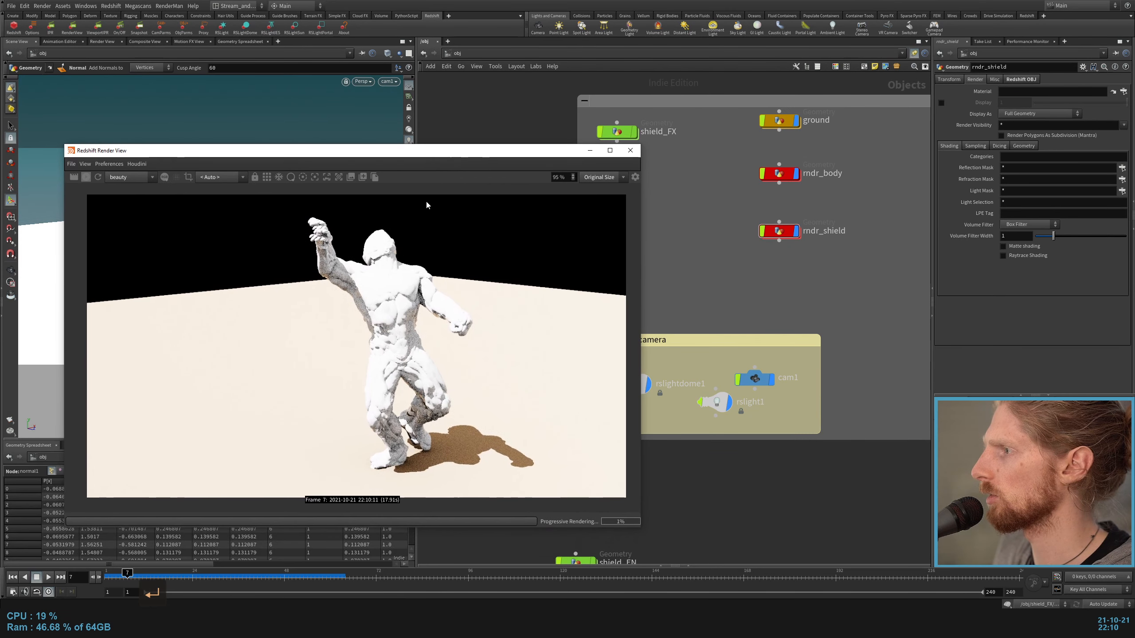
click(778, 280)
drag(443, 152, 407, 110)
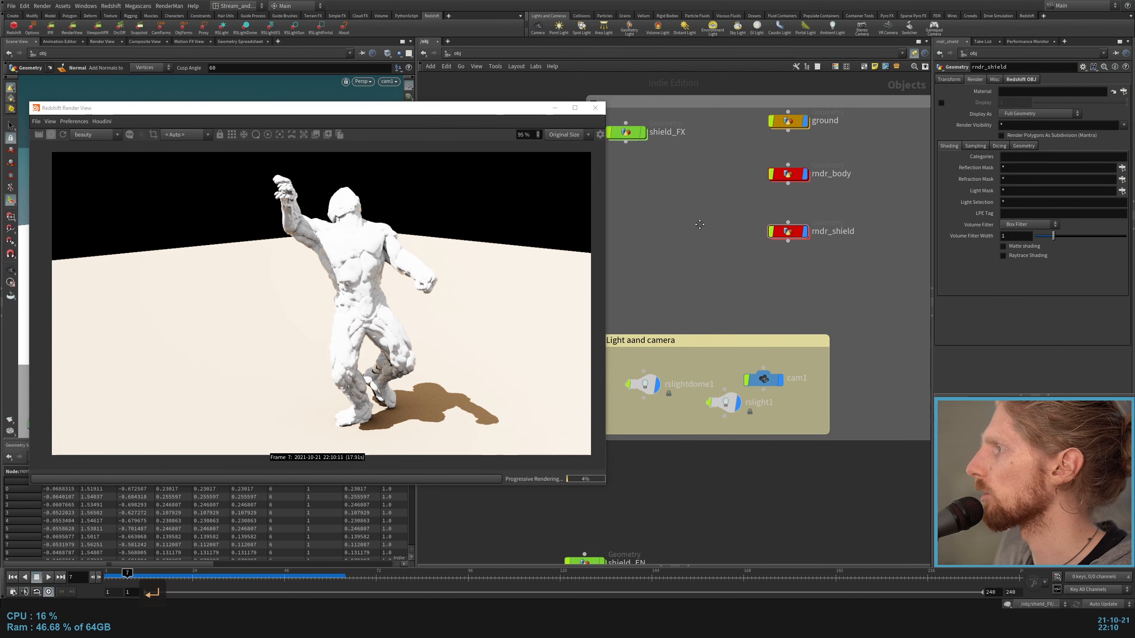
Step: Go to the mat network and examine the Ch44_body1 principled shader's bump and normal texture settings
click(456, 53)
click(476, 89)
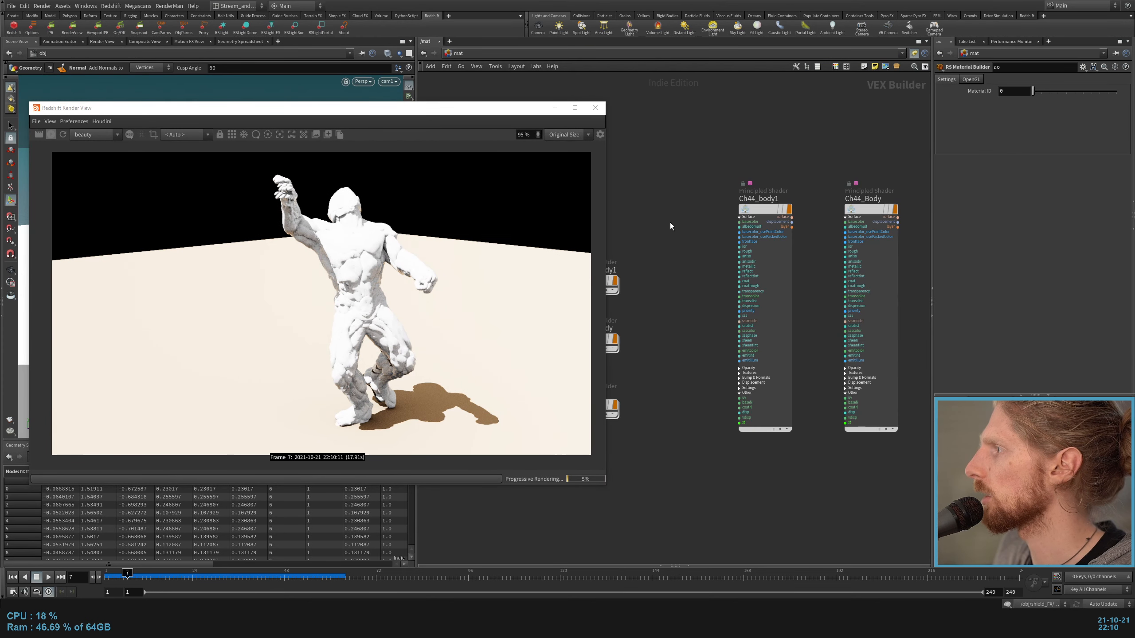
drag(842, 370, 896, 478)
middle_drag(697, 433, 739, 450)
click(795, 398)
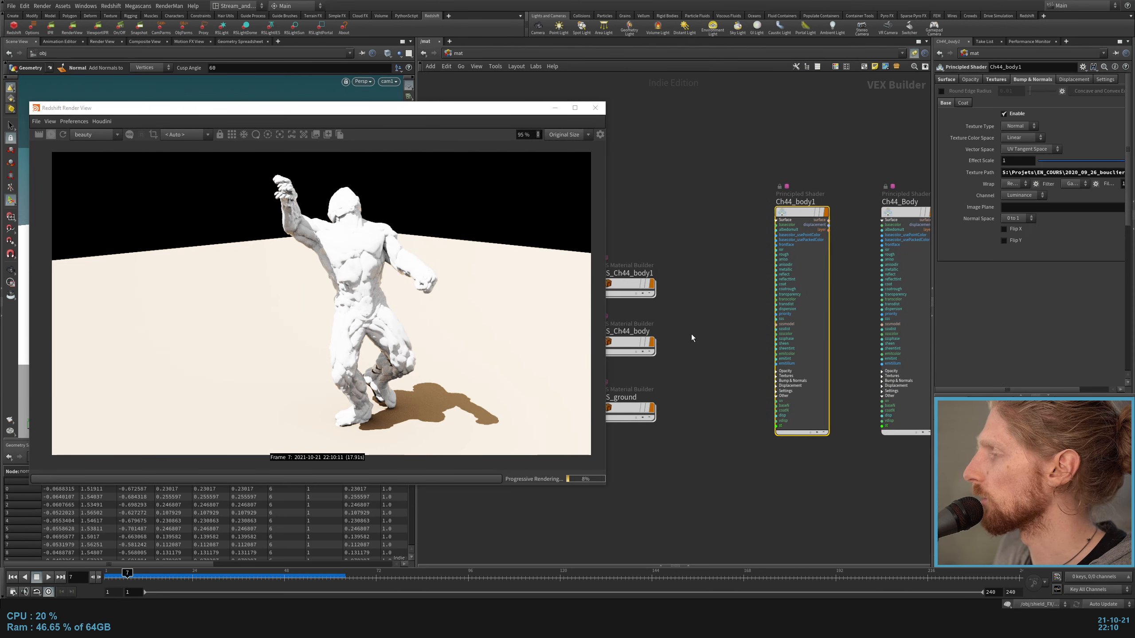
middle_drag(723, 304, 755, 320)
click(761, 275)
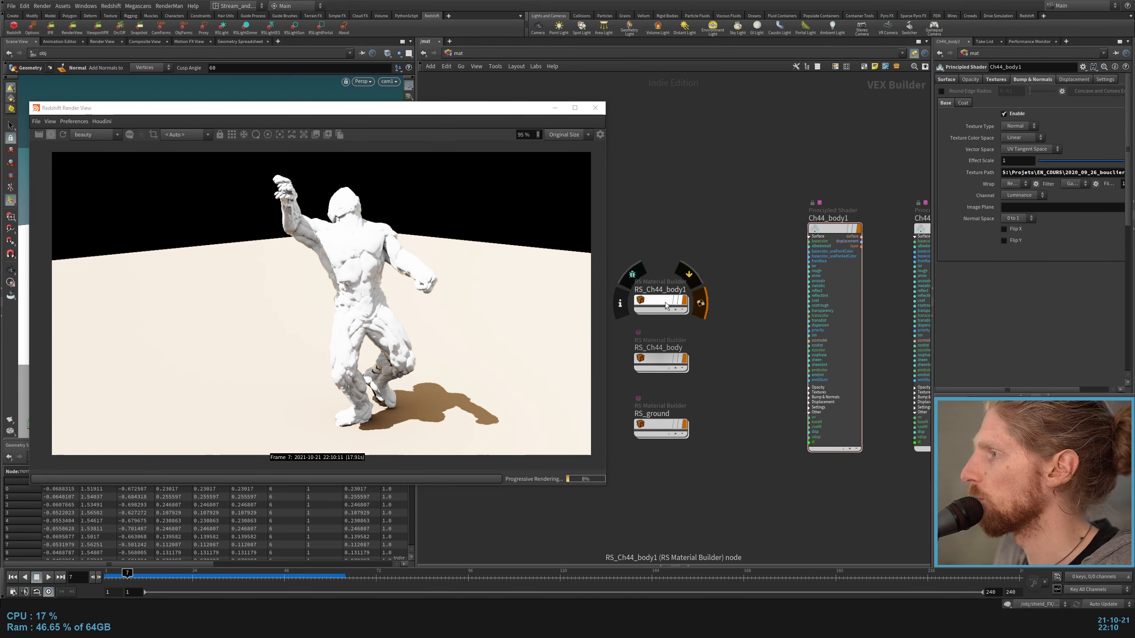
Step: Open the RS_Ch44_body material builder, examine its diff texture and shader network, and return to the material list
drag(742, 241, 698, 320)
double_click(669, 360)
middle_drag(725, 364, 784, 466)
click(667, 244)
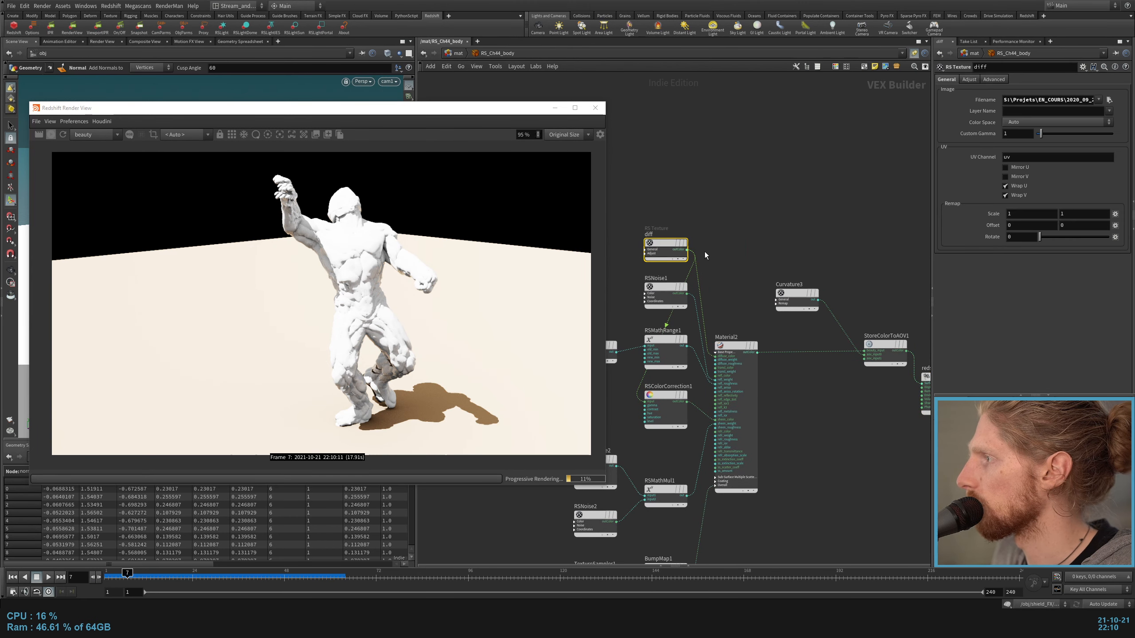
middle_drag(800, 251, 906, 192)
middle_drag(712, 360, 484, 371)
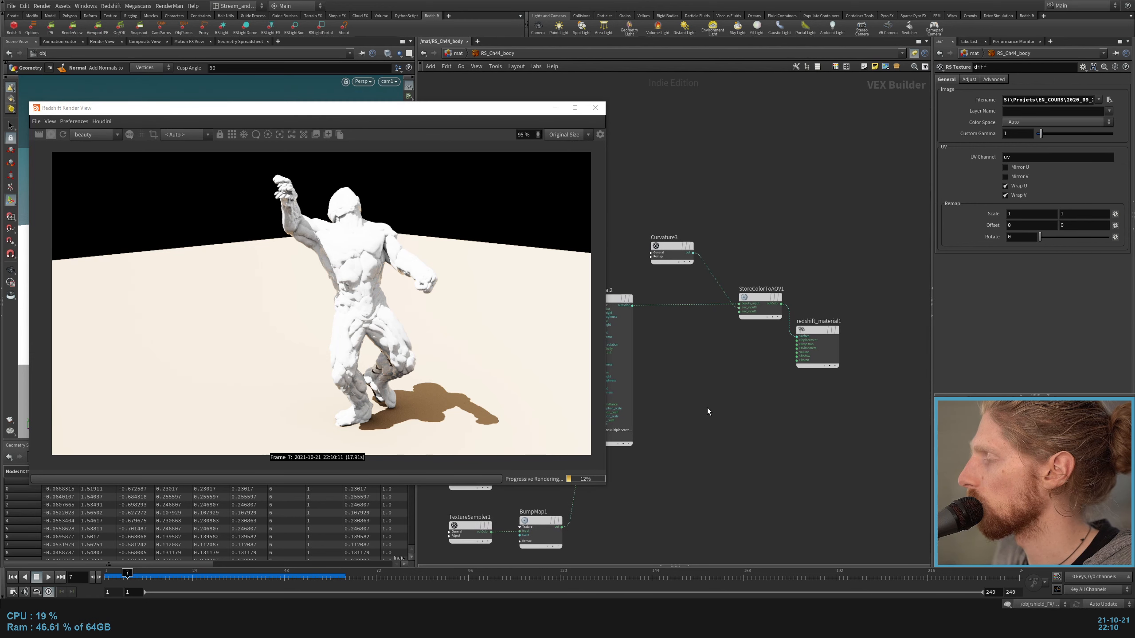
key(u)
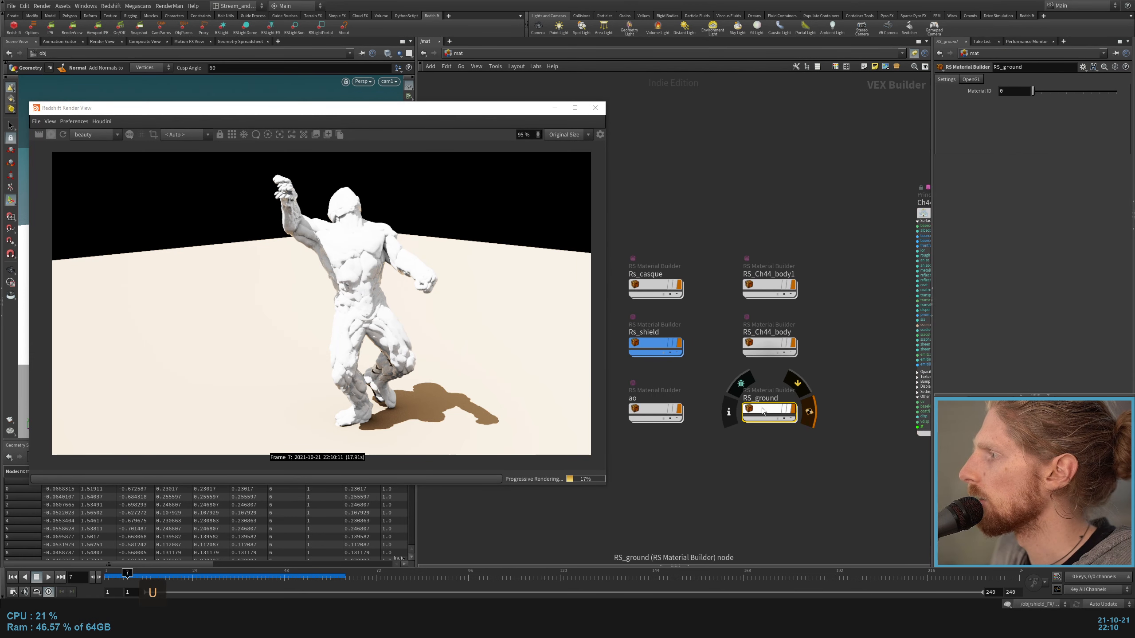
Step: In the RS_ground material, darken AmbientOcclusion1's Bright color to a value of about 0.277 and return to the material list
double_click(760, 403)
middle_drag(764, 402, 874, 438)
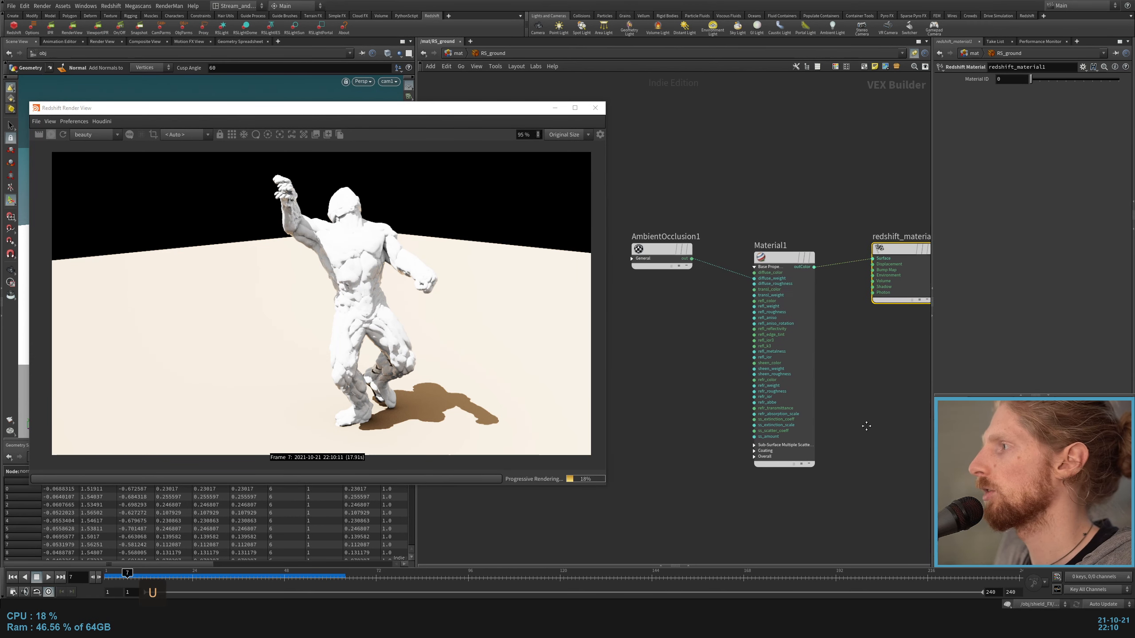
click(785, 257)
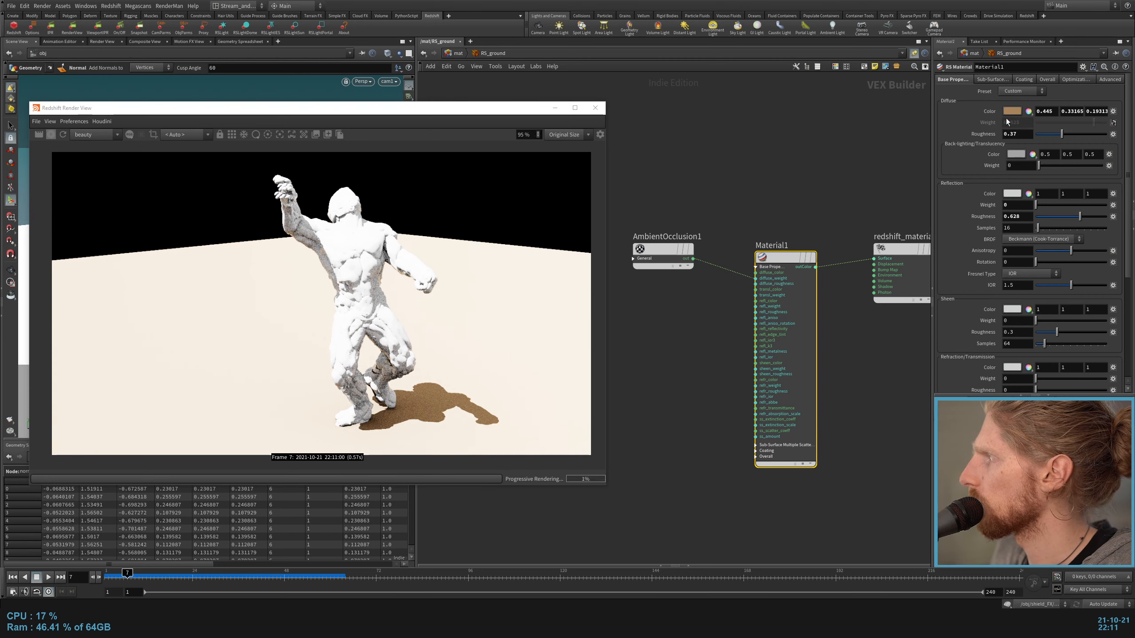
click(661, 250)
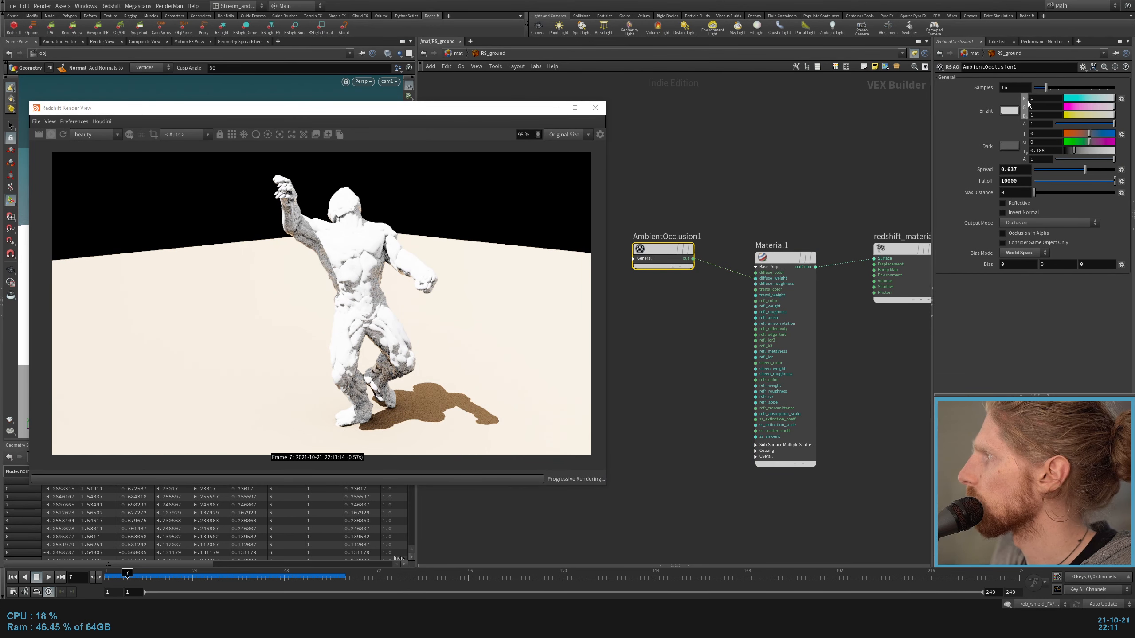
click(1024, 113)
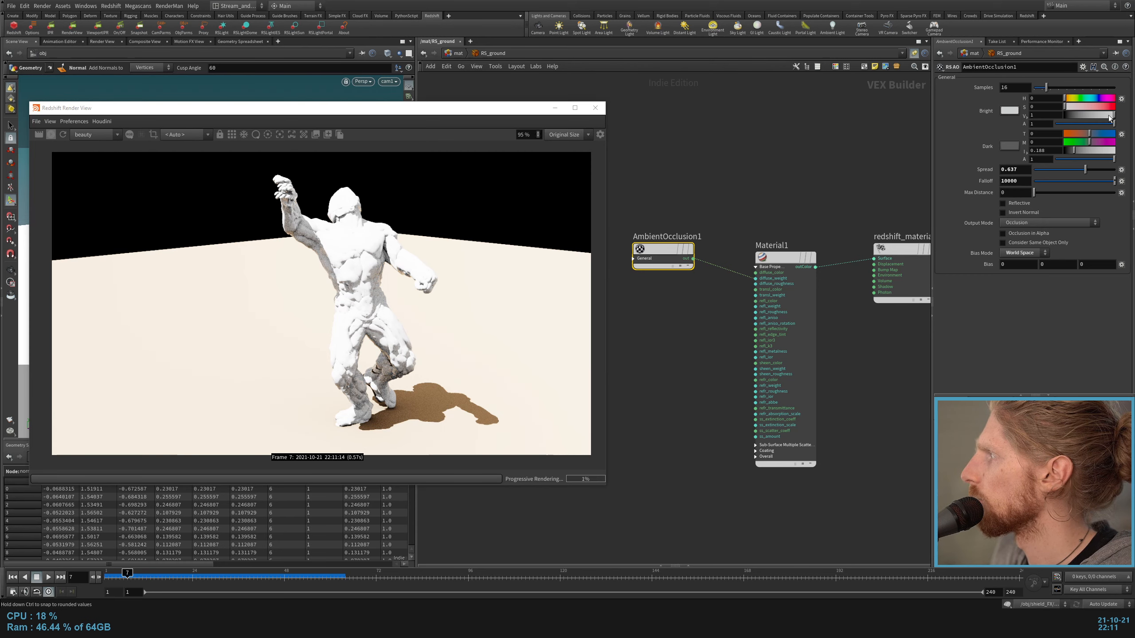
drag(1086, 116, 1078, 118)
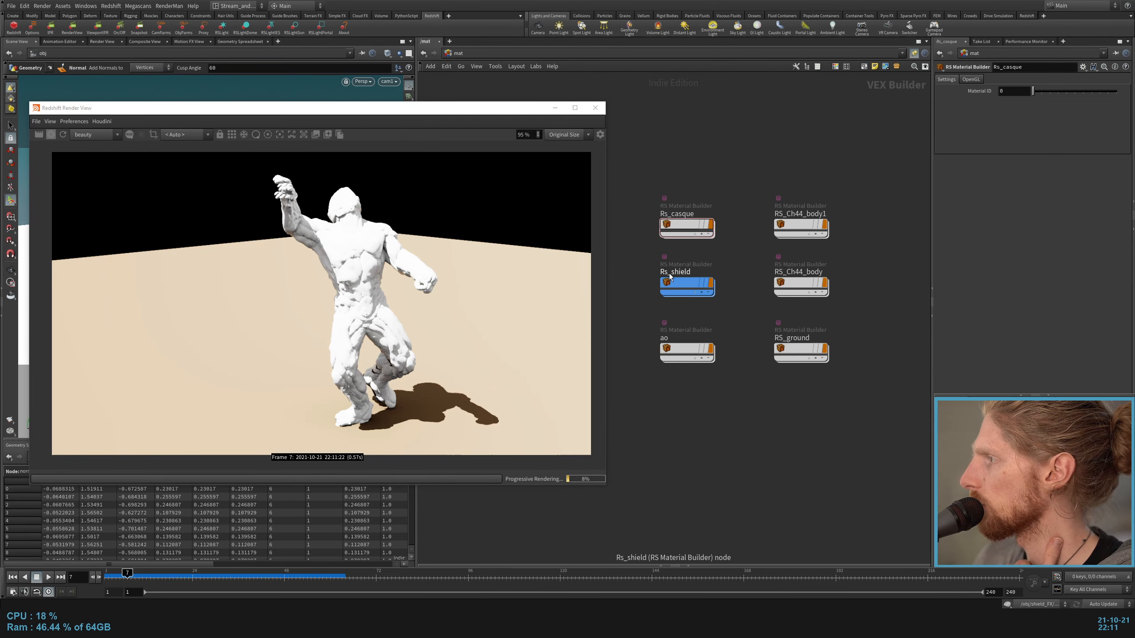
double_click(684, 282)
key(u)
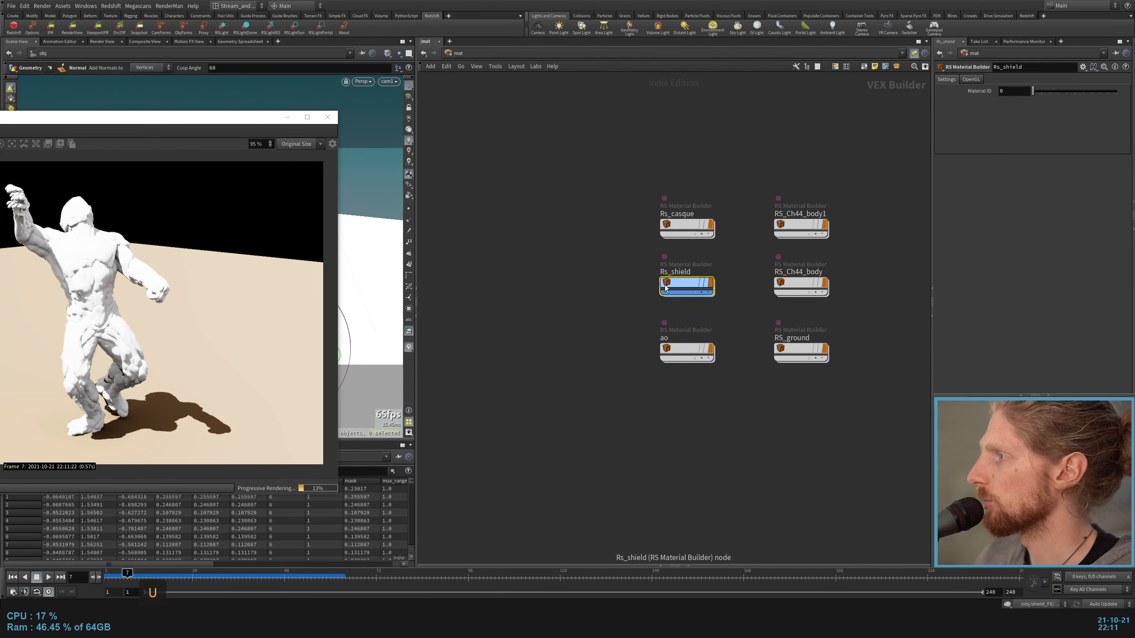
Step: Return to the object level and assign the Rs_shield material to rndr_shield
click(455, 54)
click(470, 93)
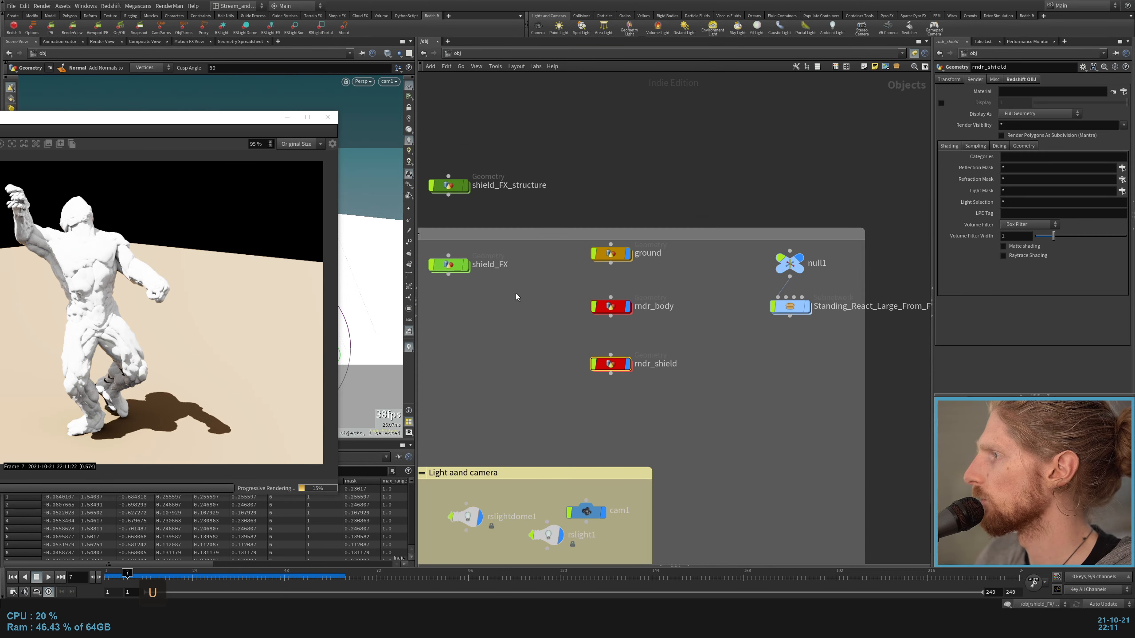
click(1123, 92)
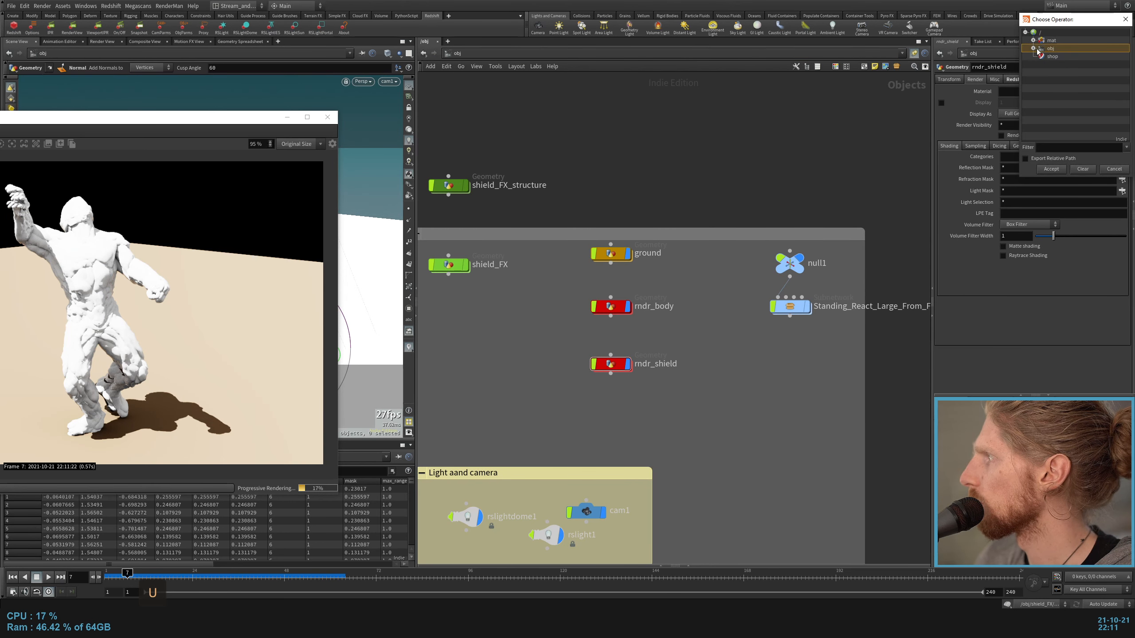
click(1034, 41)
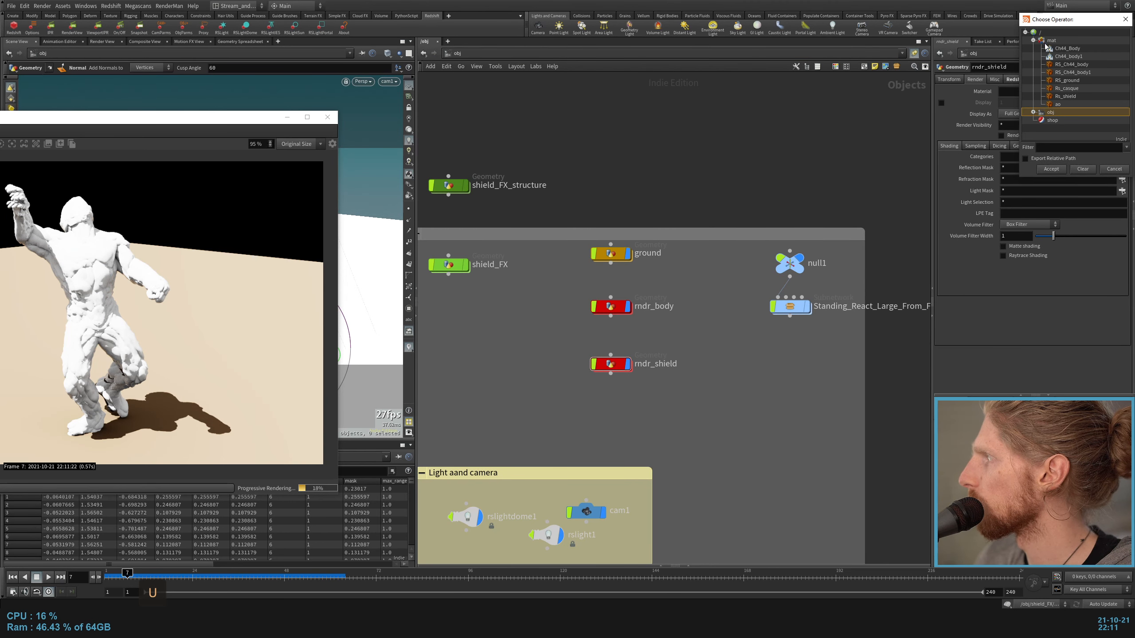
double_click(1068, 96)
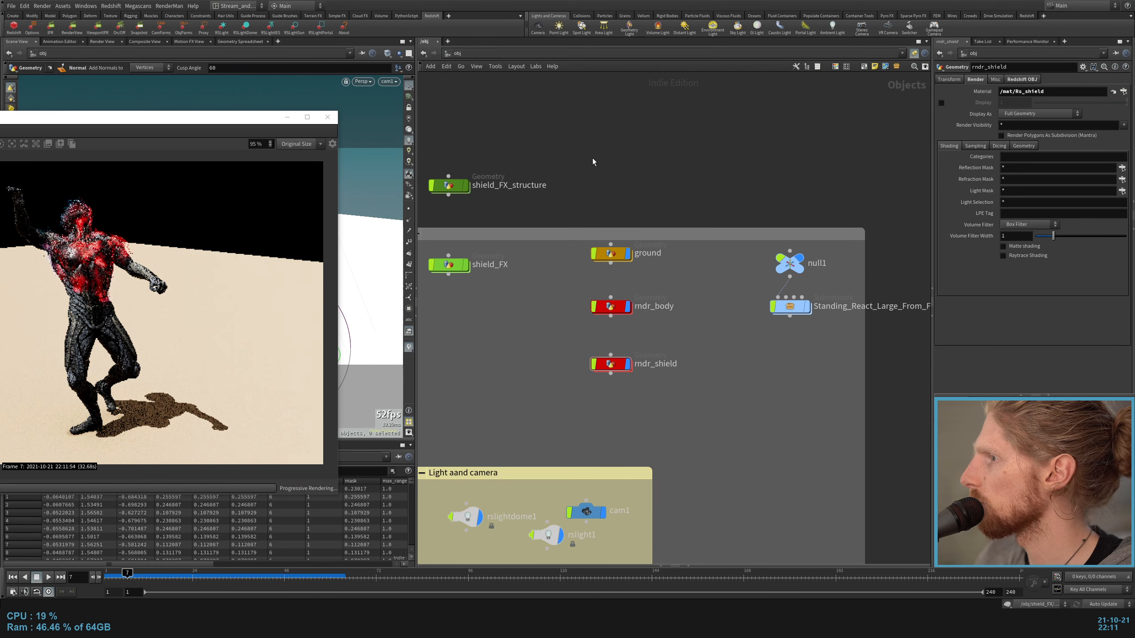
Step: Open the Rs_shield material network and rename its ParticleAttributeLookup1 node as id
click(458, 54)
click(469, 85)
scroll(624, 346, down, 5)
scroll(542, 279, up, 3)
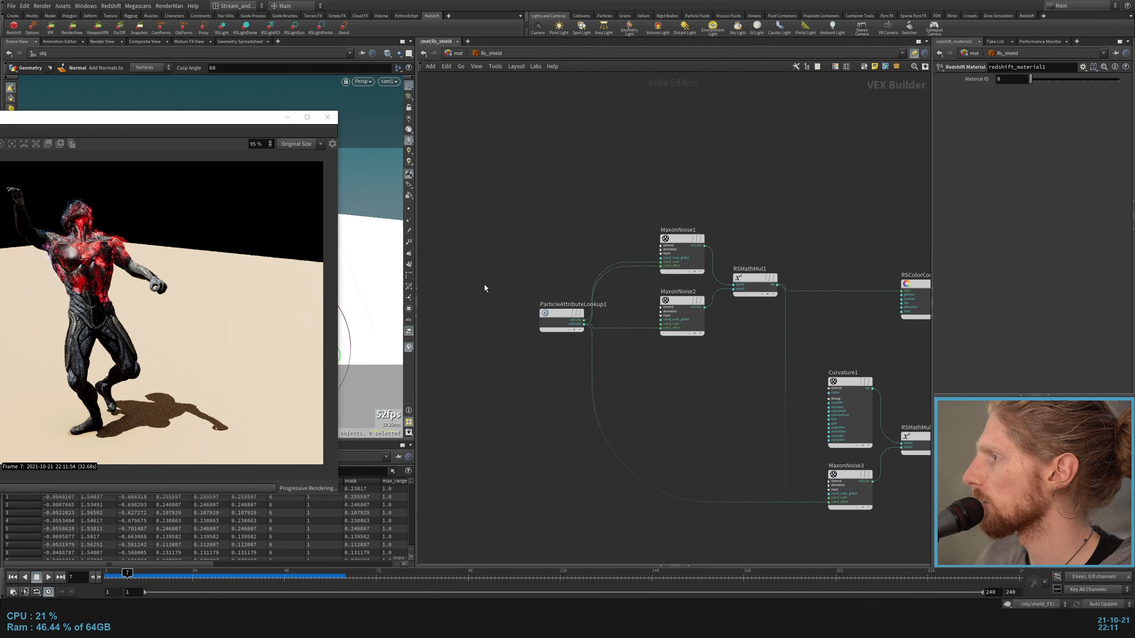
drag(485, 239, 567, 371)
scroll(554, 389, up, 3)
double_click(587, 250)
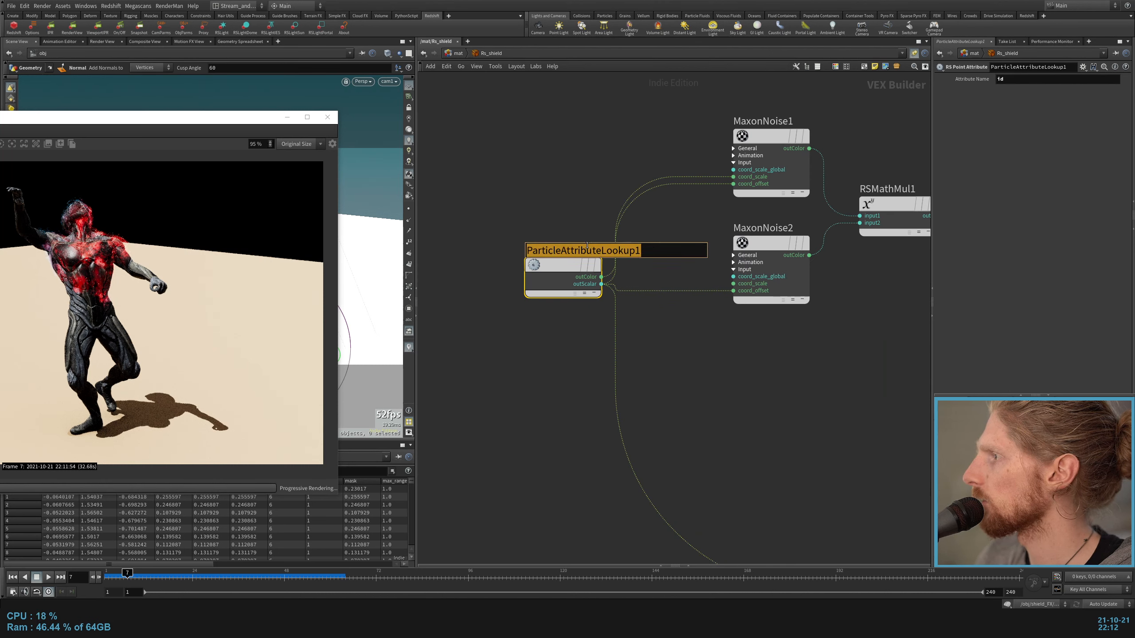
text(id)
key(Return)
scroll(587, 246, down, 5)
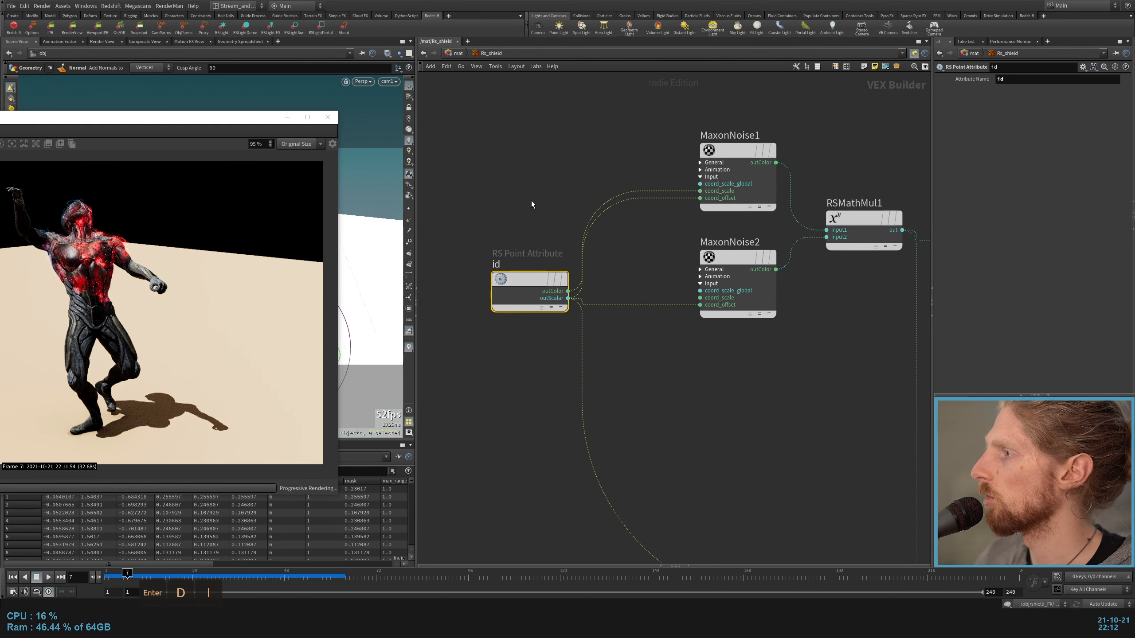
Step: Examine the id attribute's connections to the MaxonNoise nodes and the settings of MaxonNoise2
scroll(619, 299, up, 4)
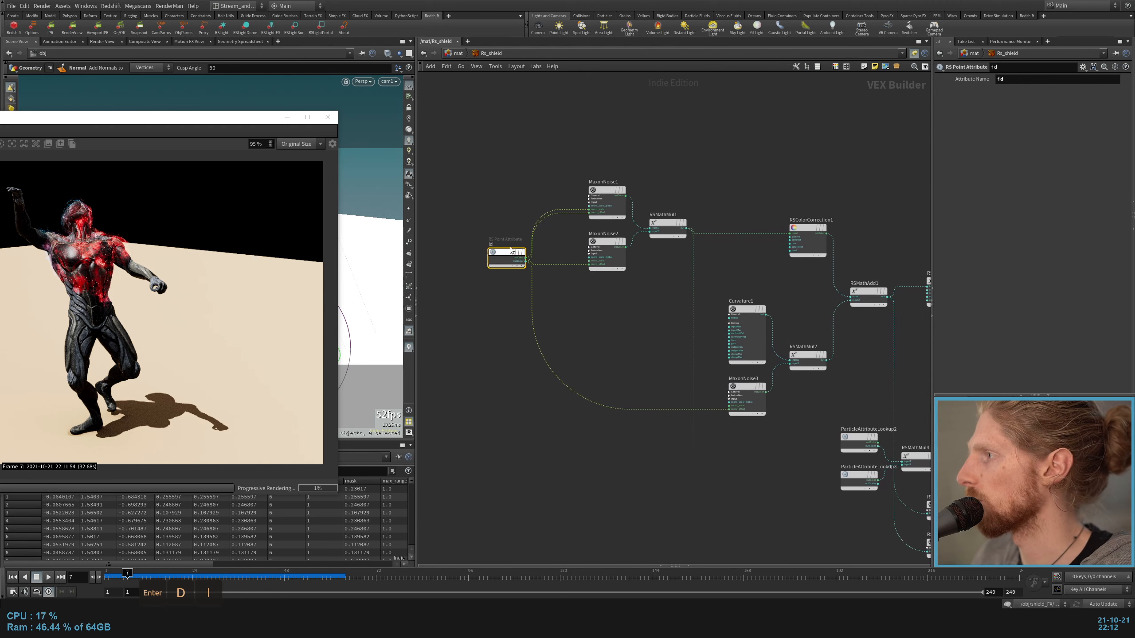
scroll(535, 206, up, 2)
drag(524, 160, 701, 249)
drag(546, 109, 649, 226)
click(601, 333)
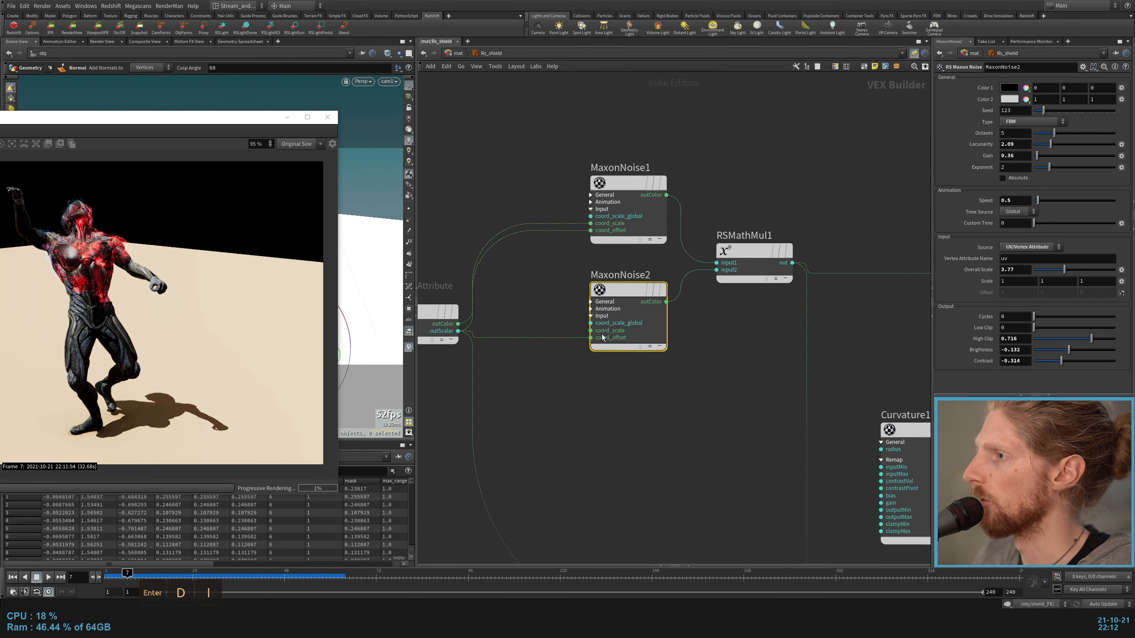
middle_drag(739, 493, 585, 309)
scroll(637, 328, down, 3)
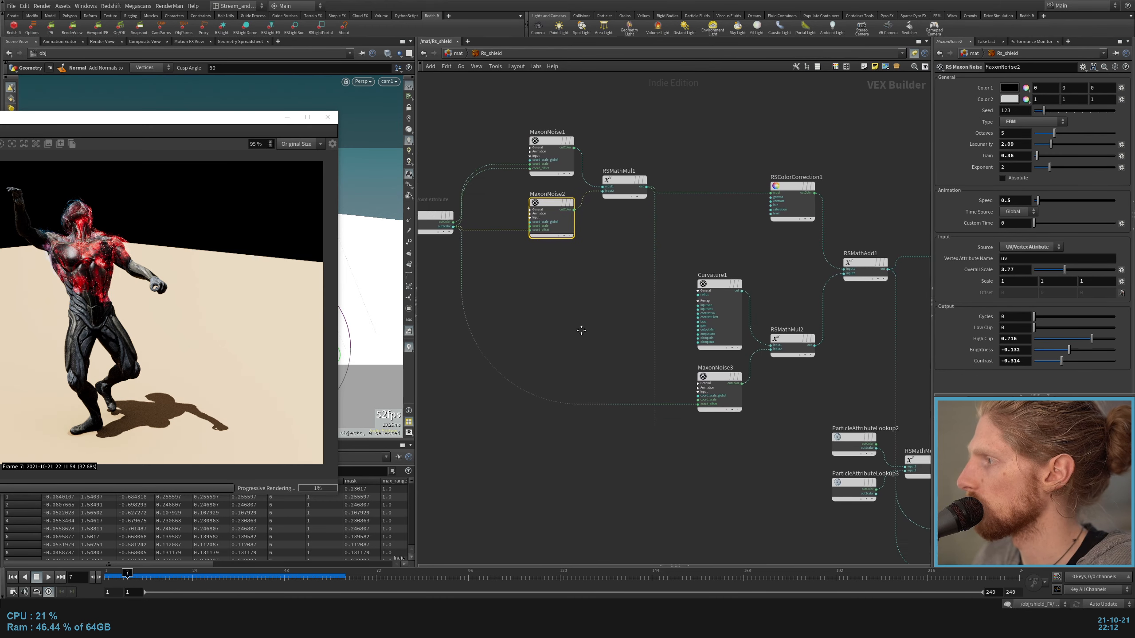
scroll(580, 330, up, 2)
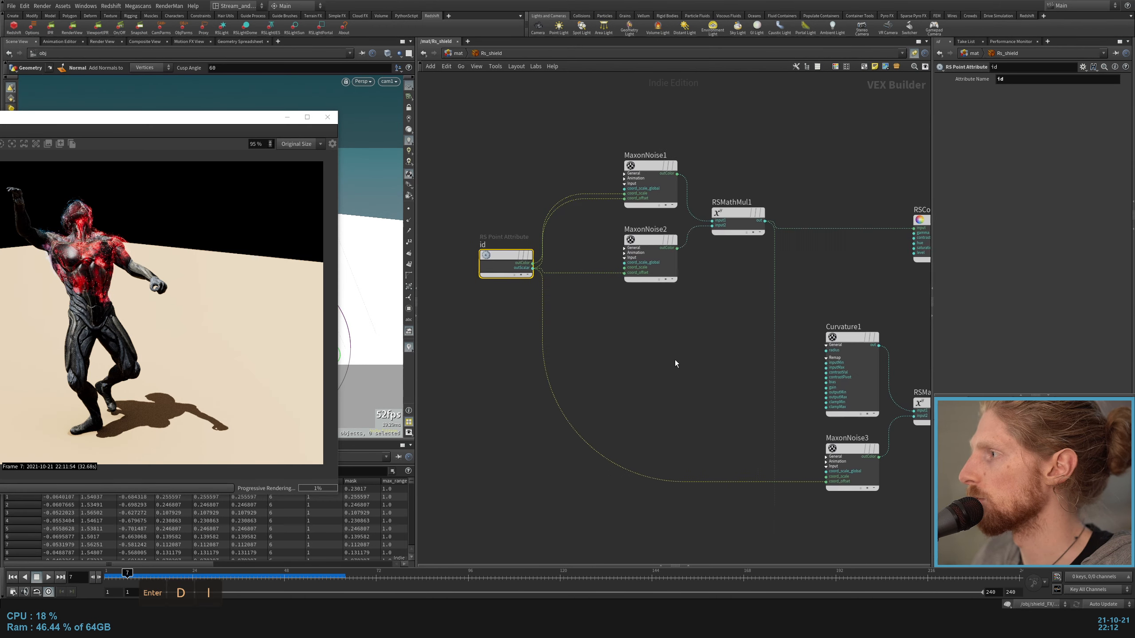
middle_drag(675, 361, 623, 385)
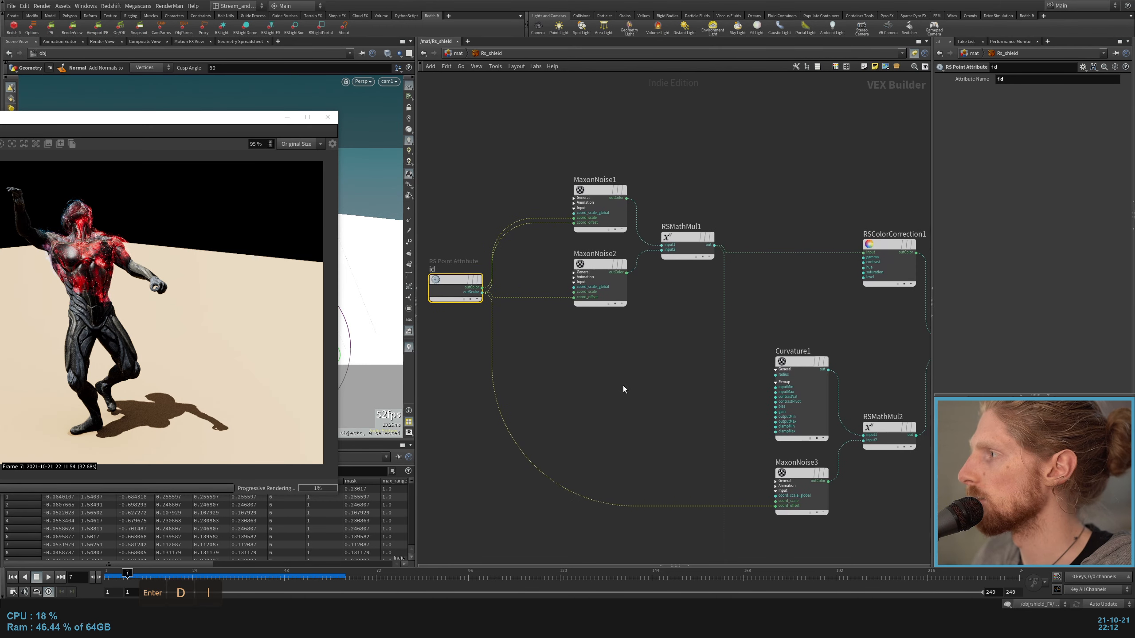
scroll(535, 205, up, 2)
drag(524, 161, 612, 210)
drag(680, 413, 551, 344)
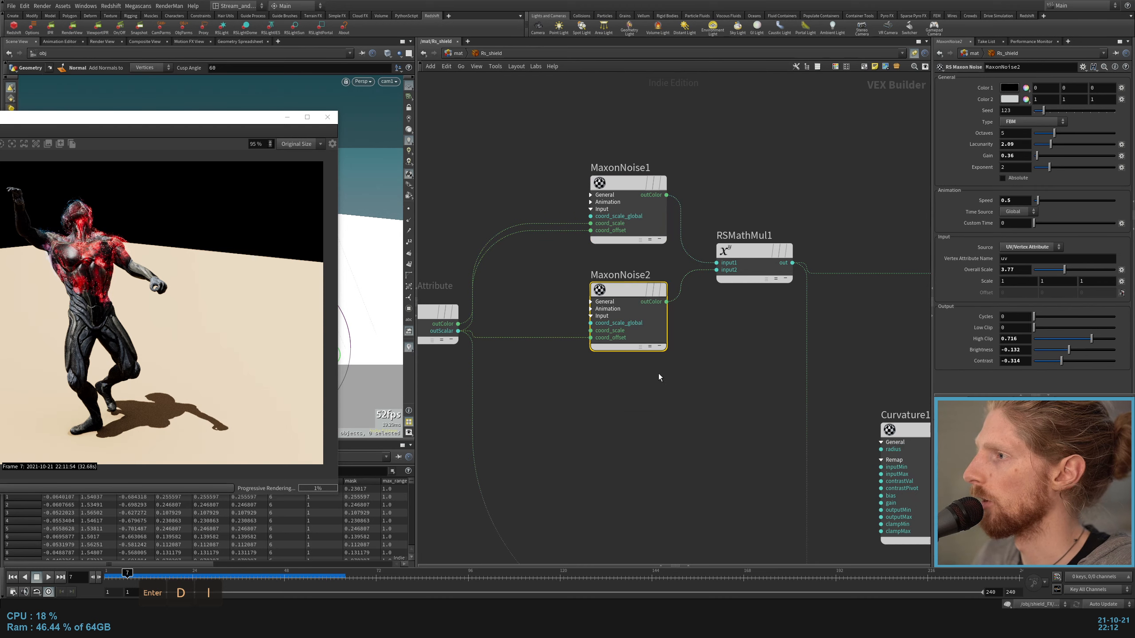
Step: Color the MaxonNoise1, MaxonNoise2 and MaxonNoise3 nodes light blue
middle_drag(678, 429, 528, 246)
shift+drag(790, 514, 831, 437)
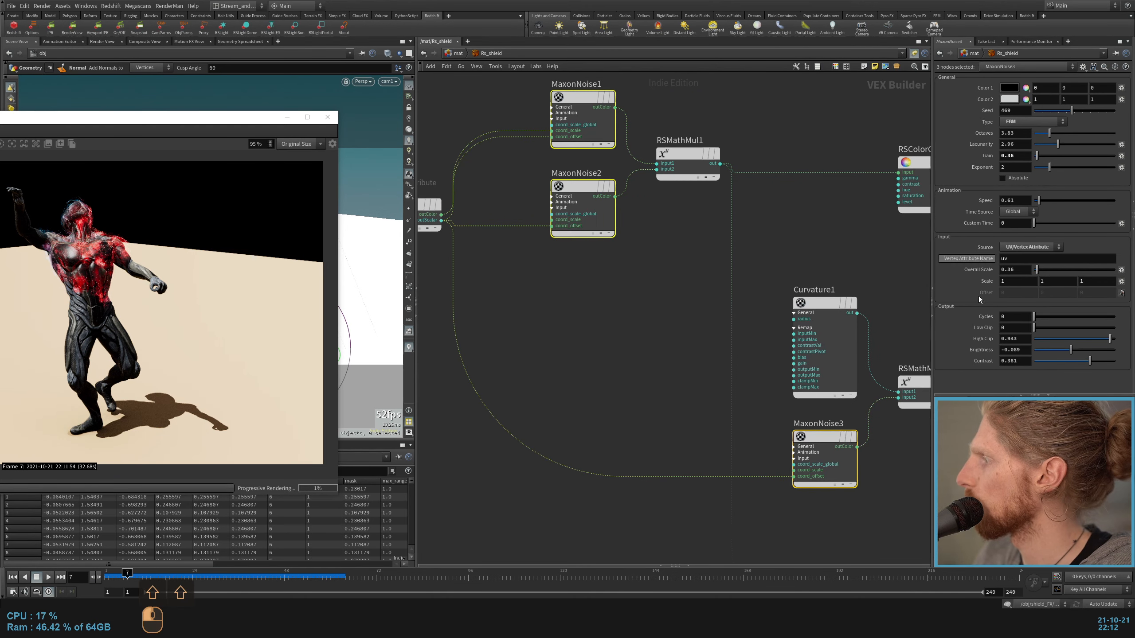
key(c)
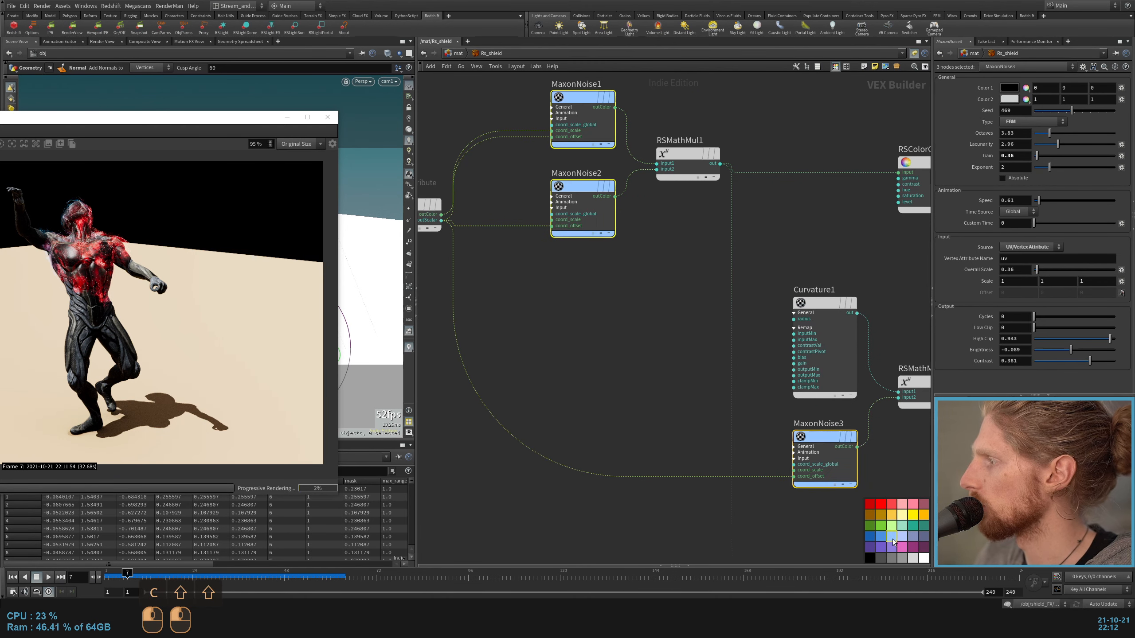
click(892, 539)
key(h)
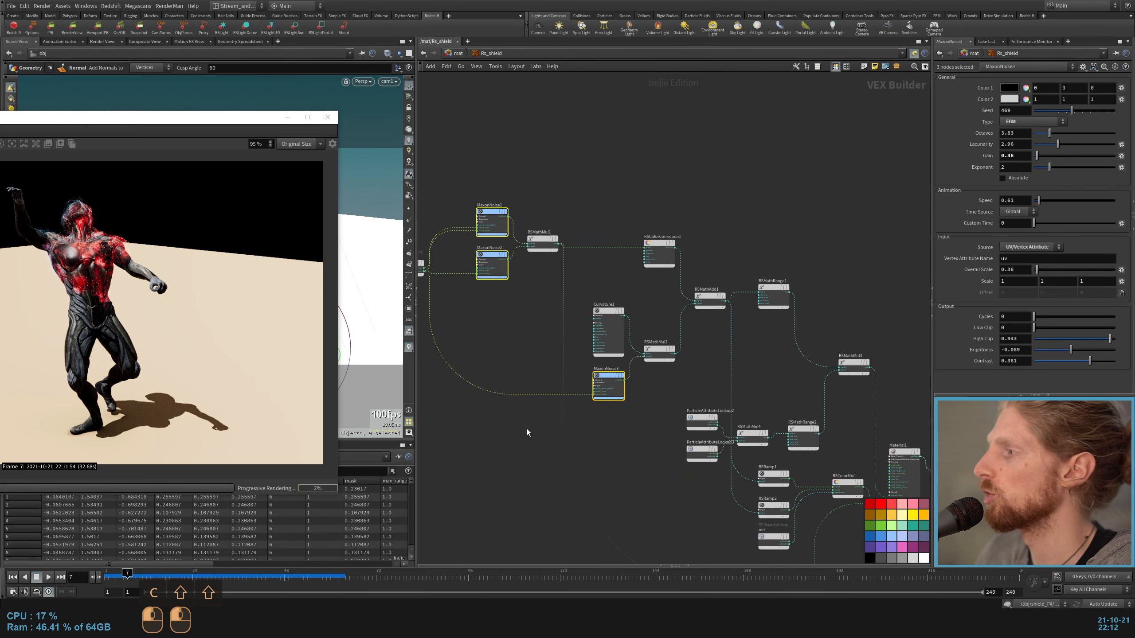
Step: Rename the ParticleAttributeLookup2 node as mask_propagation
scroll(581, 380, up, 5)
double_click(600, 309)
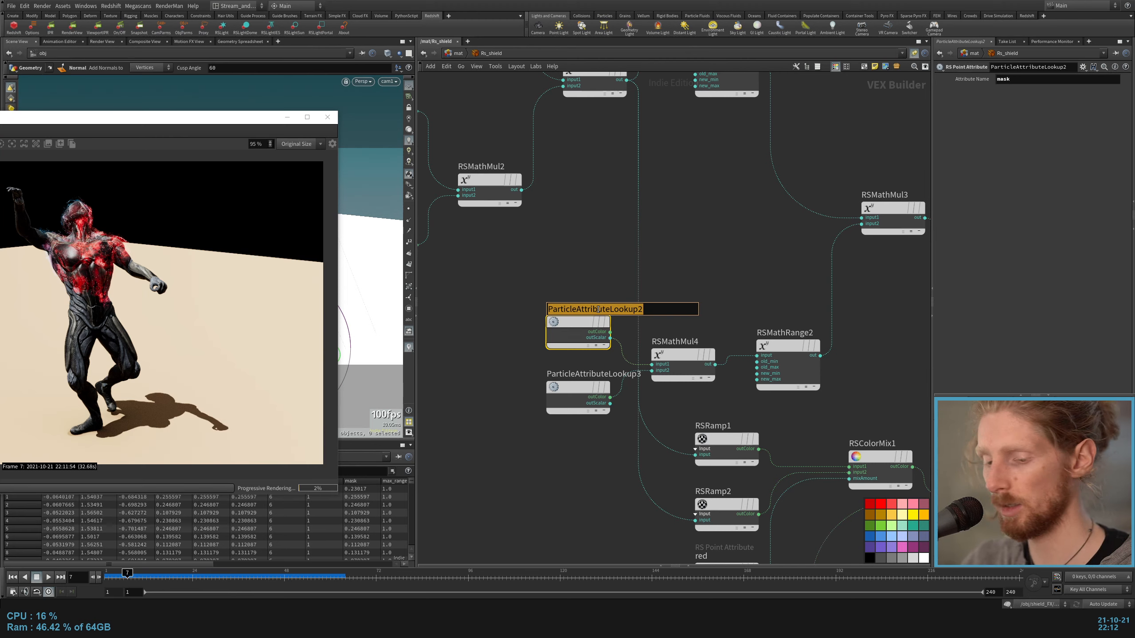
text(mask_propagation)
key(Return)
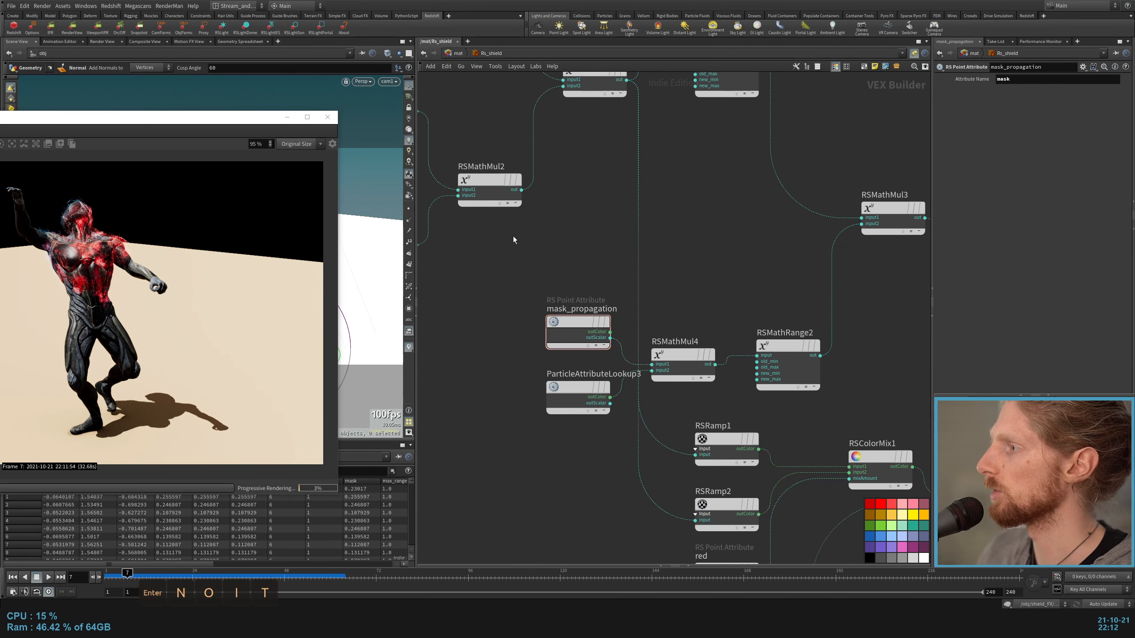
key(Tab)
text(poit)
key(Return)
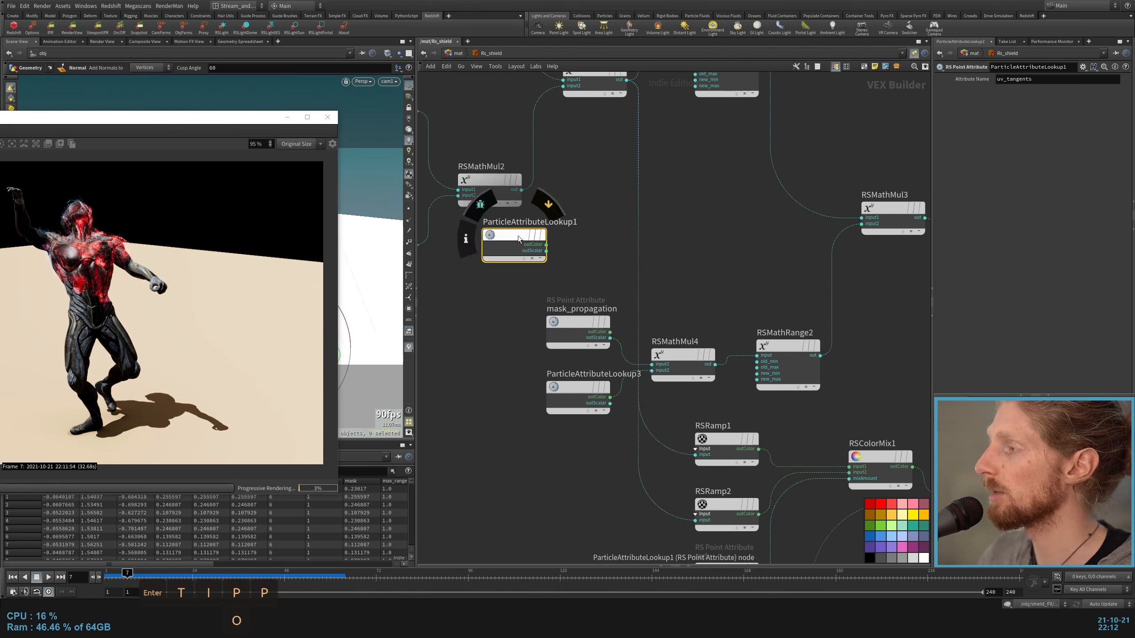
mouse_move(588, 263)
mouse_down()
mouse_move(518, 235)
mouse_move(585, 249)
mouse_up()
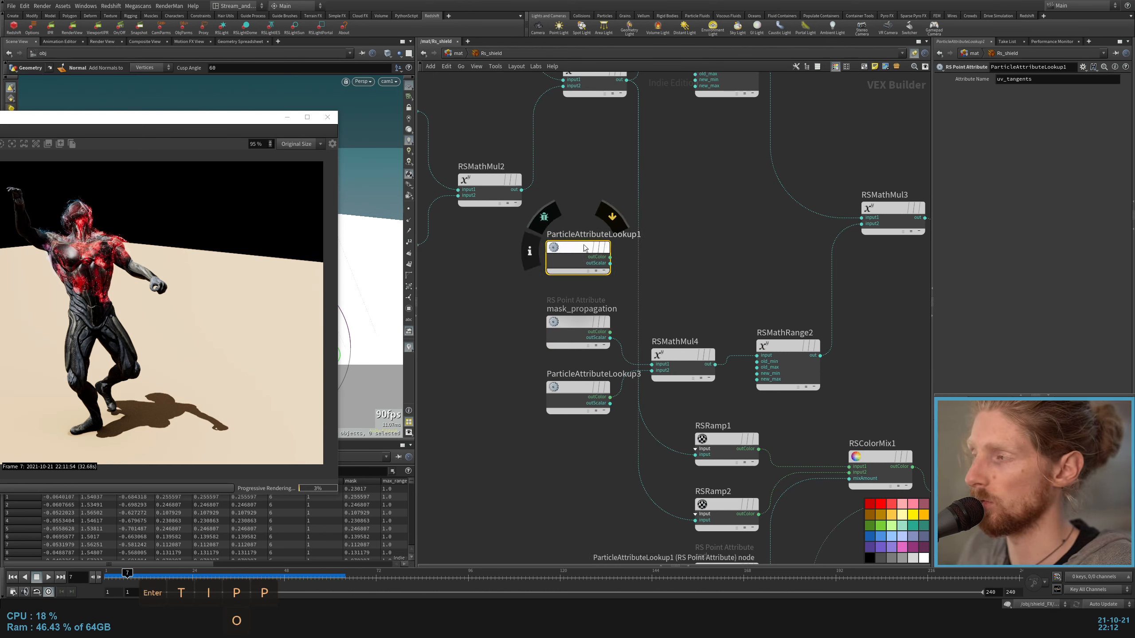
double_click(1011, 79)
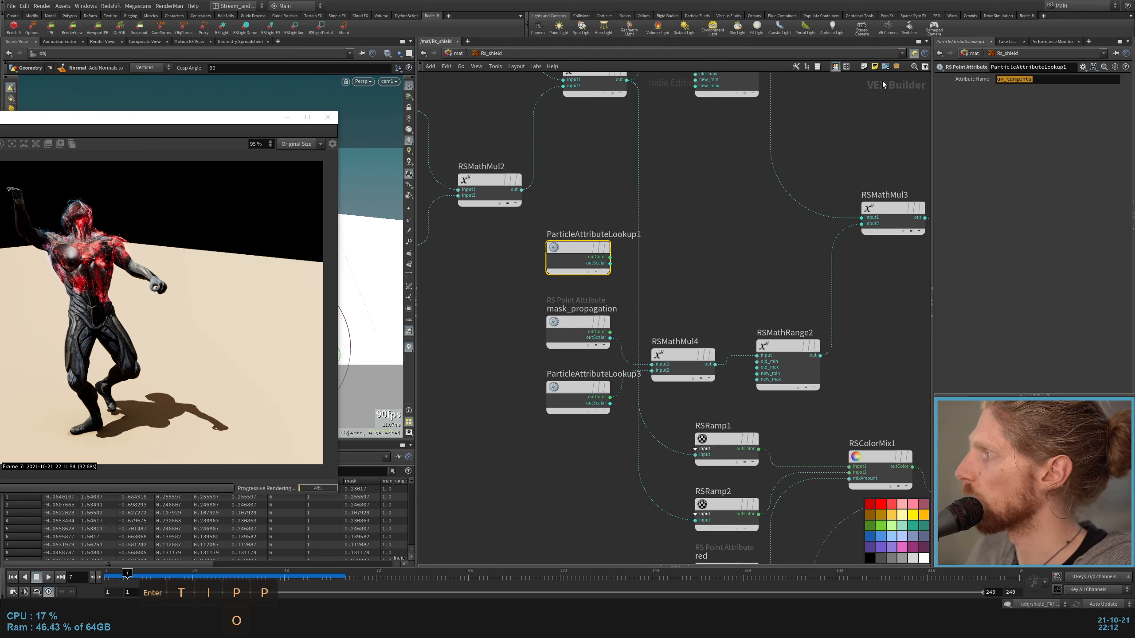
key(BackSpace)
key(Delete)
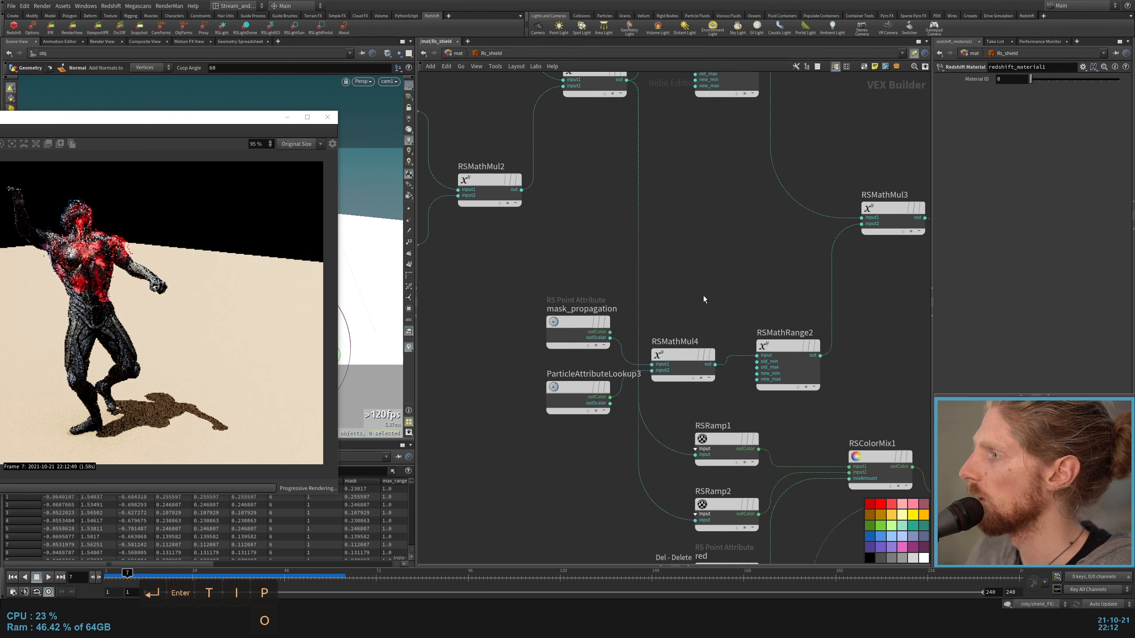
Step: Rename the ParticleAttributeLookup3 node as max_range, matching its attribute name
click(578, 387)
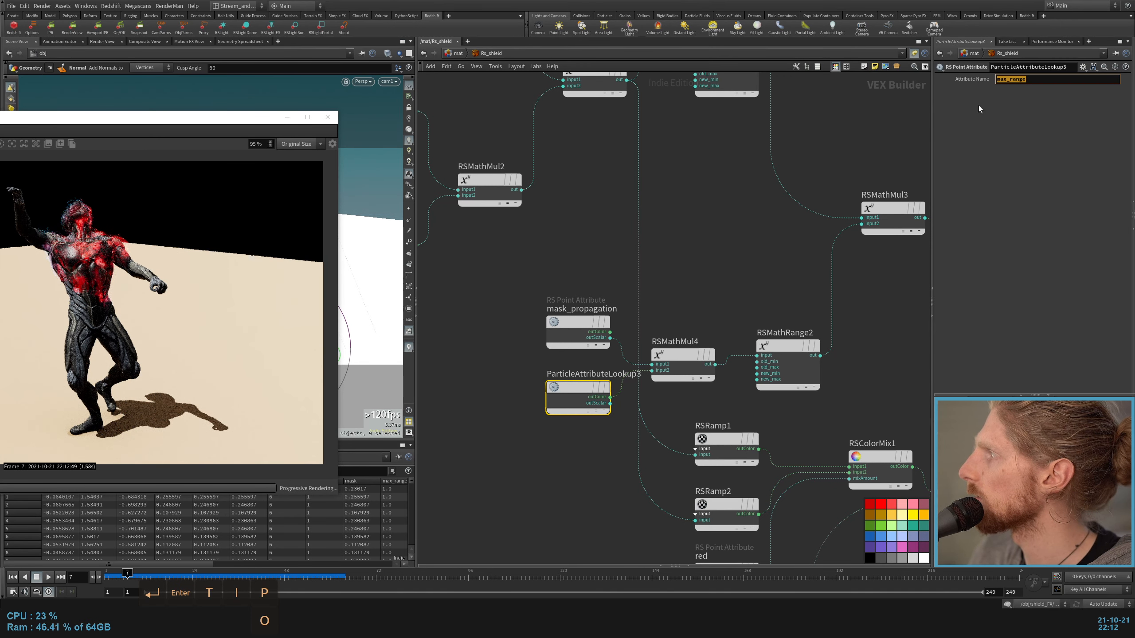
double_click(581, 374)
key(ctrl+c)
key(ctrl+c)
key(ctrl+v)
click(515, 446)
click(683, 355)
middle_drag(693, 323, 635, 312)
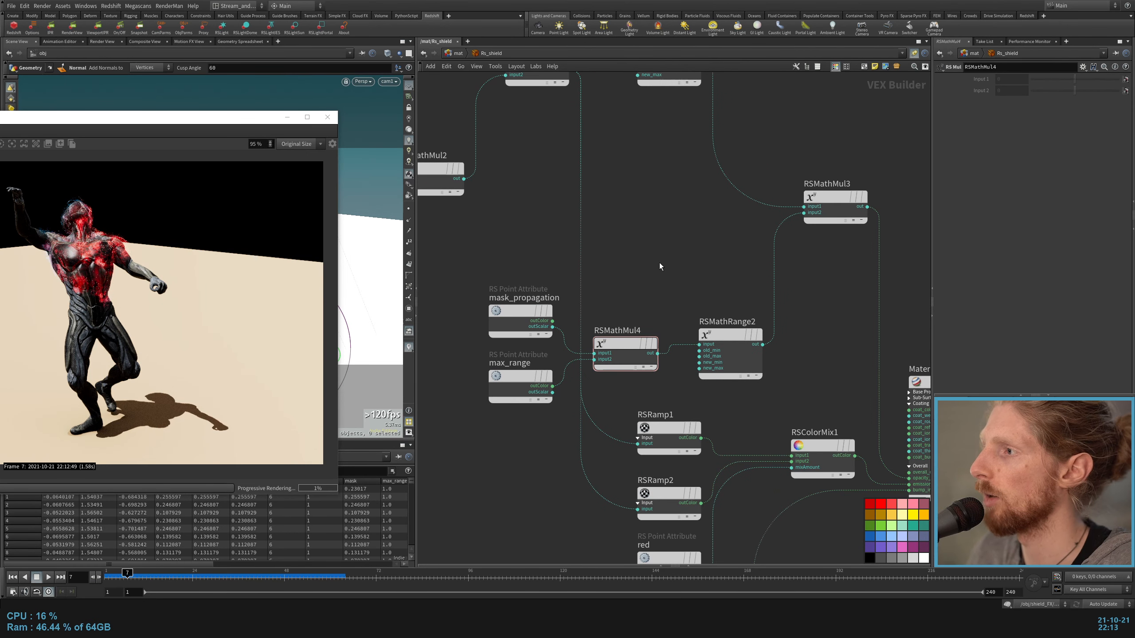
Step: Color the mask_propagation, max_range and red point attribute nodes purple
click(519, 310)
middle_drag(726, 274, 690, 273)
middle_drag(691, 273, 661, 274)
drag(670, 461, 584, 414)
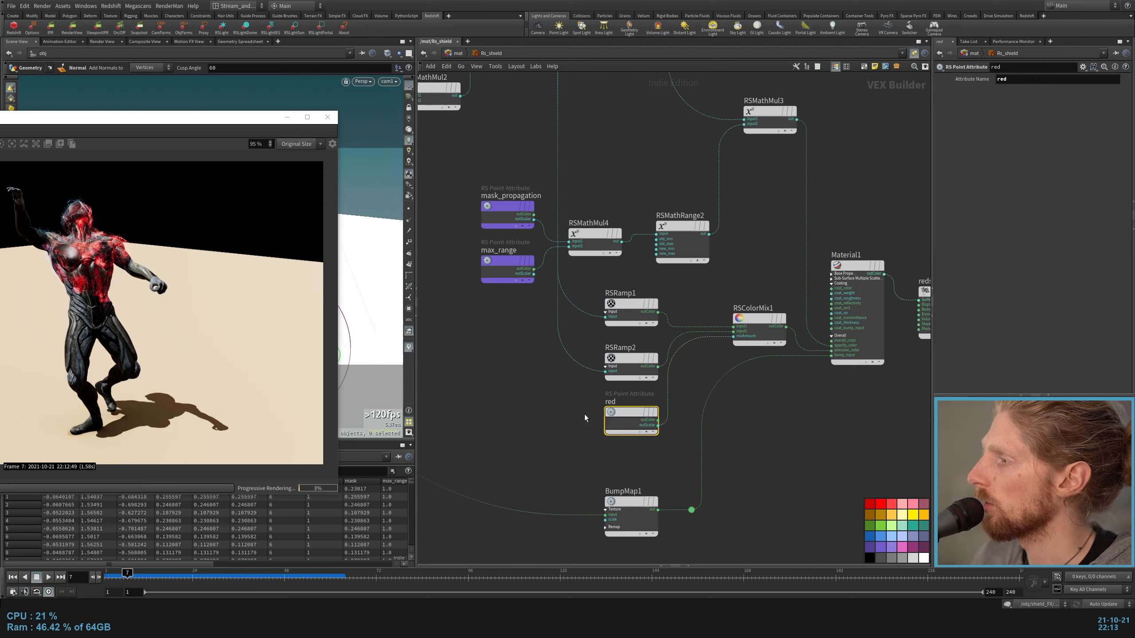
click(888, 546)
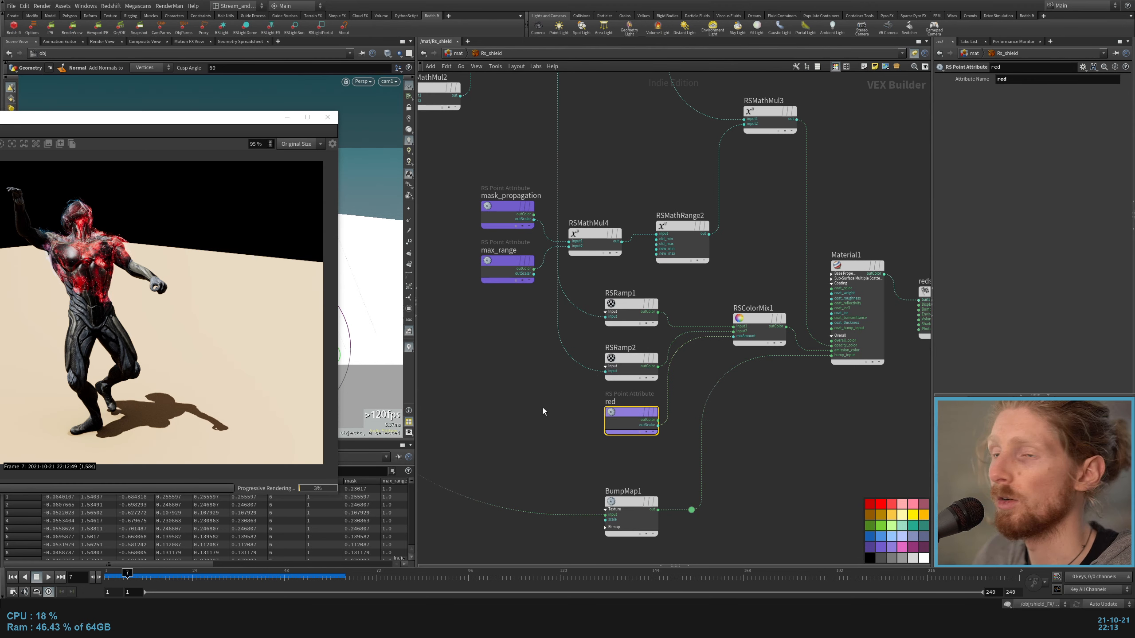
Step: Connect the red attribute to the Surface input of redshift_material1 to preview it in the render
scroll(576, 396, down, 3)
scroll(686, 416, up, 3)
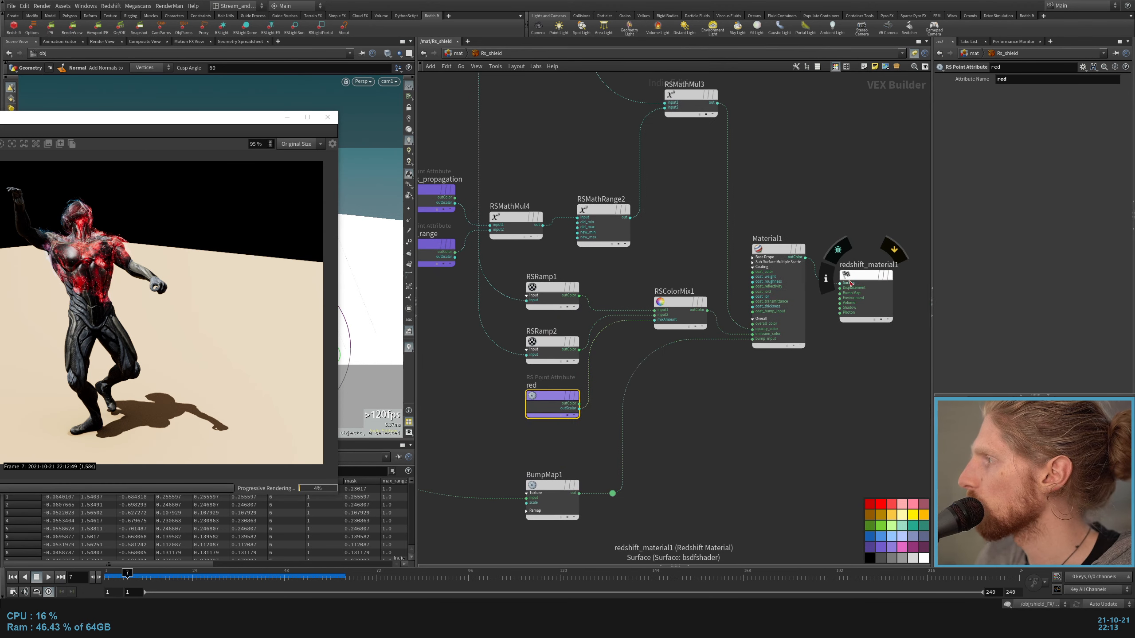
drag(839, 283, 579, 403)
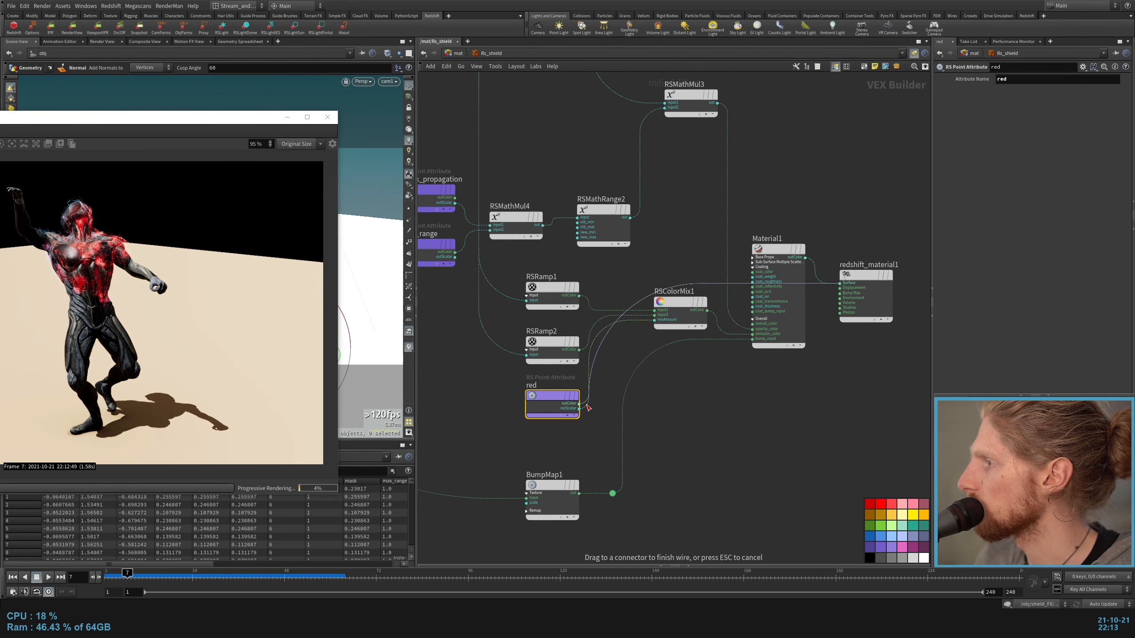
scroll(768, 395, down, 1)
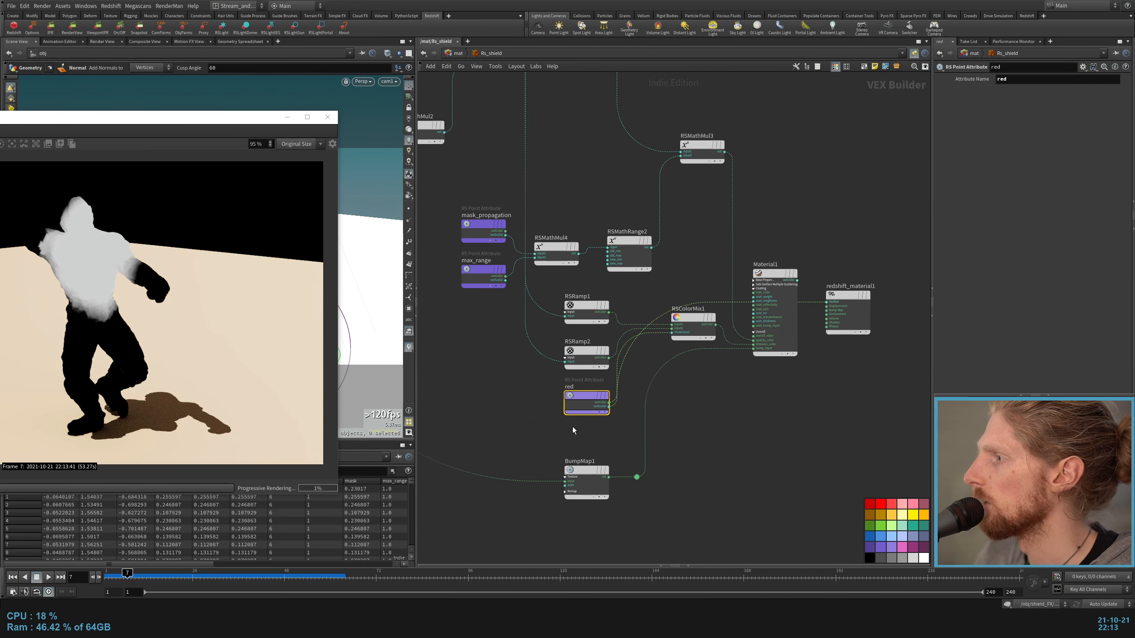
Step: Connect the max_range attribute to the Surface input of redshift_material1 to preview it in the render
scroll(483, 406, up, 3)
click(481, 338)
scroll(561, 343, down, 2)
click(831, 363)
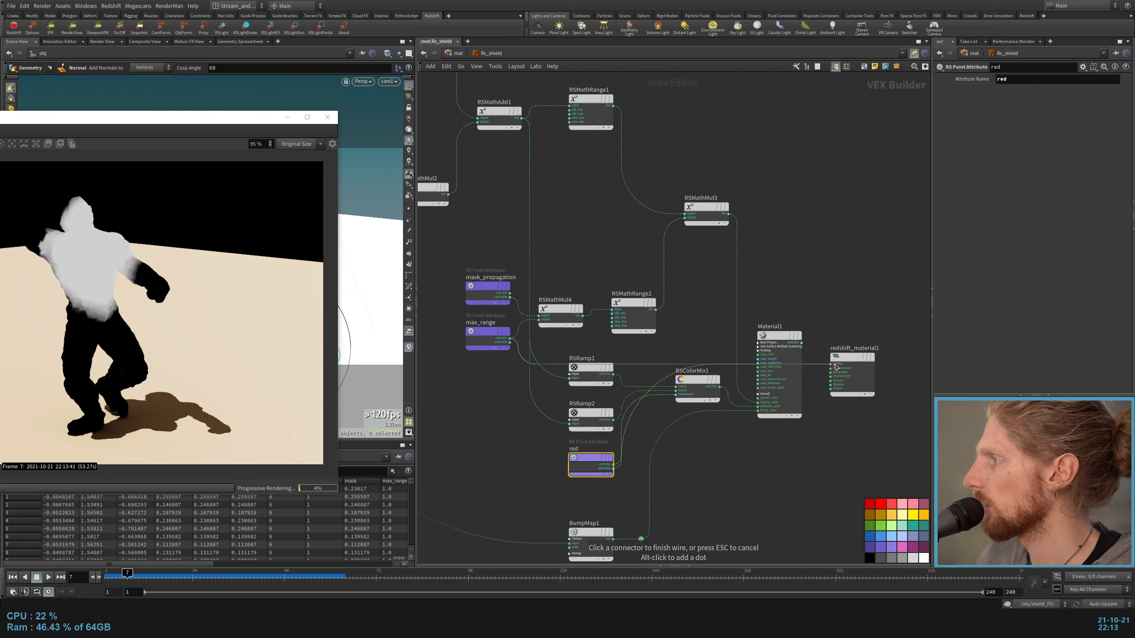
scroll(497, 303, up, 2)
scroll(513, 299, down, 3)
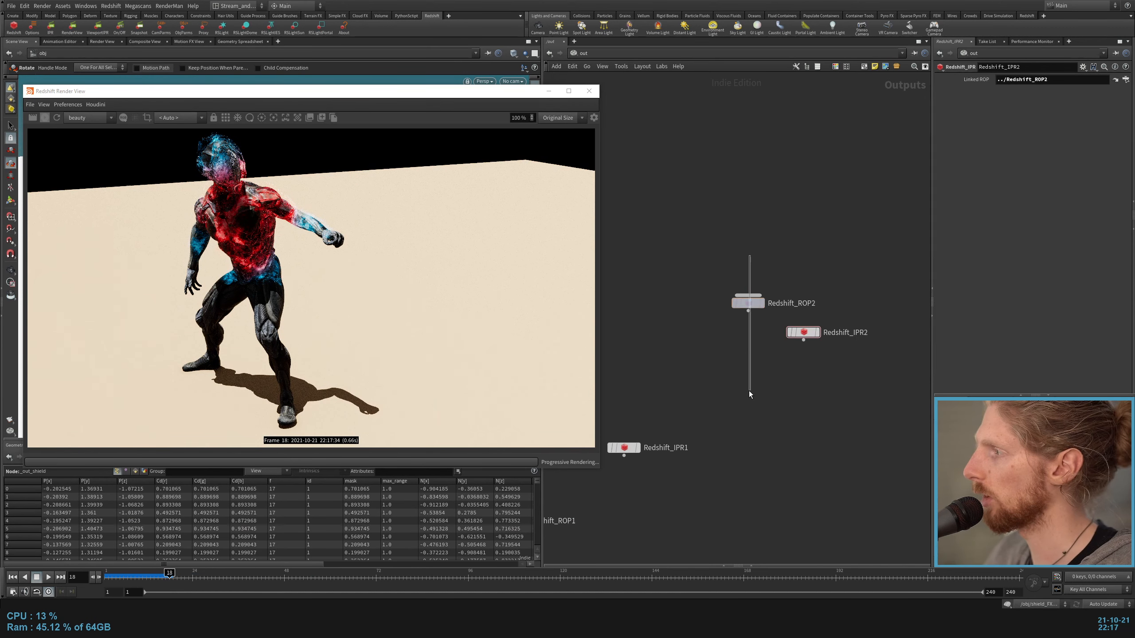
Step: Examine the Rs_shield network around the math range and multiply nodes leading into Material1
drag(749, 391, 750, 384)
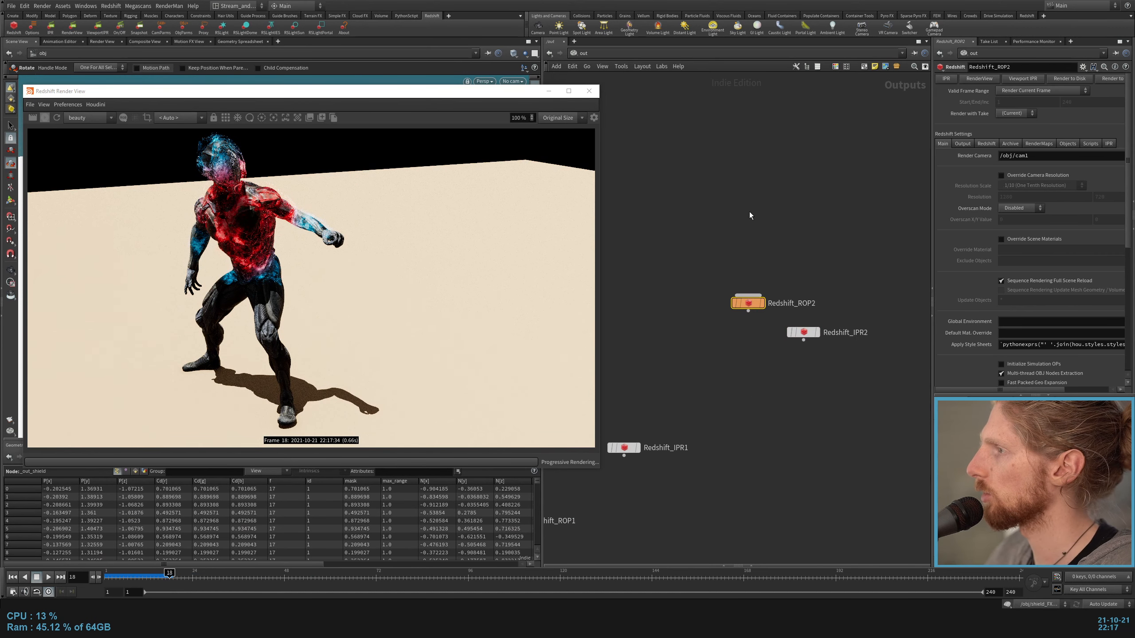
drag(772, 190, 695, 407)
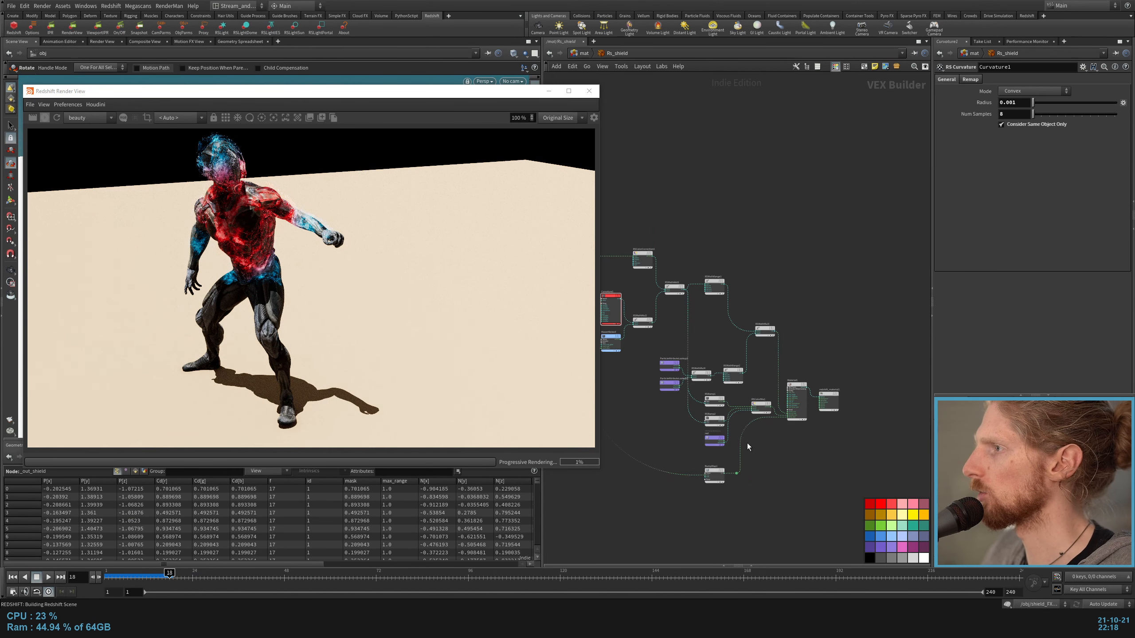
middle_drag(729, 304, 771, 344)
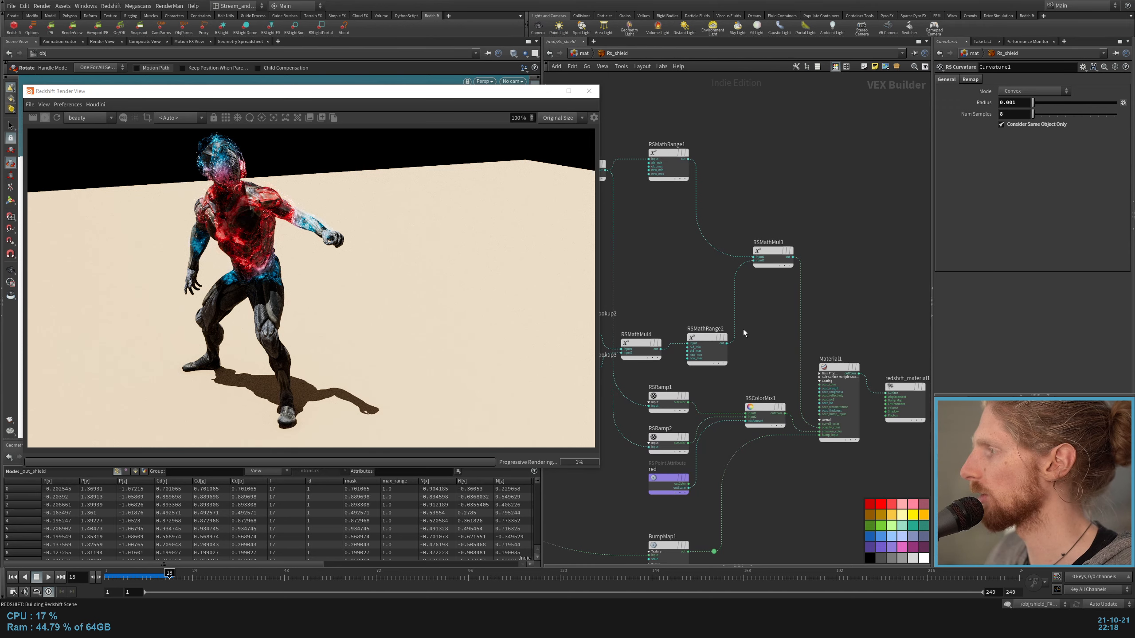
drag(727, 344, 820, 393)
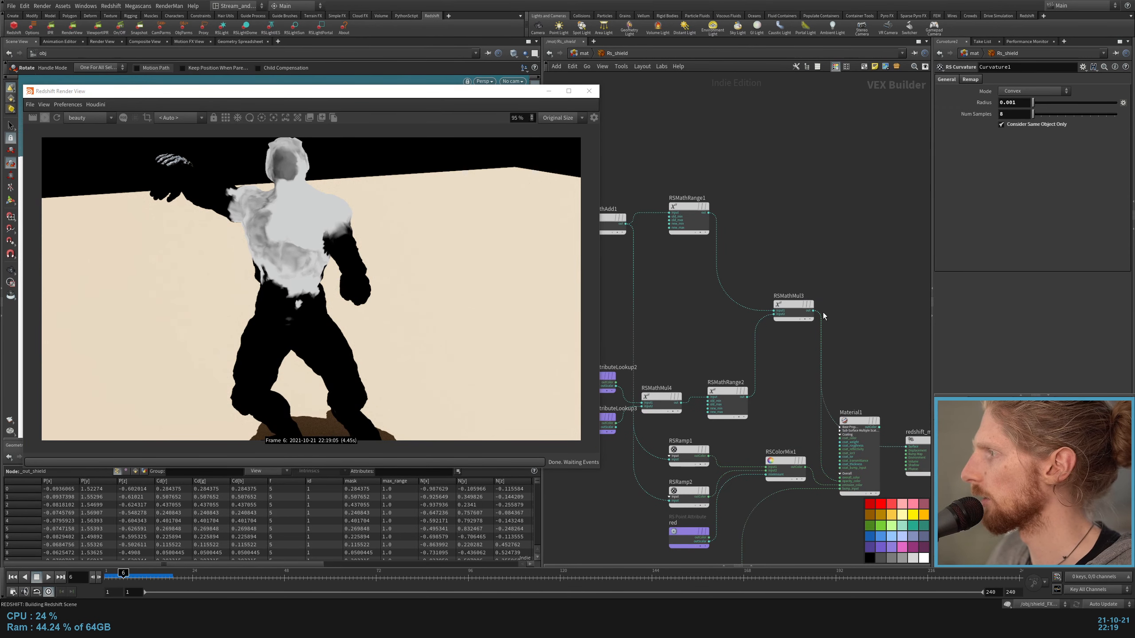
Step: Check the rendered noise pattern, then reconnect Material1's outColor to the Surface input of redshift_material1
scroll(711, 299, down, 3)
middle_drag(711, 299, 898, 294)
scroll(624, 175, up, 4)
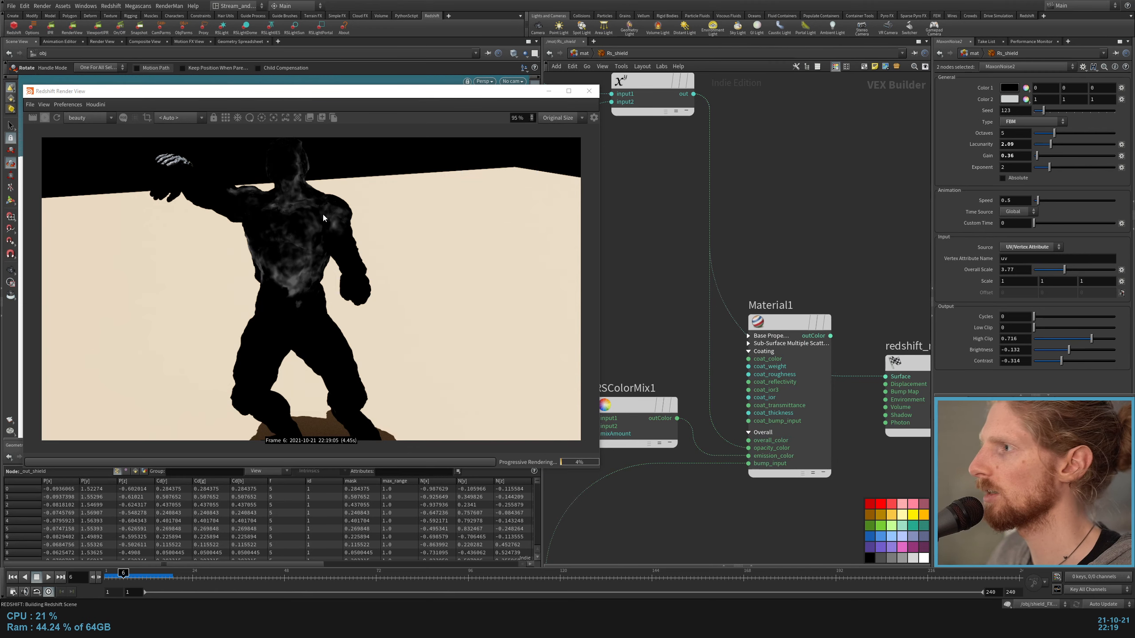
click(830, 336)
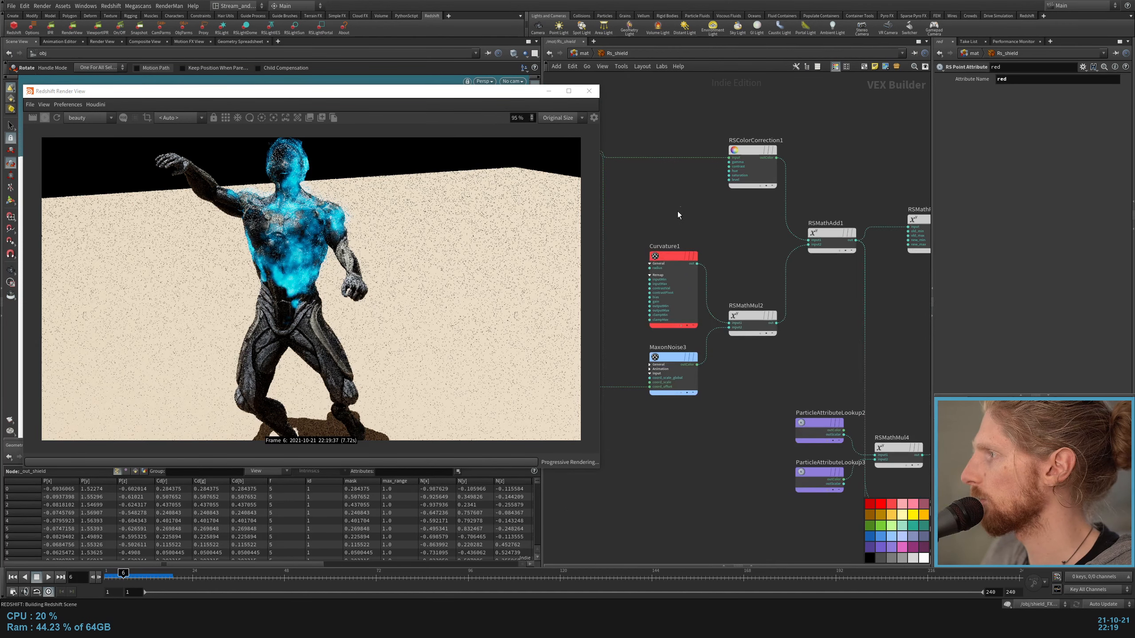
Step: Connect the Curvature1 output to the Surface input of redshift_material1 to preview the curvature in the render
click(679, 257)
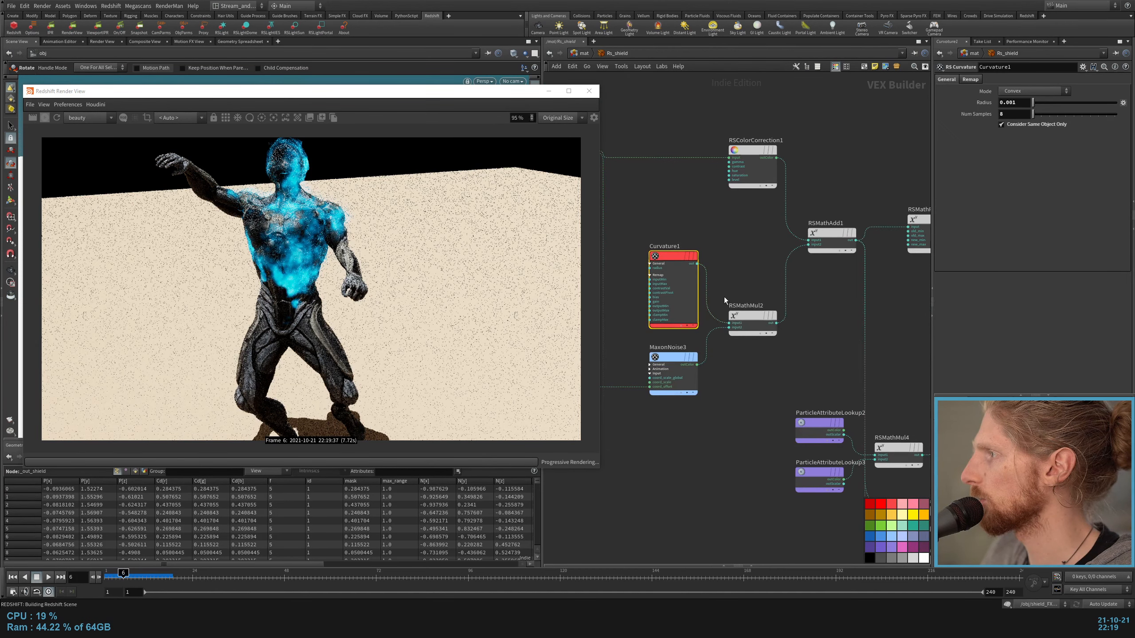
click(697, 263)
scroll(779, 294, down, 4)
middle_drag(894, 380, 683, 309)
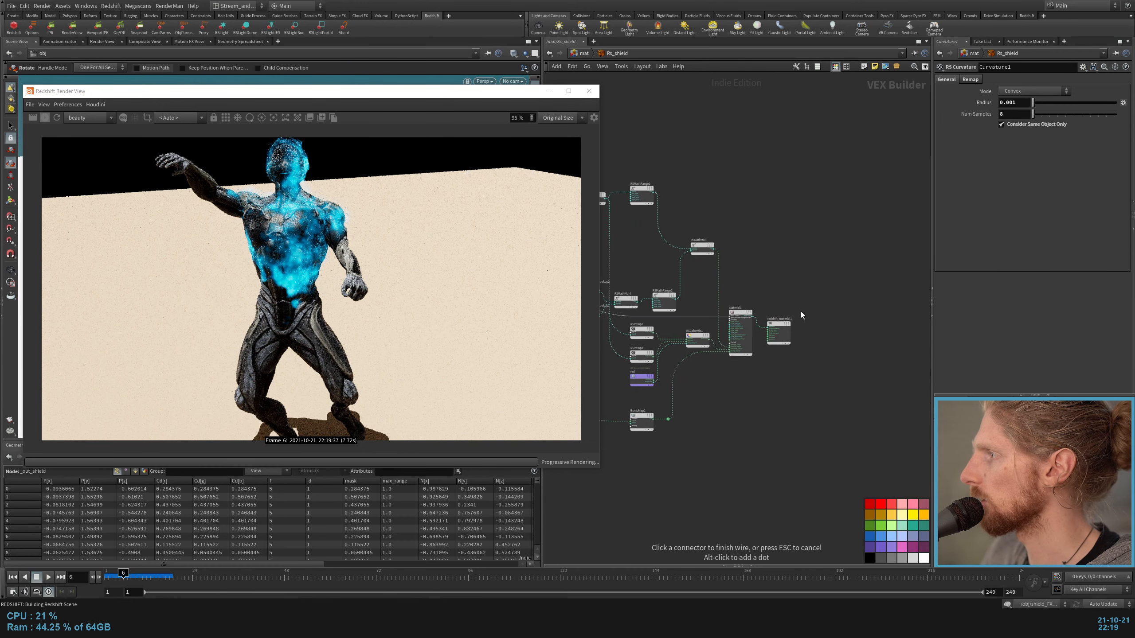
scroll(784, 304, up, 5)
click(742, 356)
key(h)
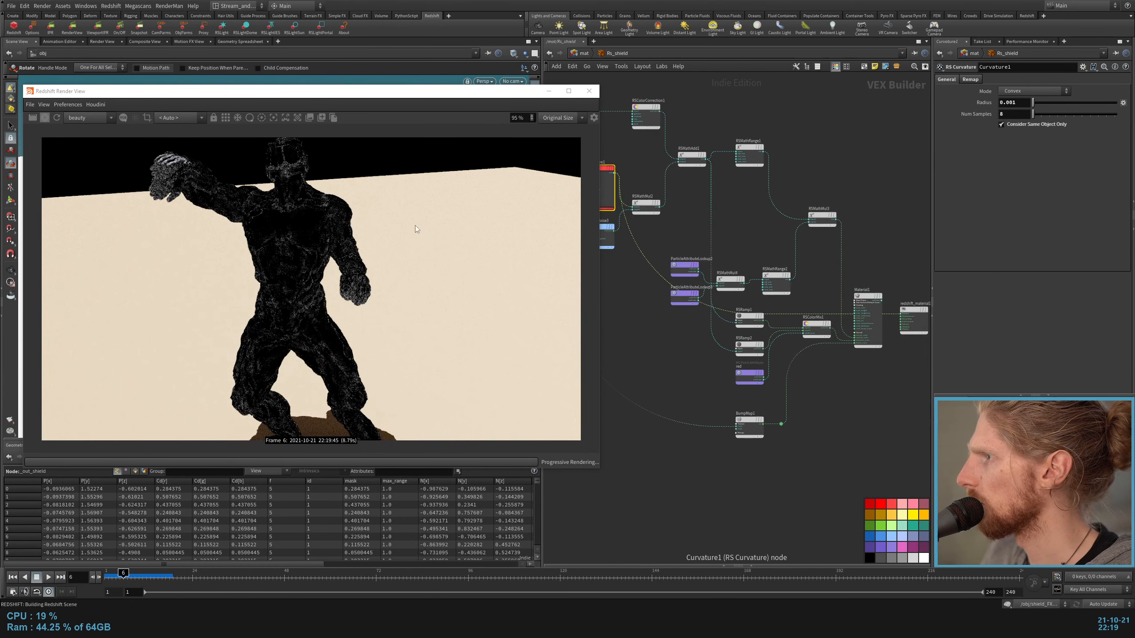
Step: Set the Radius of the Curvature1 node to 0.001
scroll(684, 218, up, 4)
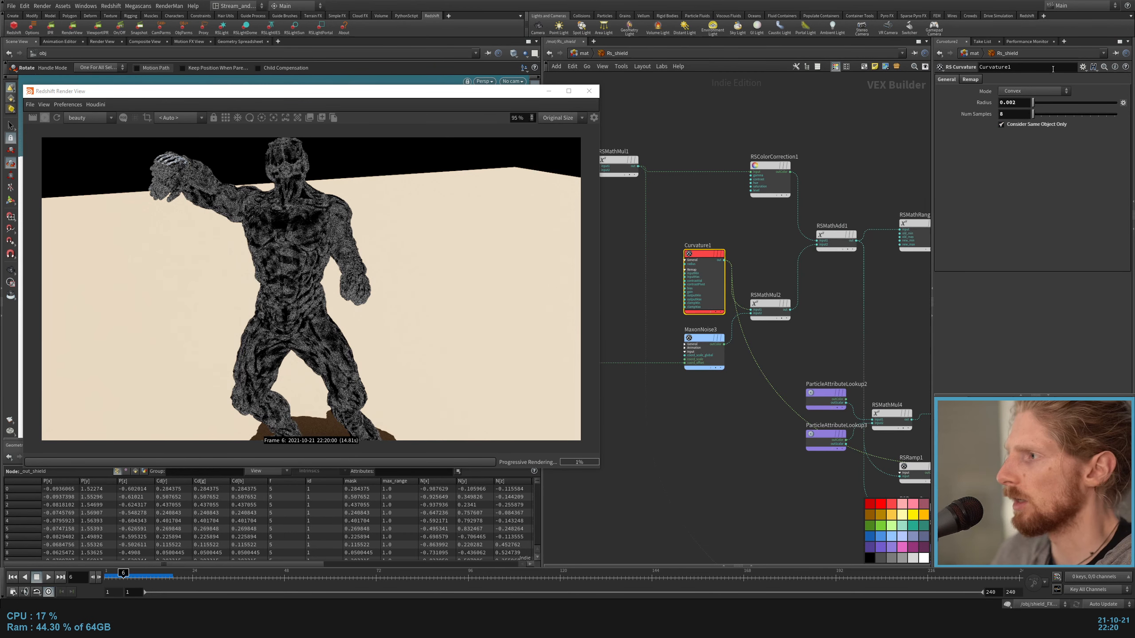
key(BackSpace)
text(1)
key(Return)
Step: Examine the RSMathAdd1 node and how it joins the color correction and curvature branches
middle_drag(754, 251, 665, 297)
click(746, 281)
scroll(787, 295, down, 2)
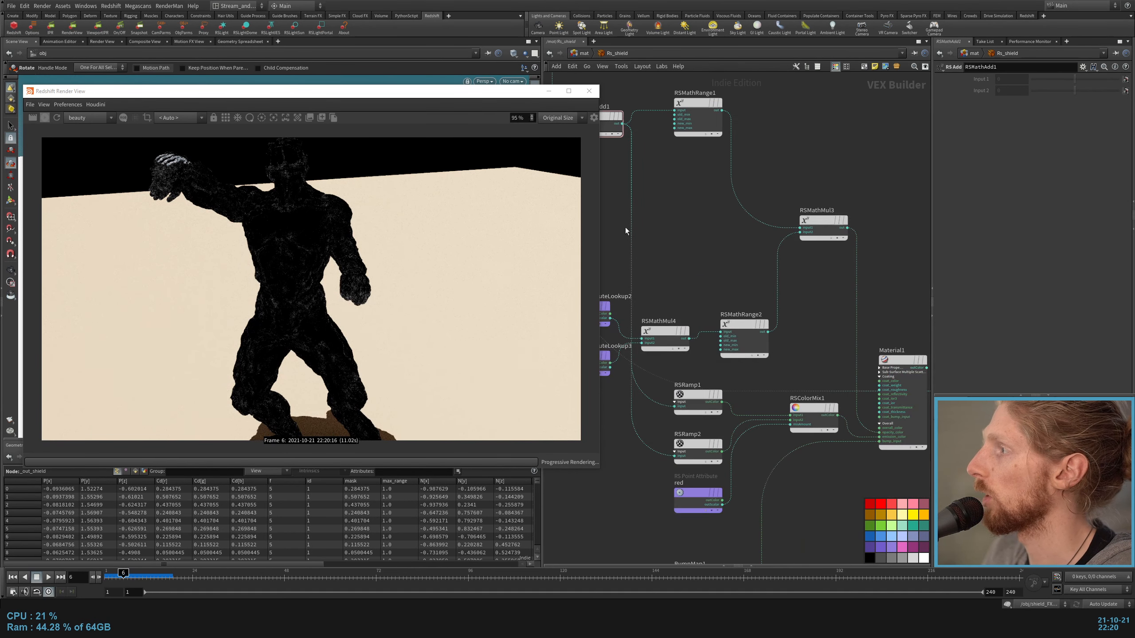
middle_drag(713, 205, 715, 270)
scroll(624, 169, down, 2)
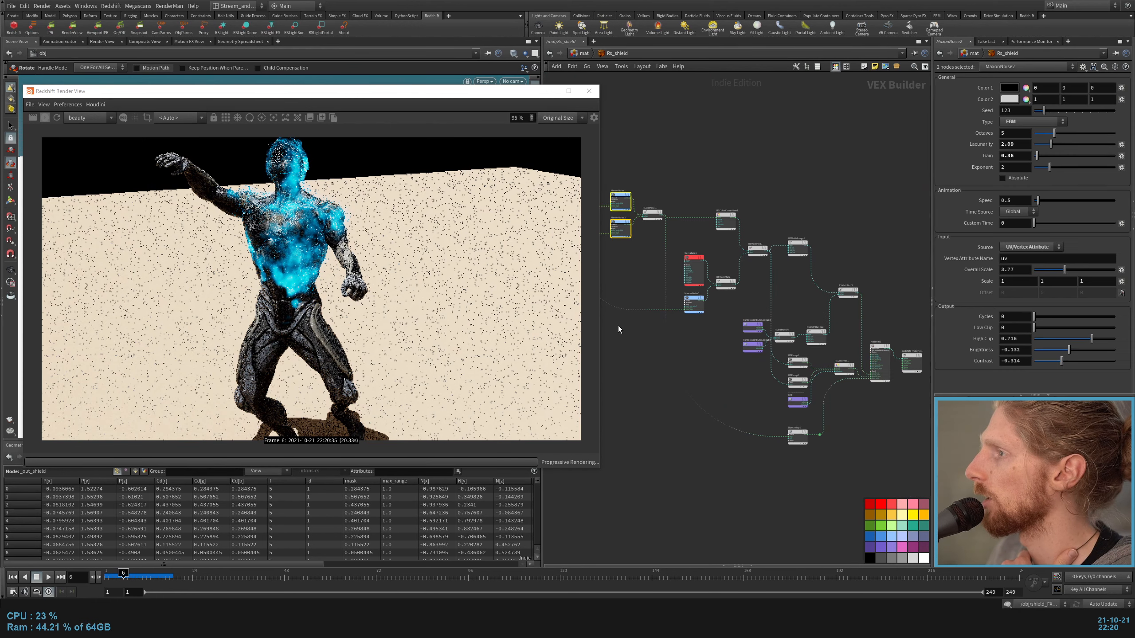
Step: Inspect the BumpMap1 node's settings and its connection to the material
scroll(688, 300, up, 3)
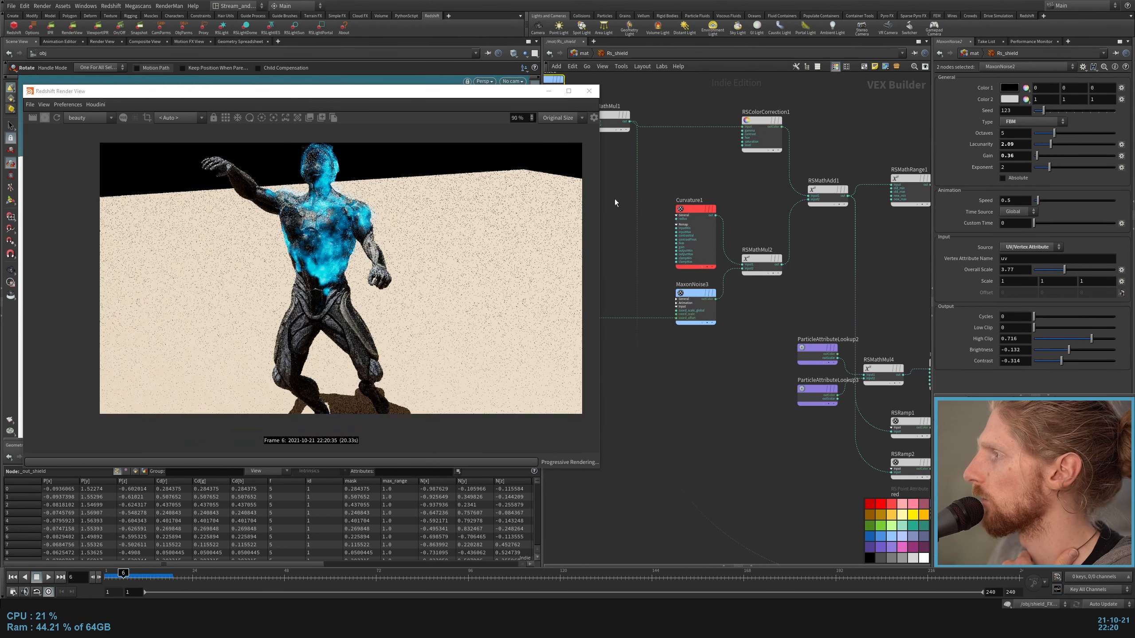
middle_drag(778, 408, 563, 219)
scroll(669, 353, up, 2)
click(670, 379)
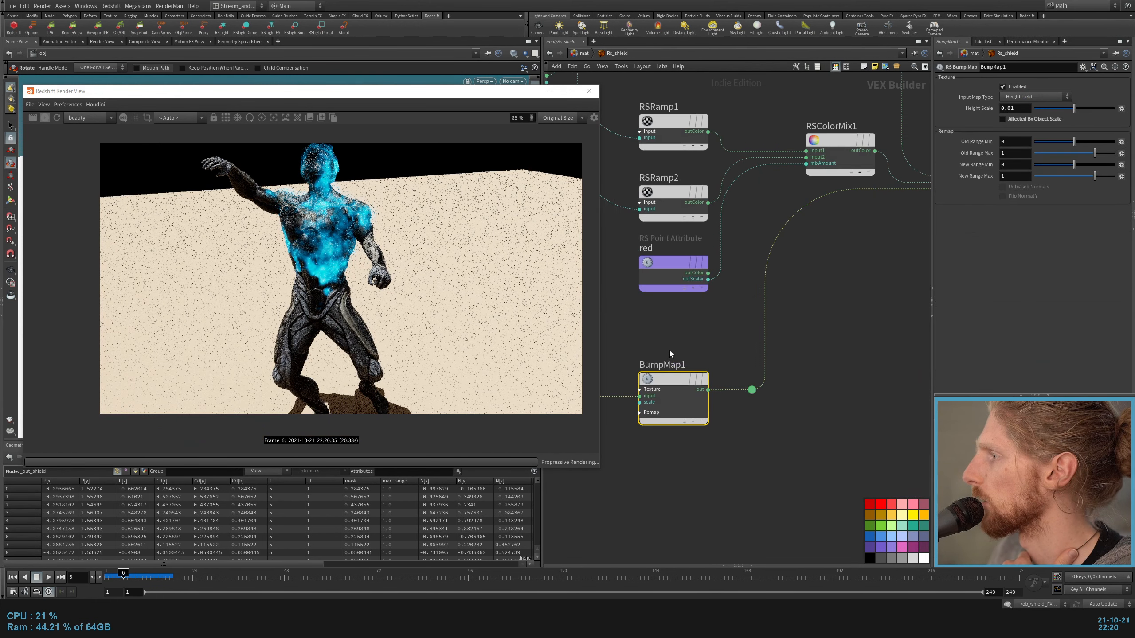
Step: Inspect the Base Properties and Overall settings of the Material1 node
middle_drag(827, 277, 666, 431)
click(804, 224)
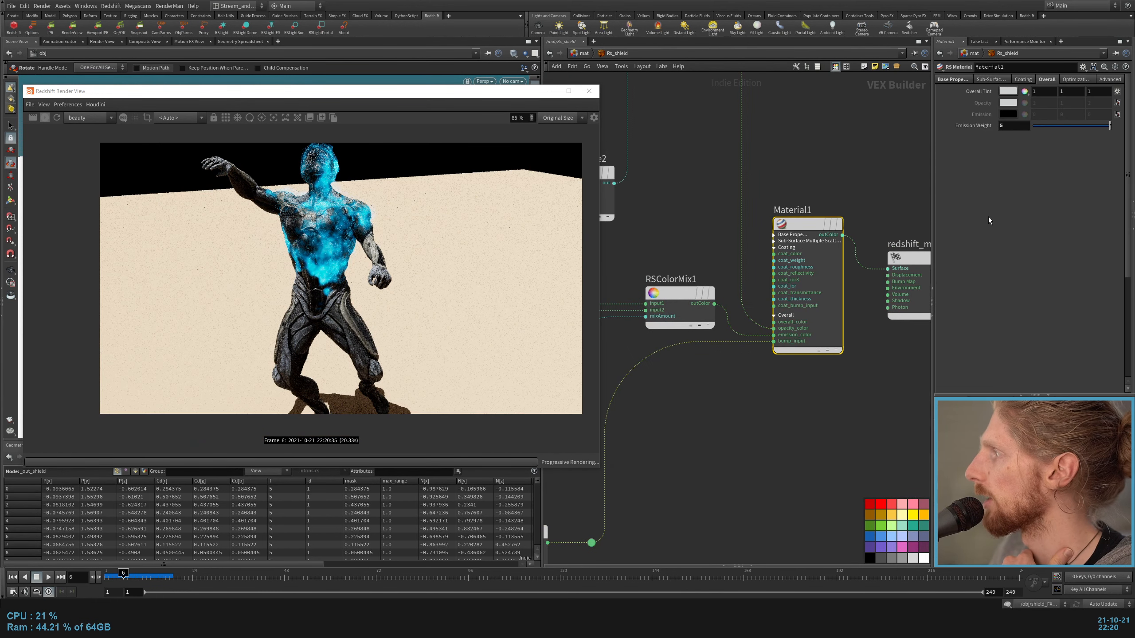
click(953, 78)
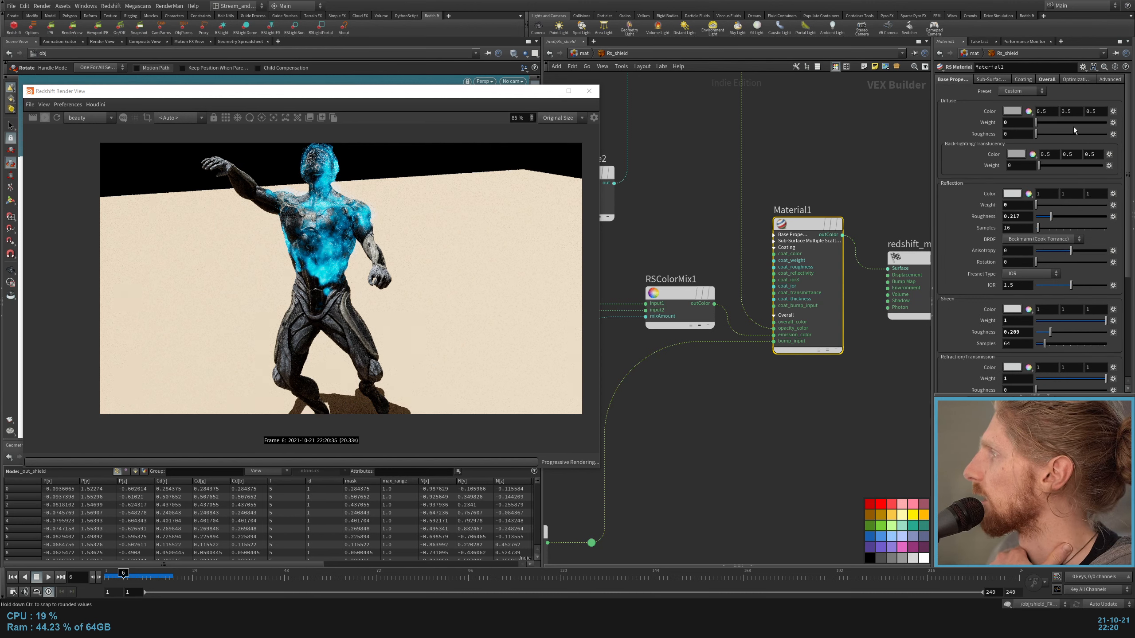
scroll(938, 156, down, 2)
scroll(959, 199, down, 4)
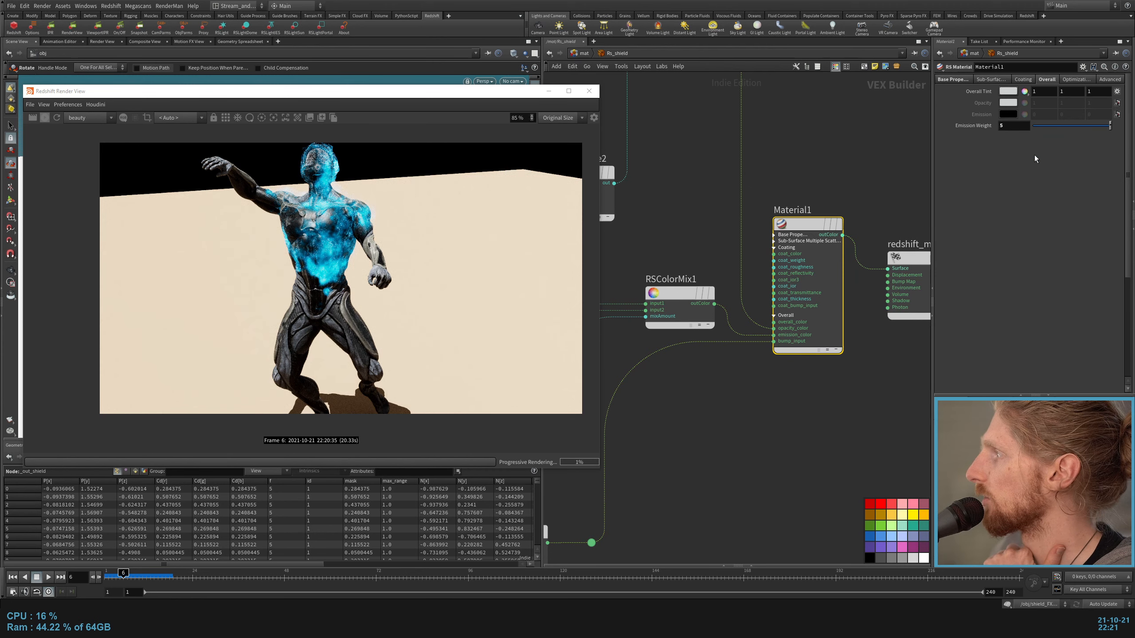
scroll(691, 245, up, 2)
Step: Examine the attribute lookup, math, ramp and color mix branches that feed Material1
mouse_move(686, 247)
middle_down()
mouse_move(721, 255)
mouse_move(706, 250)
middle_up()
middle_drag(792, 416, 891, 408)
scroll(892, 408, down, 4)
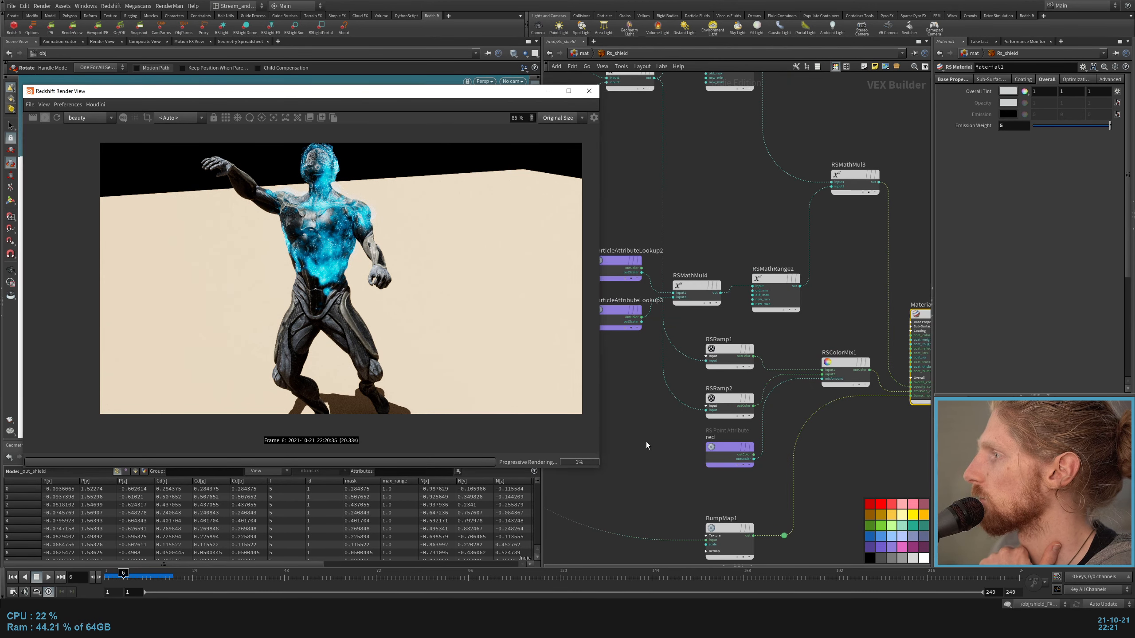
scroll(757, 467, down, 4)
middle_drag(757, 467, 837, 461)
click(612, 212)
scroll(635, 291, up, 2)
middle_drag(635, 291, 690, 311)
scroll(791, 296, up, 3)
middle_drag(790, 296, 633, 202)
drag(633, 166, 609, 268)
middle_drag(696, 341, 626, 179)
scroll(834, 481, up, 2)
Step: Connect the red point attribute's outScalar to the Surface input of redshift_material1 to preview the mask
drag(750, 497, 832, 417)
middle_drag(853, 387, 742, 411)
scroll(774, 426, down, 2)
middle_drag(835, 340, 749, 343)
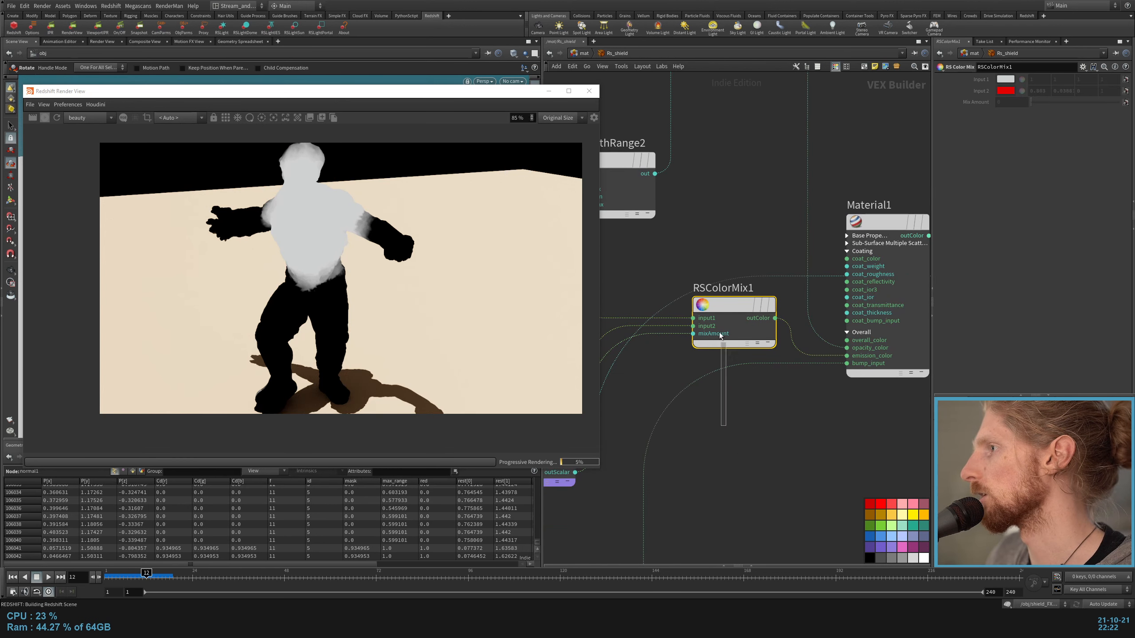
Step: Connect the outColor of RSRamp1 to the Surface input of redshift_material1 to preview that ramp
middle_drag(654, 260, 790, 249)
middle_drag(786, 368, 591, 348)
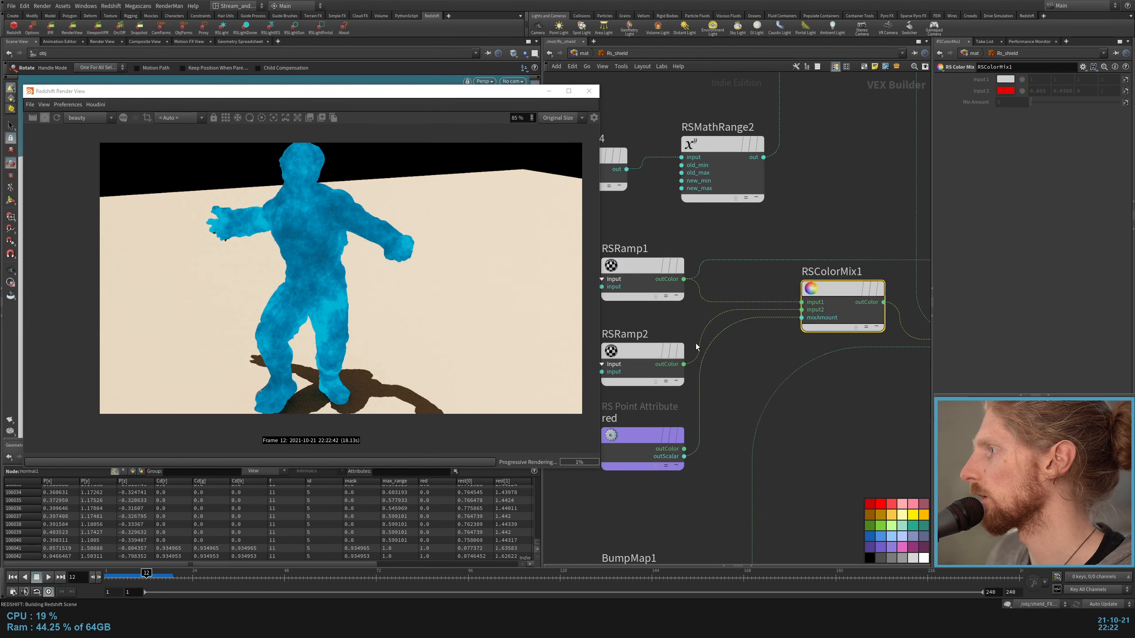
Step: Connect the outColor of RSRamp2 to the Surface input of redshift_material1 to preview that ramp
click(684, 364)
middle_drag(845, 385, 634, 408)
scroll(634, 408, down, 2)
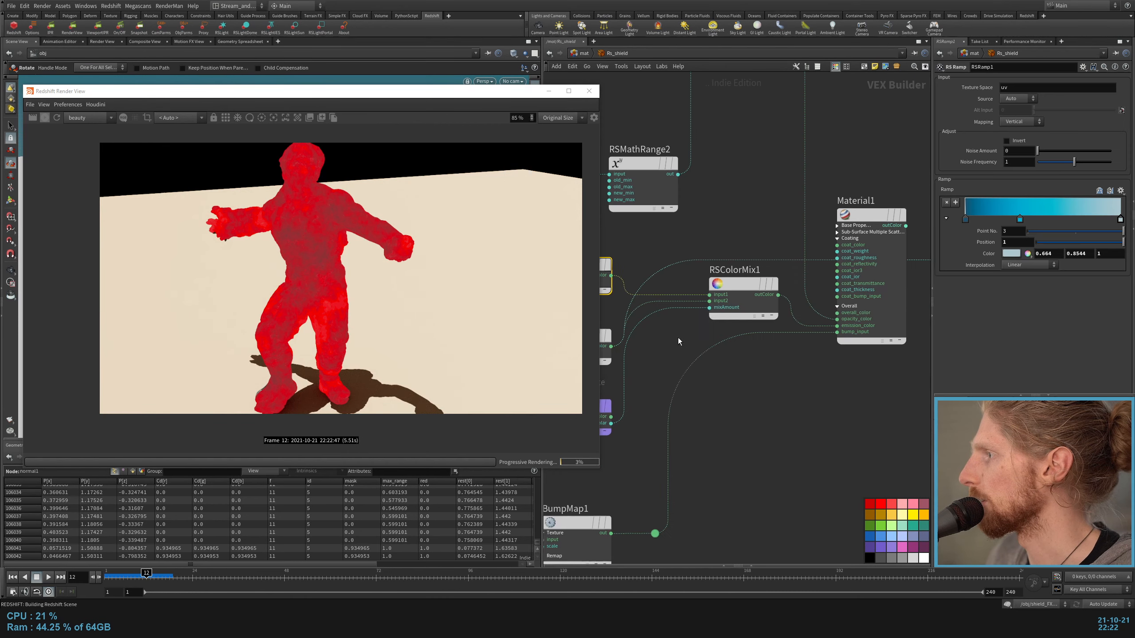
middle_drag(667, 375, 733, 360)
Step: Connect the outColor of RSColorMix1 to the Surface input of redshift_material1 to preview the ramps blended by the red attribute
drag(733, 360, 653, 442)
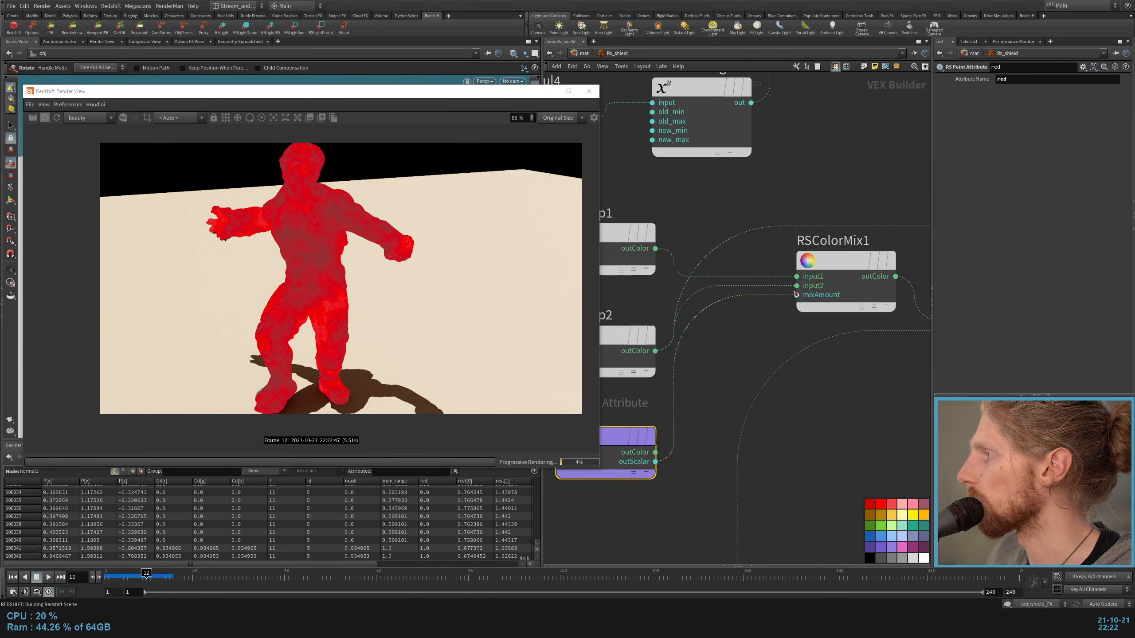
scroll(725, 402, up, 2)
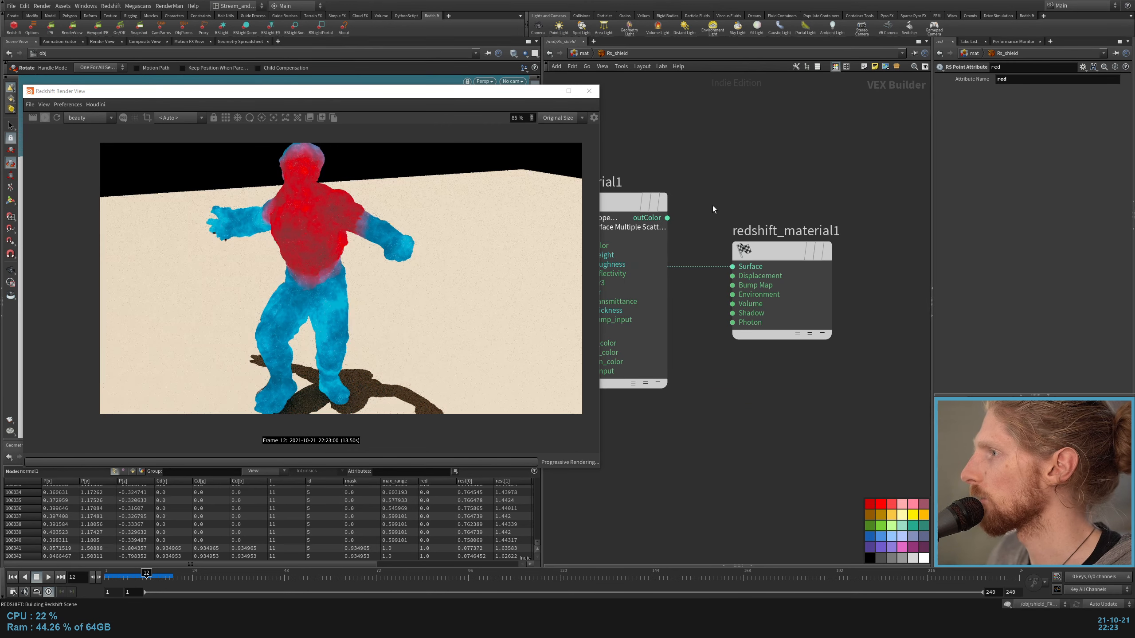
middle_drag(716, 204, 846, 175)
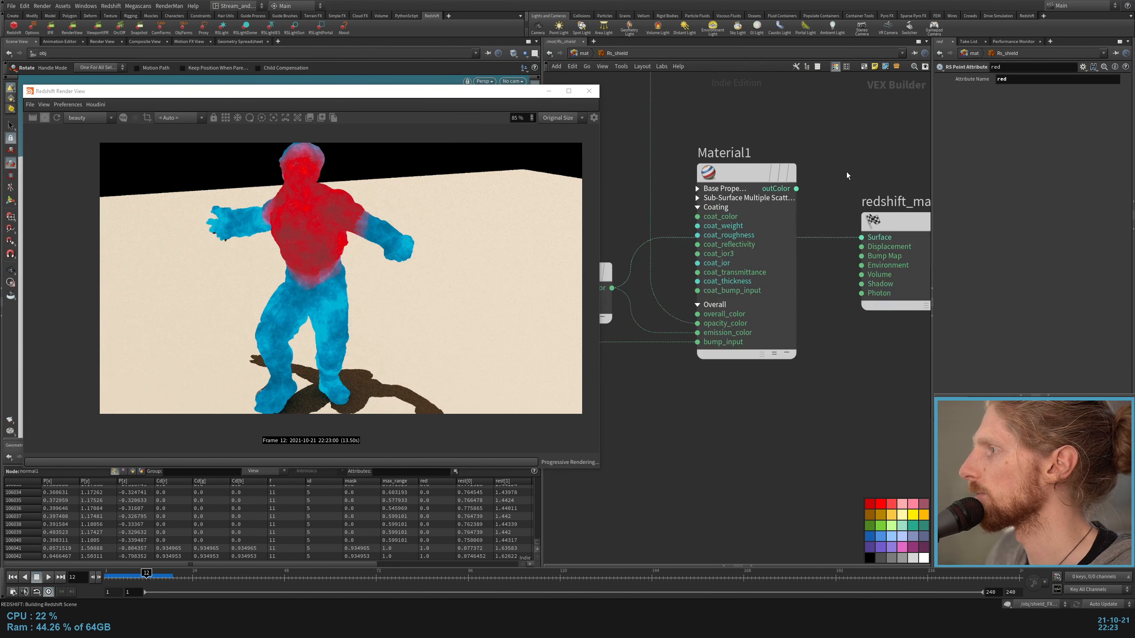
Step: Reconnect the outColor of Material1 to the Surface input of redshift_material1 to render the full shader
middle_drag(671, 384, 720, 451)
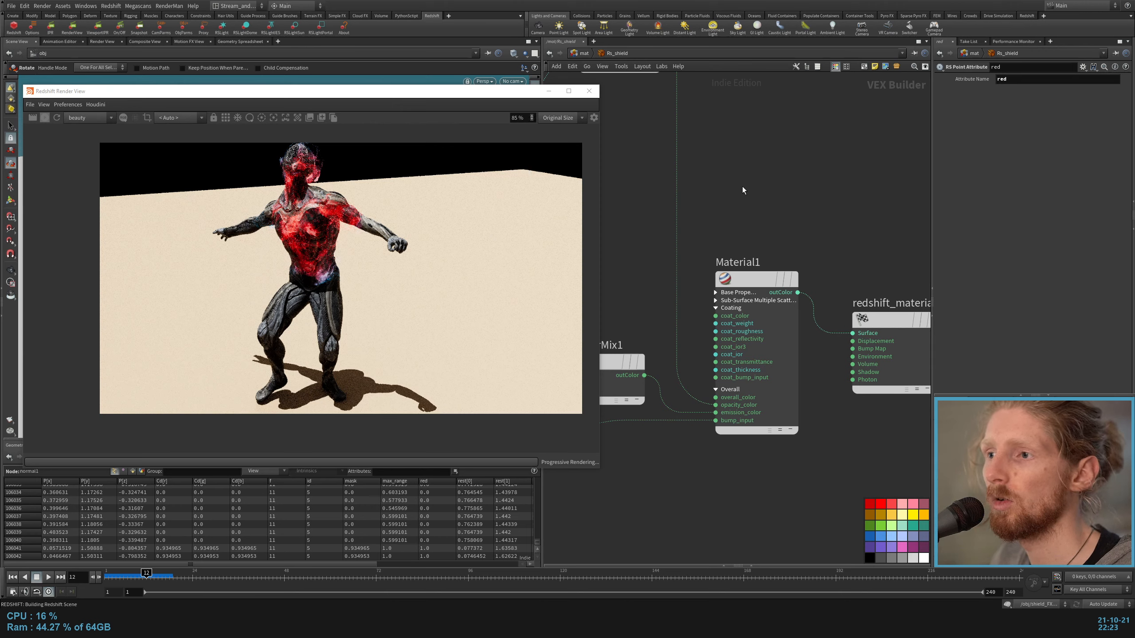
middle_drag(647, 195, 768, 206)
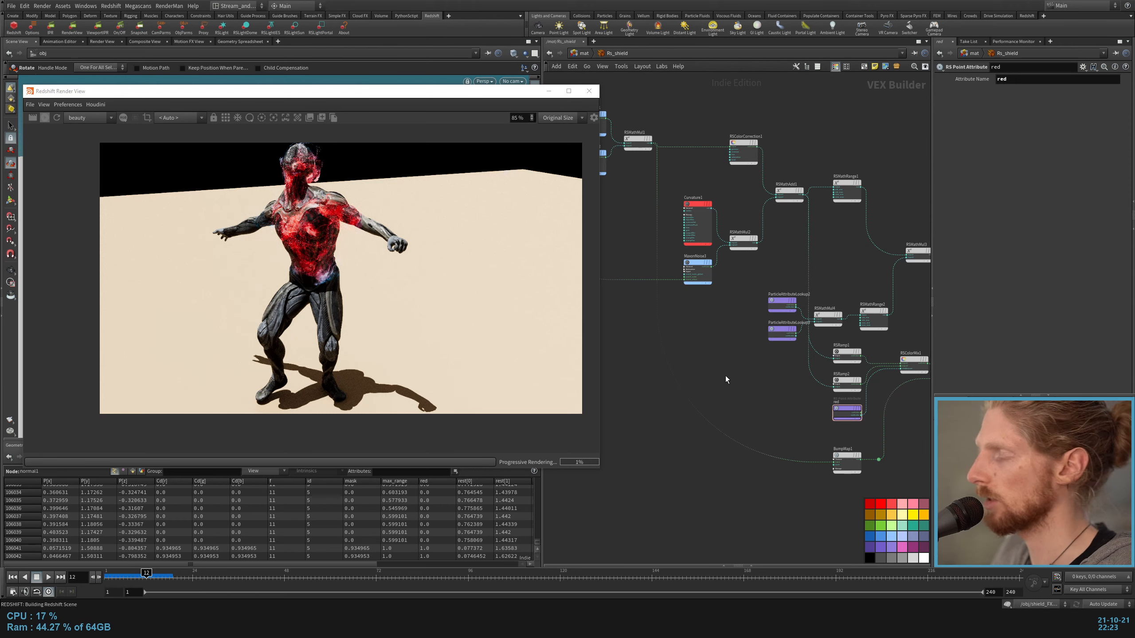
Step: Leave the material and open the out network with the Redshift_ROP2 node selected
key(u)
click(589, 54)
click(606, 101)
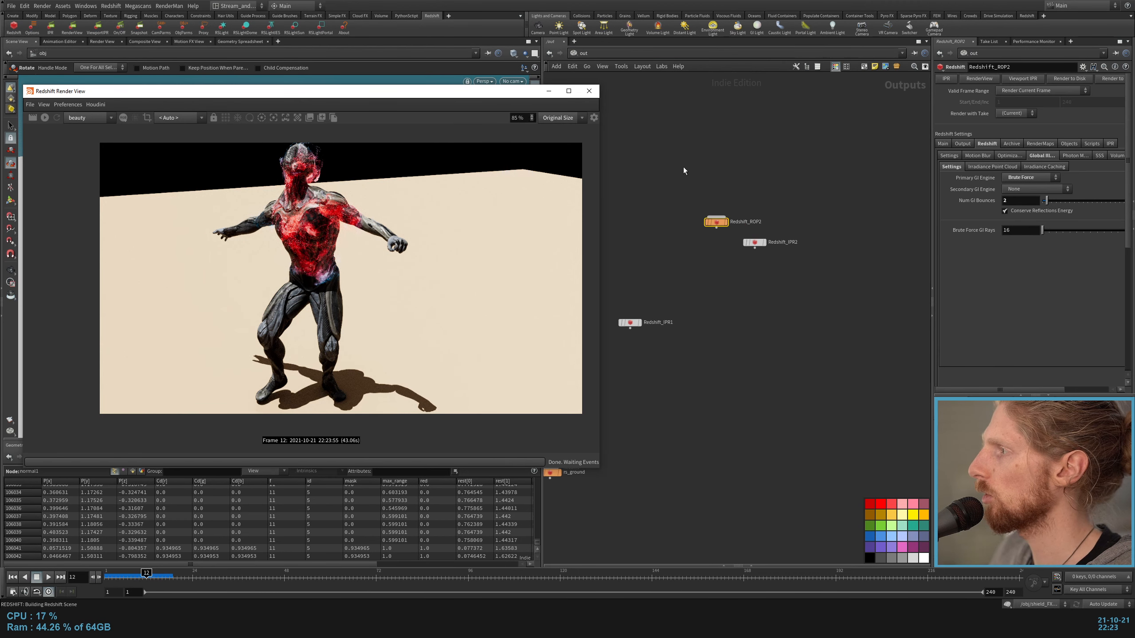
drag(683, 166, 715, 272)
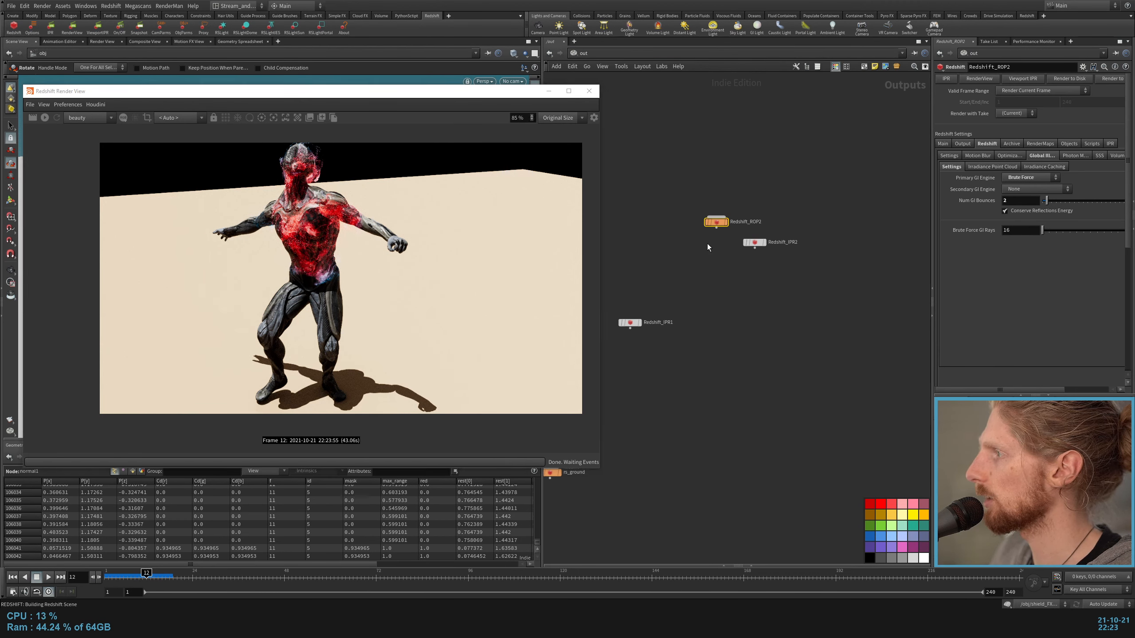
mouse_move(715, 224)
mouse_down()
mouse_move(724, 356)
mouse_move(706, 220)
mouse_up()
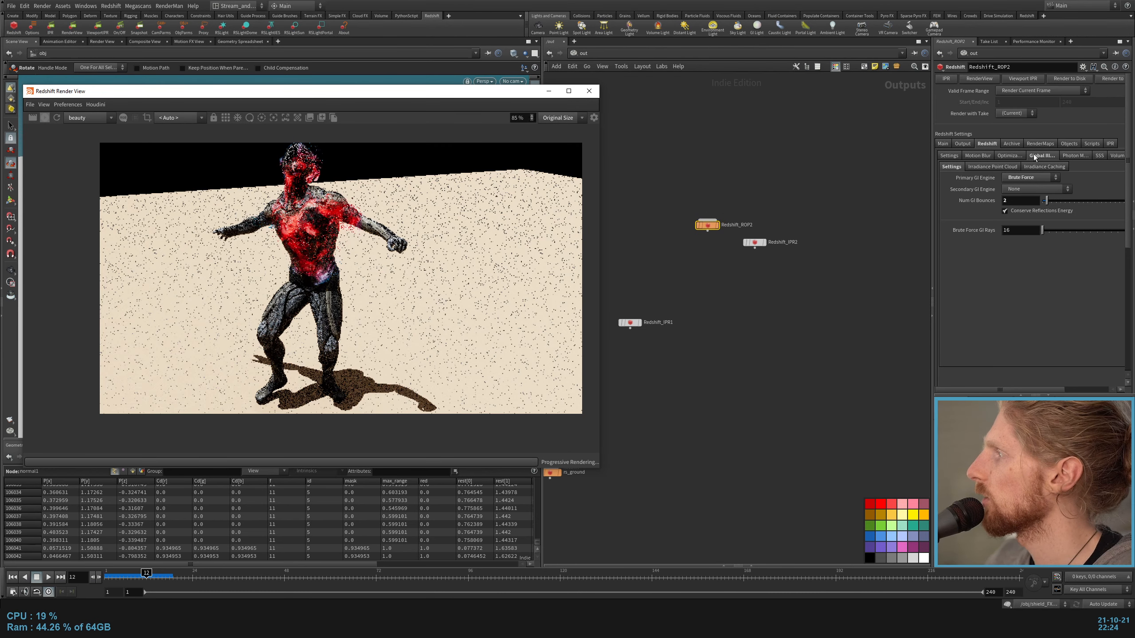
Step: Enable motion blur with mesh deformation blur on Redshift_ROP2
click(977, 155)
click(1003, 165)
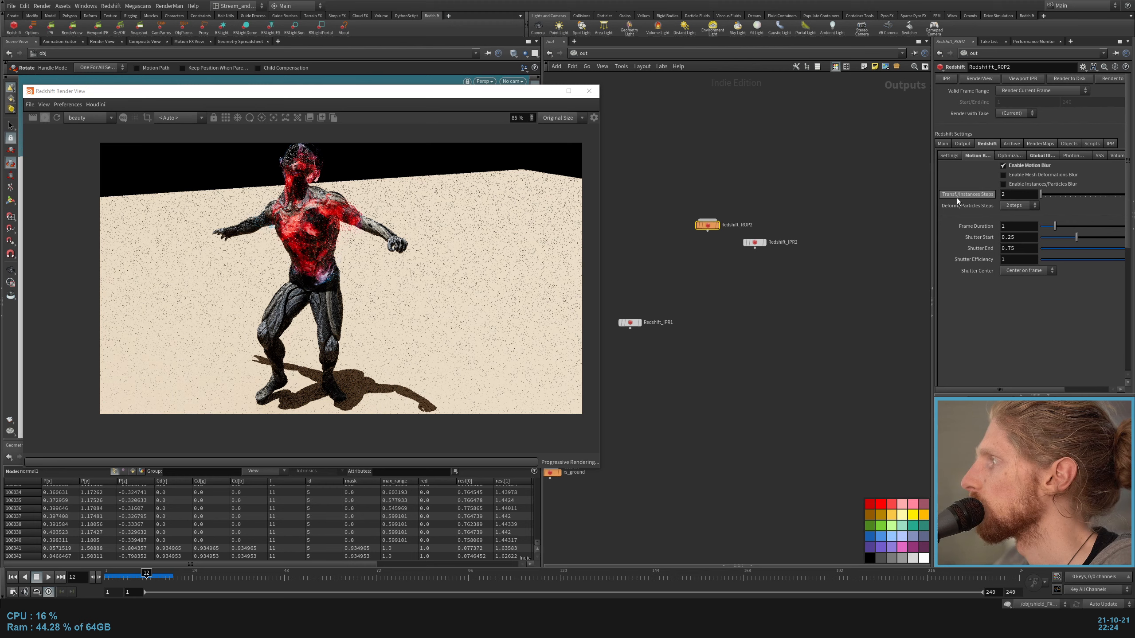
click(1005, 183)
Step: Set the Secondary GI Engine of Redshift_ROP2 to Brute Force
click(949, 155)
click(1042, 158)
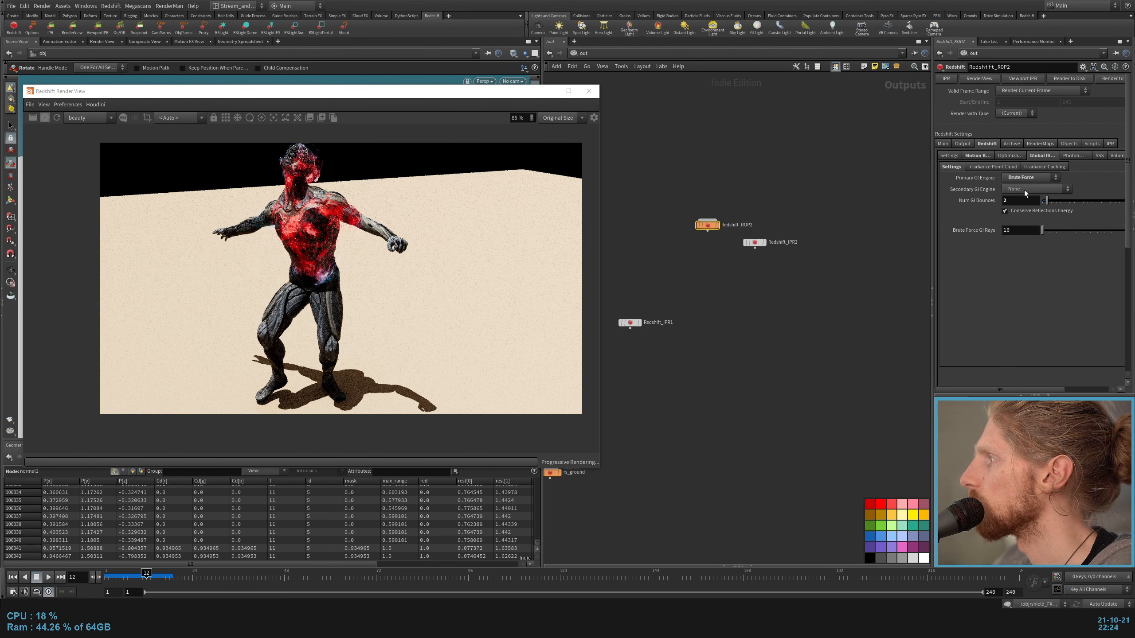
click(1024, 194)
click(1023, 225)
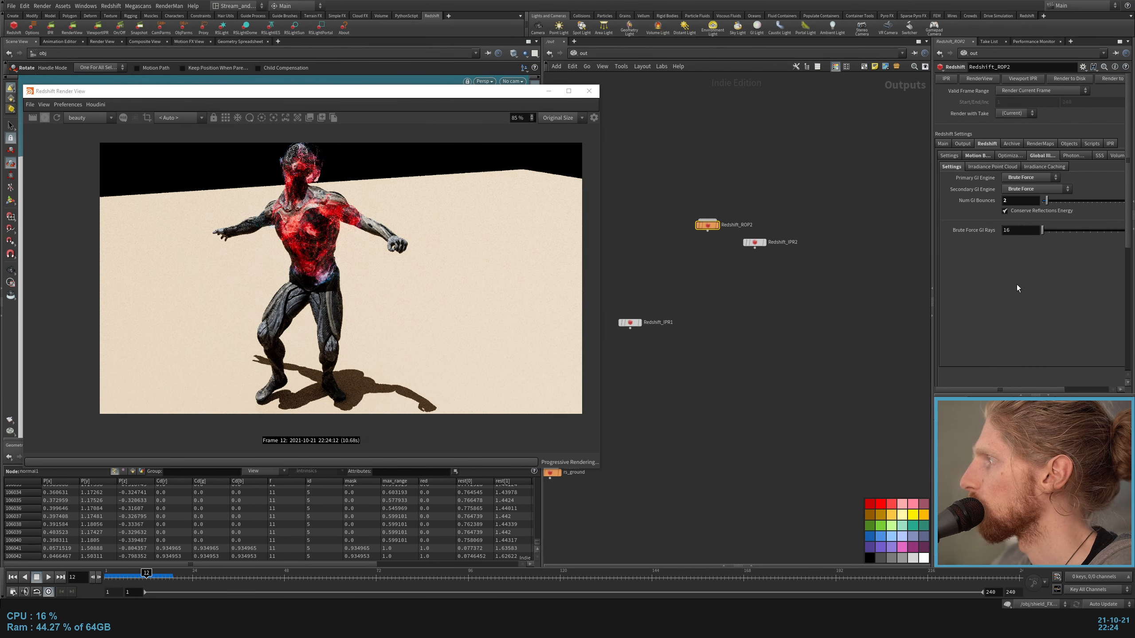
drag(1020, 201, 995, 307)
Step: Examine the AOV output settings of Redshift_ROP2 and the types and names in Redshift_ROP1's AOV list
click(962, 144)
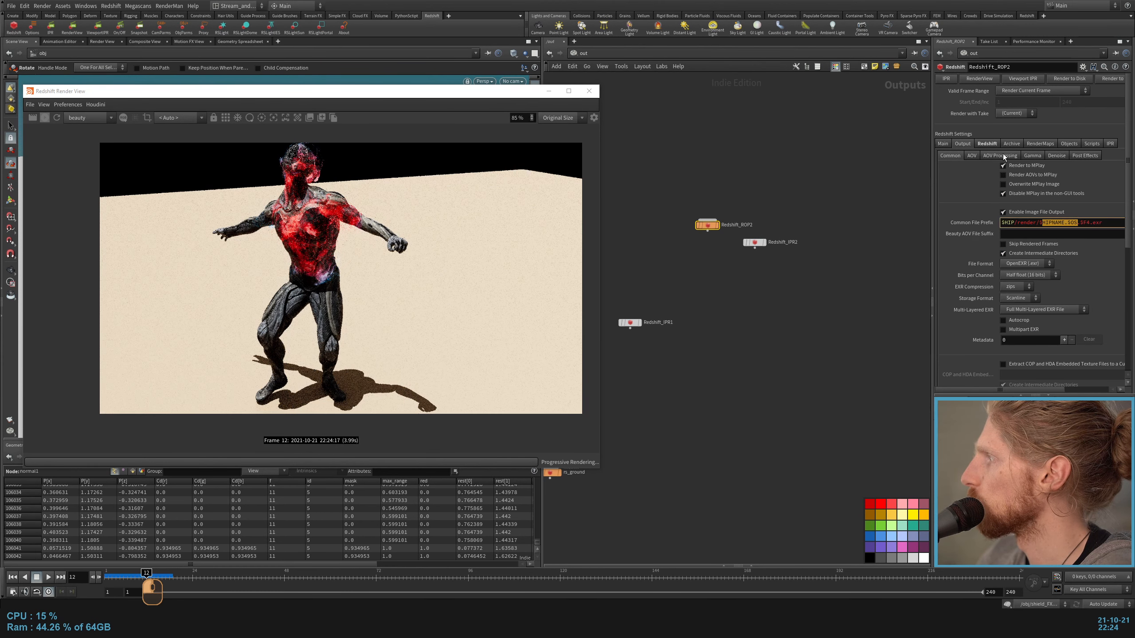
click(971, 156)
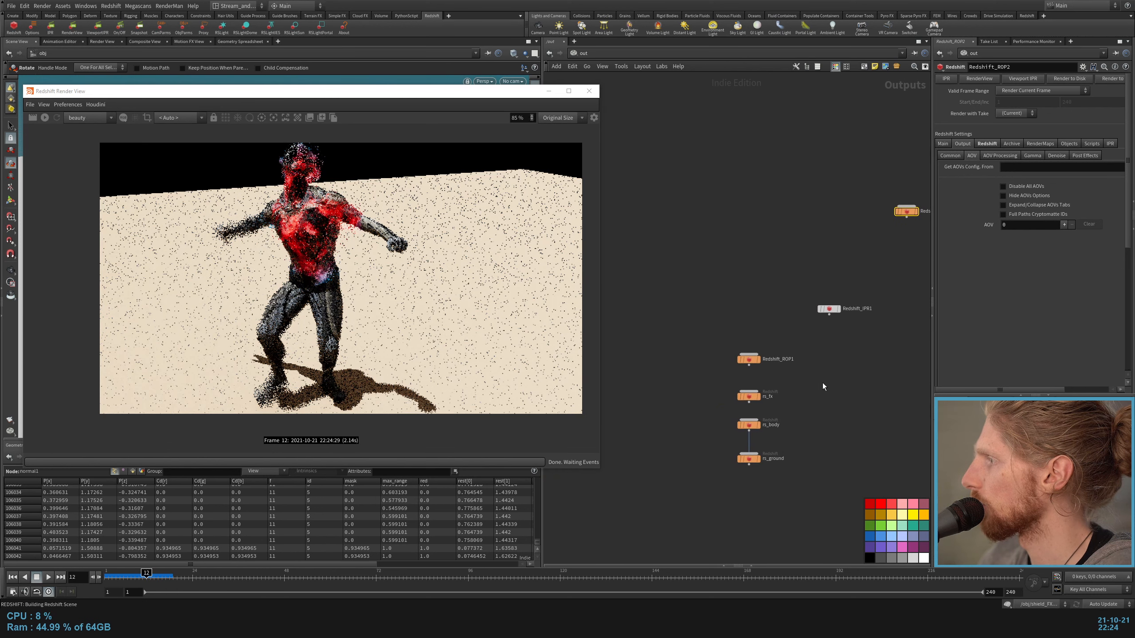
drag(787, 339, 688, 380)
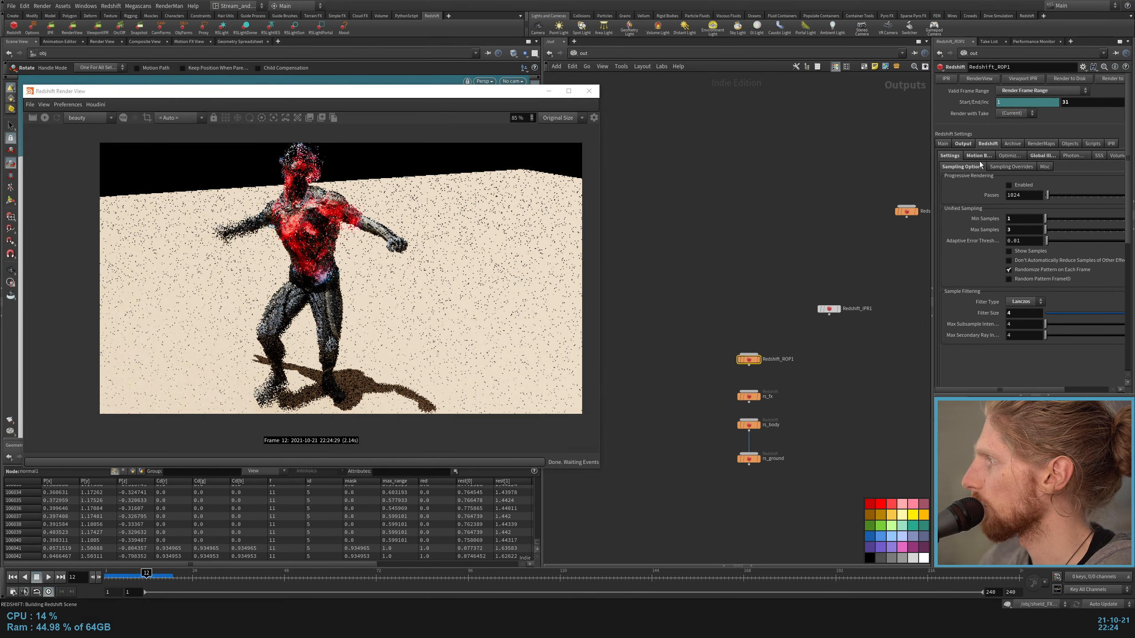
click(969, 146)
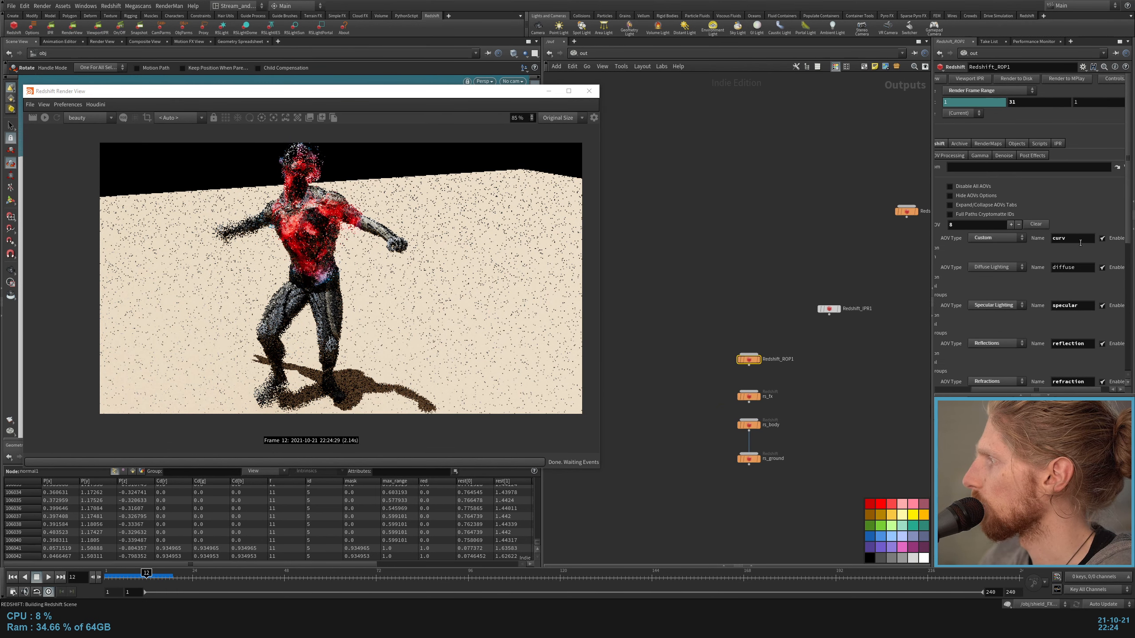
scroll(1080, 243, down, 3)
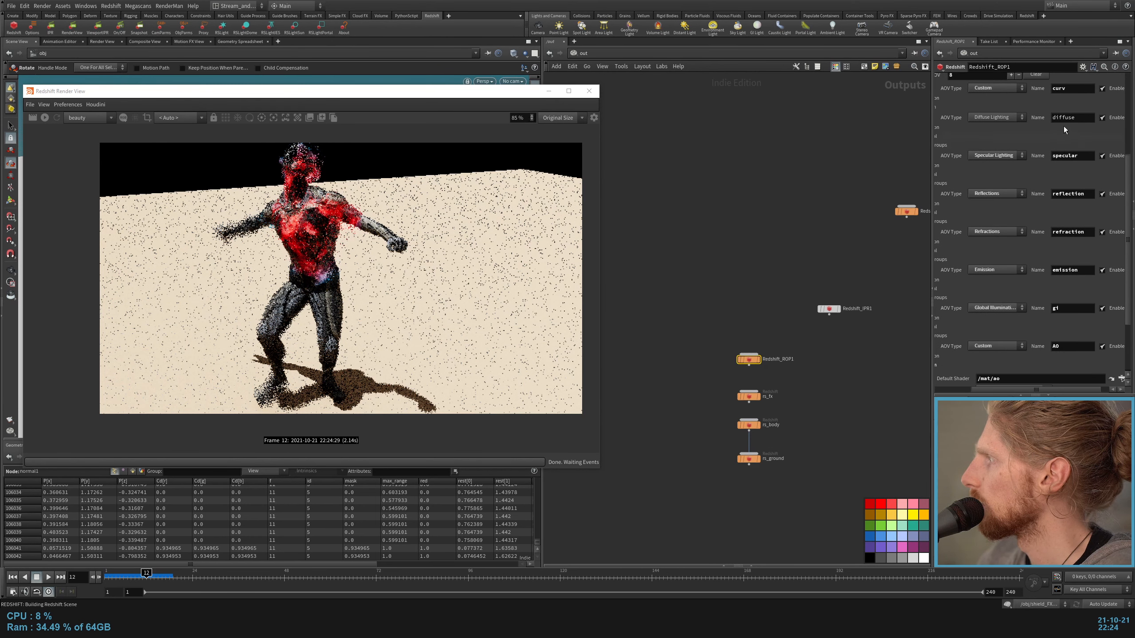
drag(1056, 118, 1077, 118)
scroll(1083, 140, down, 1)
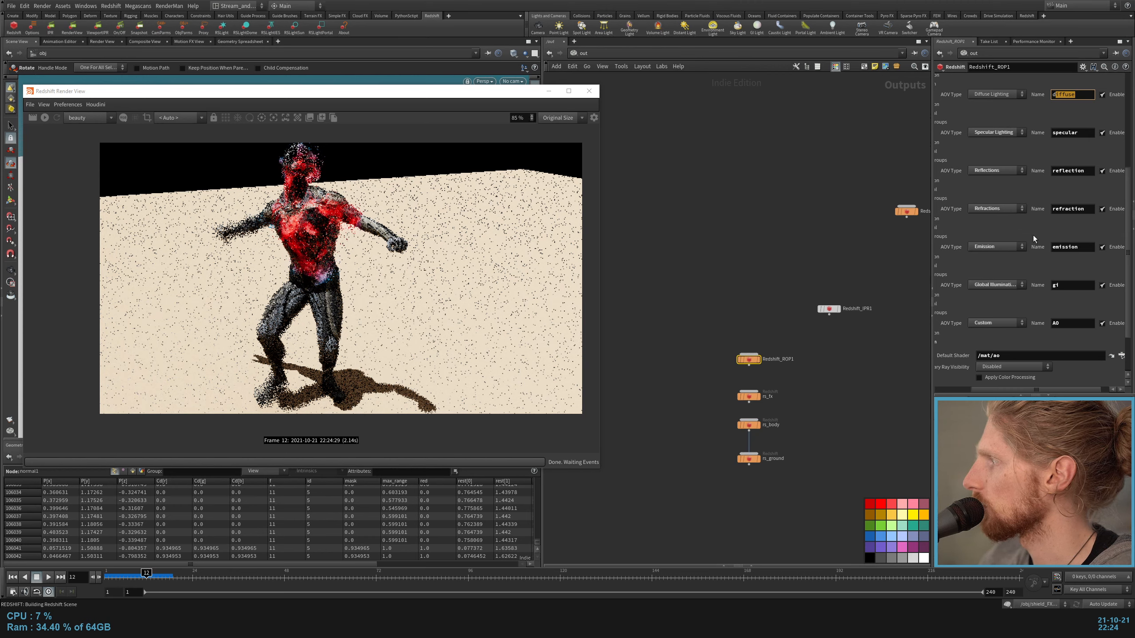
click(1008, 285)
click(1009, 284)
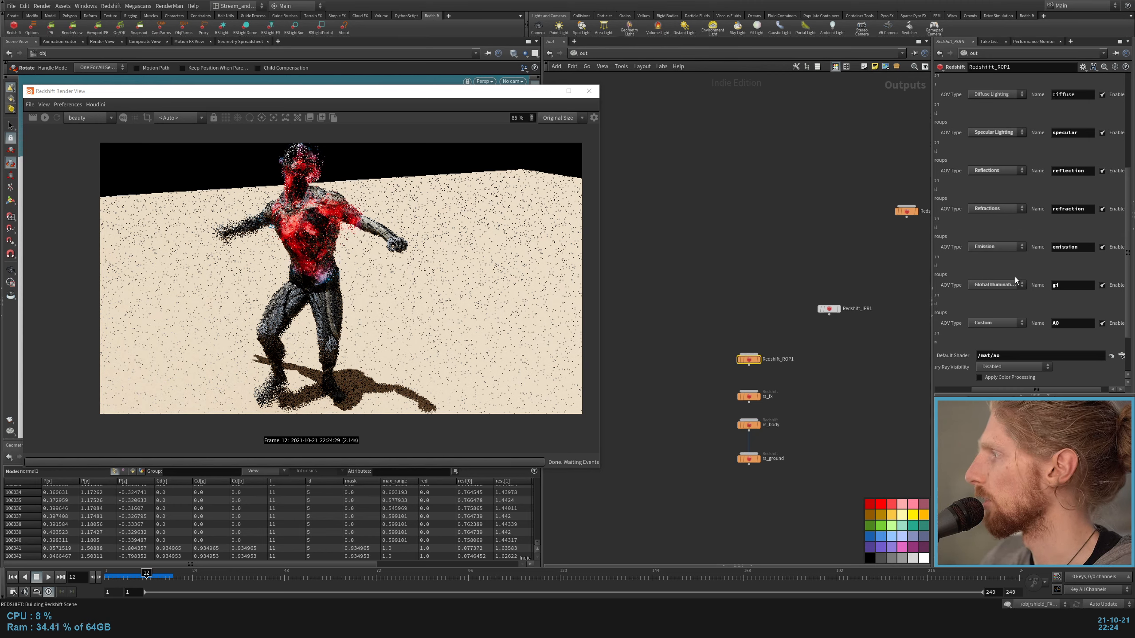
click(990, 327)
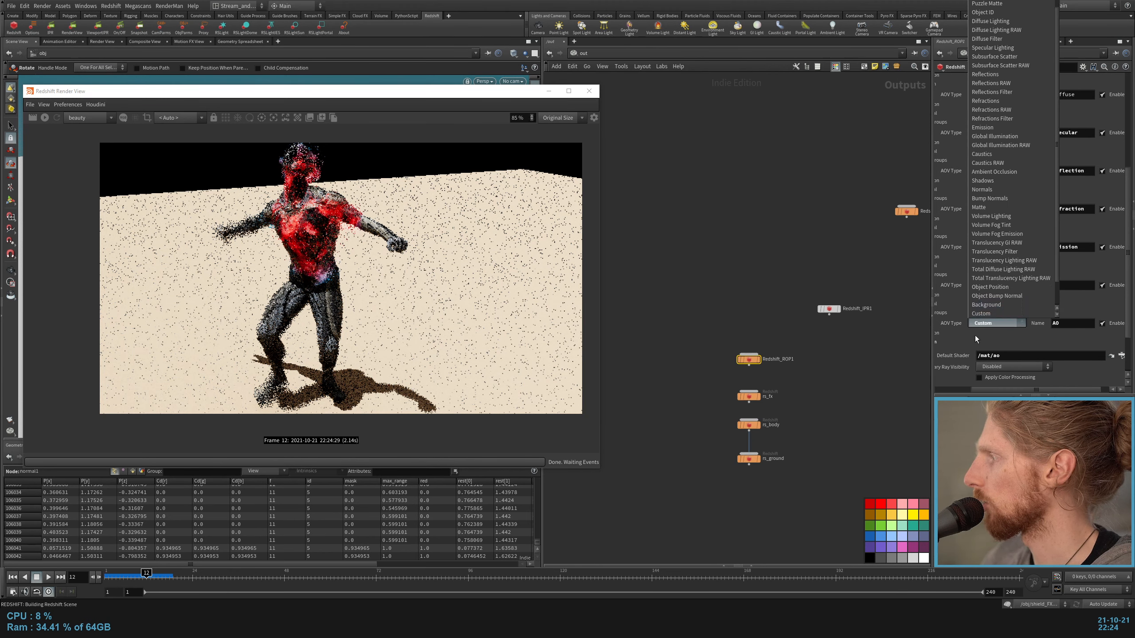
click(927, 327)
middle_drag(857, 242, 754, 310)
scroll(977, 147, up, 4)
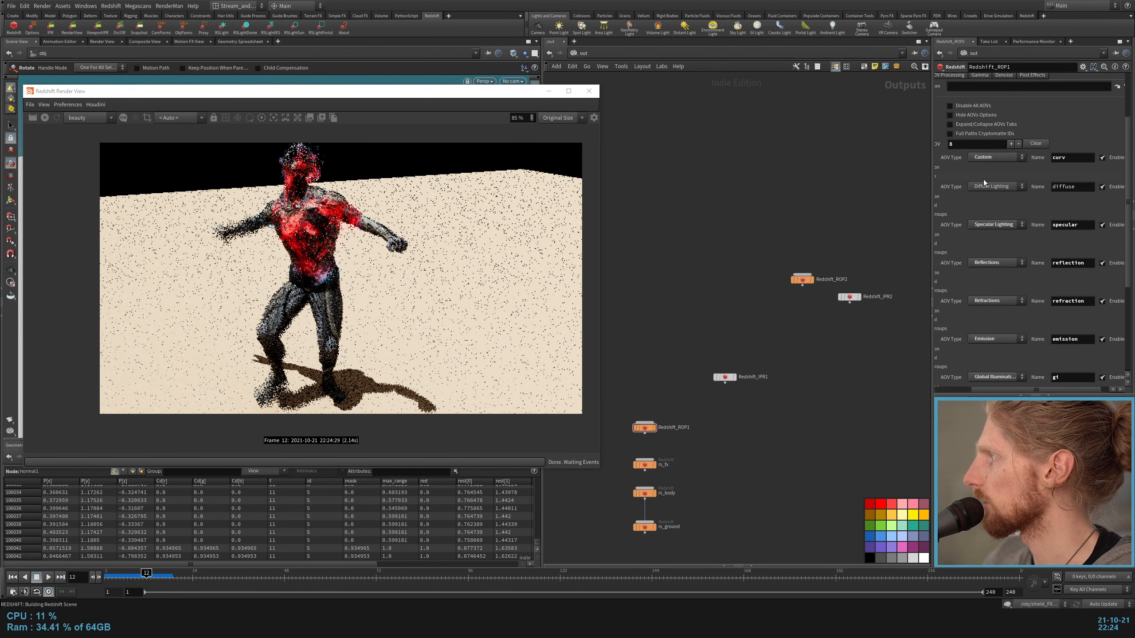
scroll(986, 180, down, 5)
Step: Add one AOV to Redshift_ROP2 with the type Custom and the name curvature
drag(802, 224, 808, 317)
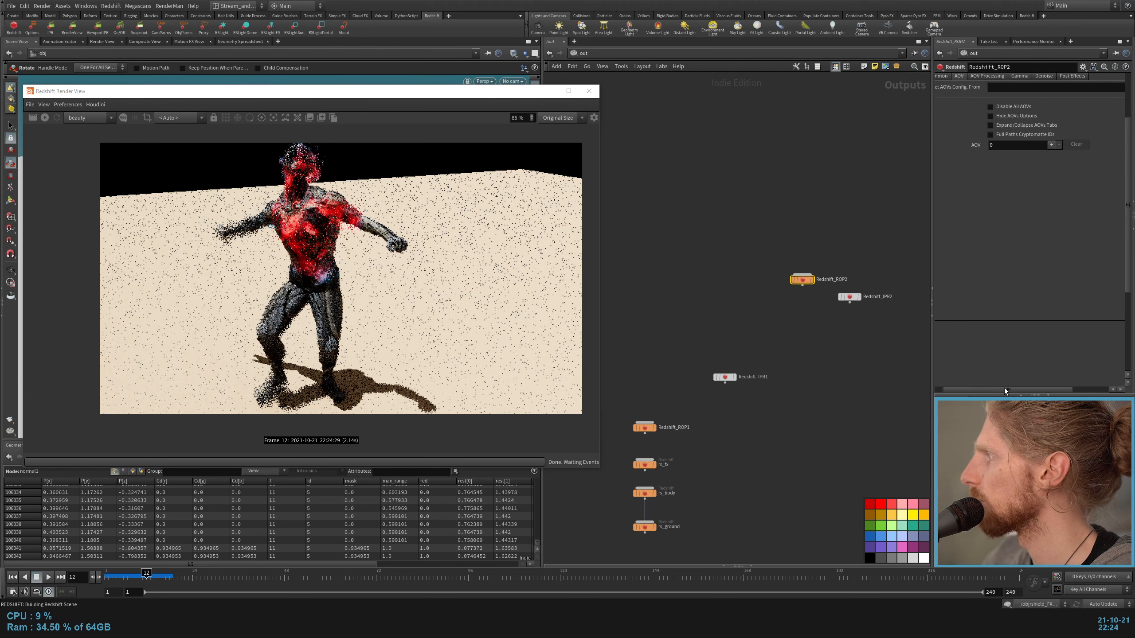
click(1063, 144)
click(1046, 159)
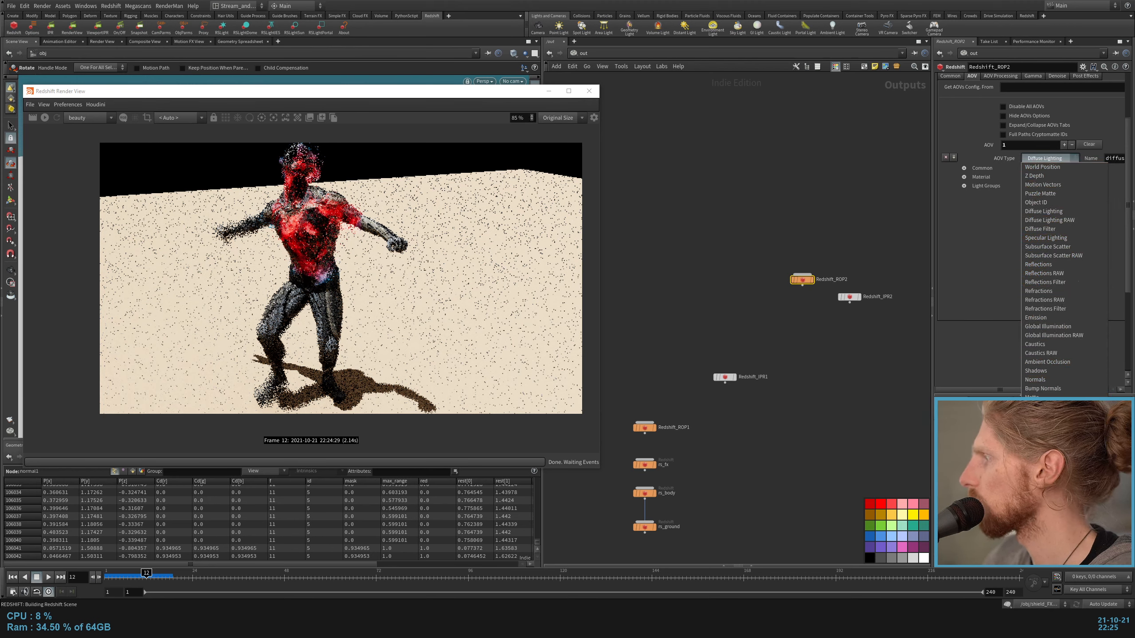
click(1040, 514)
scroll(1094, 182, down, 1)
click(1117, 142)
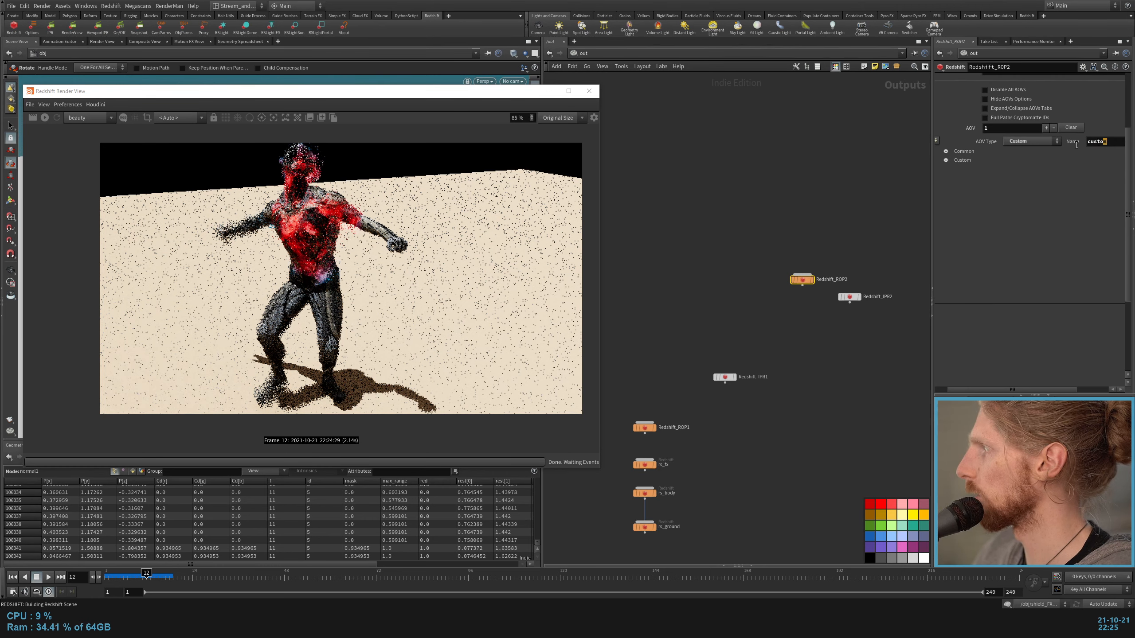
drag(1077, 145, 1071, 147)
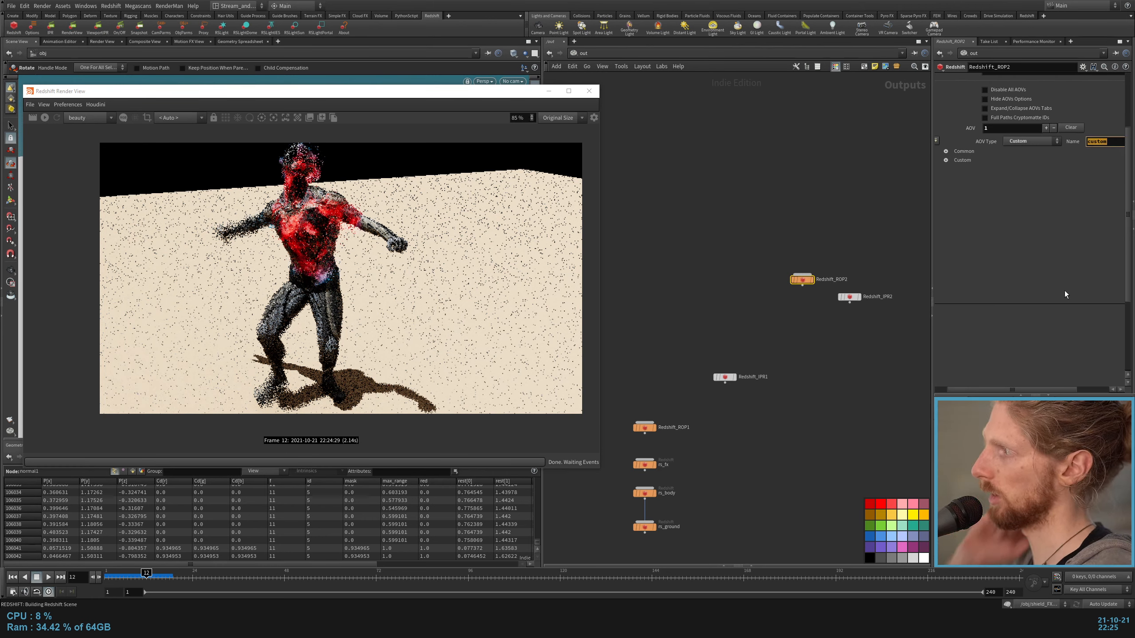
text(curvature)
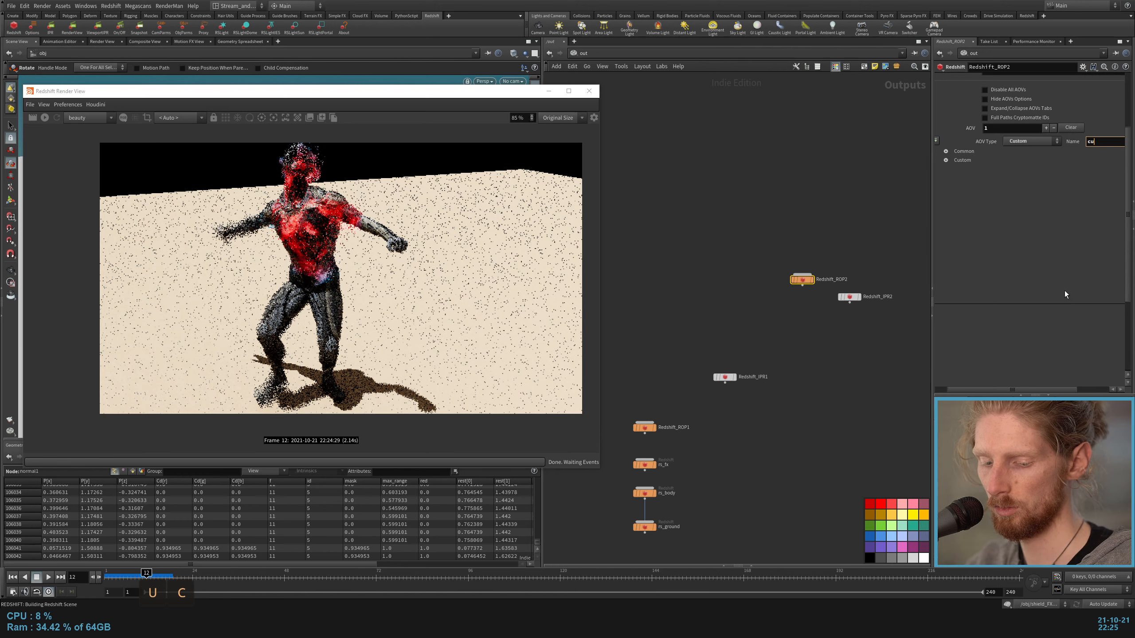
Step: Switch back to the mat network and open the Rs_shield material
click(586, 54)
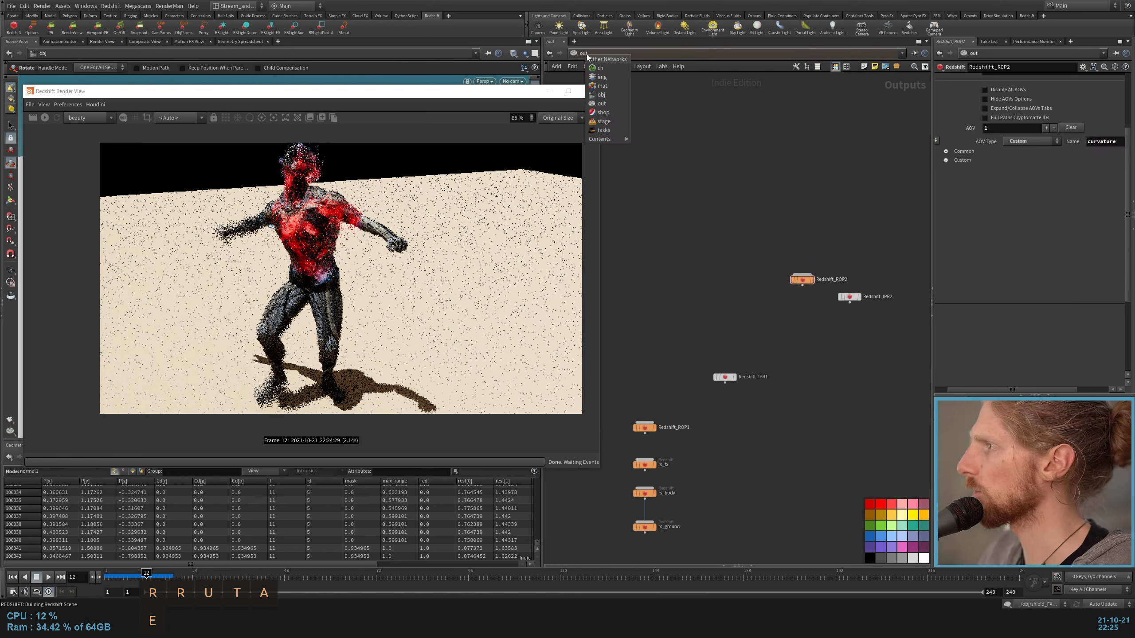
click(614, 87)
double_click(718, 335)
Step: Add an RS Store Color To AOV node above redshift_material1 in the Rs_shield material
key(Tab)
text(ao)
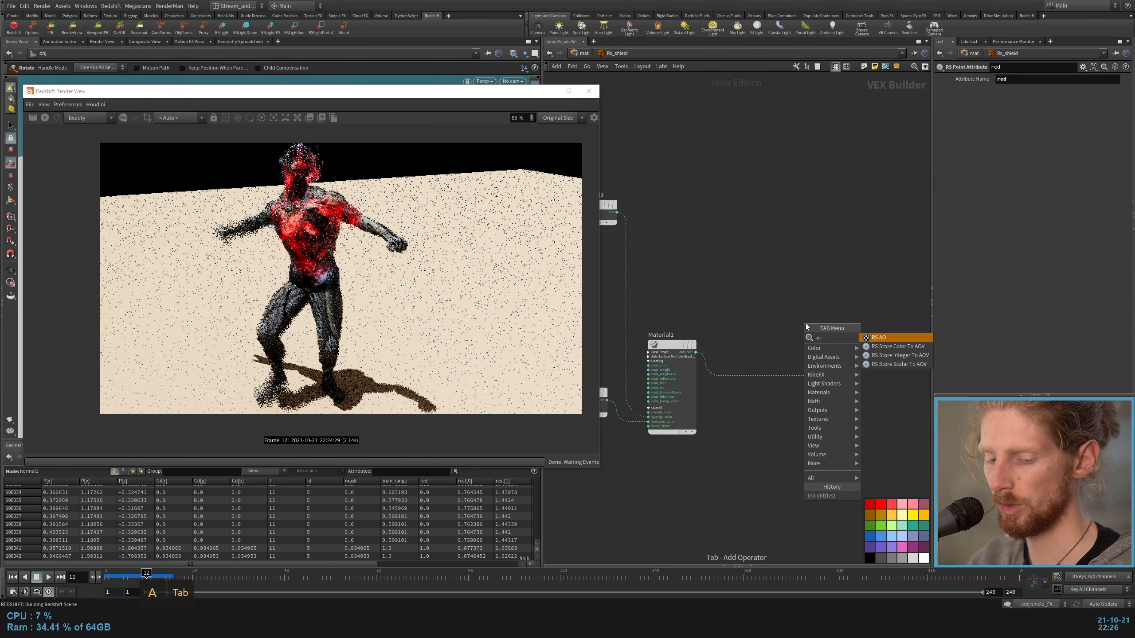
key(Down)
key(Down)
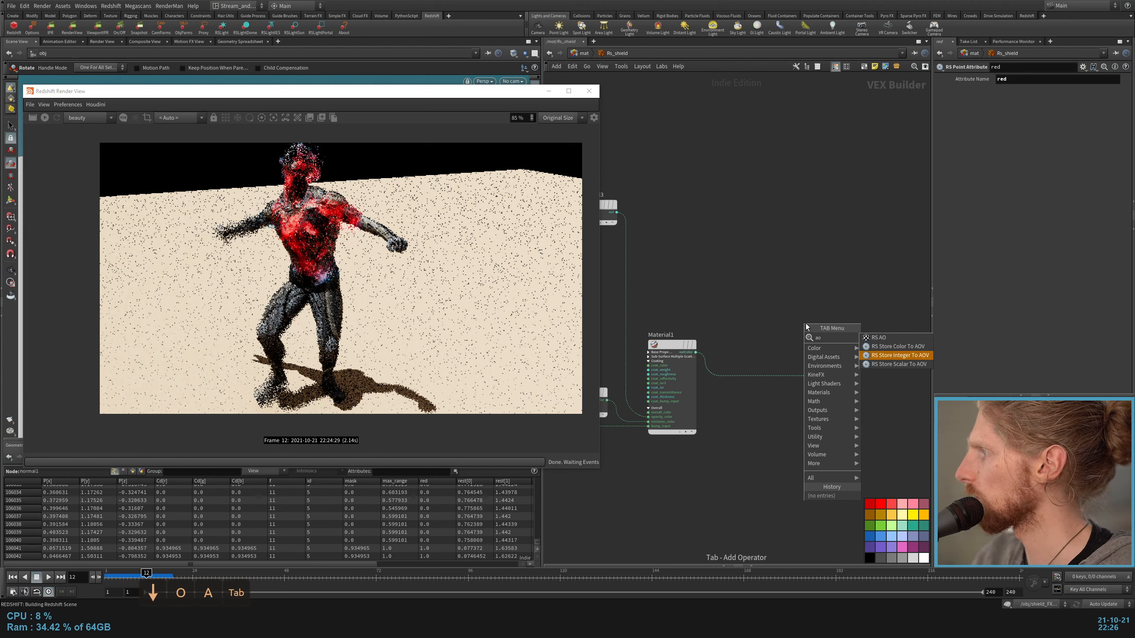
key(Up)
key(Return)
click(806, 324)
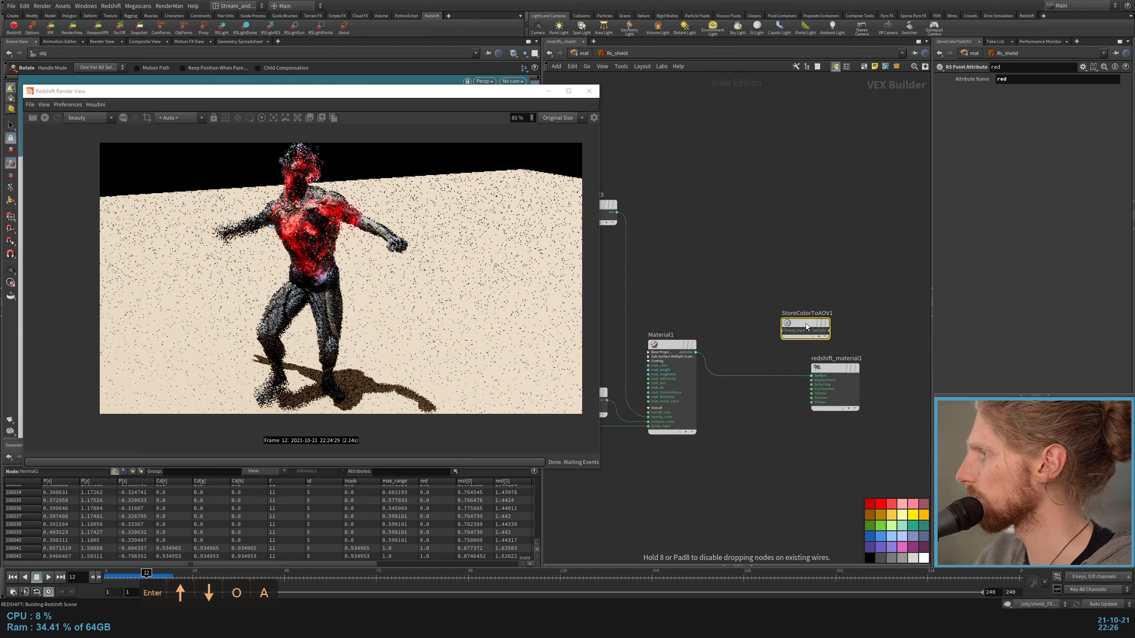
Step: Wire StoreColorToAOV1 between Material1's outColor and the Surface input of redshift_material1, and connect its aov_input0
scroll(806, 324, up, 3)
middle_drag(666, 374, 778, 340)
drag(642, 536, 731, 268)
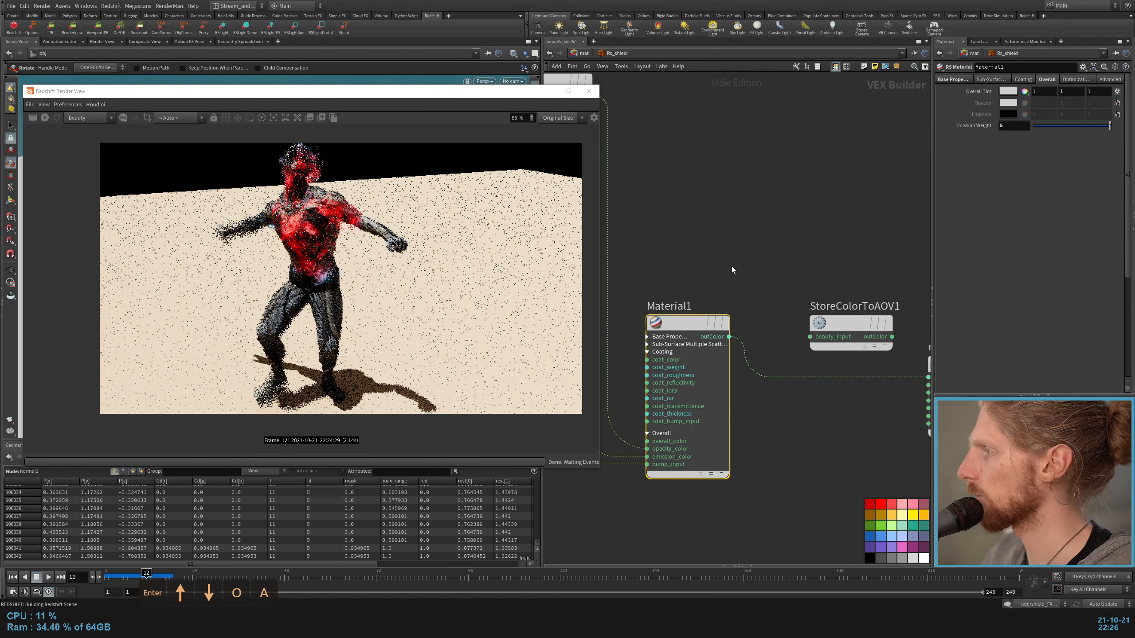
drag(755, 299, 740, 407)
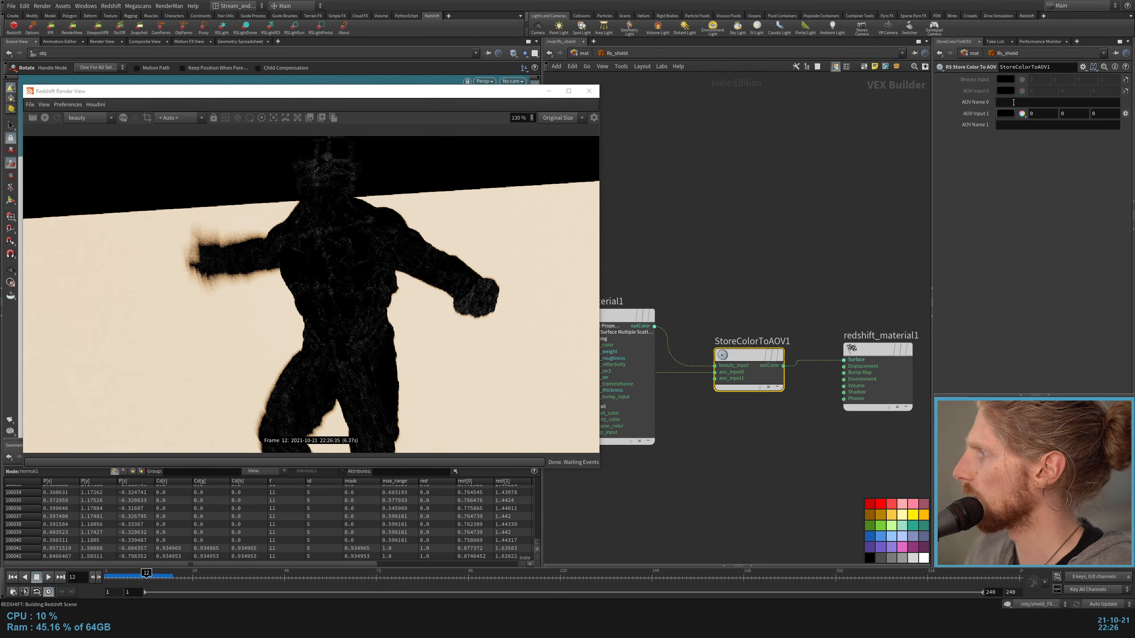
Step: Set AOV Name 0 of StoreColorToAOV1 to curvature
click(1016, 103)
text(curvature)
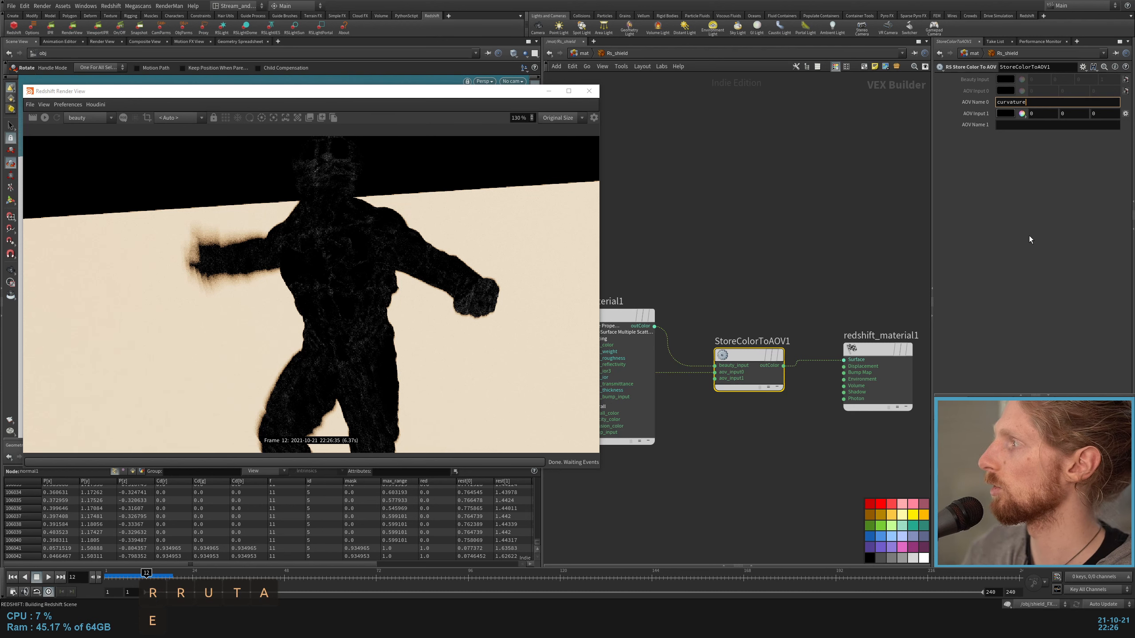
key(Return)
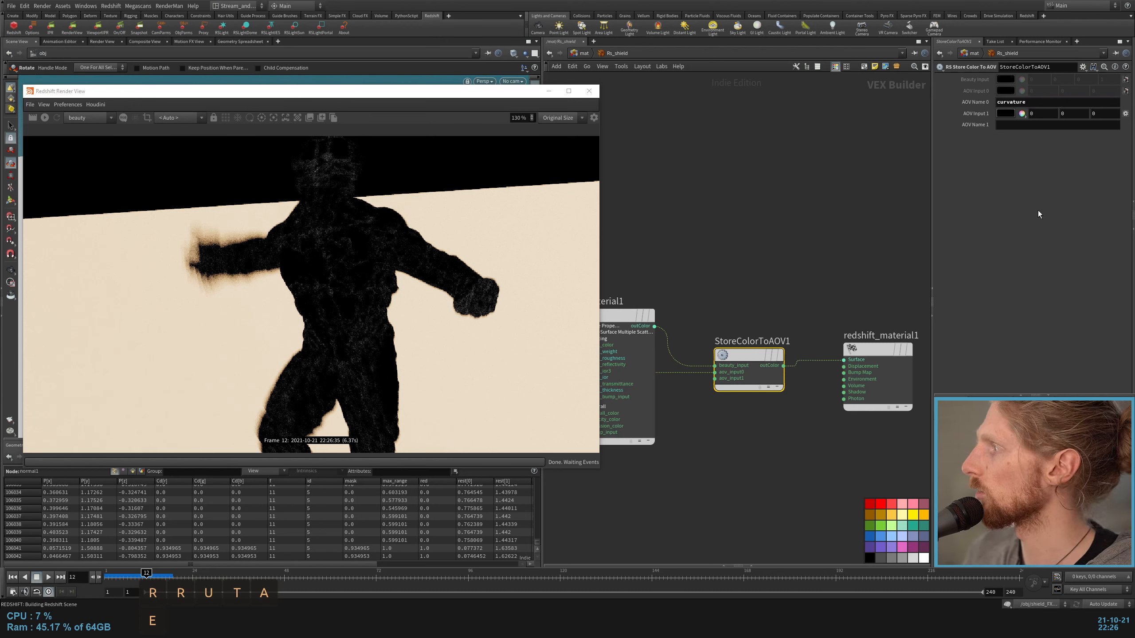
click(760, 251)
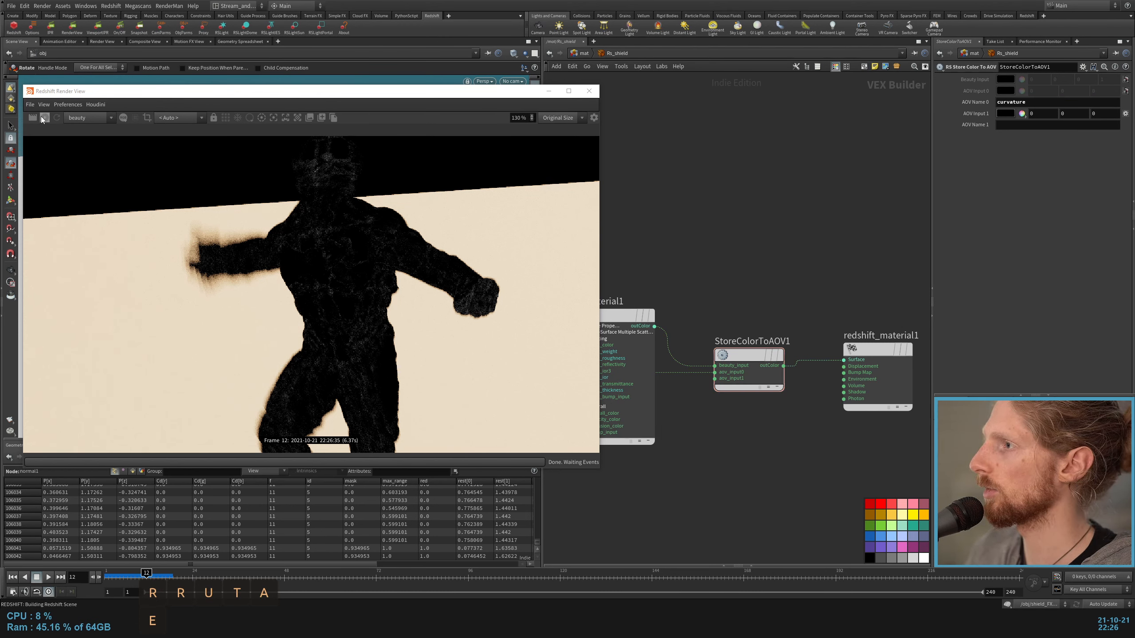
Step: Display the curvature AOV in the Redshift Render View and inspect it on the figure
click(88, 118)
click(76, 135)
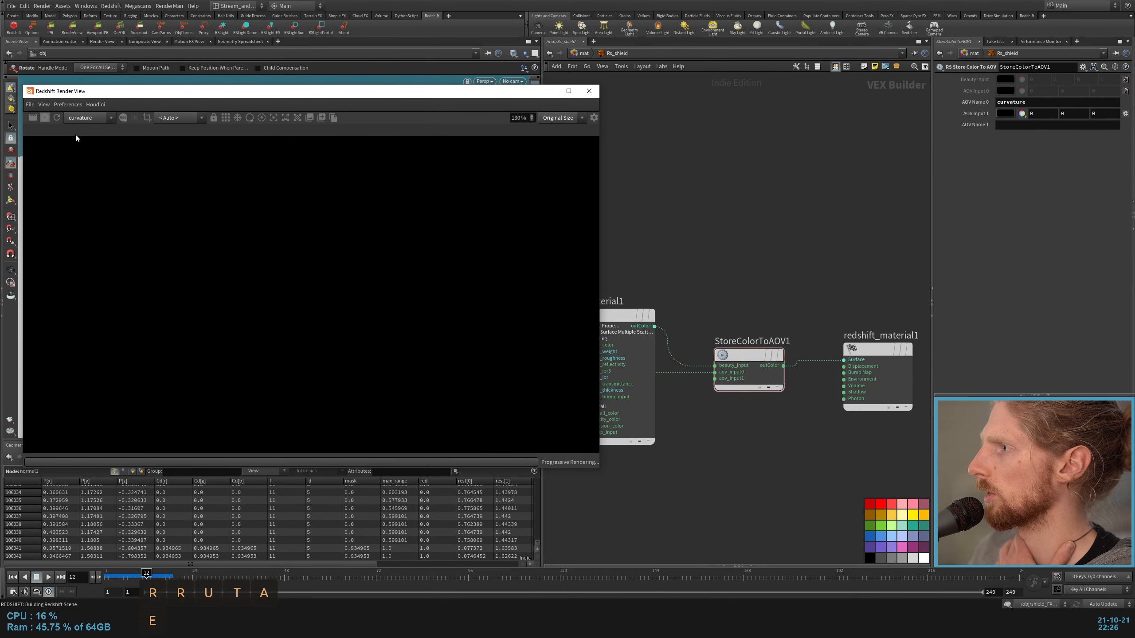
scroll(380, 251, down, 3)
scroll(355, 223, up, 4)
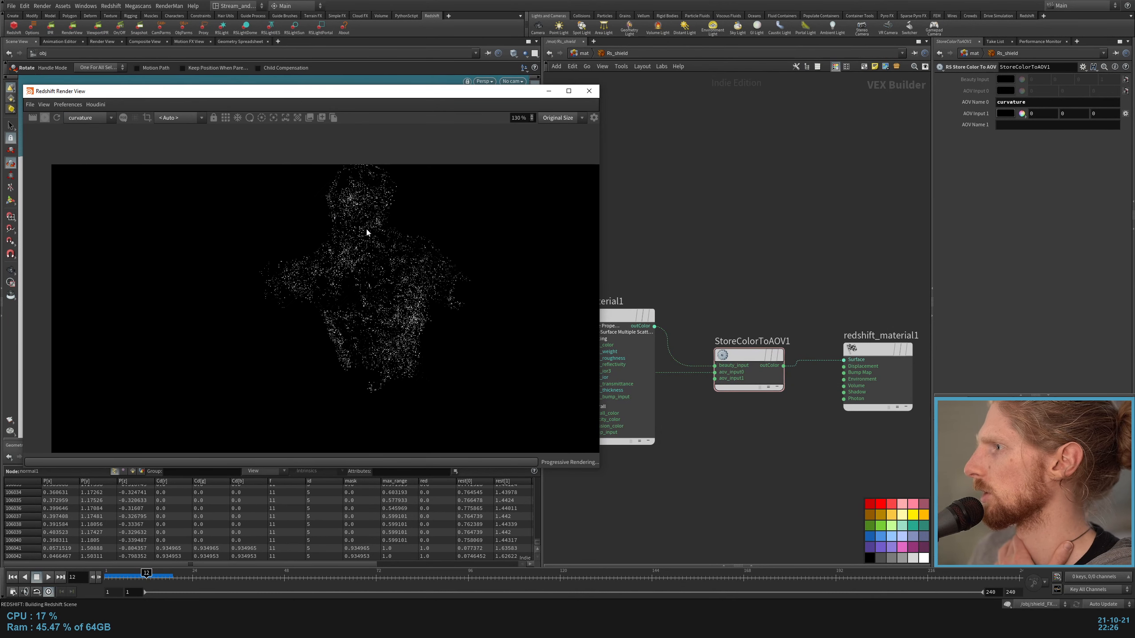
scroll(357, 251, up, 1)
scroll(325, 176, down, 2)
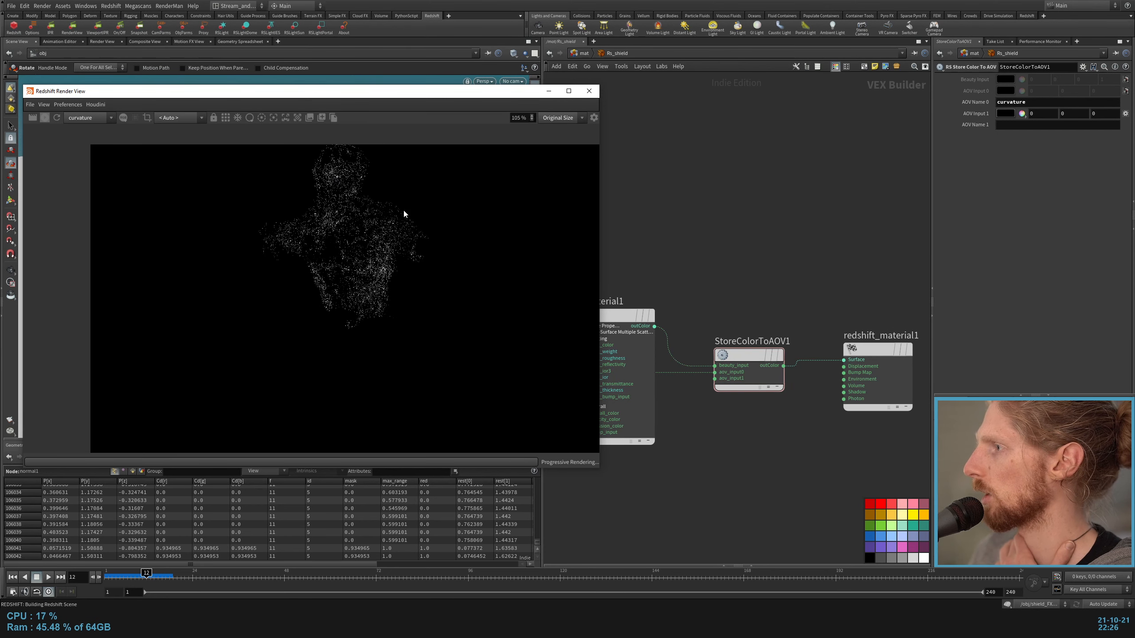
middle_drag(658, 216, 772, 225)
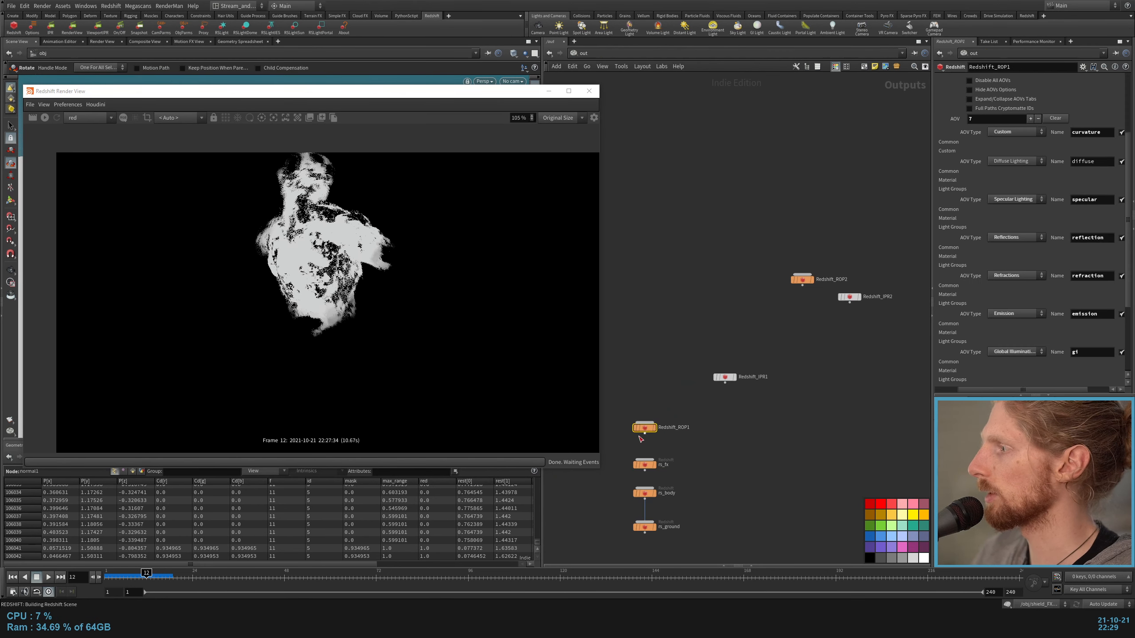
Step: Duplicate Redshift_ROP1 in the out network and name the copy ground
mouse_move(647, 429)
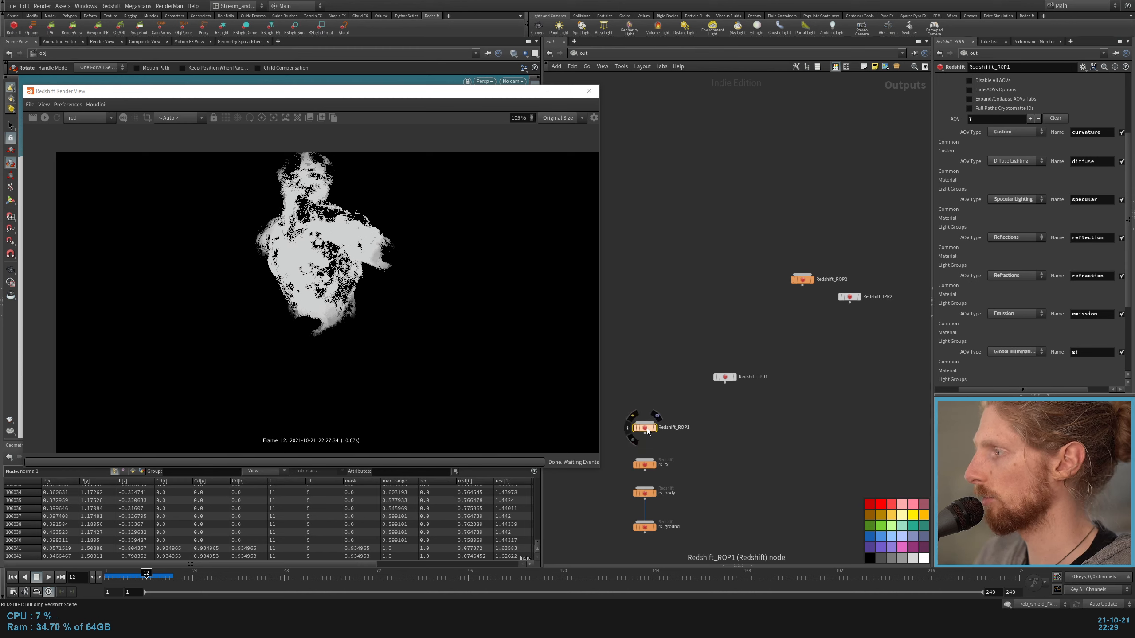
alt+drag(645, 427, 850, 426)
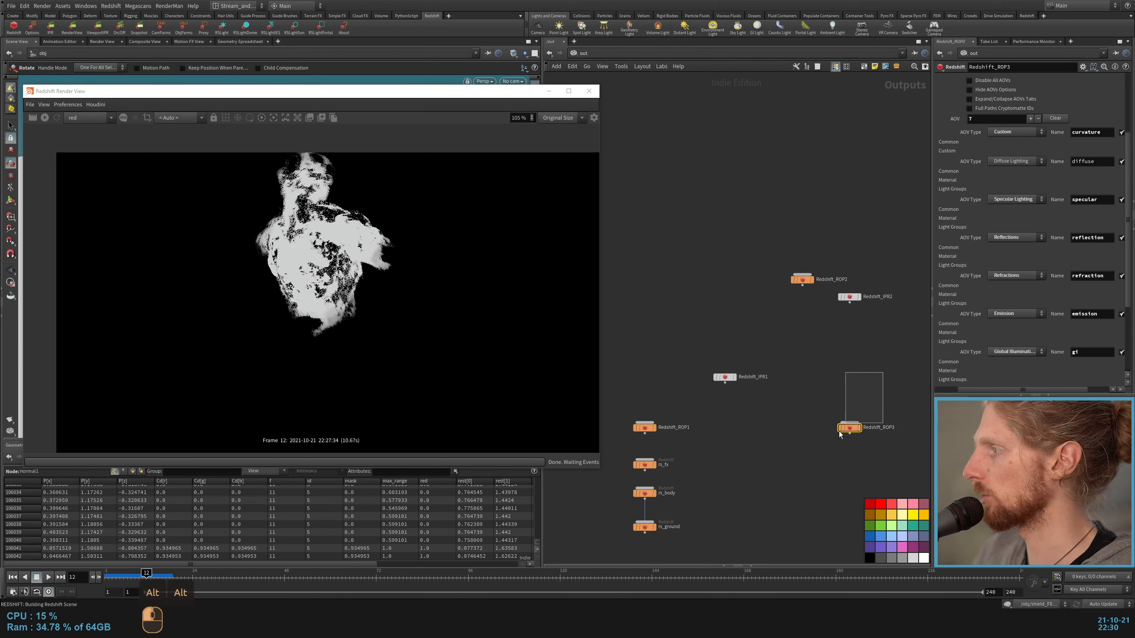
middle_drag(849, 459, 720, 393)
scroll(720, 393, up, 2)
click(753, 347)
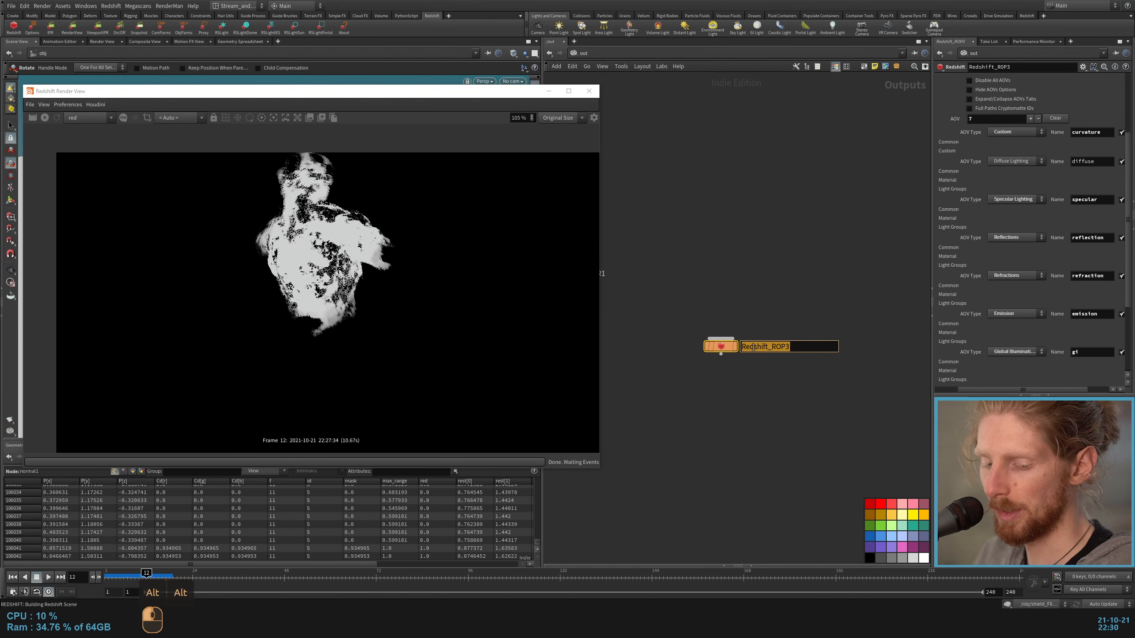
text(ground)
key(Return)
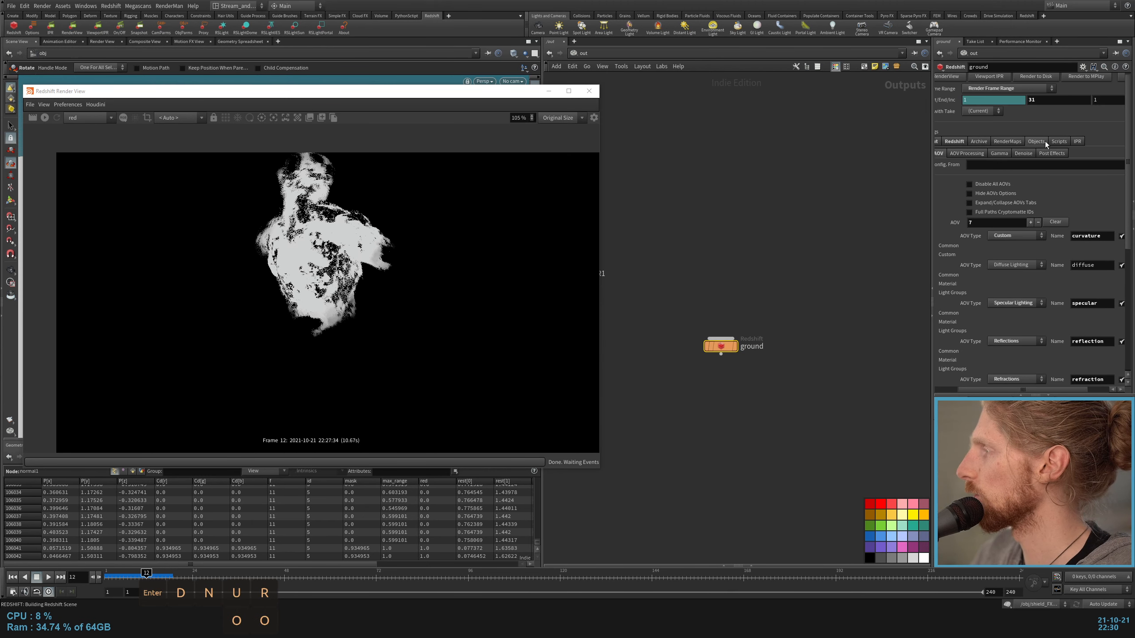
Step: Clear the ground ROP's Candidate Objects and set its Force Objects to rndr_ground
click(1044, 143)
drag(1002, 390, 974, 390)
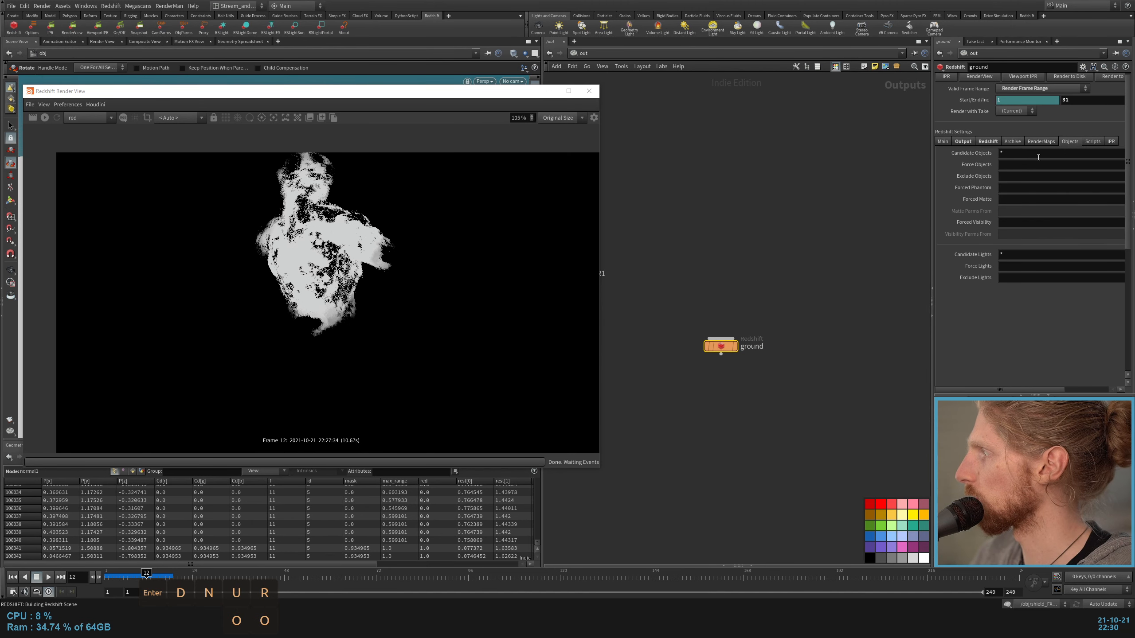
click(1017, 151)
key(BackSpace)
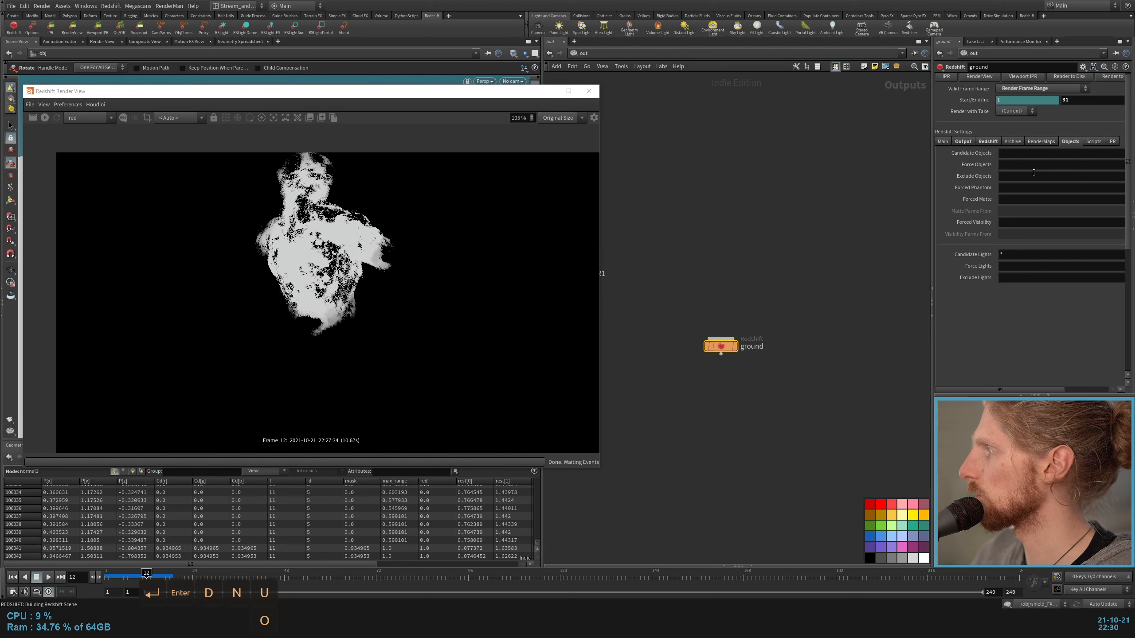
click(1030, 165)
text(rndr_ground)
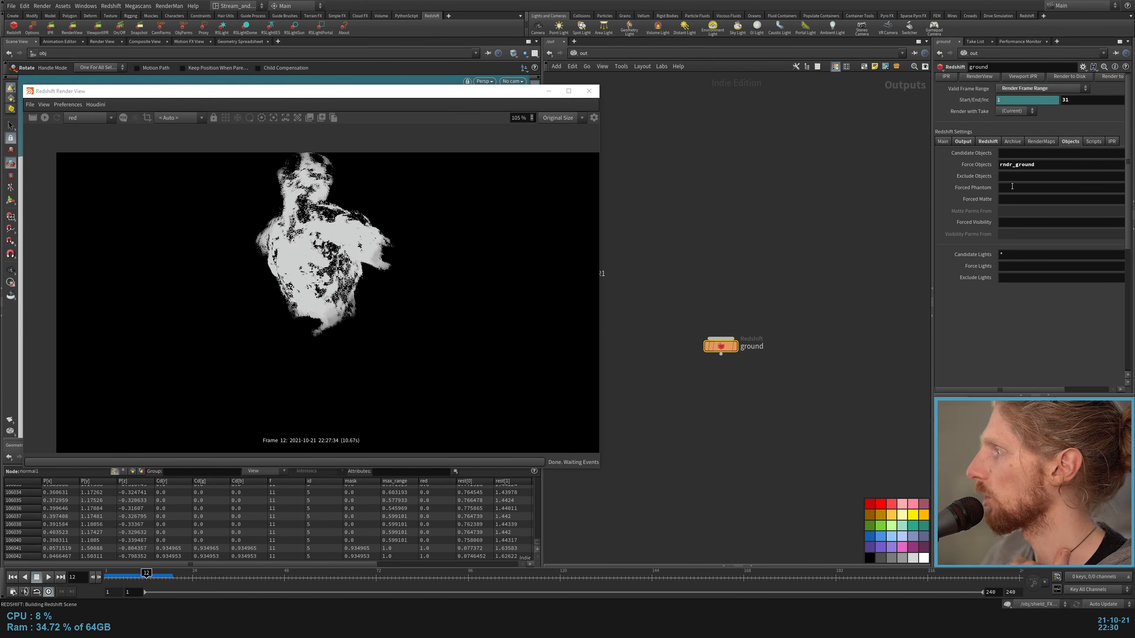
Step: Set the ground ROP's Forced Phantom to rndr_body
click(1012, 186)
text(rnd)
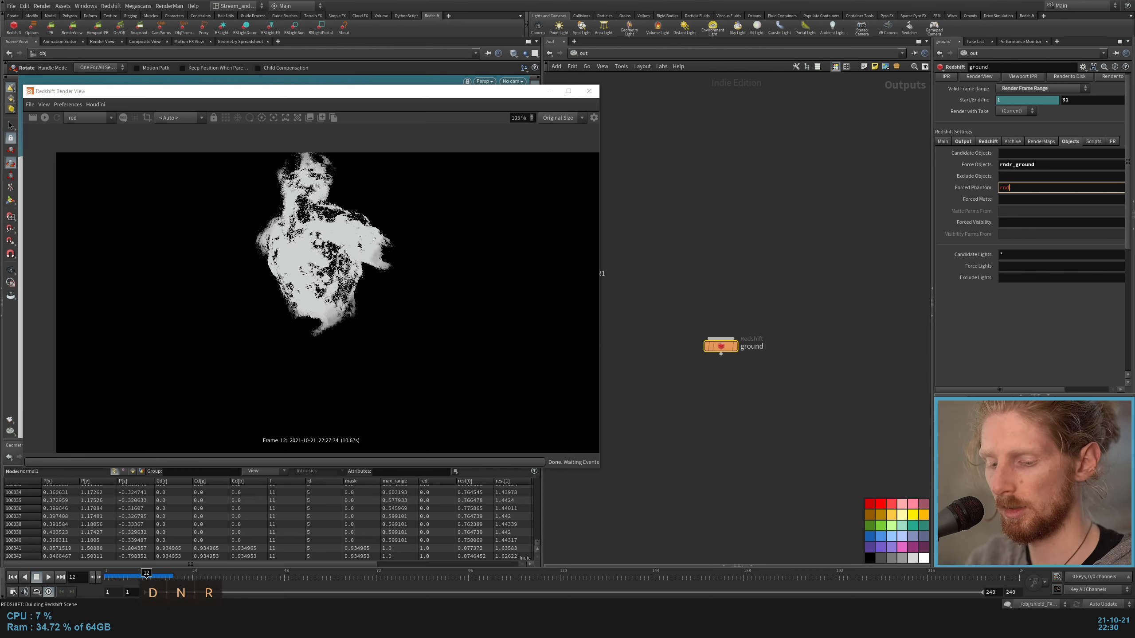
text(r_body)
key(Return)
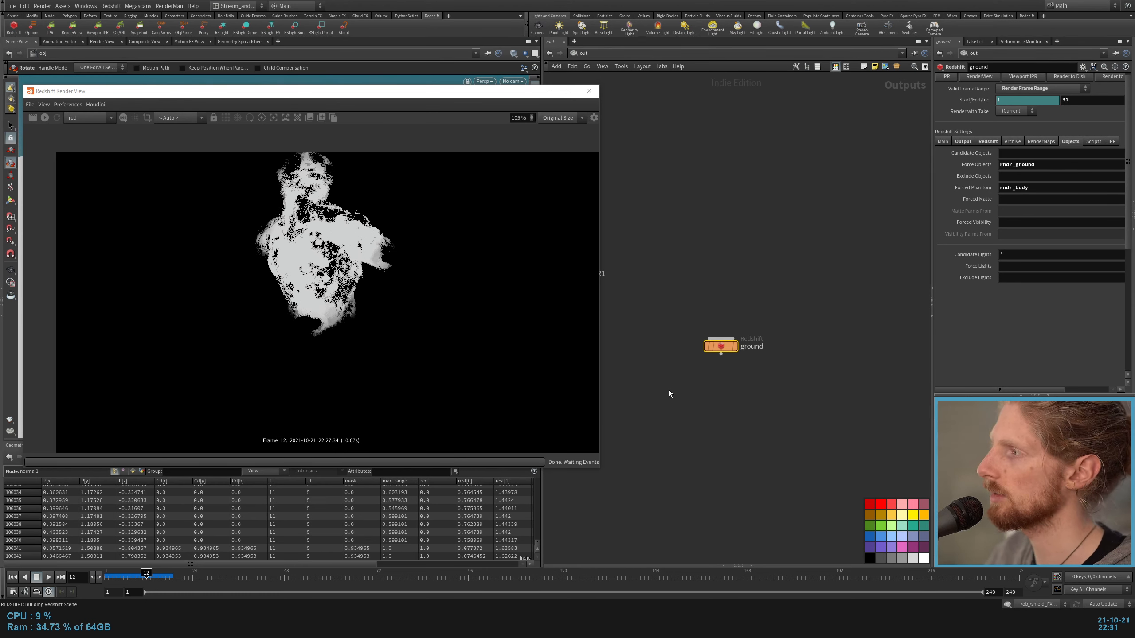
Step: Examine the ground ROP's main settings and the $OS variable in its Common File Prefix
click(950, 142)
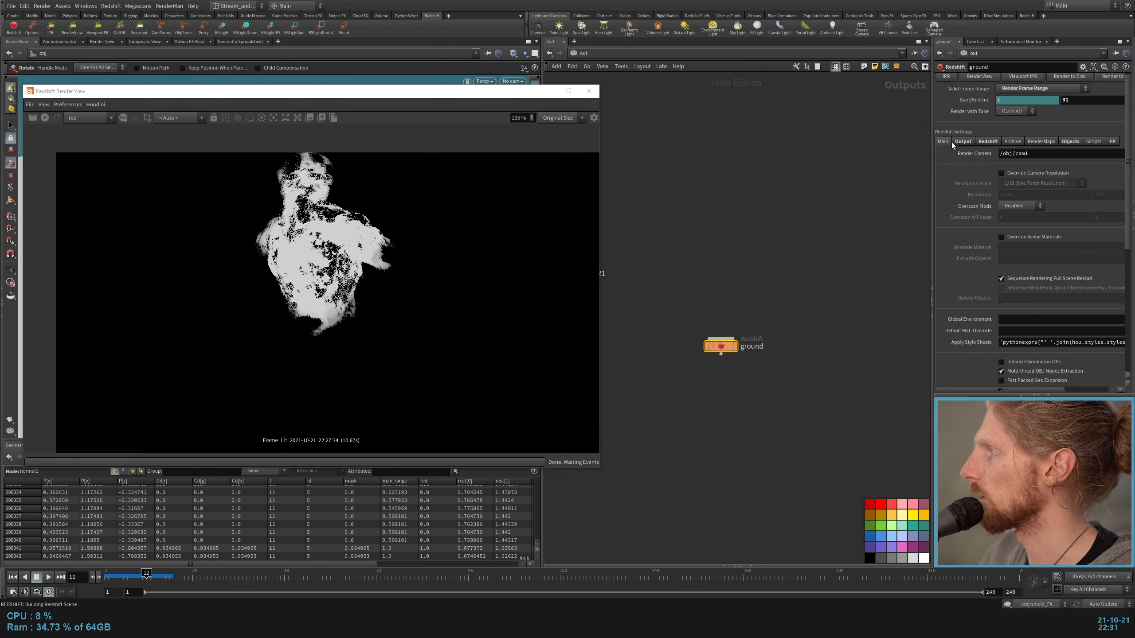
click(955, 142)
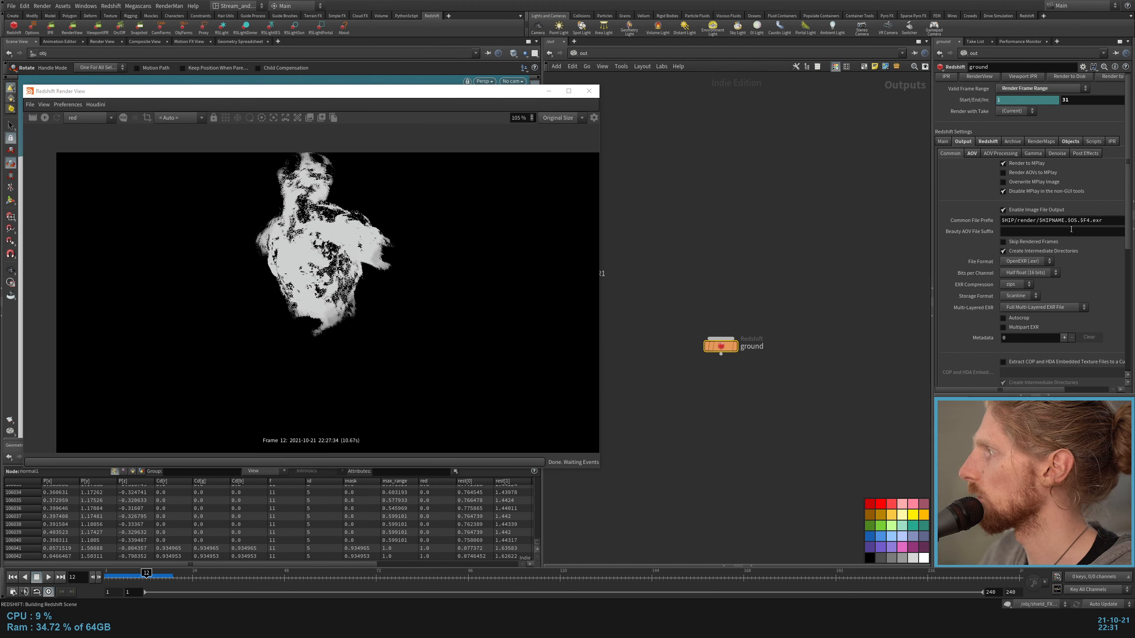
click(1075, 221)
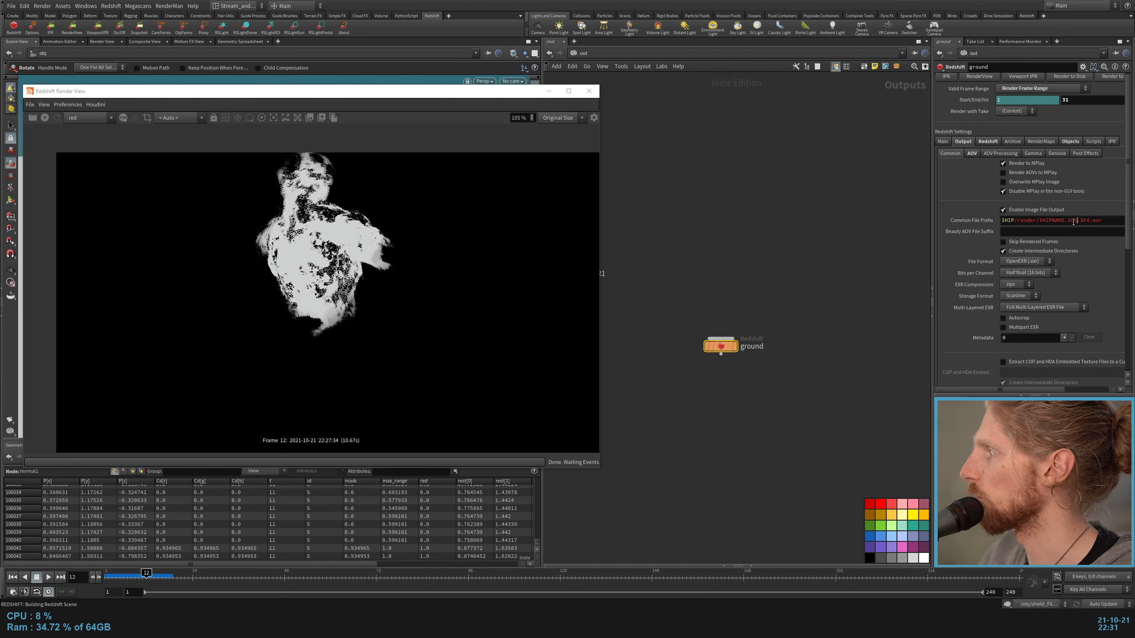
click(762, 348)
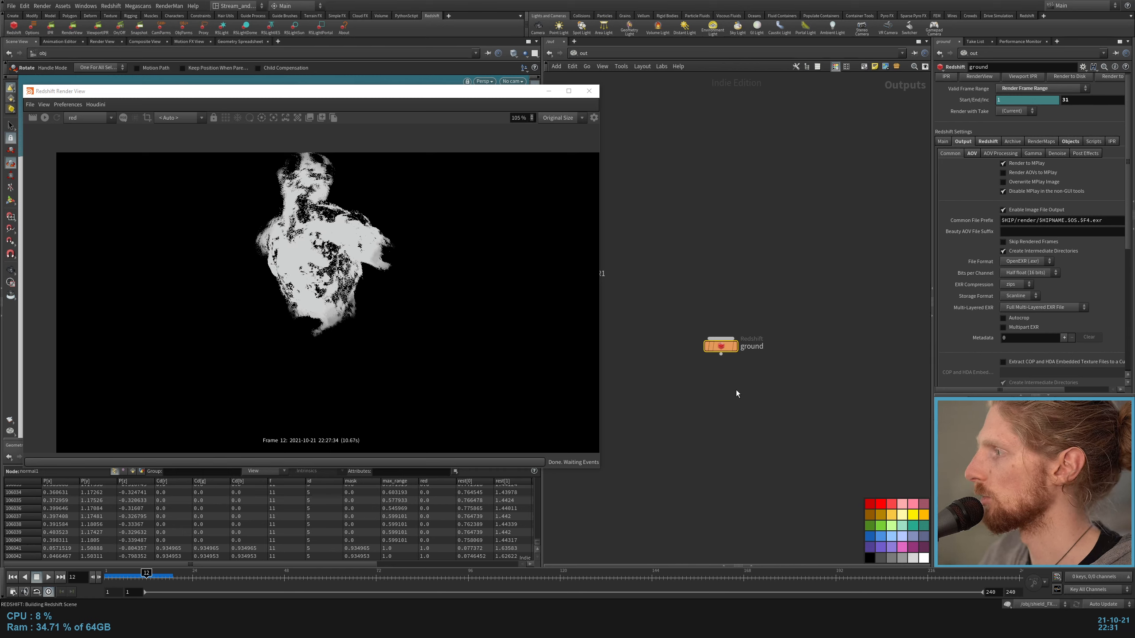
Step: Duplicate the ground ROP just below it and name the copy body
alt+drag(721, 347, 721, 385)
double_click(753, 385)
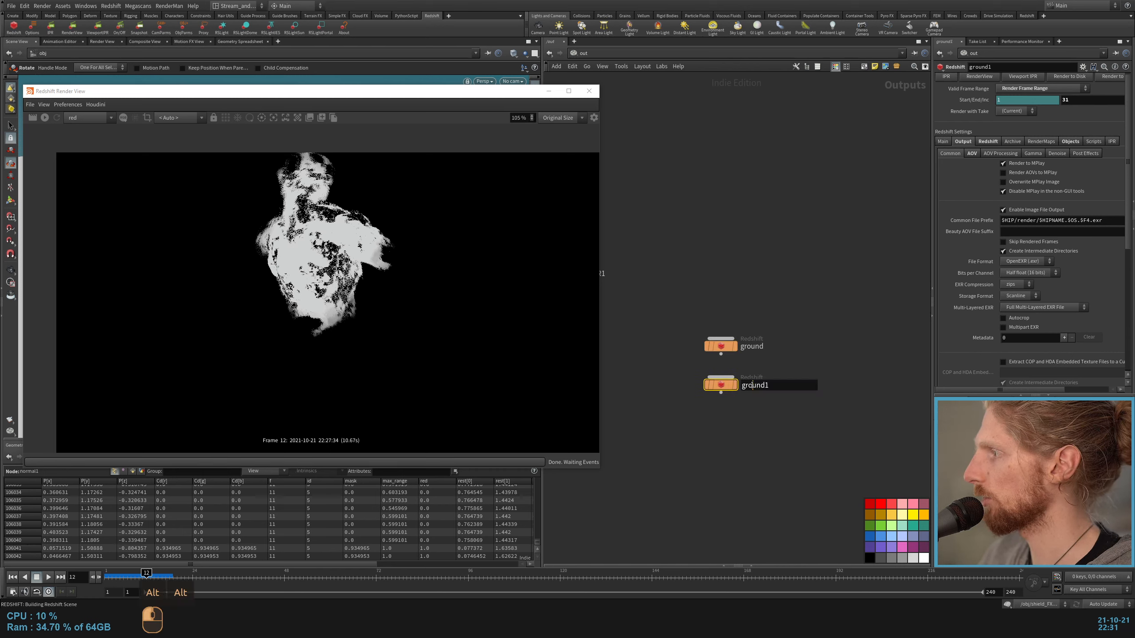
text(body)
key(Return)
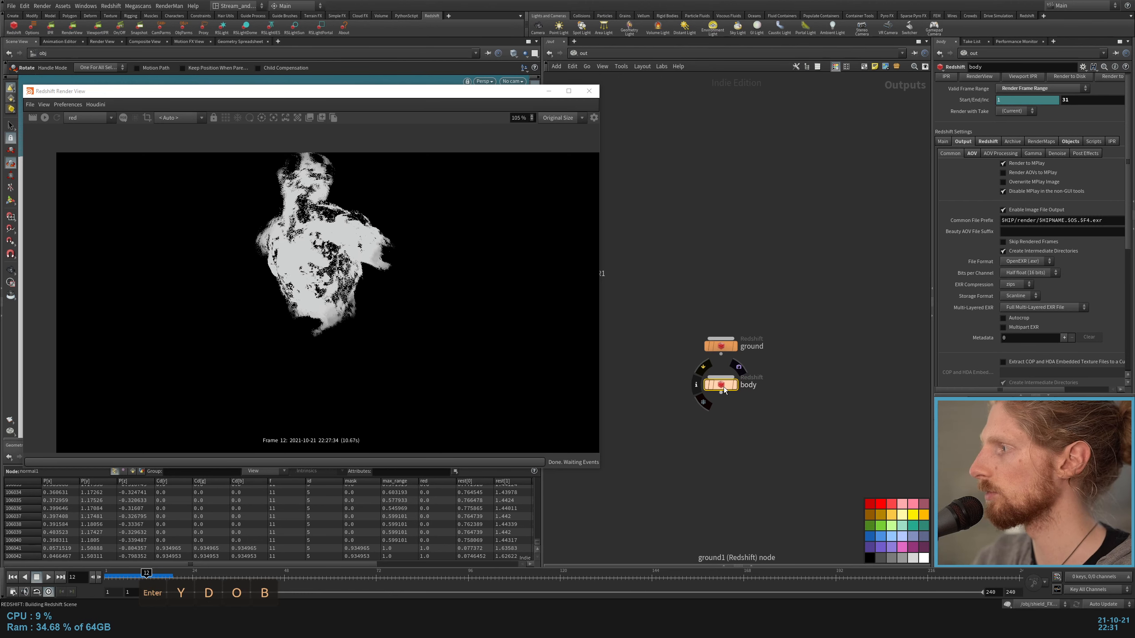
Step: Set the body ROP's Force Objects to rndr_body and its Forced Matte to rndr_ground
click(1070, 142)
drag(1056, 166, 951, 174)
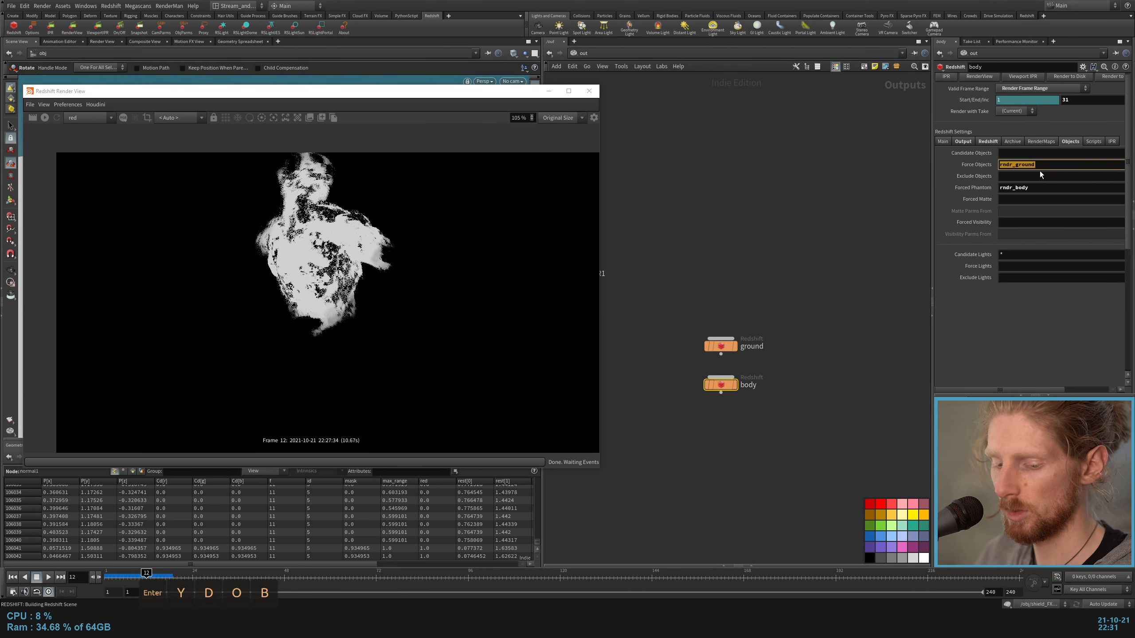
text(rndr_)
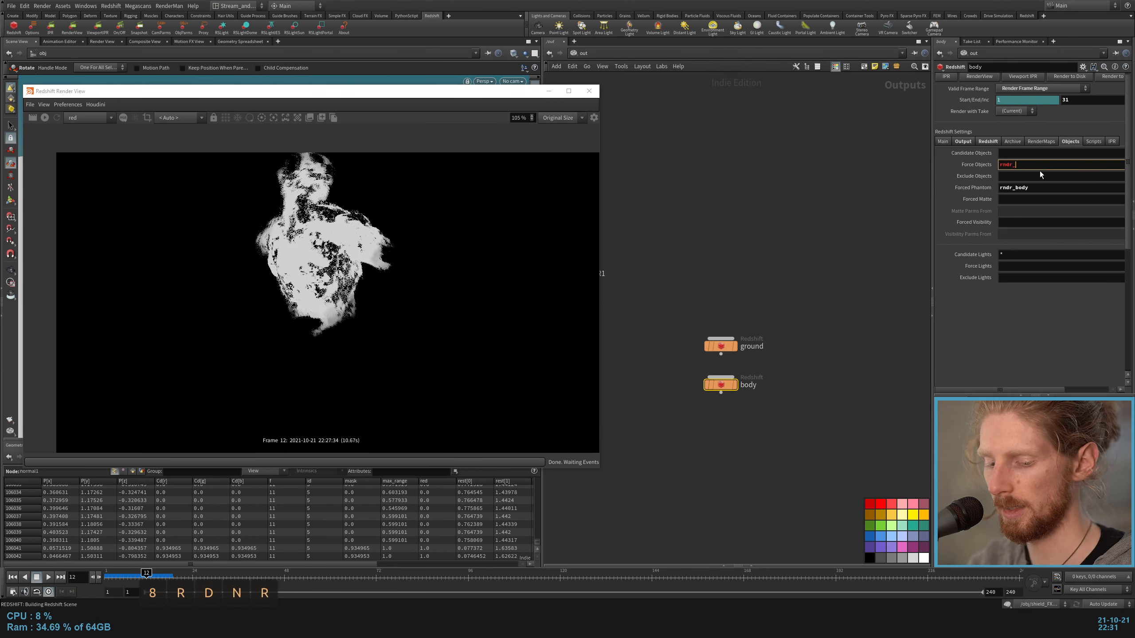
text(body)
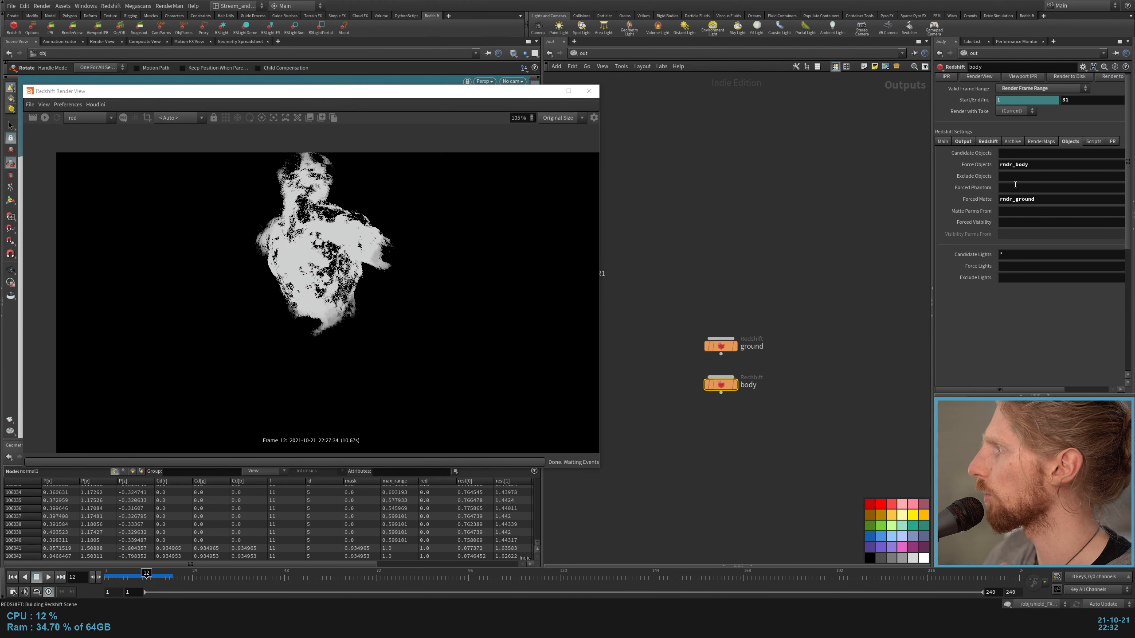
Step: Set the body ROP's Forced Phantom to rndr_shield
click(1016, 184)
text(rndr_)
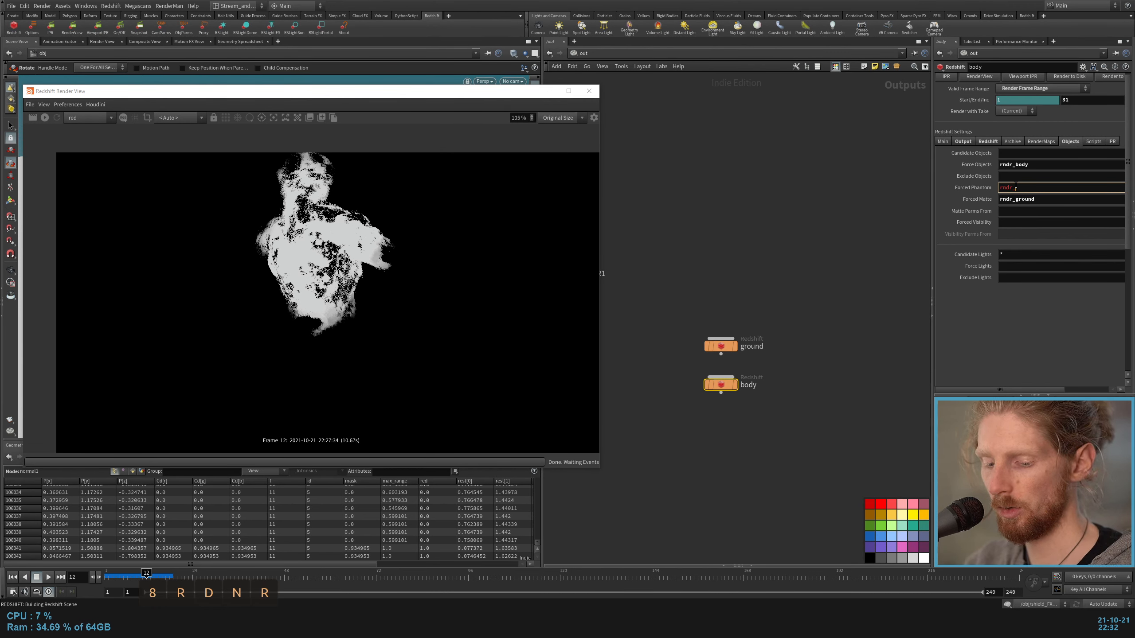
text(shield)
key(Return)
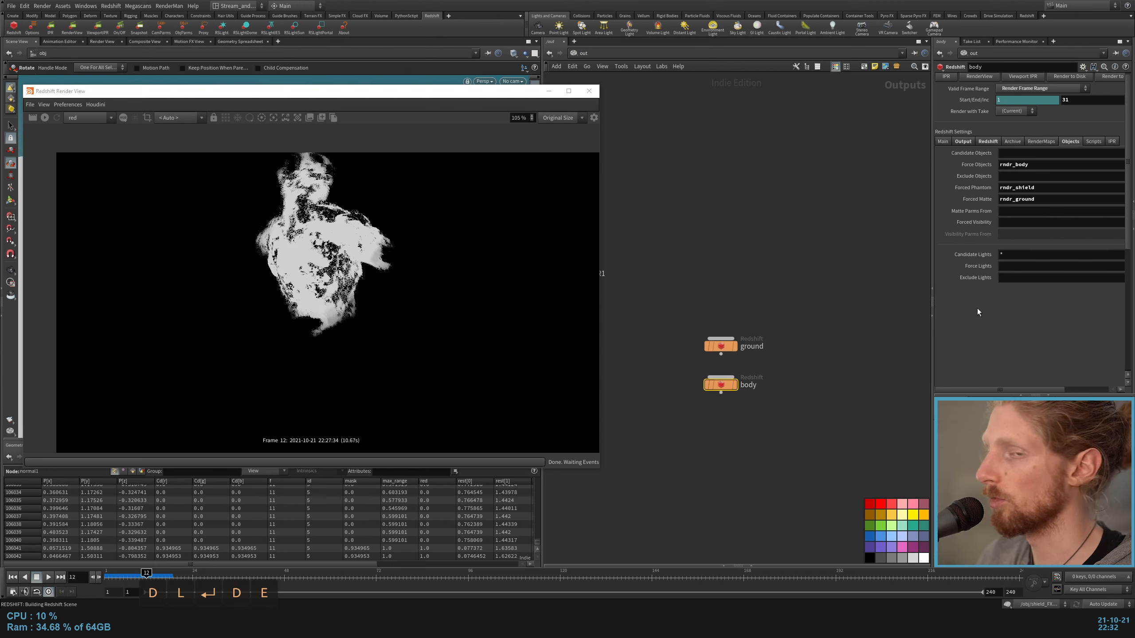
Step: Duplicate the body ROP just below it and name the copy shield
alt+drag(721, 384, 721, 422)
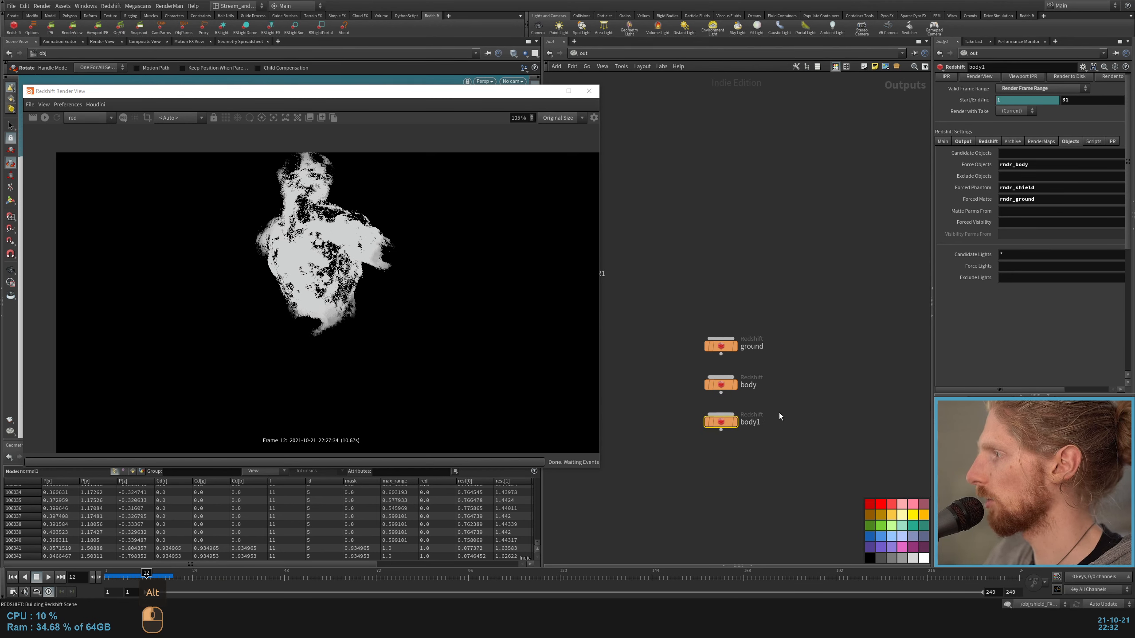
double_click(755, 422)
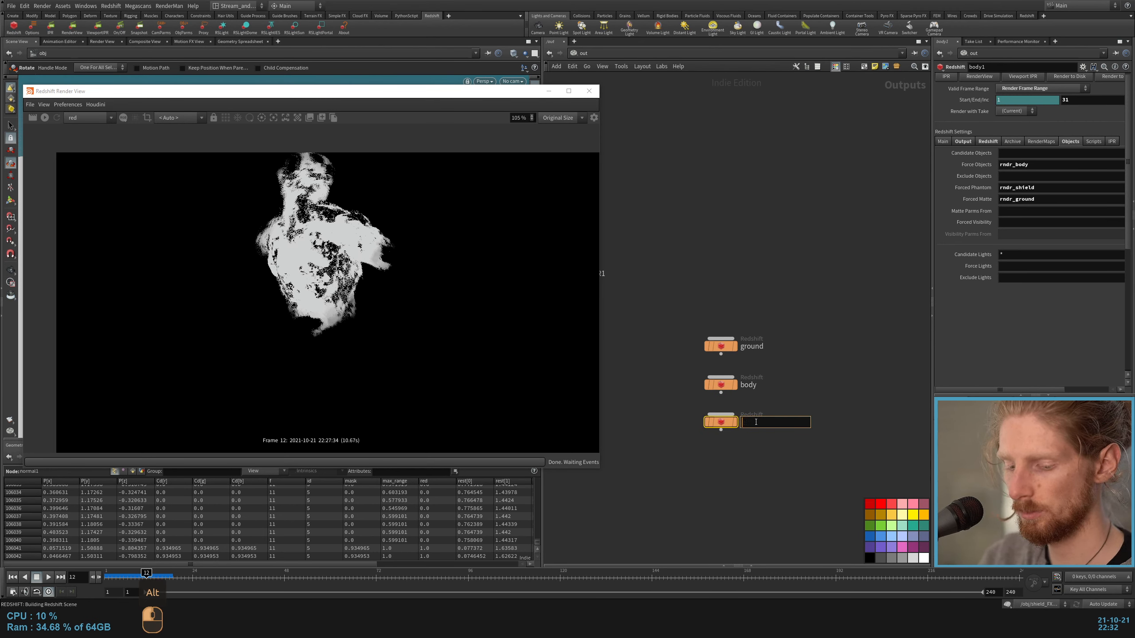
text(shield)
key(Return)
Step: Set the shield ROP's Forced Matte to rndr_body and clear its Forced Phantom
drag(1064, 165, 961, 167)
key(ctrl+x)
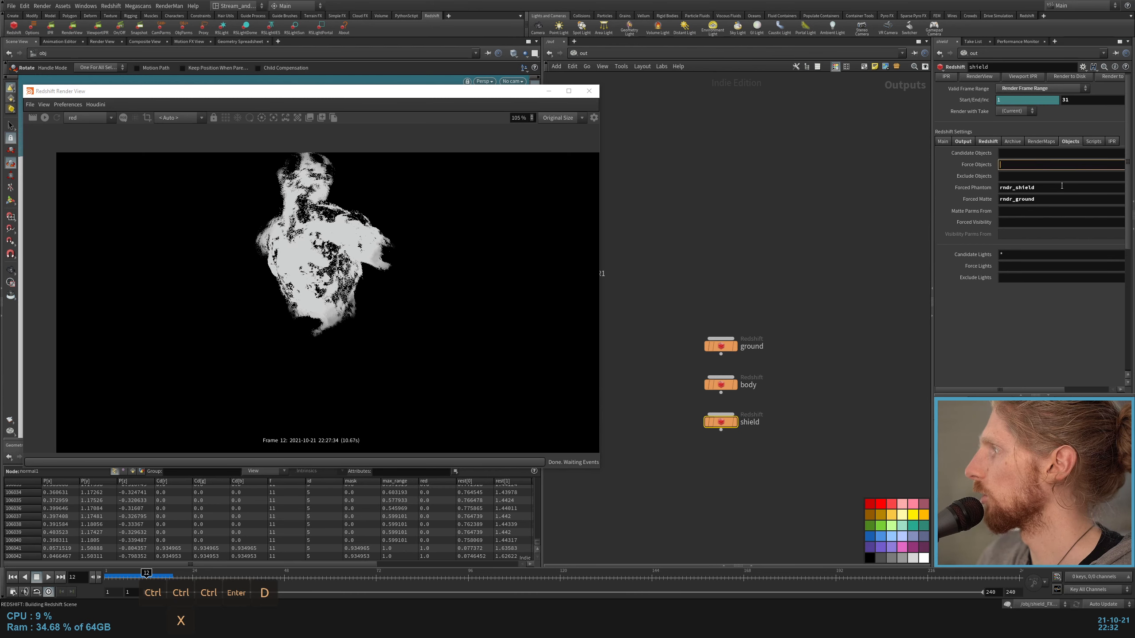
drag(1064, 186, 942, 199)
key(ctrl+v)
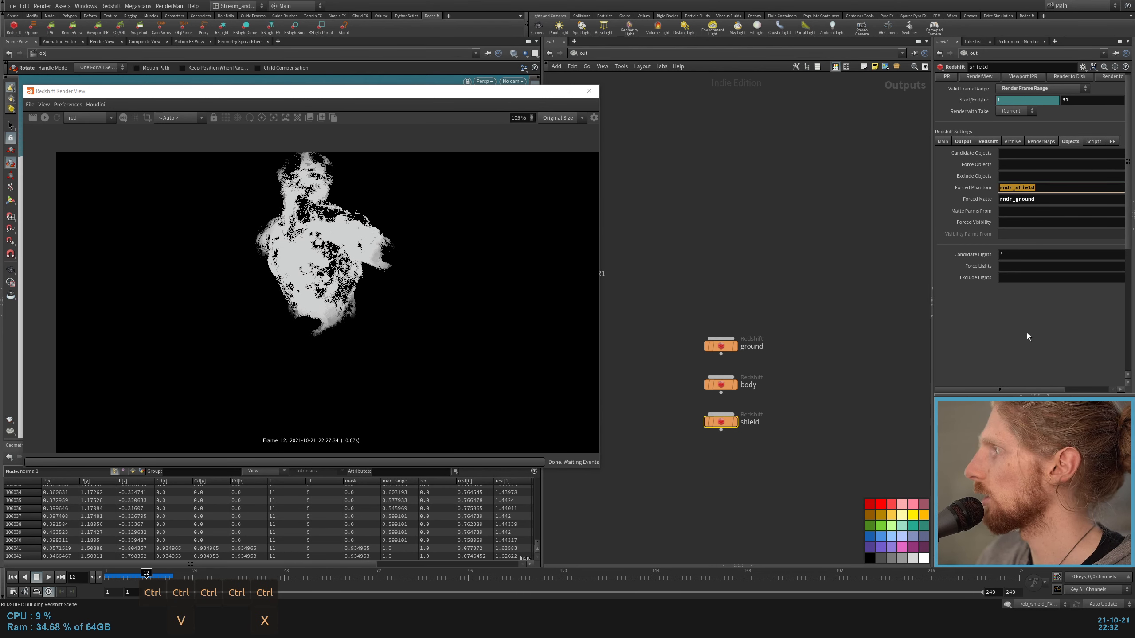
drag(1059, 200, 979, 195)
key(ctrl+v)
key(Delete)
key(Return)
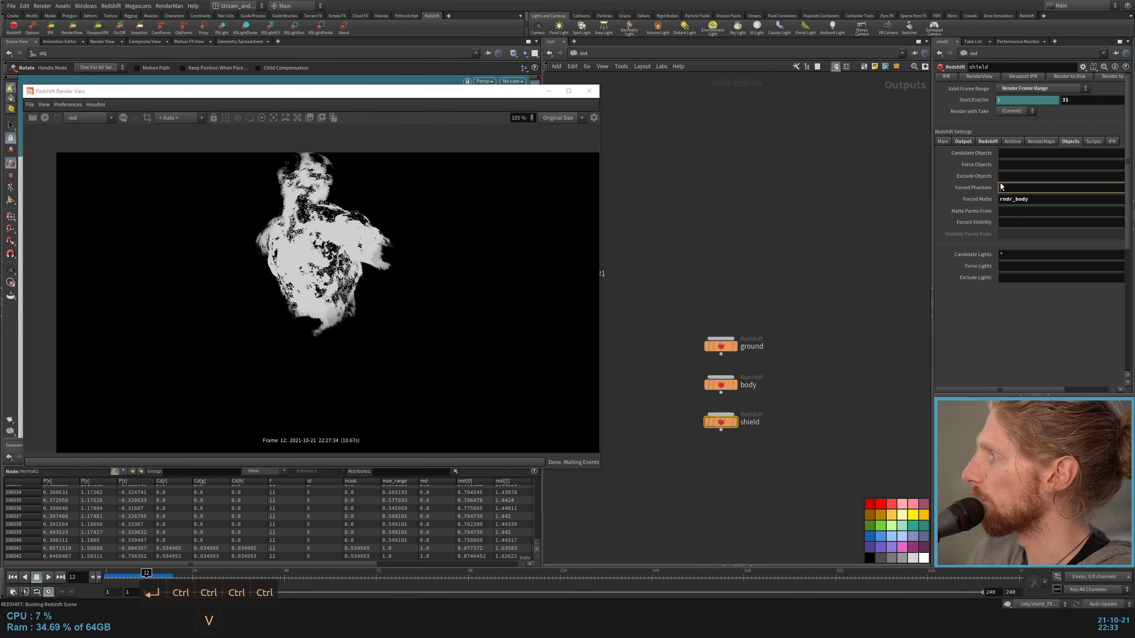
Step: Set the shield ROP's Force Objects to rndr_shield
click(1012, 164)
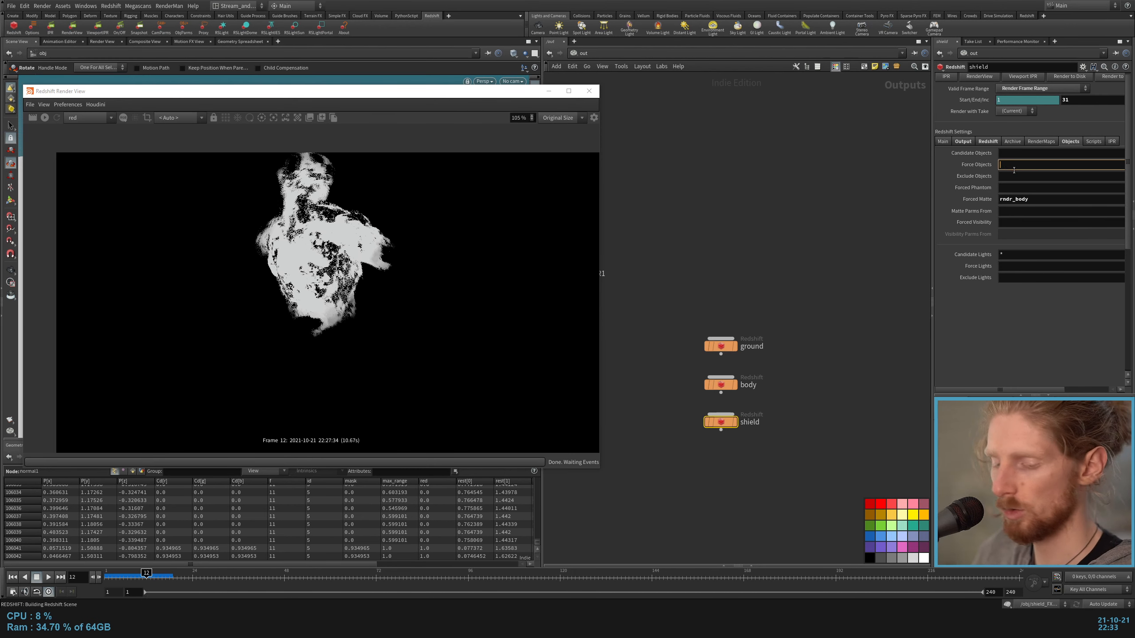
text(rndr_sh)
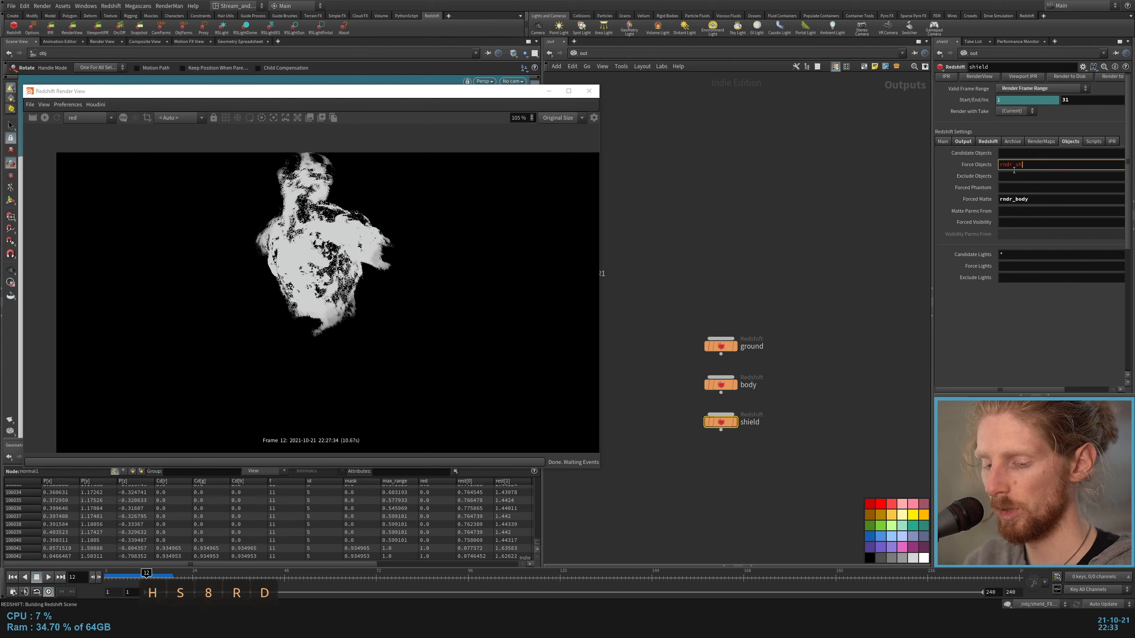
text(ield)
Step: Render the ground ROP in the Redshift Render View
click(720, 385)
click(82, 120)
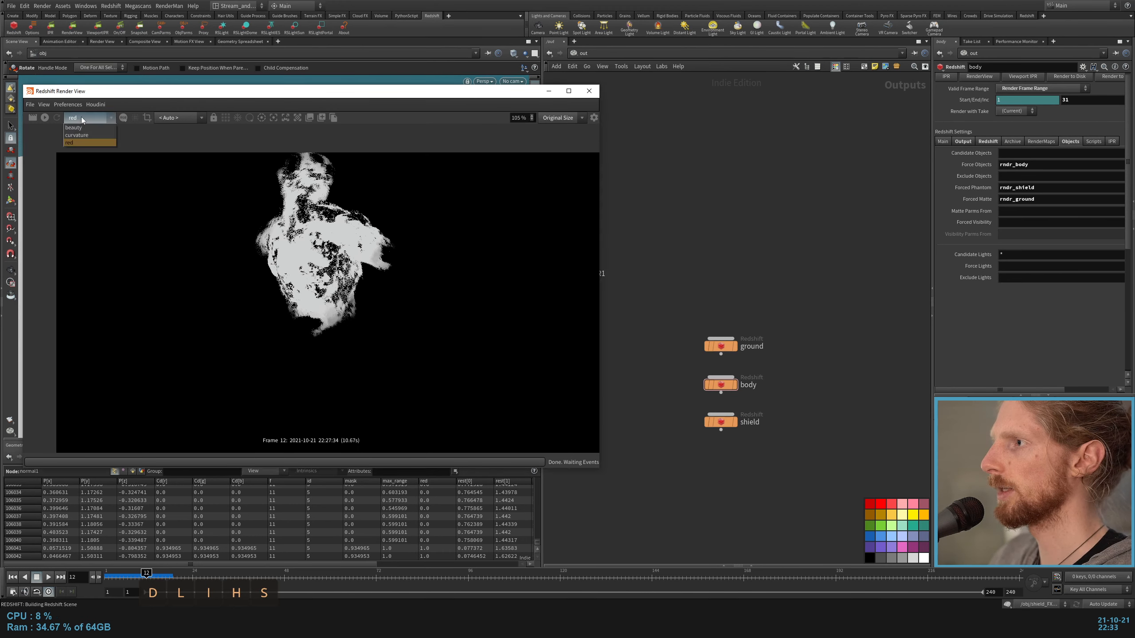
click(95, 104)
mouse_move(109, 116)
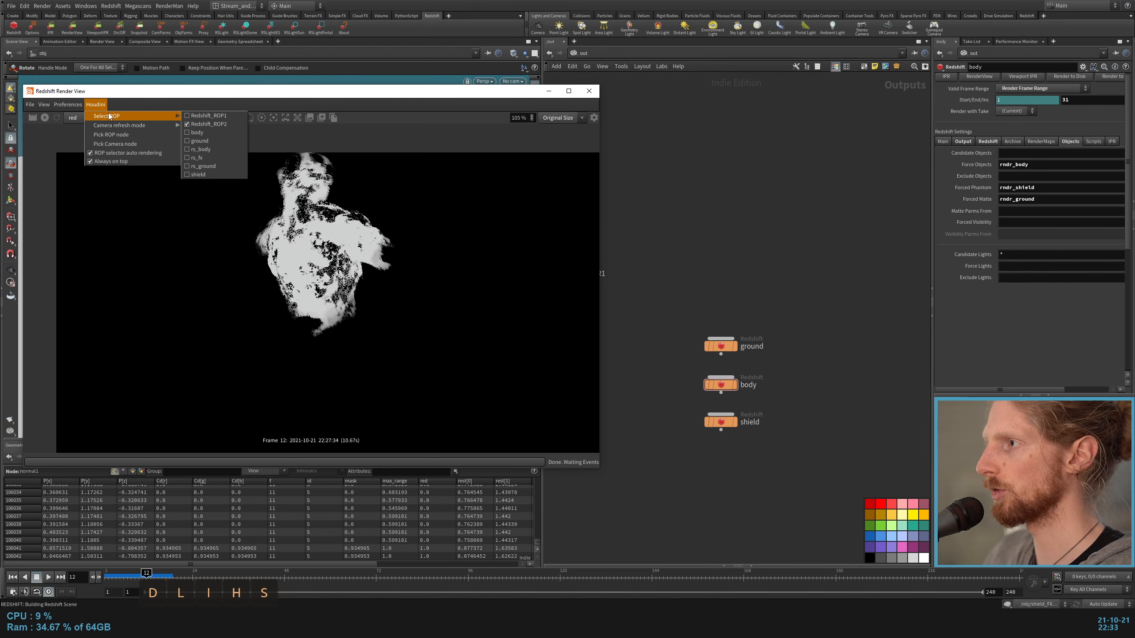
click(203, 166)
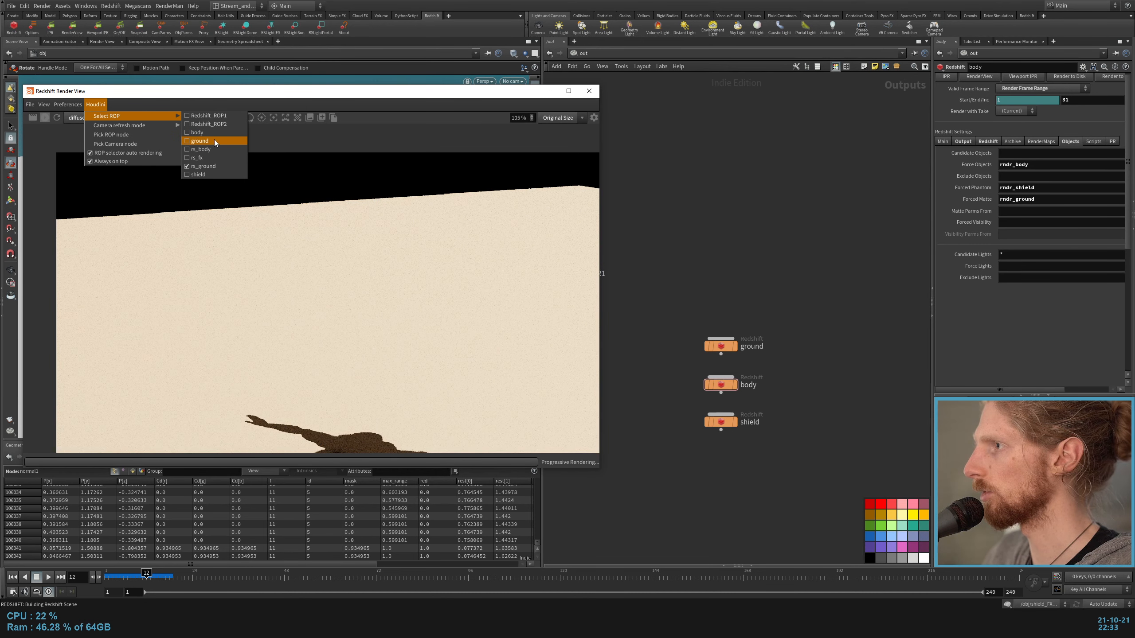
click(215, 143)
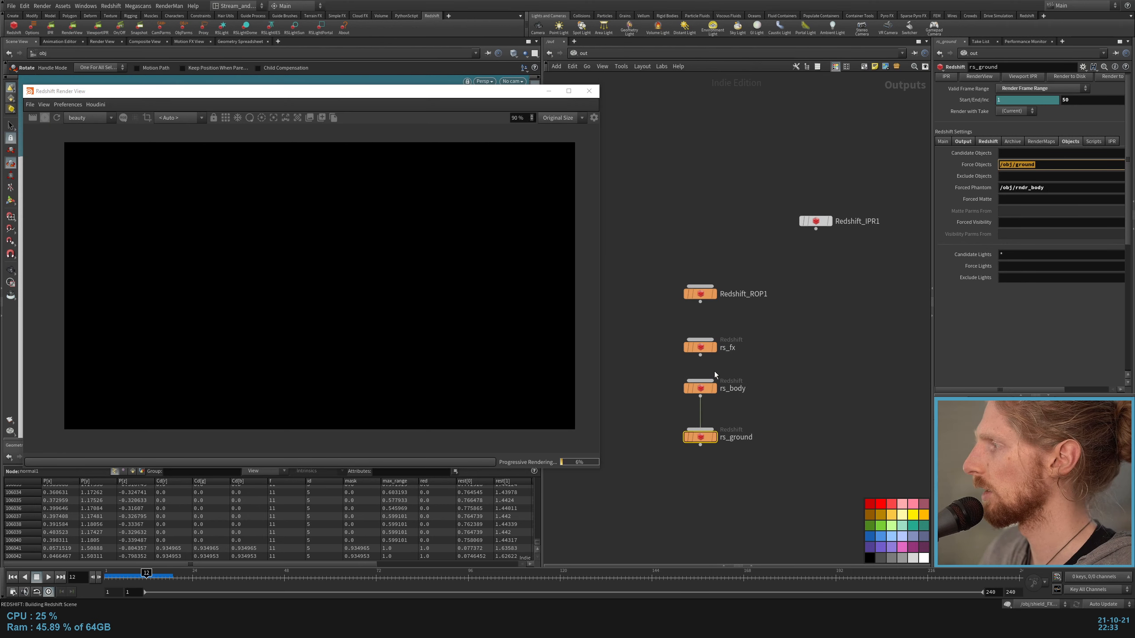
Step: Check the object settings of the rs_ground ROP and set the ground ROP's Force Objects to ground
click(796, 330)
middle_drag(911, 304, 671, 325)
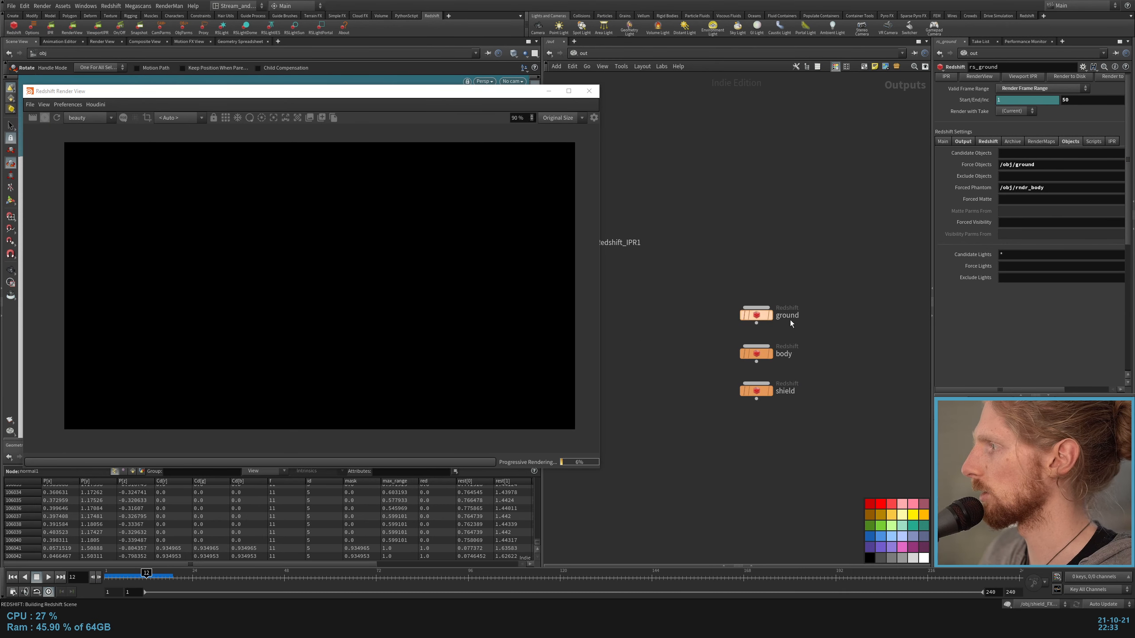
click(790, 319)
click(1069, 141)
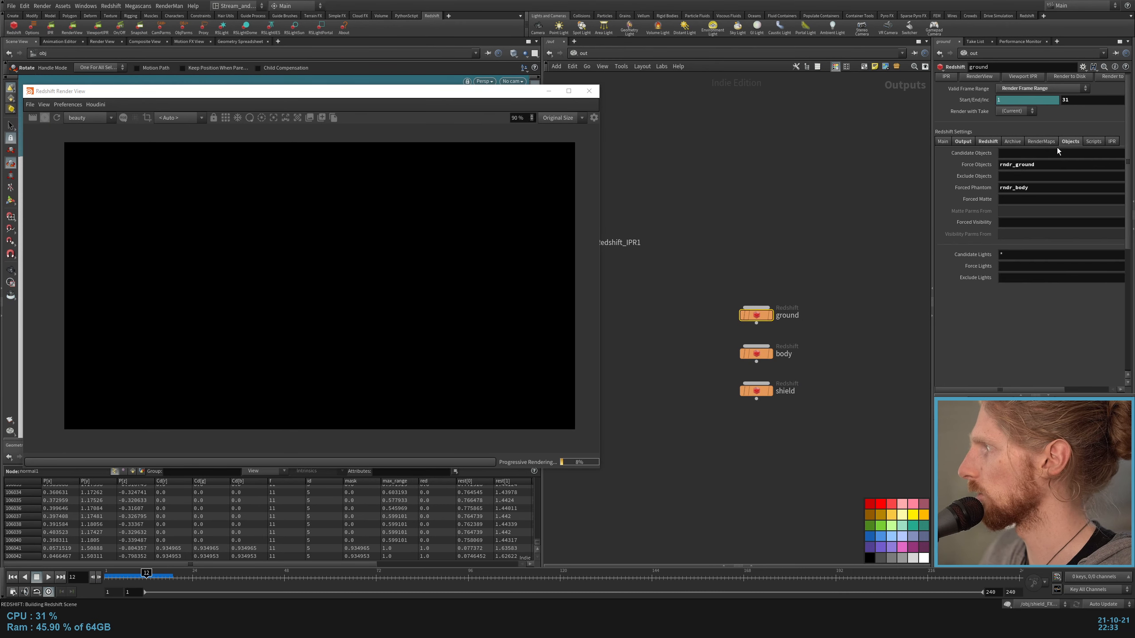
drag(1015, 166, 997, 166)
key(BackSpace)
key(Return)
click(774, 227)
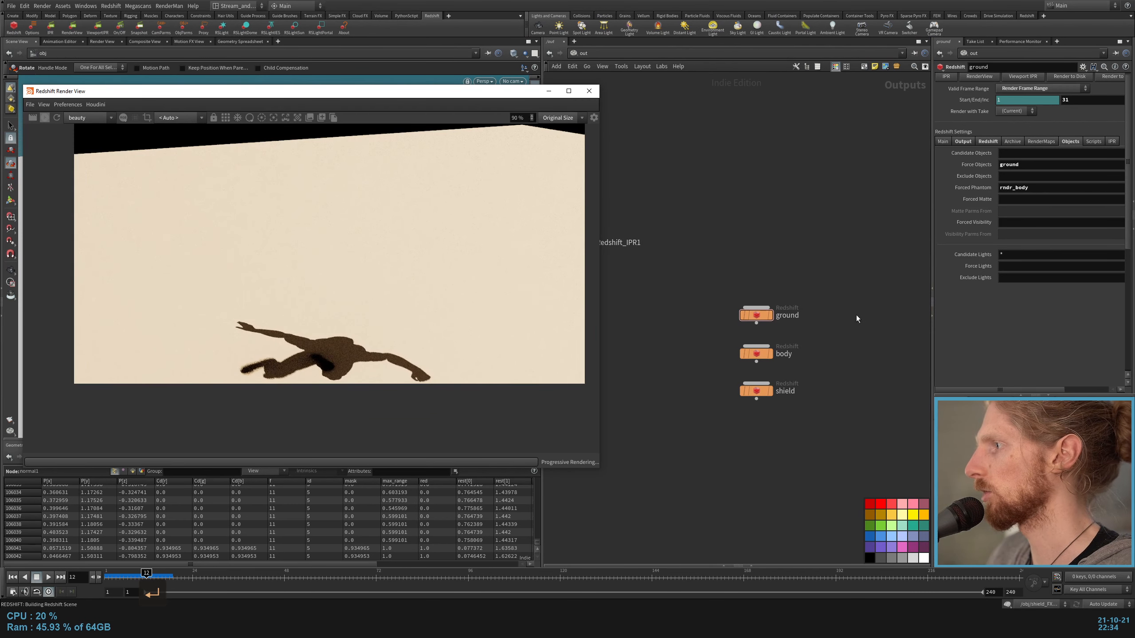
click(756, 315)
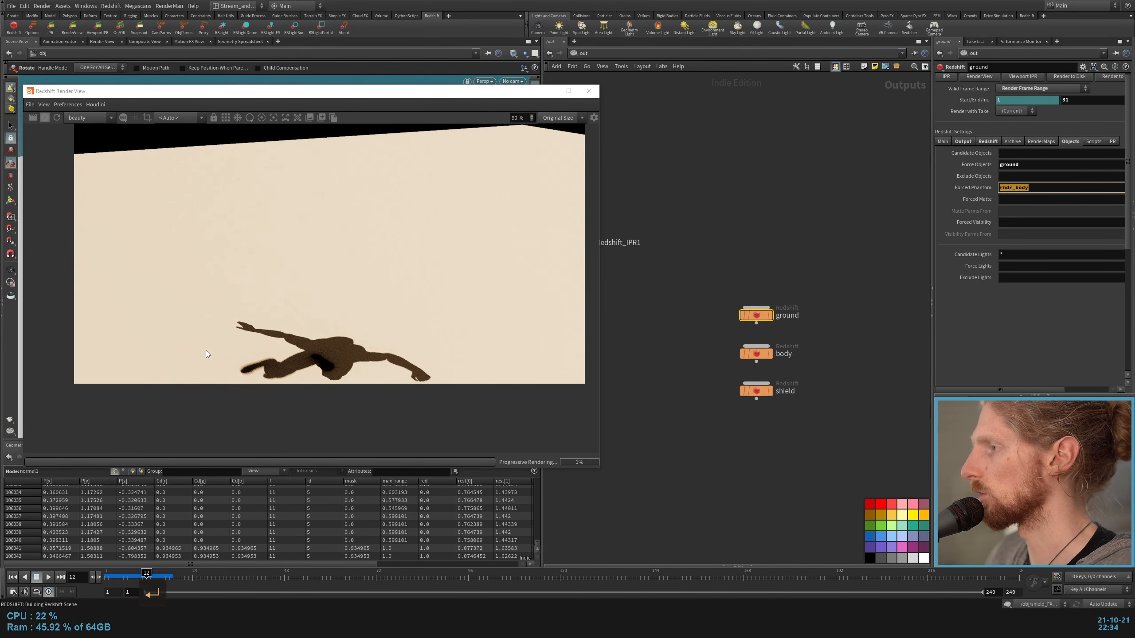
Step: Render the body ROP in the Redshift Render View and inspect the figure up close
click(674, 384)
click(96, 104)
mouse_move(112, 115)
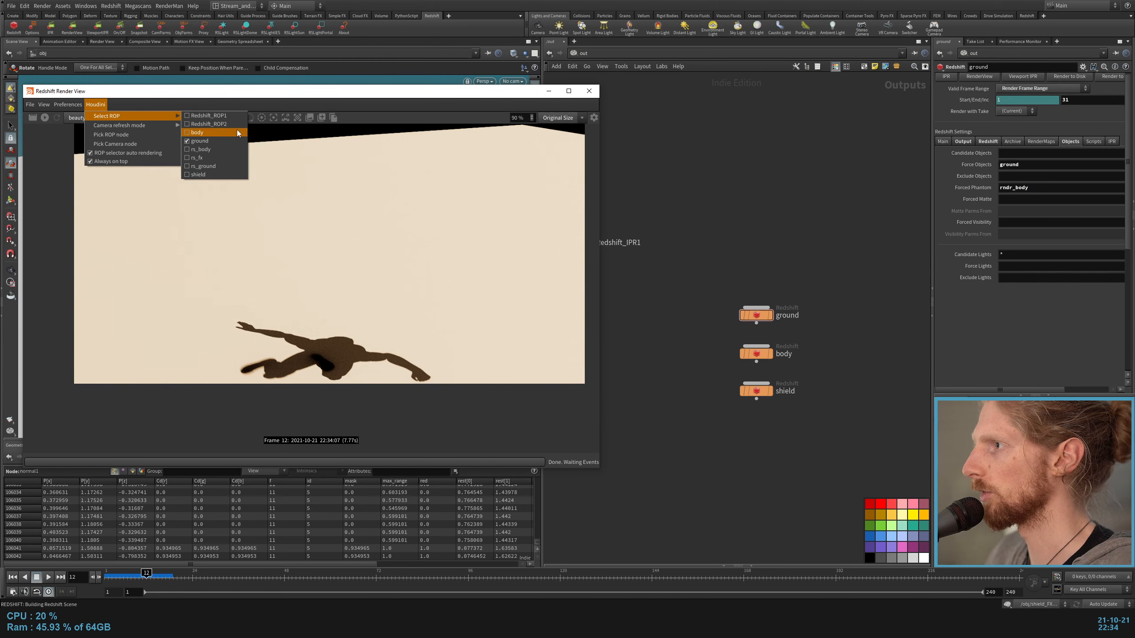
click(202, 159)
click(47, 118)
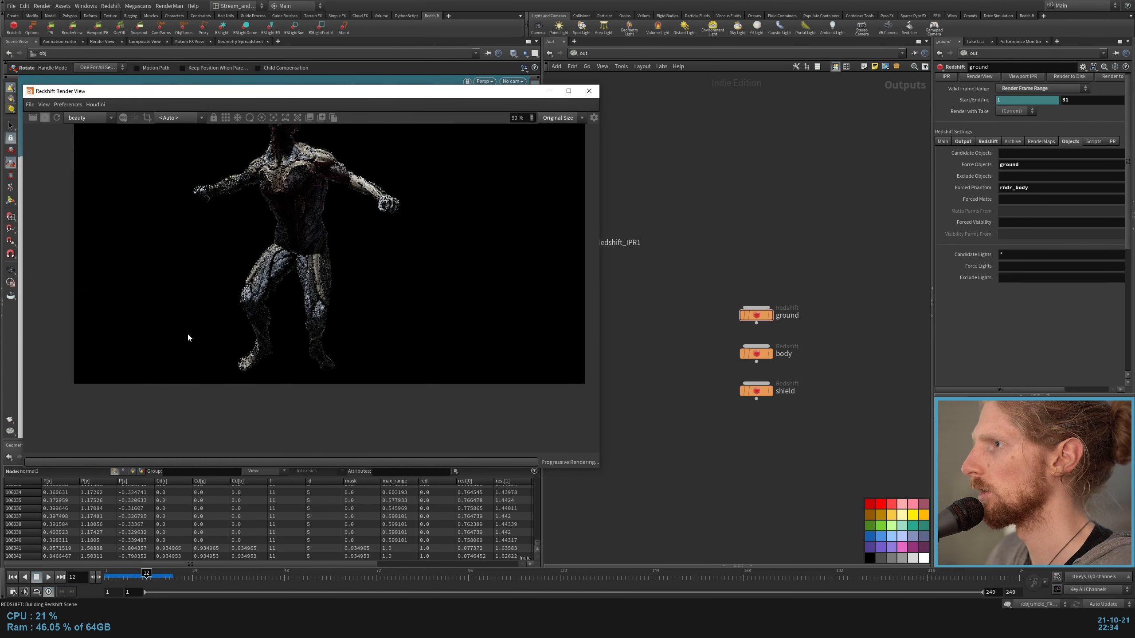
scroll(190, 353, up, 3)
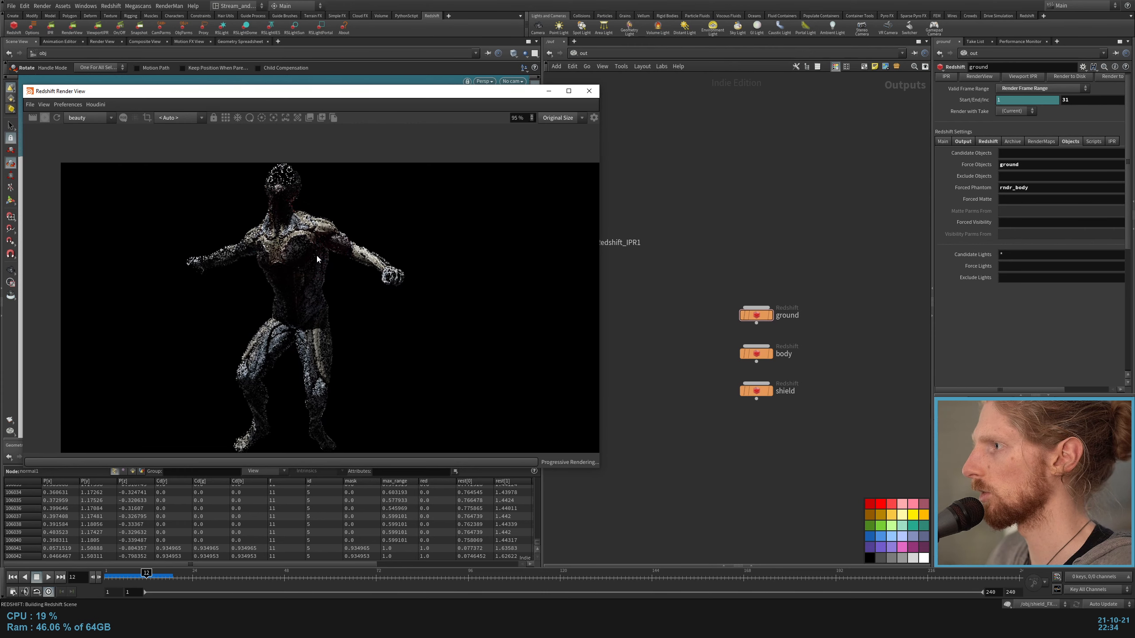
scroll(303, 197, up, 4)
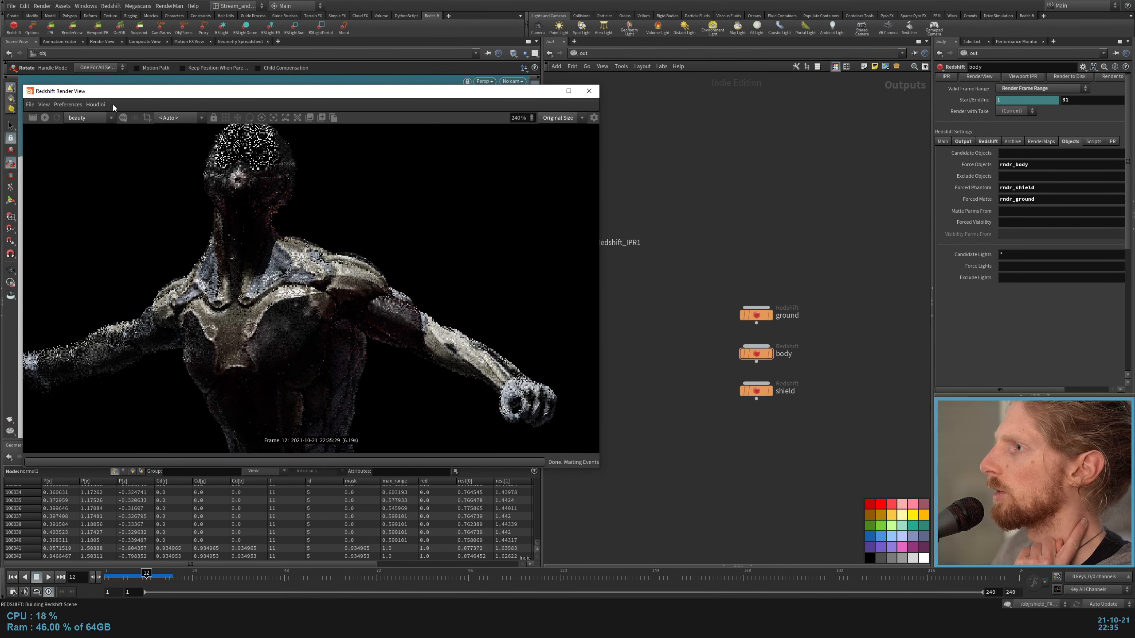
Step: Render the shield ROP in the Redshift Render View and examine the result against the ROP's object settings
click(95, 105)
mouse_move(134, 116)
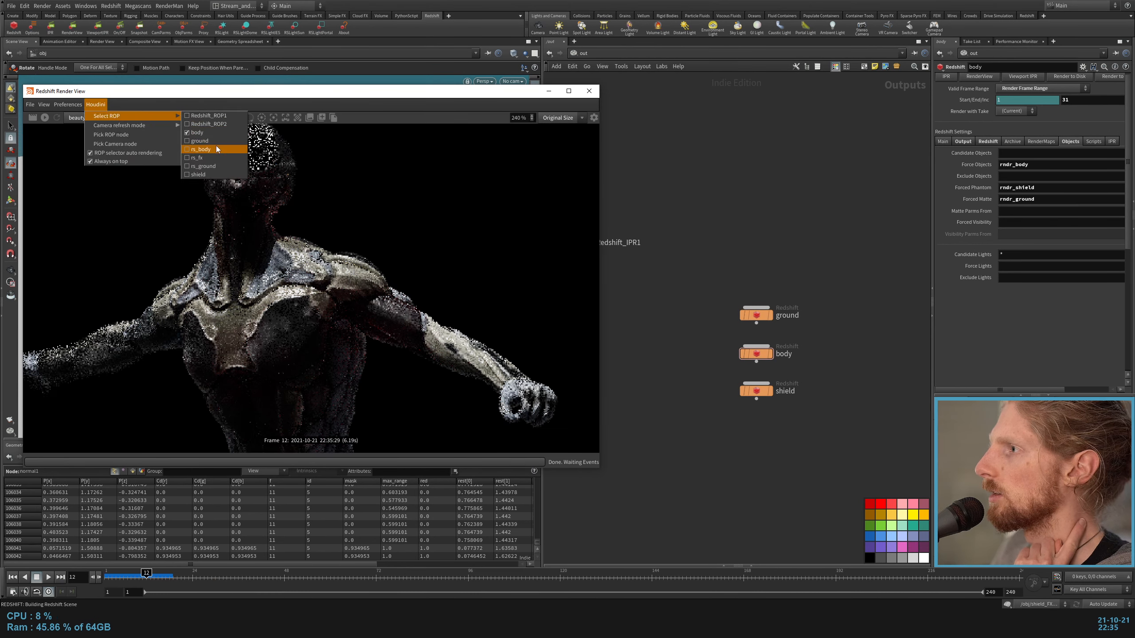
click(202, 174)
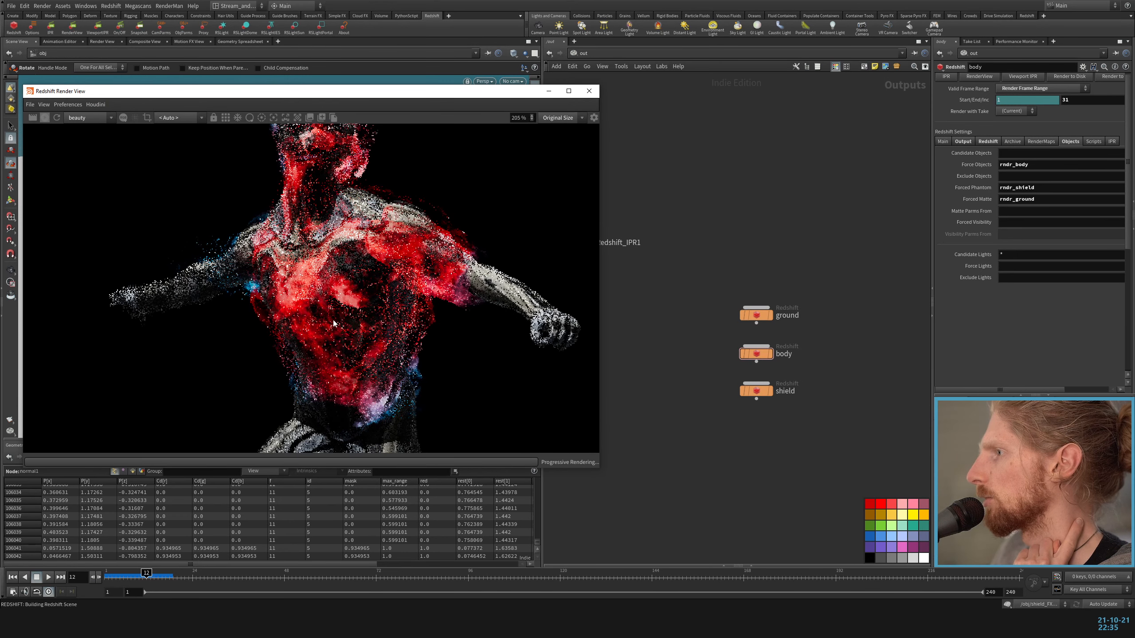
scroll(376, 297, down, 3)
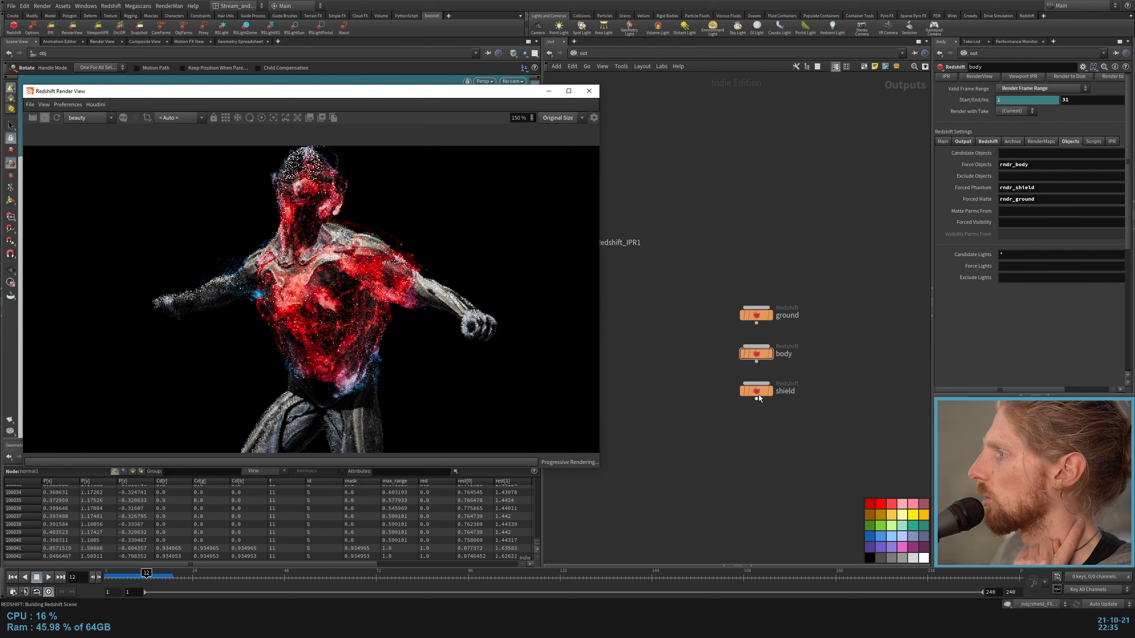
click(758, 391)
key(Return)
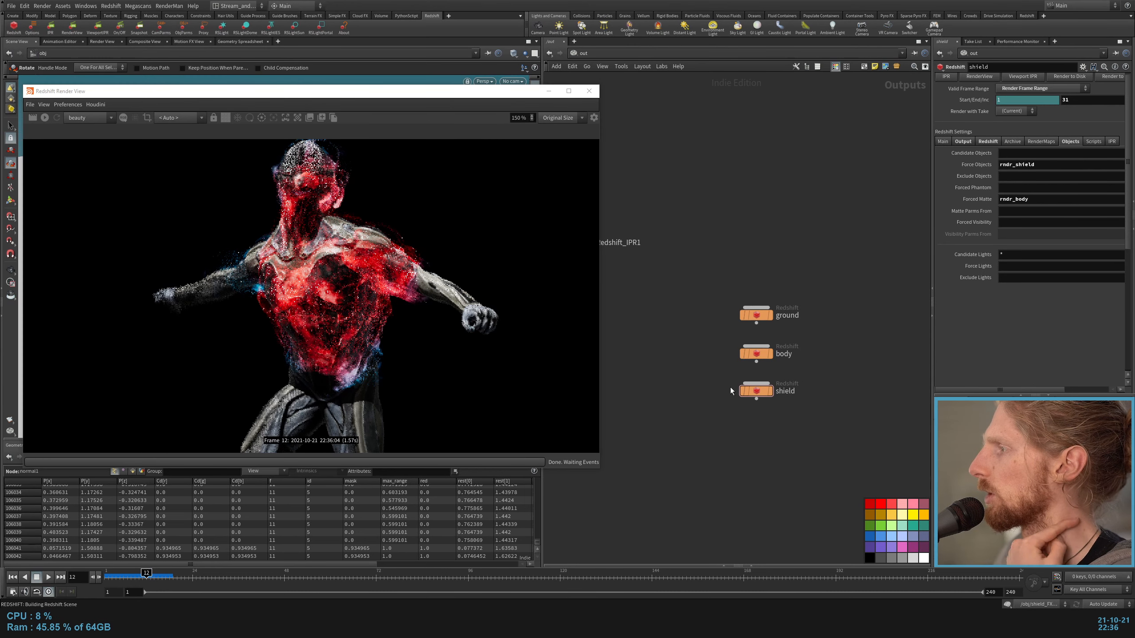
click(844, 448)
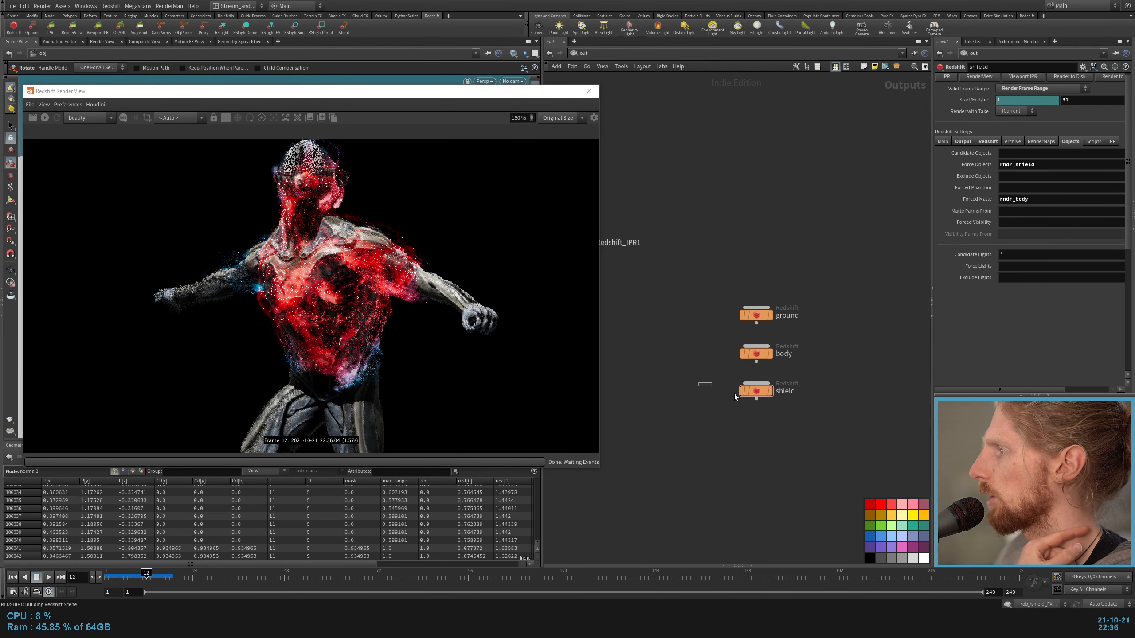
Step: Minimize the Redshift Render View and open the obj network at the rndr_body object
click(549, 91)
click(578, 53)
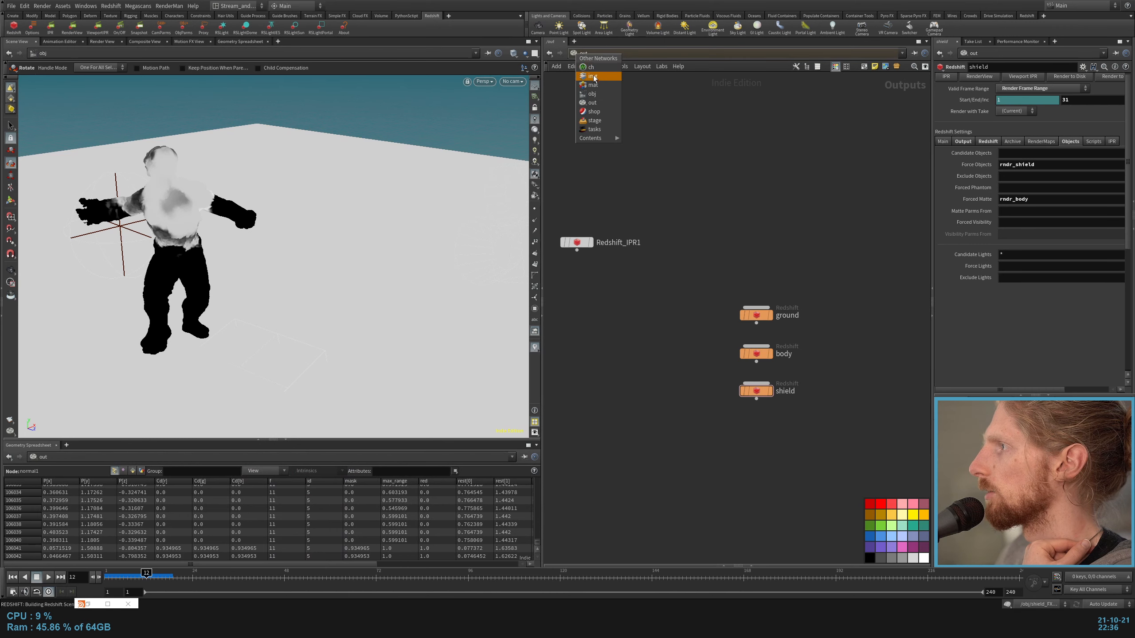
click(593, 76)
scroll(706, 311, up, 1)
drag(664, 312, 761, 251)
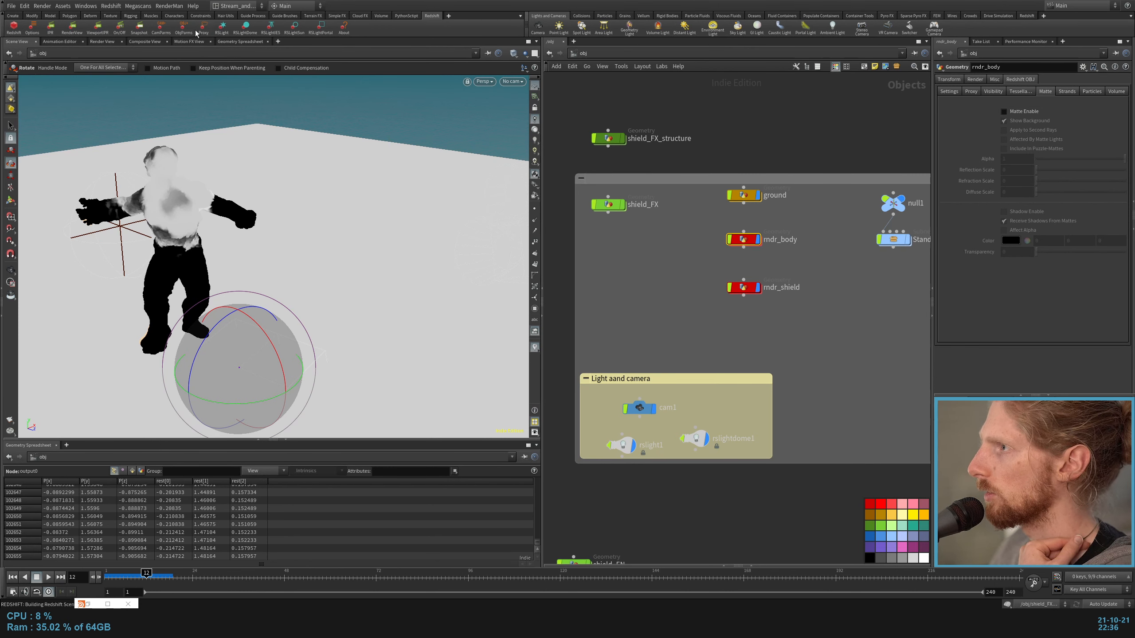
Step: Create a new take and name it shield
click(1079, 5)
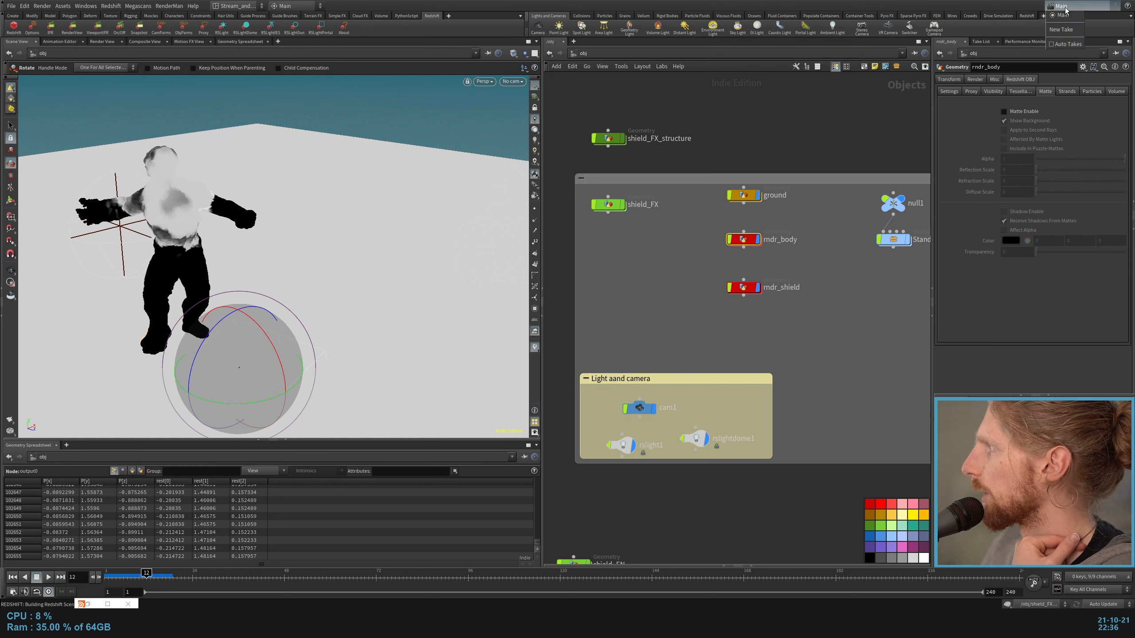
click(1065, 30)
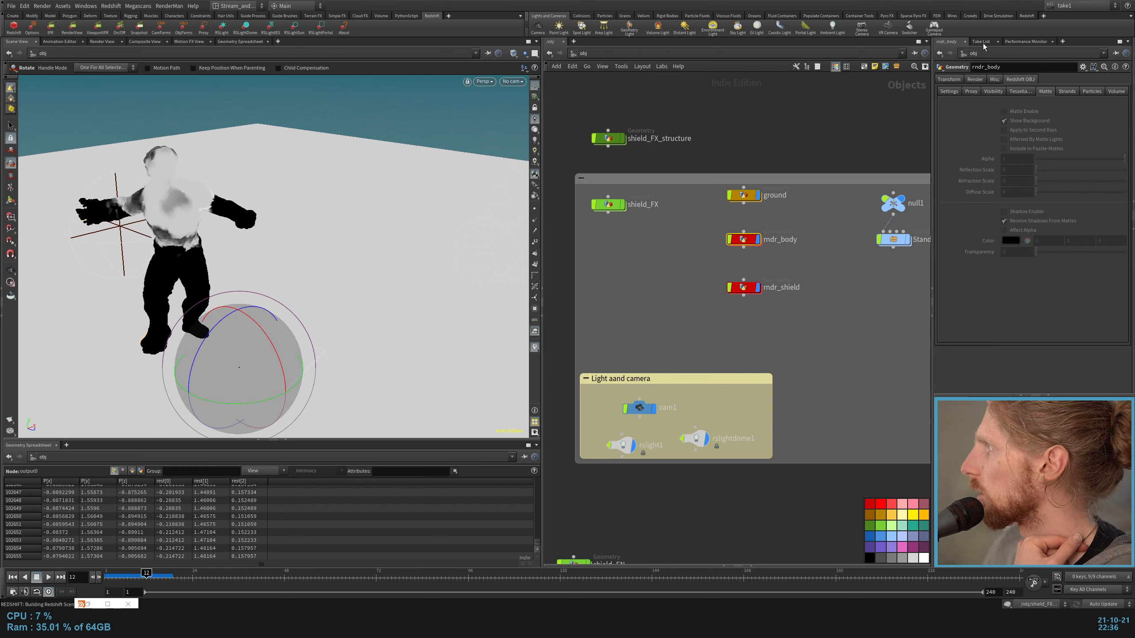
click(982, 42)
double_click(963, 71)
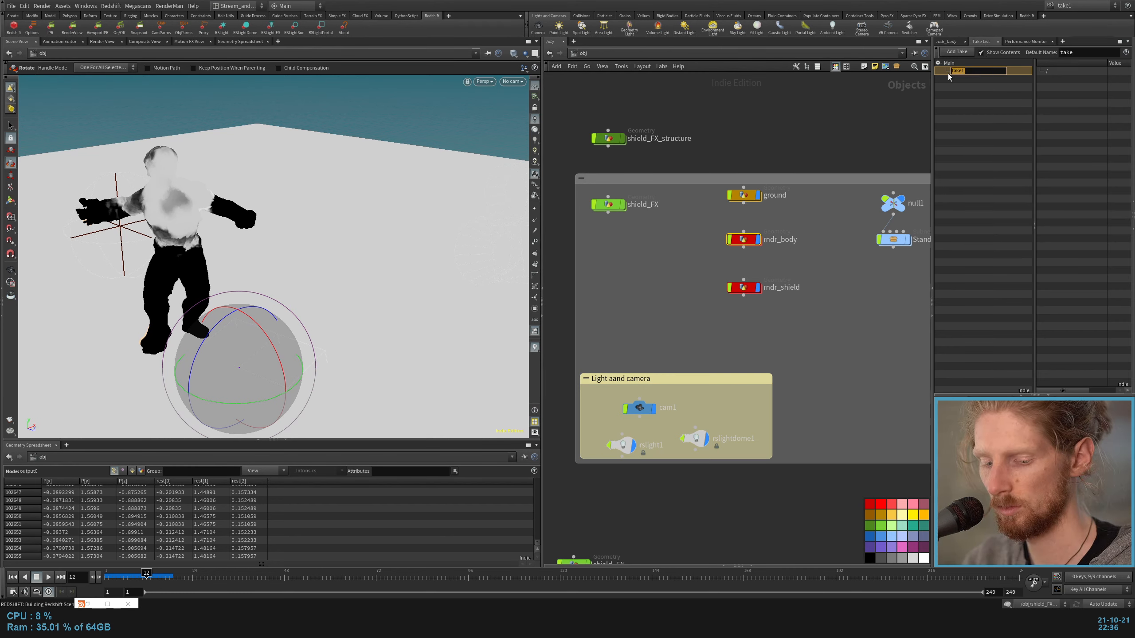
text(shield)
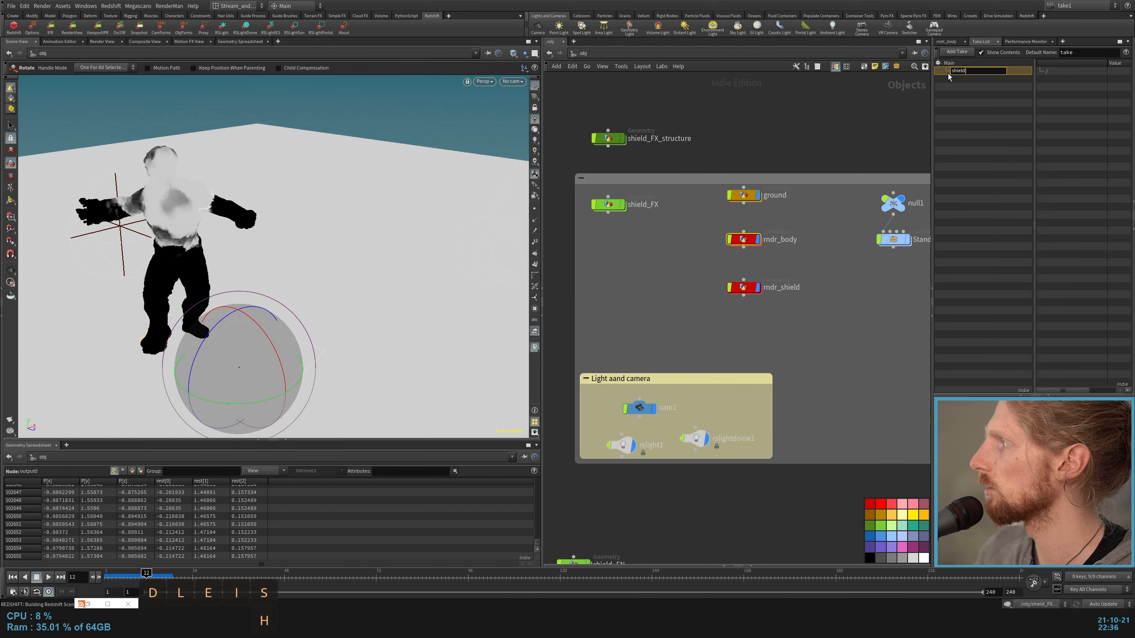
key(Return)
Step: With Auto Takes on, enable Matte for rndr_body in the shield take and set its matte Alpha to 0
click(946, 42)
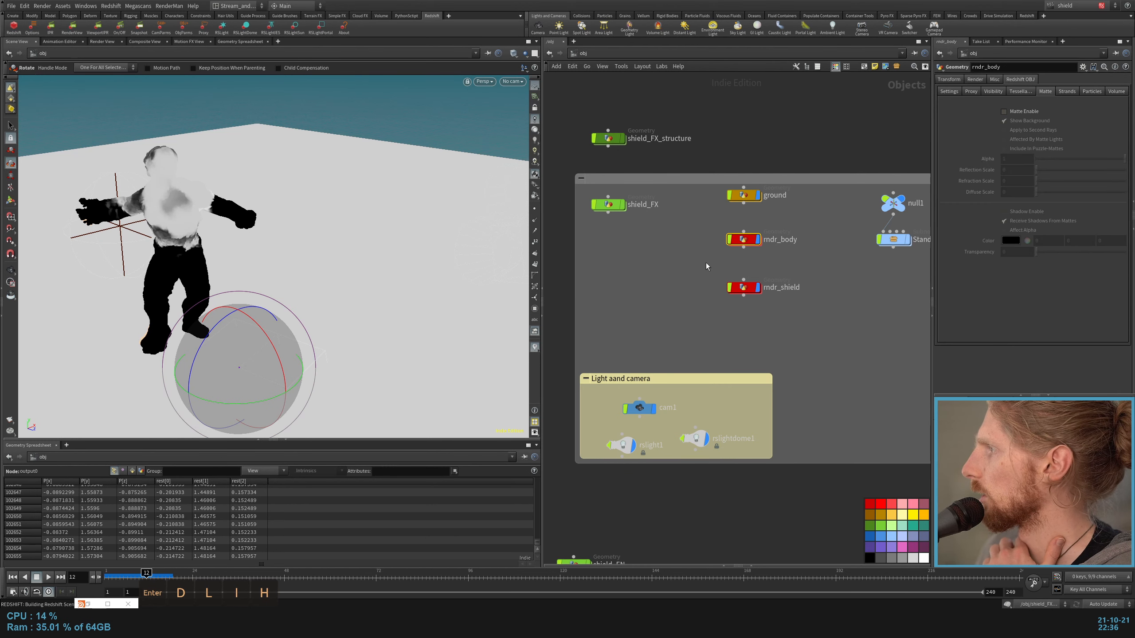
click(1011, 112)
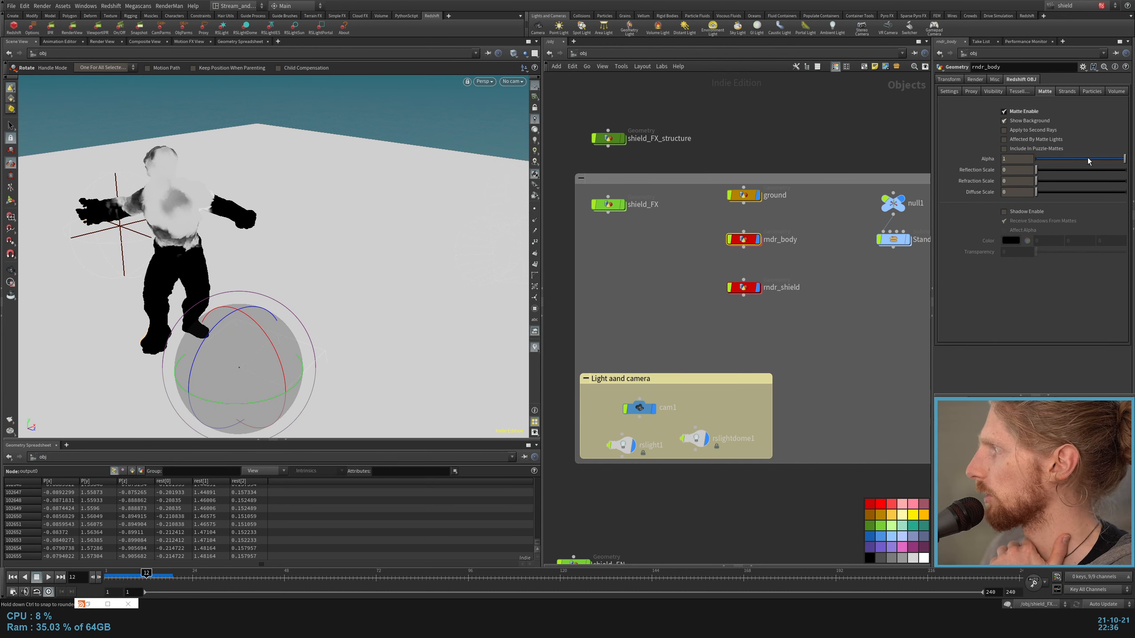
drag(1088, 161, 1009, 162)
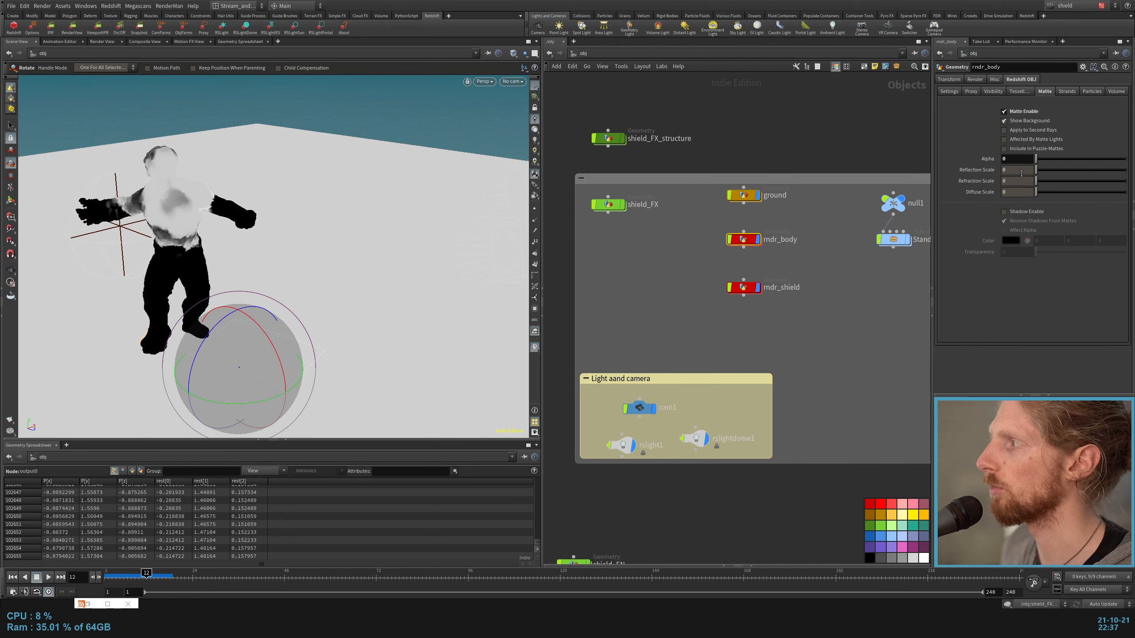
click(778, 211)
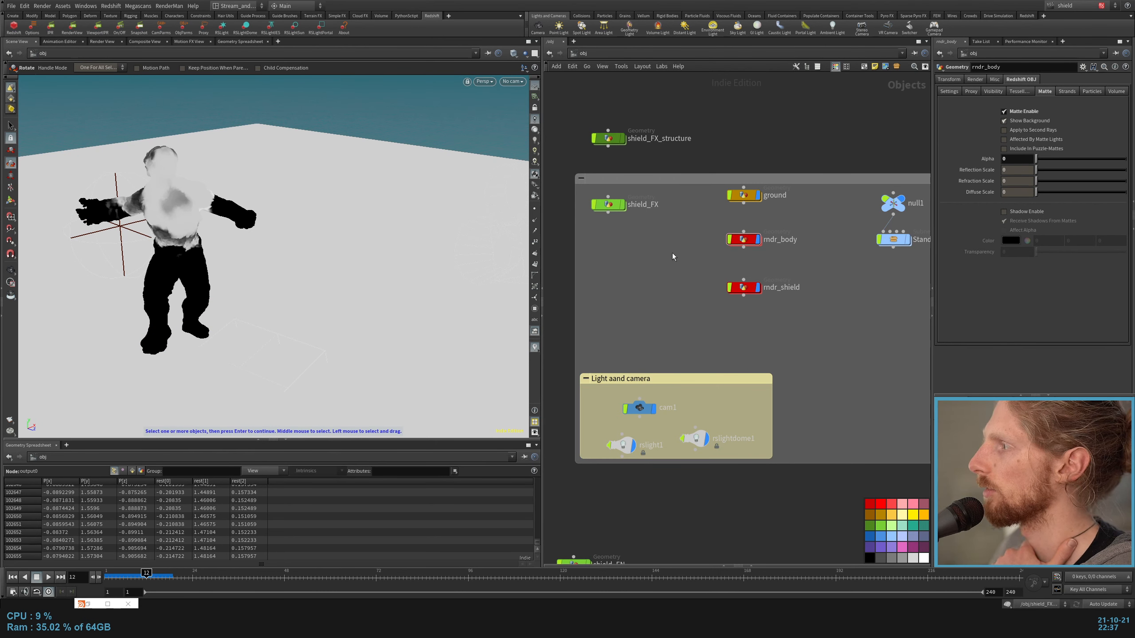
Step: Switch back to the Main take and set the shield ROP in the out network to render with the shield take
click(1070, 5)
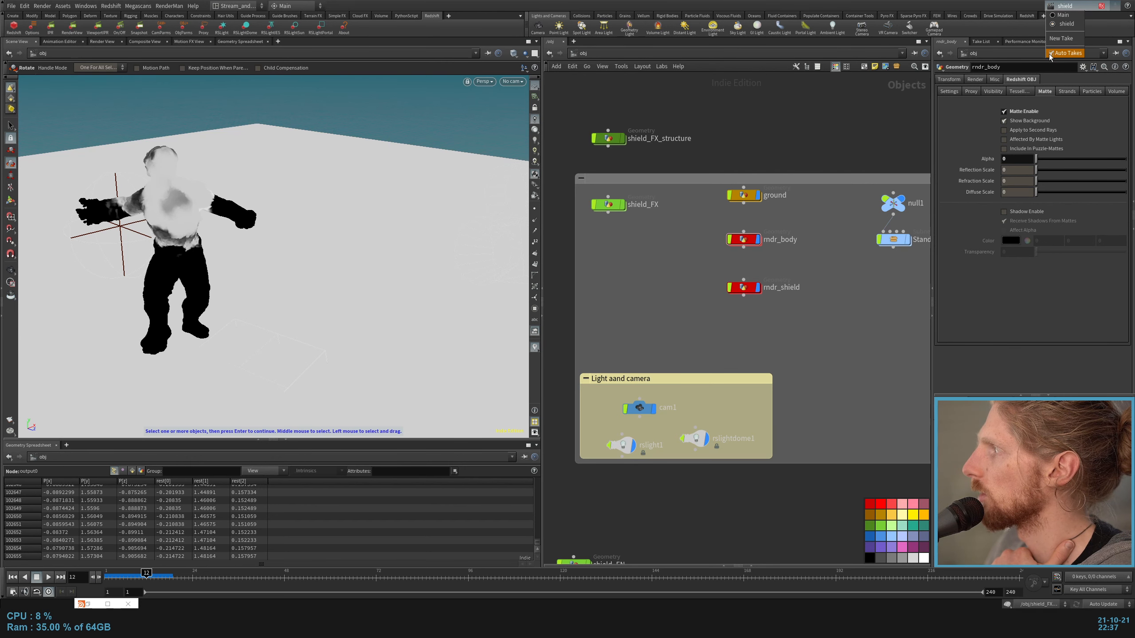
click(1063, 15)
click(583, 53)
click(613, 97)
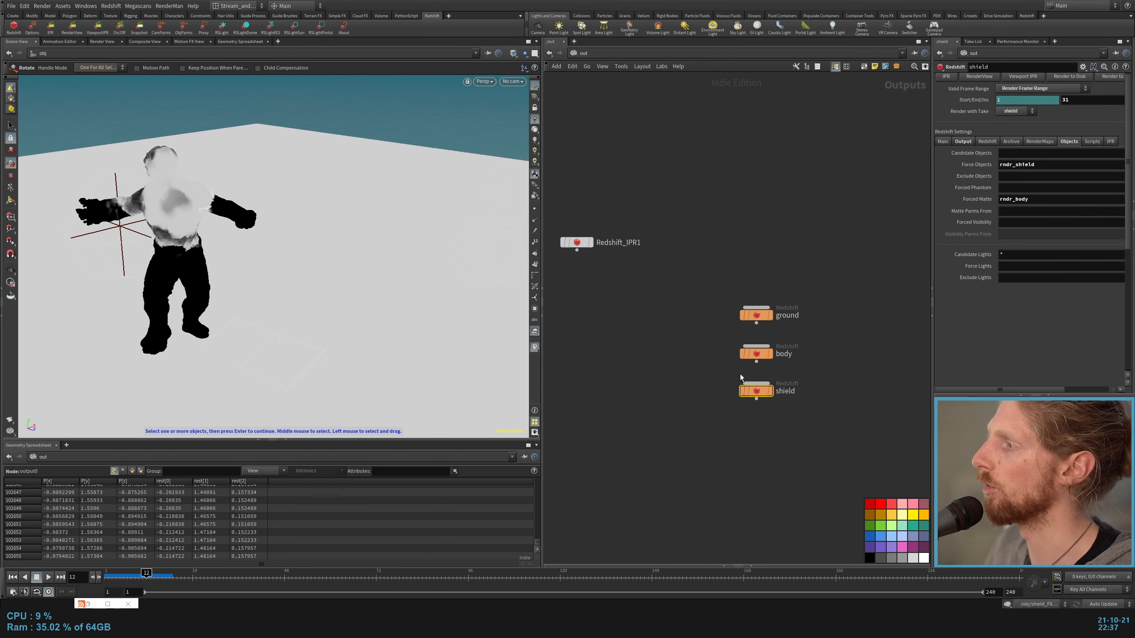
drag(844, 418, 805, 401)
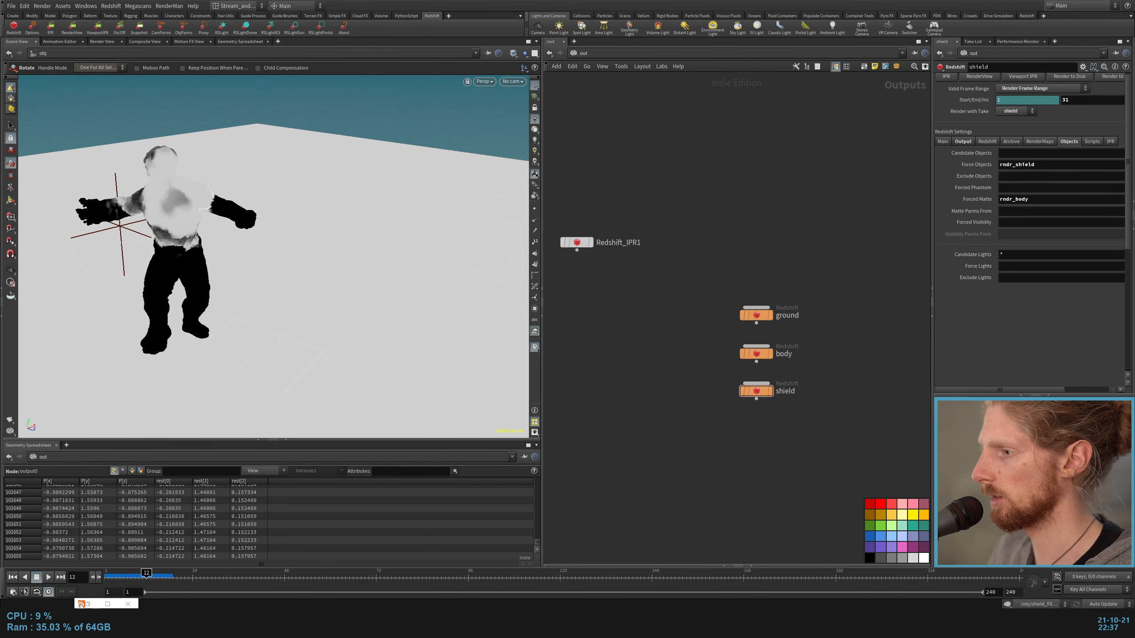
Step: Restore the Redshift Render View and display the Alpha channel of the shield render
click(88, 604)
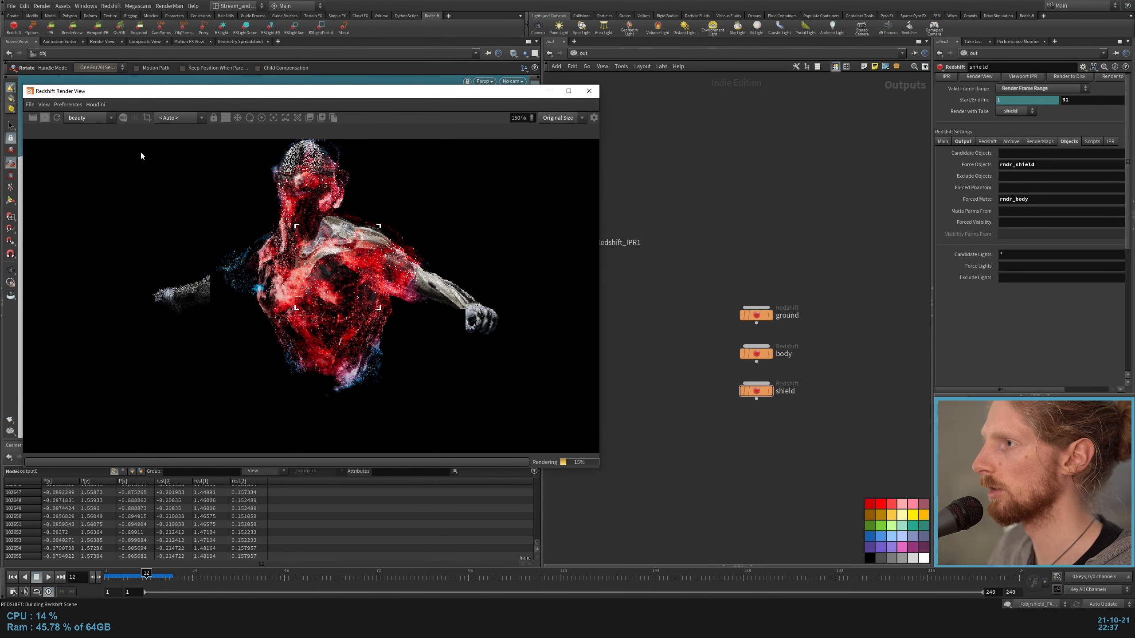
click(122, 117)
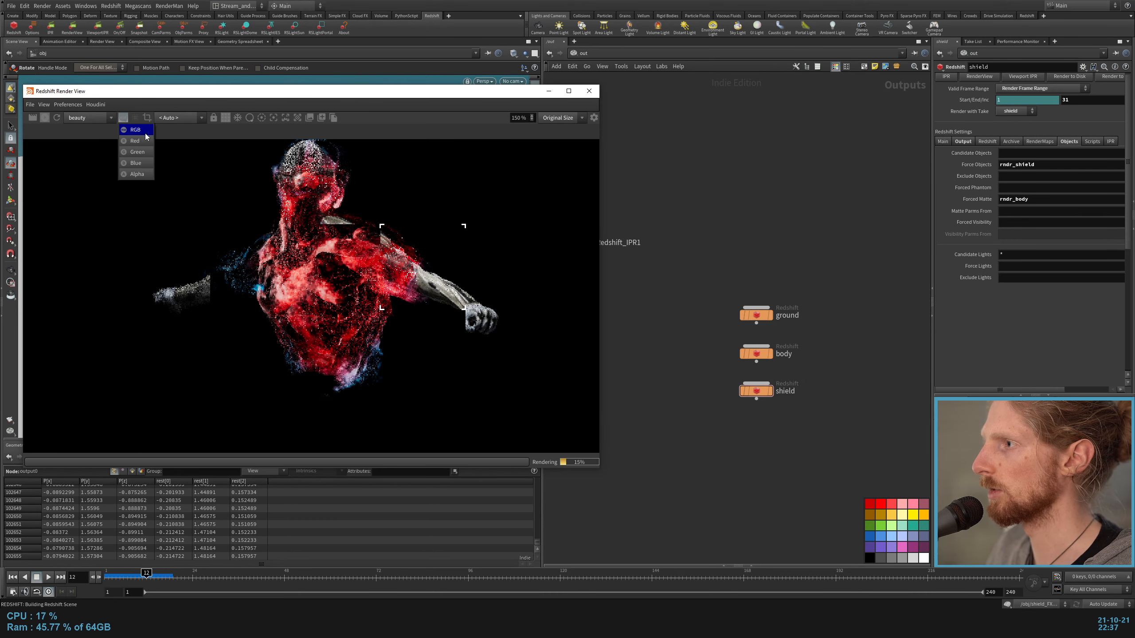
click(136, 173)
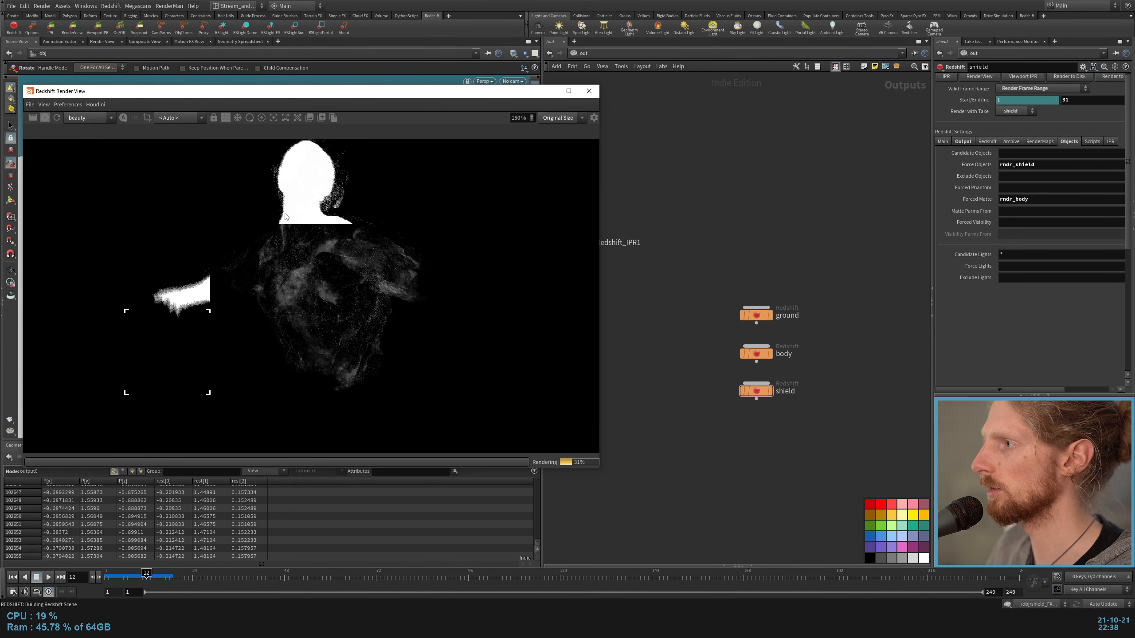
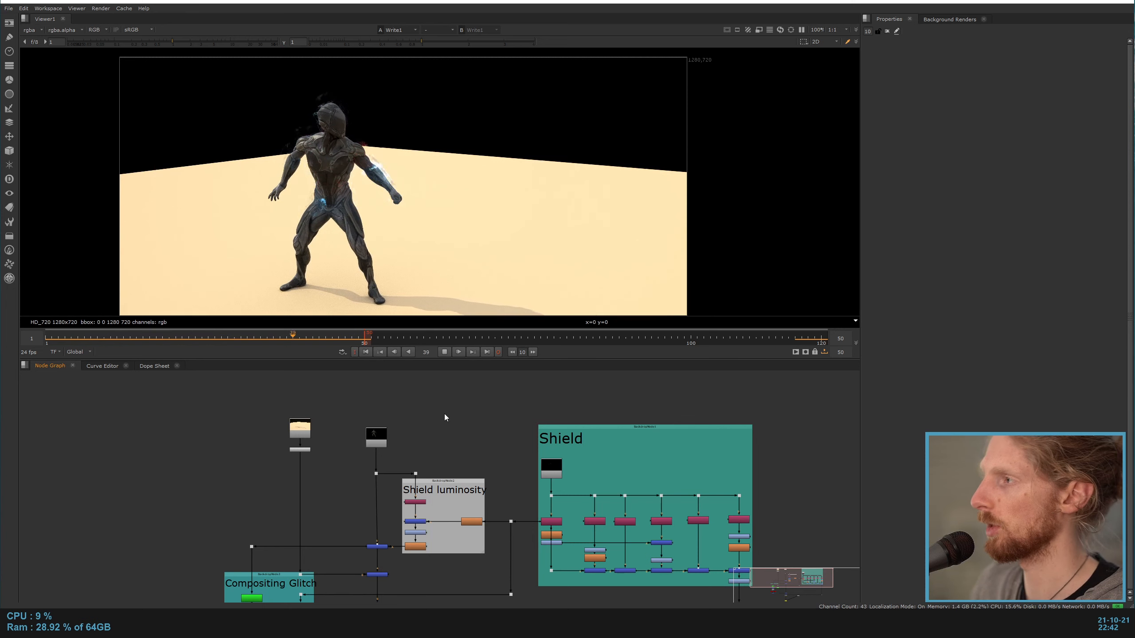
Step: View the body render at frame 17, checking its reflection layer before returning the viewer to rgba
key(1)
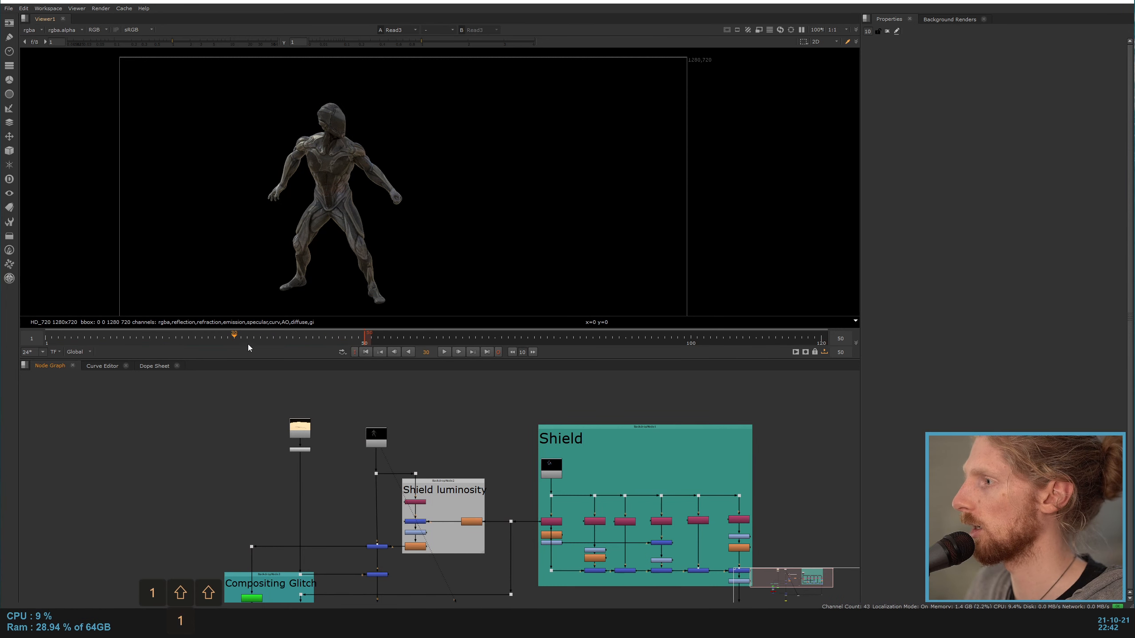
drag(242, 342, 150, 340)
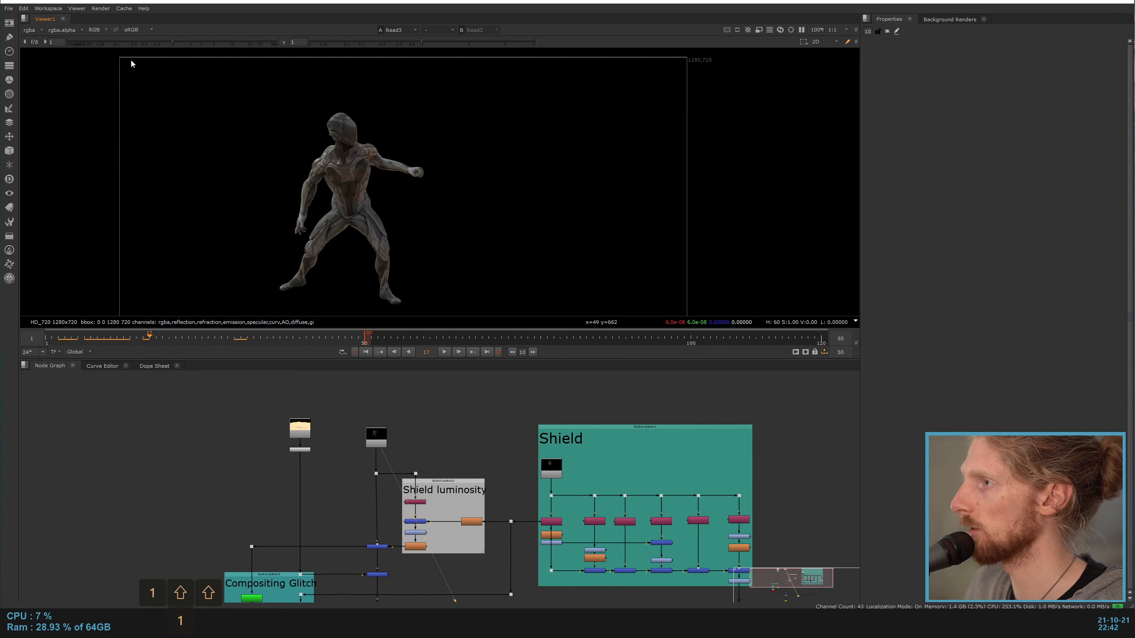
click(34, 30)
click(45, 123)
click(39, 30)
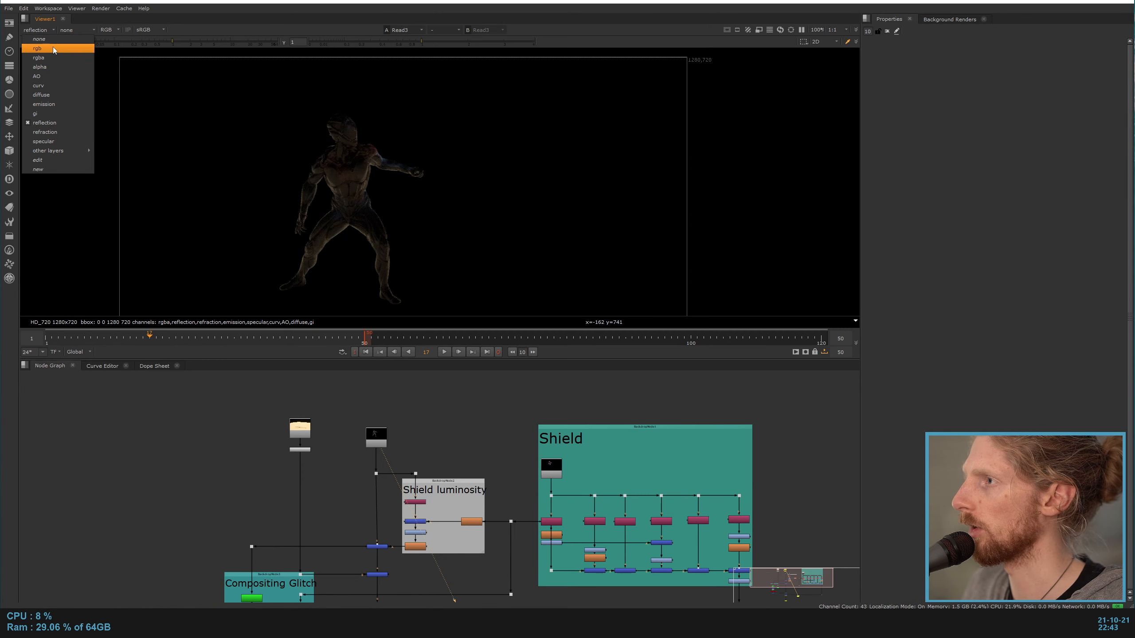
click(38, 58)
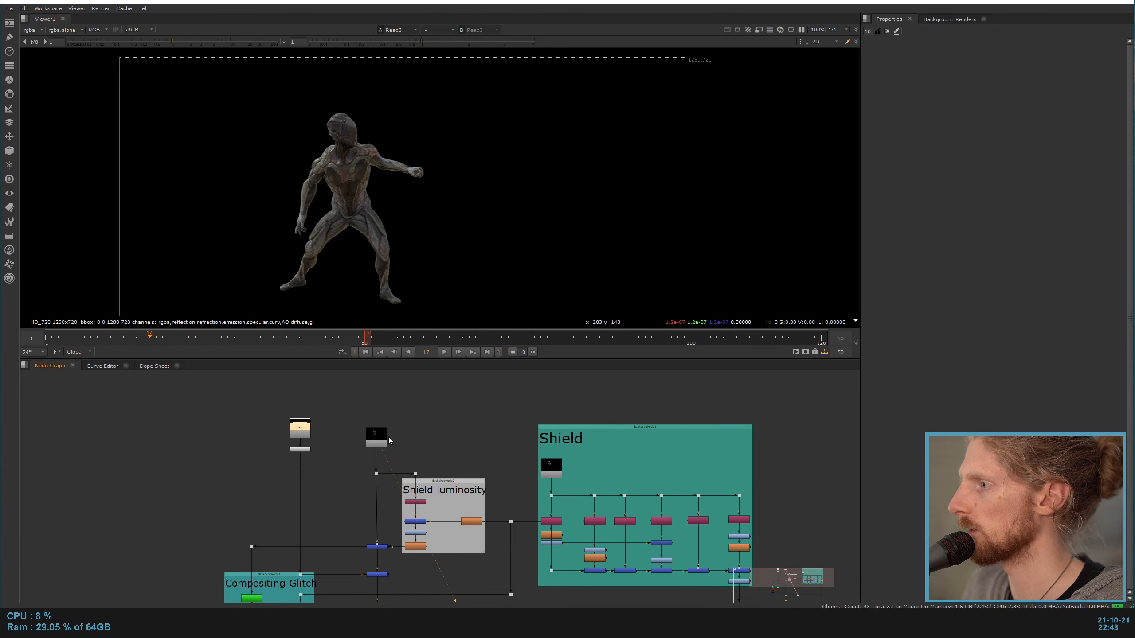
Step: View the ground render and examine the body's shadow on it up close
click(305, 429)
key(1)
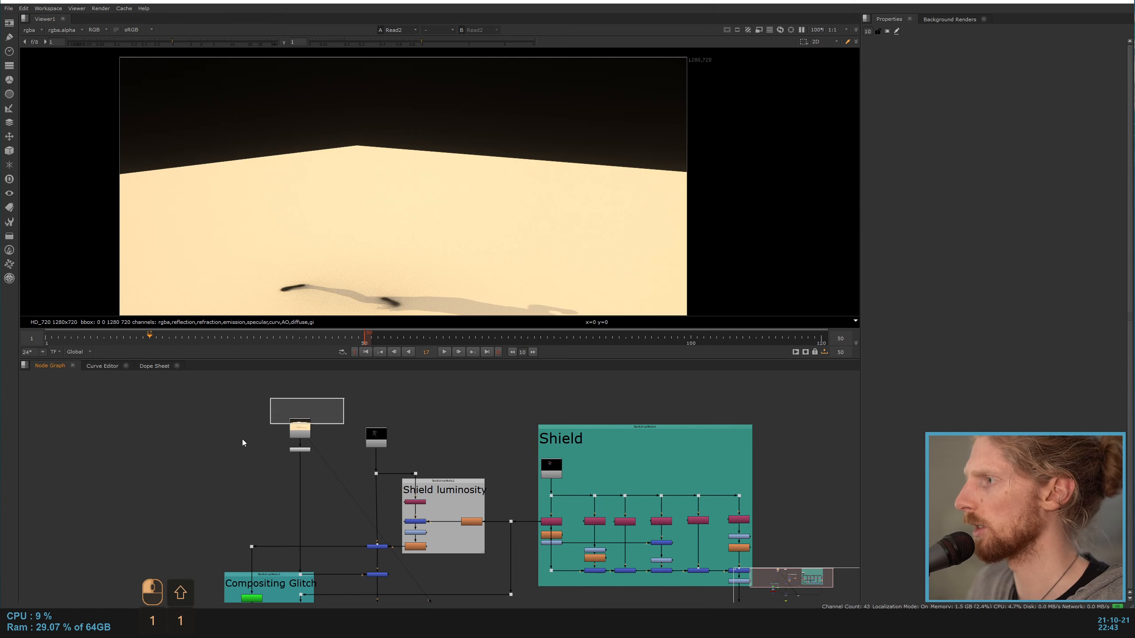
scroll(298, 185, down, 1)
middle_drag(336, 256, 335, 183)
scroll(335, 184, up, 3)
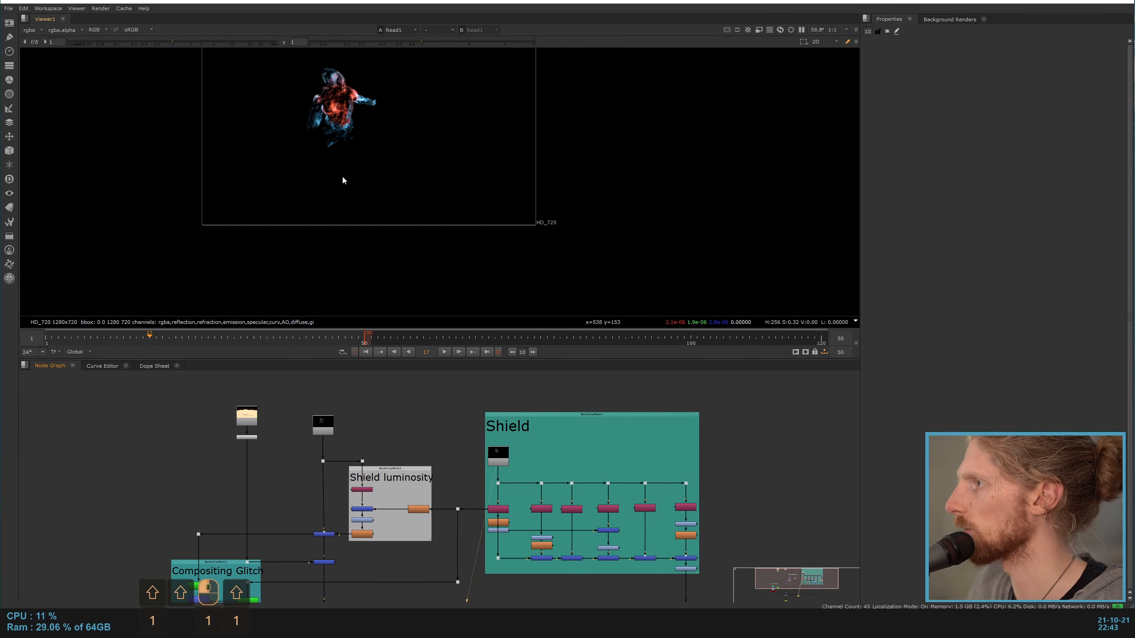
scroll(322, 171, up, 3)
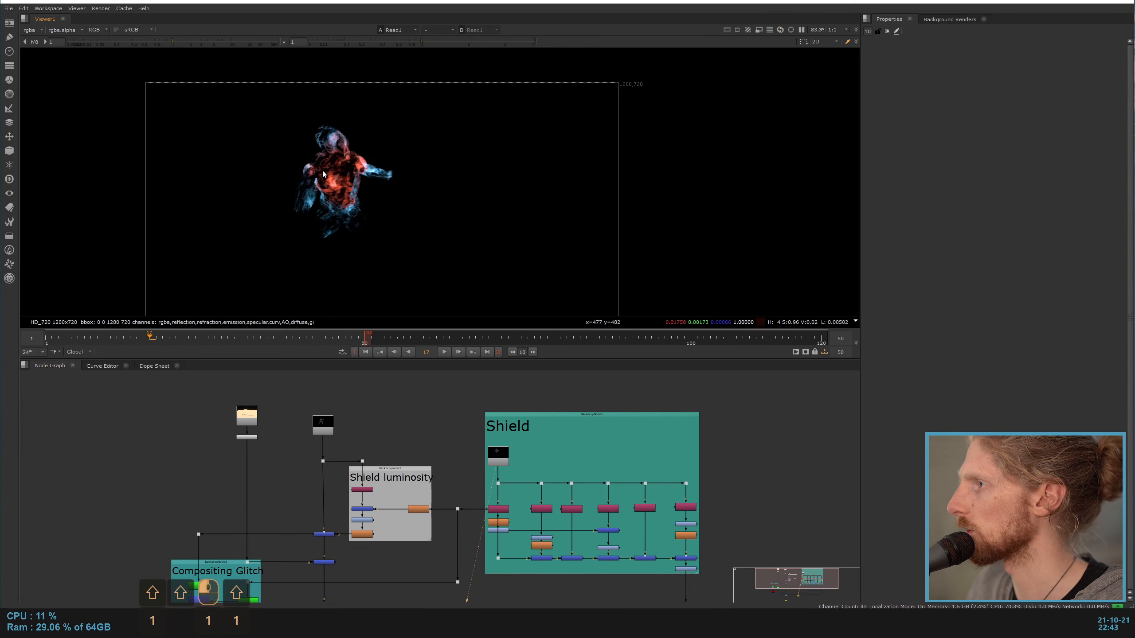
Step: View the shield render and inspect the input layer of Shuffle2 in its branch, keeping it on emission
click(30, 30)
click(34, 33)
middle_drag(439, 464, 293, 448)
scroll(448, 461, up, 3)
middle_drag(414, 439, 354, 389)
scroll(261, 440, up, 1)
double_click(223, 469)
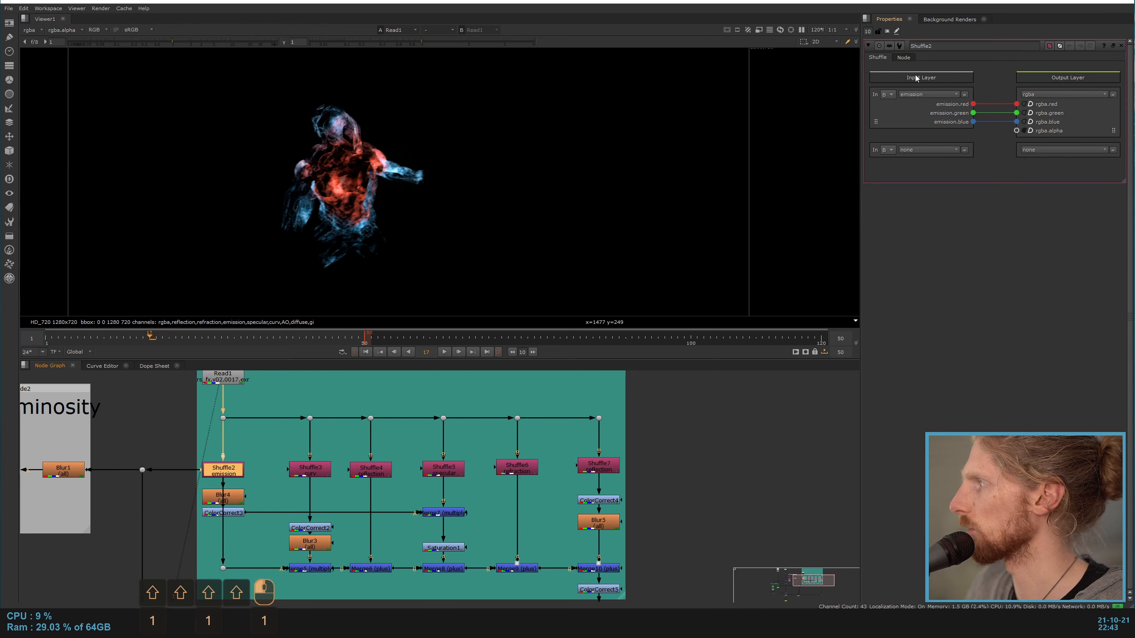
click(927, 95)
click(951, 137)
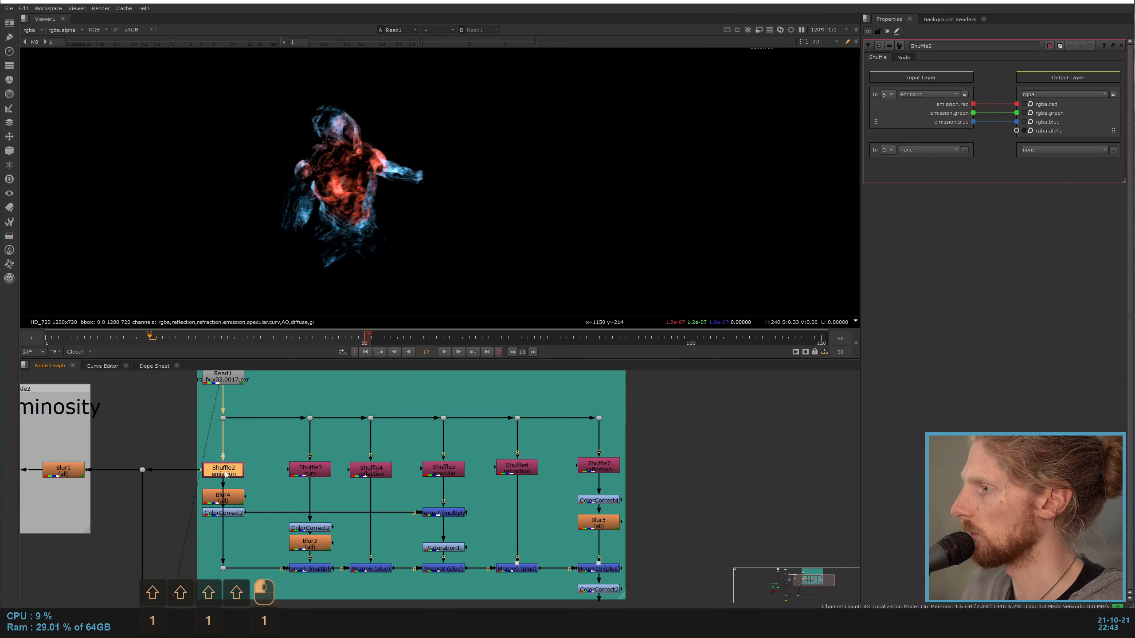
Step: View the outputs of the emission, curv and first reflection shuffles in the Shield branch one after another
key(1)
click(281, 474)
shift+click(313, 471)
key(shift+1)
shift+click(313, 470)
shift+click(385, 473)
key(shift+1)
shift+click(384, 473)
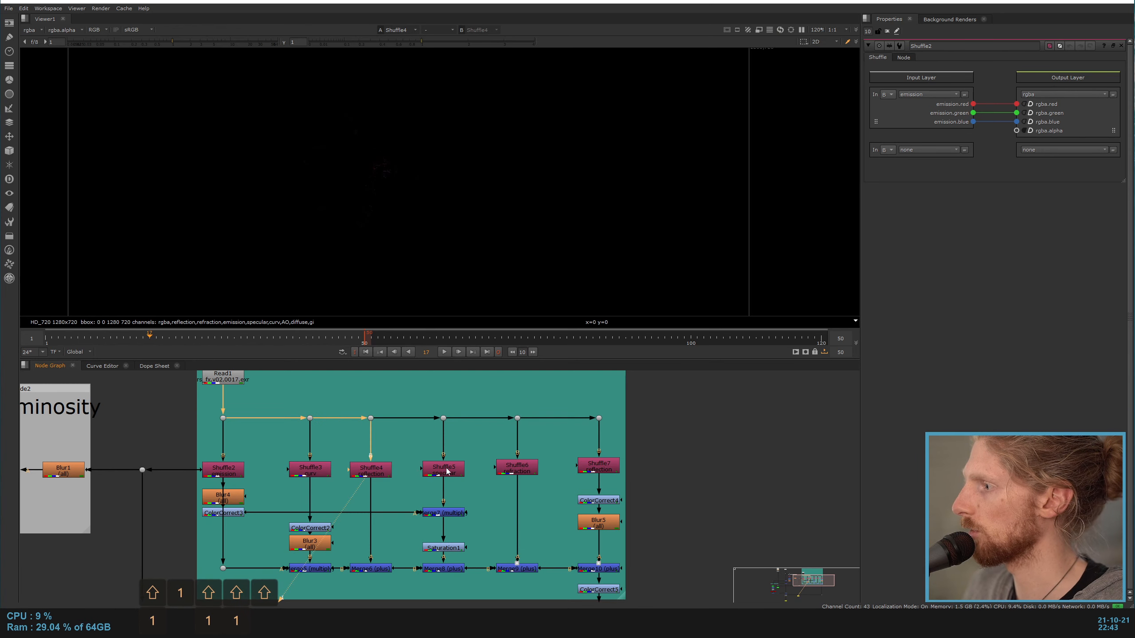
Step: Raise the viewer gain to examine the faint reflection pass from Shuffle4, and reset the gain
scroll(392, 181, down, 4)
scroll(391, 179, down, 1)
scroll(390, 173, up, 6)
scroll(391, 173, down, 1)
drag(173, 41, 270, 44)
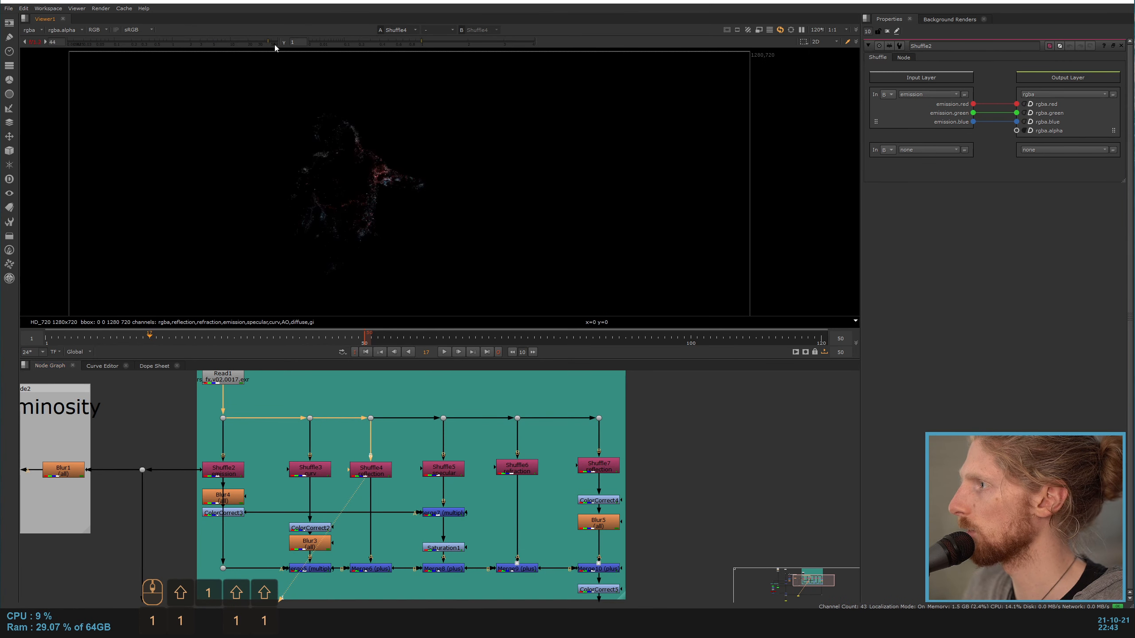
scroll(381, 185, up, 4)
click(35, 42)
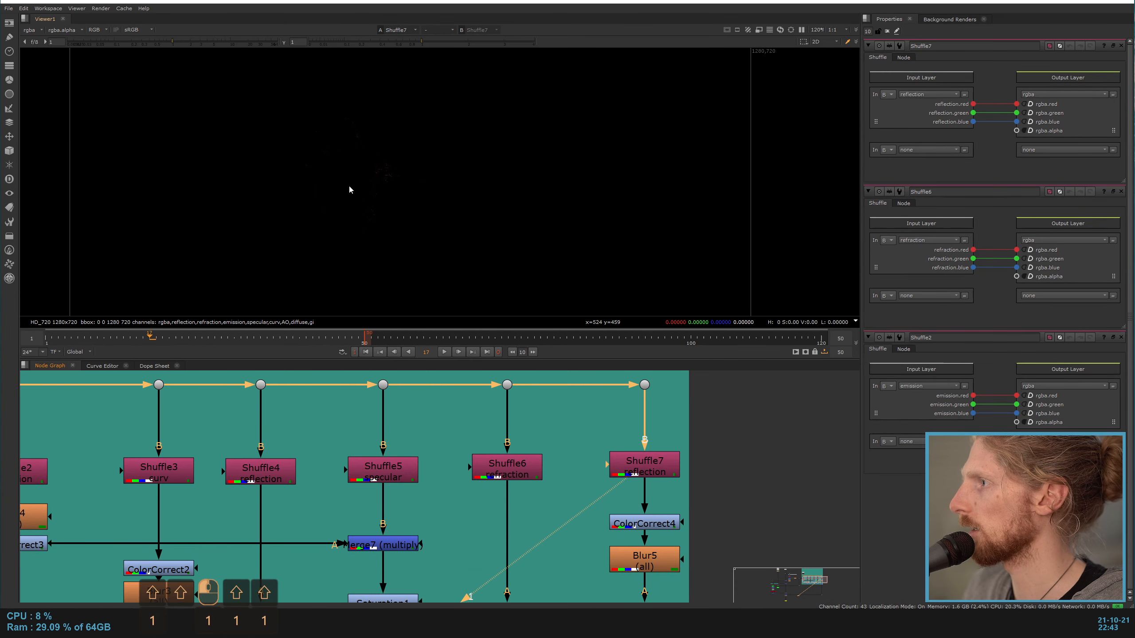
Step: View the reflection pass from Shuffle7 with a raised viewer gain, and reset the gain
scroll(350, 190, up, 1)
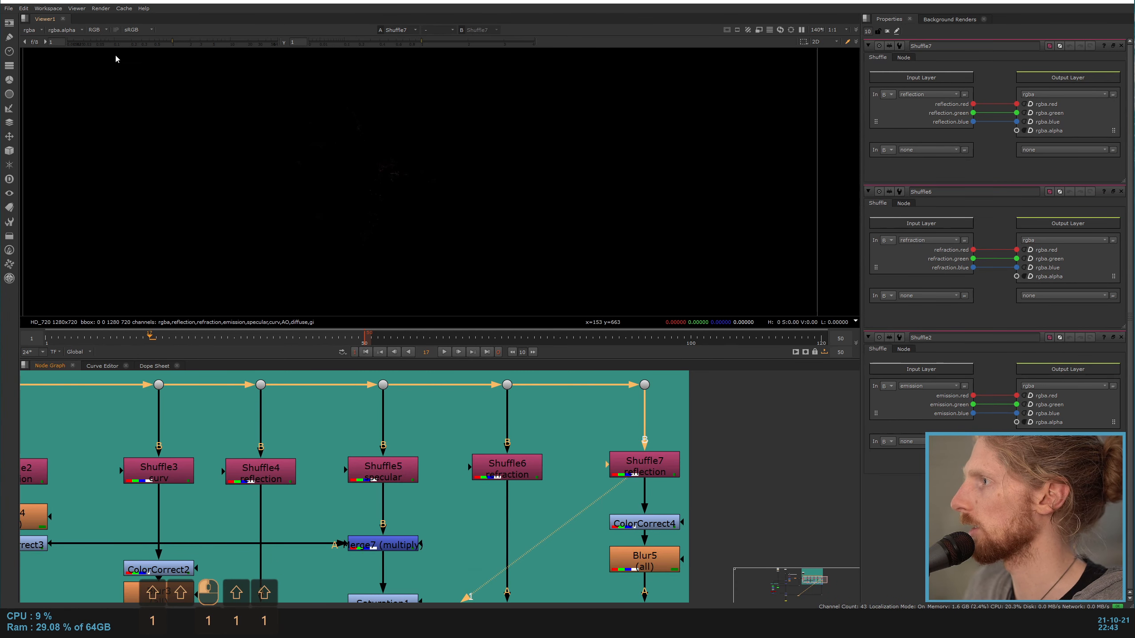
drag(197, 42, 285, 44)
click(44, 41)
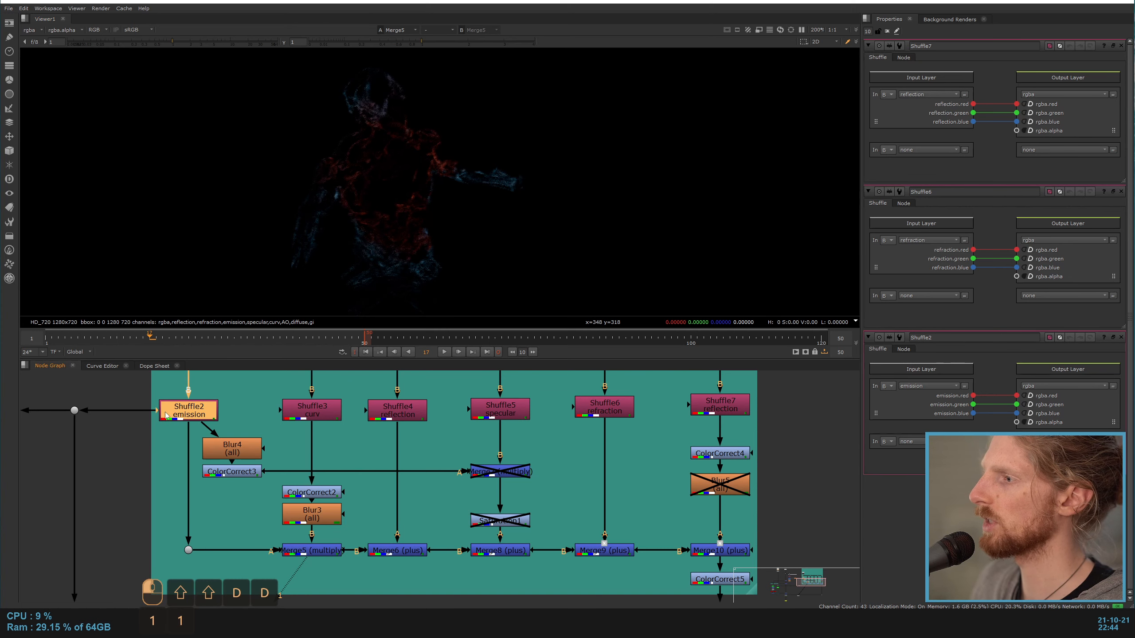
Step: Compare the shield's curv and emission passes with their multiplied result at Merge5
key(1)
click(199, 410)
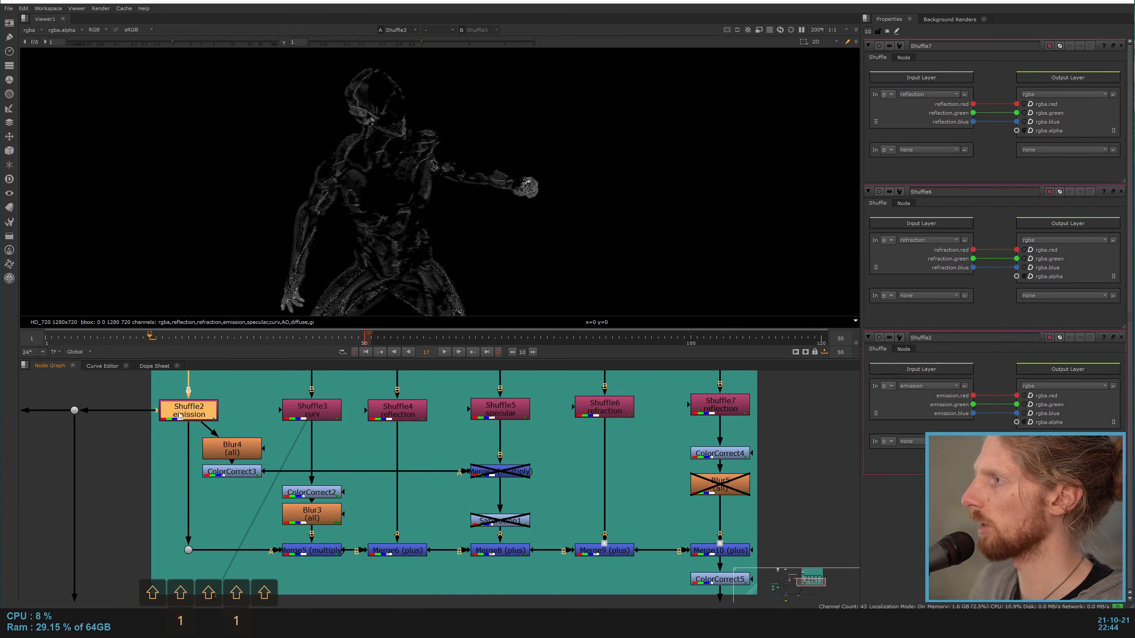
key(shift+1)
click(245, 538)
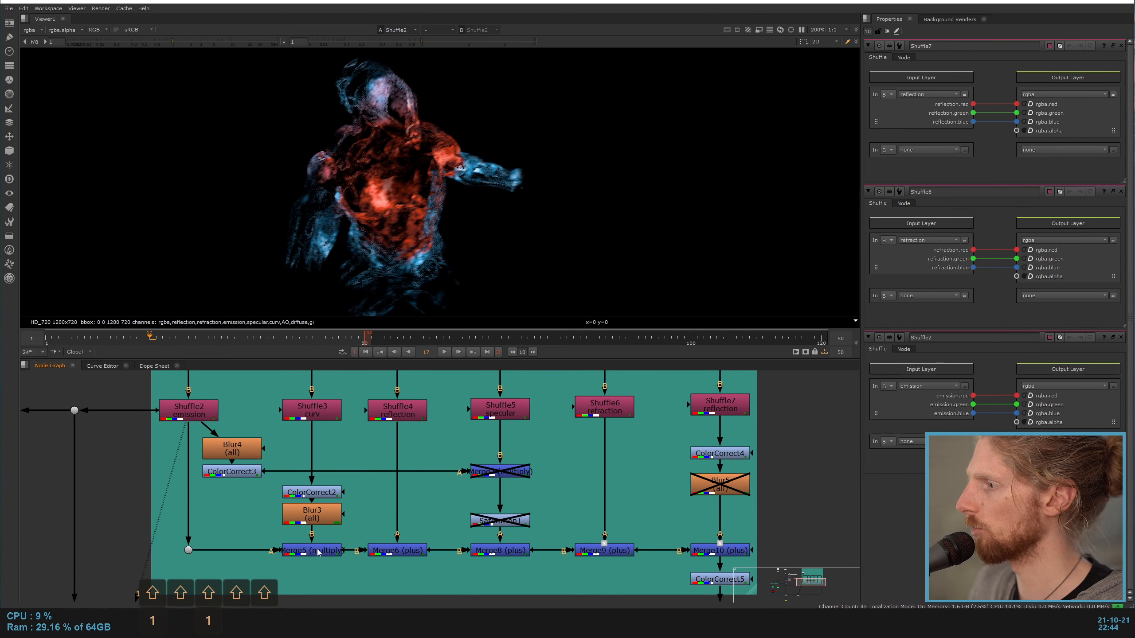
click(308, 550)
key(1)
click(321, 415)
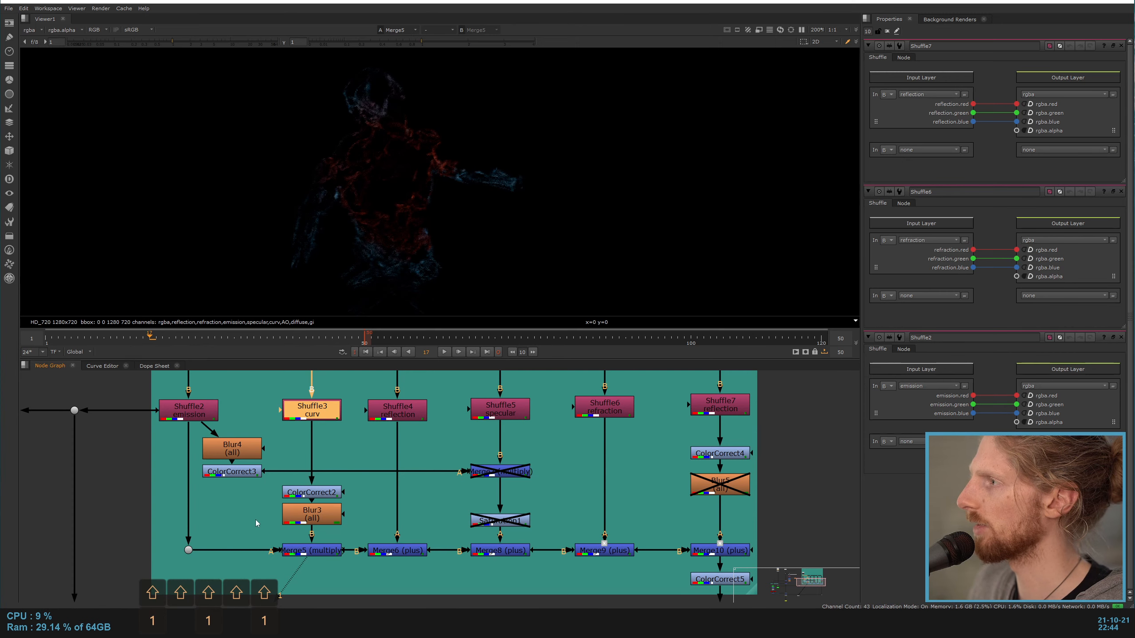
click(222, 519)
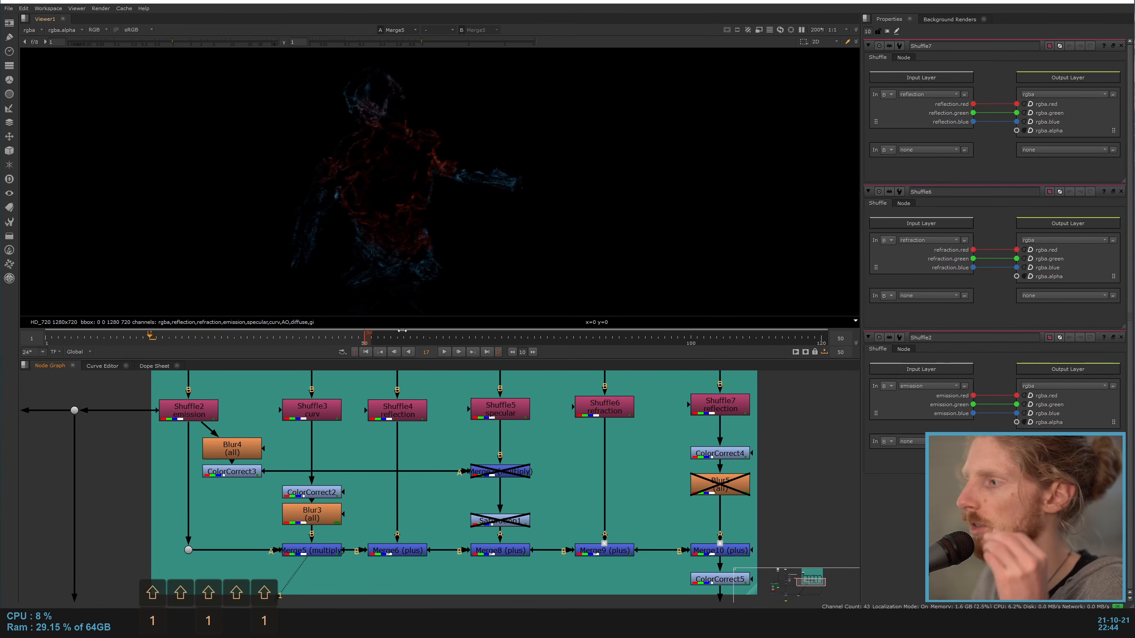
click(313, 552)
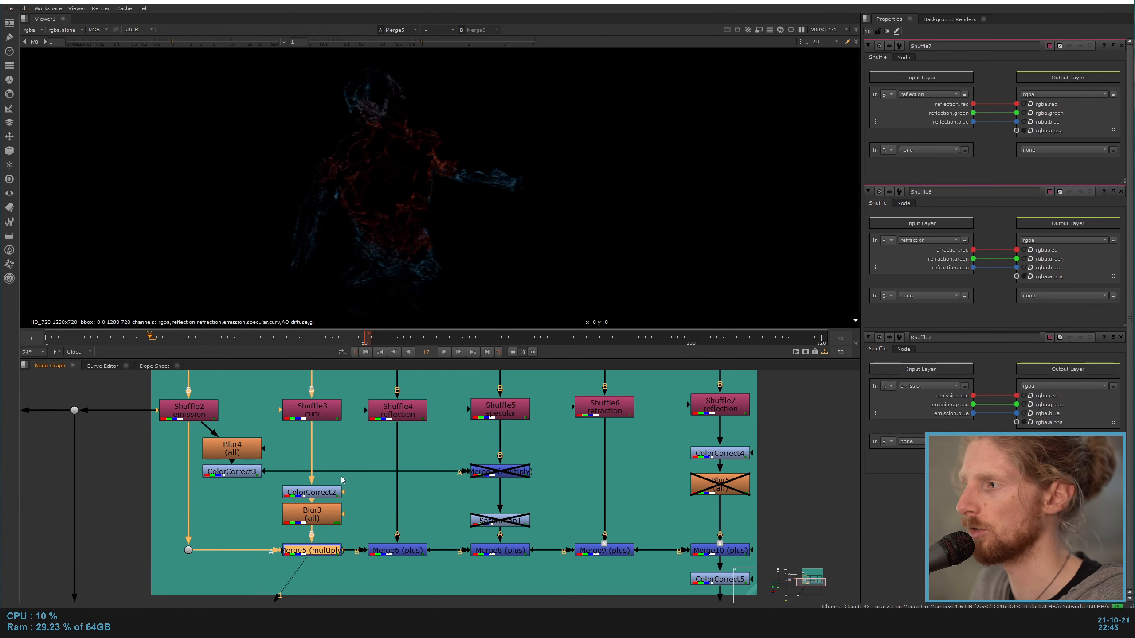
Step: Undo the accidental node edits and temporarily disable ColorCorrect2 and Blur3 in the curv branch for comparison
drag(342, 479, 273, 483)
key(ctrl+z)
key(ctrl+z)
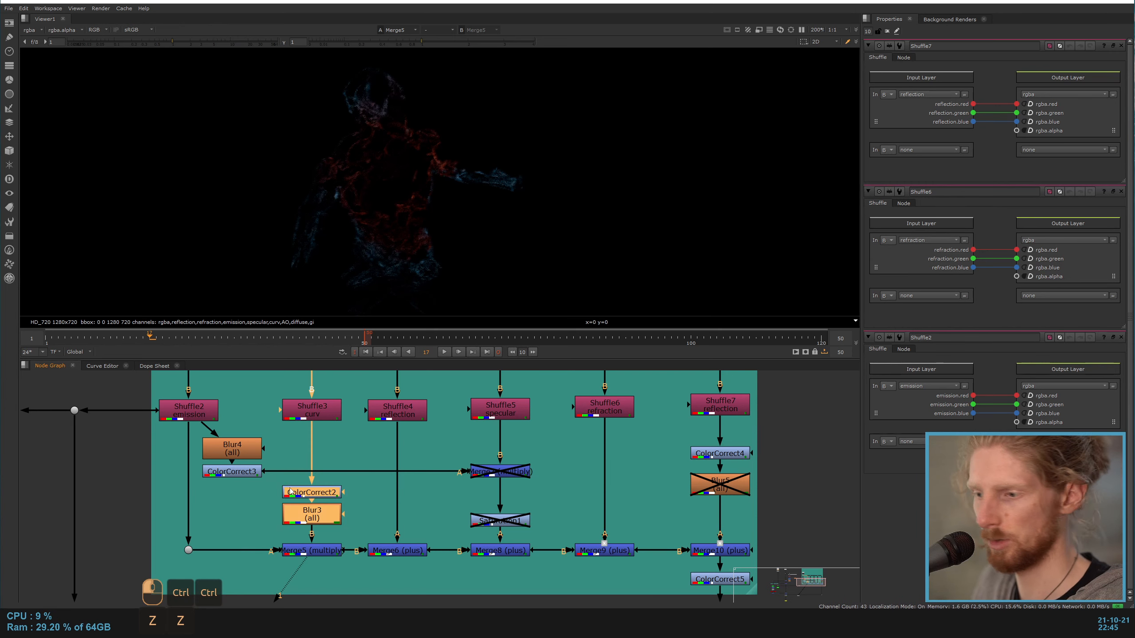
key(d)
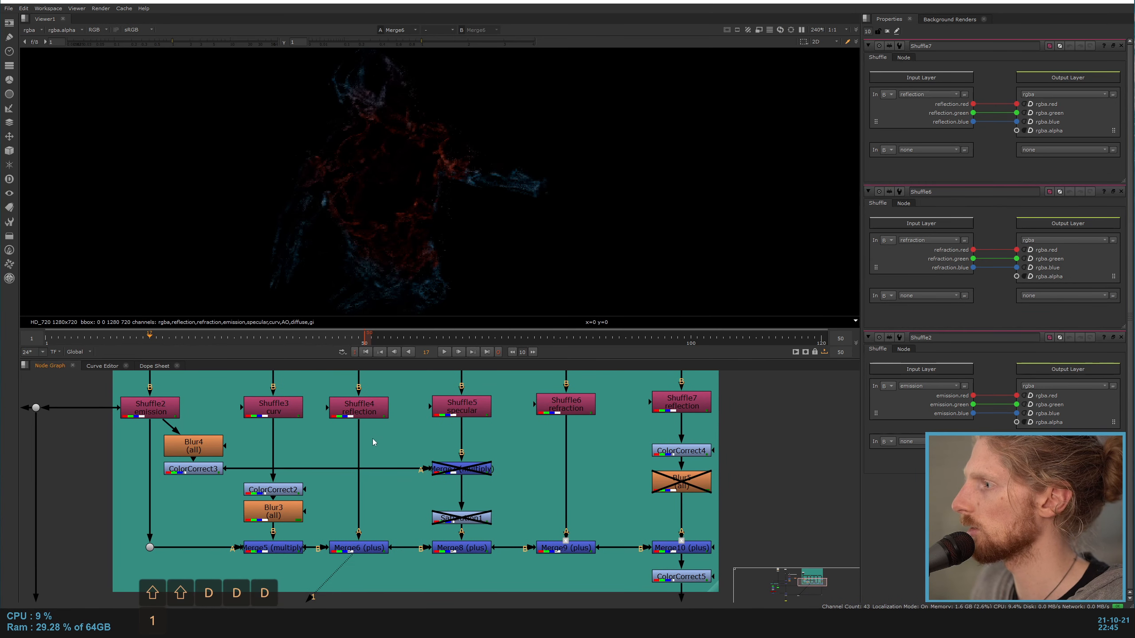
Step: View the reflection pass from Shuffle4 and the combined shield result at Merge8
click(362, 412)
key(shift+1)
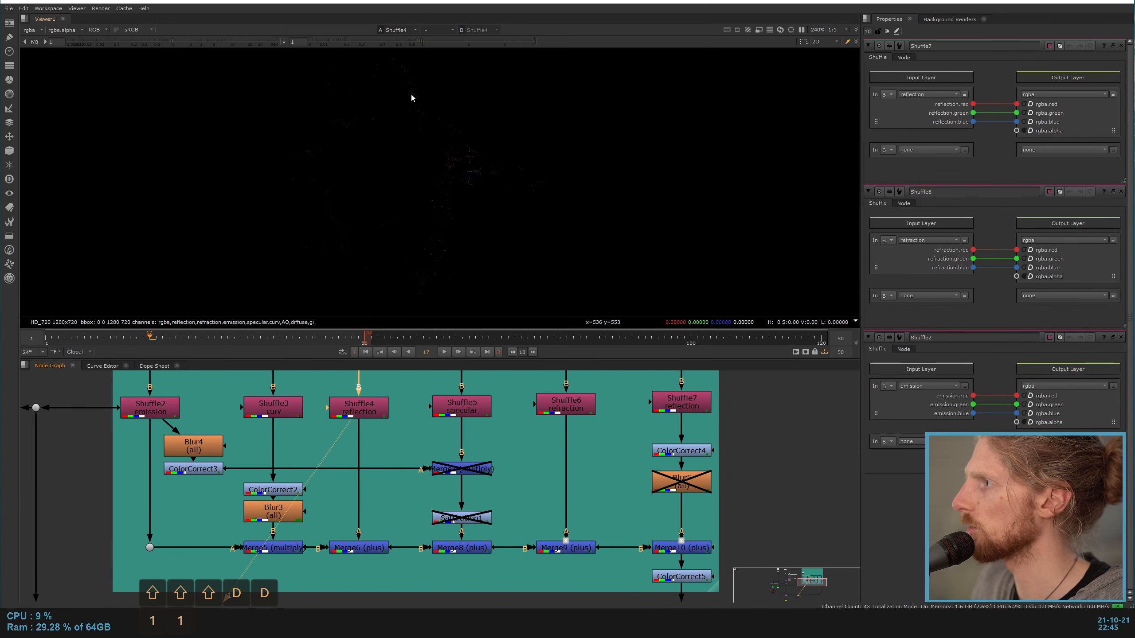
click(462, 549)
key(shift+1)
Step: Enable the Merge7 multiply and Saturation1 nodes in the specular branch
click(510, 475)
click(465, 521)
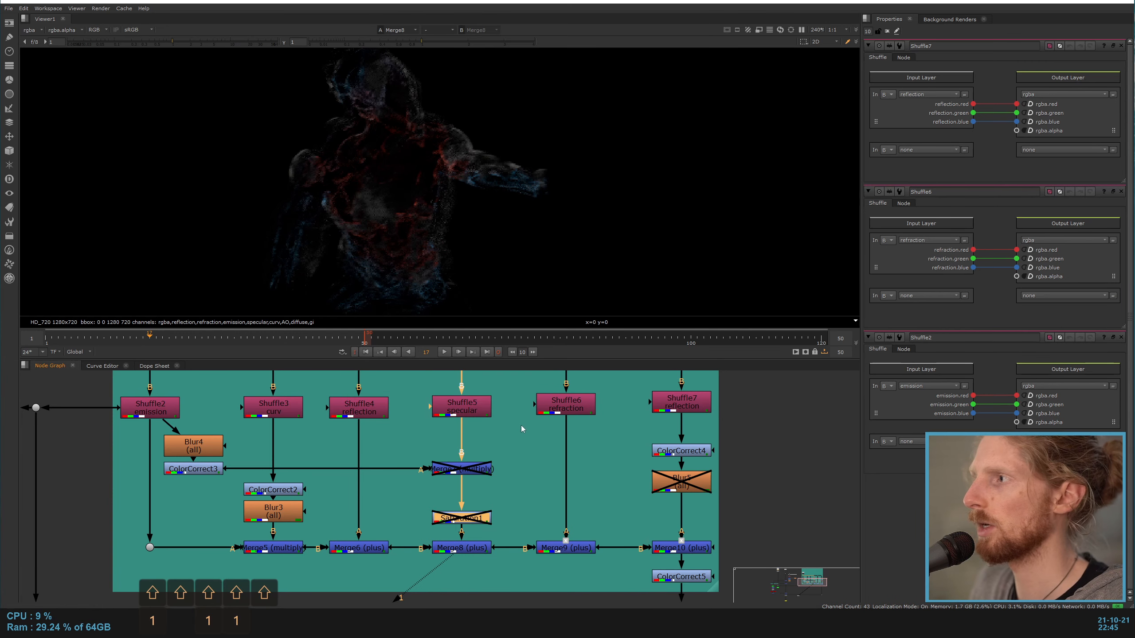
scroll(436, 215, down, 3)
scroll(425, 177, up, 3)
click(477, 470)
click(477, 471)
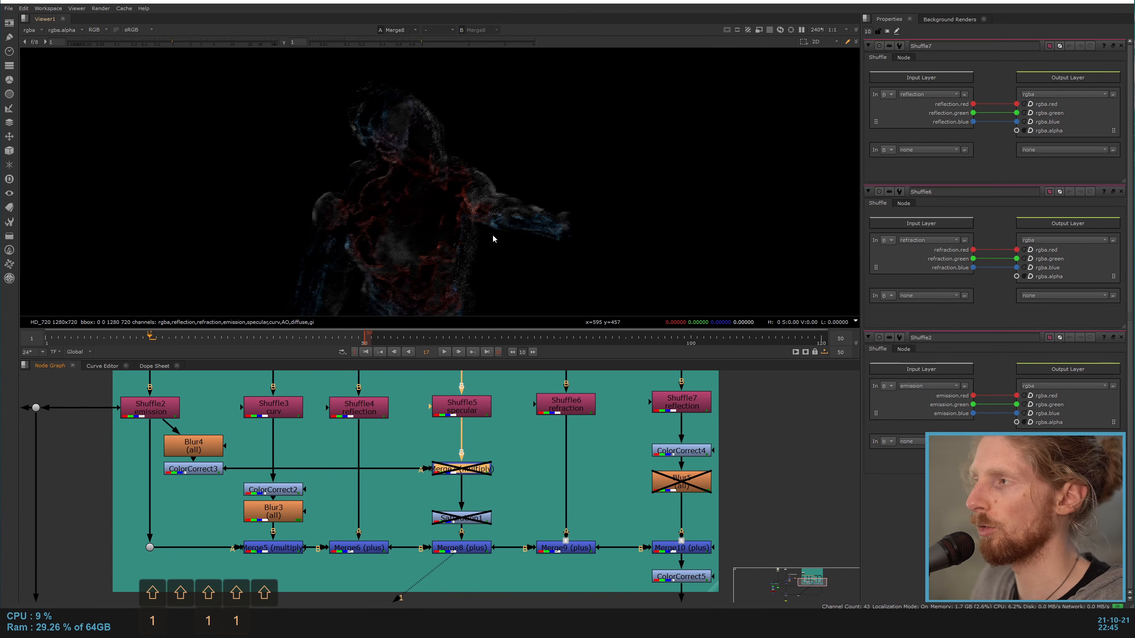
click(557, 461)
click(458, 472)
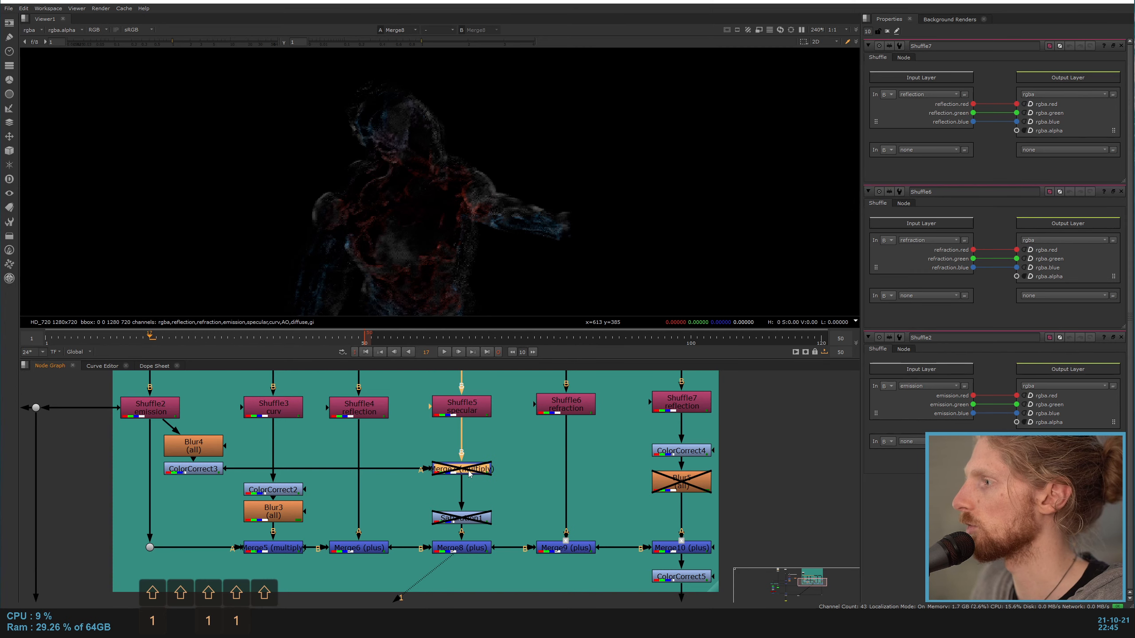
key(d)
click(207, 470)
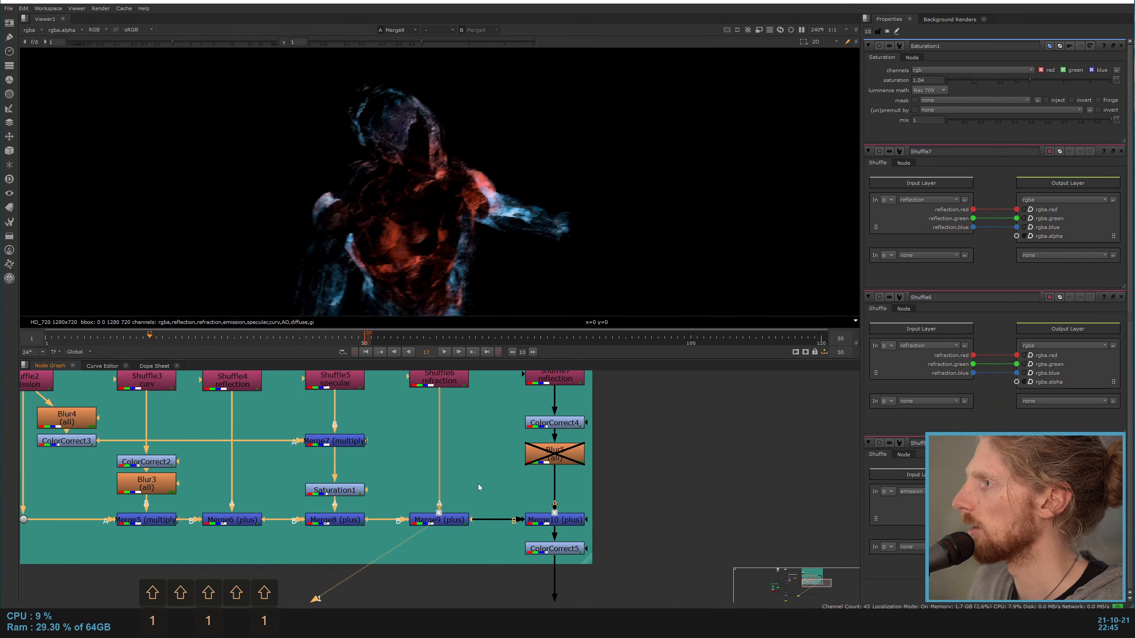
Step: View the refraction pass from Shuffle6 and the reflection pass from Shuffle7
middle_drag(491, 451, 497, 482)
click(450, 416)
double_click(451, 415)
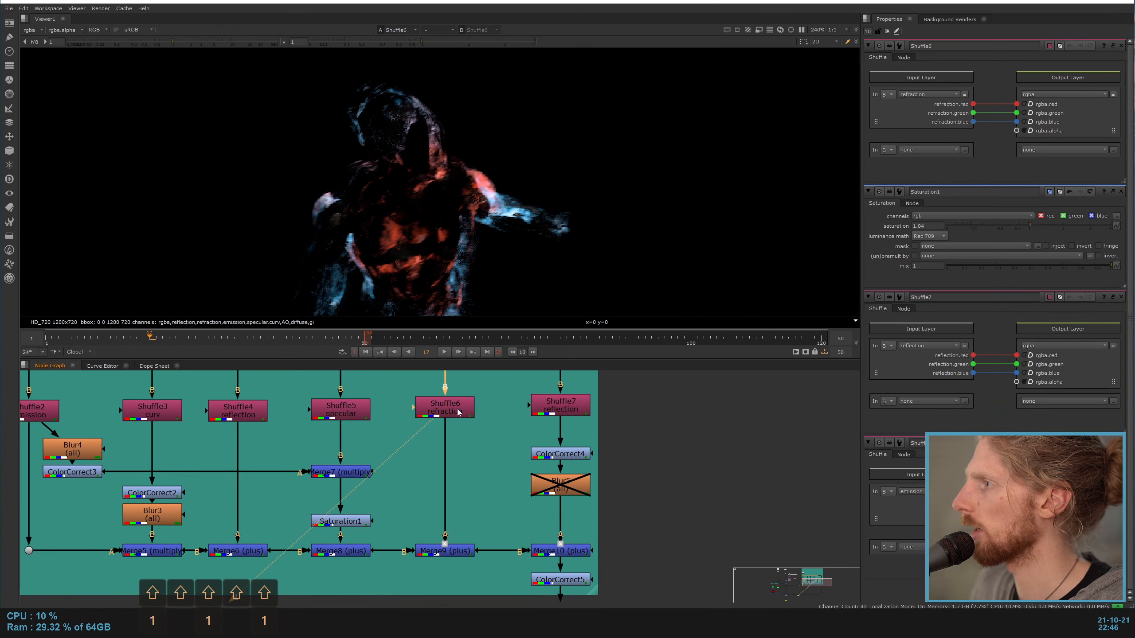
click(486, 520)
middle_drag(486, 516, 420, 448)
key(1)
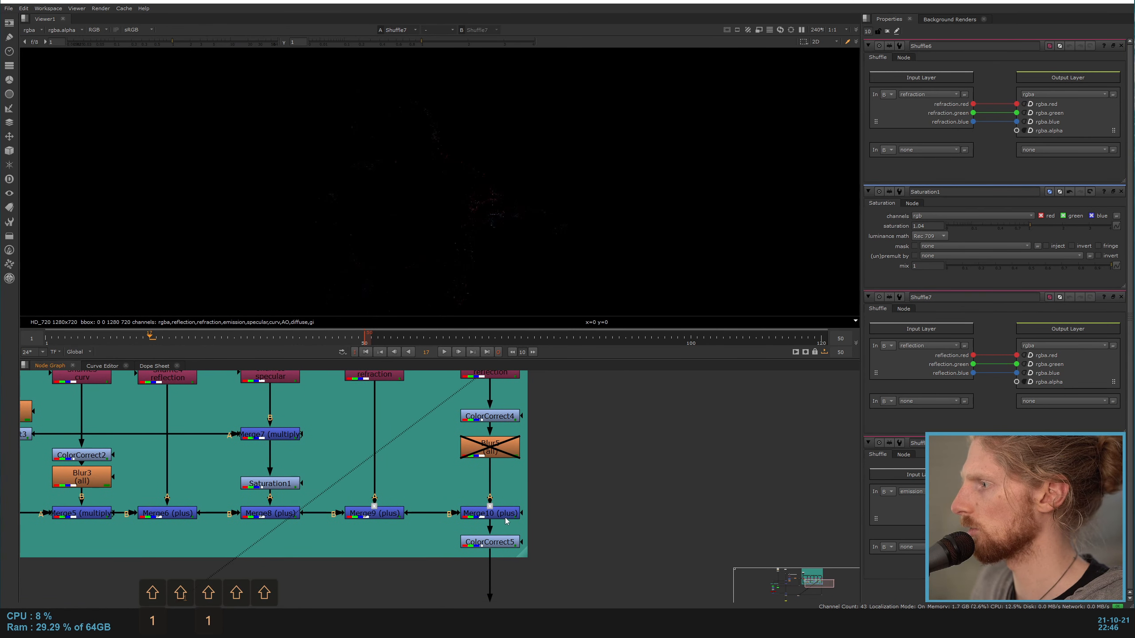
Step: Enable Blur5 in the Shuffle7 reflection branch and view the combined result at Merge10
click(505, 519)
key(1)
drag(571, 471, 438, 428)
click(505, 440)
key(d)
click(505, 514)
key(shift+1)
Step: View the final shield output at ColorCorrect5 and examine the whole Shield branch
click(493, 417)
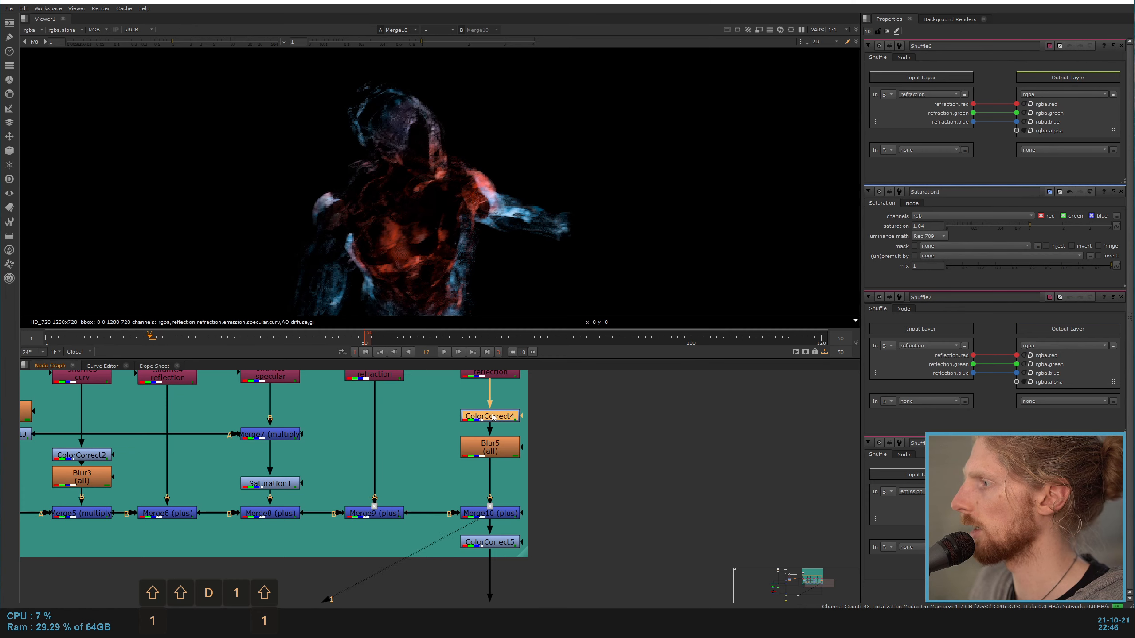
key(1)
click(496, 542)
key(shift+1)
scroll(514, 543, down, 3)
middle_drag(523, 546, 642, 468)
scroll(642, 469, down, 1)
middle_drag(587, 512, 582, 560)
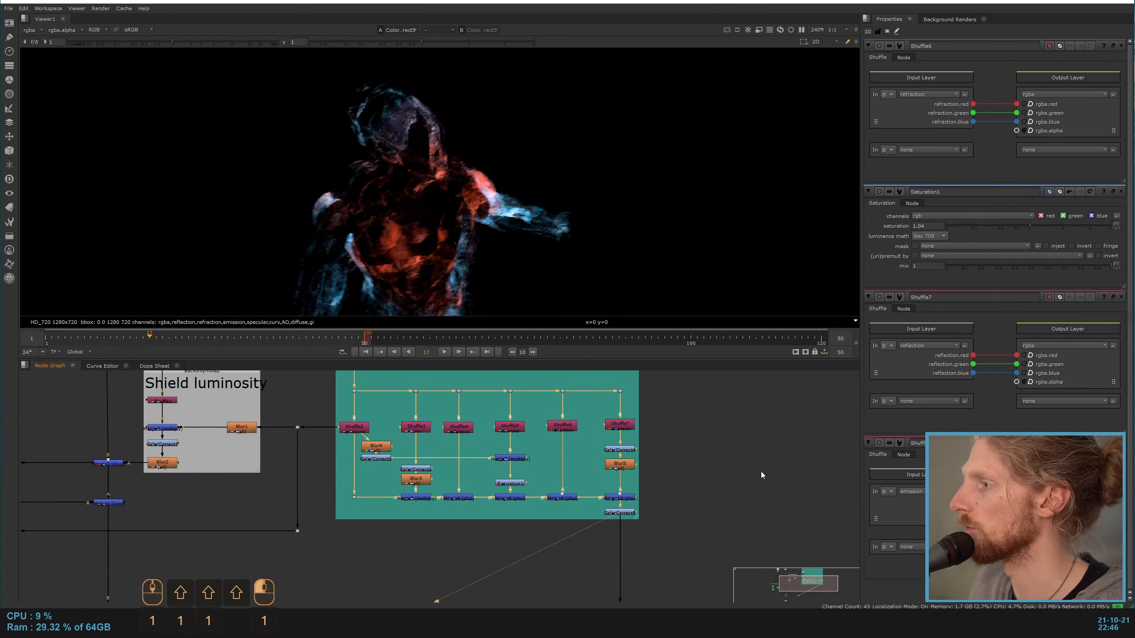
Step: View the raw emission pass from Shuffle2 to compare it with the graded shield output
click(620, 427)
middle_drag(338, 398, 443, 483)
scroll(443, 483, up, 3)
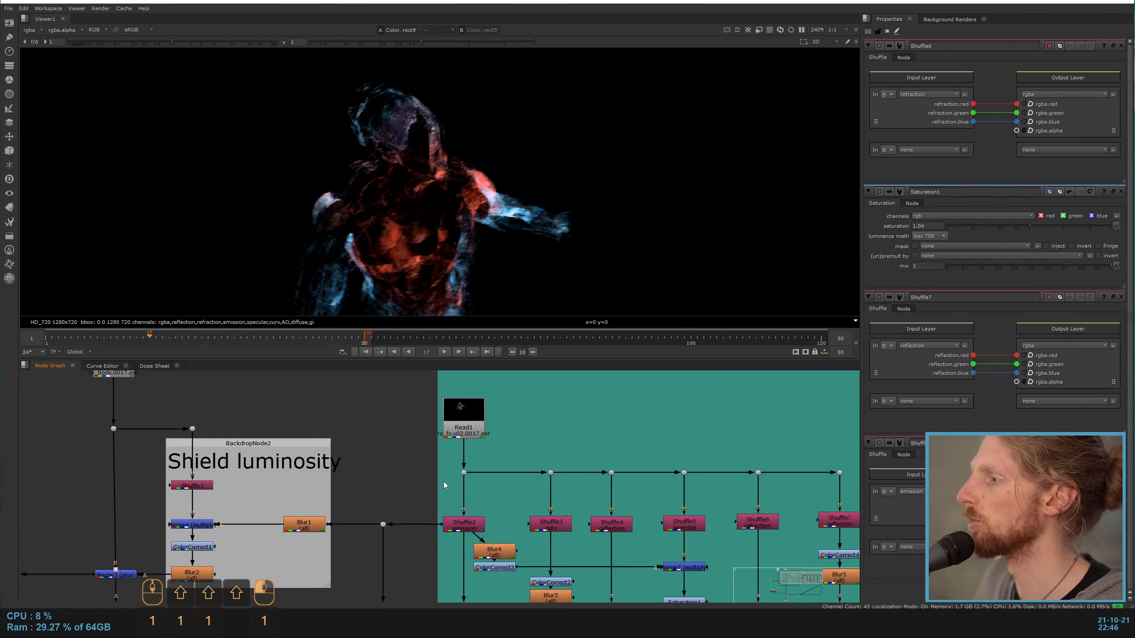
click(464, 530)
key(1)
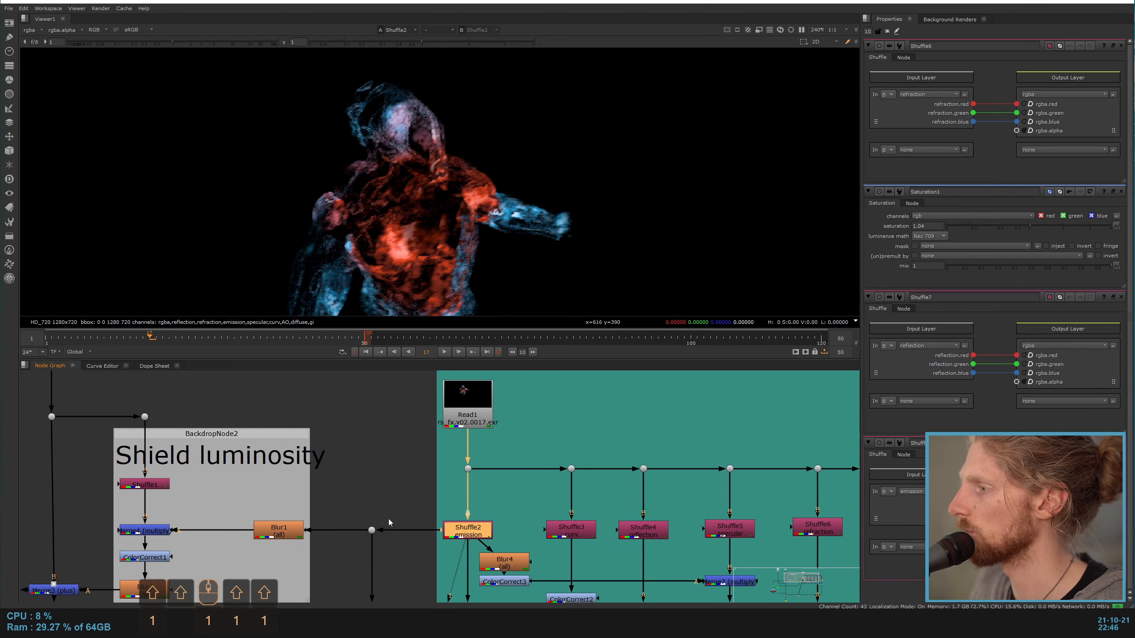
Step: Connect the shield input of Merge2 directly to the raw emission output of Shuffle2
scroll(451, 459, down, 4)
drag(676, 560, 484, 419)
middle_drag(408, 511, 477, 392)
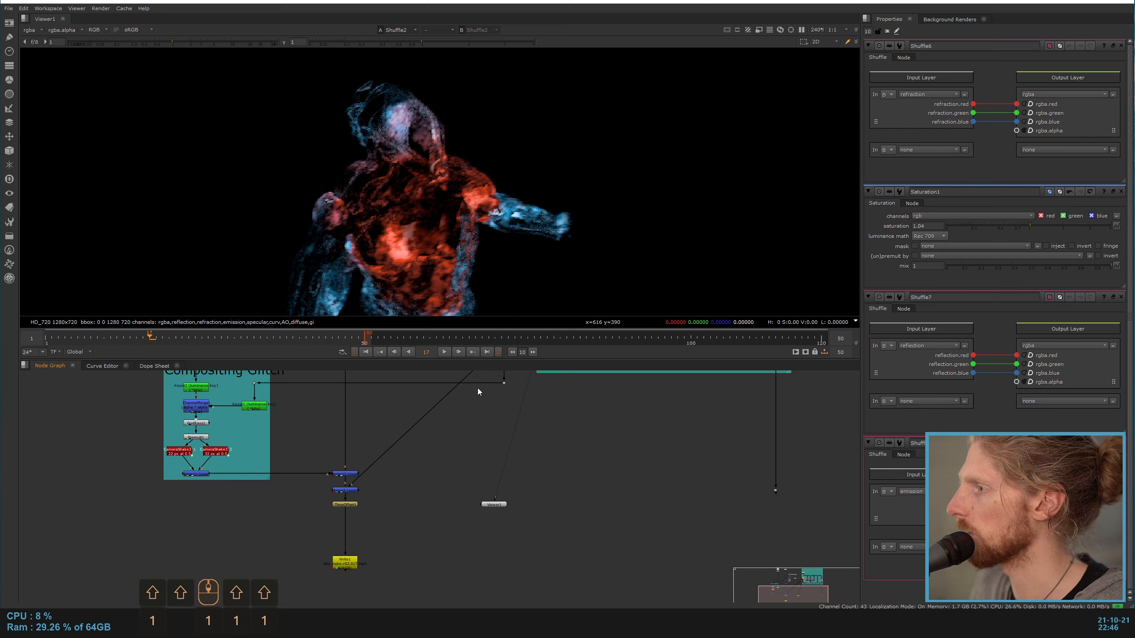
Step: View the full composite at Merge2 and disable the merge above it that adds the Compositing Glitch branch
click(347, 492)
key(1)
click(345, 474)
key(d)
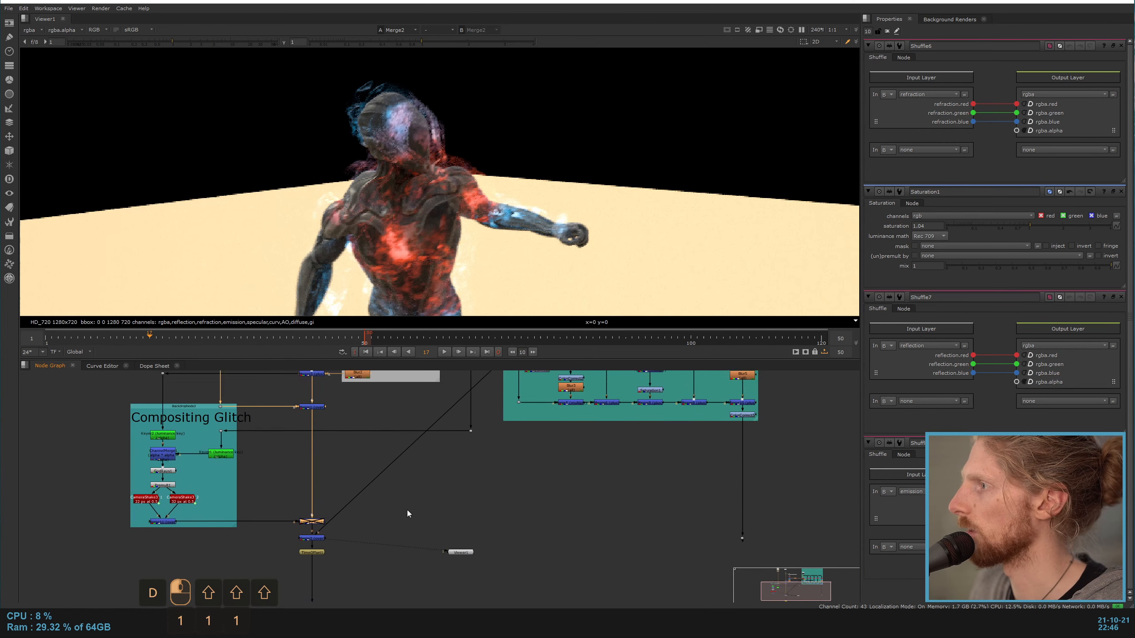
Step: Reconnect the shield input of Merge2 to the dot carrying the graded Shield branch output
middle_drag(408, 514, 317, 519)
scroll(336, 493, down, 2)
scroll(389, 179, down, 3)
scroll(399, 250, up, 3)
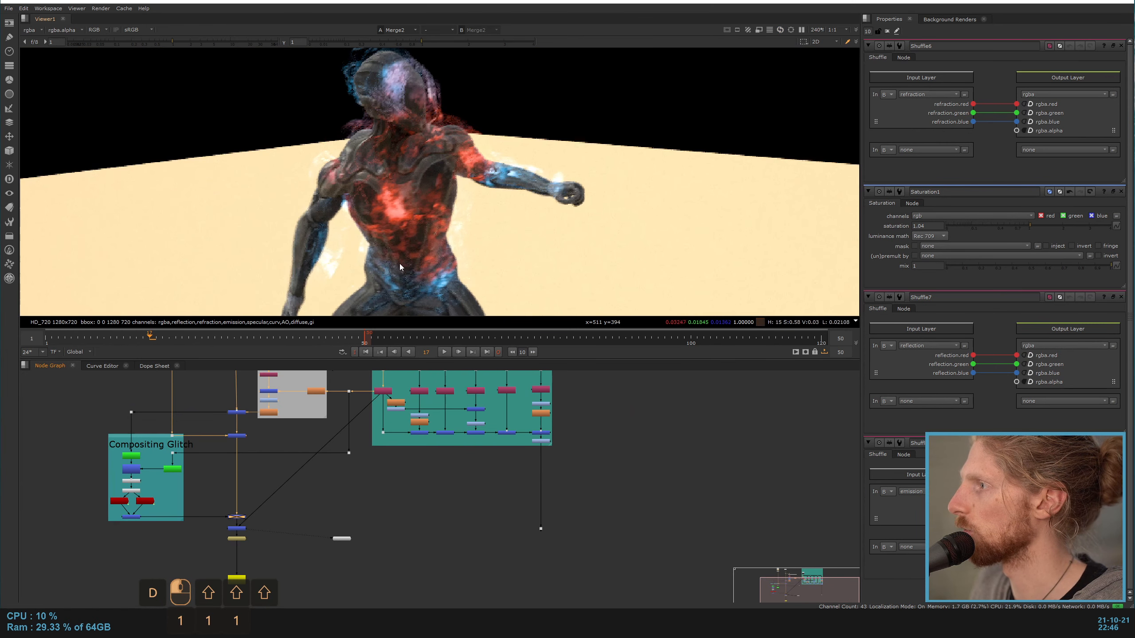
drag(371, 402, 541, 528)
scroll(402, 188, up, 1)
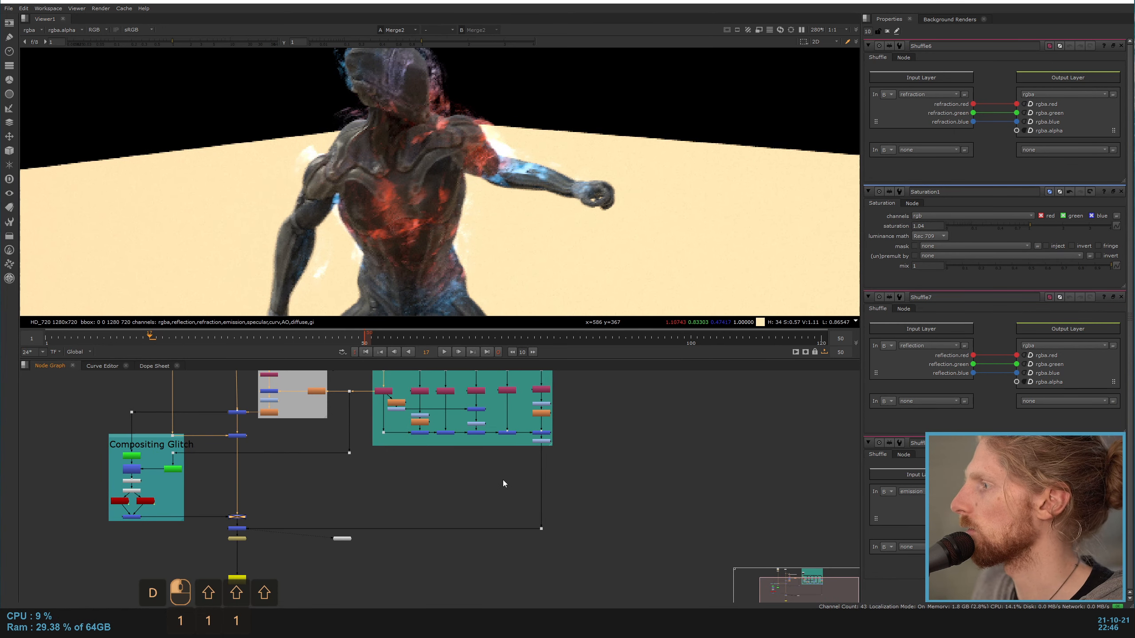
Step: View the final ColorCorrect of the Shield branch and toggle it off and on to compare the grade
scroll(509, 404, up, 6)
click(603, 513)
key(1)
key(d)
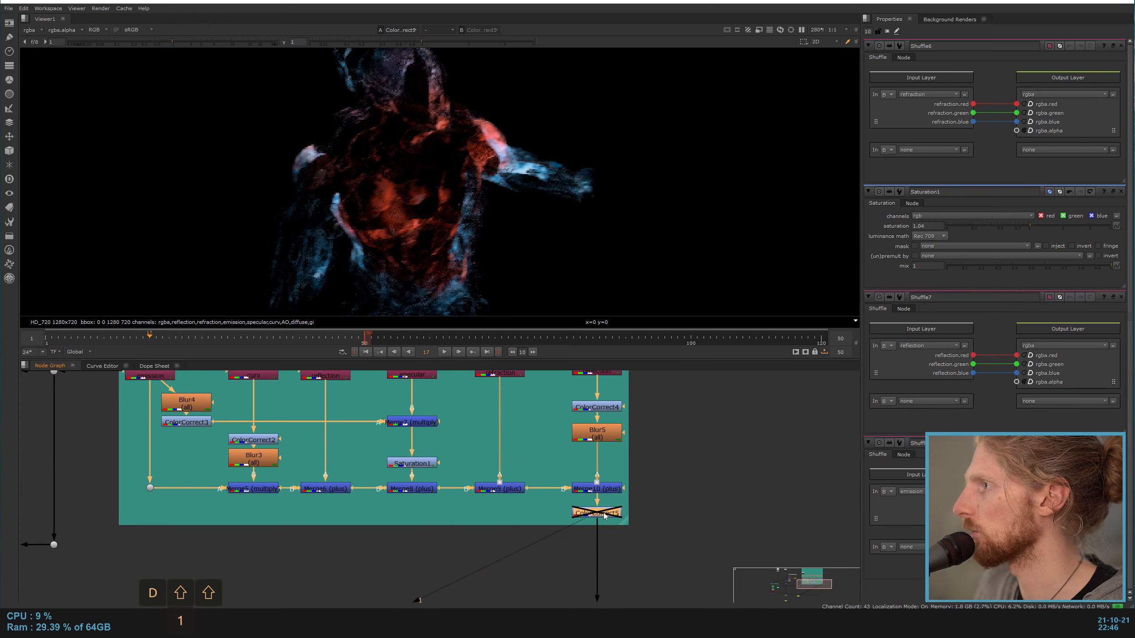
scroll(450, 275, down, 4)
middle_drag(293, 509, 685, 478)
scroll(685, 477, down, 3)
key(d)
key(d)
Step: View the full composite at Merge2 and look over the whole frame and node tree
middle_drag(381, 588, 379, 491)
click(356, 533)
scroll(358, 532, up, 2)
key(1)
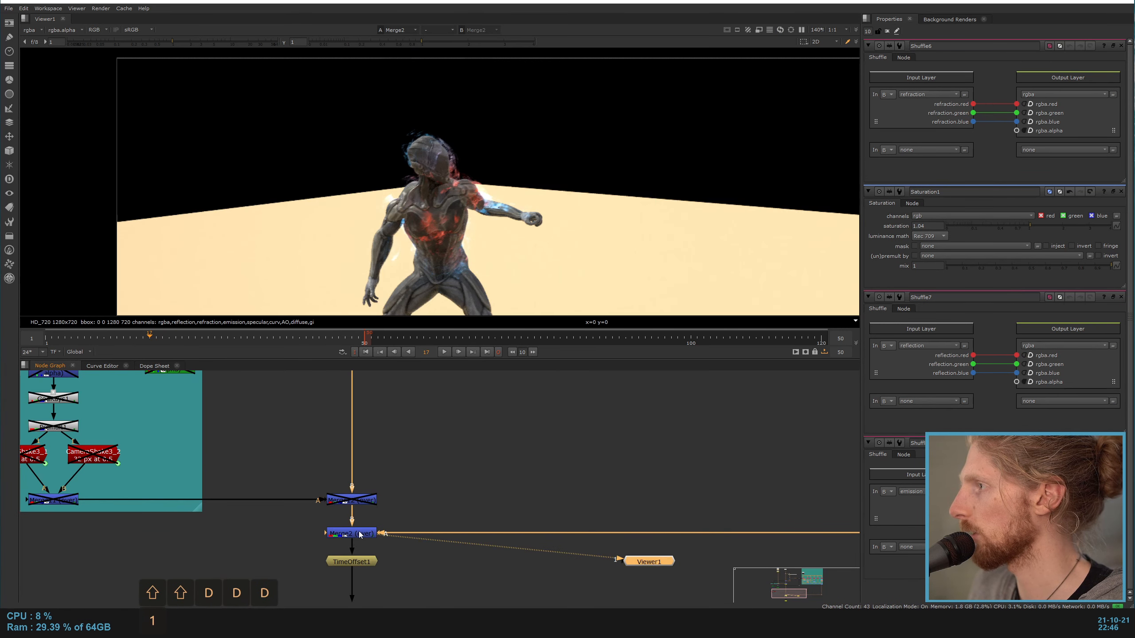
scroll(418, 172, down, 3)
middle_drag(404, 416, 400, 581)
scroll(400, 582, down, 5)
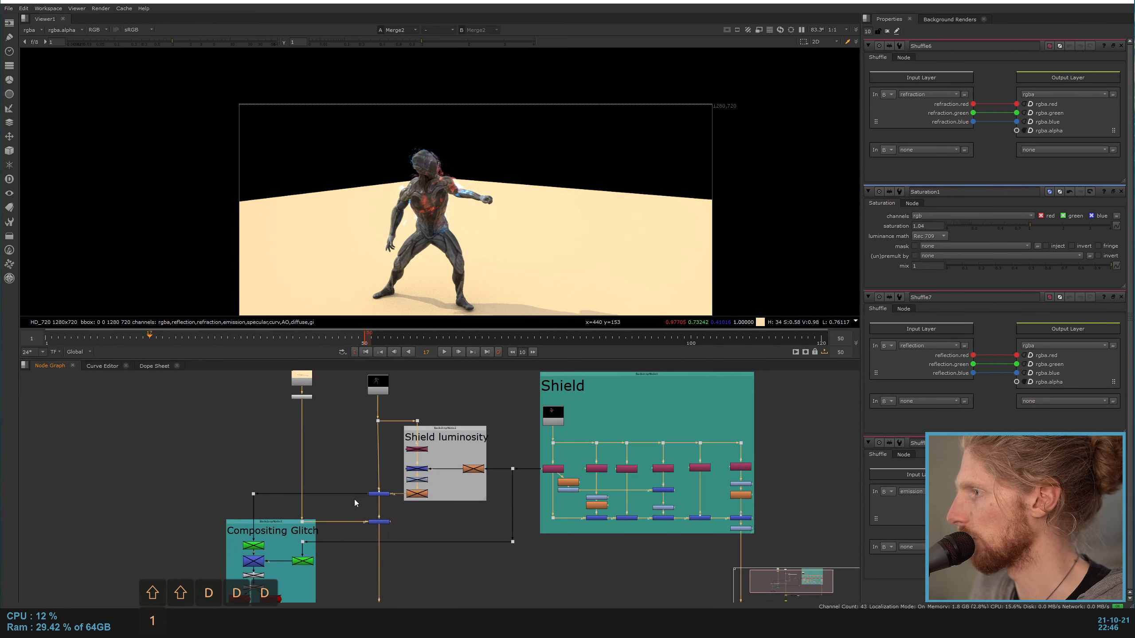
Step: Disable the Merge3 node that adds the Shield luminosity branch and view the plain body pass at Read3
scroll(355, 499, up, 4)
click(403, 491)
key(d)
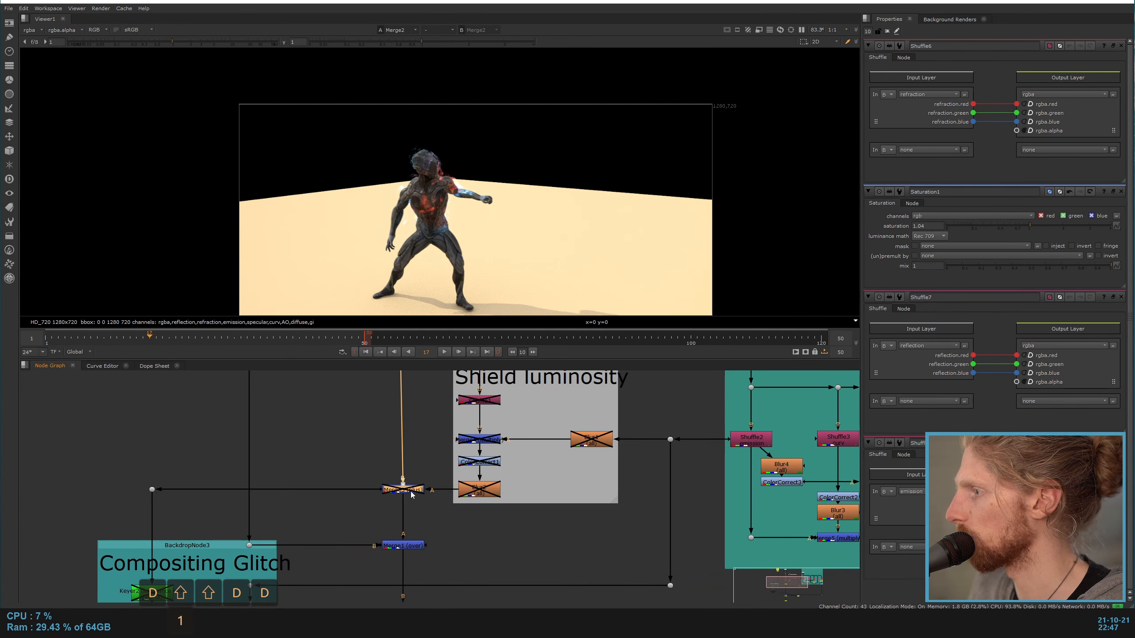
key(1)
double_click(410, 492)
scroll(394, 558, up, 1)
middle_drag(407, 425, 419, 379)
click(388, 397)
key(1)
click(421, 537)
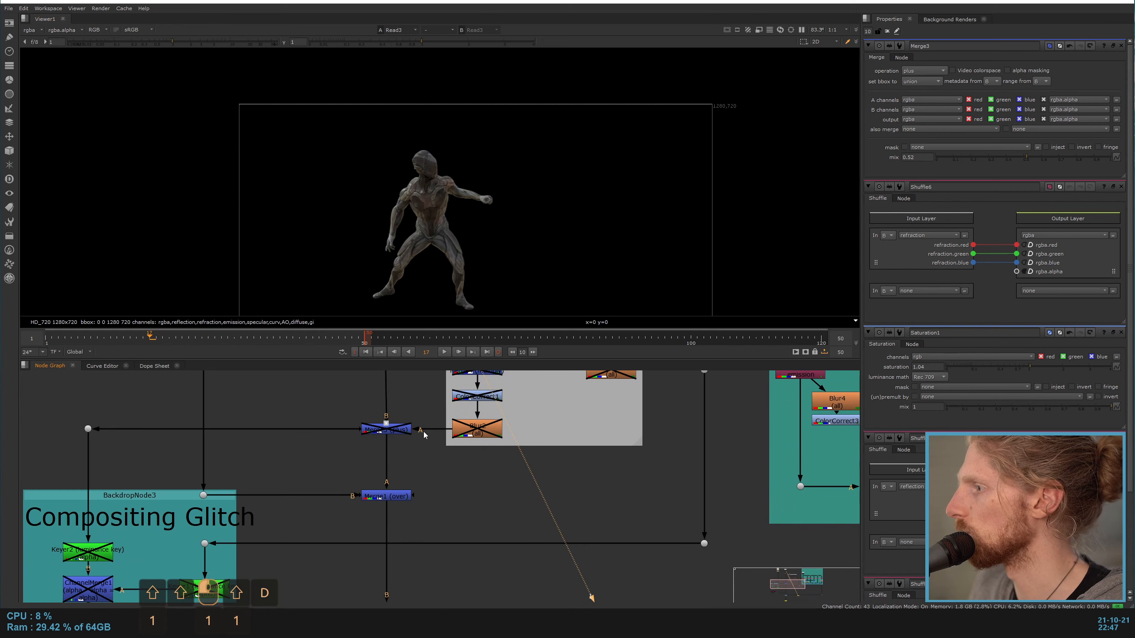
Step: View the body over the ground at Merge1, followed by the shield composite at Merge2
click(393, 496)
key(1)
scroll(406, 493, down, 3)
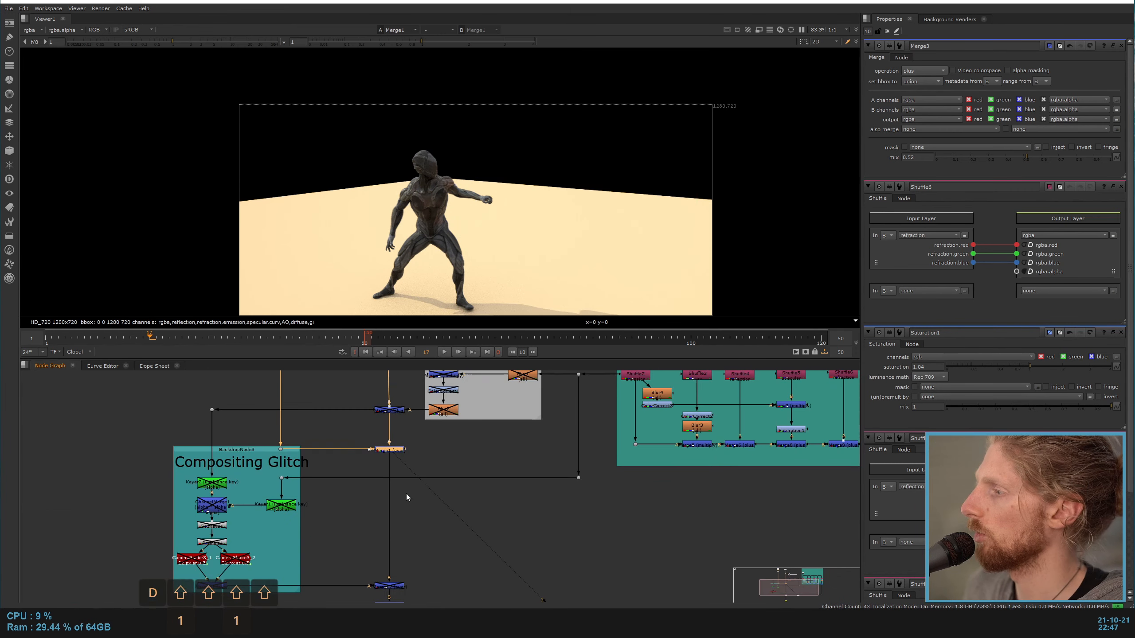
scroll(384, 523, up, 3)
click(363, 542)
key(1)
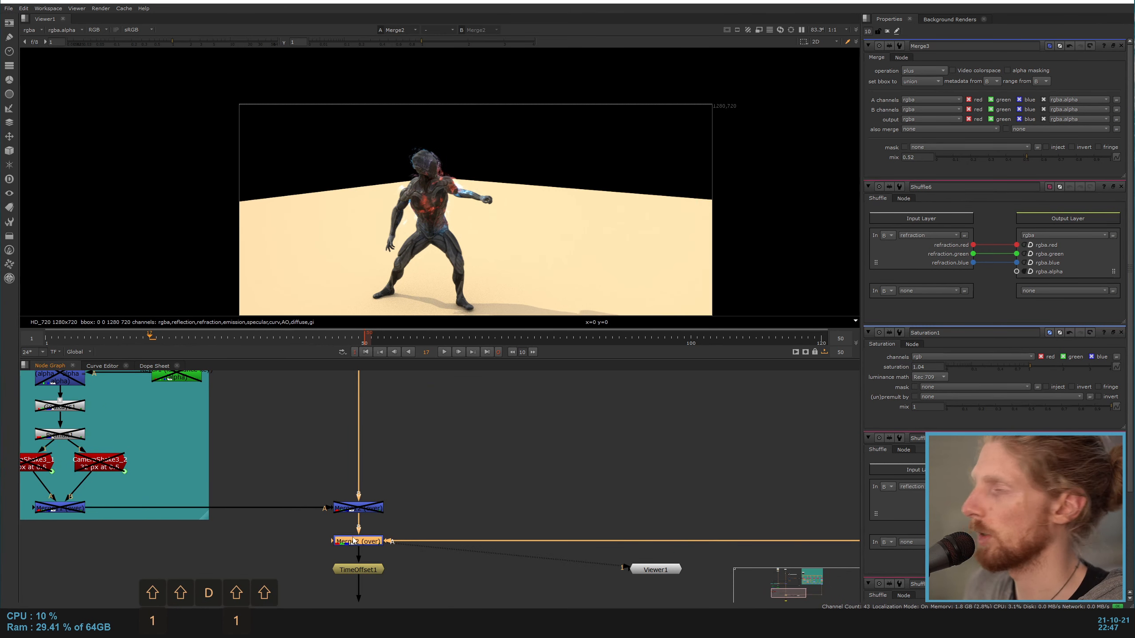
middle_drag(432, 447, 335, 575)
scroll(335, 574, down, 5)
scroll(378, 436, up, 4)
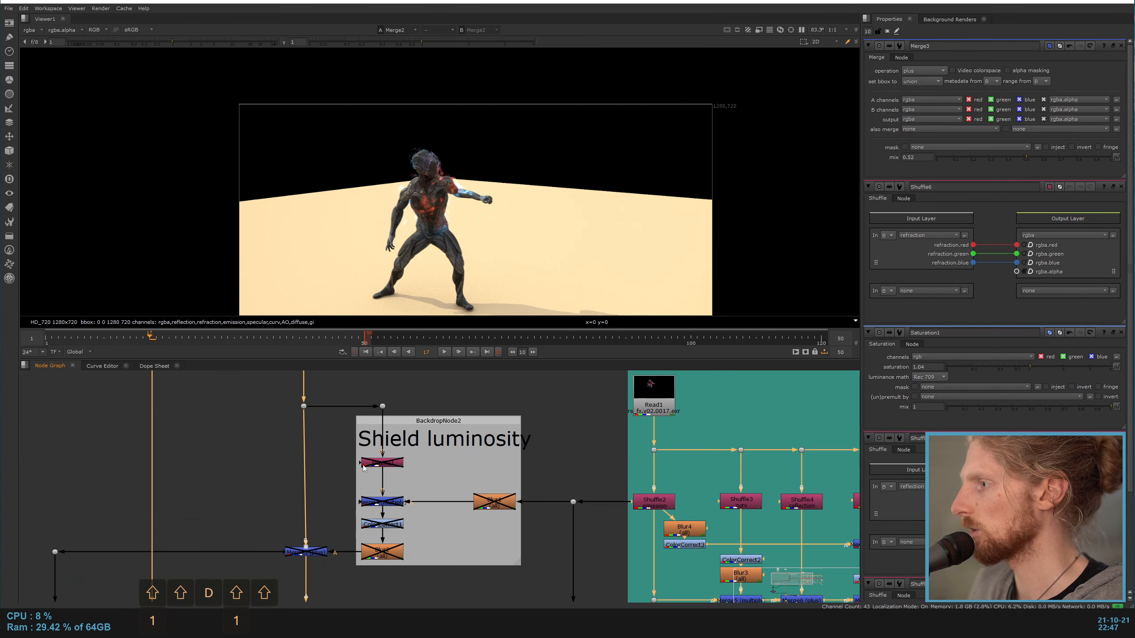
Step: View and re-enable Merge3, and enable Blur1 in the Shield luminosity branch while viewing the blurred emission
scroll(343, 470, down, 4)
scroll(340, 473, up, 3)
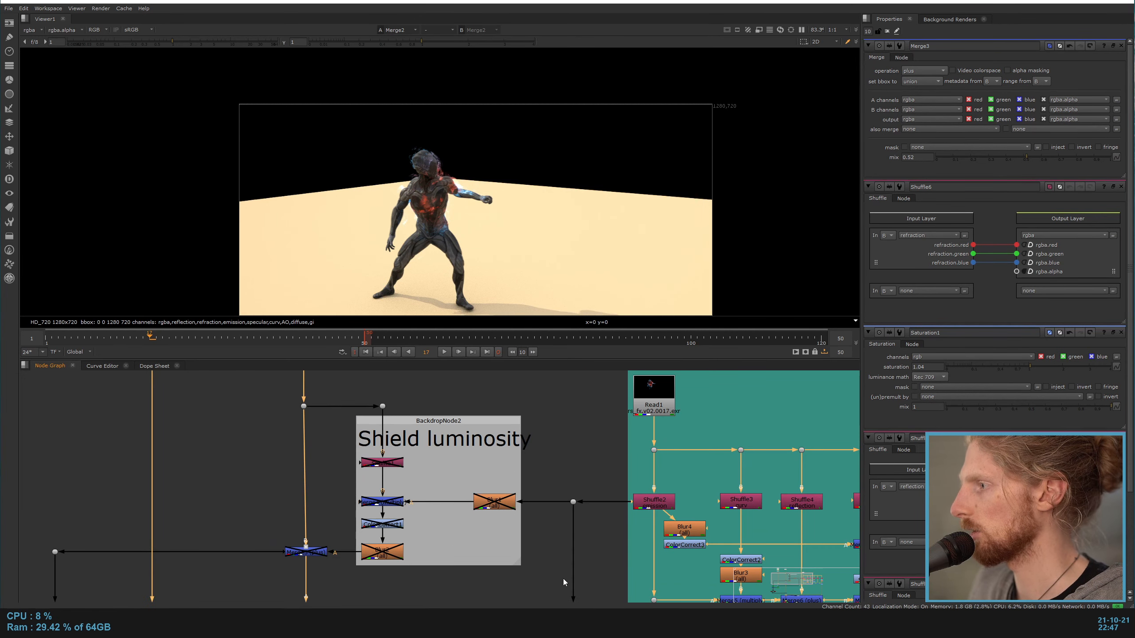
key(1)
scroll(449, 197, up, 7)
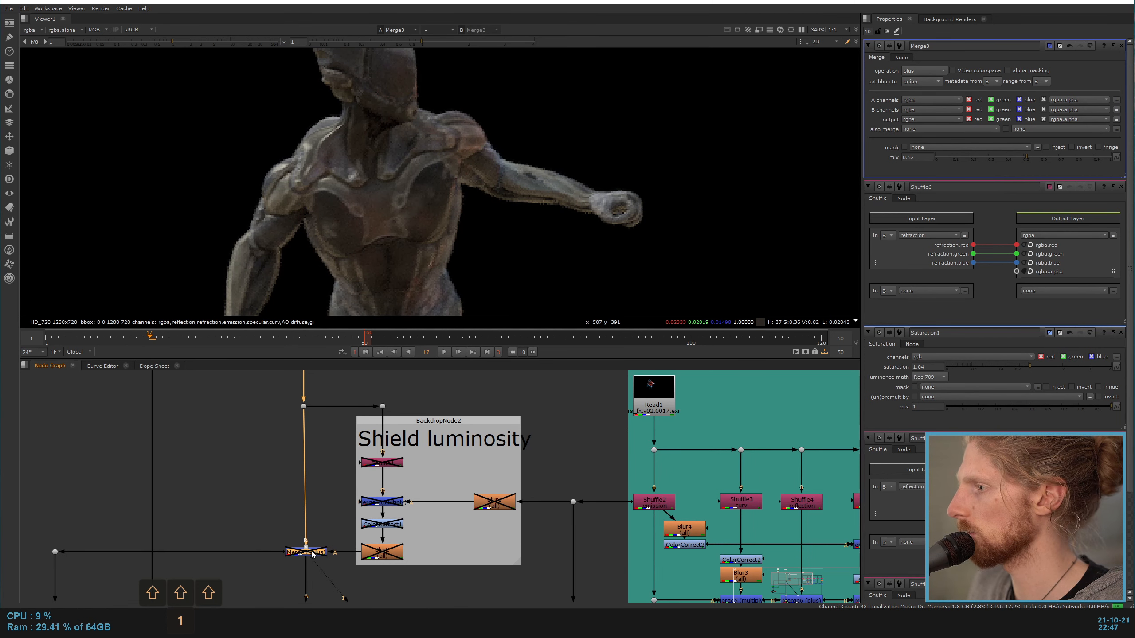
click(494, 501)
key(1)
key(d)
middle_drag(448, 468, 487, 470)
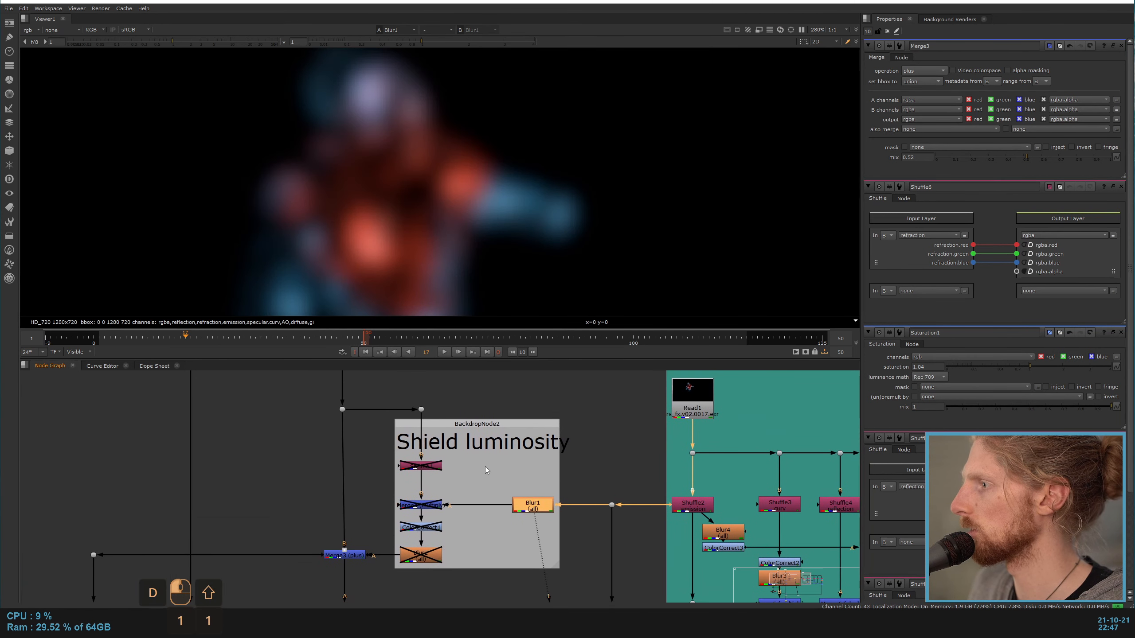
Step: View the Shuffle1 node in Shield luminosity and enable it so the branch uses the curv layer
click(437, 467)
key(1)
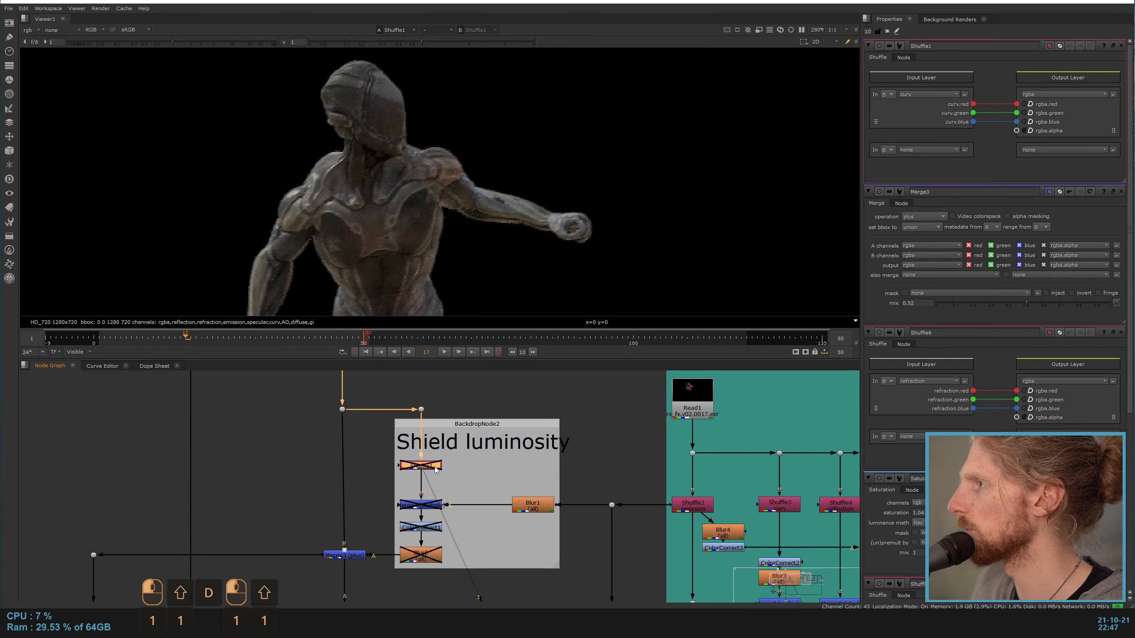
click(433, 474)
click(433, 467)
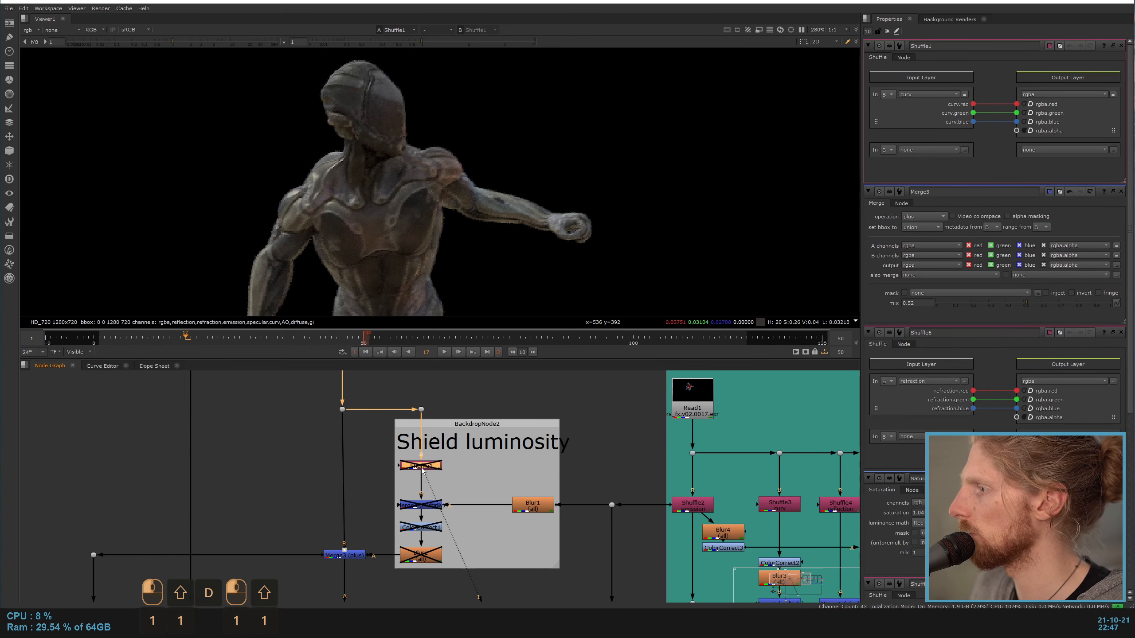
key(d)
Step: View the Merge4 node and enable it to multiply the blurred emission with the curvature pass
click(436, 506)
key(1)
key(d)
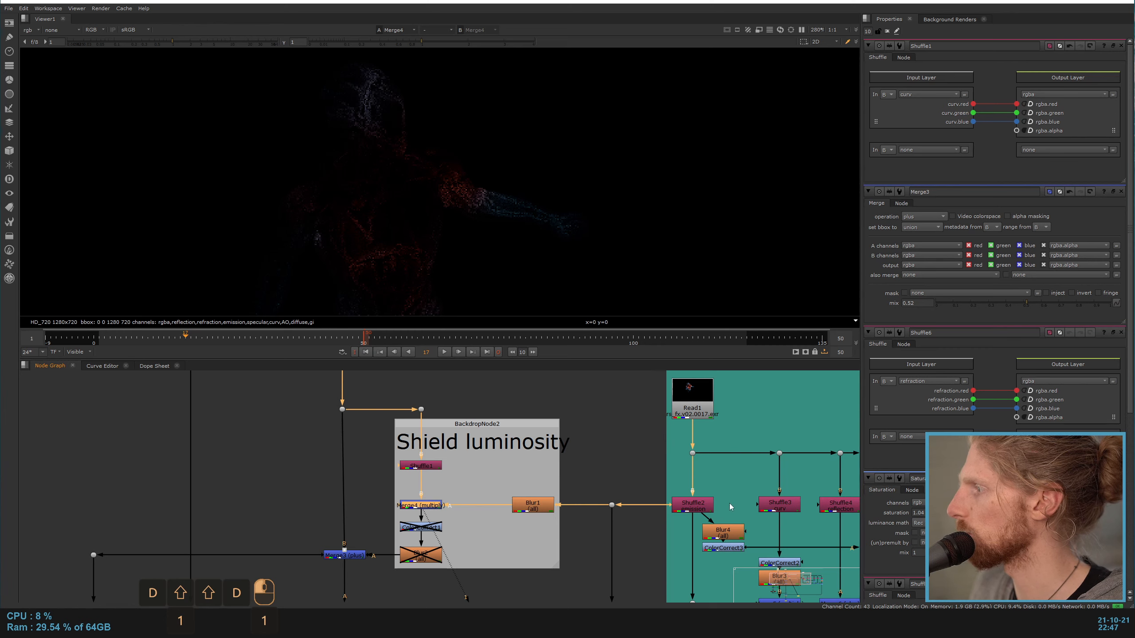
middle_drag(730, 506, 651, 499)
Step: Enable ColorCorrect1 and Blur2 at the end of the Shield luminosity branch, viewing the output of each
click(361, 515)
key(1)
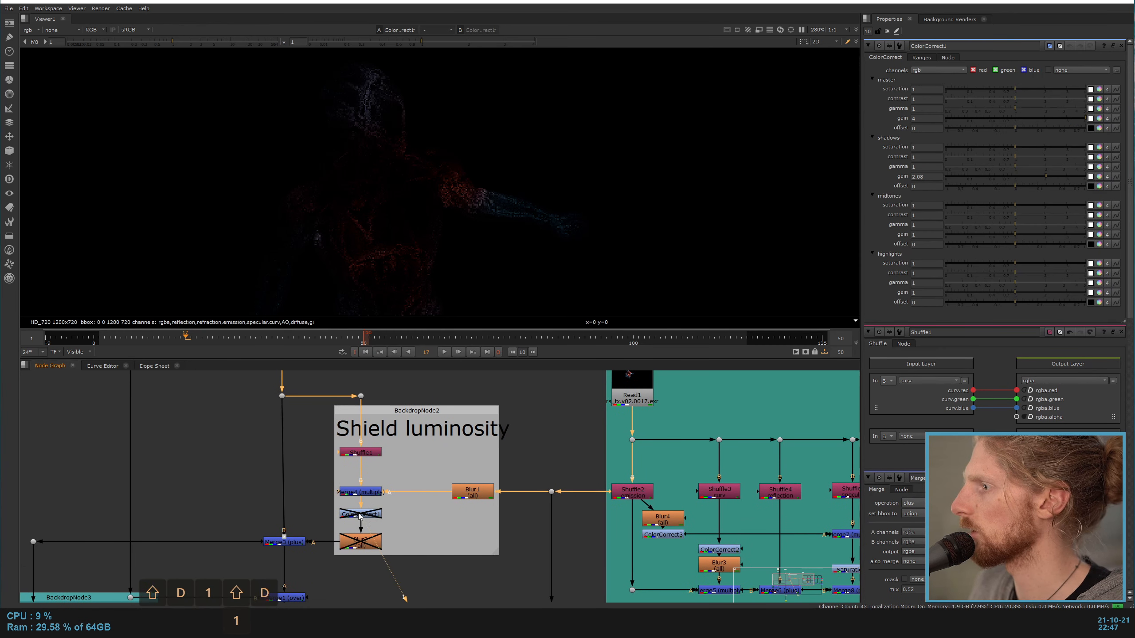
key(d)
click(361, 542)
key(1)
key(d)
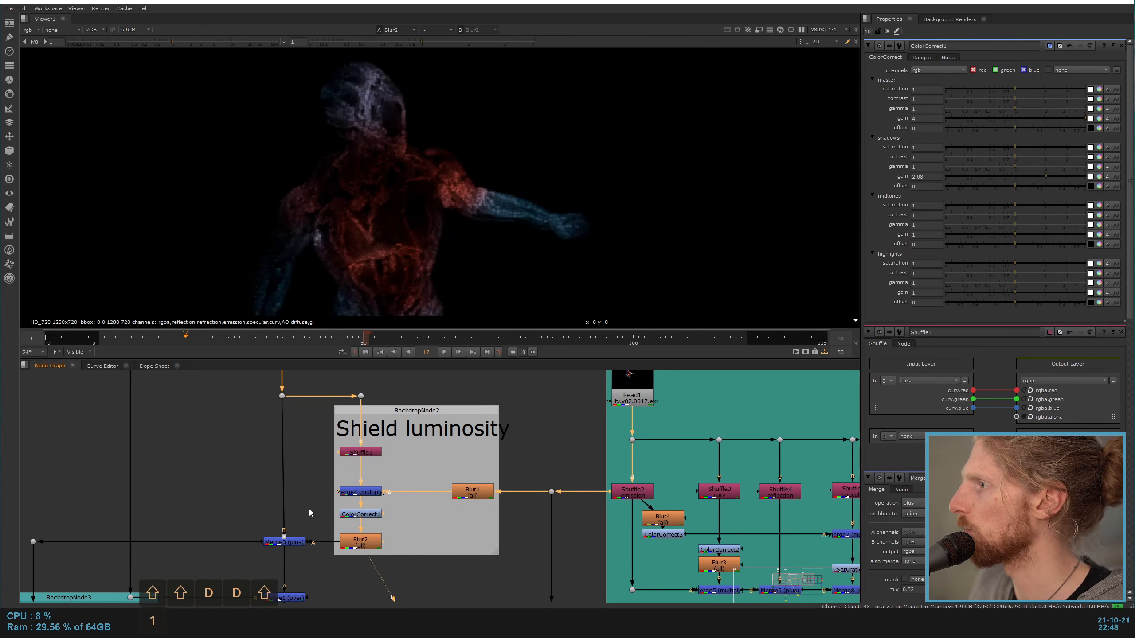
scroll(393, 268, up, 3)
middle_drag(311, 513, 364, 562)
scroll(407, 187, down, 3)
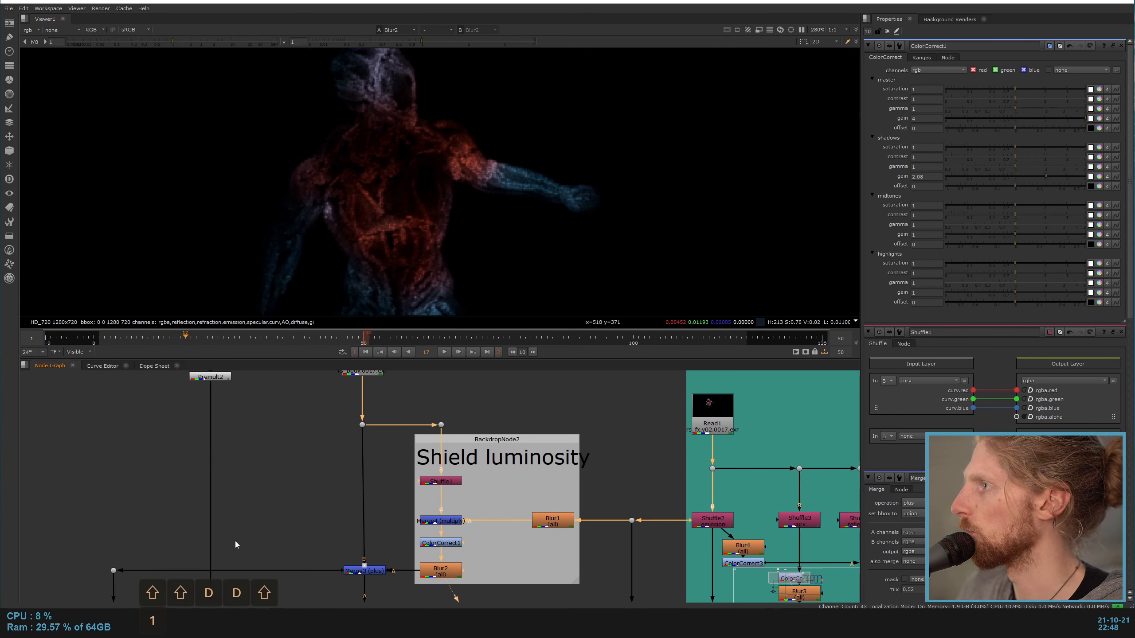
Step: View Merge3 and toggle it off and on to compare the body with and without the shield luminosity
middle_drag(267, 545, 305, 471)
drag(380, 489, 416, 523)
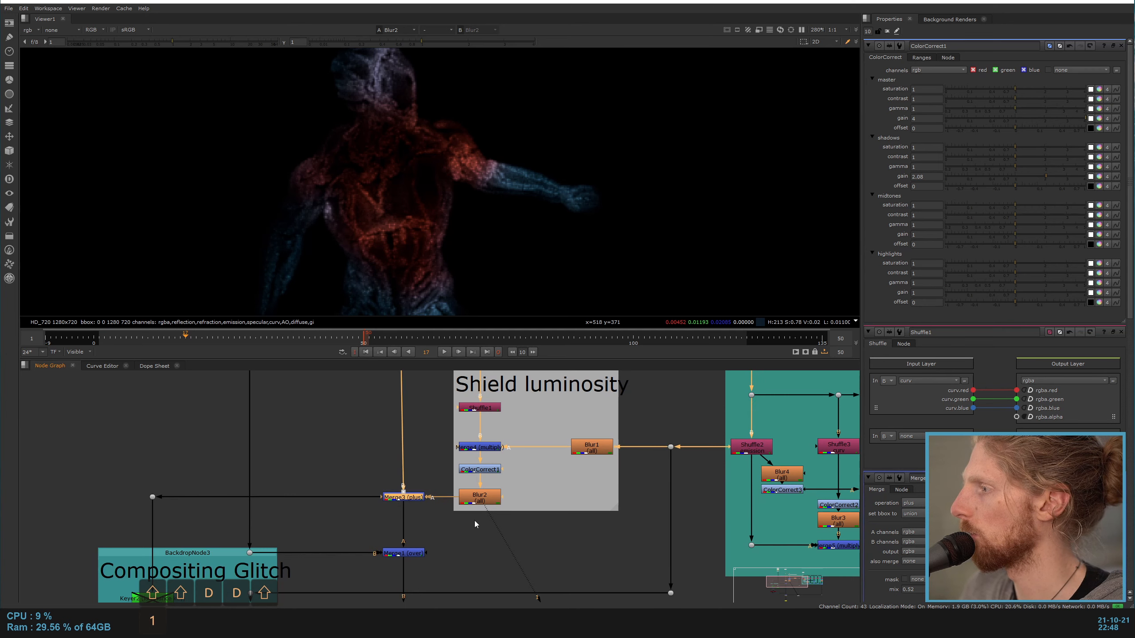
click(479, 497)
click(403, 497)
key(1)
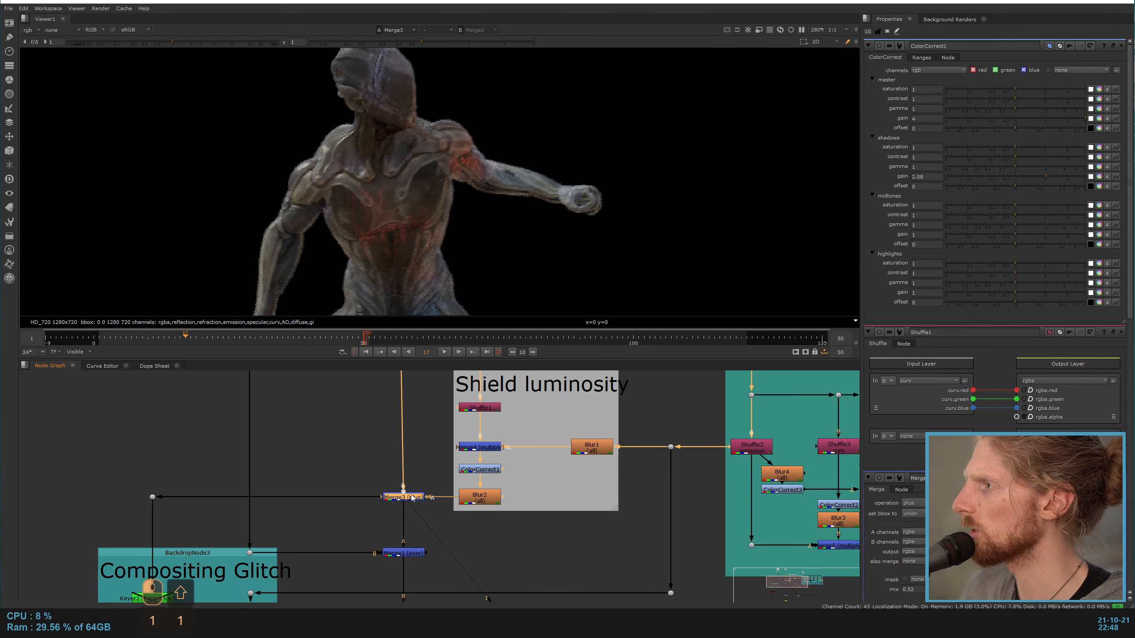
middle_drag(410, 440, 397, 480)
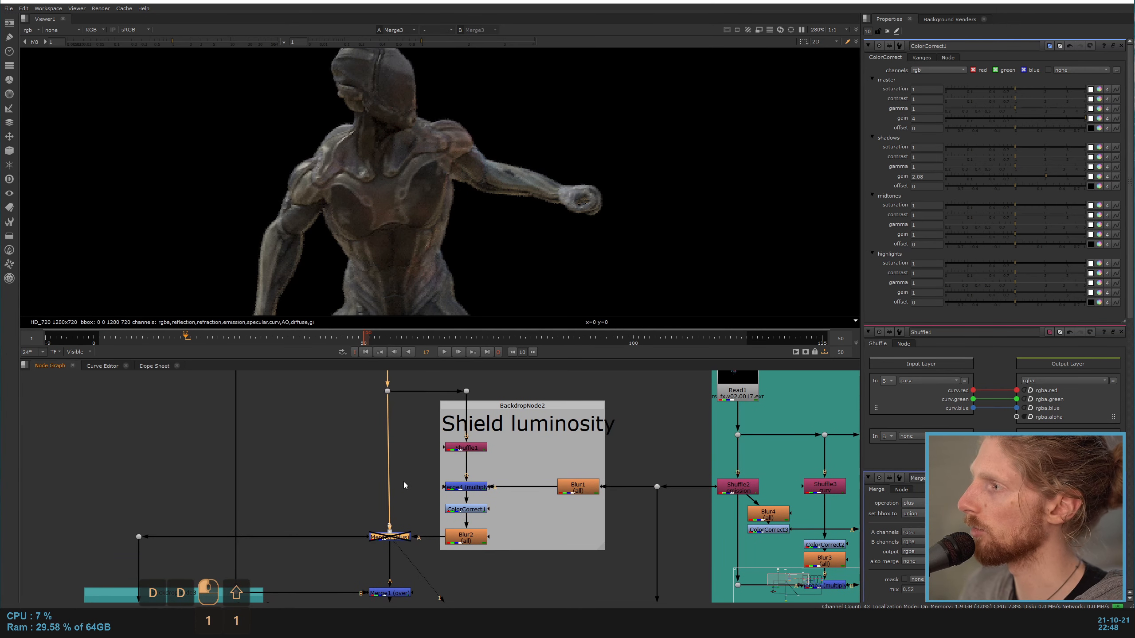
scroll(403, 483, down, 3)
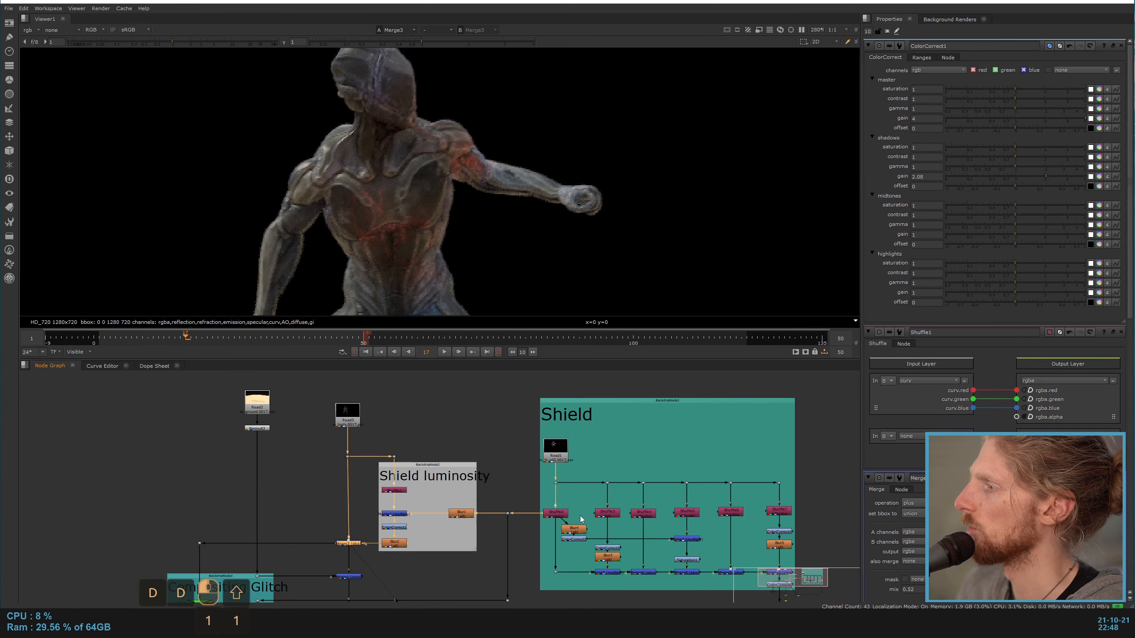
Step: View the composite at Merge12, open its properties, and inspect the body's shoulders and arm up close
scroll(347, 555, up, 4)
scroll(368, 552, down, 2)
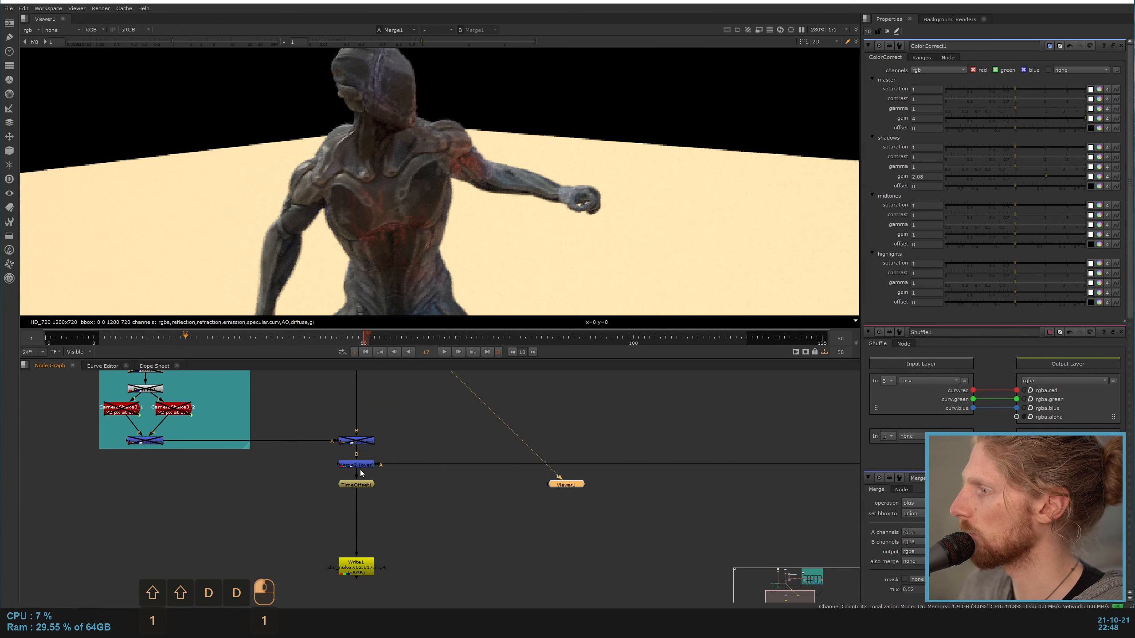
click(366, 443)
key(1)
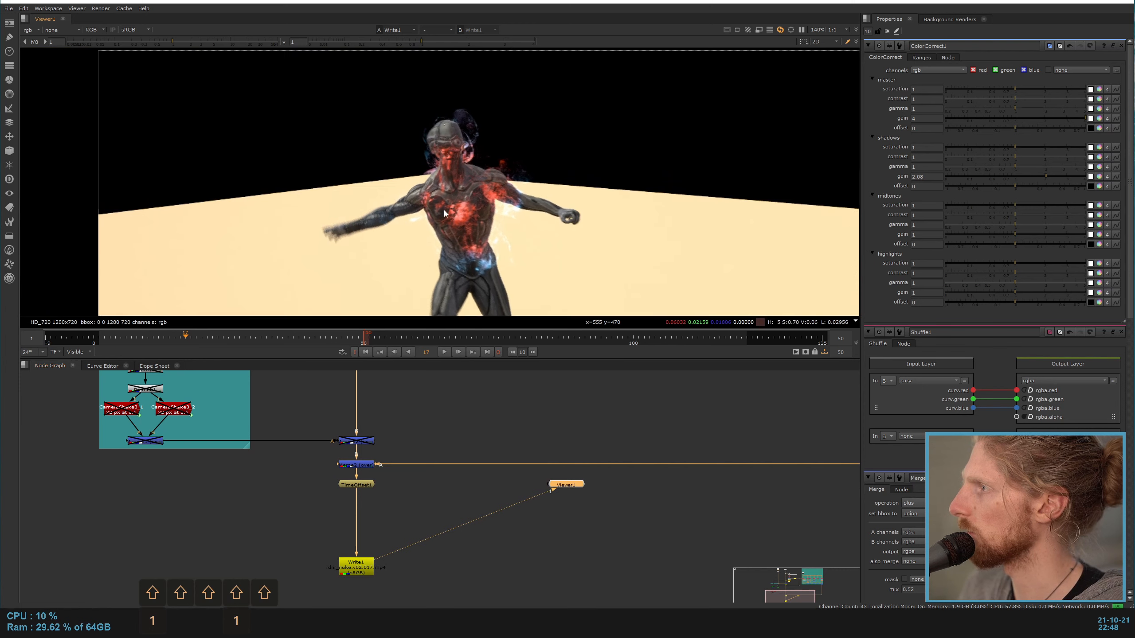
double_click(366, 442)
key(d)
middle_drag(274, 395, 330, 526)
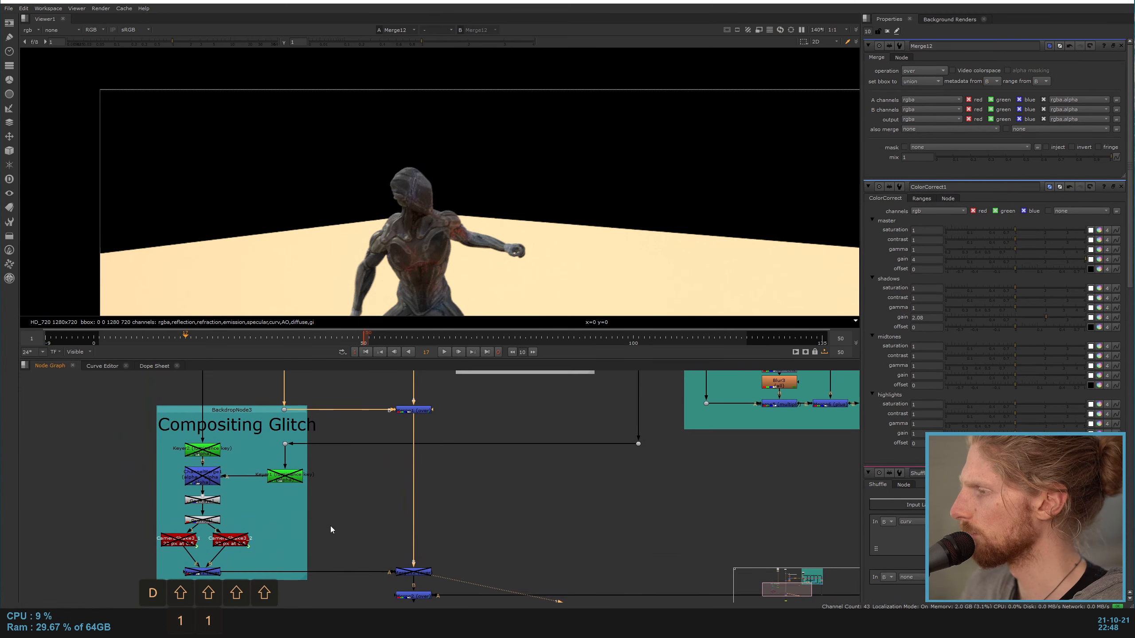
middle_drag(255, 456, 277, 470)
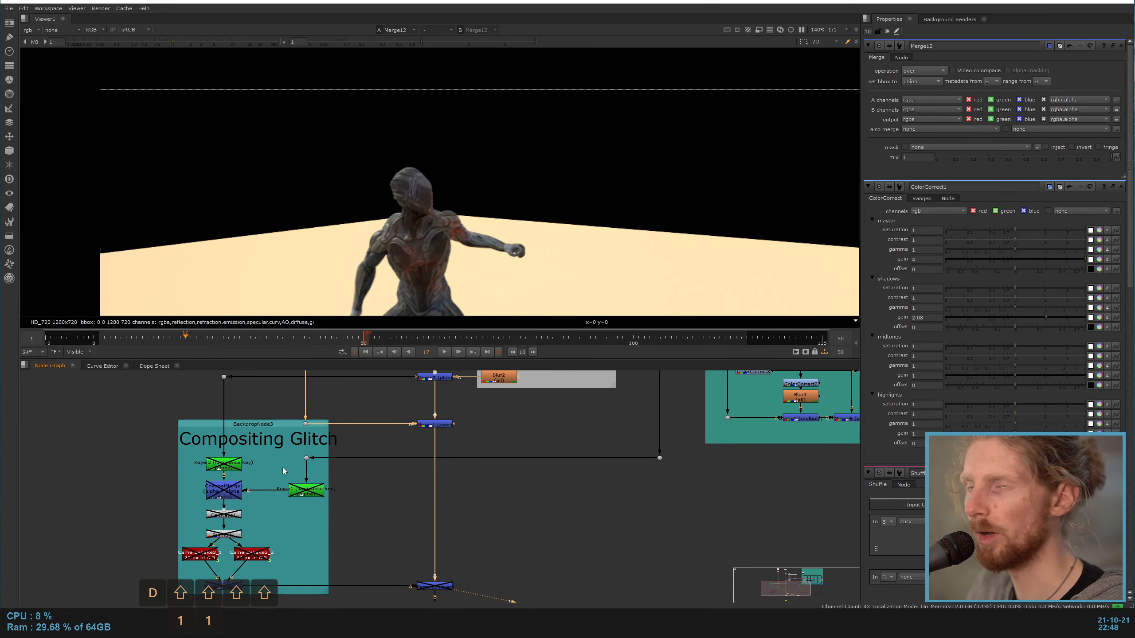
scroll(362, 192, up, 5)
scroll(363, 192, up, 3)
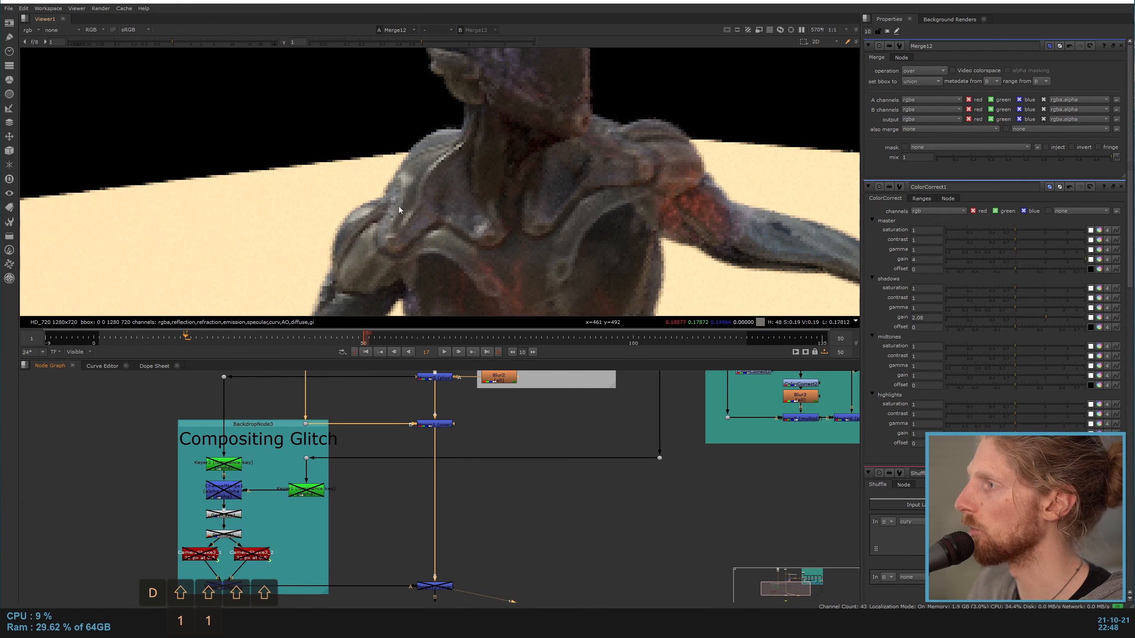
scroll(390, 225, down, 1)
mouse_move(355, 511)
middle_down()
mouse_move(397, 446)
mouse_move(346, 498)
middle_up()
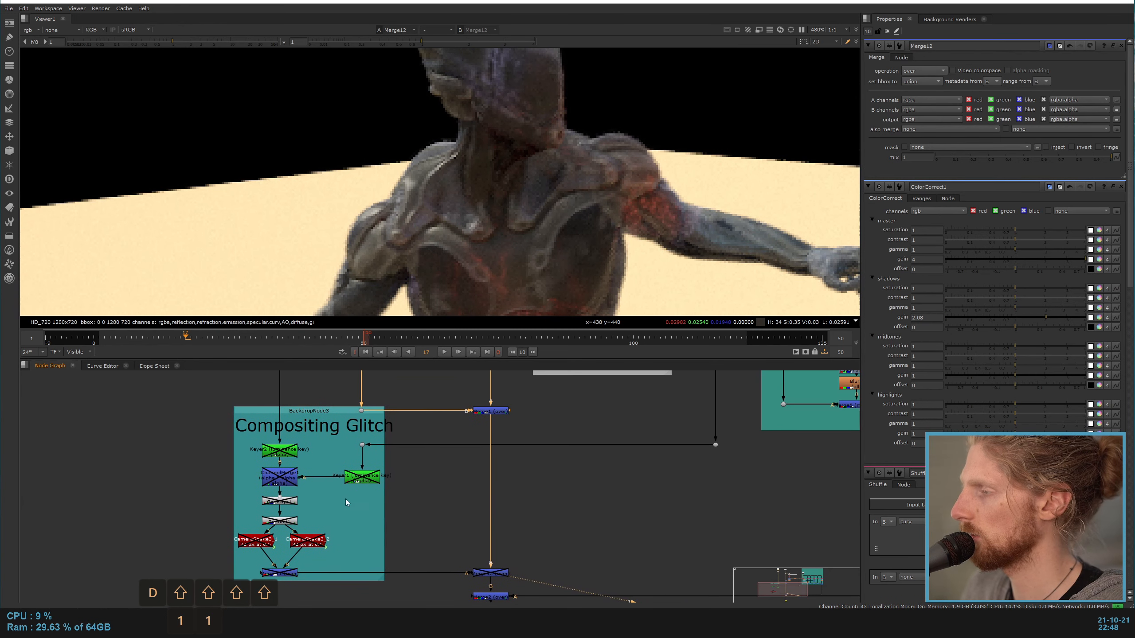
Step: Check the input of the Compositing Glitch branch by viewing the Merge3 output that feeds Keyer2
scroll(267, 451, up, 3)
click(273, 453)
key(shift+1)
scroll(446, 425, down, 1)
middle_drag(585, 387, 469, 562)
click(500, 504)
key(shift+1)
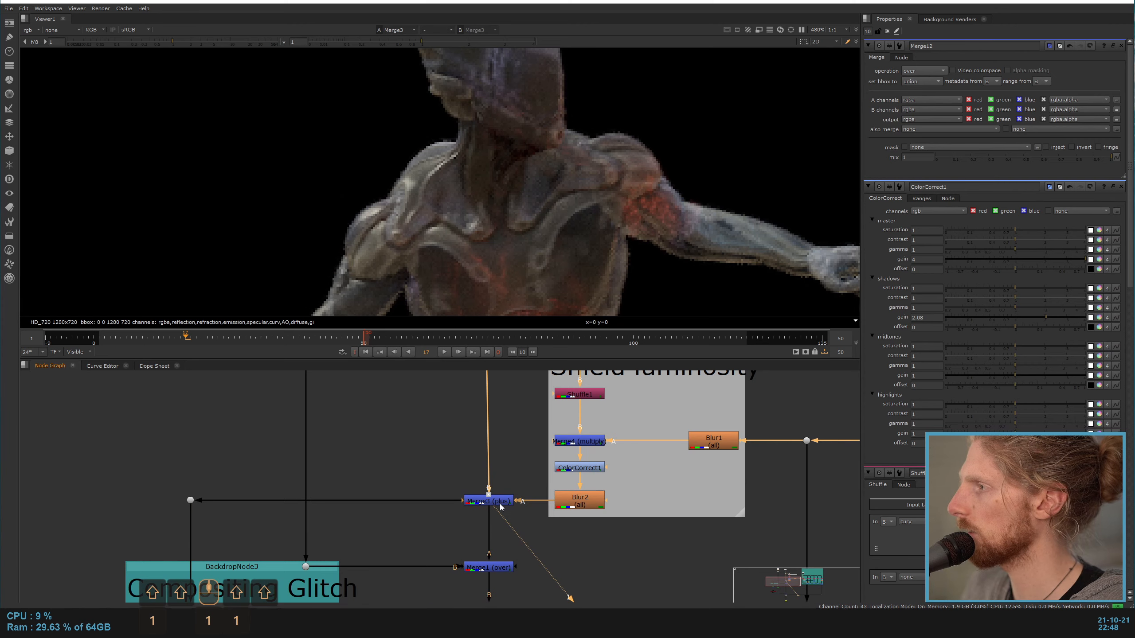
Step: Enable Keyer2, view its alpha, and set its luminance key range to A about 0.013 and B about 0.26
scroll(488, 290, down, 3)
middle_drag(211, 581, 381, 434)
click(373, 477)
key(shift+1)
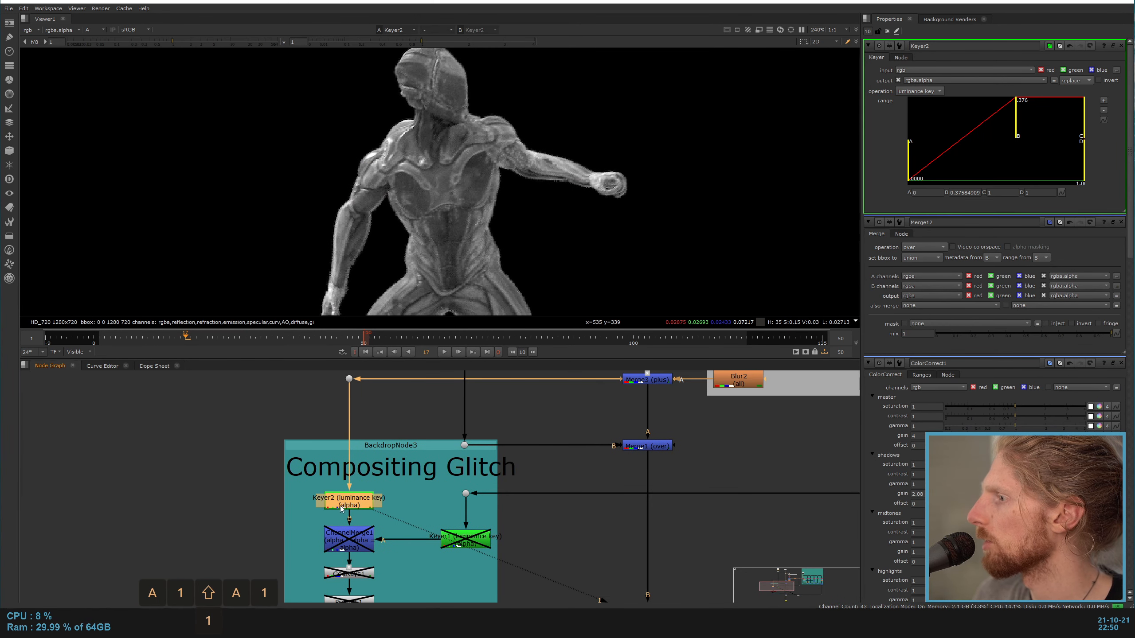
drag(1018, 130, 998, 129)
drag(908, 161, 929, 162)
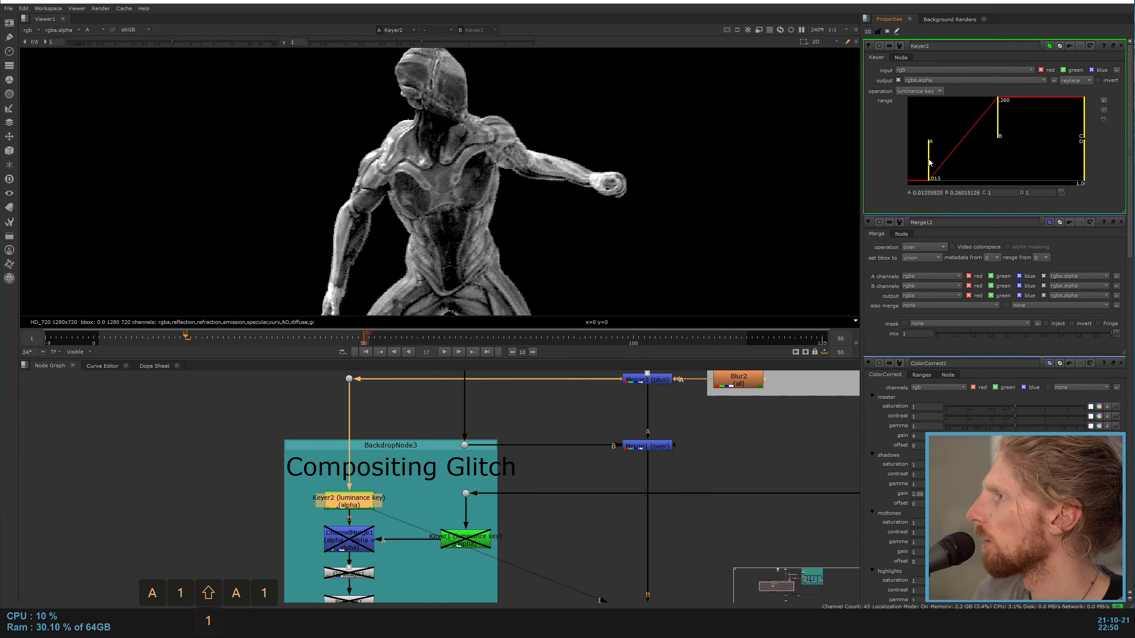
Step: Enable Keyer1 in the Compositing Glitch branch, view its alpha matte, and trace its input back to the shield emission
click(465, 539)
key(1)
key(d)
middle_drag(583, 529, 405, 520)
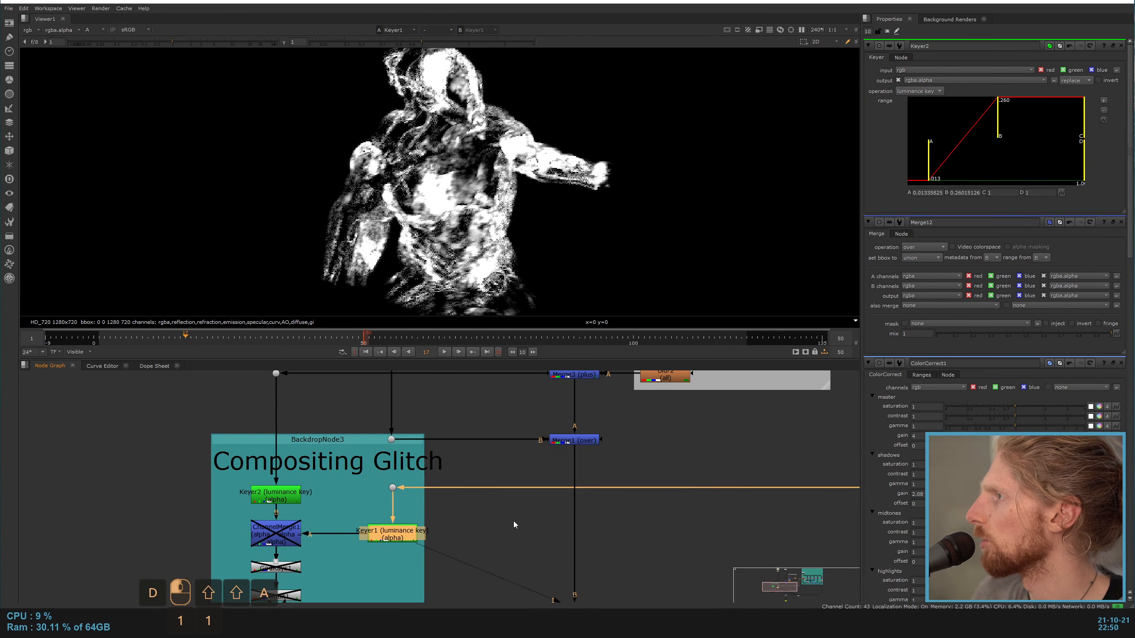
scroll(580, 516, down, 3)
middle_drag(650, 527, 559, 567)
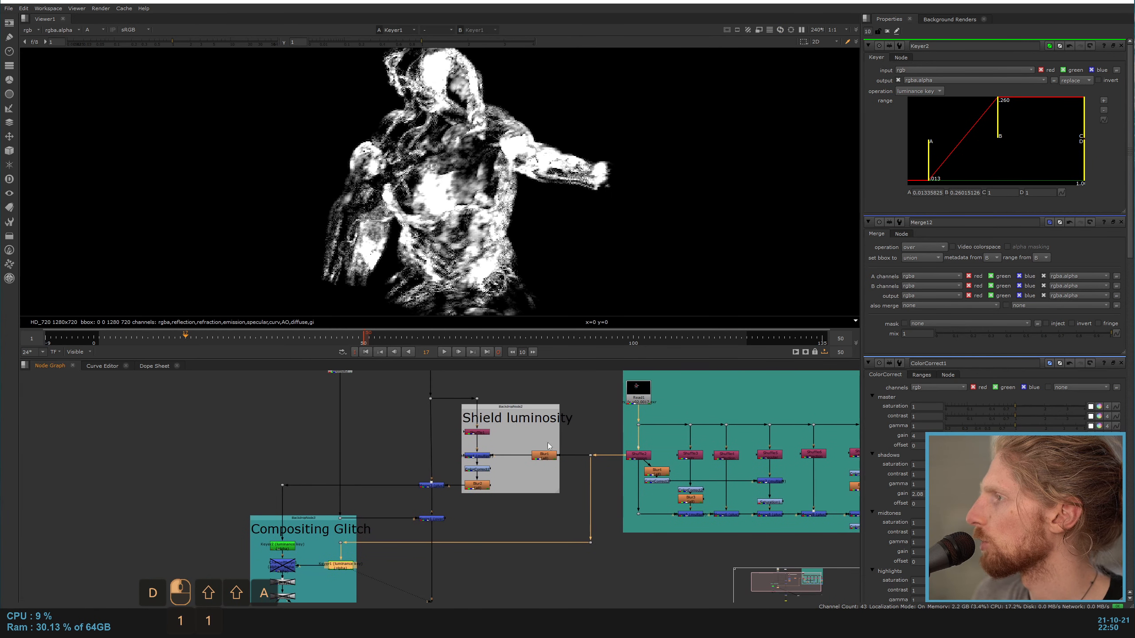
scroll(248, 539, up, 1)
click(314, 502)
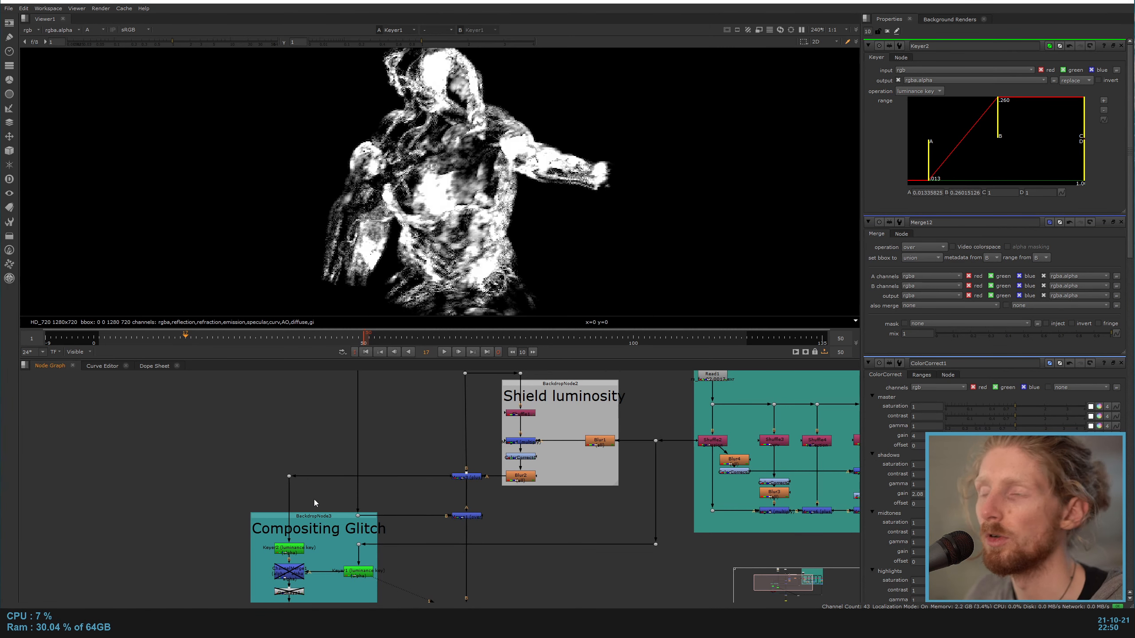
Step: Enable ChannelMerge1, open its properties, and view the multiplied alpha of the two keyers
double_click(287, 572)
key(d)
key(shift+1)
Step: View the GodRays1 node below ChannelMerge1 in full color and enable it
scroll(232, 565, up, 1)
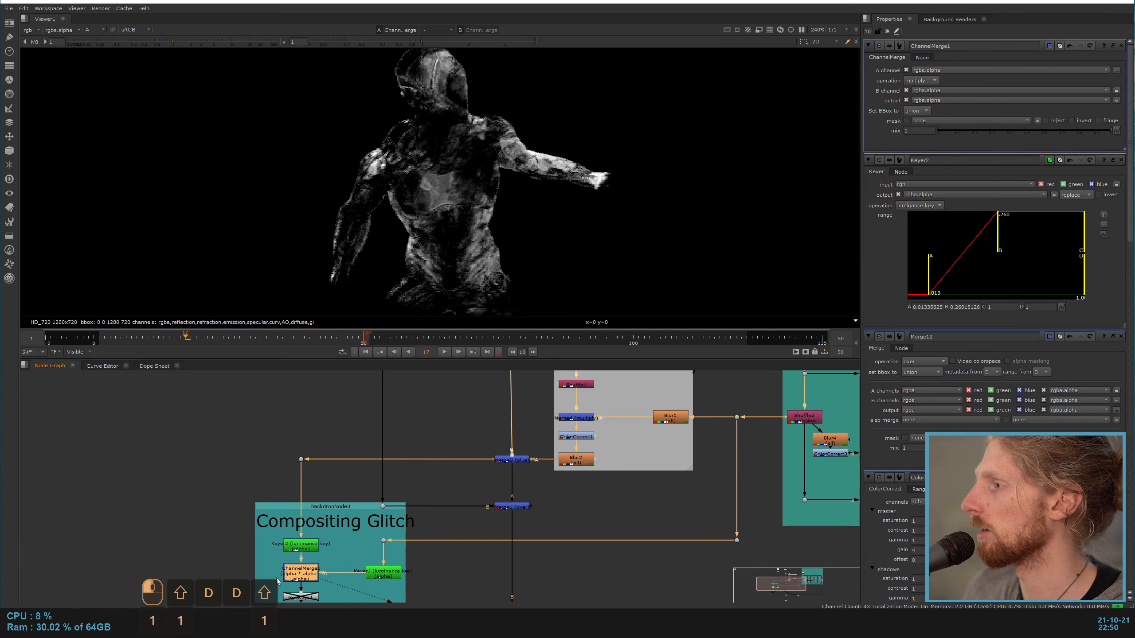
key(d)
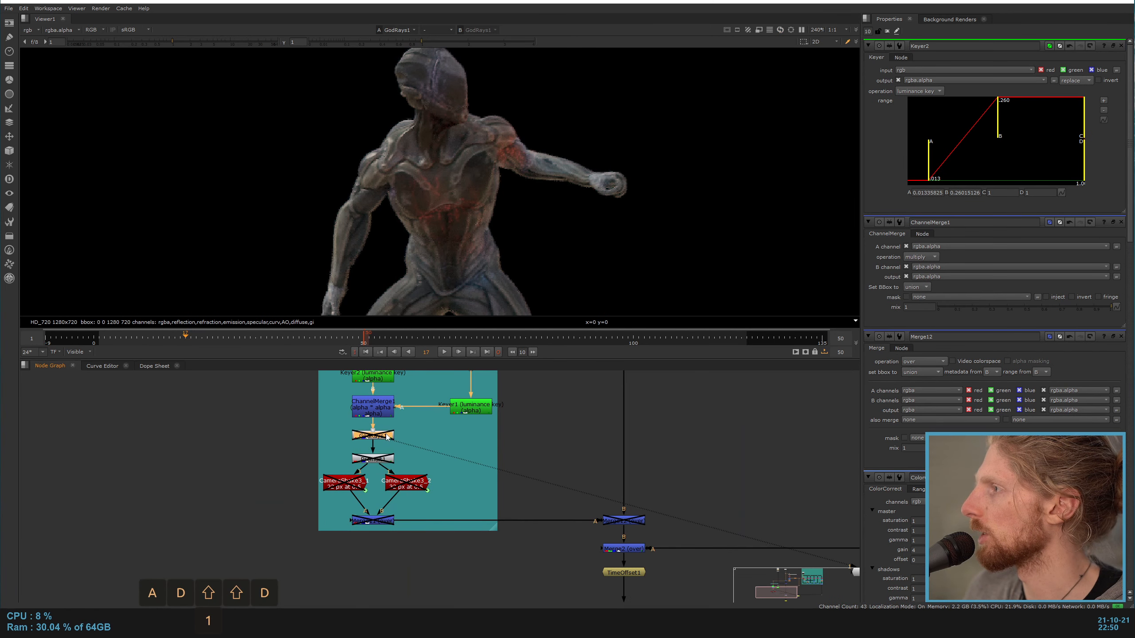
key(d)
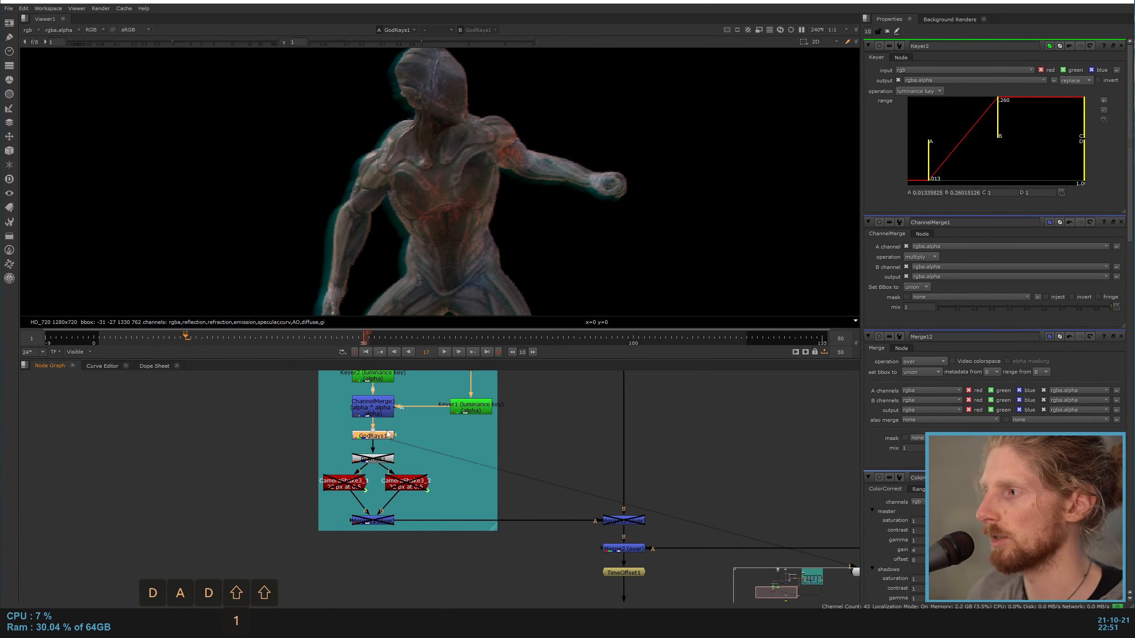
Step: Open the GodRays1 properties, disable that node, and enable Premult1 below it in the Compositing Glitch branch
double_click(388, 435)
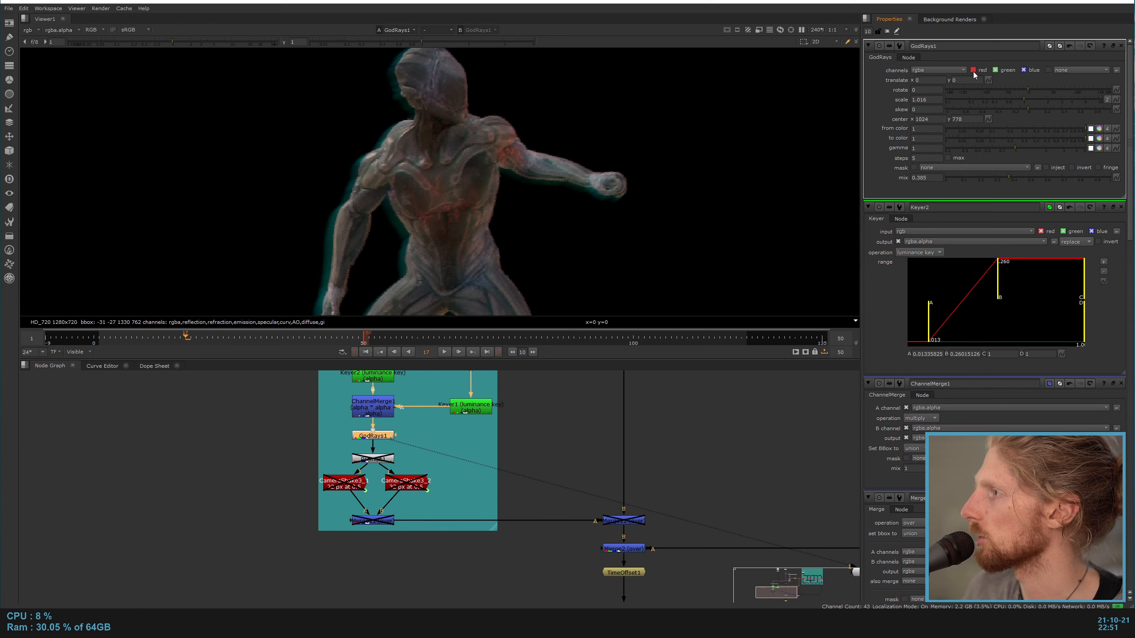
key(d)
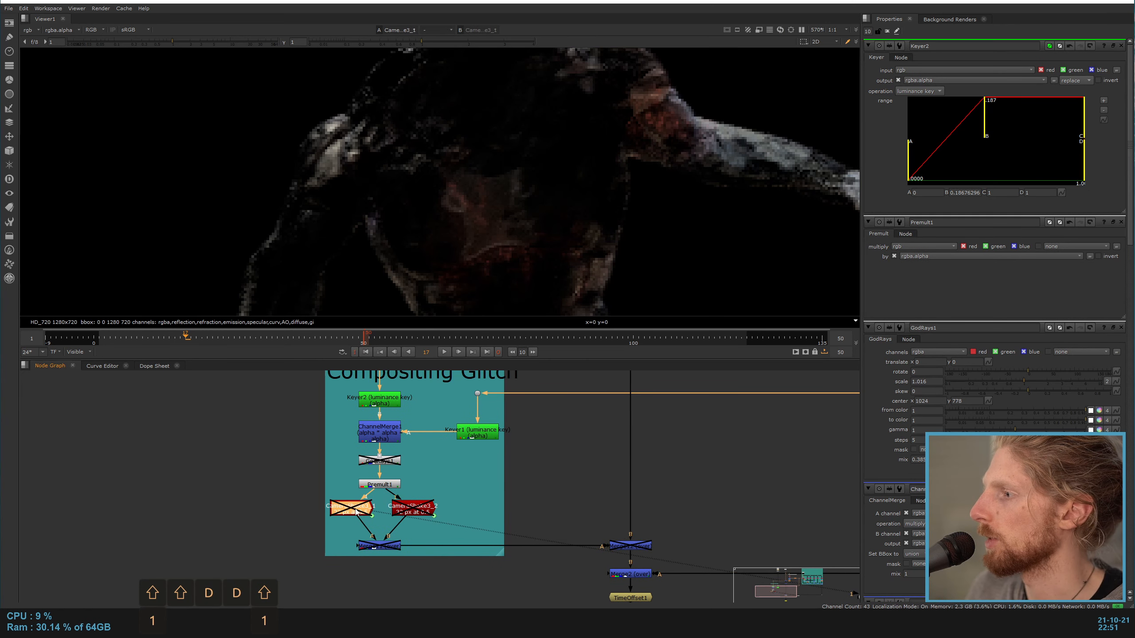
Step: Enable both CameraShake nodes, Merge11 and Merge12, and view the glitch composited over the body at Merge12
key(d)
click(426, 509)
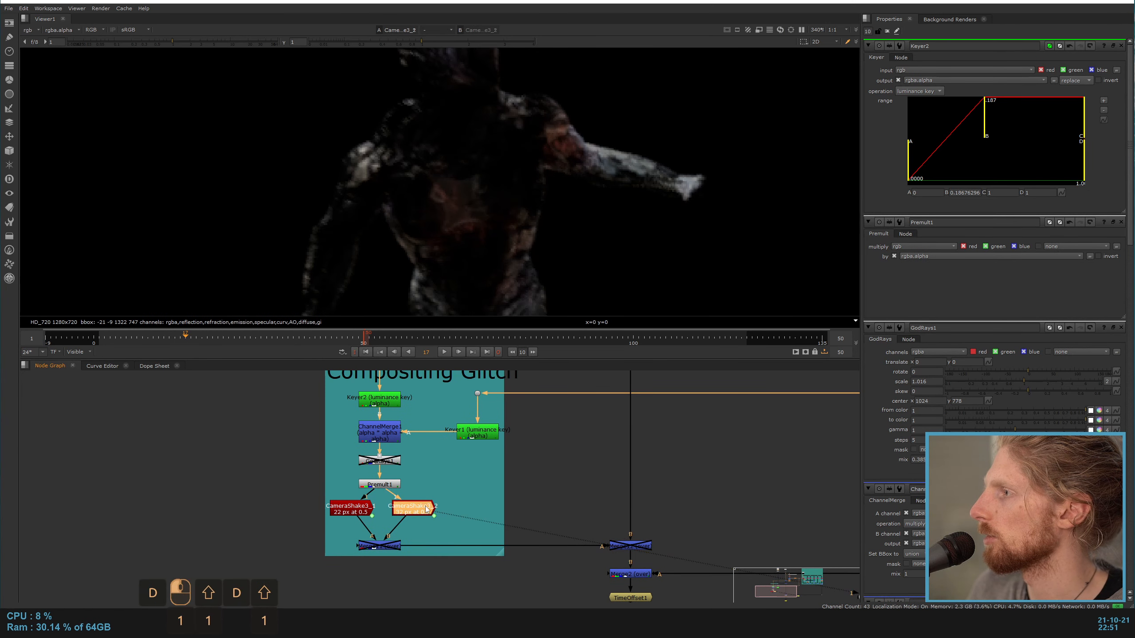
double_click(380, 545)
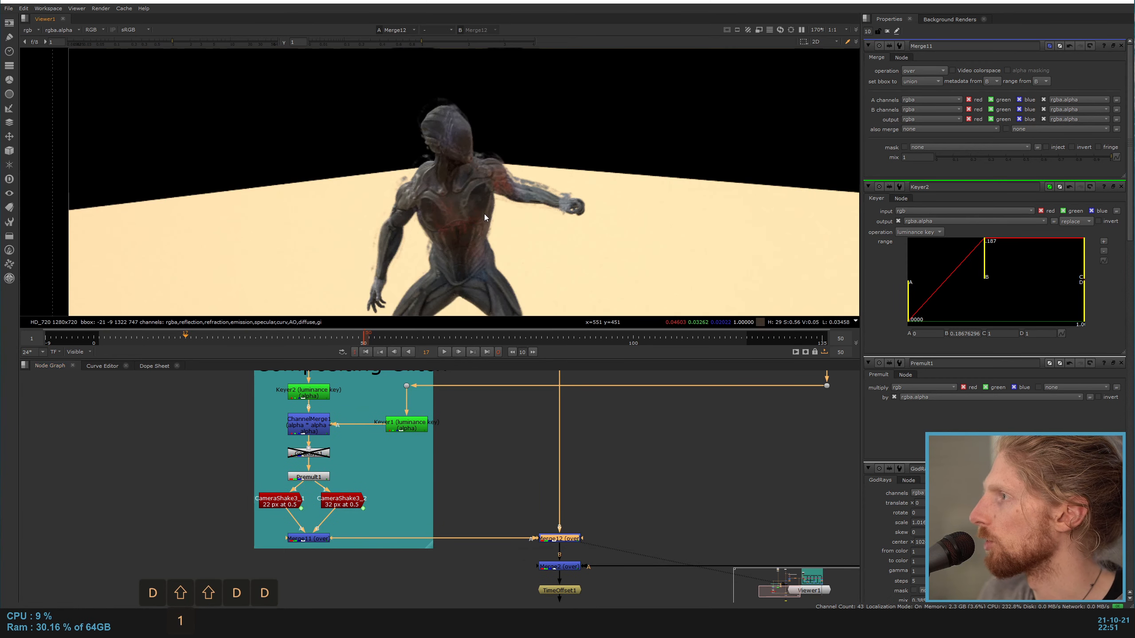
scroll(484, 218, up, 2)
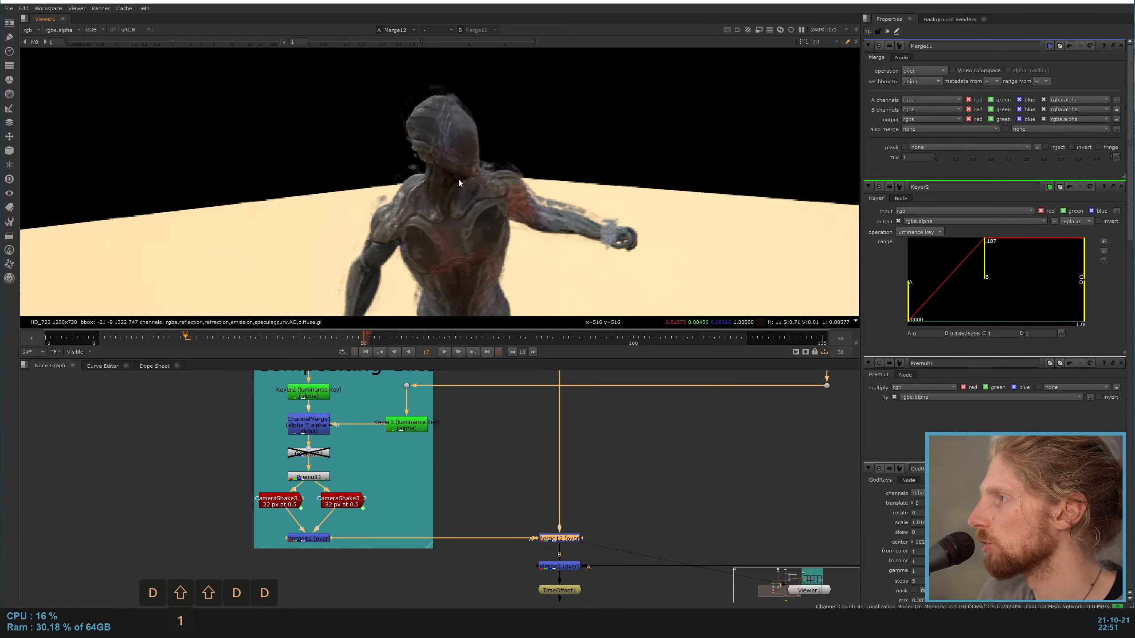
Step: View the composite at Merge2 and toggle Merge12 off and on to compare the image without and with the glitch
click(565, 568)
key(shift+1)
click(565, 541)
key(d)
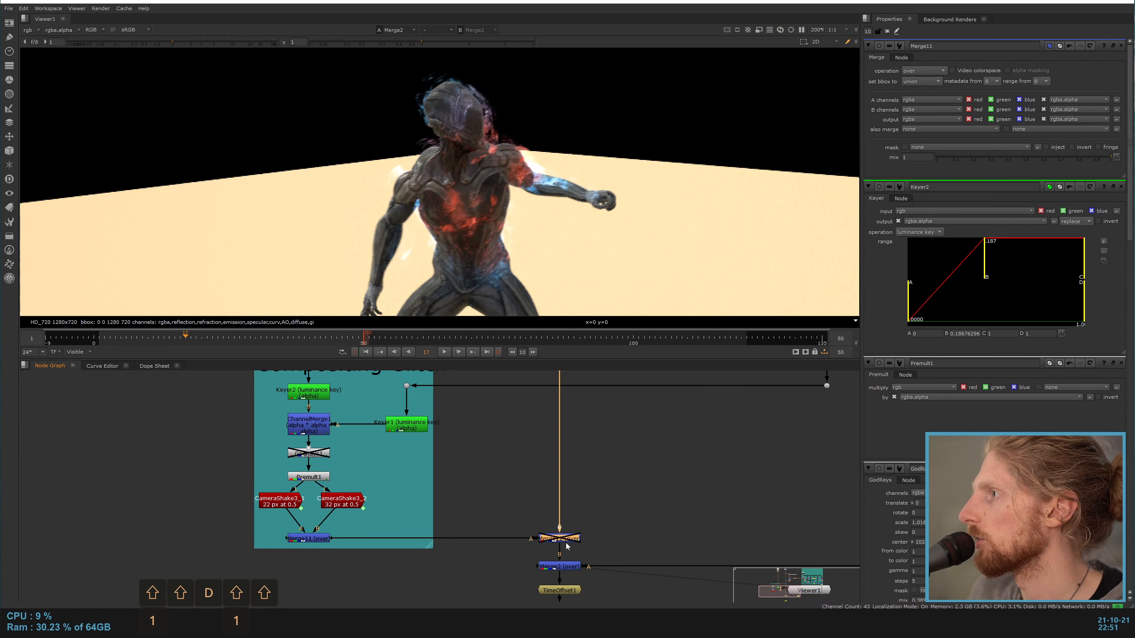
key(d)
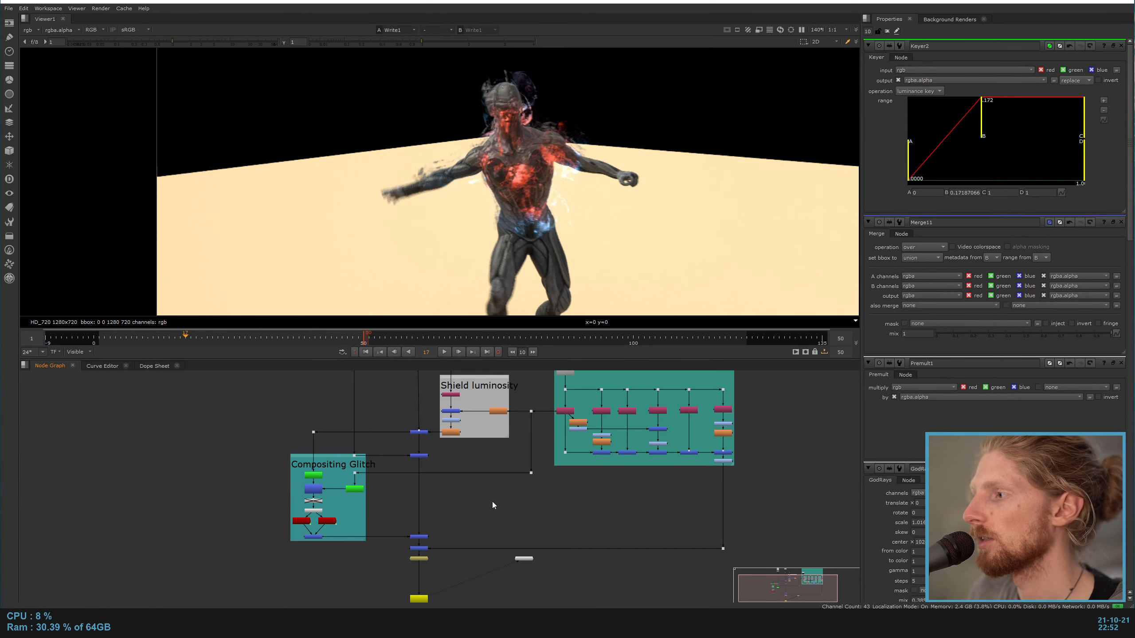
Step: Re-enable GodRays1 between ChannelMerge1 and Premult1 in the Compositing Glitch branch
scroll(325, 491, up, 3)
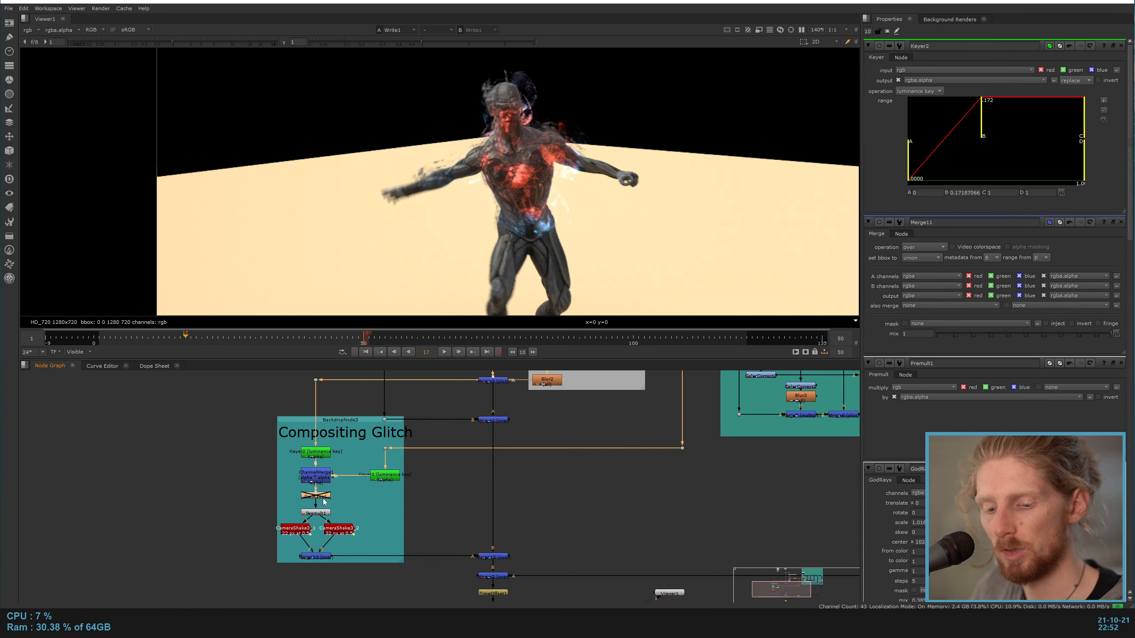
key(d)
scroll(616, 499, down, 3)
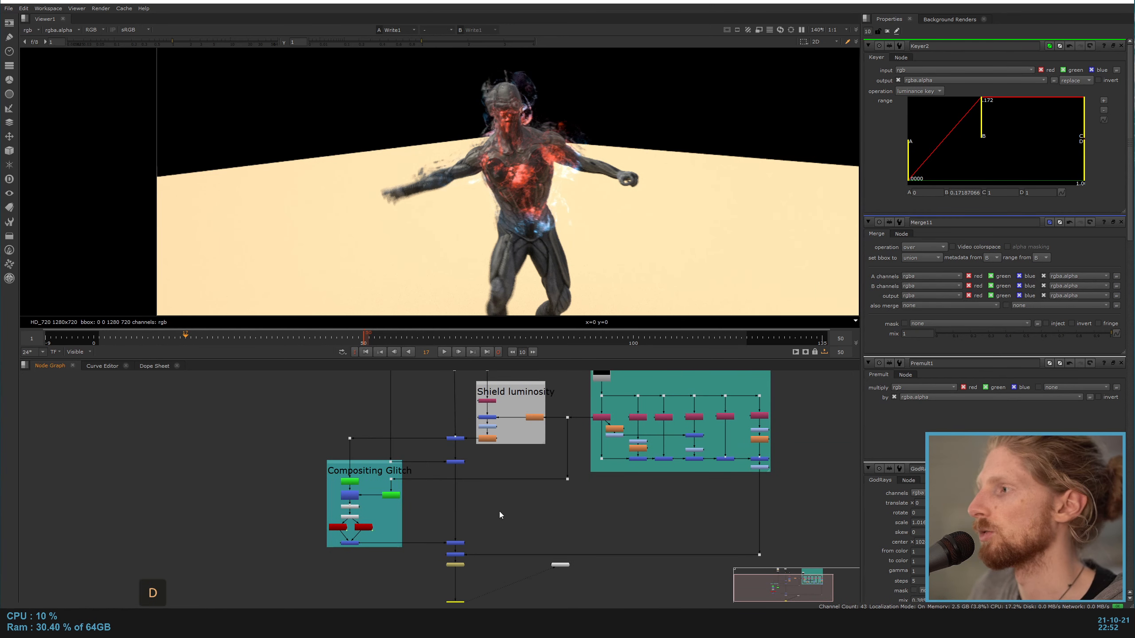
scroll(499, 512, down, 2)
scroll(496, 527, down, 1)
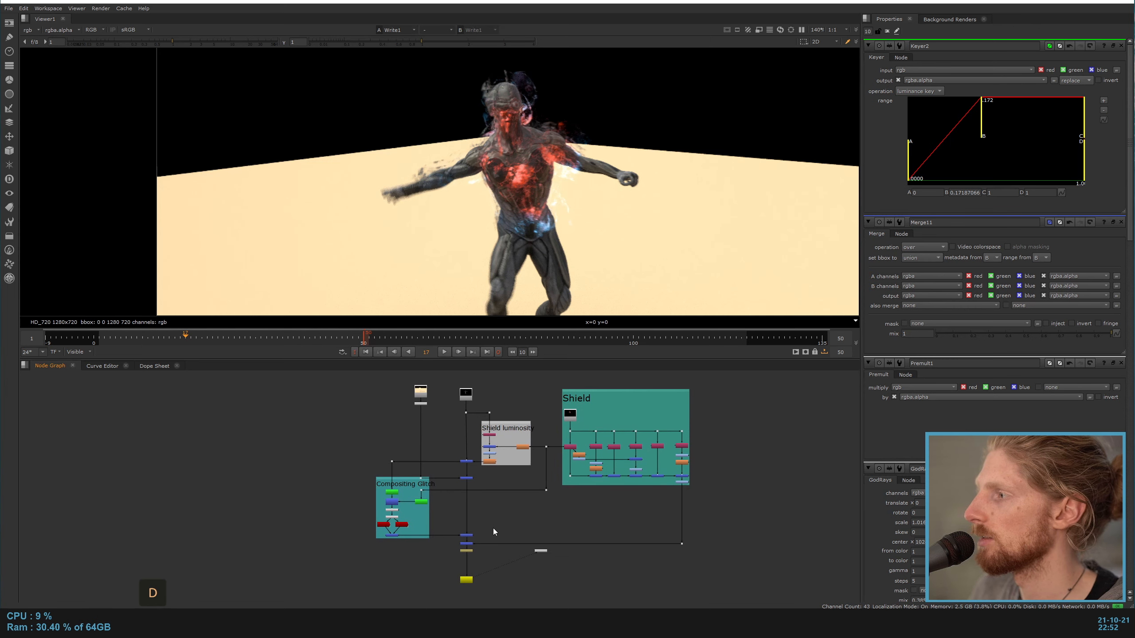
scroll(496, 531, up, 1)
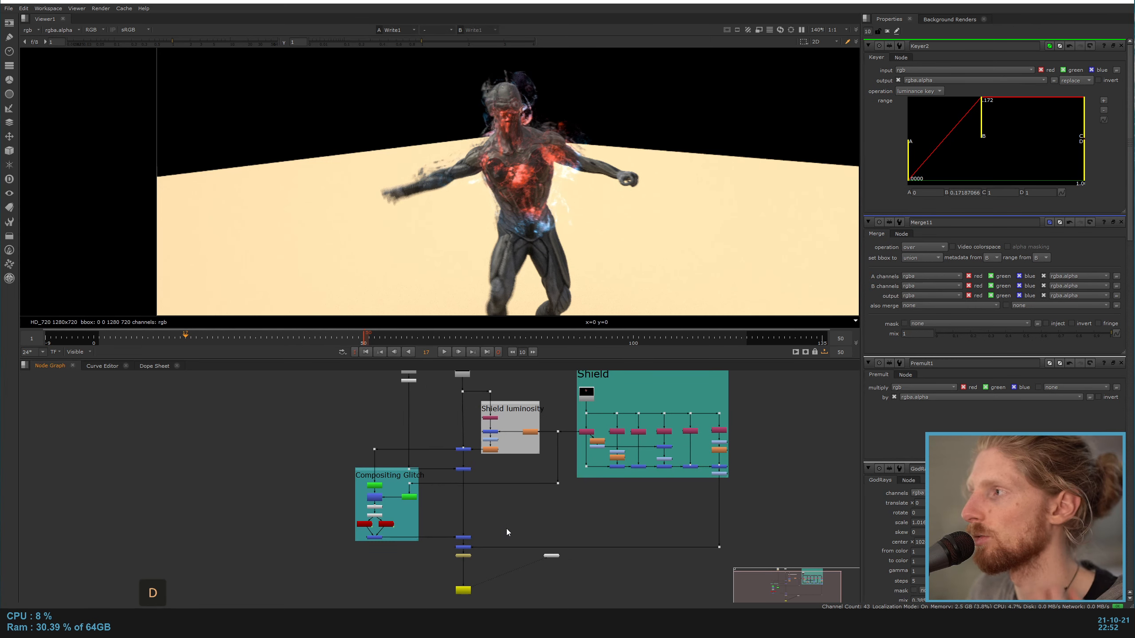
scroll(506, 533, down, 1)
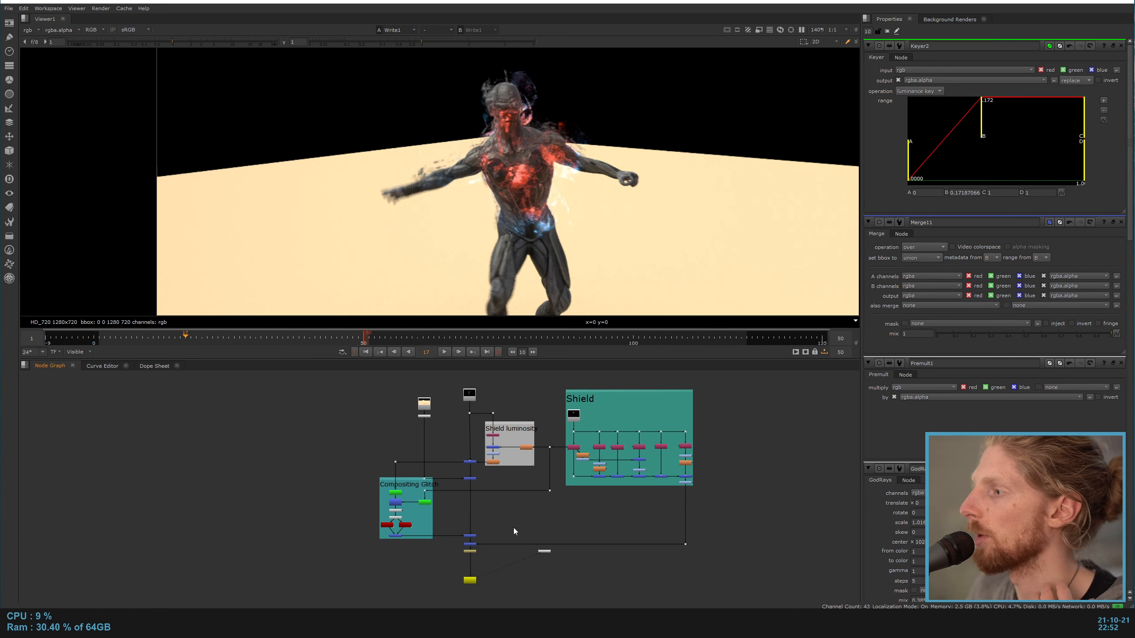
middle_drag(517, 526, 509, 542)
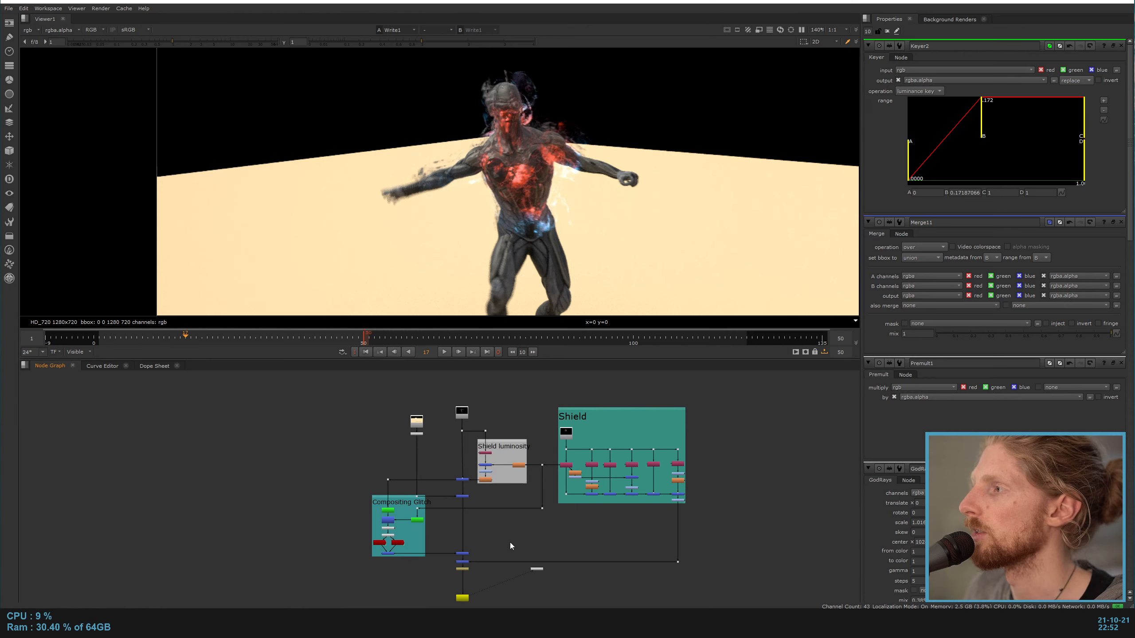